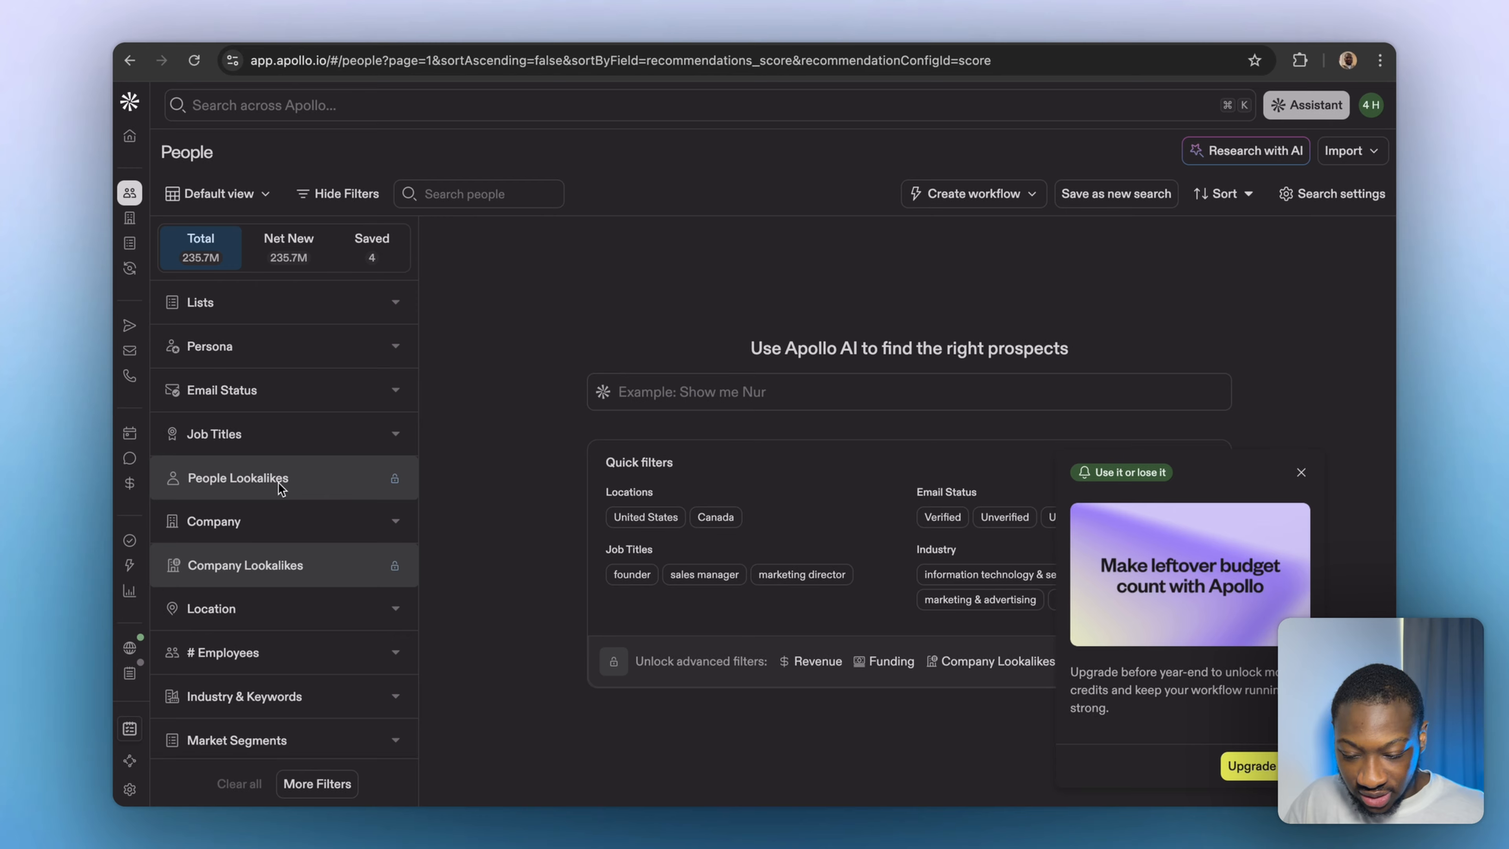
Filter the people search to include the job title "fitness coach".
{"action": "left_click", "coordinate": [271, 437]}
{"action": "left_click", "coordinate": [268, 529]}
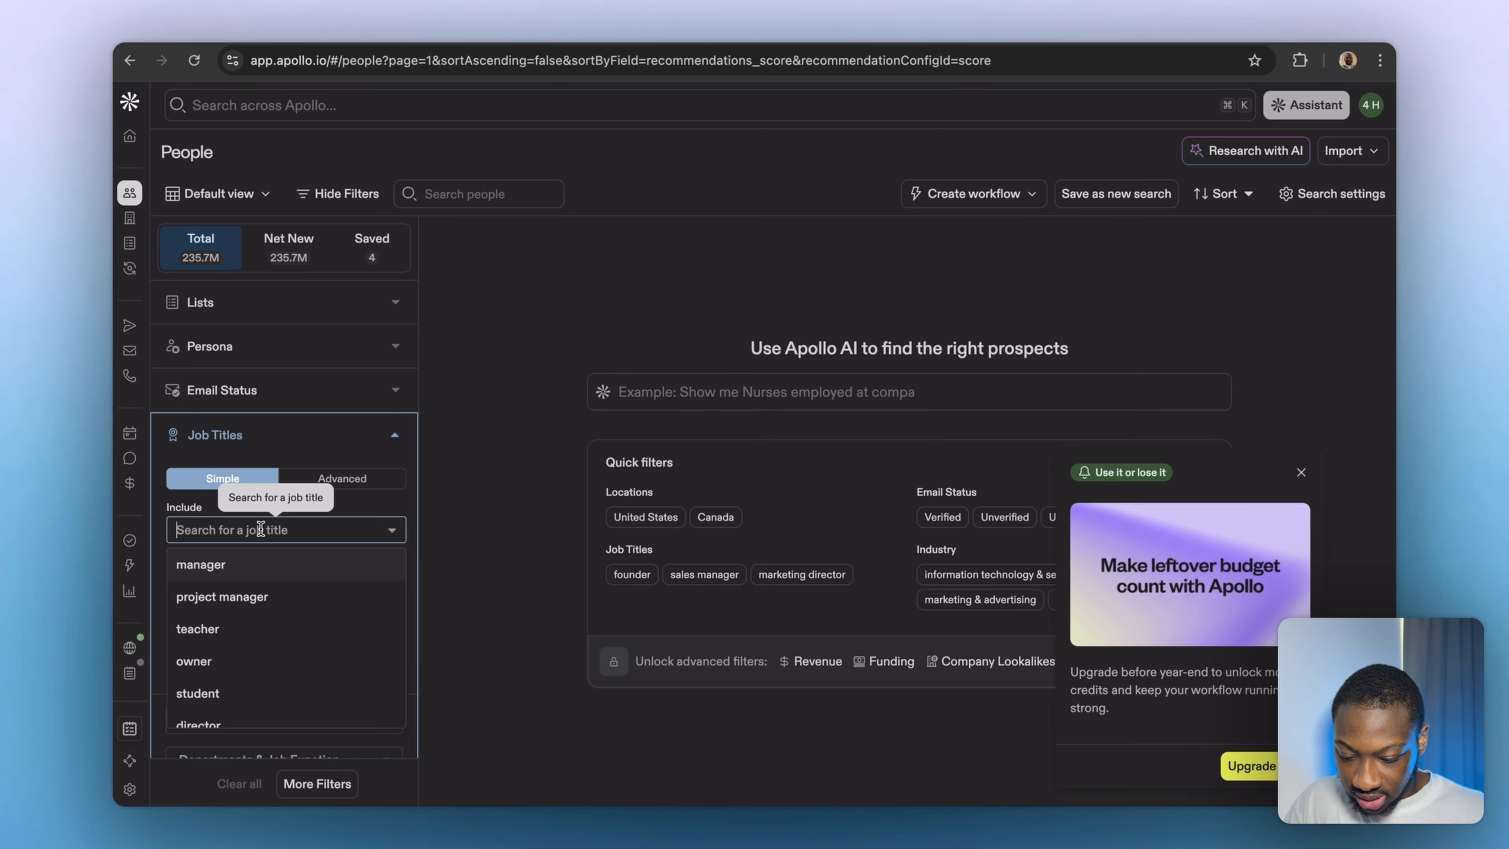
{"action": "type", "text": "fitness coach"}
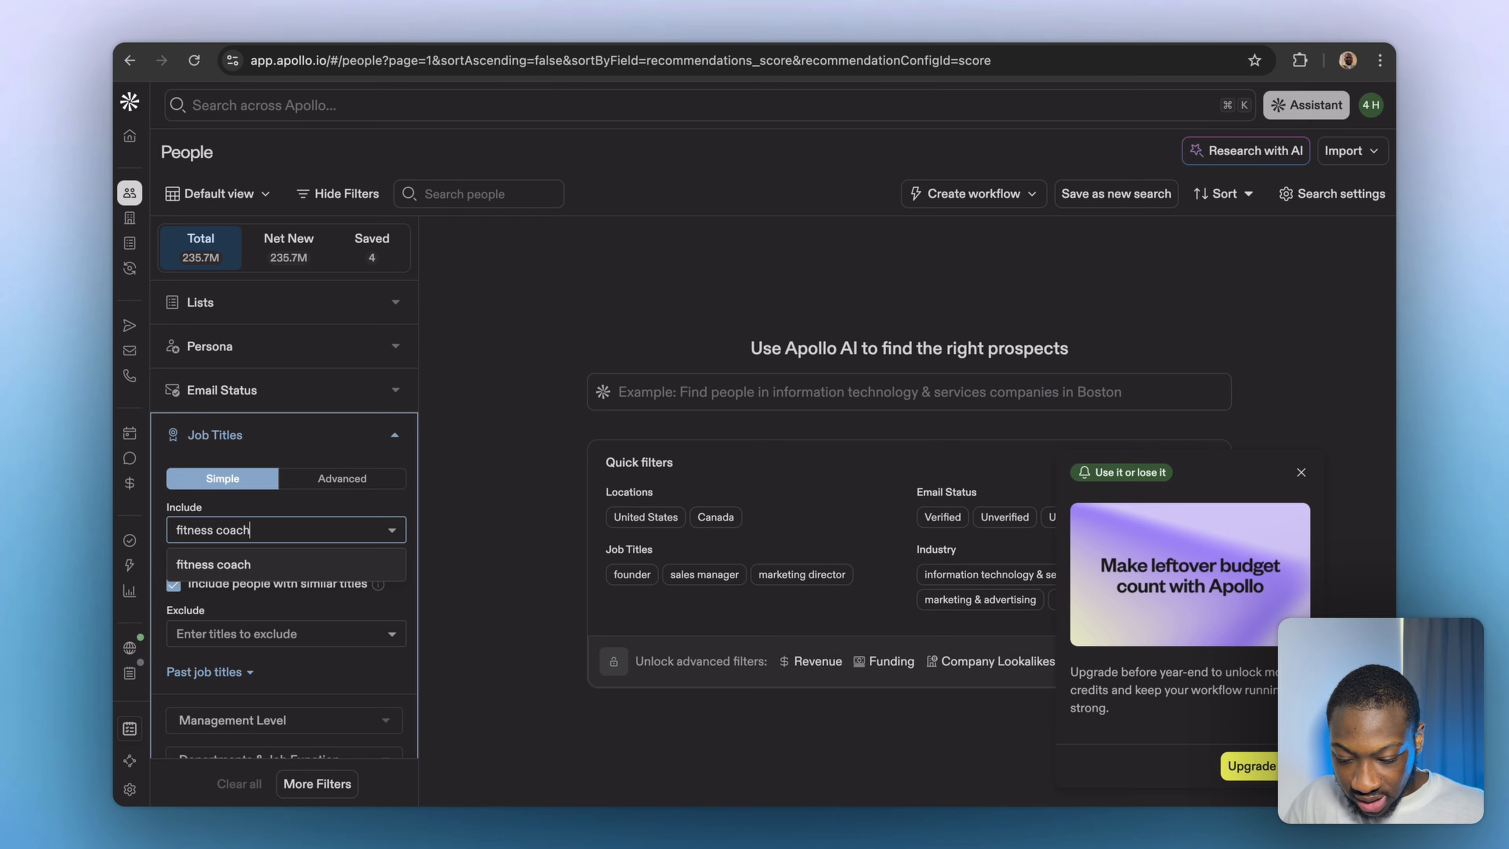
{"action": "key", "text": "Return"}
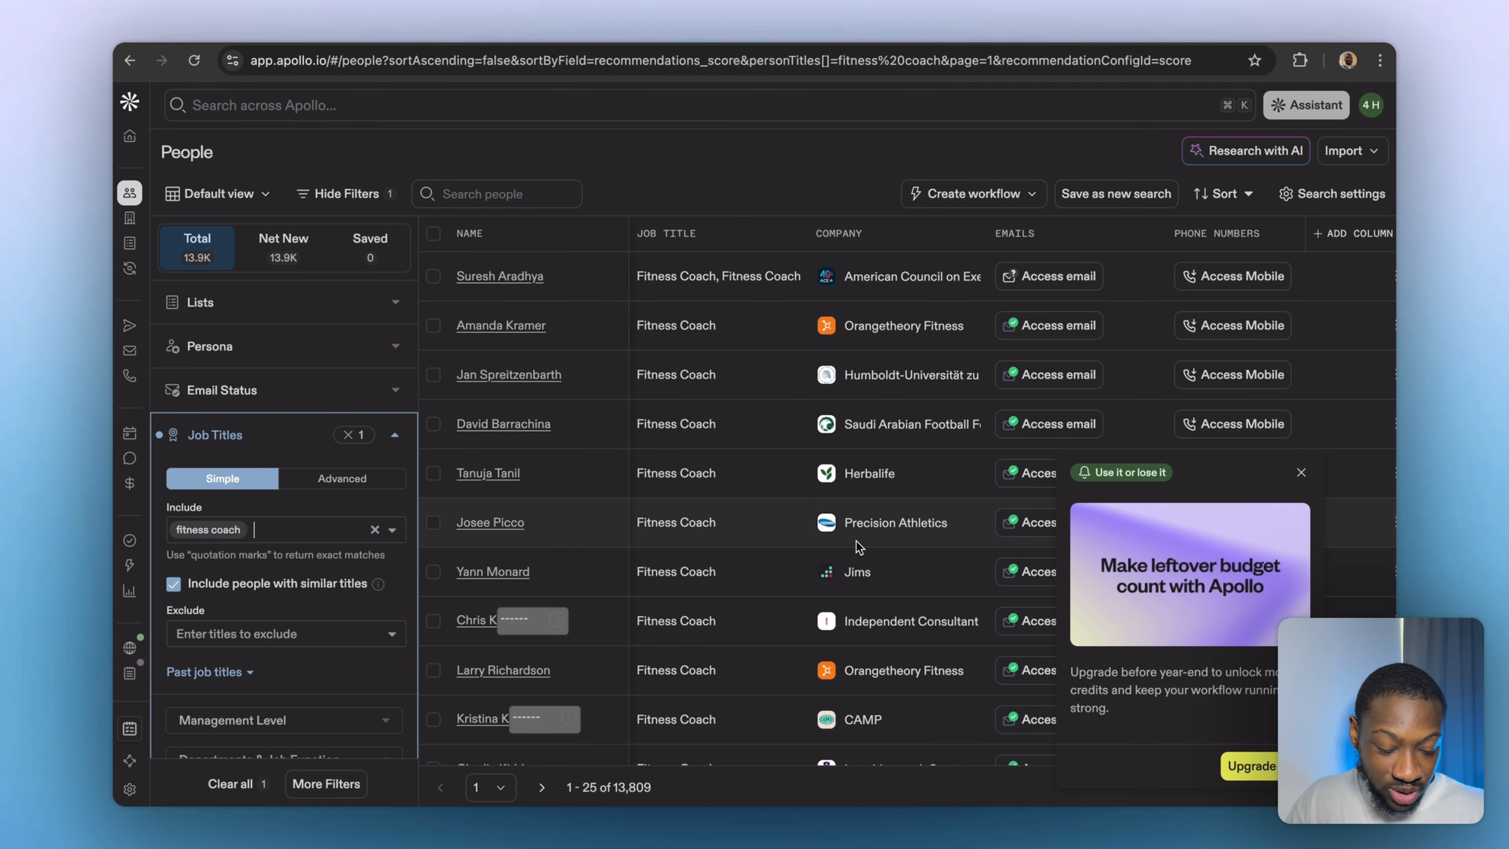
Dismiss the upgrade promotion and look through the listed fitness coaches and their companies.
{"action": "scroll", "coordinate": [855, 549], "scroll_direction": "down", "scroll_amount": 3}
{"action": "left_click", "coordinate": [1300, 472]}
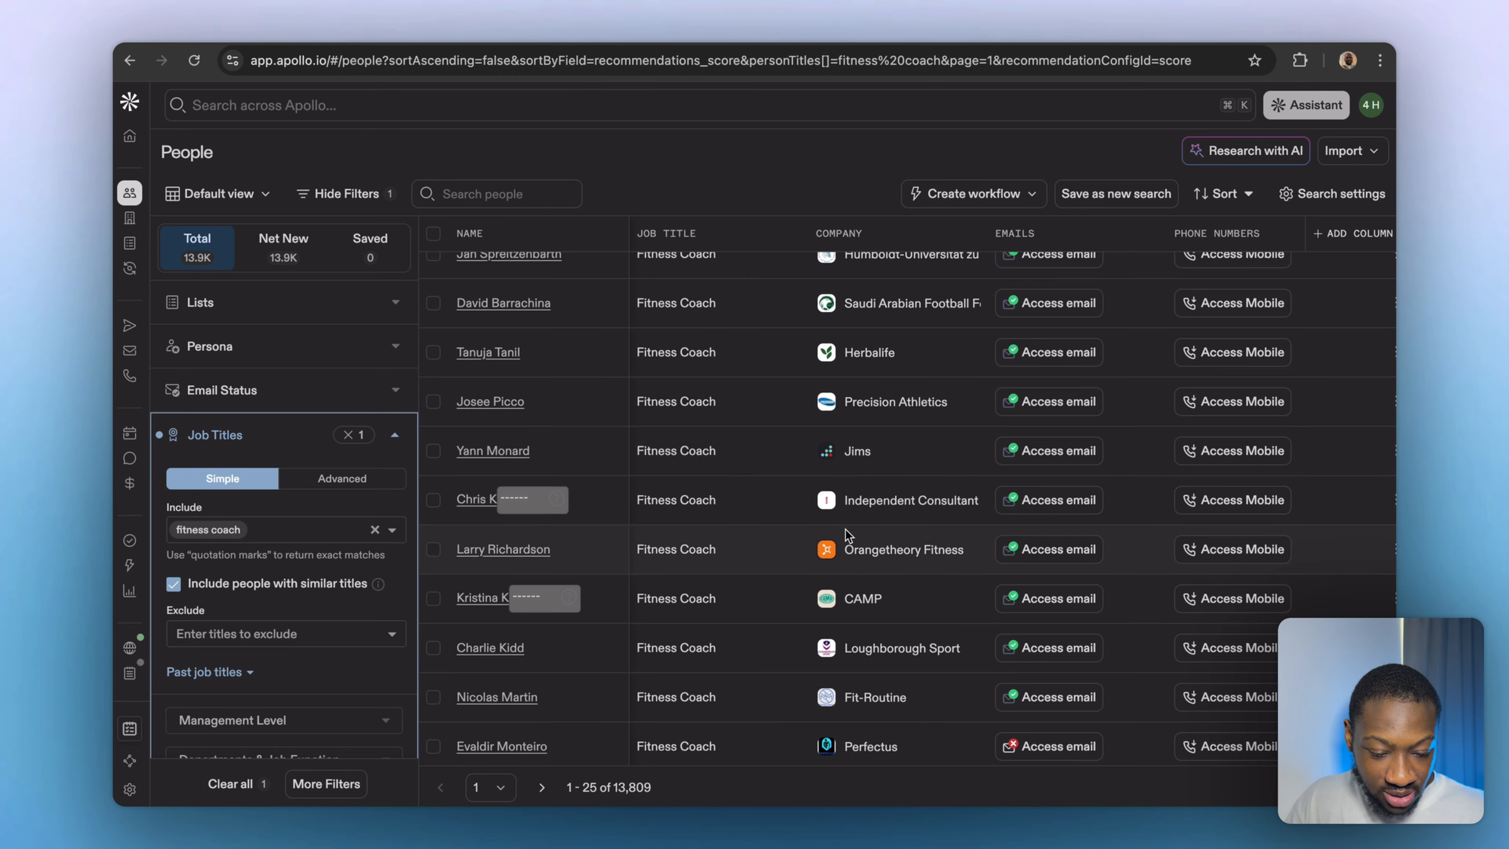
{"action": "scroll", "coordinate": [849, 535], "scroll_direction": "down", "scroll_amount": 3}
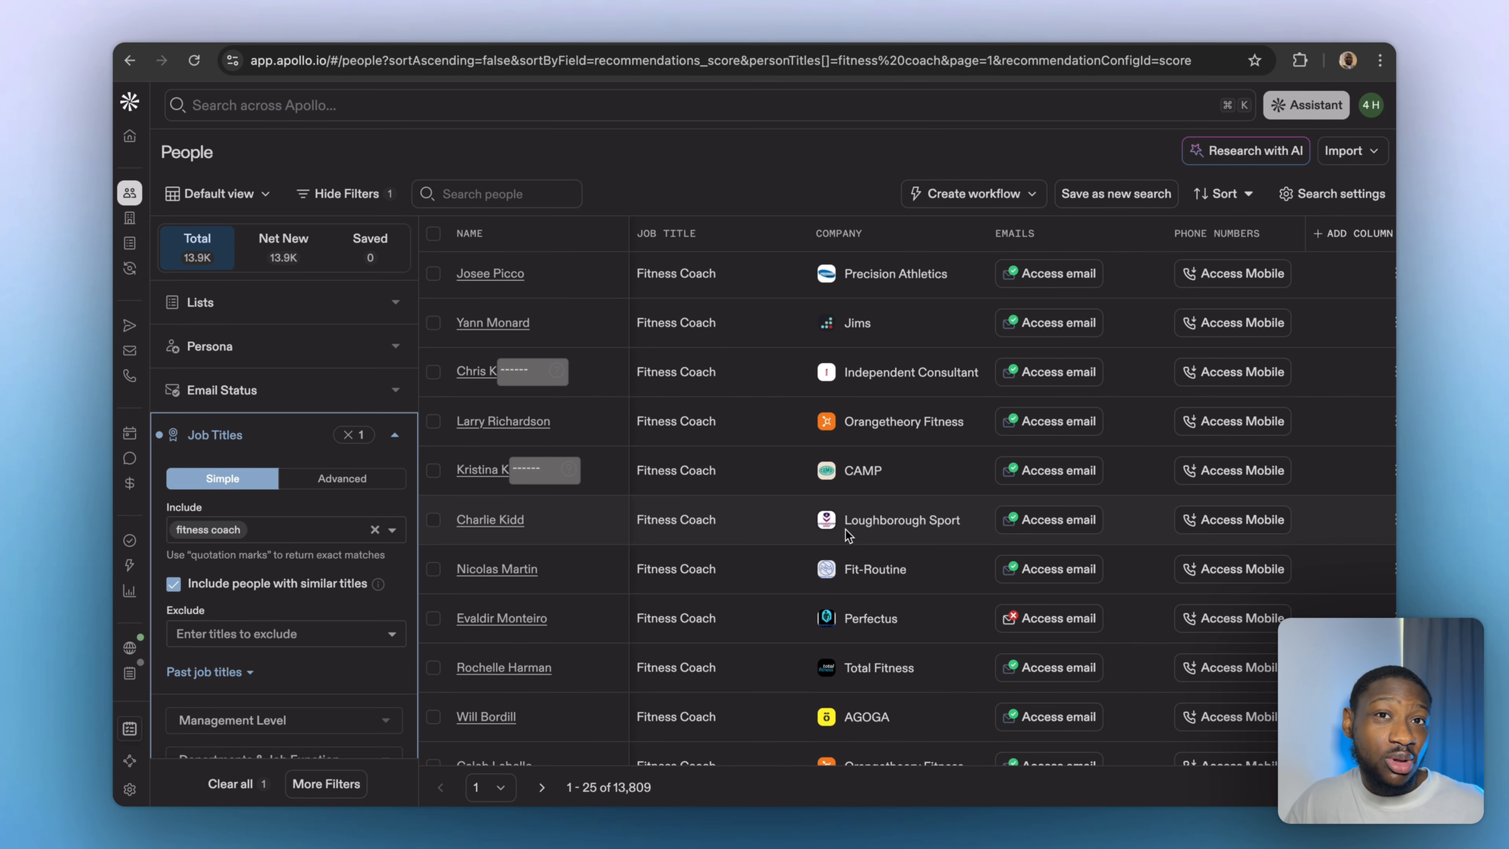
{"action": "scroll", "coordinate": [848, 534], "scroll_direction": "down", "scroll_amount": 3}
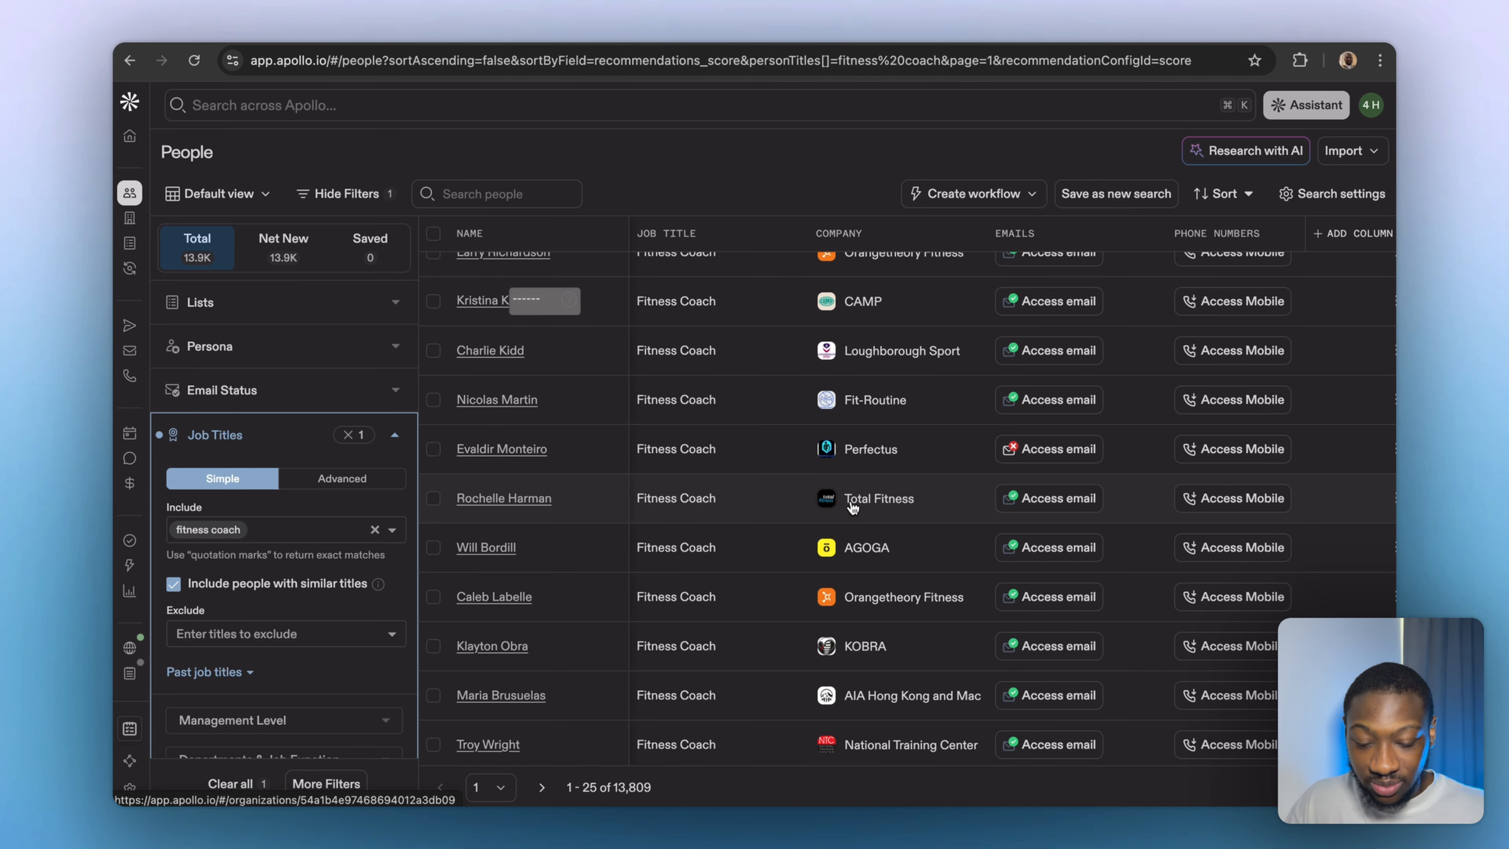
{"action": "scroll", "coordinate": [852, 506], "scroll_direction": "down", "scroll_amount": 5}
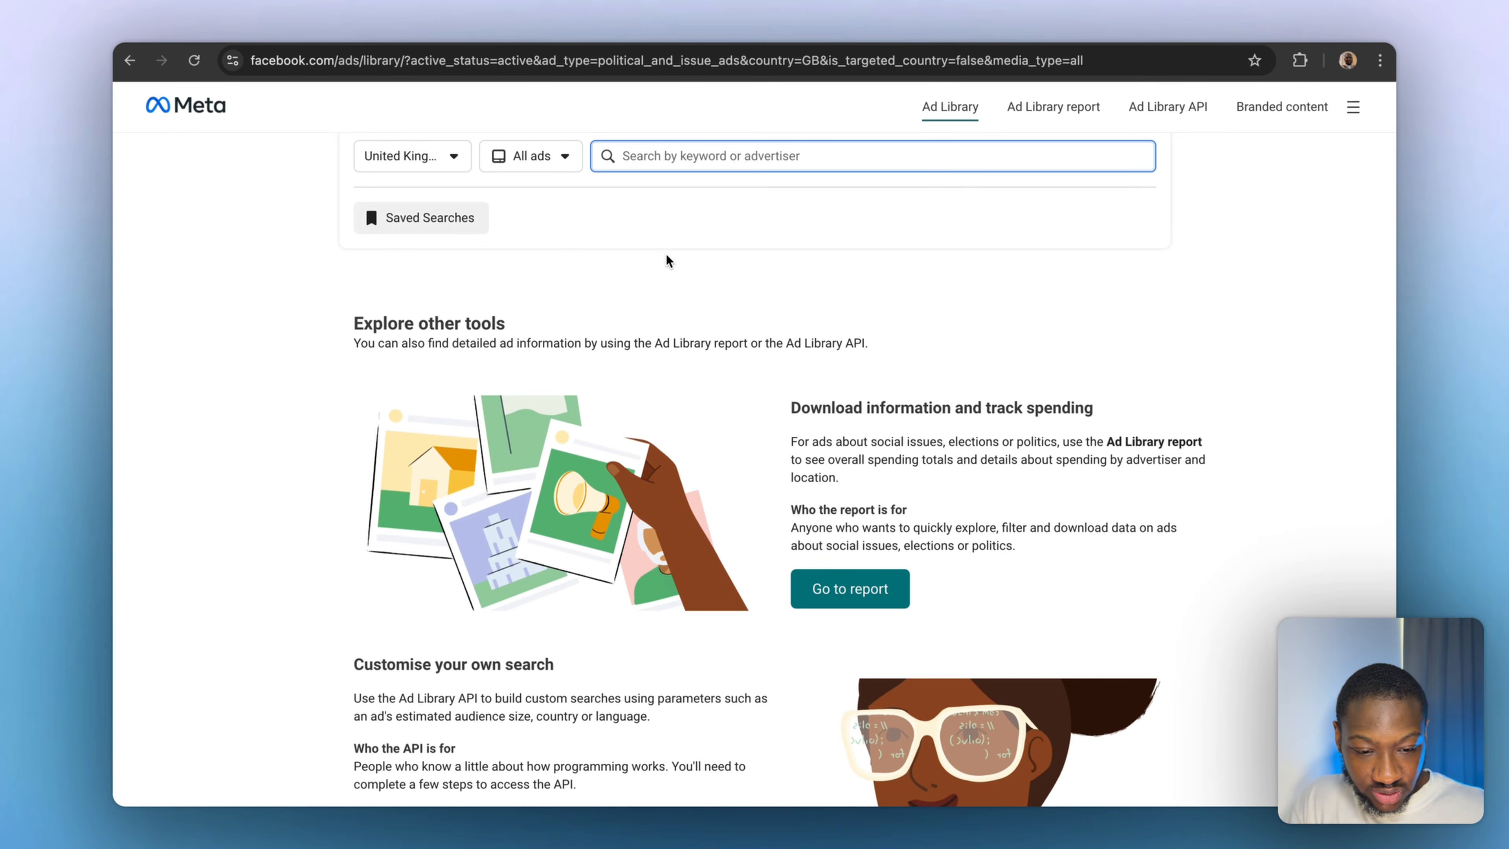
Switch to the Meta Ad Library and search all United Kingdom ads for "fitness coach".
{"action": "type", "text": "fit"}
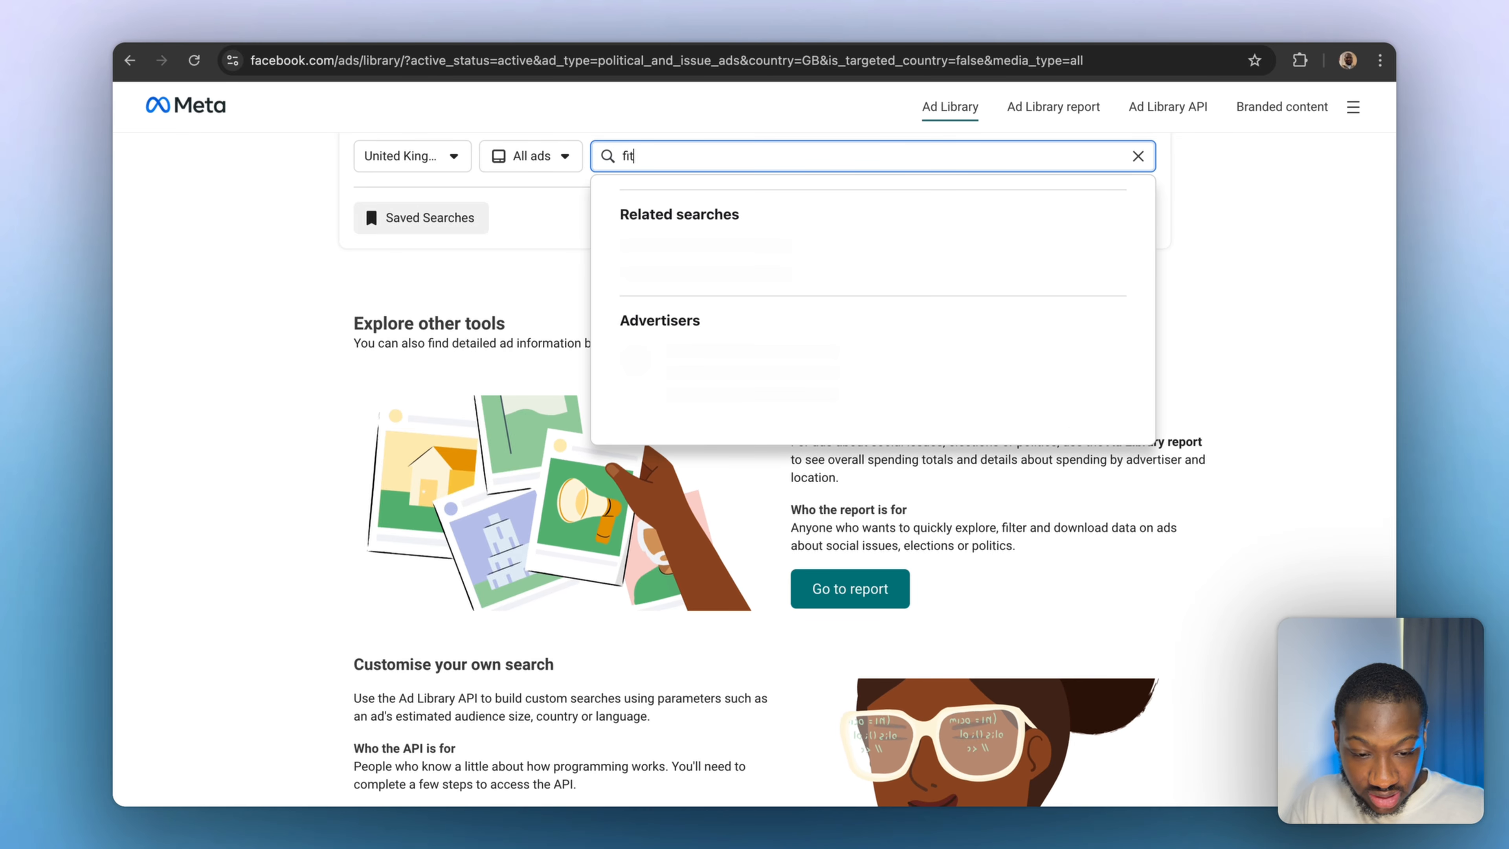
{"action": "type", "text": "ness c"}
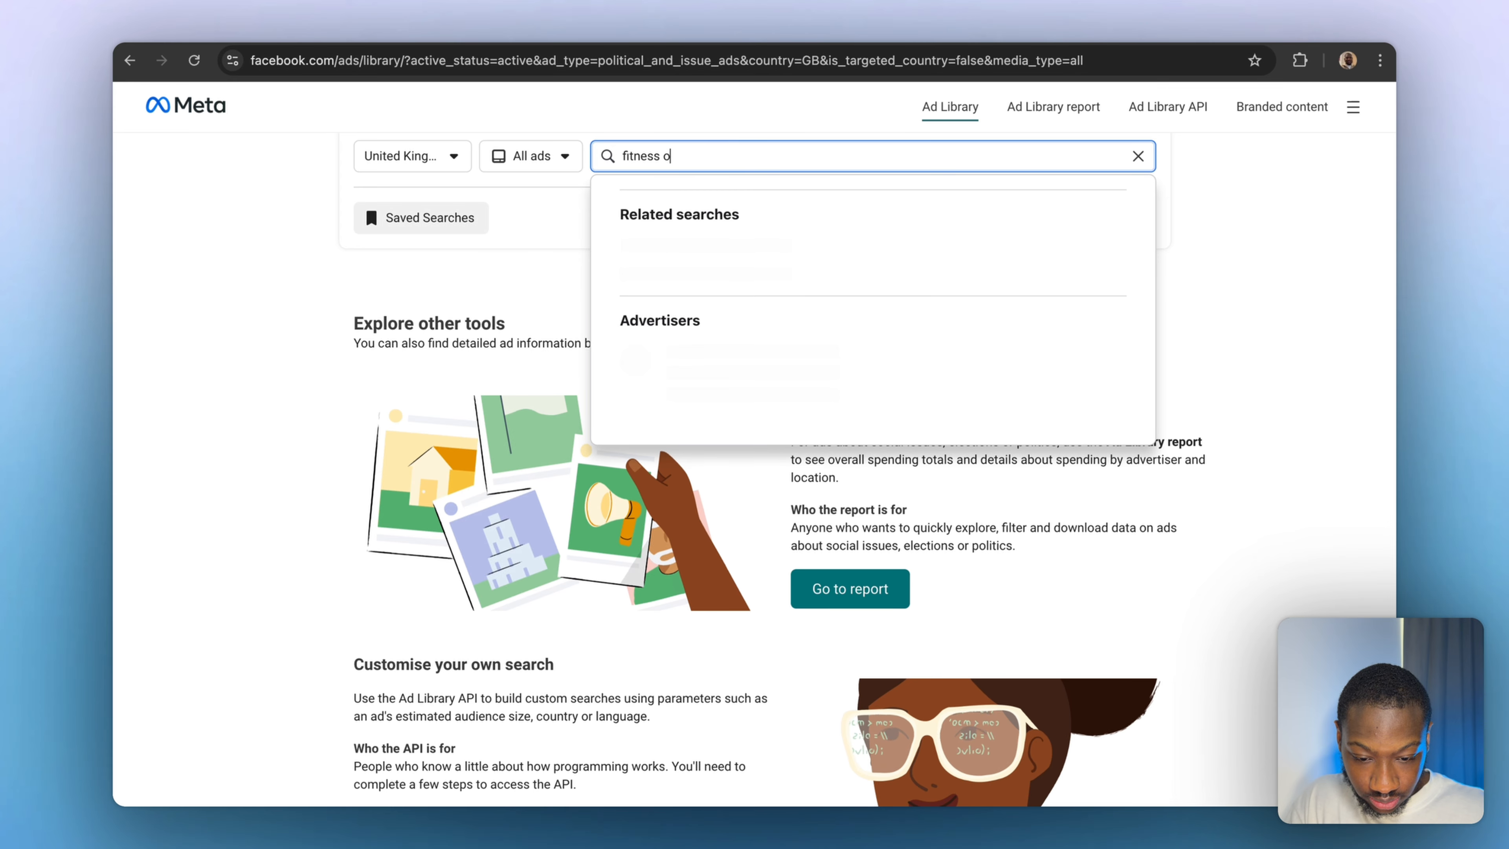
{"action": "type", "text": "oach"}
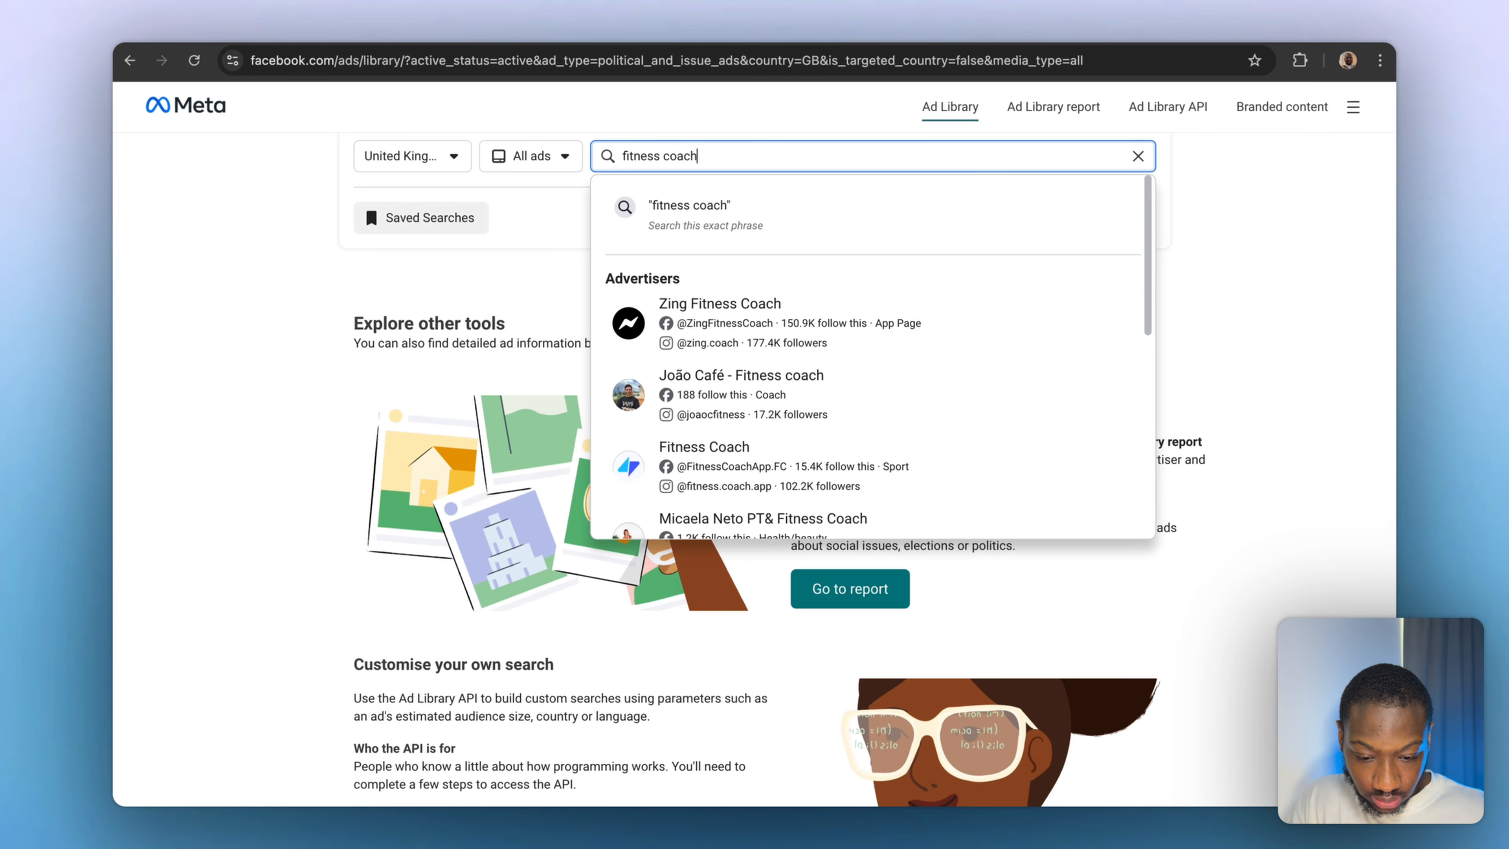
{"action": "left_click", "coordinate": [410, 369]}
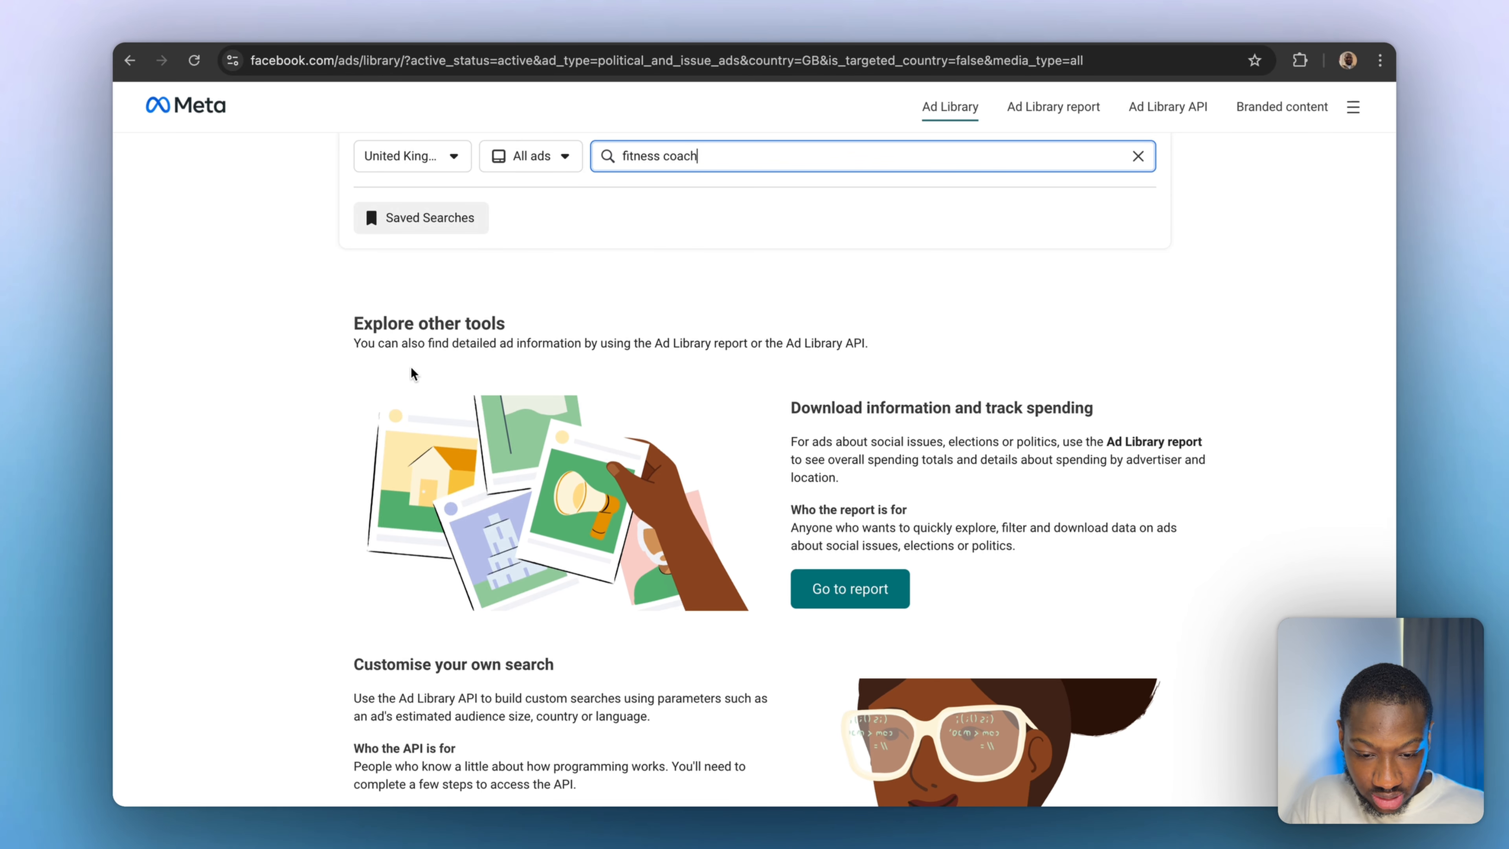
{"action": "key", "text": "Return"}
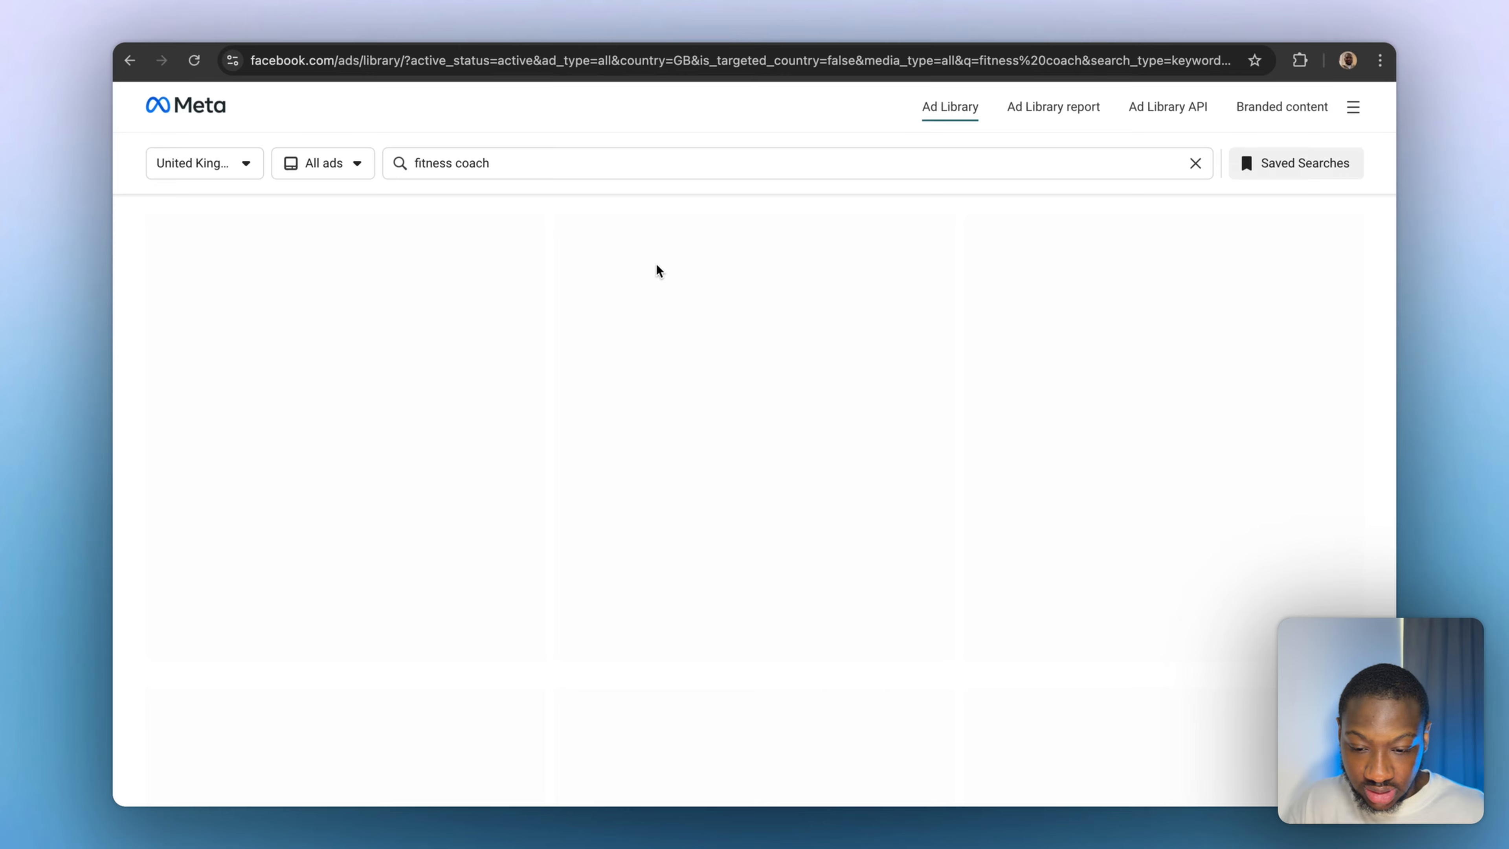
Look through the active fitness coach ads, examining which advertisers run them and what they offer.
{"action": "scroll", "coordinate": [610, 463], "scroll_direction": "down", "scroll_amount": 5}
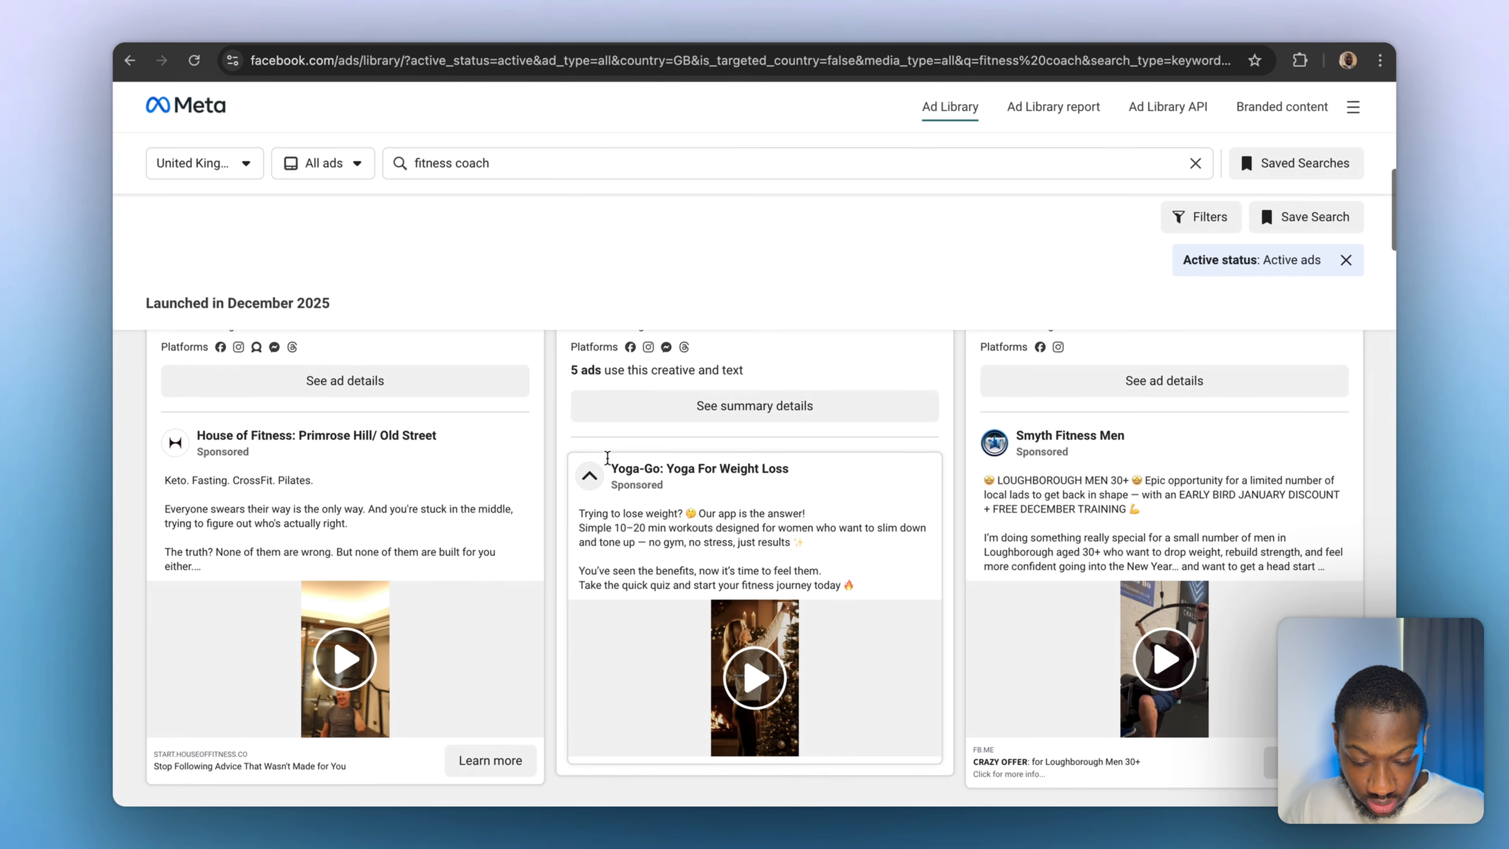
{"action": "scroll", "coordinate": [610, 462], "scroll_direction": "down", "scroll_amount": 7}
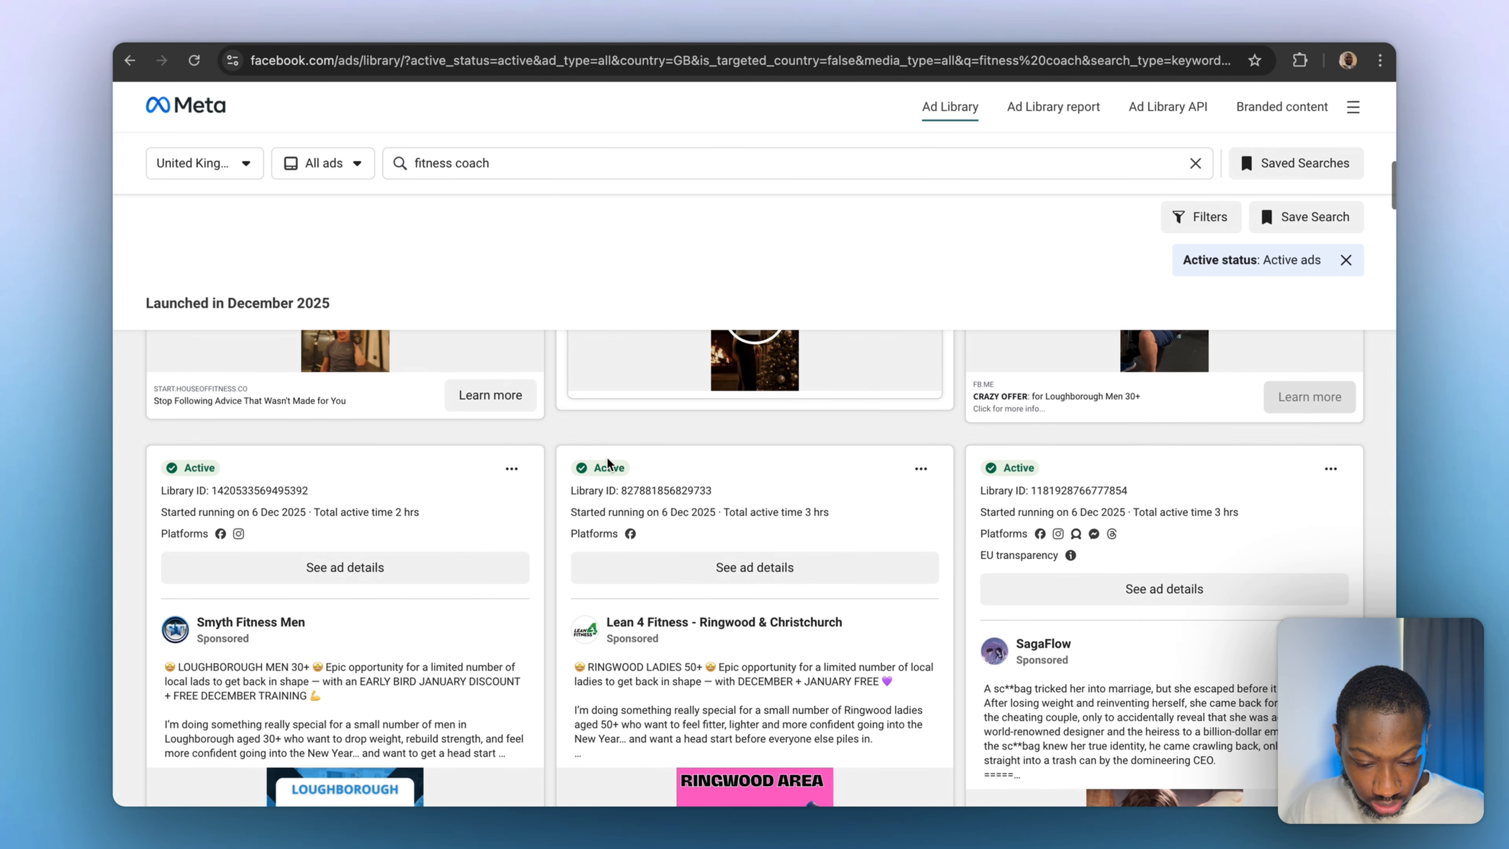
{"action": "scroll", "coordinate": [610, 462], "scroll_direction": "down", "scroll_amount": 10}
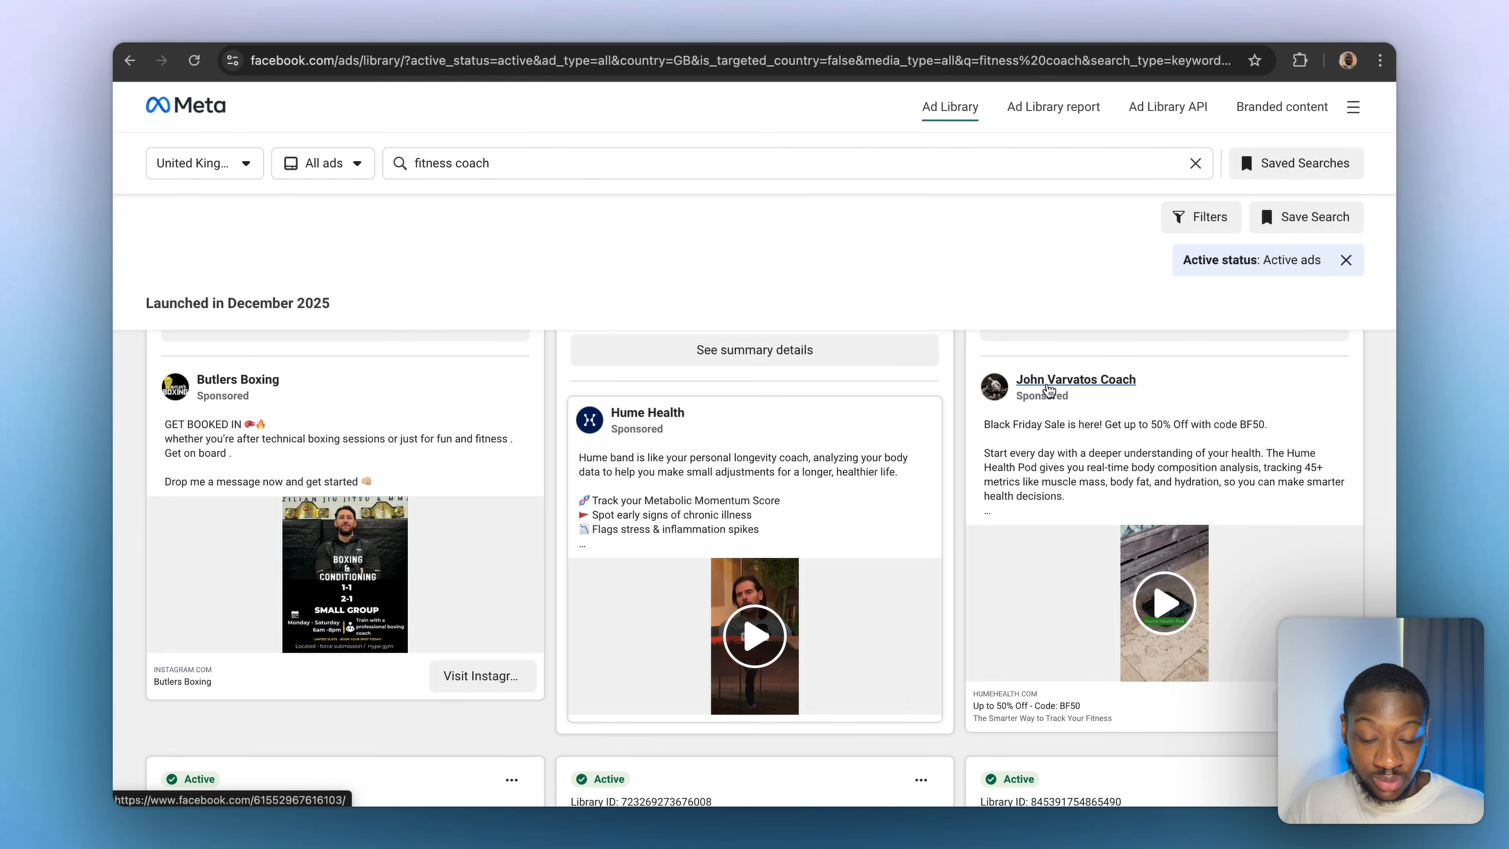
{"action": "scroll", "coordinate": [1049, 387], "scroll_direction": "down", "scroll_amount": 6}
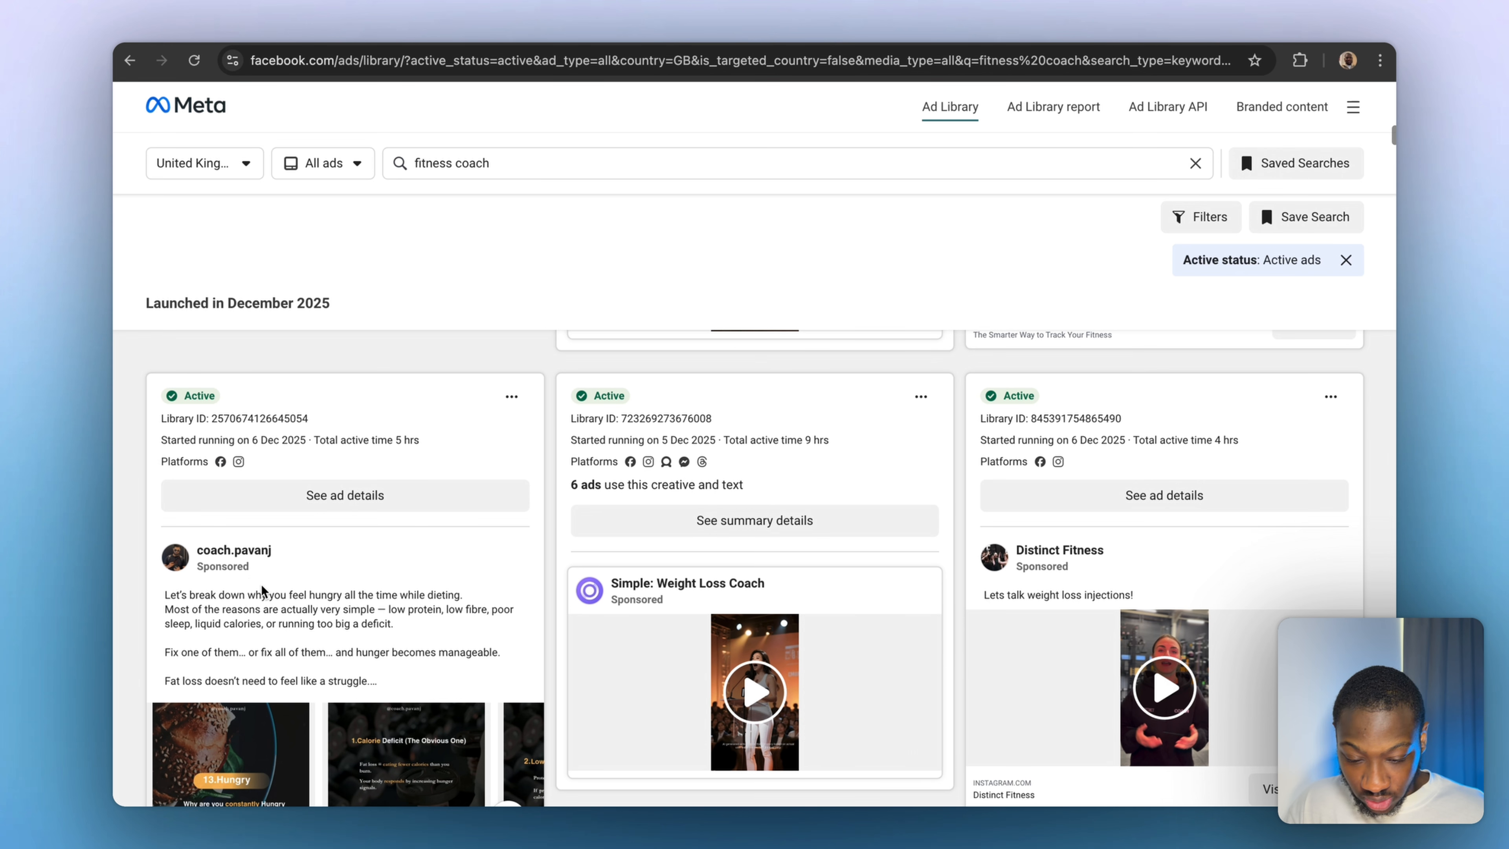
{"action": "scroll", "coordinate": [266, 588], "scroll_direction": "down", "scroll_amount": 8}
{"action": "scroll", "coordinate": [266, 588], "scroll_direction": "down", "scroll_amount": 12}
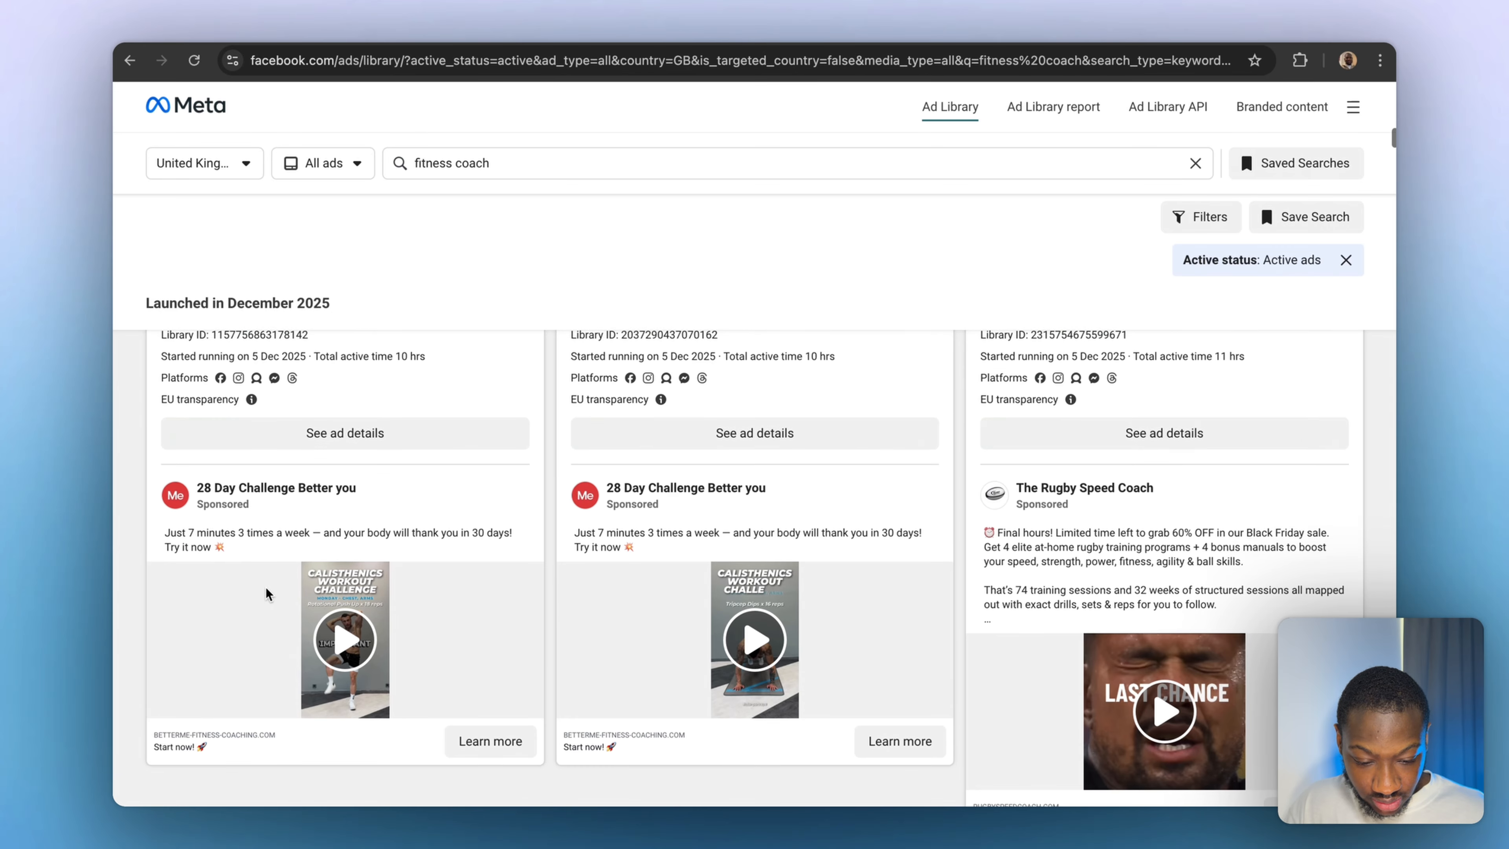
{"action": "scroll", "coordinate": [956, 555], "scroll_direction": "down", "scroll_amount": 4}
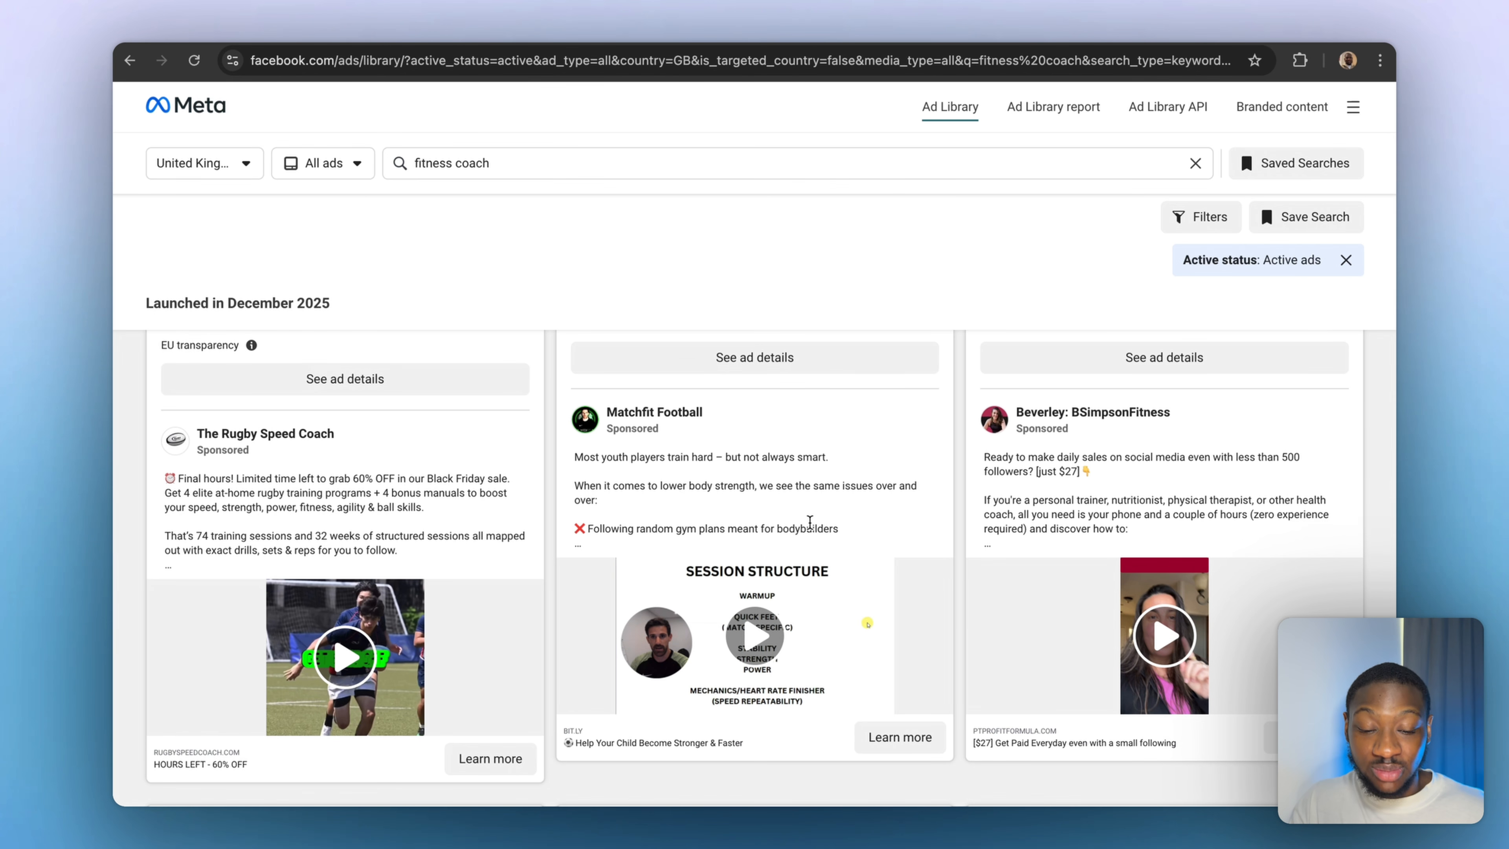
{"action": "scroll", "coordinate": [808, 521], "scroll_direction": "down", "scroll_amount": 10}
{"action": "scroll", "coordinate": [809, 521], "scroll_direction": "up", "scroll_amount": 2}
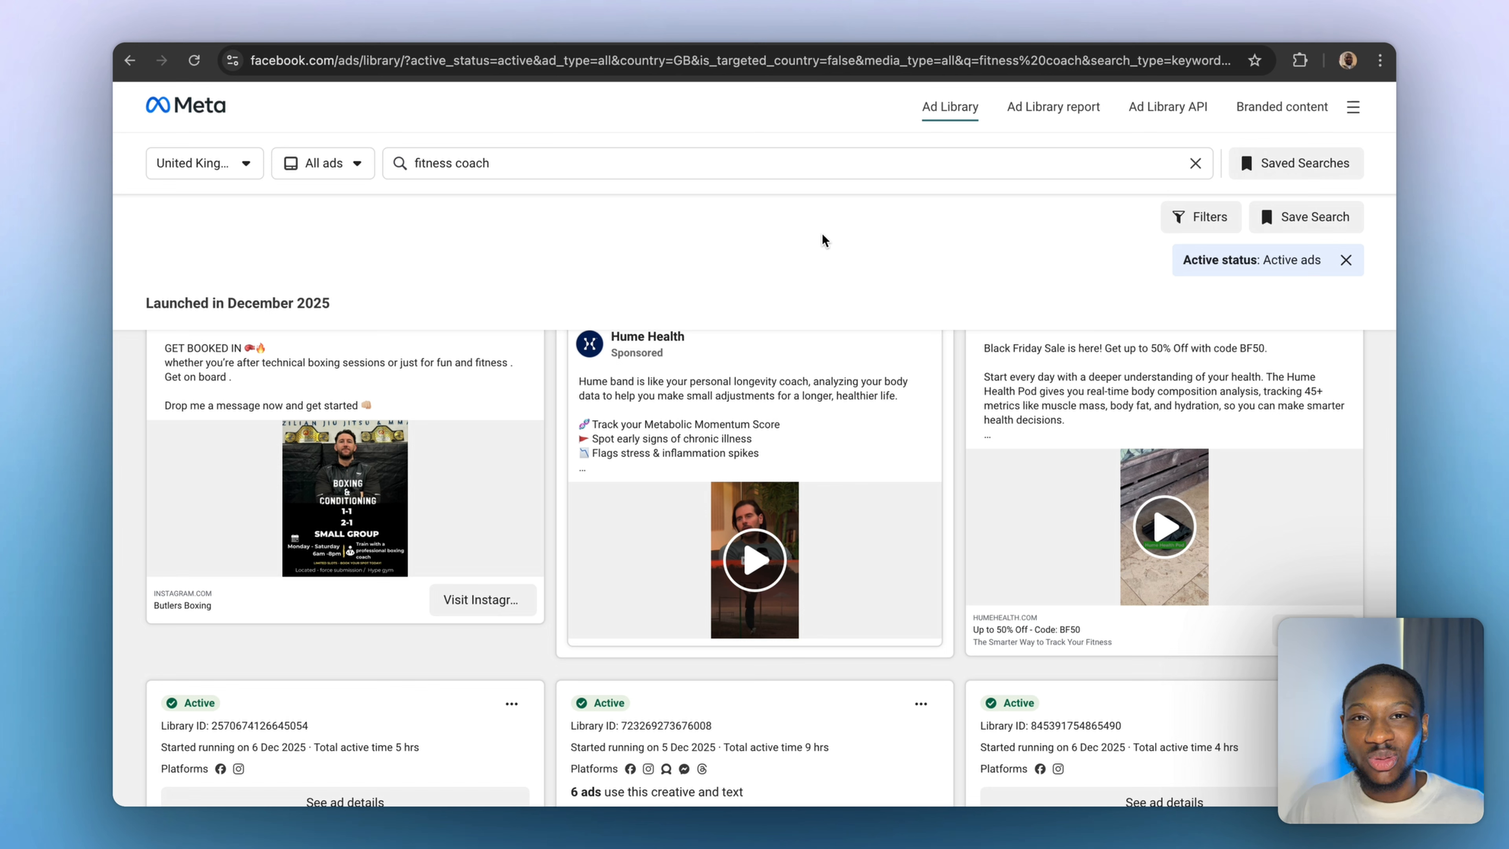
Replace the ad search keyword with "home valuation" and run the search.
{"action": "left_click", "coordinate": [528, 164]}
{"action": "key", "text": "super+a"}
{"action": "key", "text": "BackSpace"}
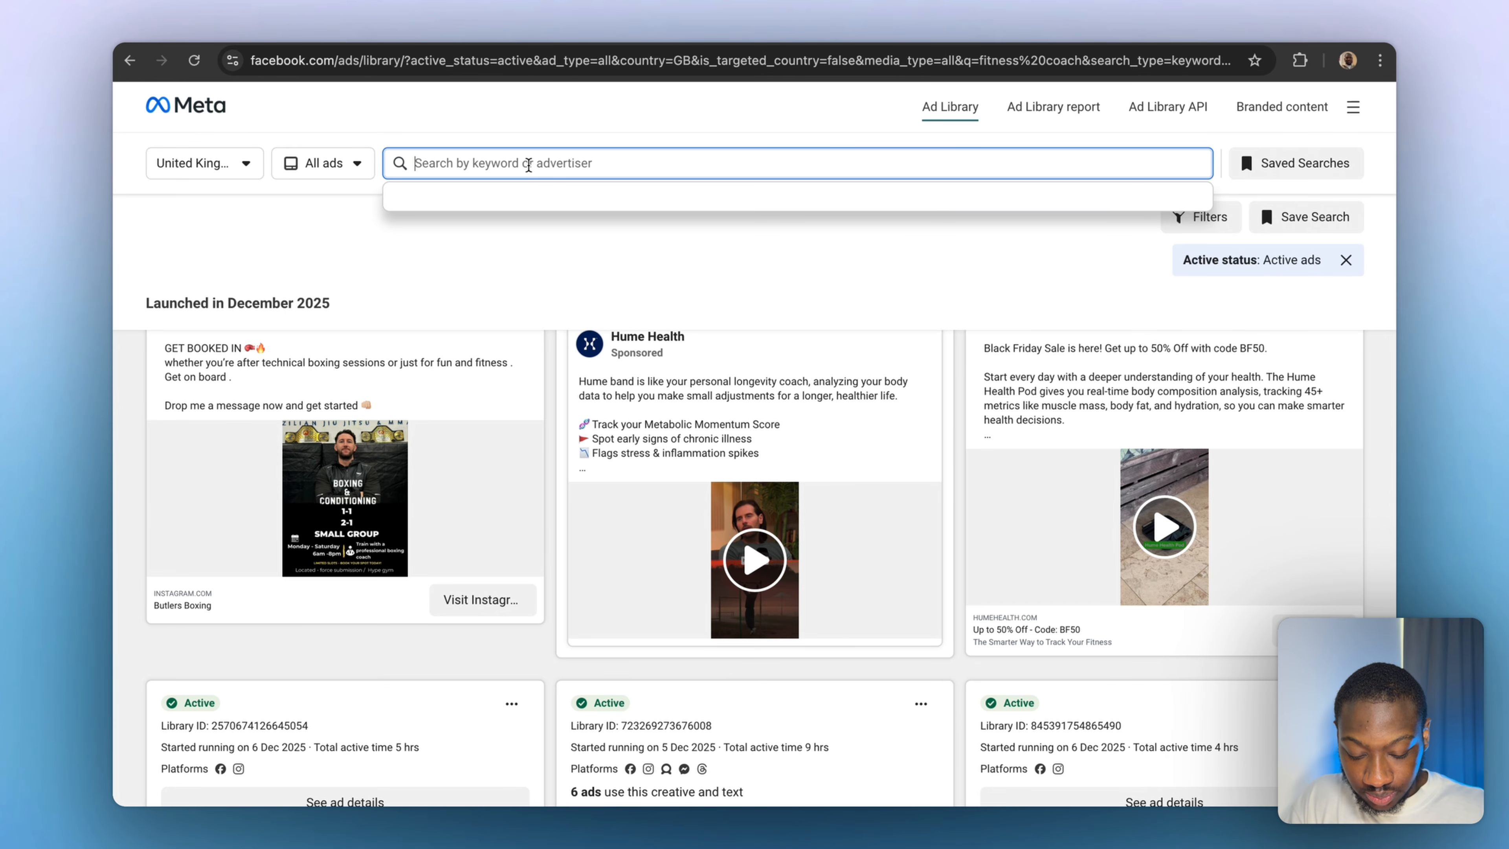
{"action": "type", "text": "home valuat"}
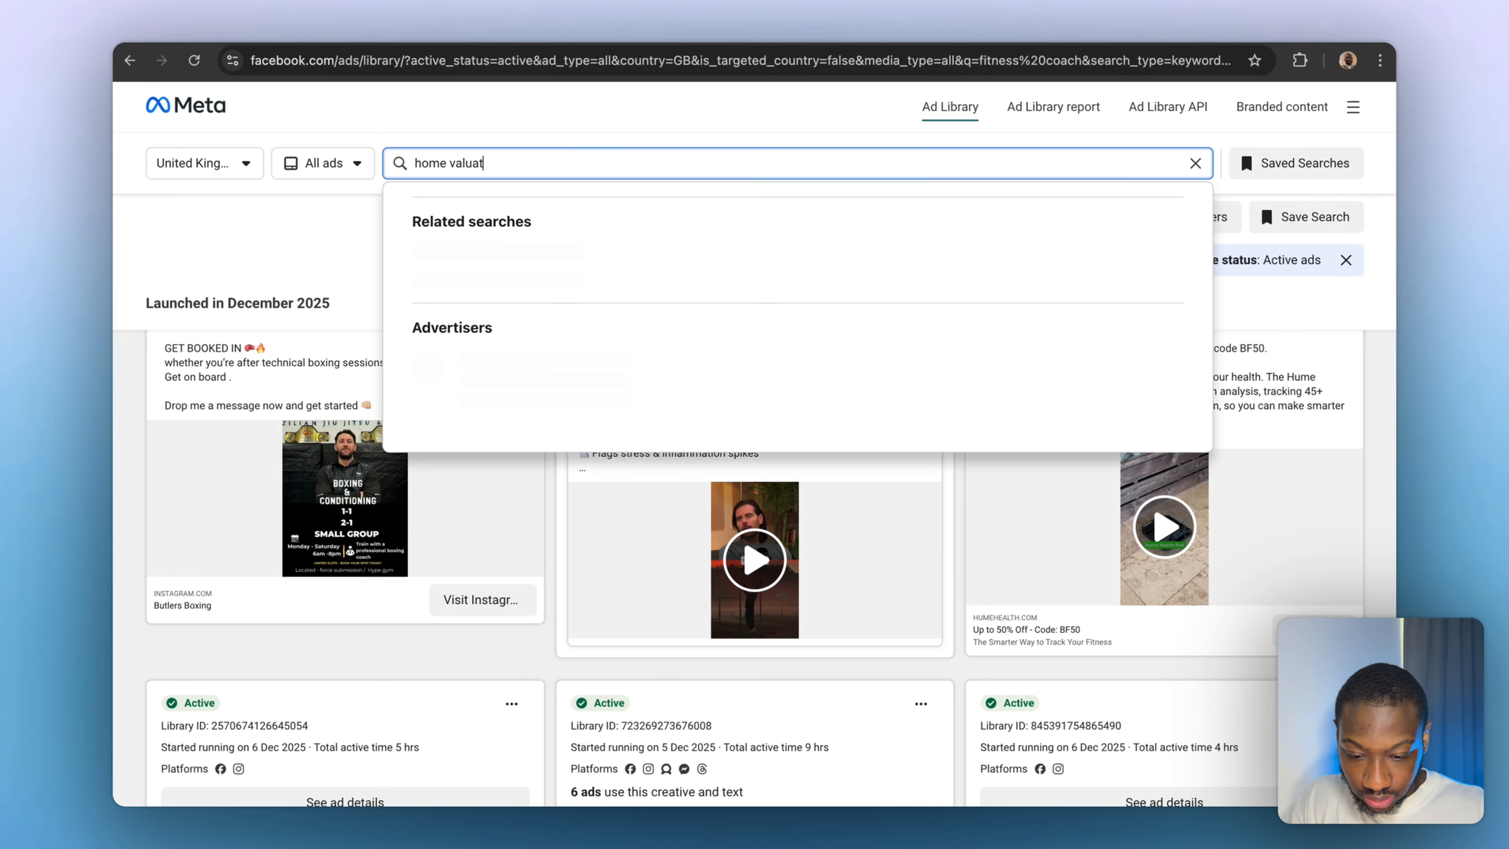
{"action": "type", "text": "ion"}
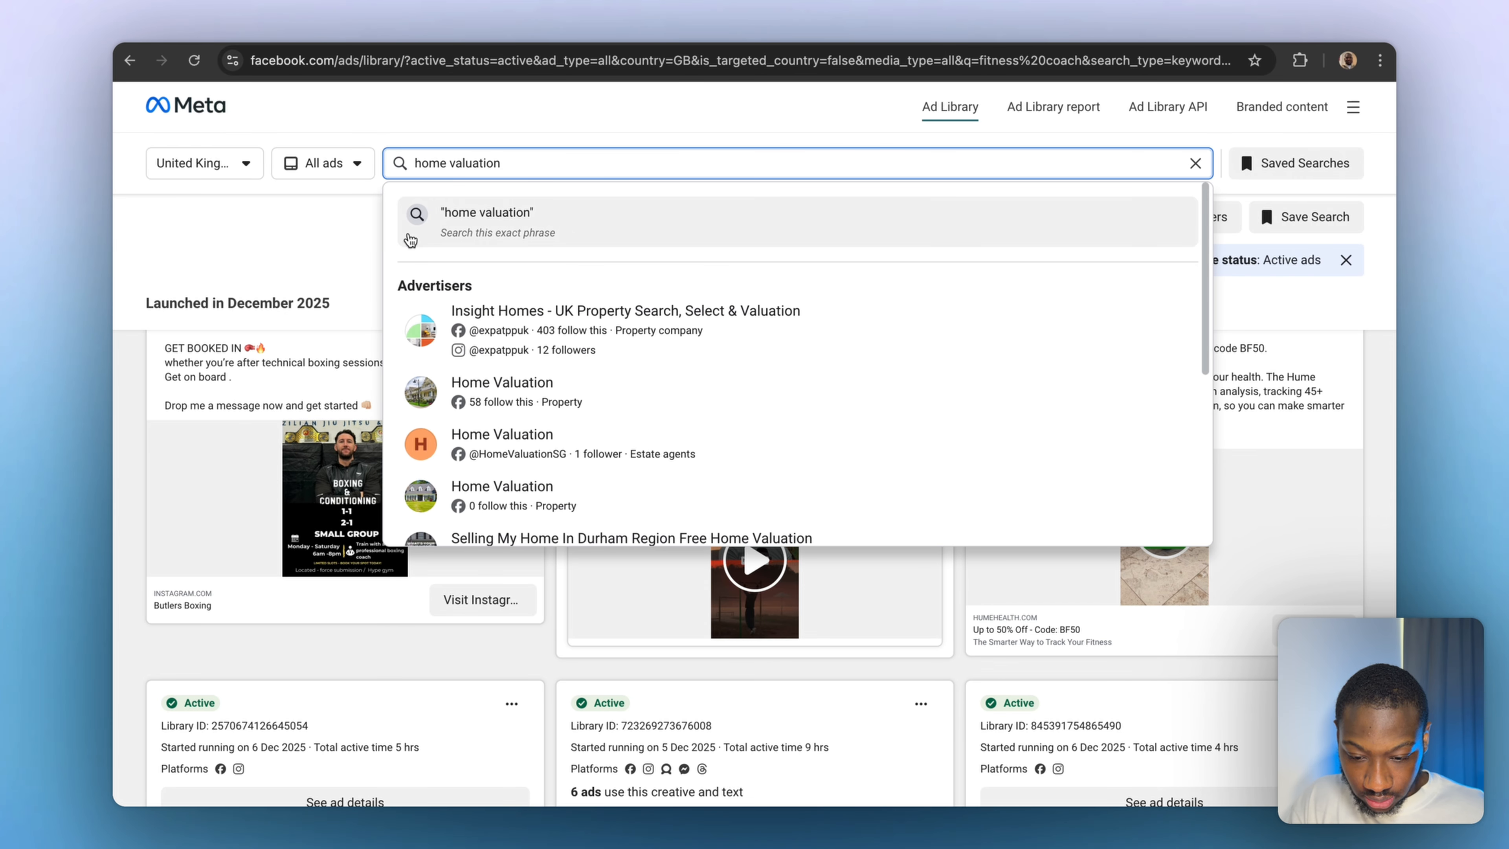
{"action": "key", "text": "Return"}
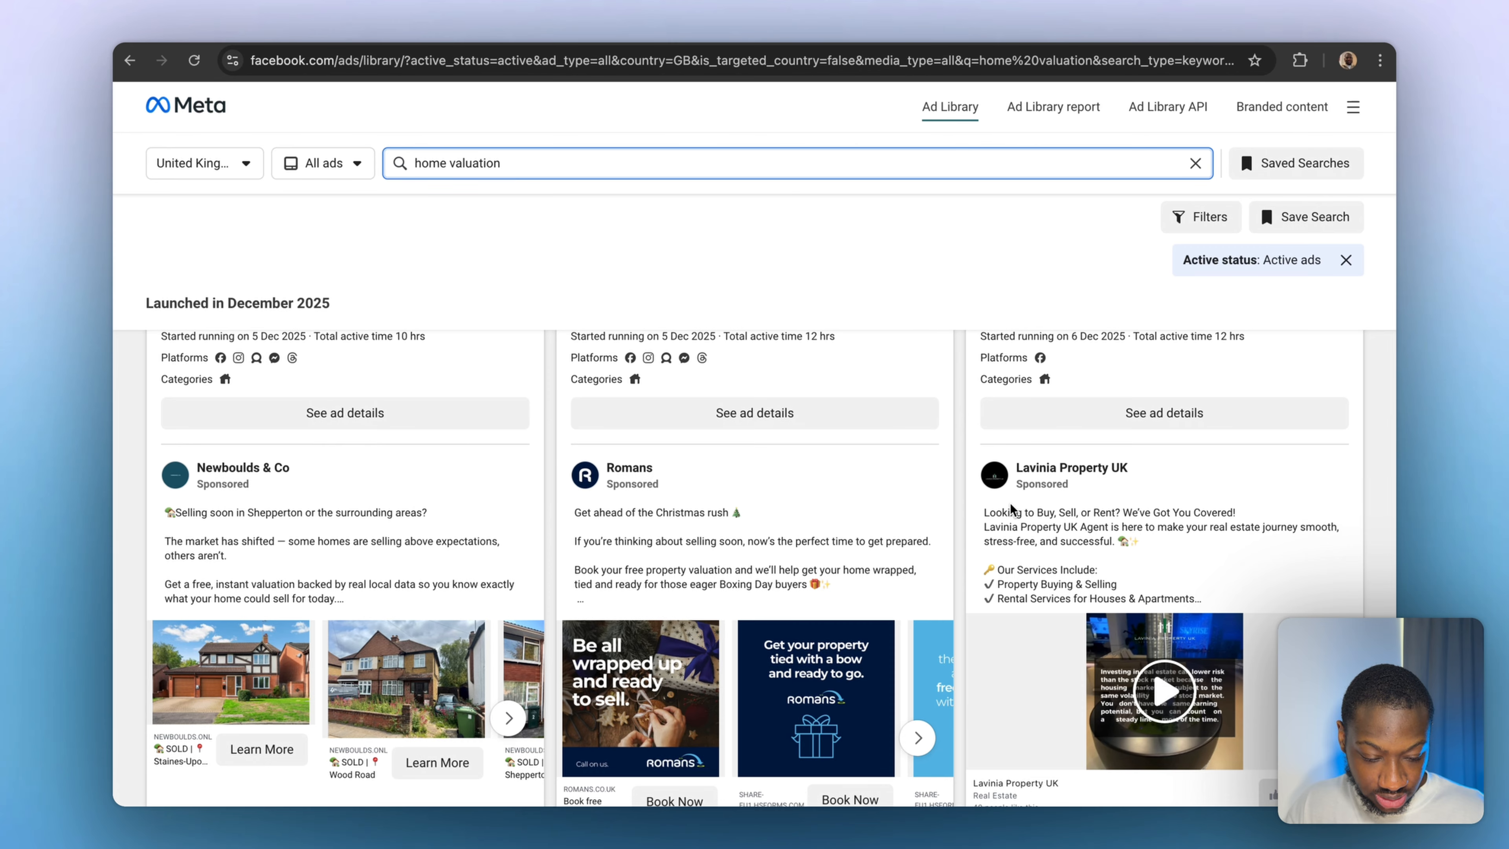
Look through the active home valuation ads, examining the estate agents and property advertisers and their offers.
{"action": "scroll", "coordinate": [1010, 508], "scroll_direction": "down", "scroll_amount": 10}
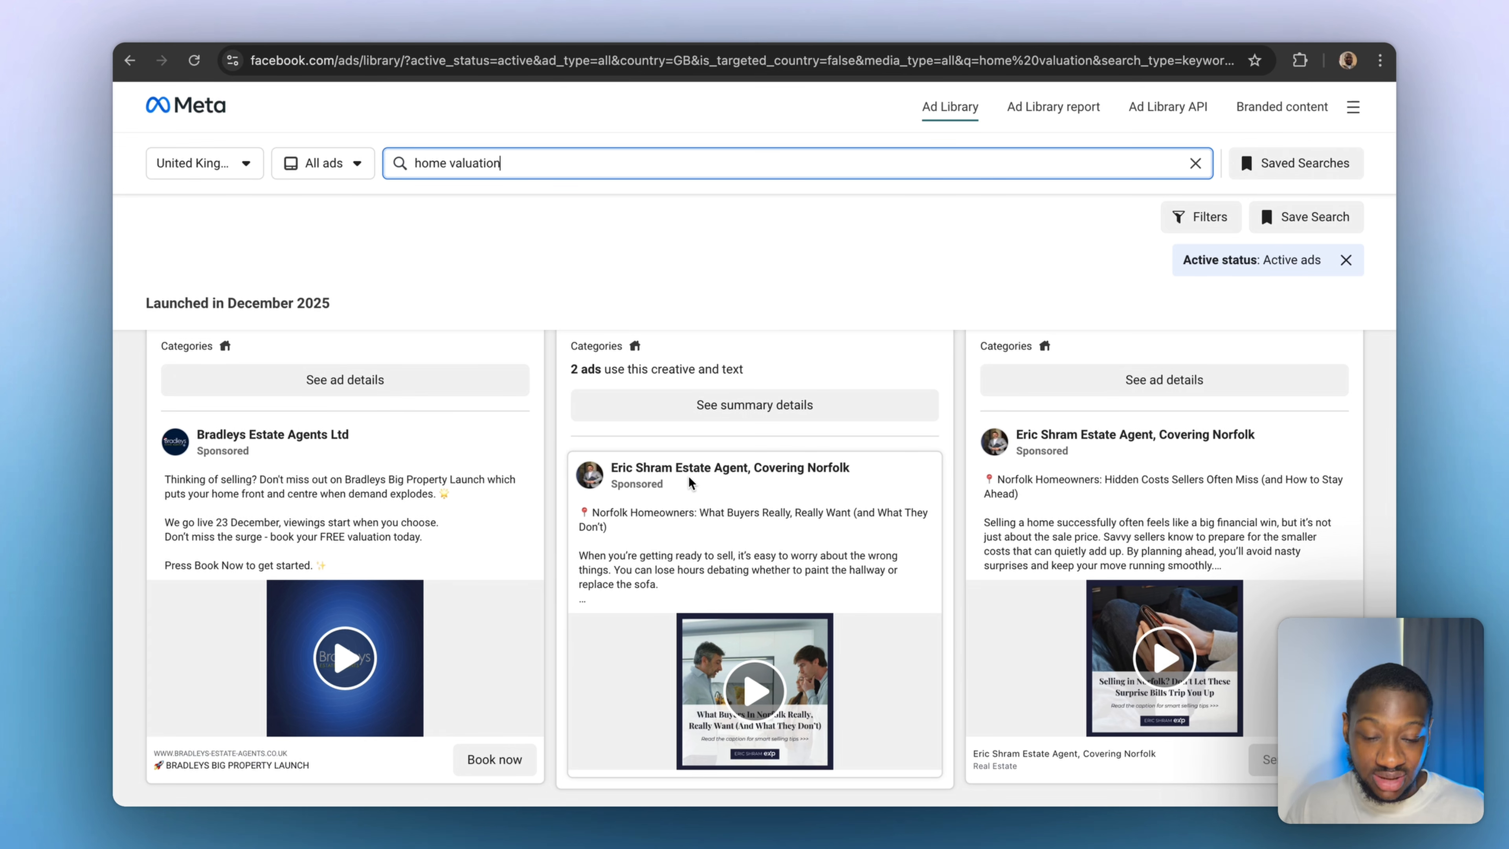
{"action": "scroll", "coordinate": [674, 533], "scroll_direction": "down", "scroll_amount": 7}
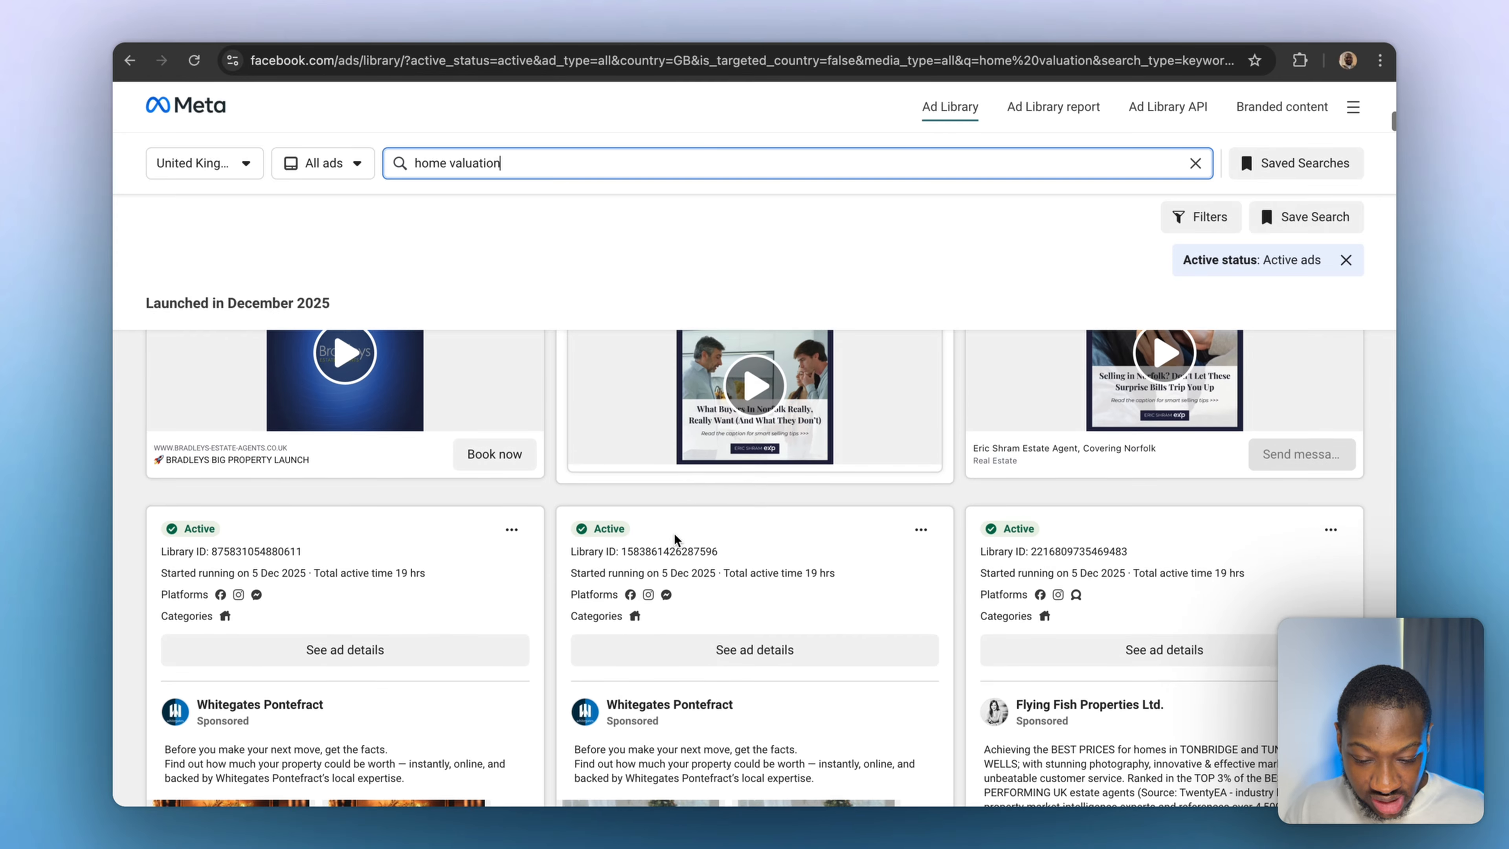
{"action": "scroll", "coordinate": [675, 533], "scroll_direction": "down", "scroll_amount": 6}
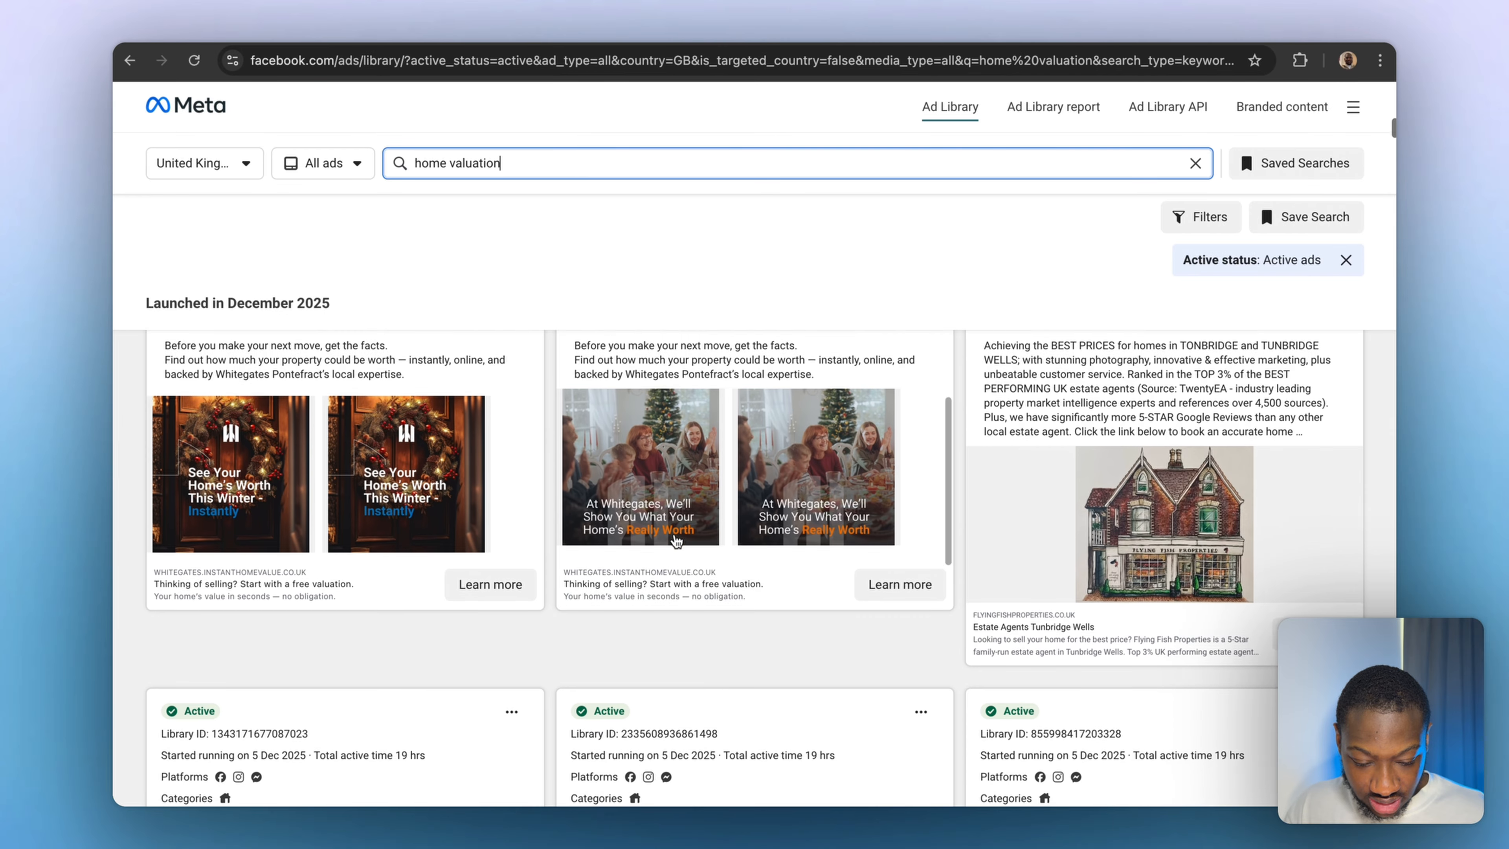
{"action": "scroll", "coordinate": [644, 684], "scroll_direction": "down", "scroll_amount": 12}
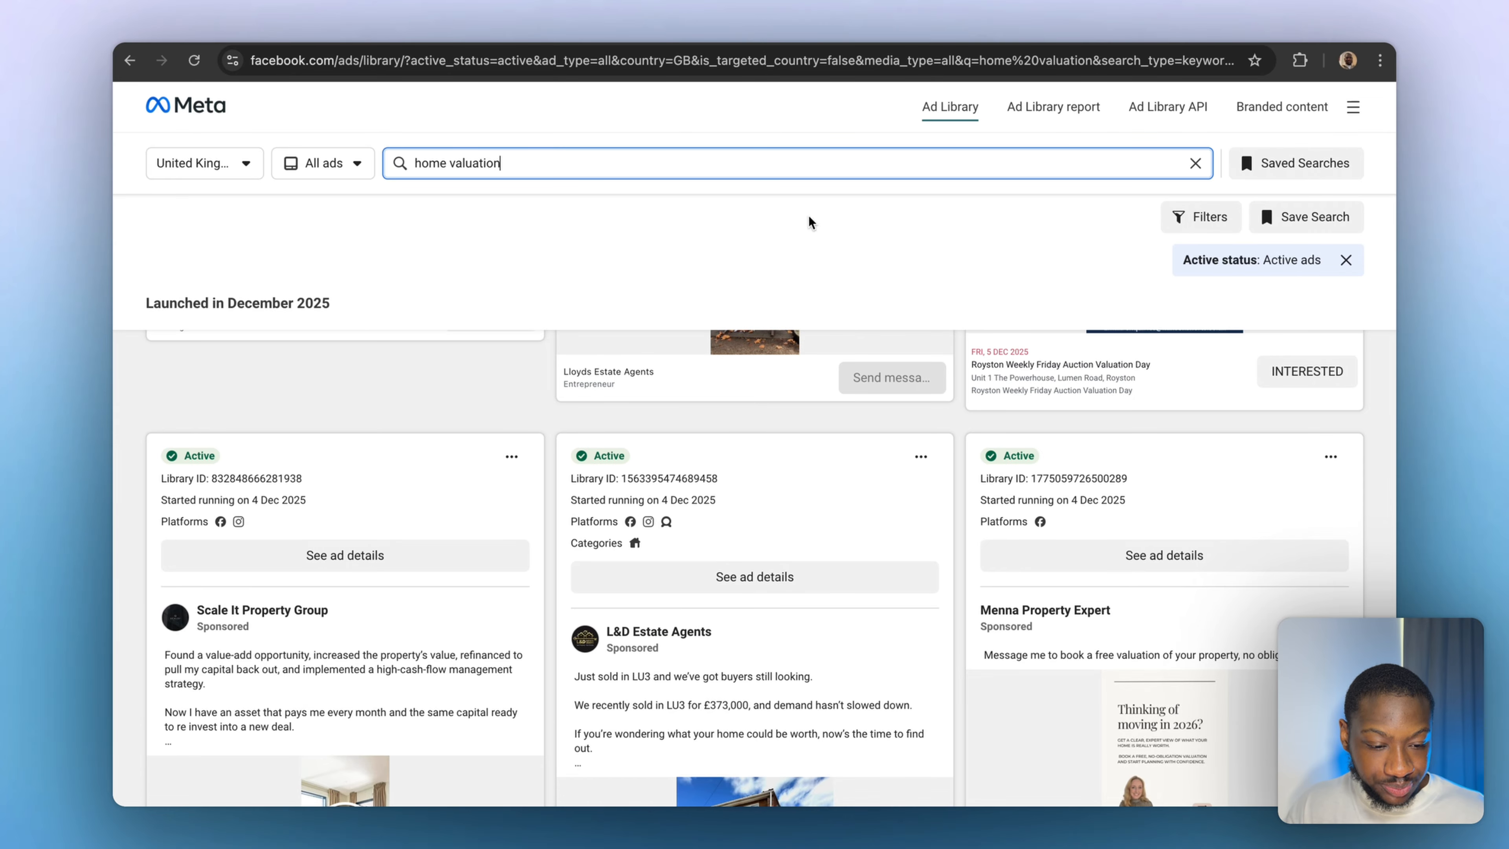
{"action": "scroll", "coordinate": [1115, 534], "scroll_direction": "down", "scroll_amount": 3}
{"action": "scroll", "coordinate": [1141, 544], "scroll_direction": "up", "scroll_amount": 1}
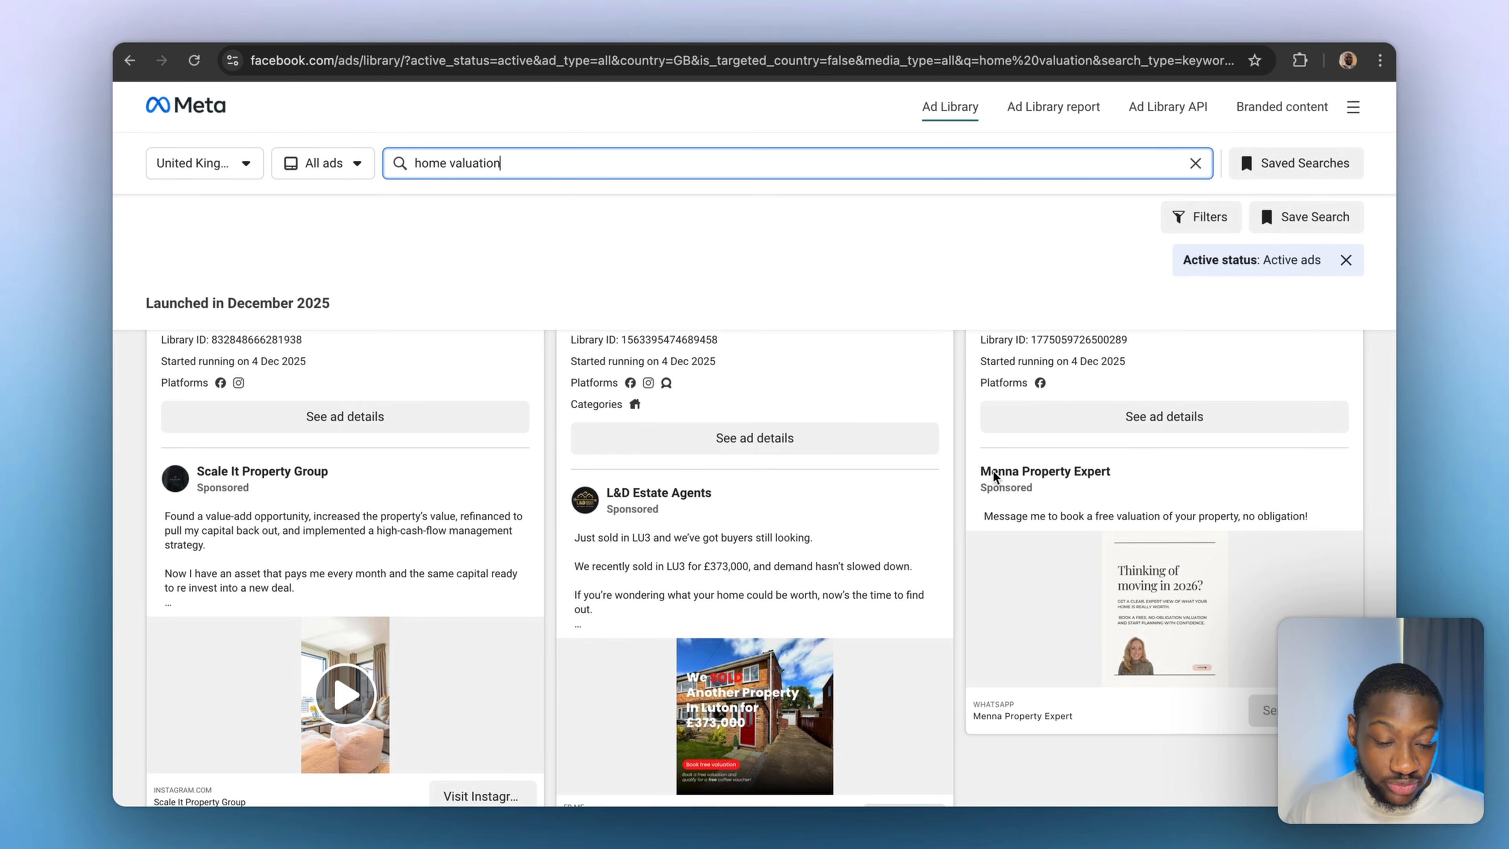
{"action": "scroll", "coordinate": [948, 521], "scroll_direction": "down", "scroll_amount": 8}
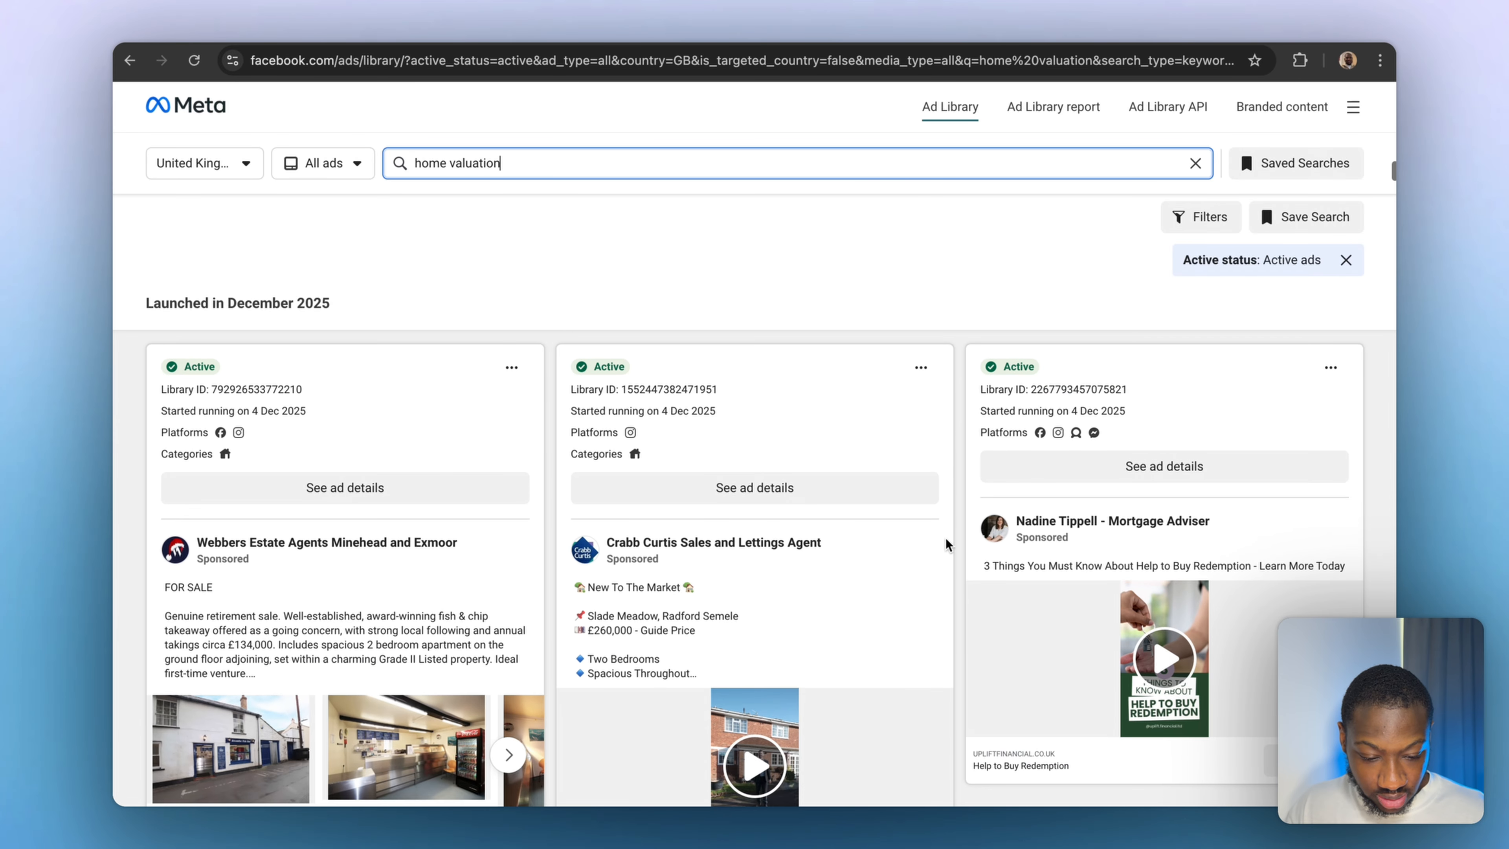
{"action": "scroll", "coordinate": [945, 553], "scroll_direction": "down", "scroll_amount": 2}
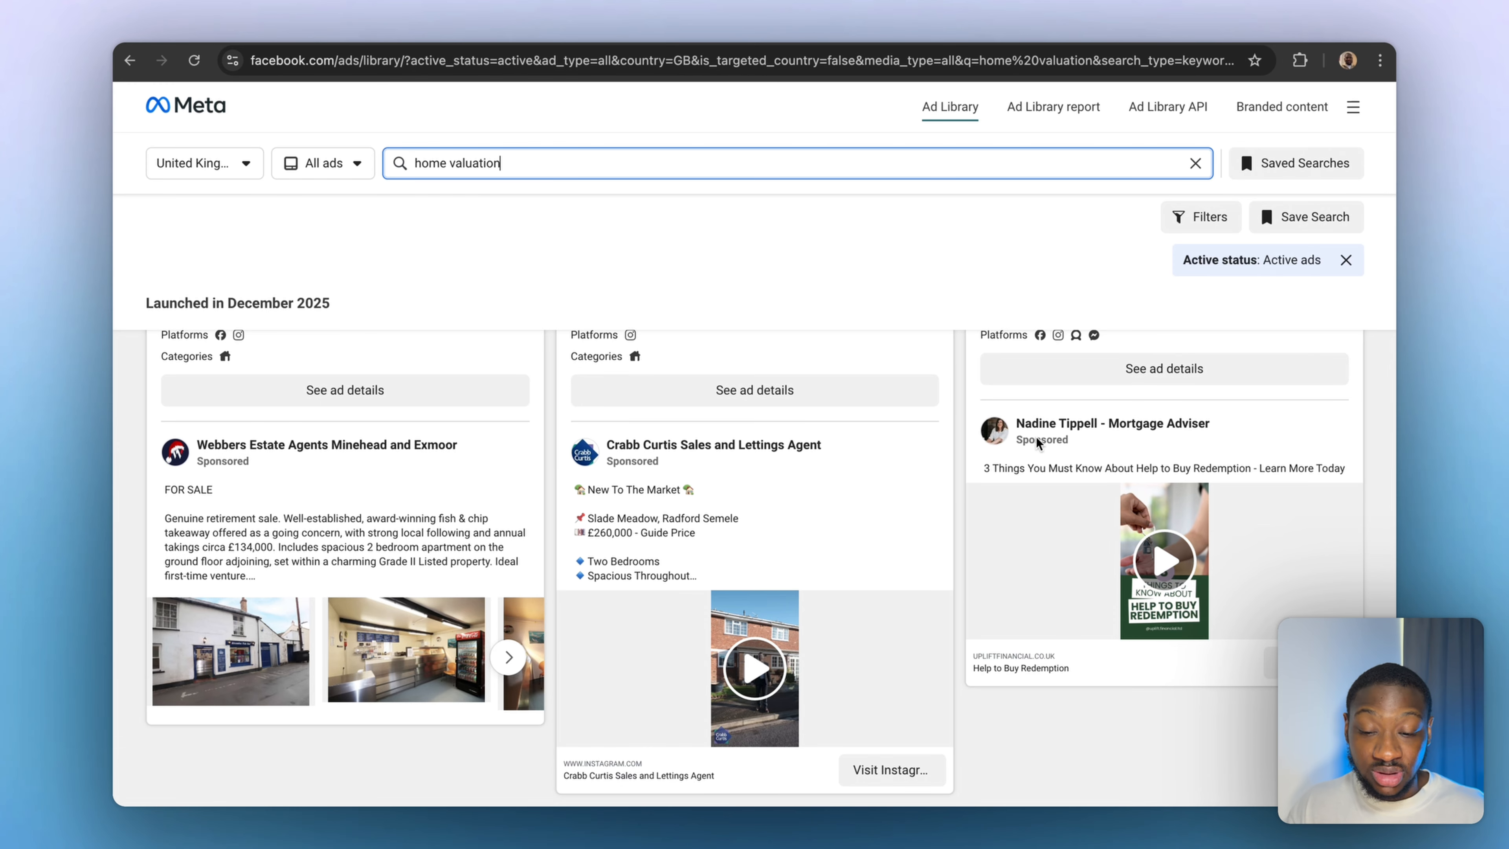
{"action": "scroll", "coordinate": [1036, 436], "scroll_direction": "down", "scroll_amount": 10}
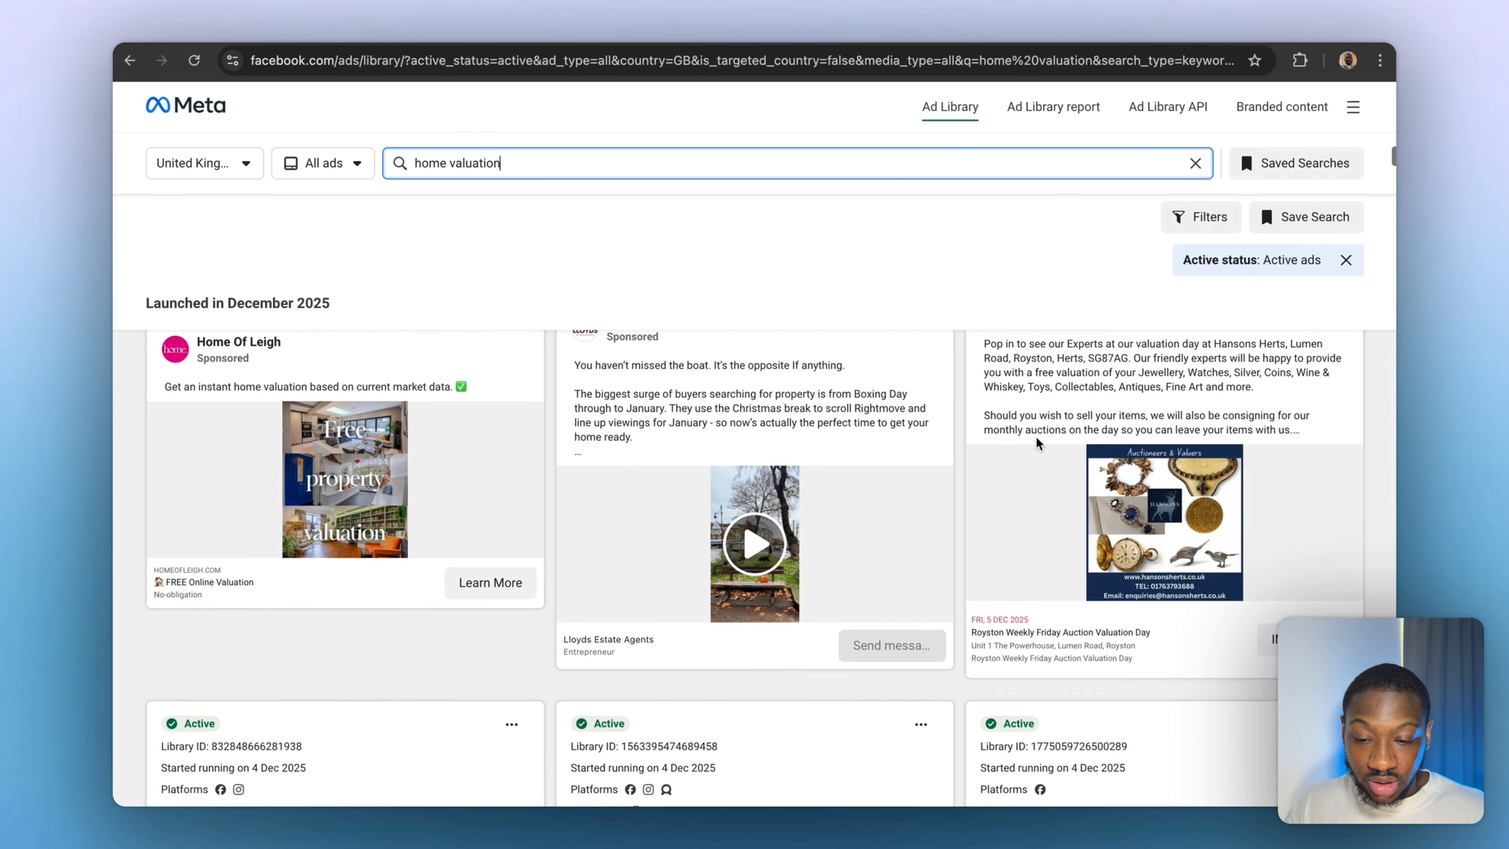
{"action": "scroll", "coordinate": [1036, 440], "scroll_direction": "up", "scroll_amount": 2}
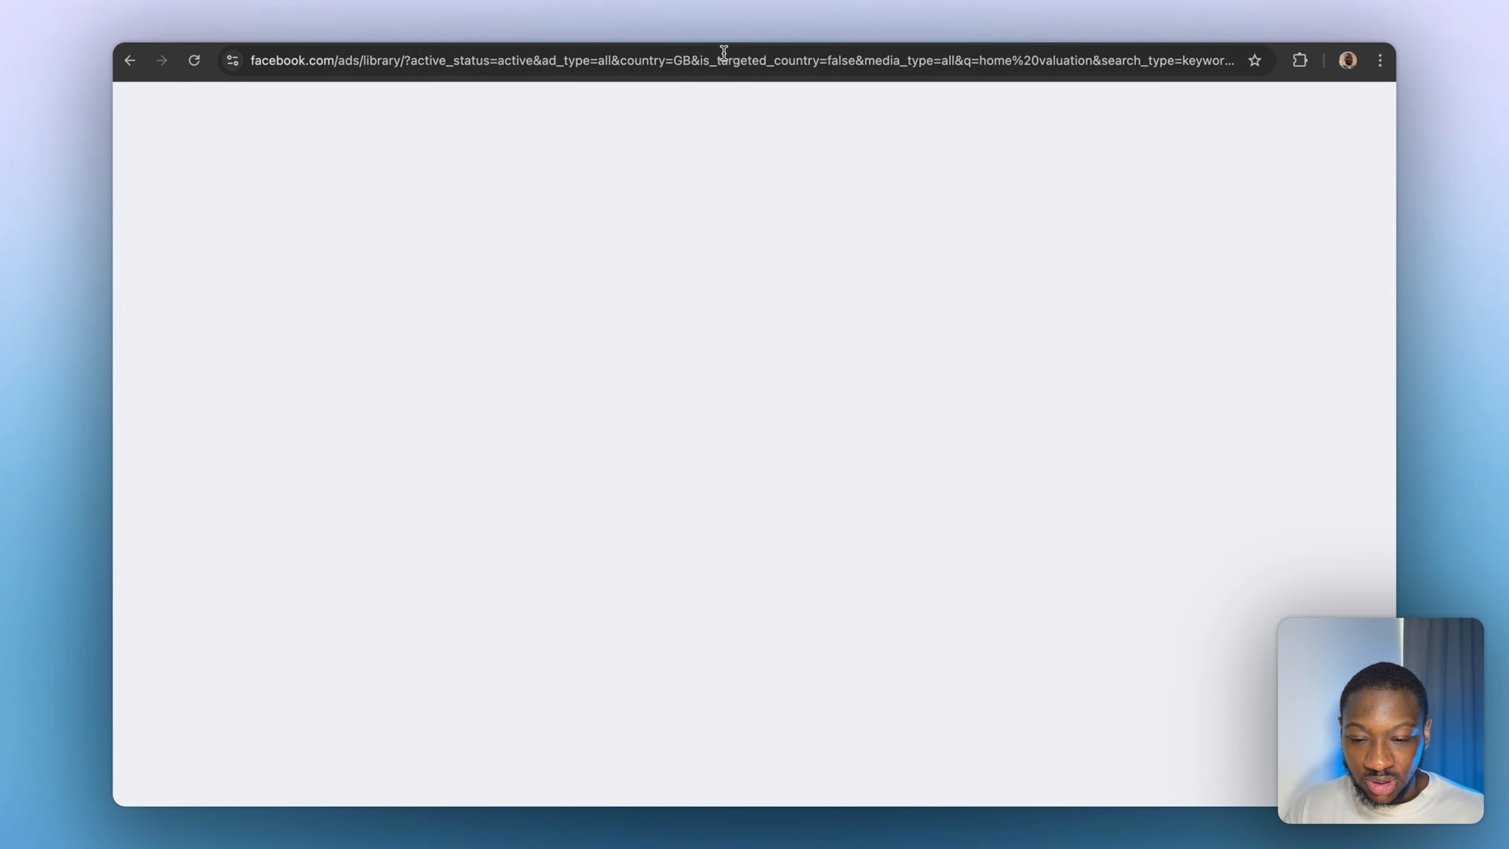
Copy the home valuation search URL into the Facebook Ads Scraper's library URL field and switch to the new n8n workflow.
{"action": "left_click", "coordinate": [579, 63]}
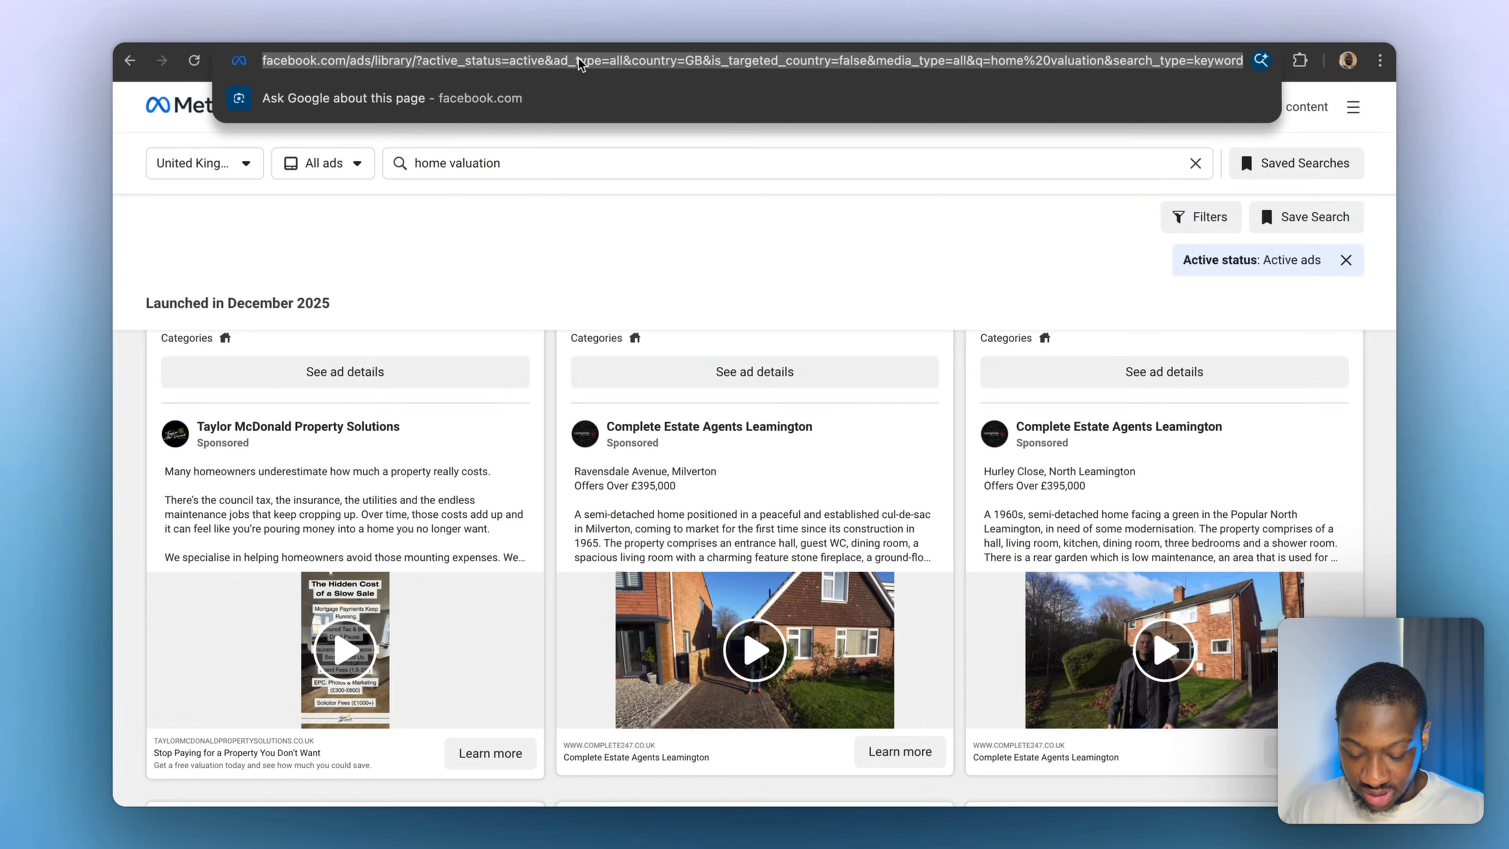
{"action": "key", "text": "ctrl+Tab"}
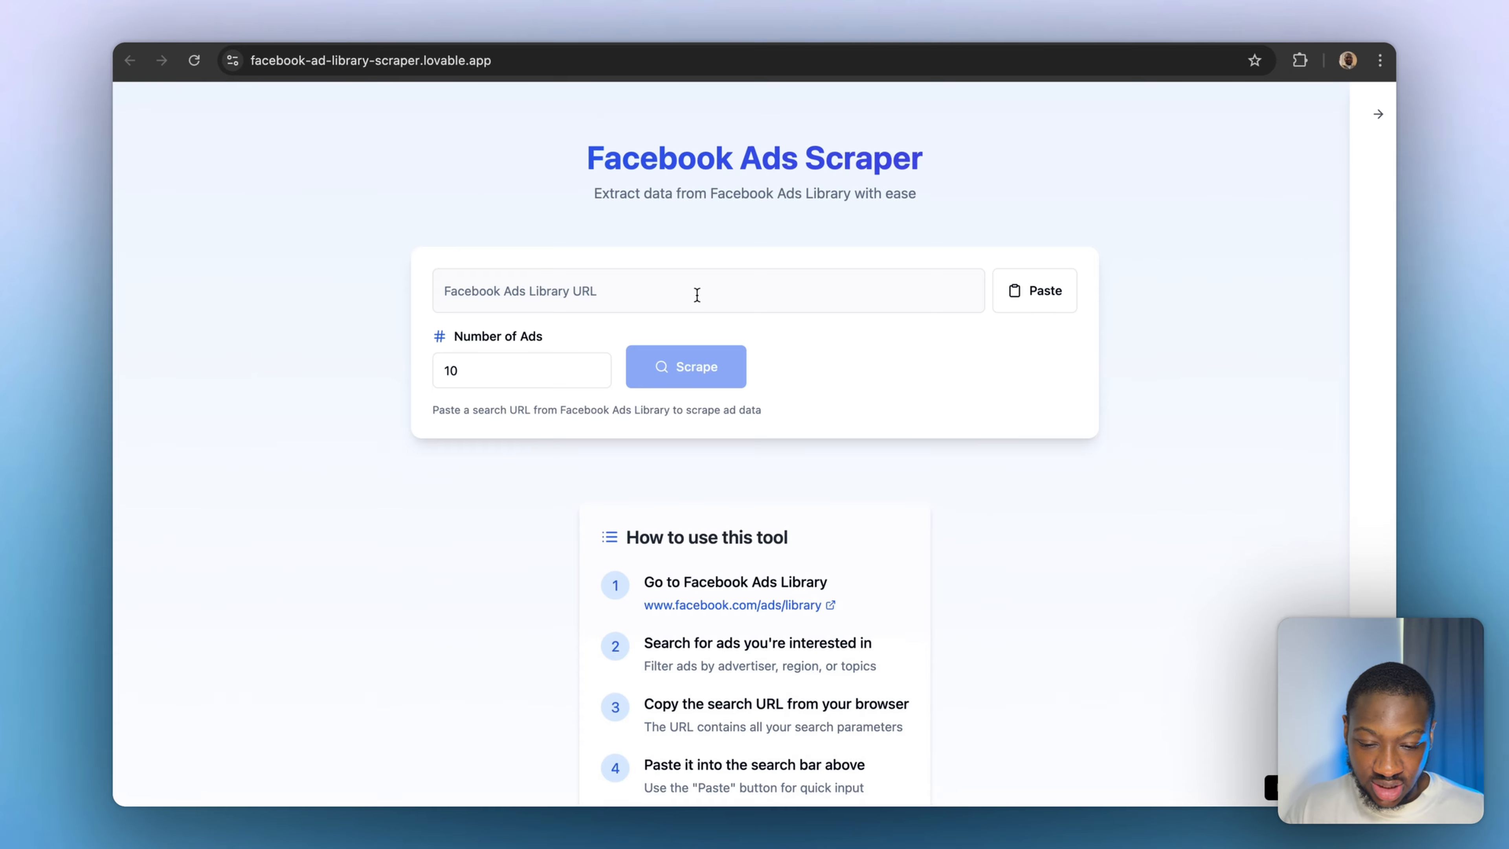
{"action": "left_click", "coordinate": [652, 277]}
{"action": "key", "text": "super+v"}
{"action": "left_click", "coordinate": [112, 396]}
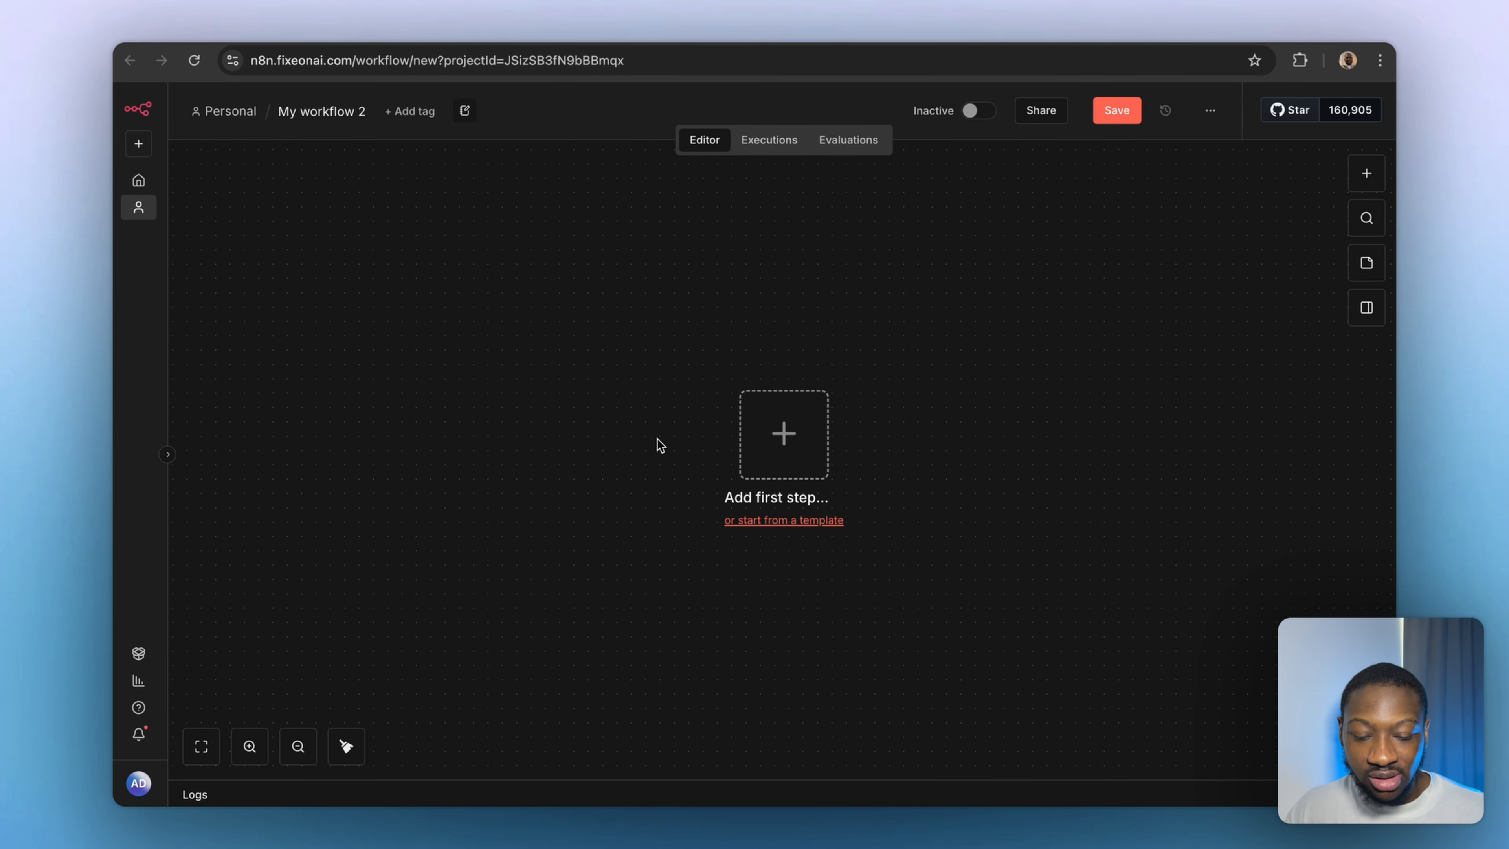
Add a Webhook trigger as the workflow's first node and open its mock output data for editing.
{"action": "left_click", "coordinate": [781, 447]}
{"action": "type", "text": "web"}
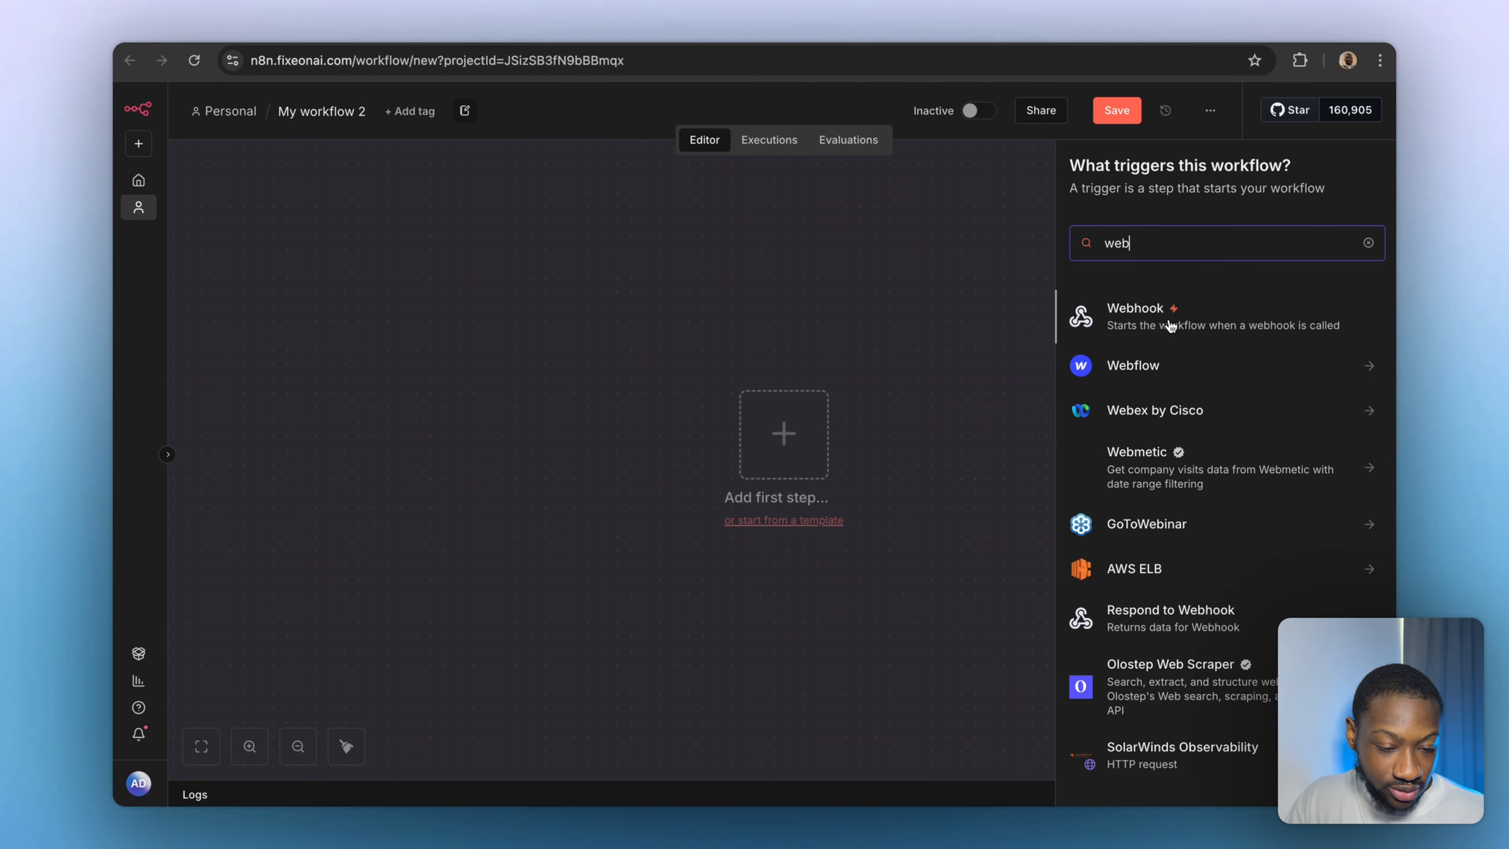
{"action": "left_click", "coordinate": [1081, 326]}
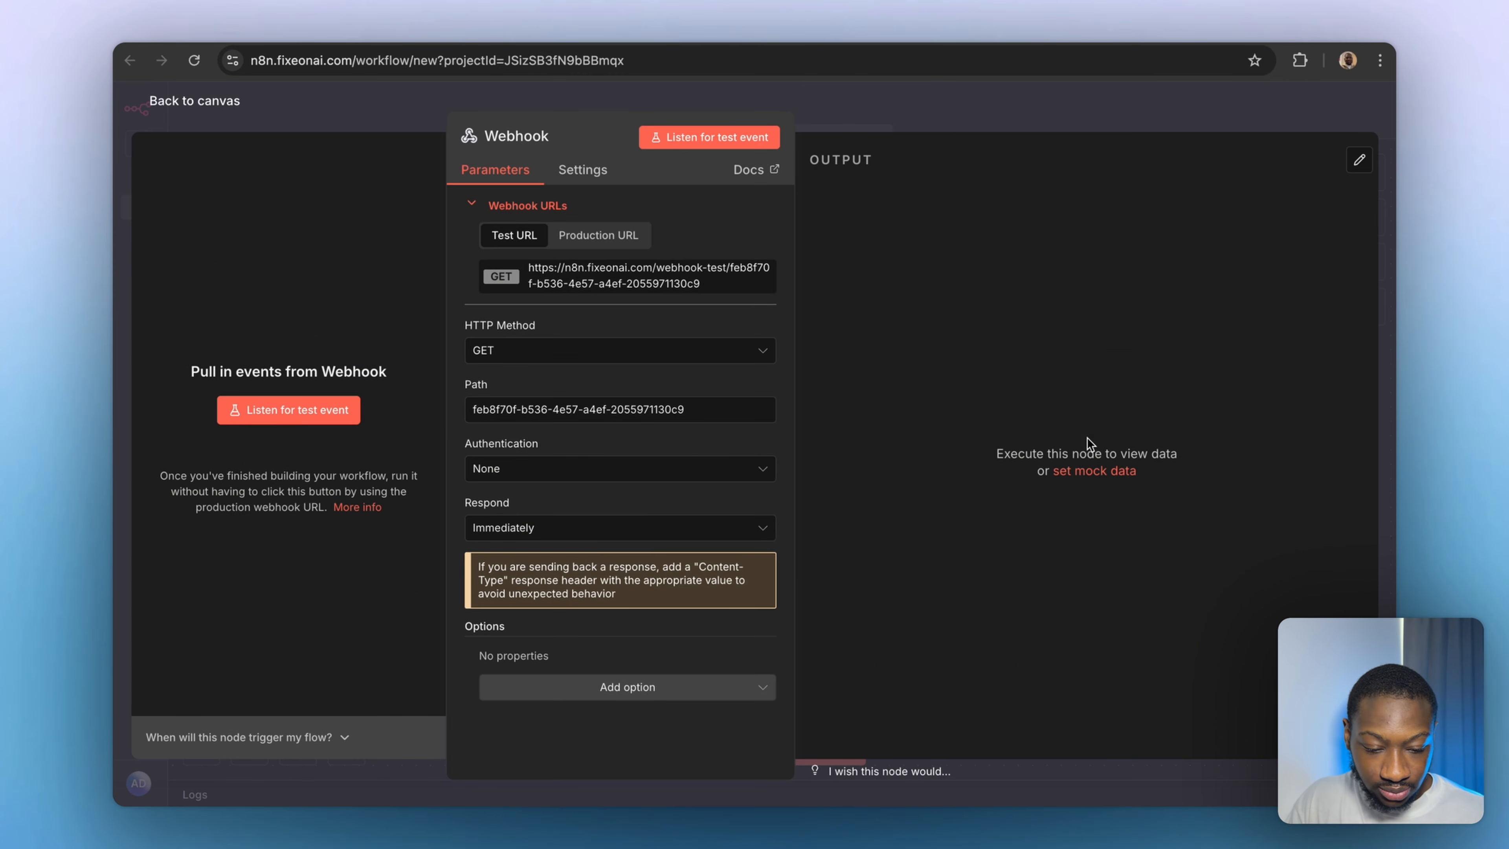
{"action": "left_click", "coordinate": [1076, 472]}
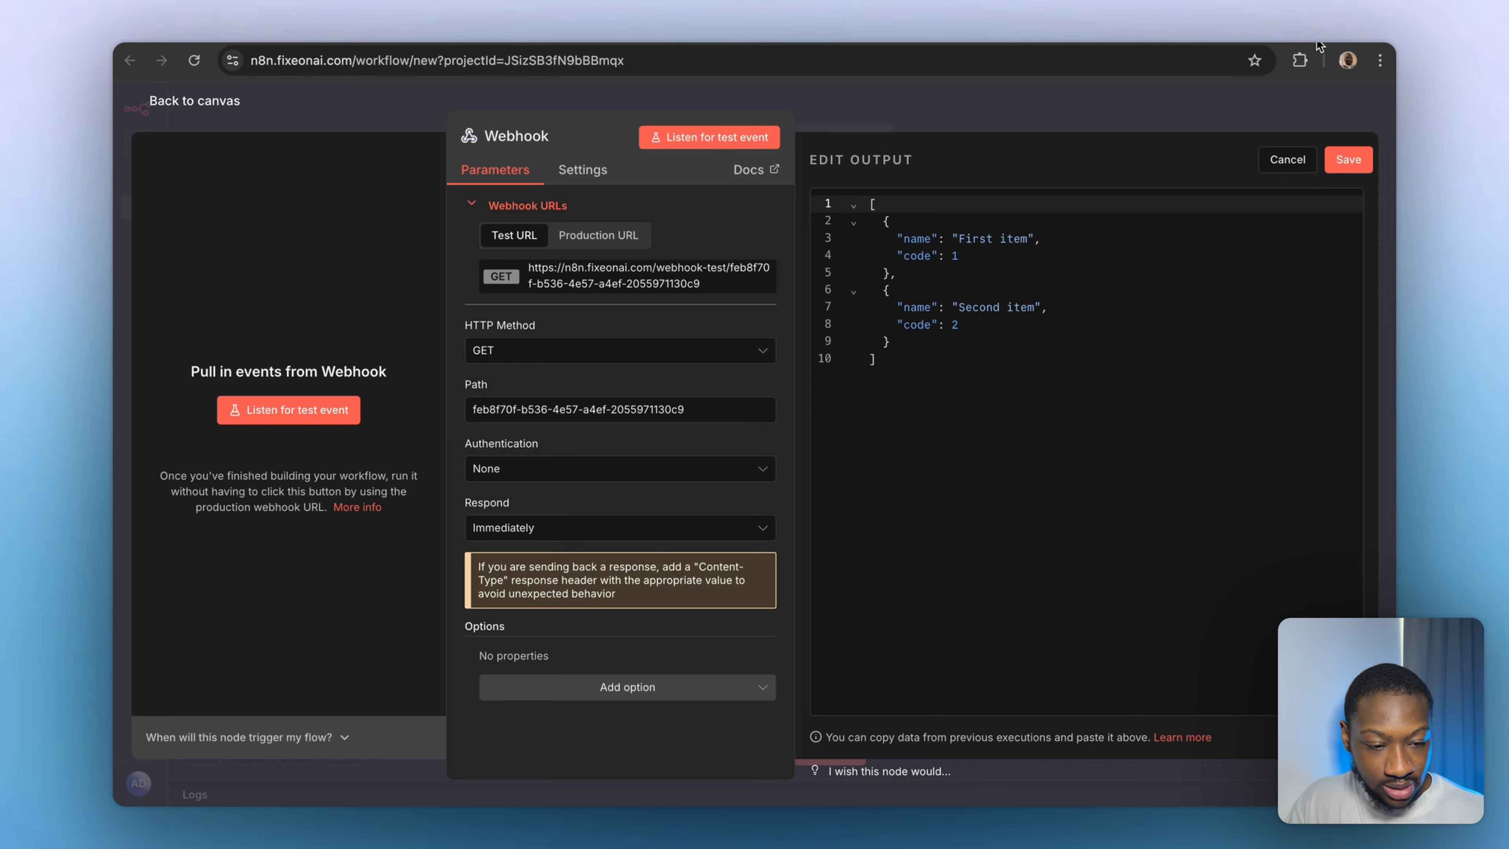
Switch to JSON Editor Online in a new browser tab and start a new document containing an empty object.
{"action": "key", "text": "super+t"}
{"action": "type", "text": "json"}
{"action": "key", "text": "Return"}
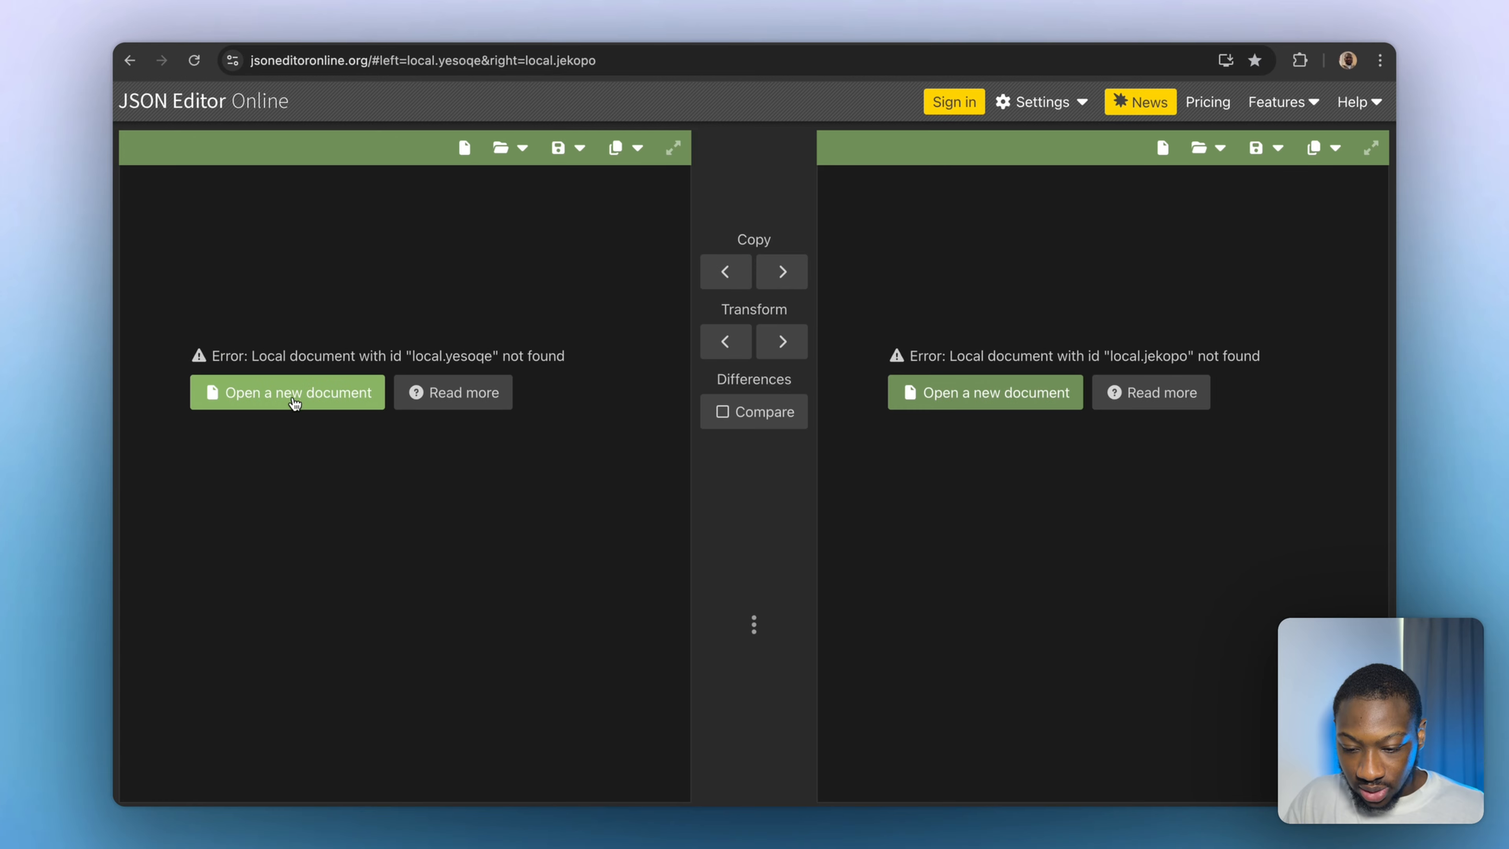
{"action": "left_click", "coordinate": [291, 395]}
{"action": "type", "text": "{}"}
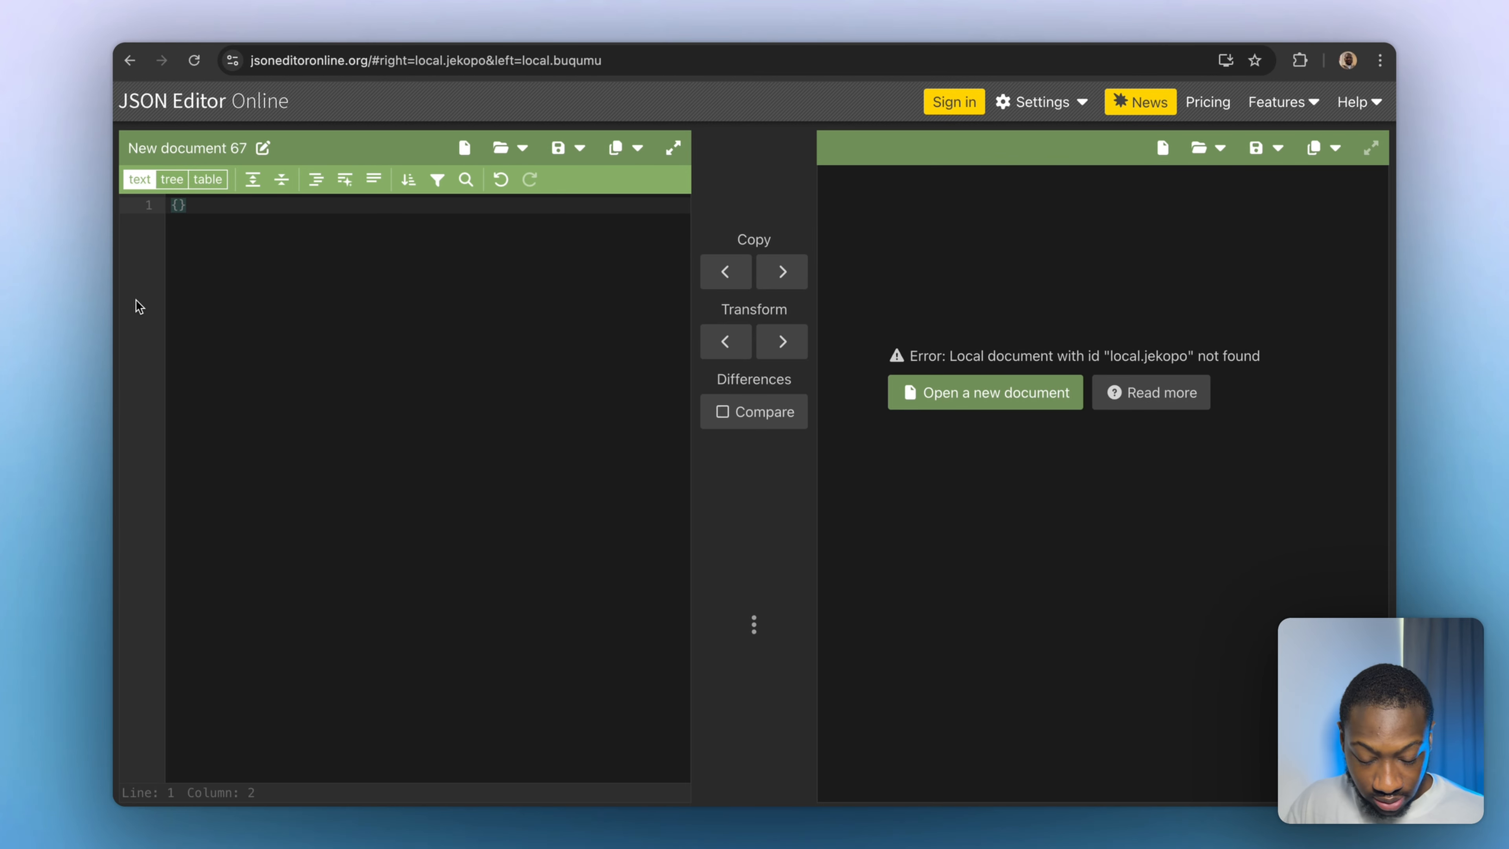
Add a "facebook_url" key with an empty string and a "numOfAds" key with the number 10 to the JSON object.
{"action": "type", "text": "\""}
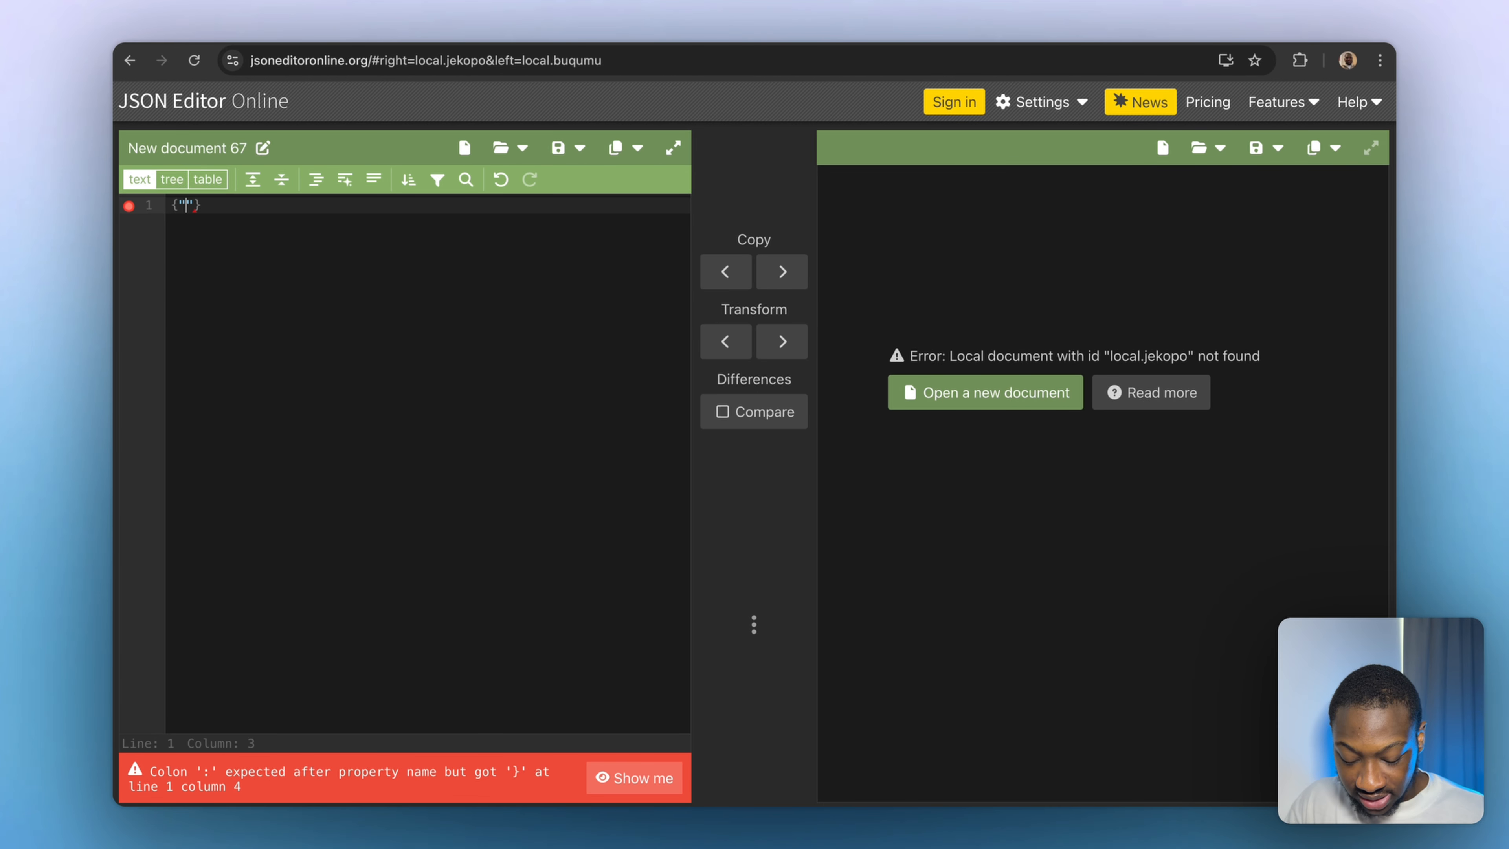
{"action": "type", "text": "facebook"}
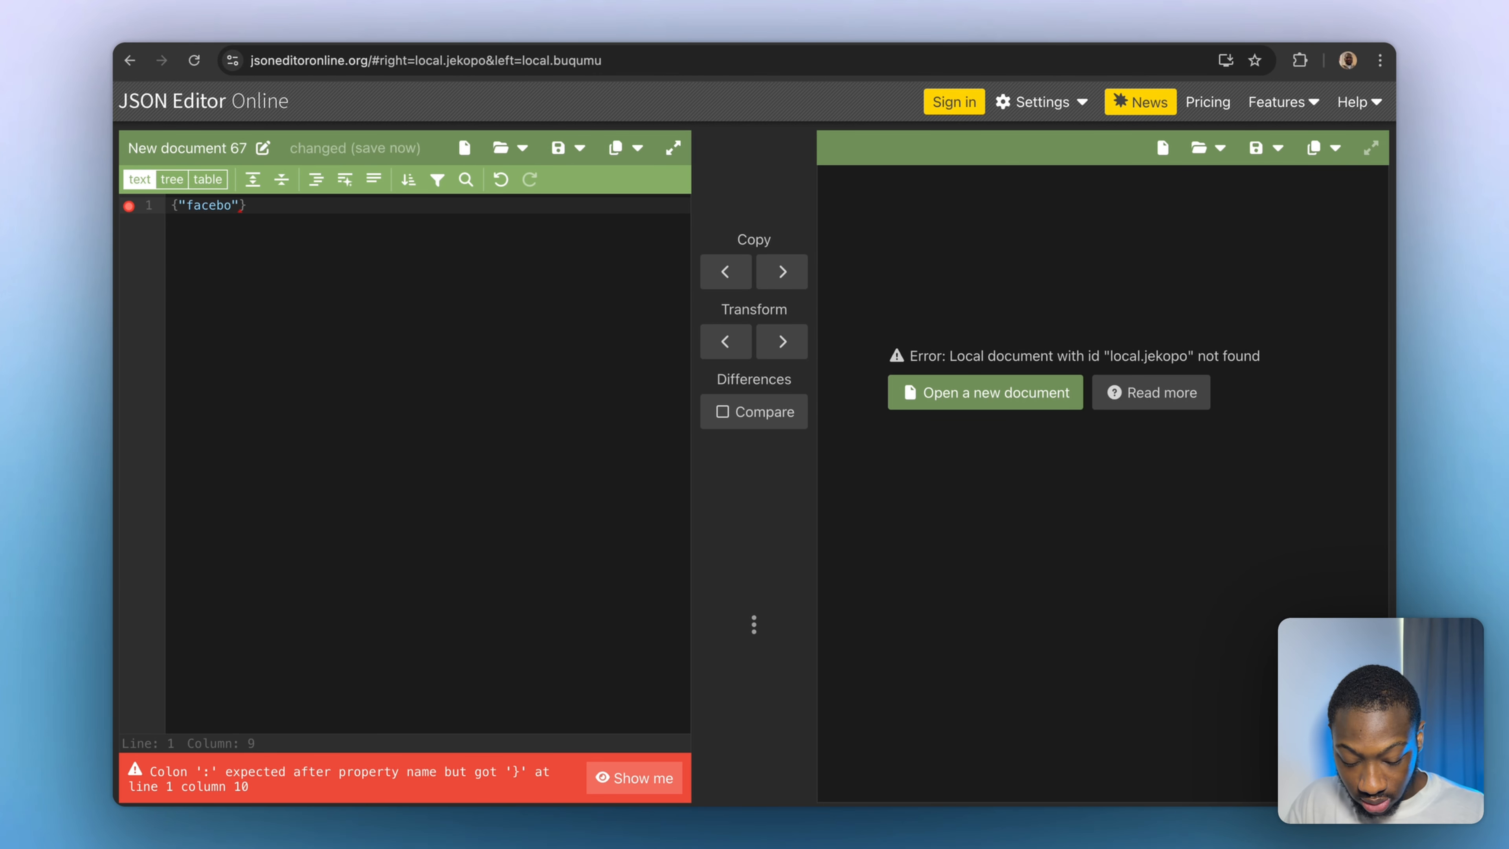
{"action": "type", "text": "_url\""}
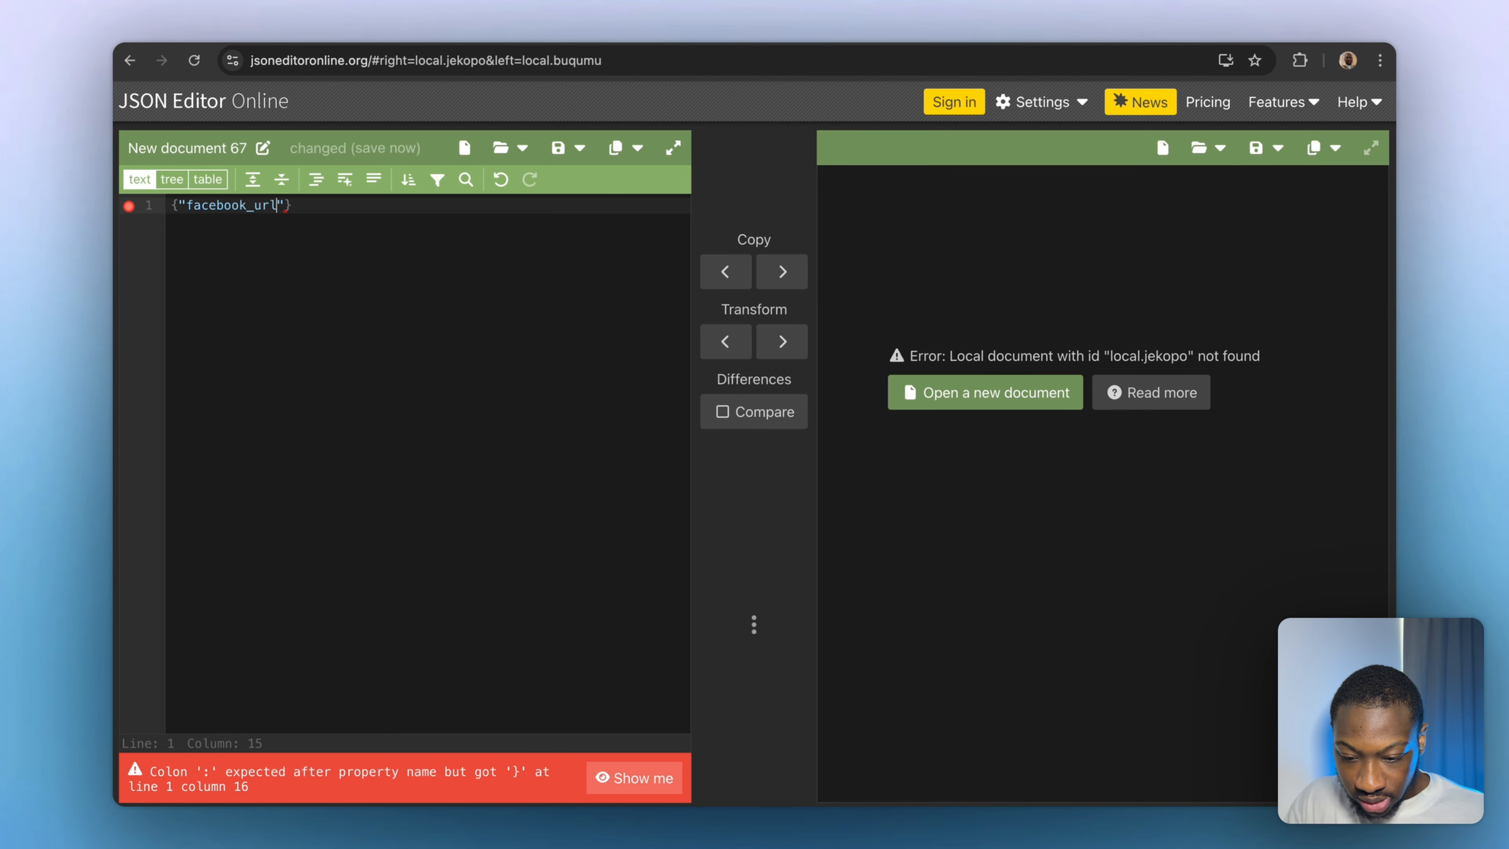
{"action": "type", "text": ":\"\","}
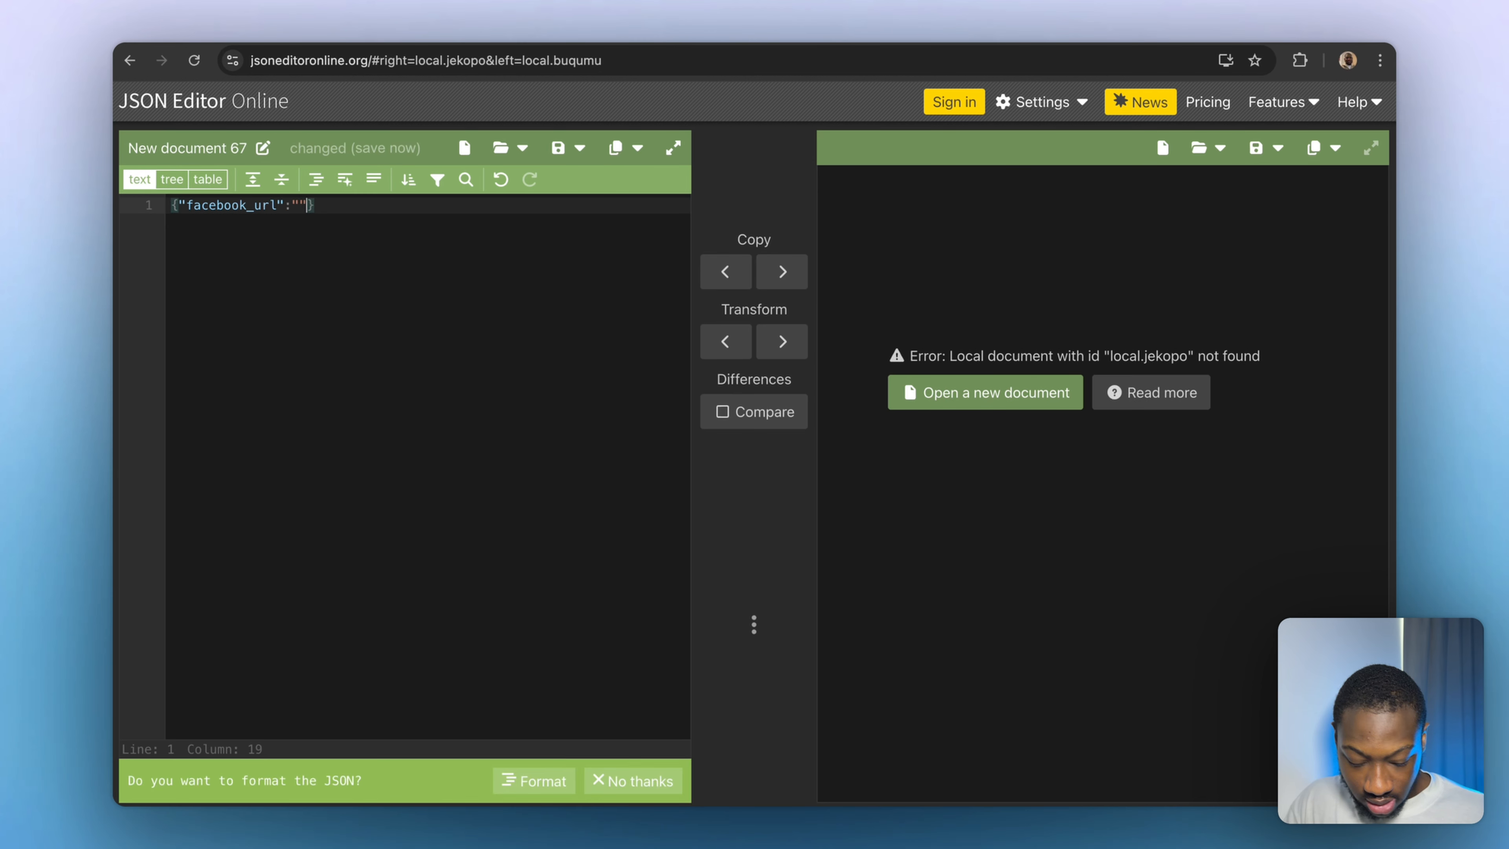
{"action": "type", "text": "\""}
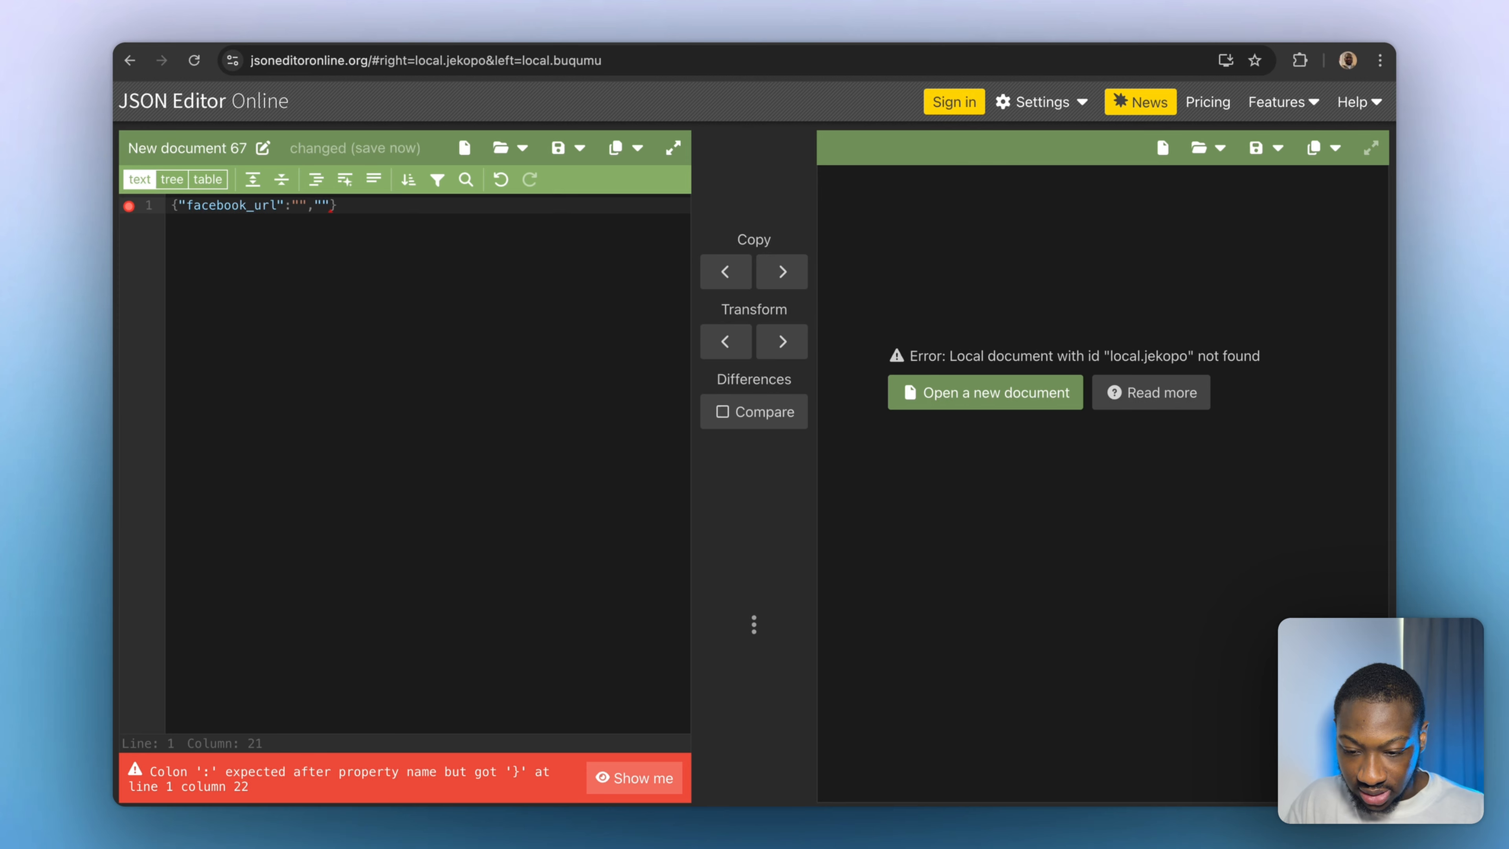
{"action": "type", "text": "numOfA"}
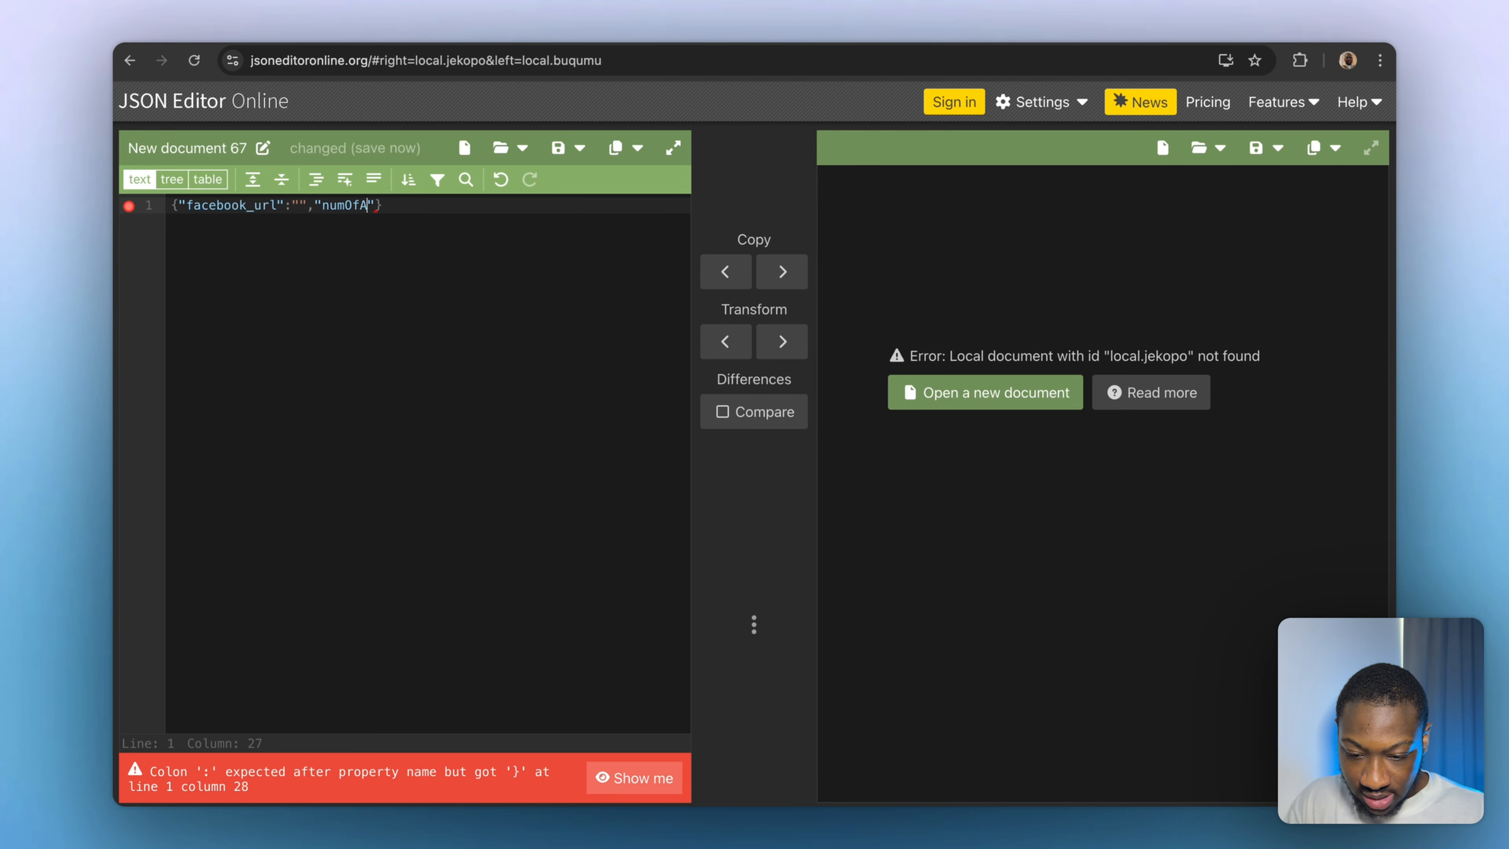
{"action": "type", "text": "ds\":\"\""}
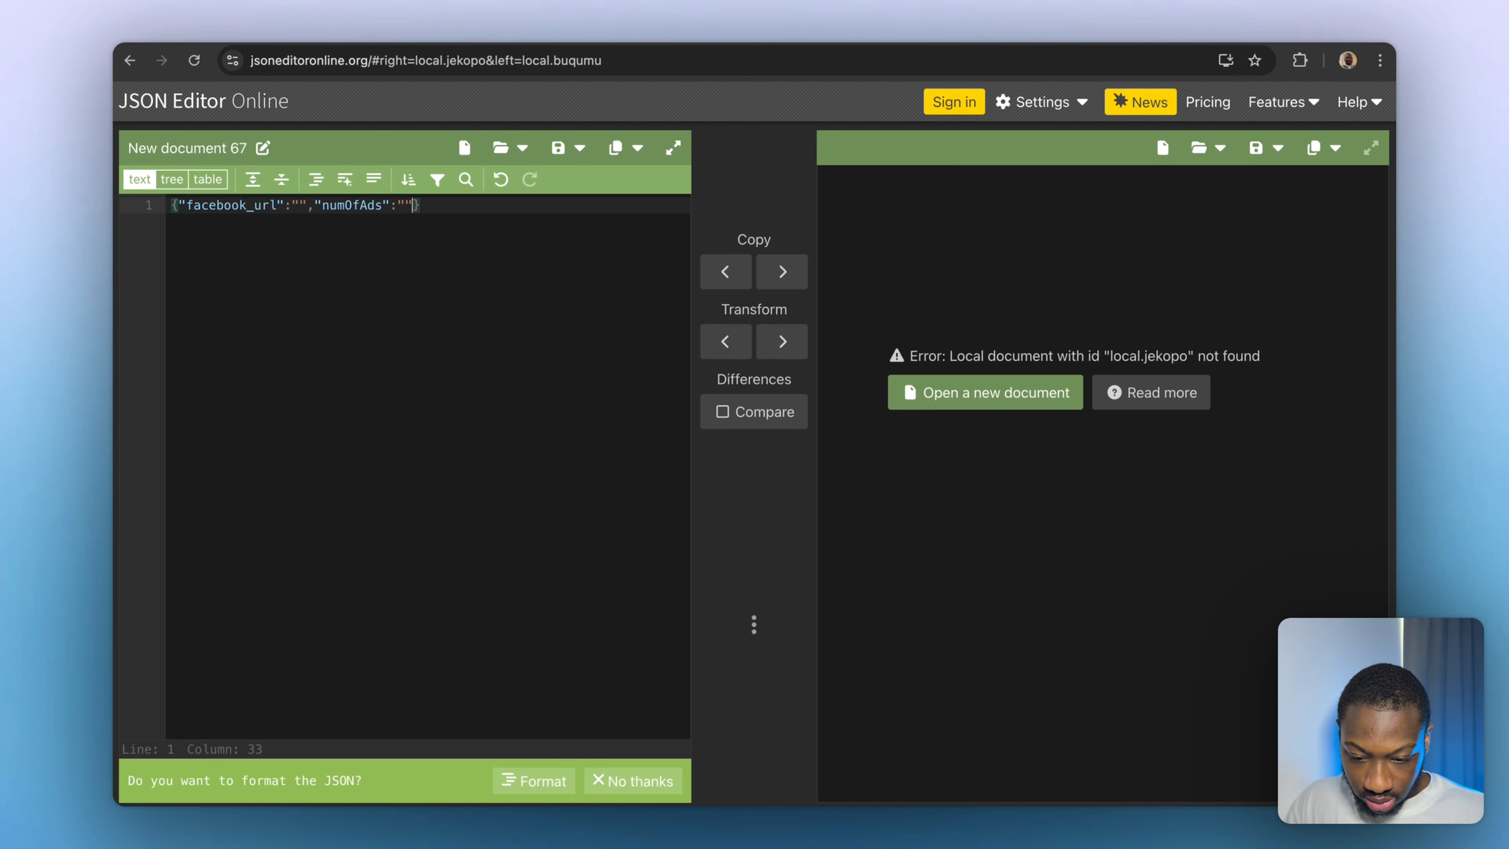
{"action": "key", "text": "BackSpace"}
{"action": "key", "text": "BackSpace"}
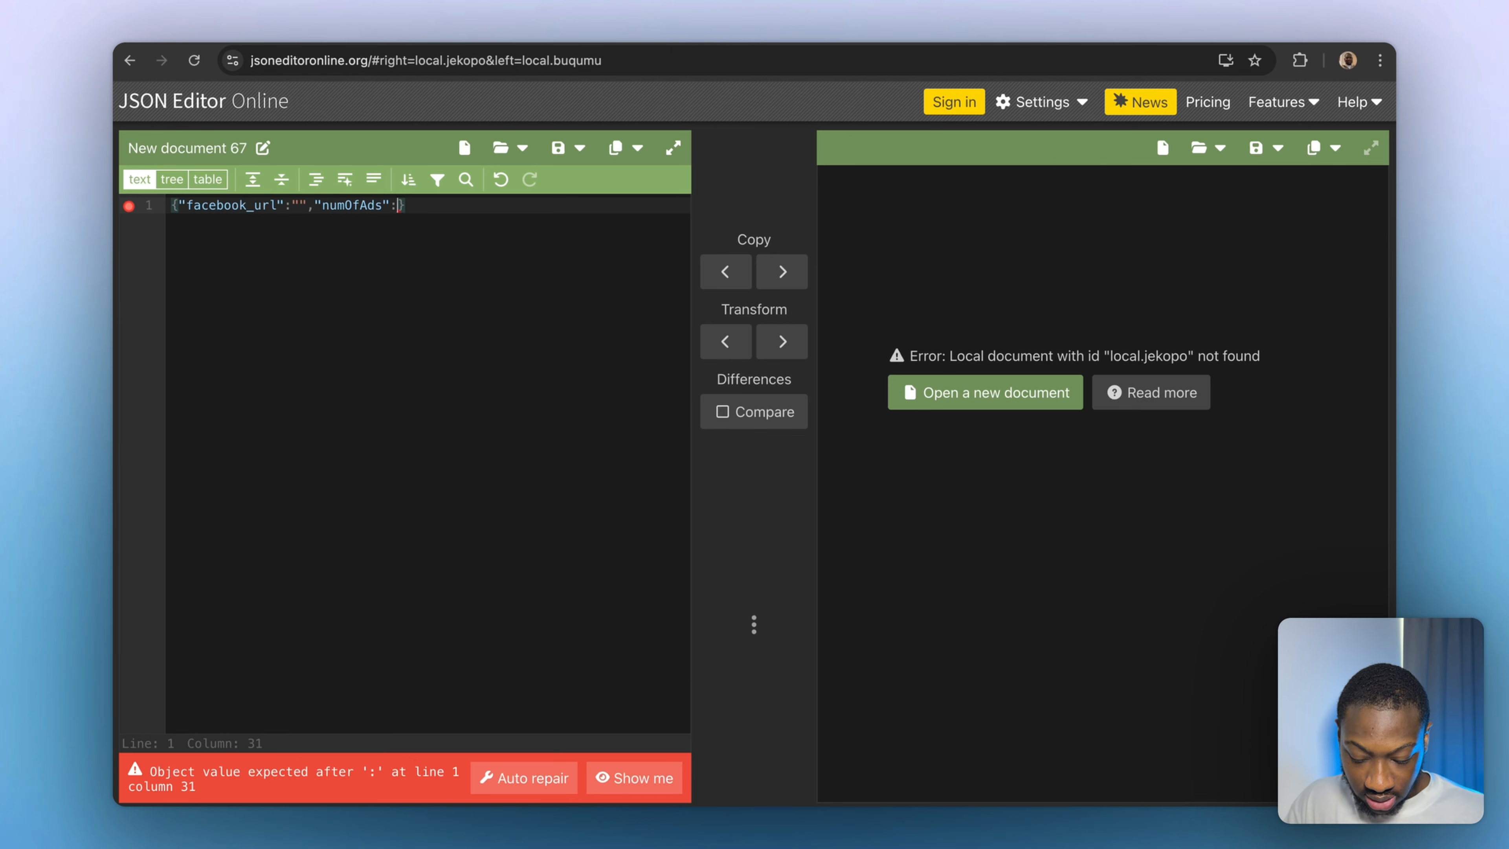
{"action": "type", "text": "10"}
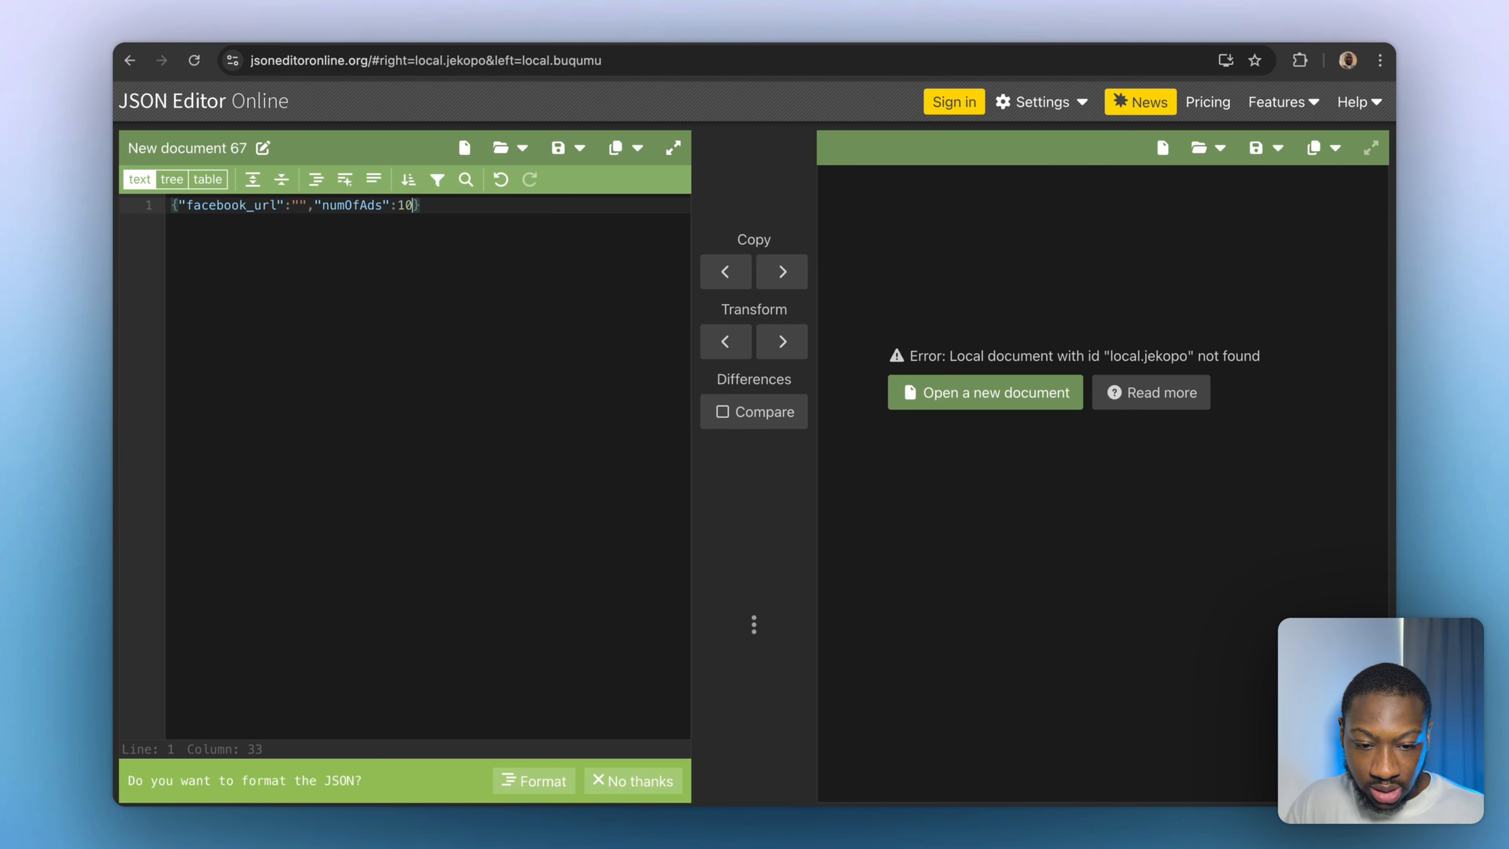
Copy the home valuation search URL from the Meta Ad Library and insert it as the "facebook_url" value in the JSON document.
{"action": "left_click", "coordinate": [649, 61]}
{"action": "key", "text": "cmd+v"}
{"action": "key", "text": "Return"}
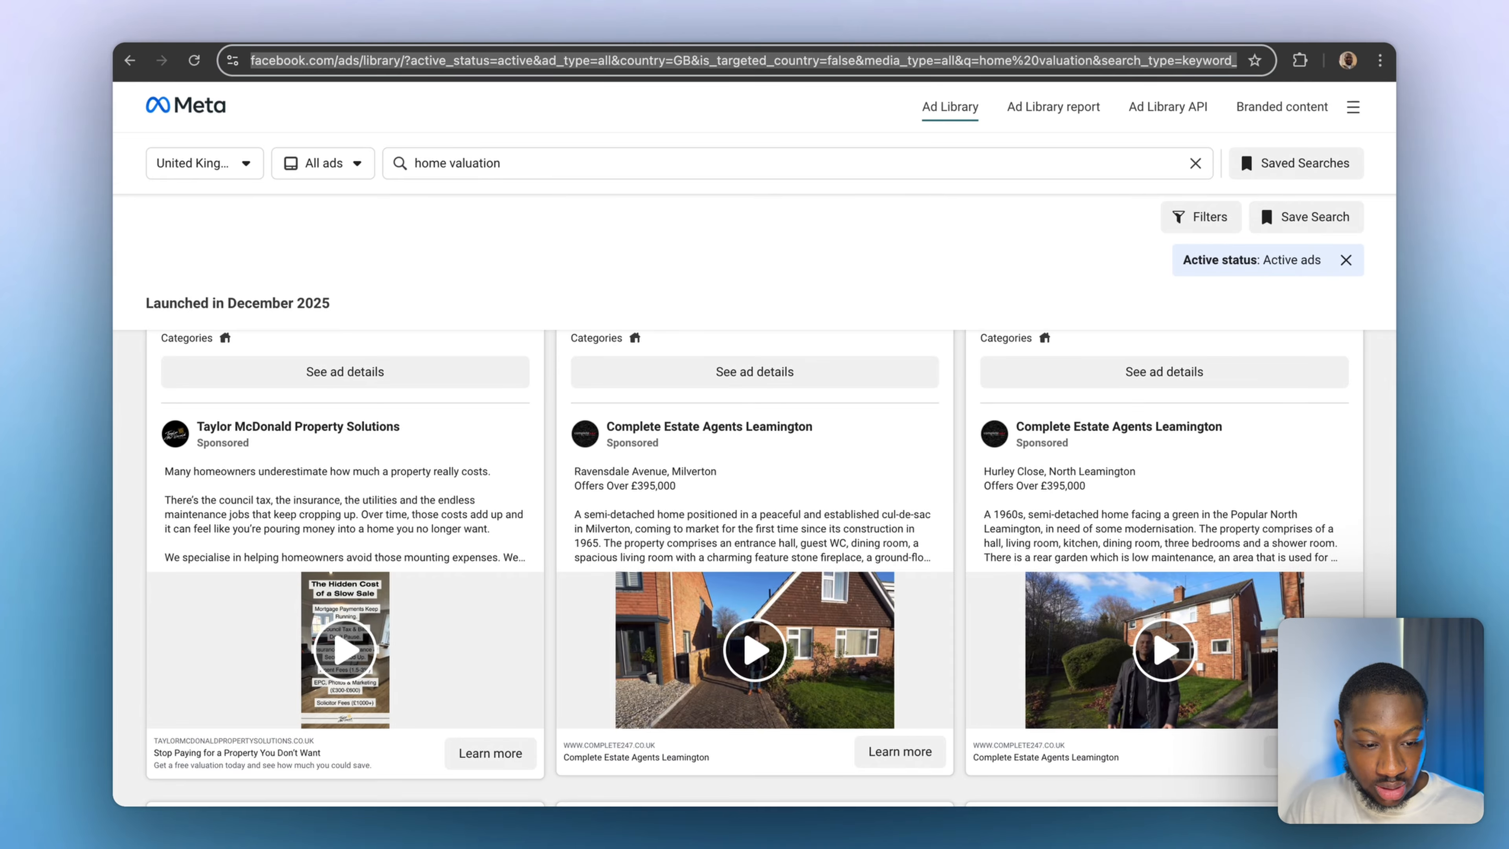
{"action": "key", "text": "ctrl+Tab"}
{"action": "left_click", "coordinate": [295, 204]}
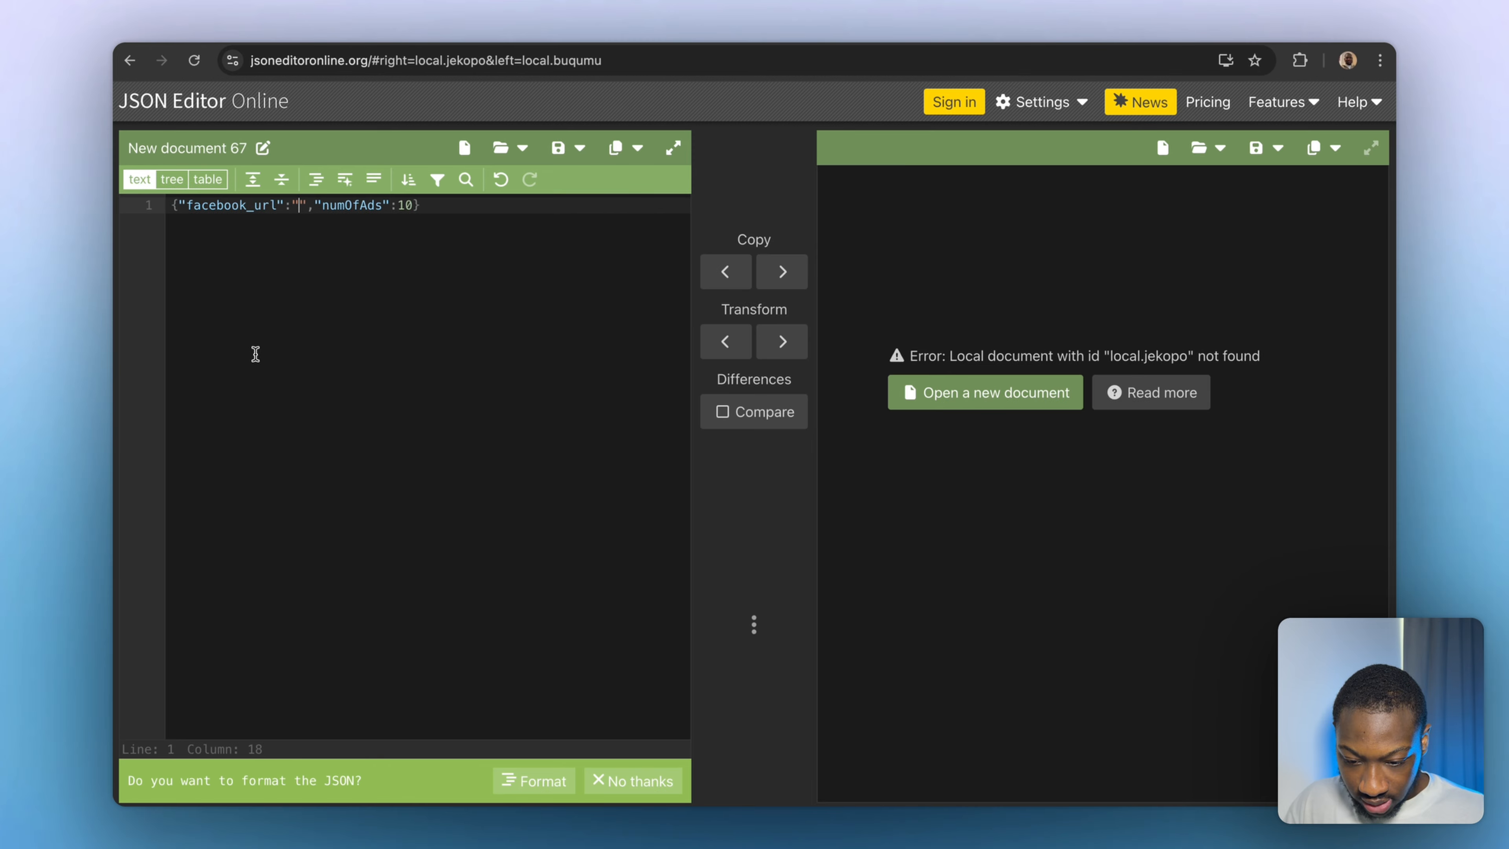
{"action": "type", "text": "https://www.facebook.com/ads/library/?active_status=active&ad_type=all&country=GB&is_targeted_country=false&media_type=all&q=home%20valuation&search_type=keyword_unordered"}
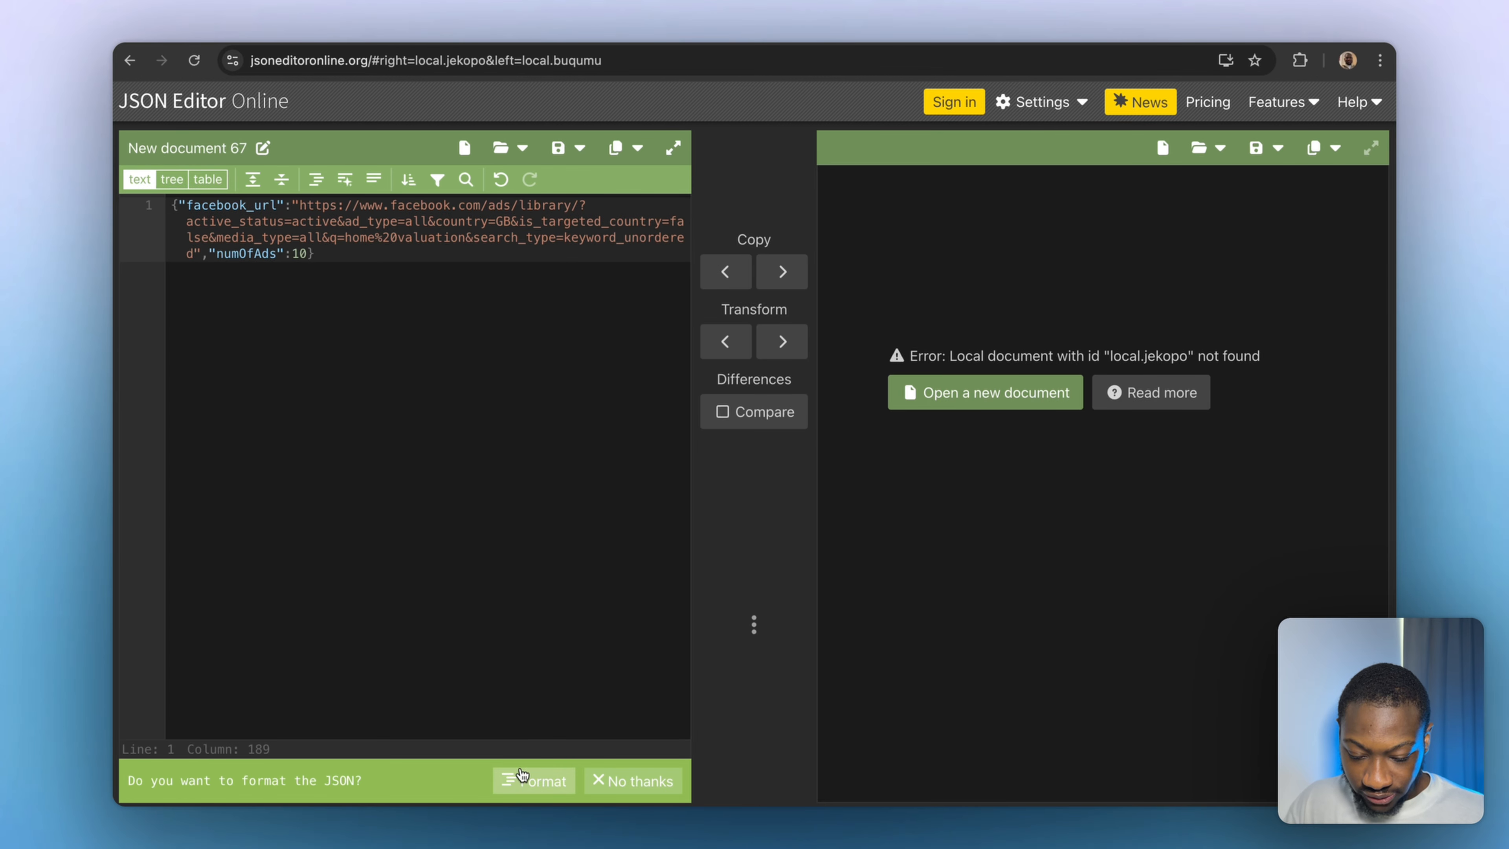
Format the JSON, replace the Webhook node's sample mock output in n8n with it, and save the mock data.
{"action": "left_click", "coordinate": [521, 781]}
{"action": "key", "text": "super+a"}
{"action": "key", "text": "super+c"}
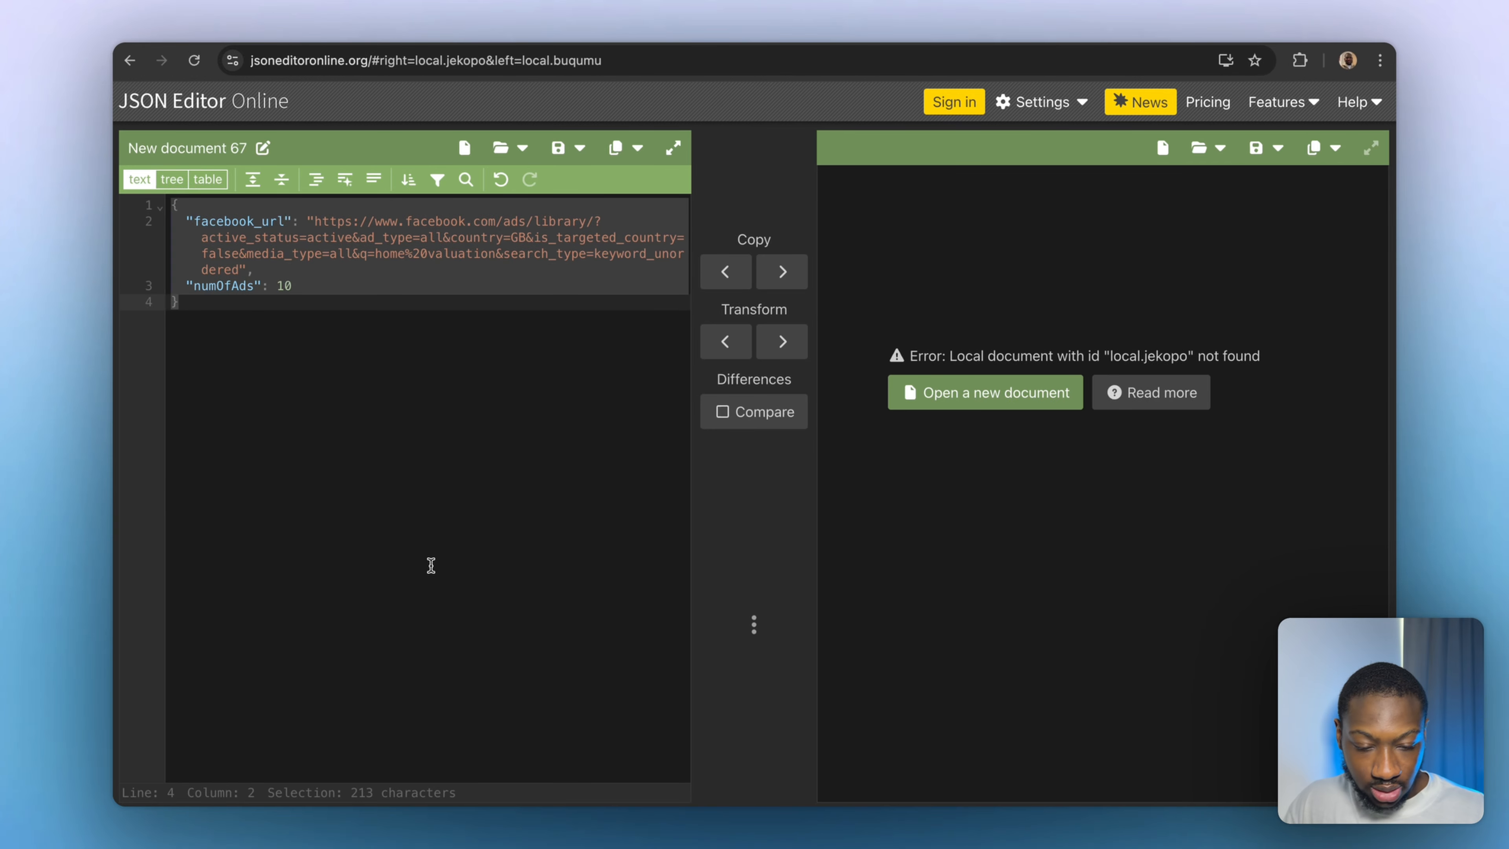
{"action": "left_click", "coordinate": [658, 43]}
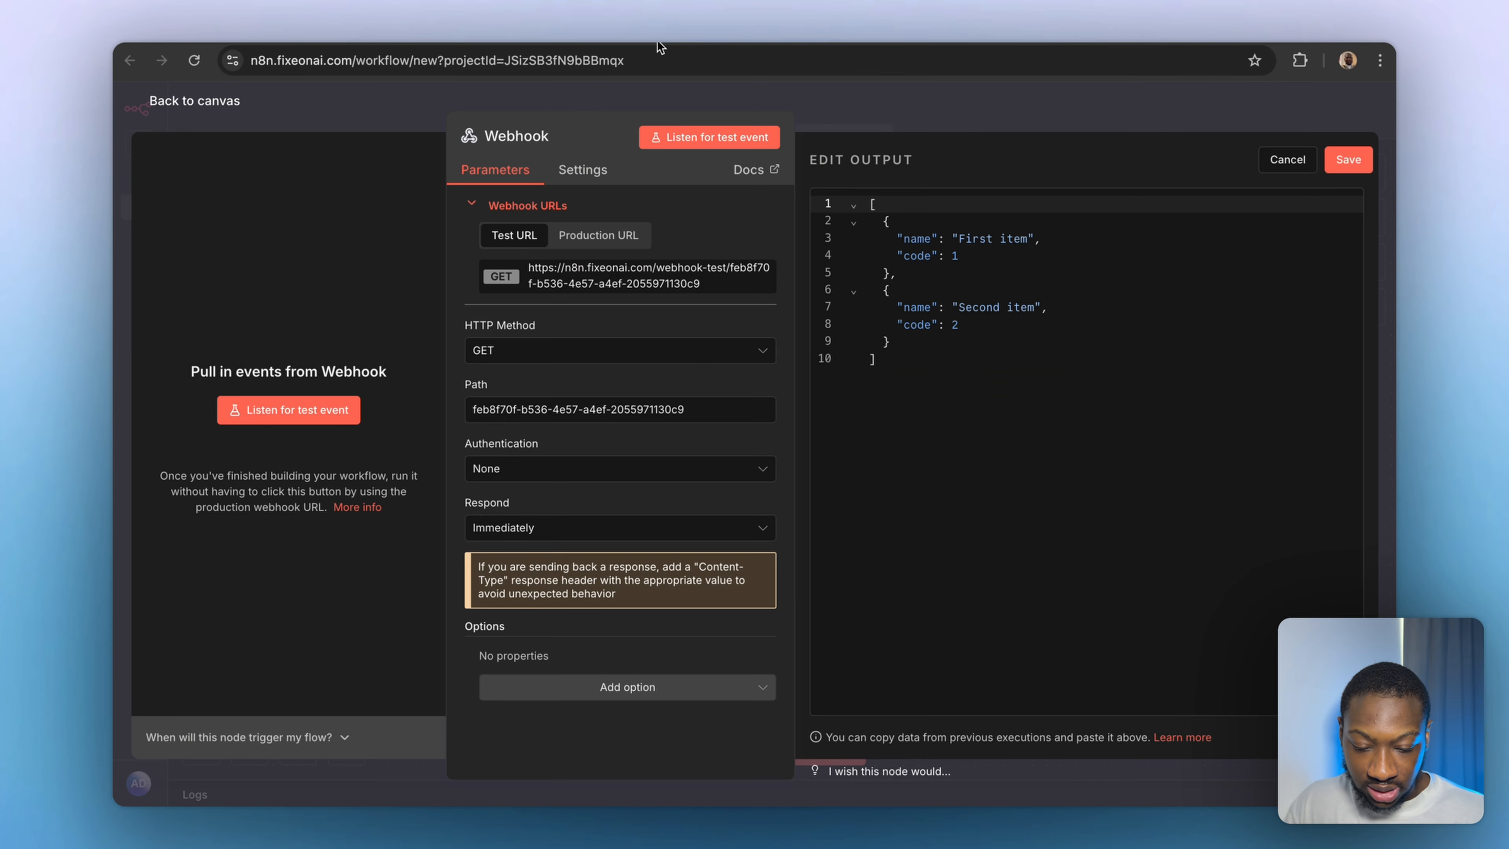
{"action": "left_click", "coordinate": [1034, 352]}
{"action": "key", "text": "super+a"}
{"action": "key", "text": "super+v"}
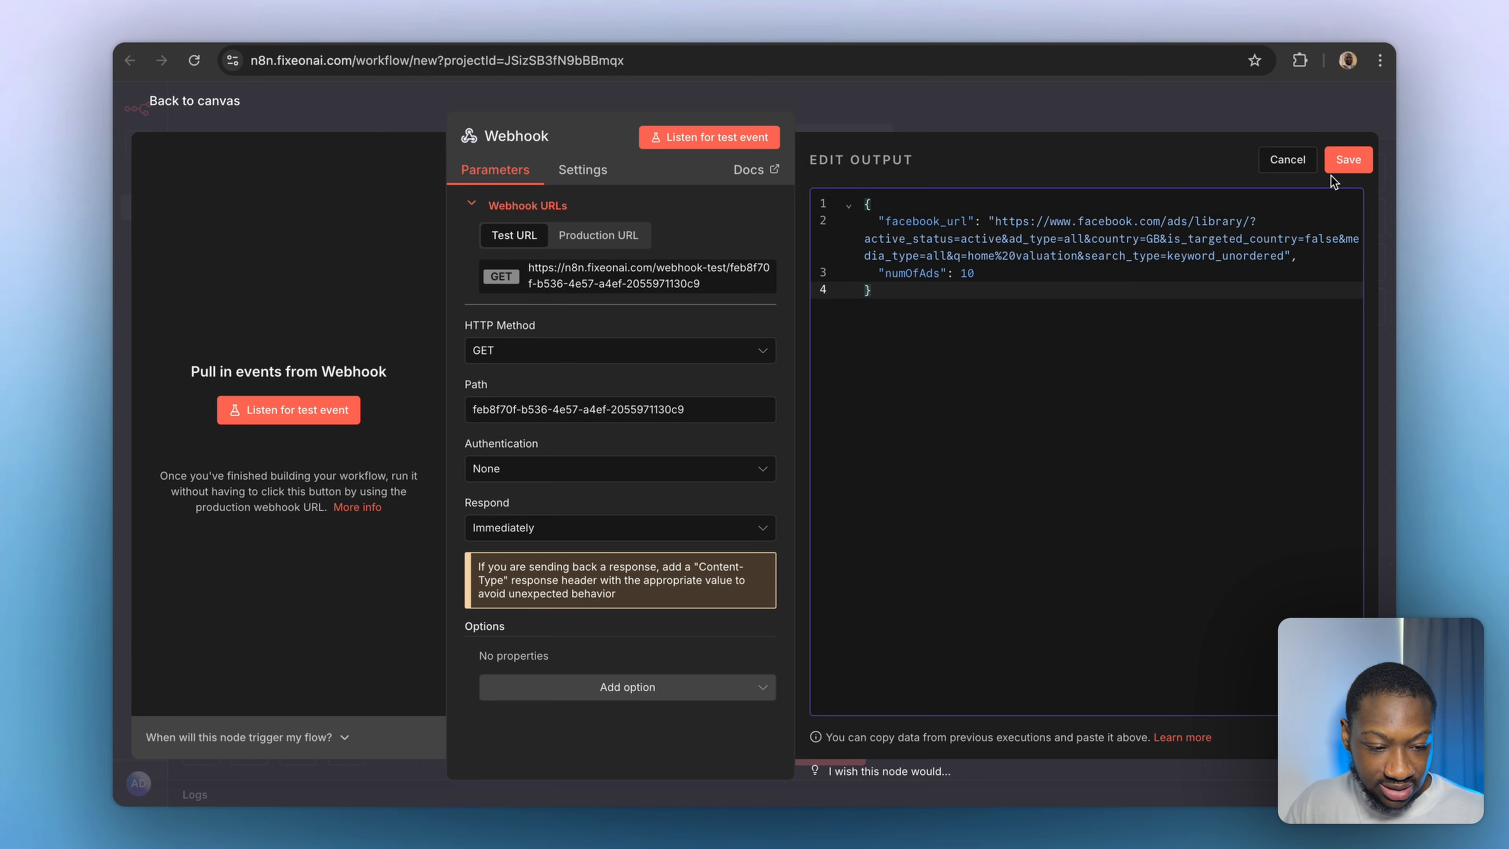
{"action": "left_click", "coordinate": [1344, 162]}
{"action": "key", "text": "Escape"}
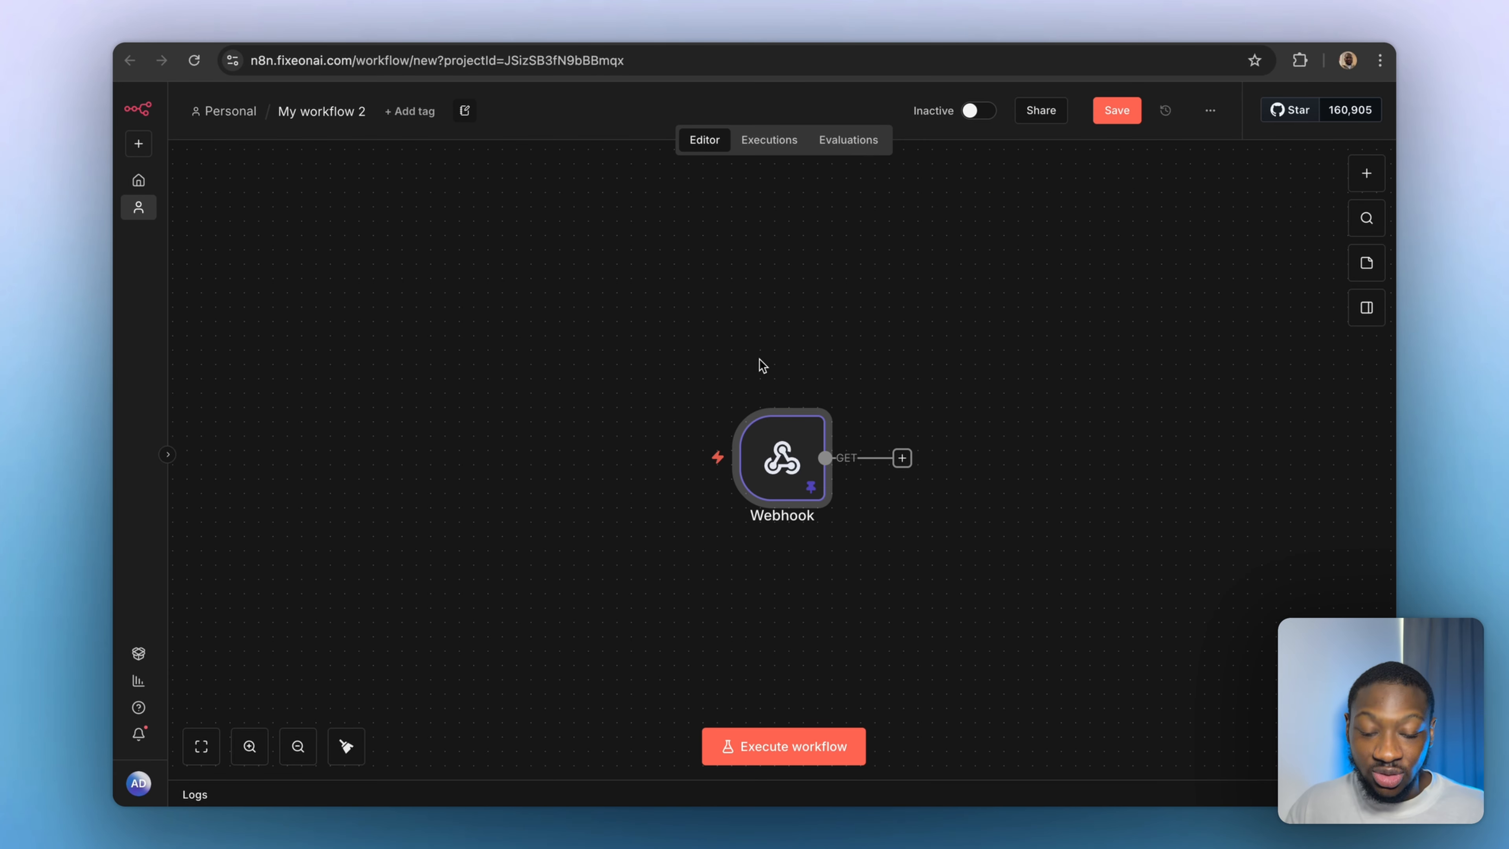
Configure the Webhook node to show its production URL, accept POST requests and respond using the 'Respond to Webhook' node.
{"action": "double_click", "coordinate": [760, 440]}
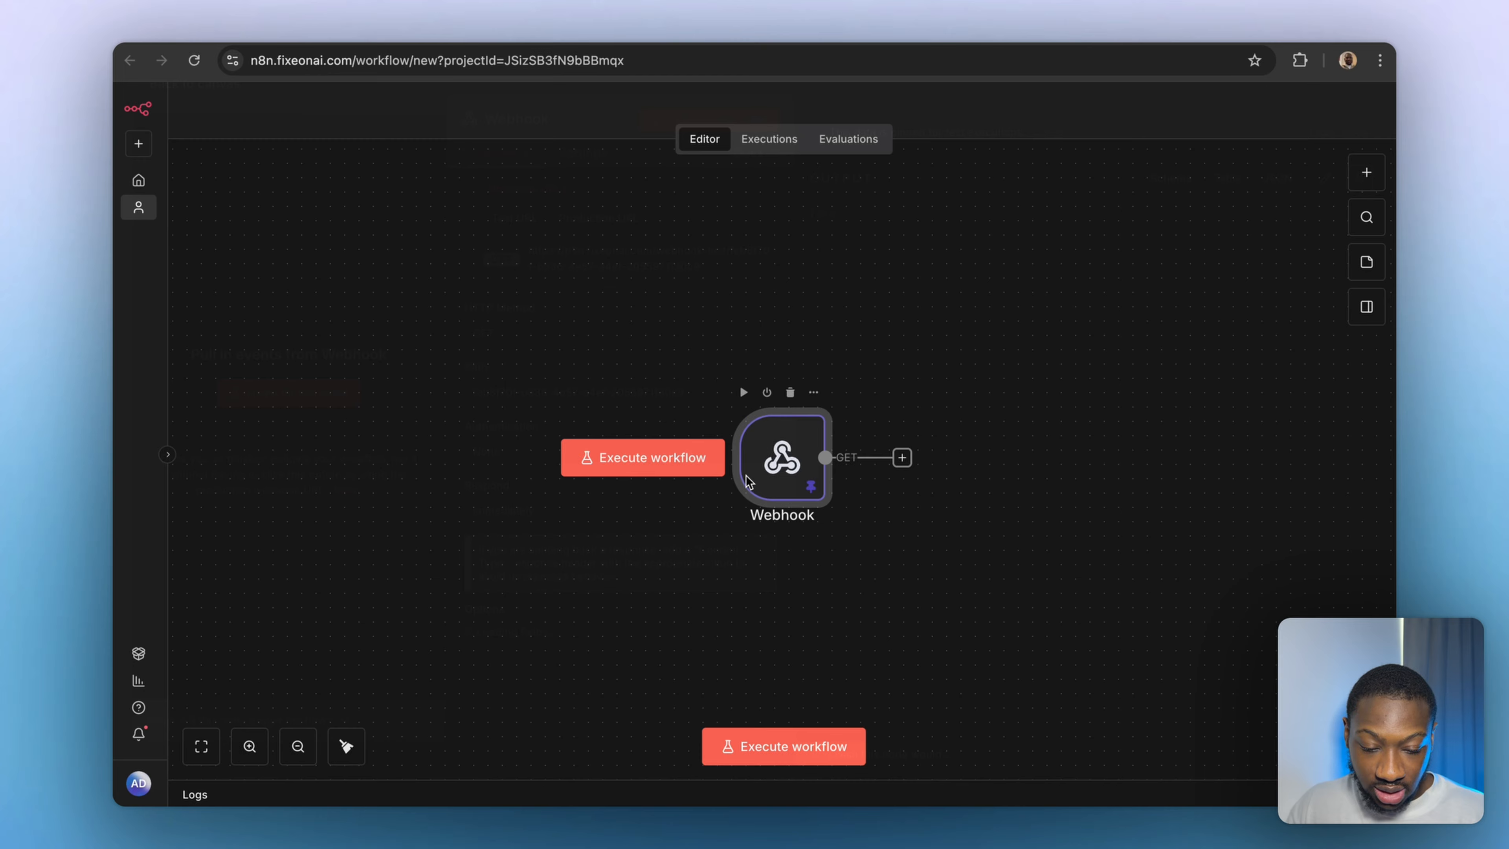
{"action": "left_click", "coordinate": [585, 235]}
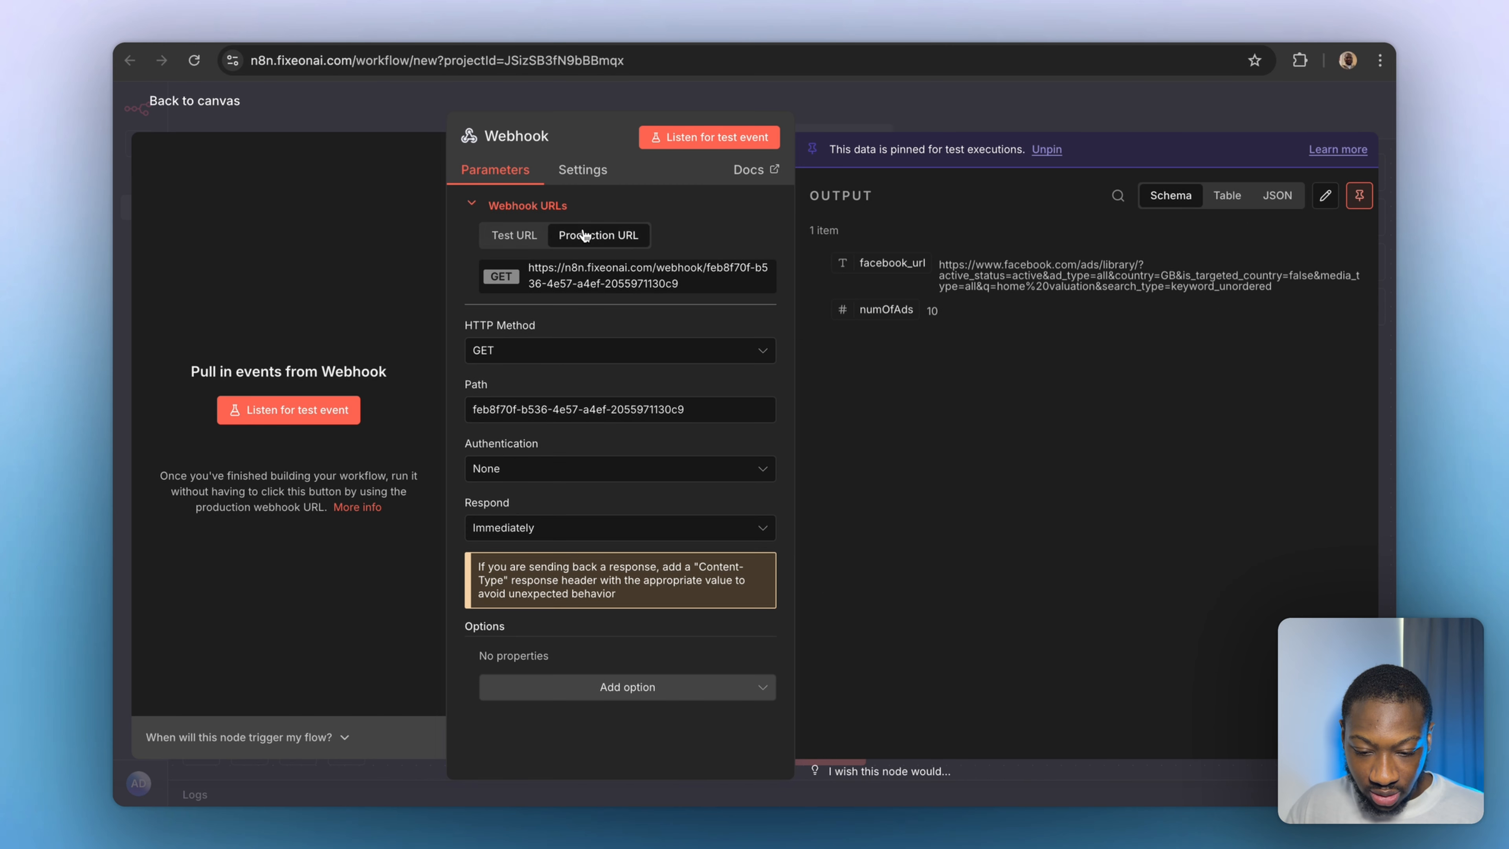
{"action": "left_click", "coordinate": [545, 352]}
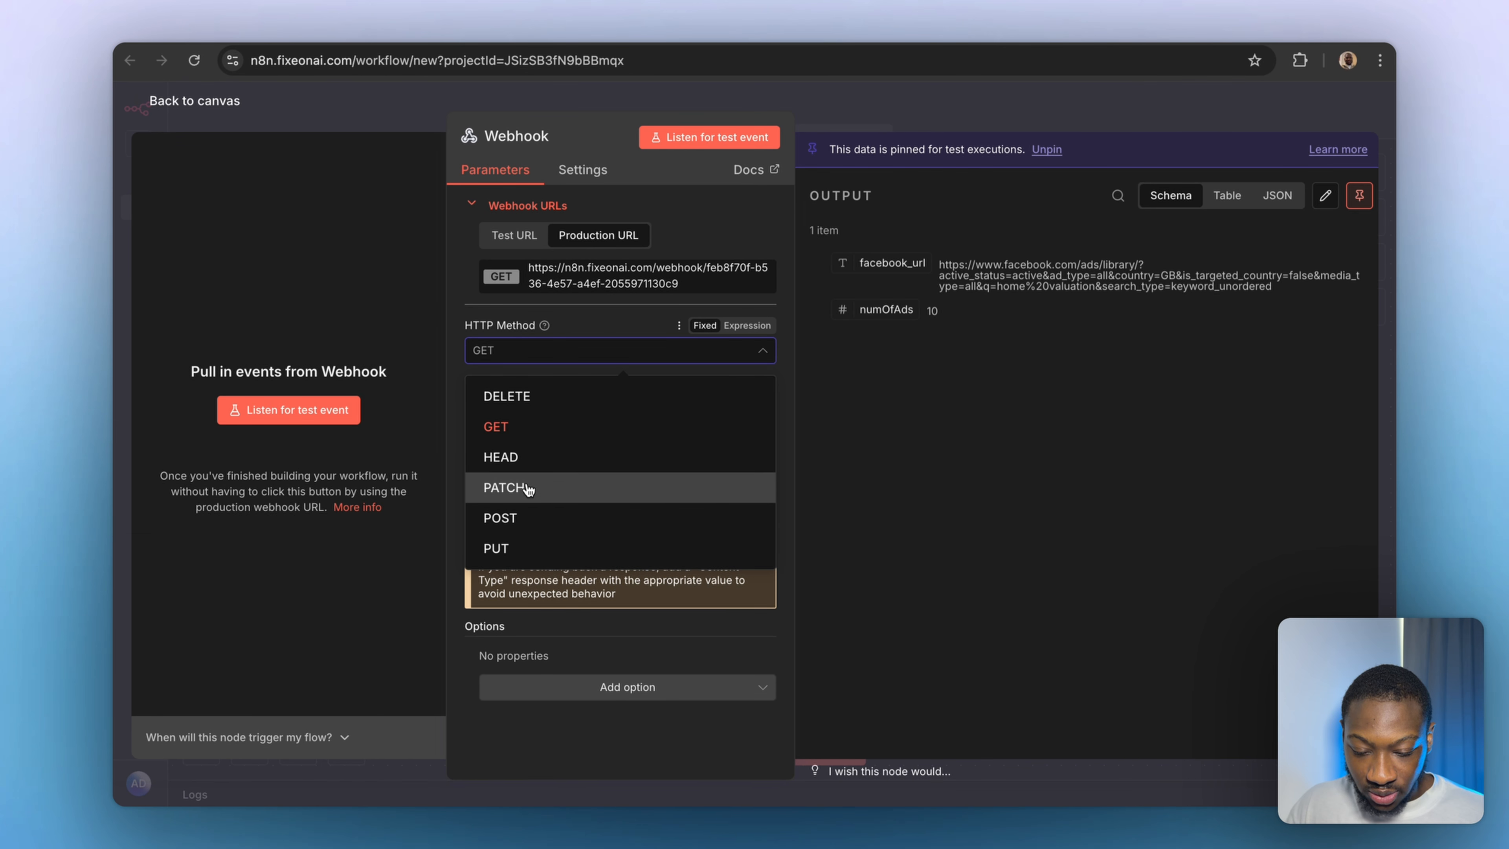
{"action": "left_click", "coordinate": [521, 526]}
{"action": "left_click", "coordinate": [563, 528]}
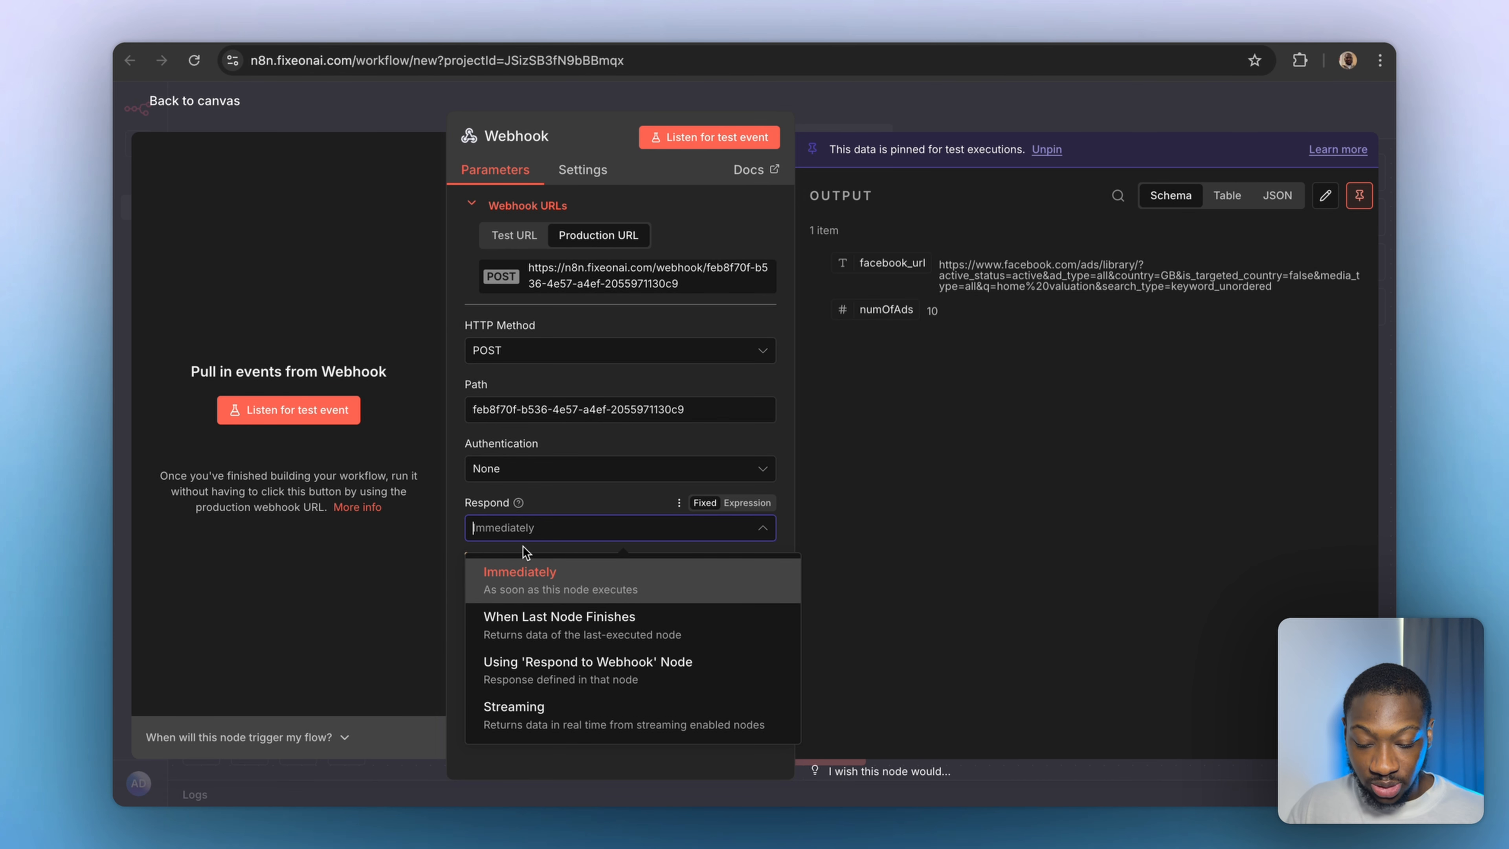
{"action": "left_click", "coordinate": [548, 680]}
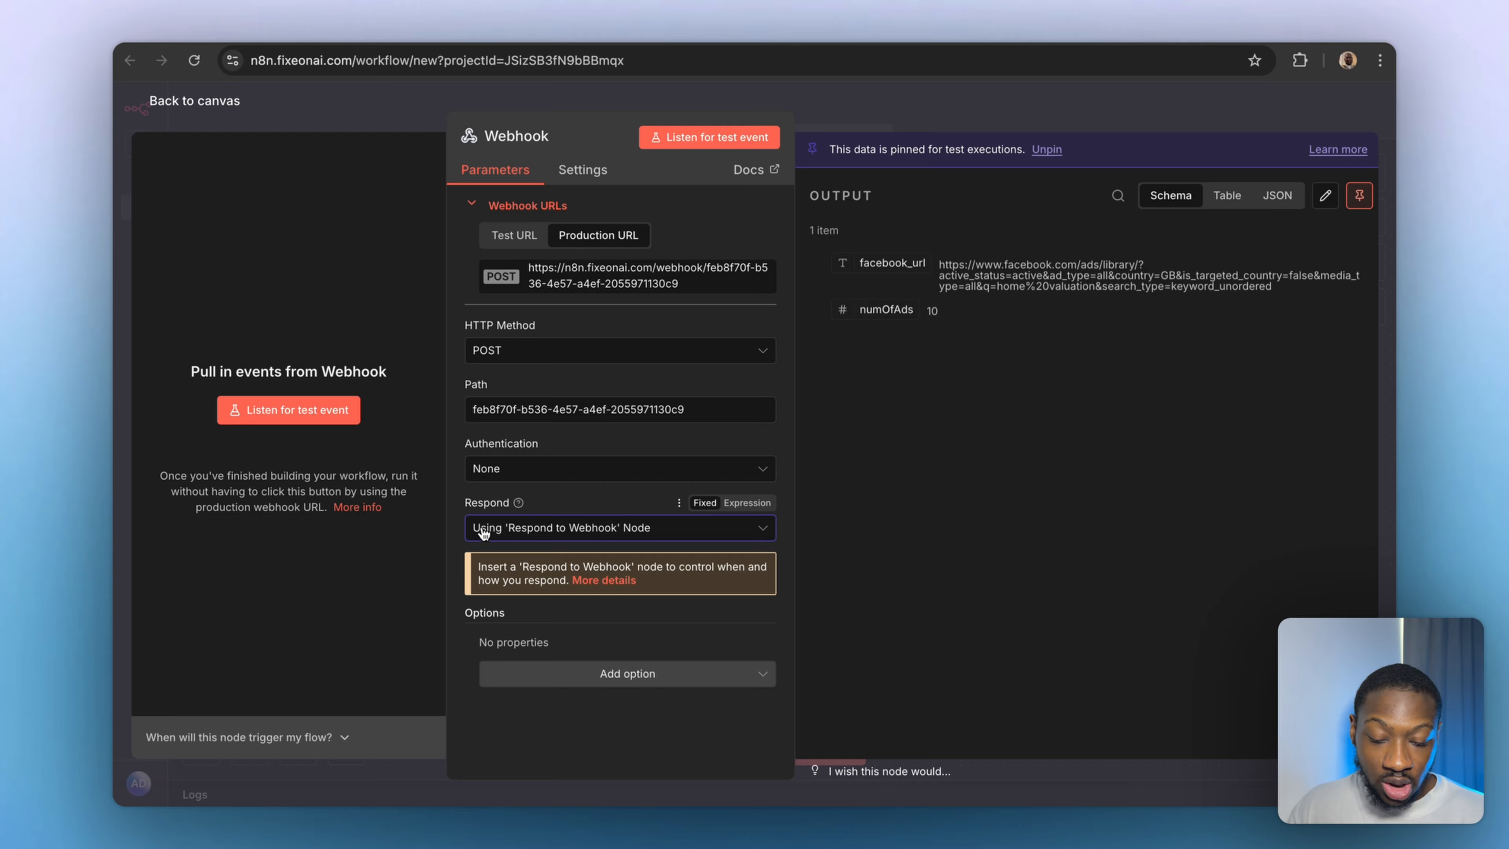
{"action": "left_click", "coordinate": [912, 125]}
Add an HTTP Request node after the Webhook and move it farther from the trigger on the canvas.
{"action": "scroll", "coordinate": [870, 646], "scroll_direction": "right", "scroll_amount": 4}
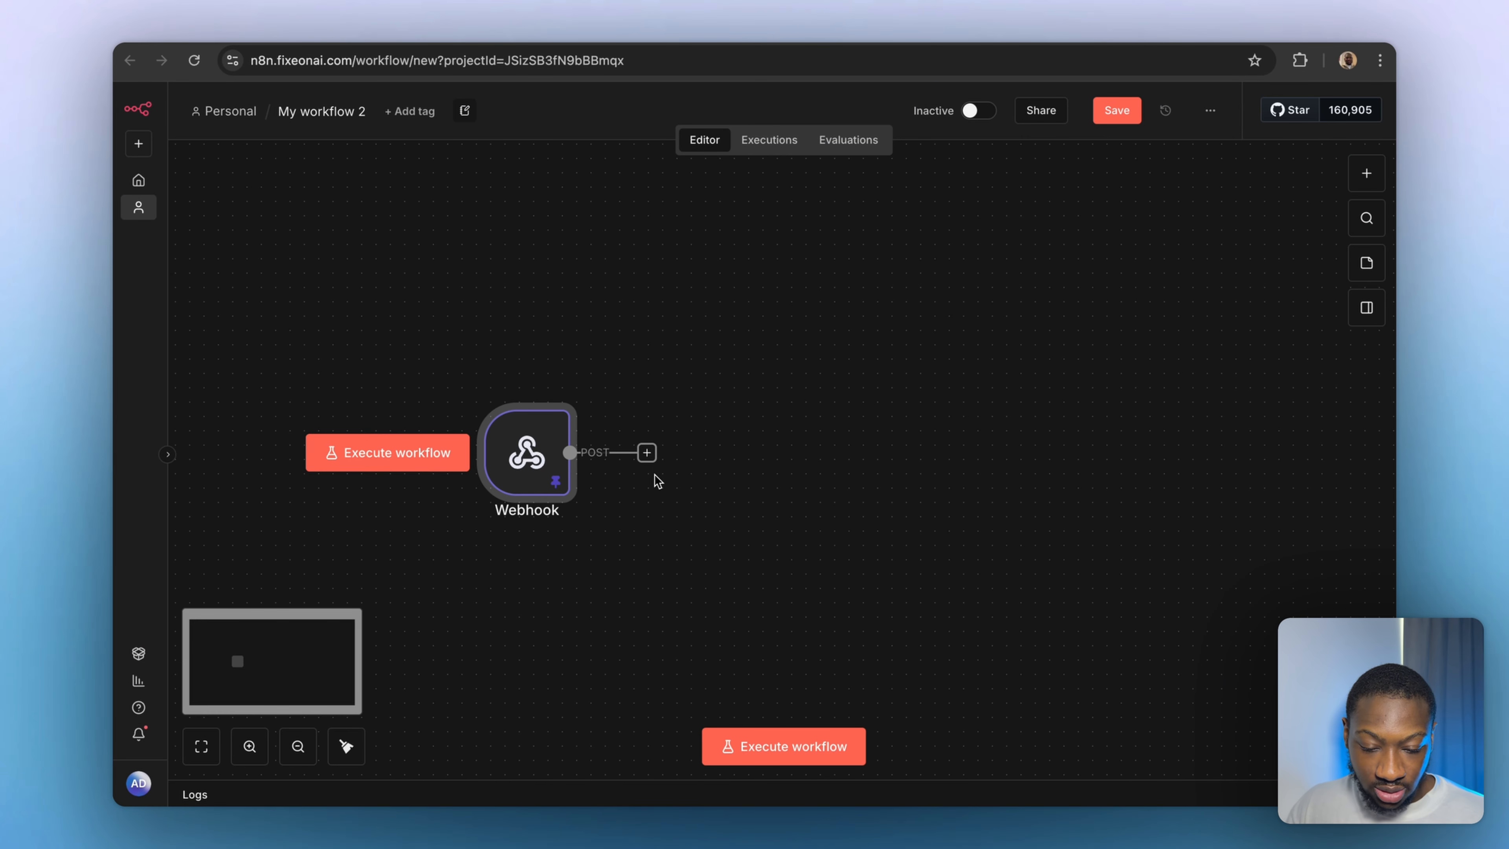
{"action": "left_click", "coordinate": [646, 453]}
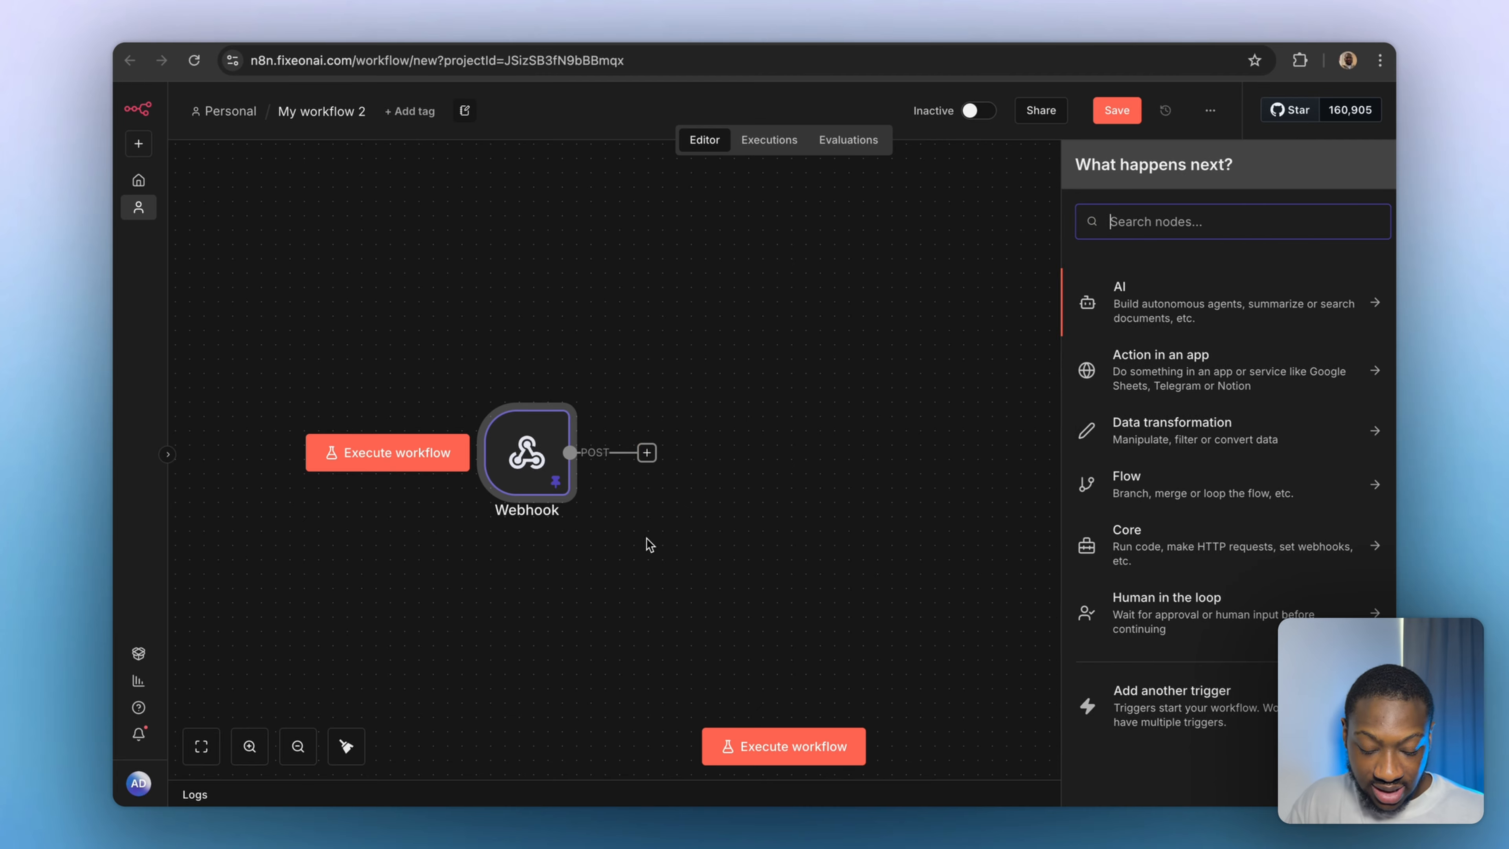
{"action": "type", "text": "http"}
{"action": "left_click", "coordinate": [1163, 289]}
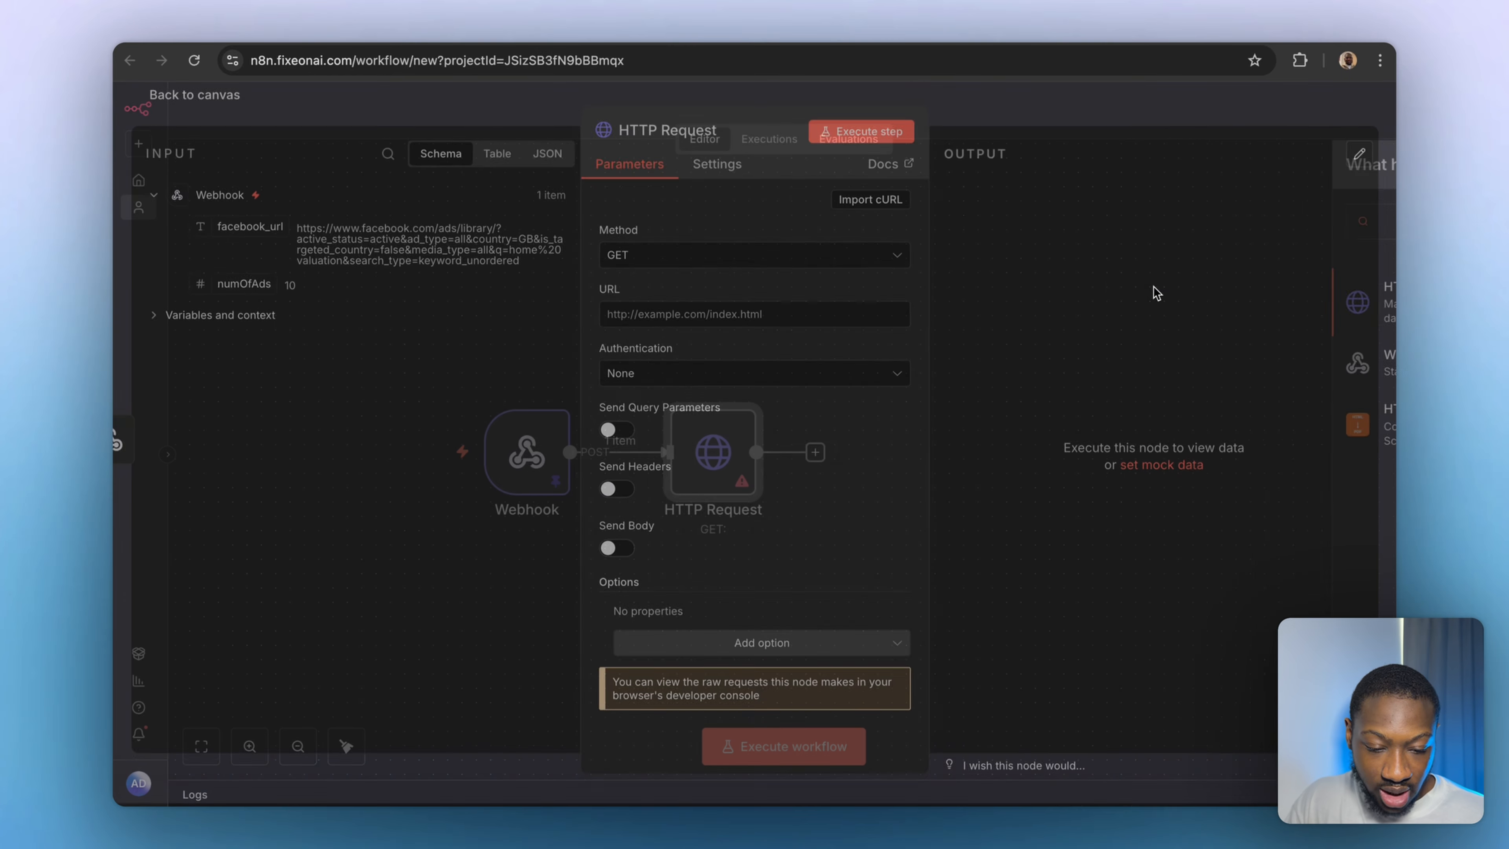
{"action": "left_click", "coordinate": [998, 102]}
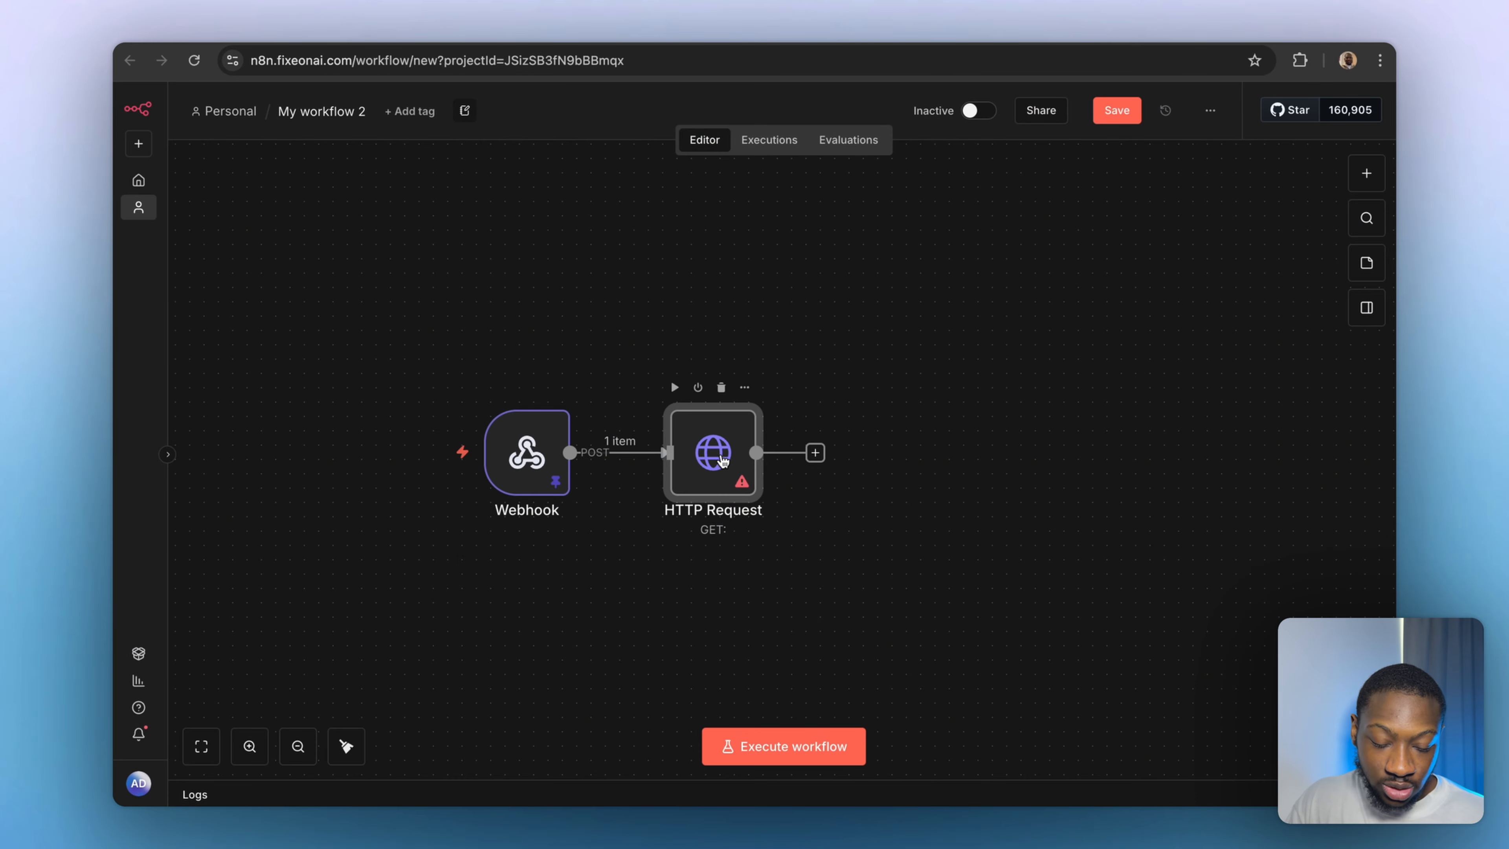
{"action": "left_click_drag", "start_coordinate": [724, 455], "coordinate": [839, 454]}
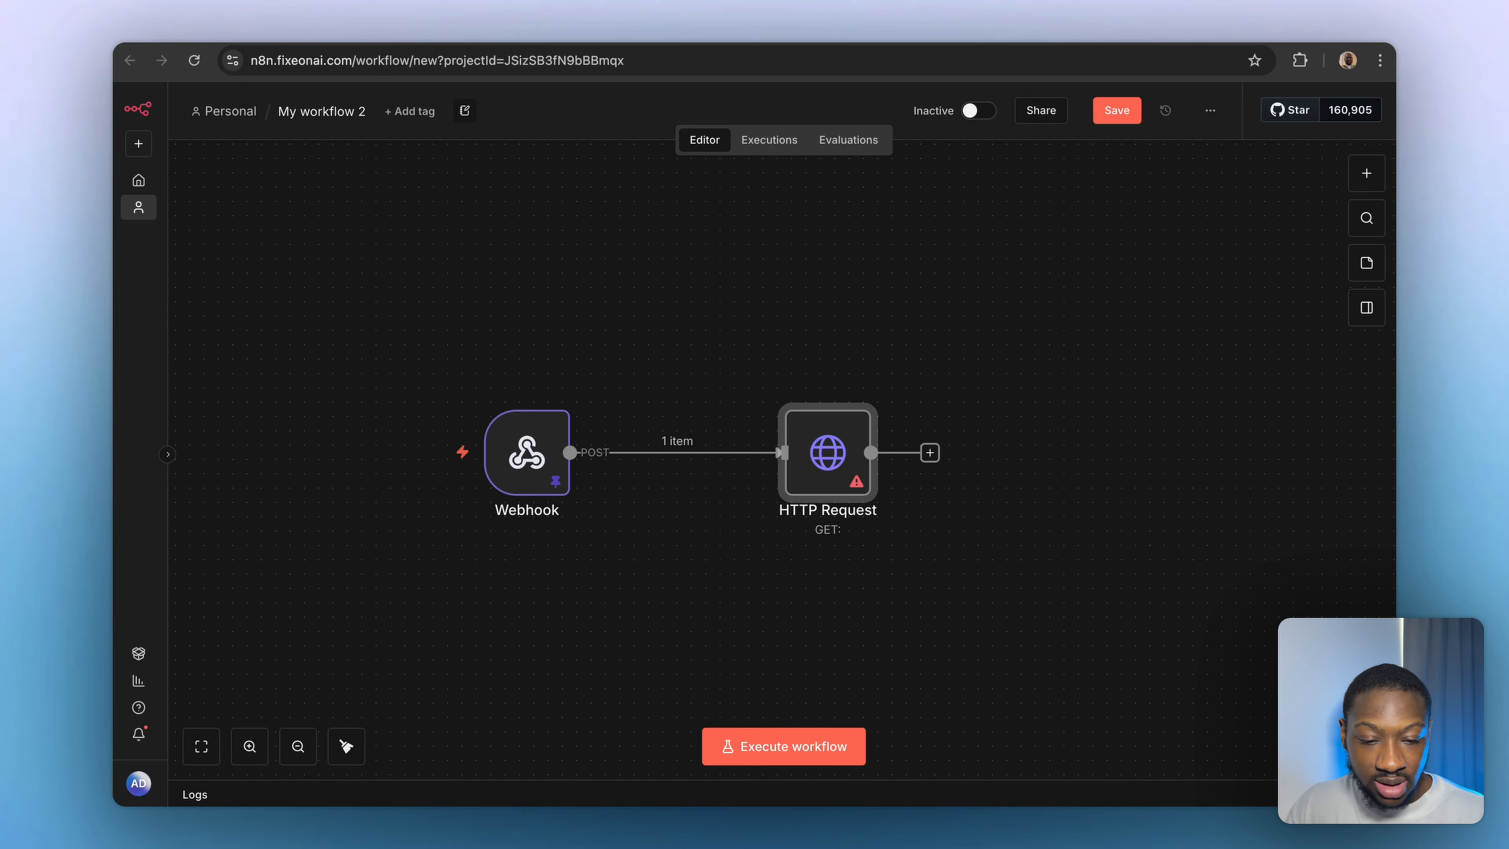
In Apify Console, copy the "Run Actor synchronously and get dataset items" endpoint URL from the Facebook Ad Library Scraper's API endpoints.
{"action": "key", "text": "ctrl+Tab"}
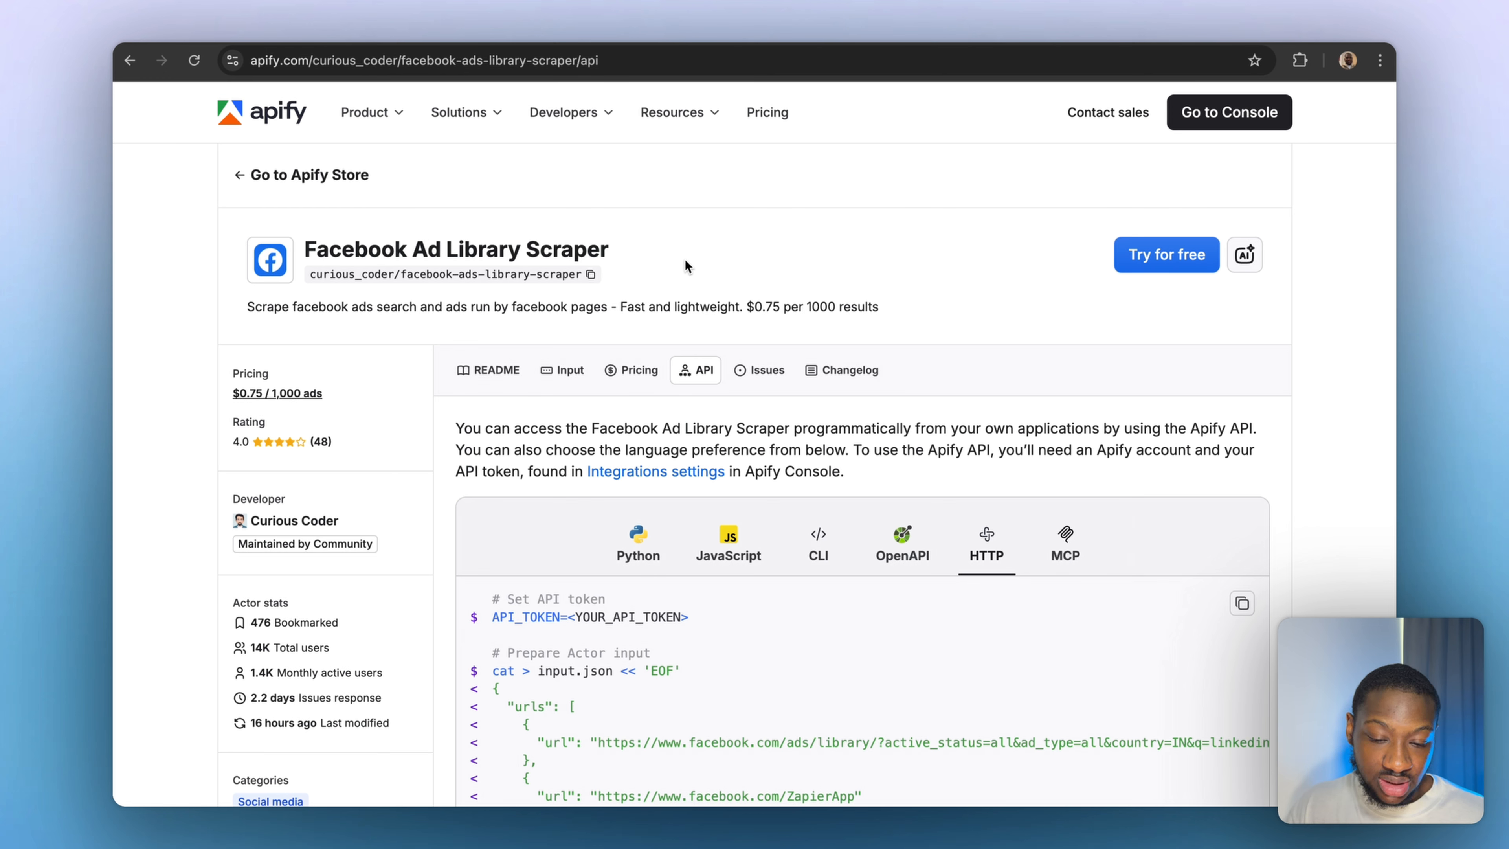
{"action": "left_click", "coordinate": [1130, 275]}
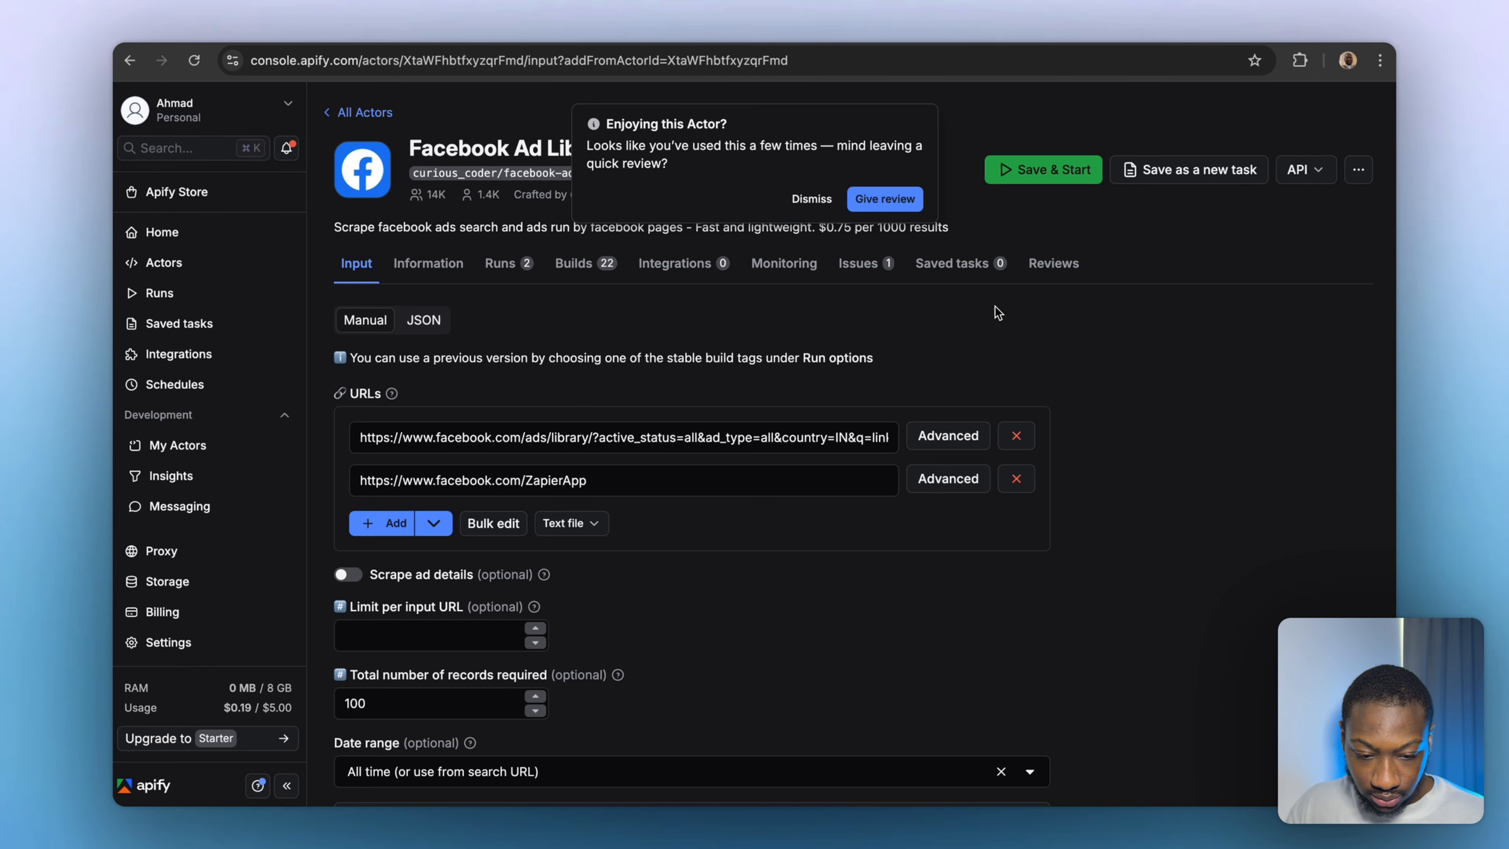
{"action": "left_click", "coordinate": [802, 198]}
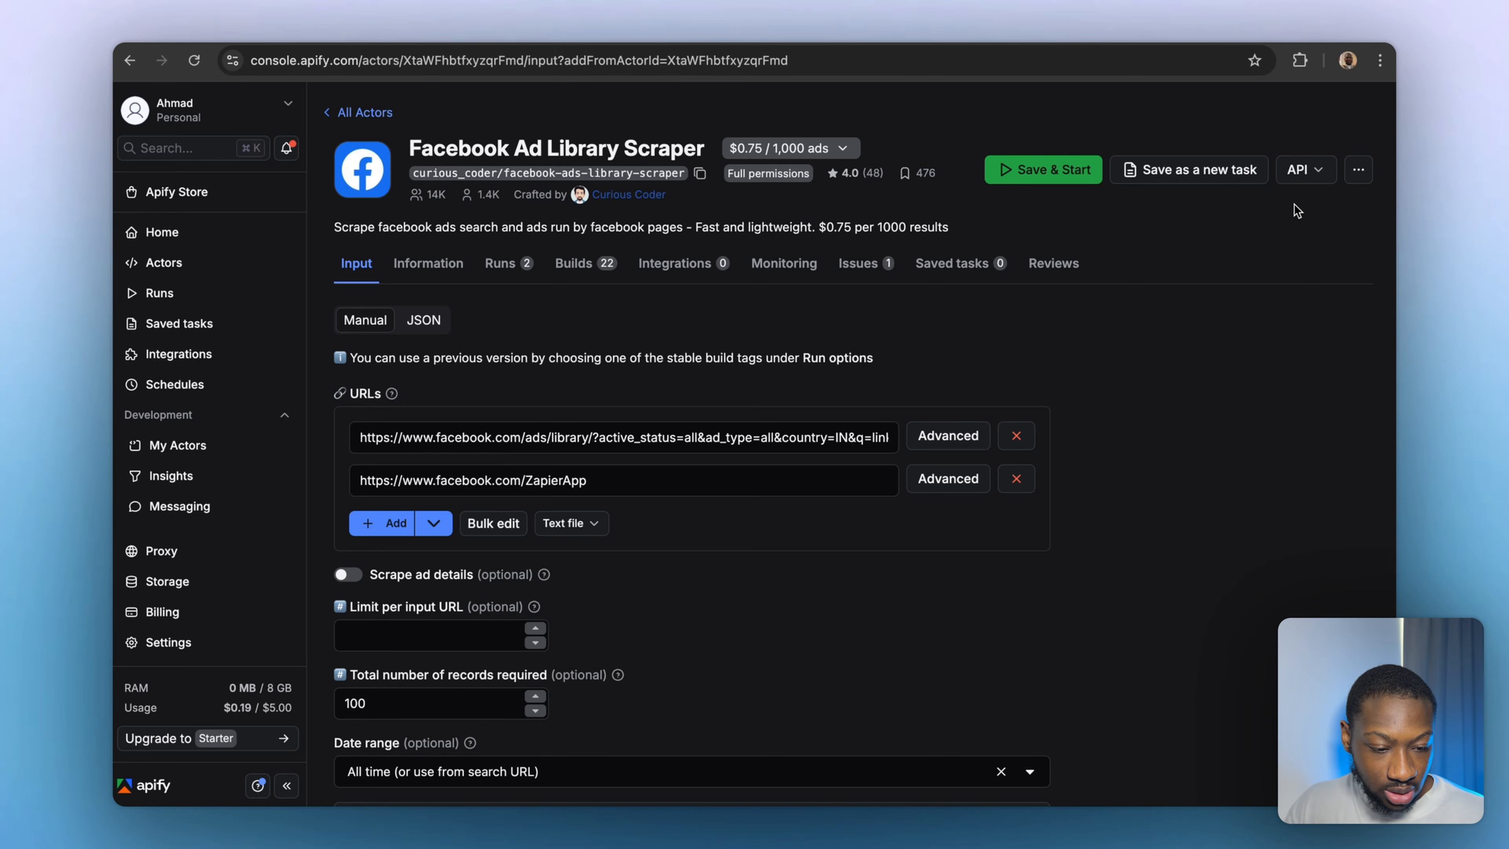
{"action": "left_click", "coordinate": [1304, 170]}
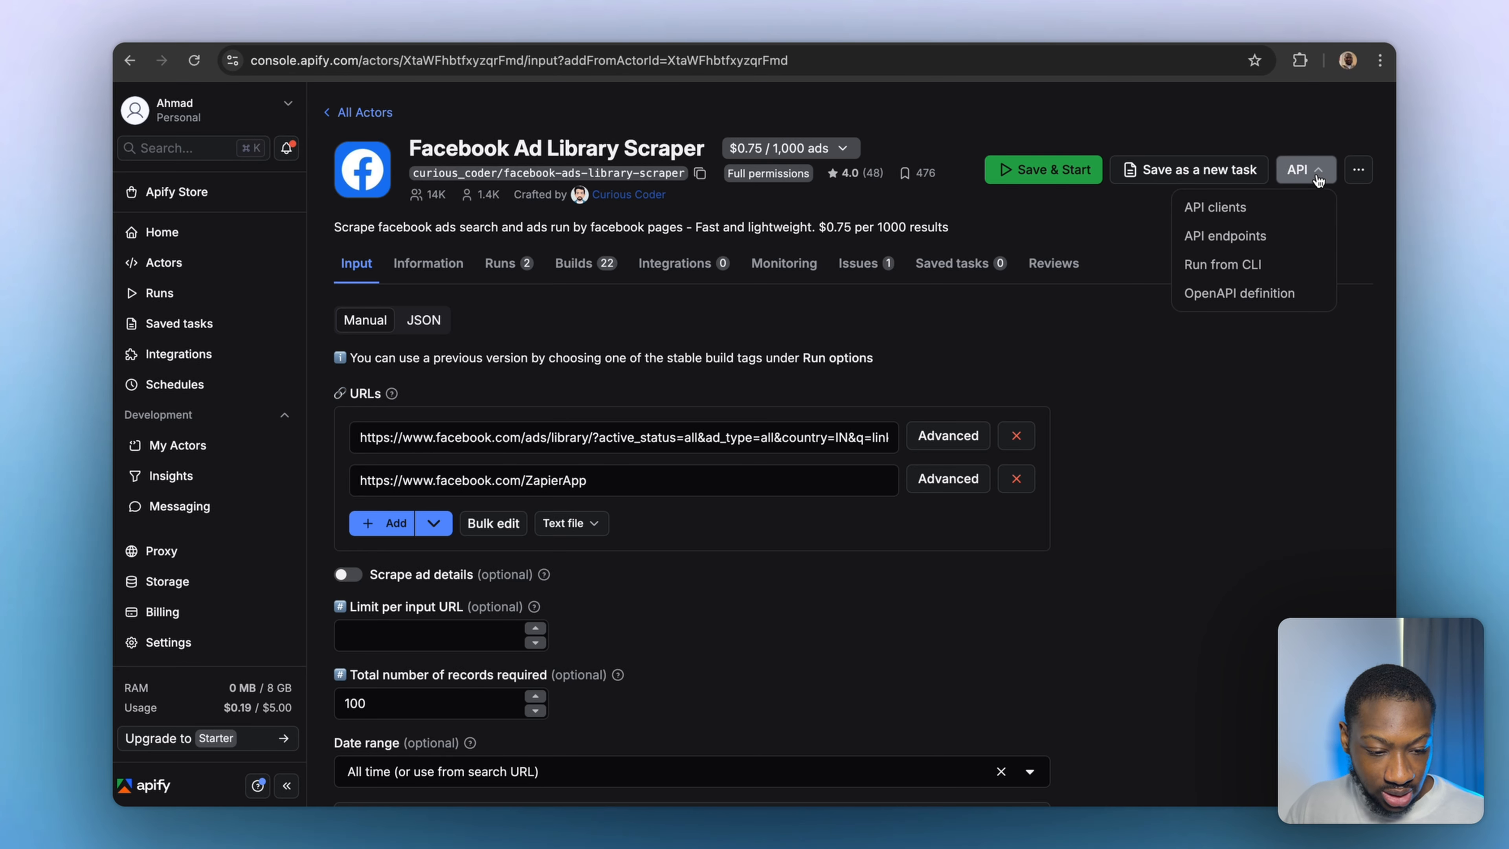
{"action": "left_click", "coordinate": [1224, 235]}
{"action": "scroll", "coordinate": [840, 517], "scroll_direction": "down", "scroll_amount": 5}
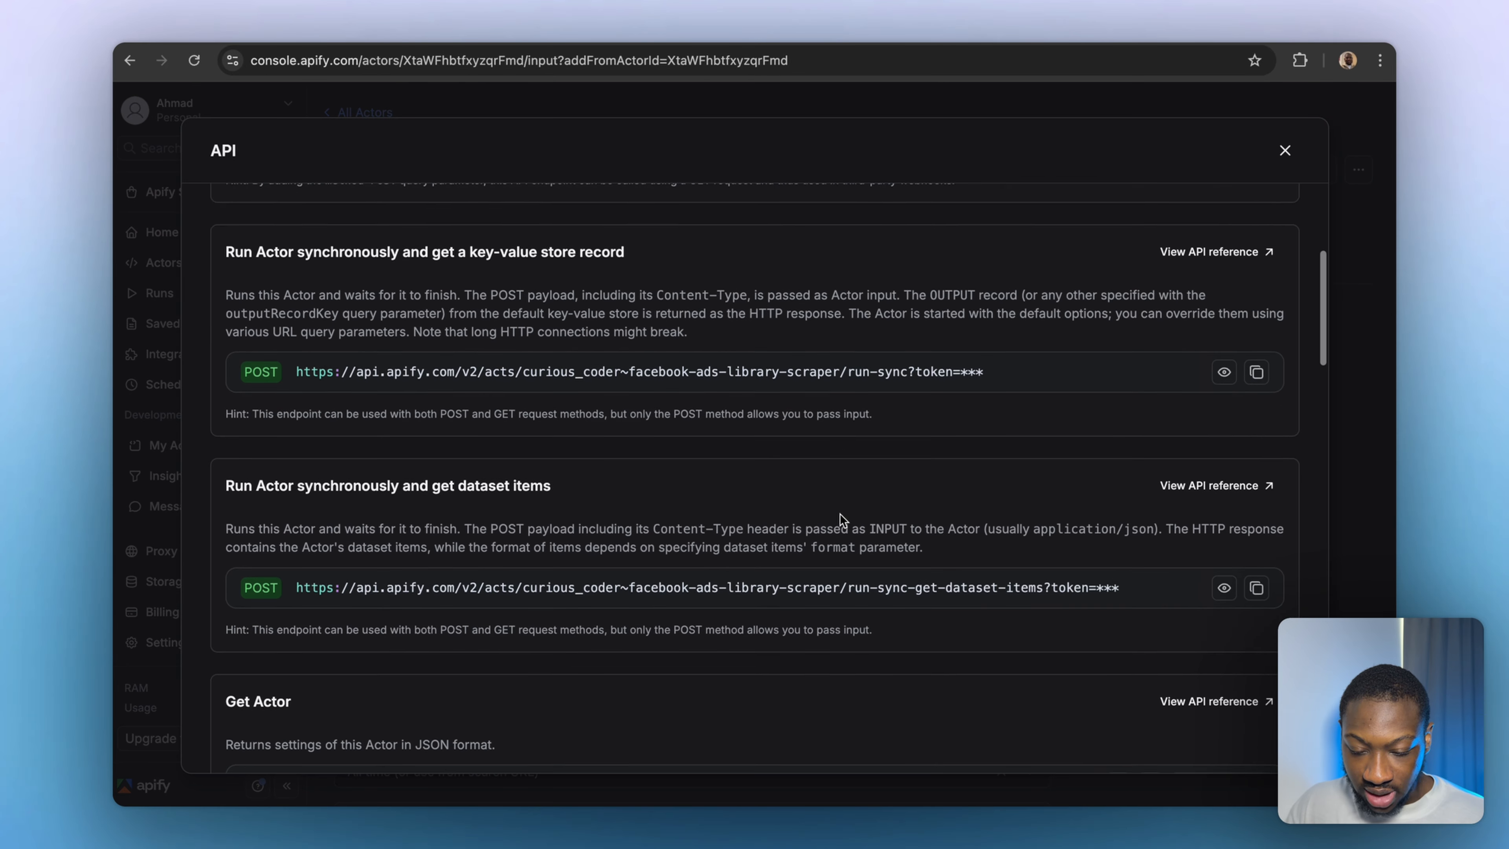
{"action": "scroll", "coordinate": [840, 517], "scroll_direction": "down", "scroll_amount": 3}
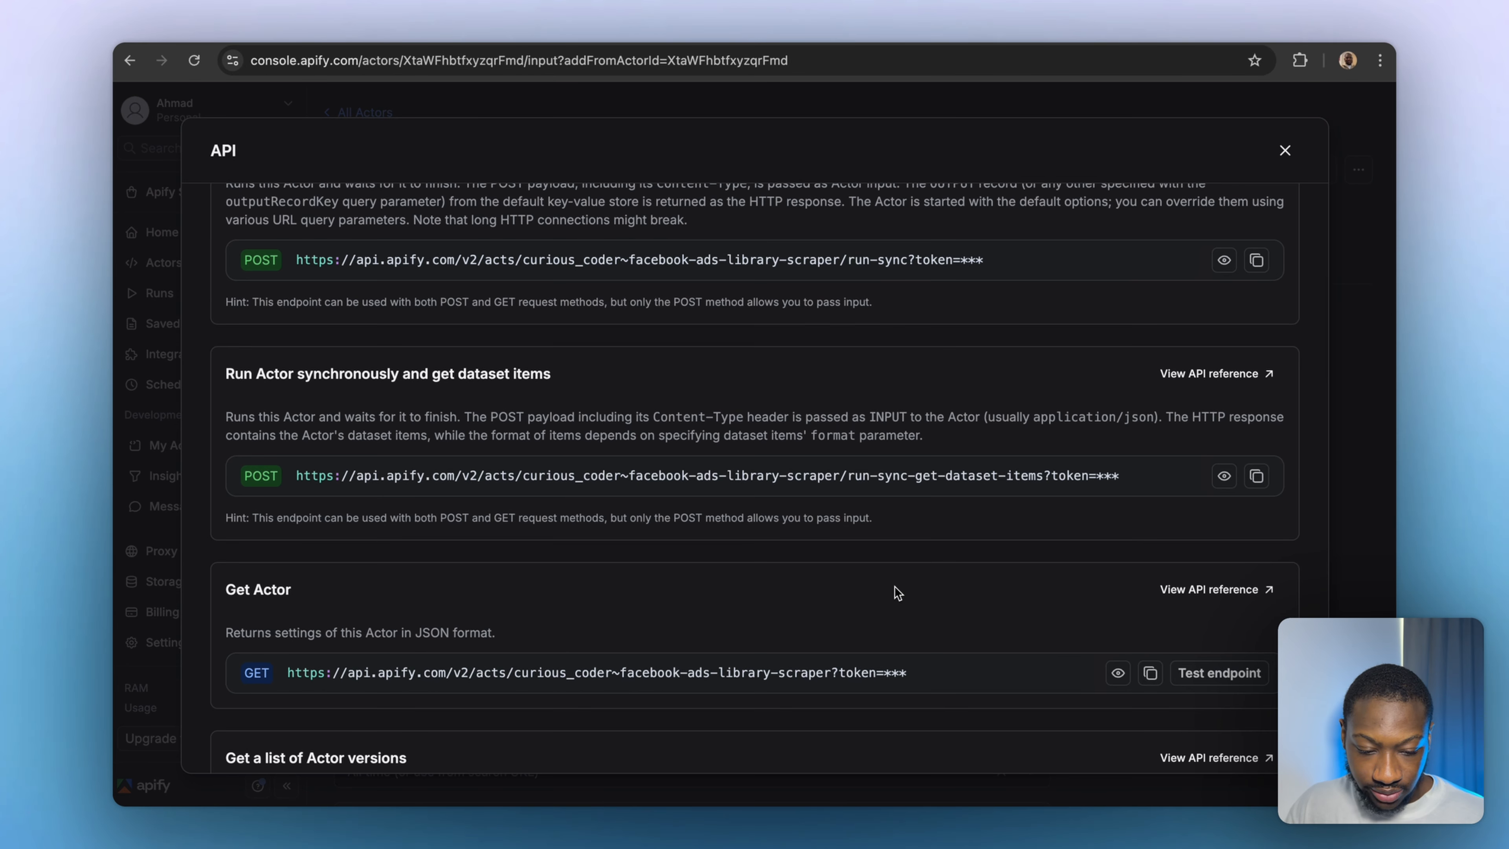
{"action": "left_click", "coordinate": [1256, 475]}
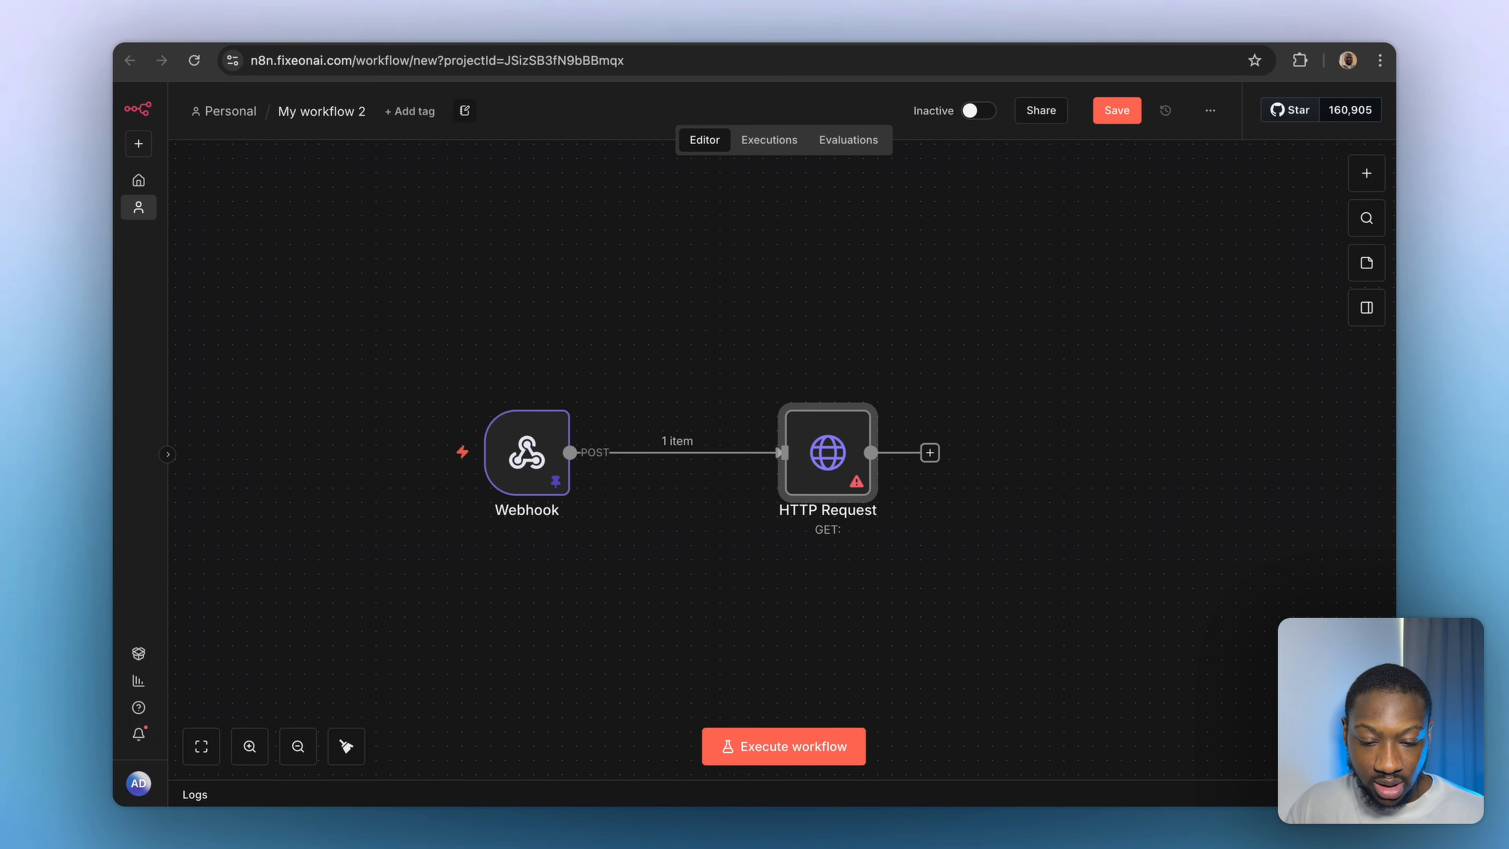
Paste the endpoint URL into the n8n HTTP Request node's URL field and cut the API token query string, ending the URL at "run-sync-get-dataset-items".
{"action": "key", "text": "Return"}
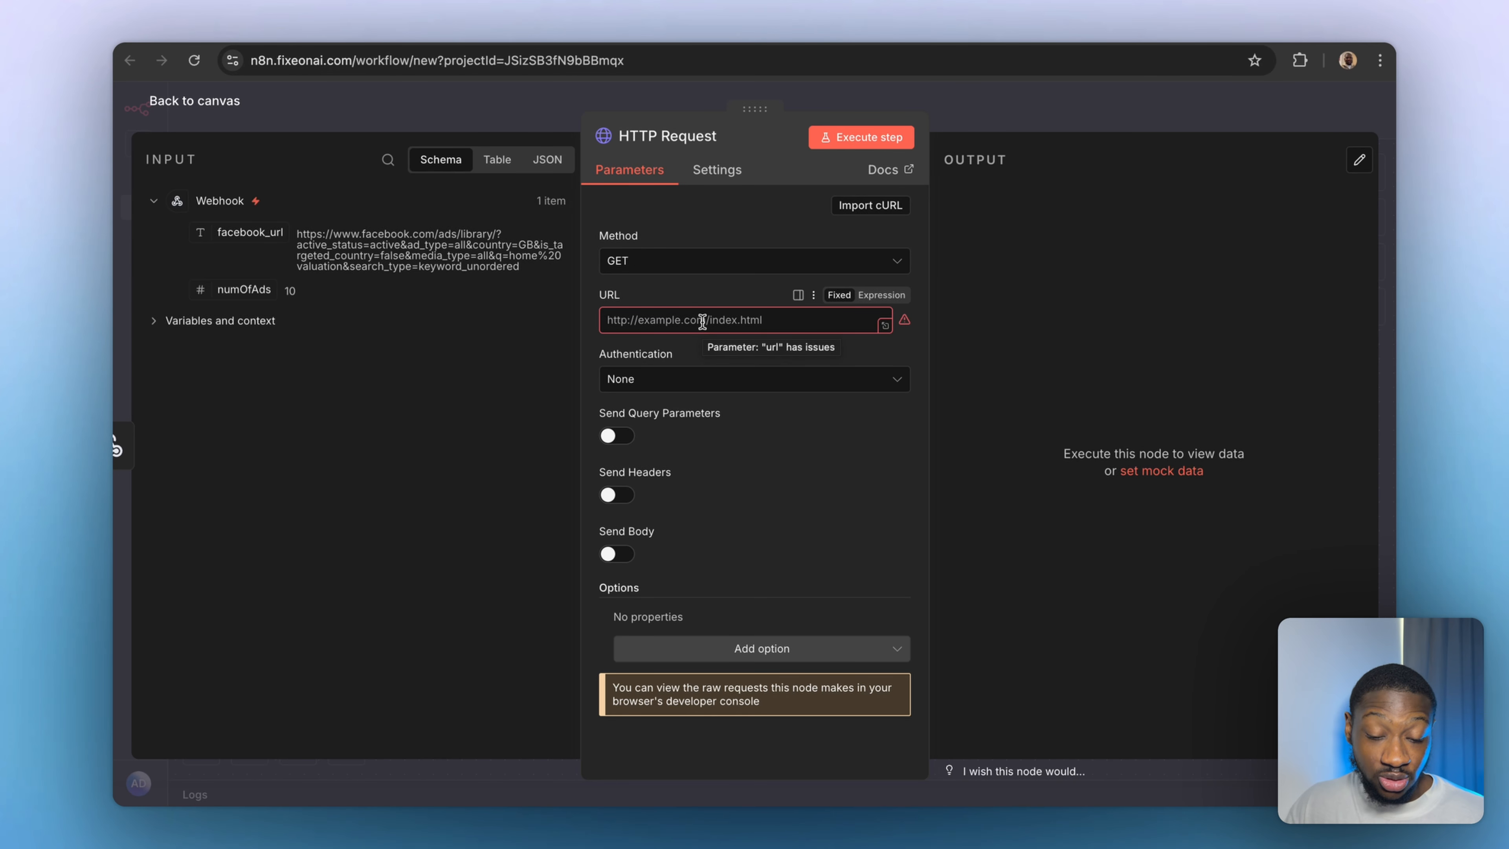
{"action": "left_click", "coordinate": [702, 321]}
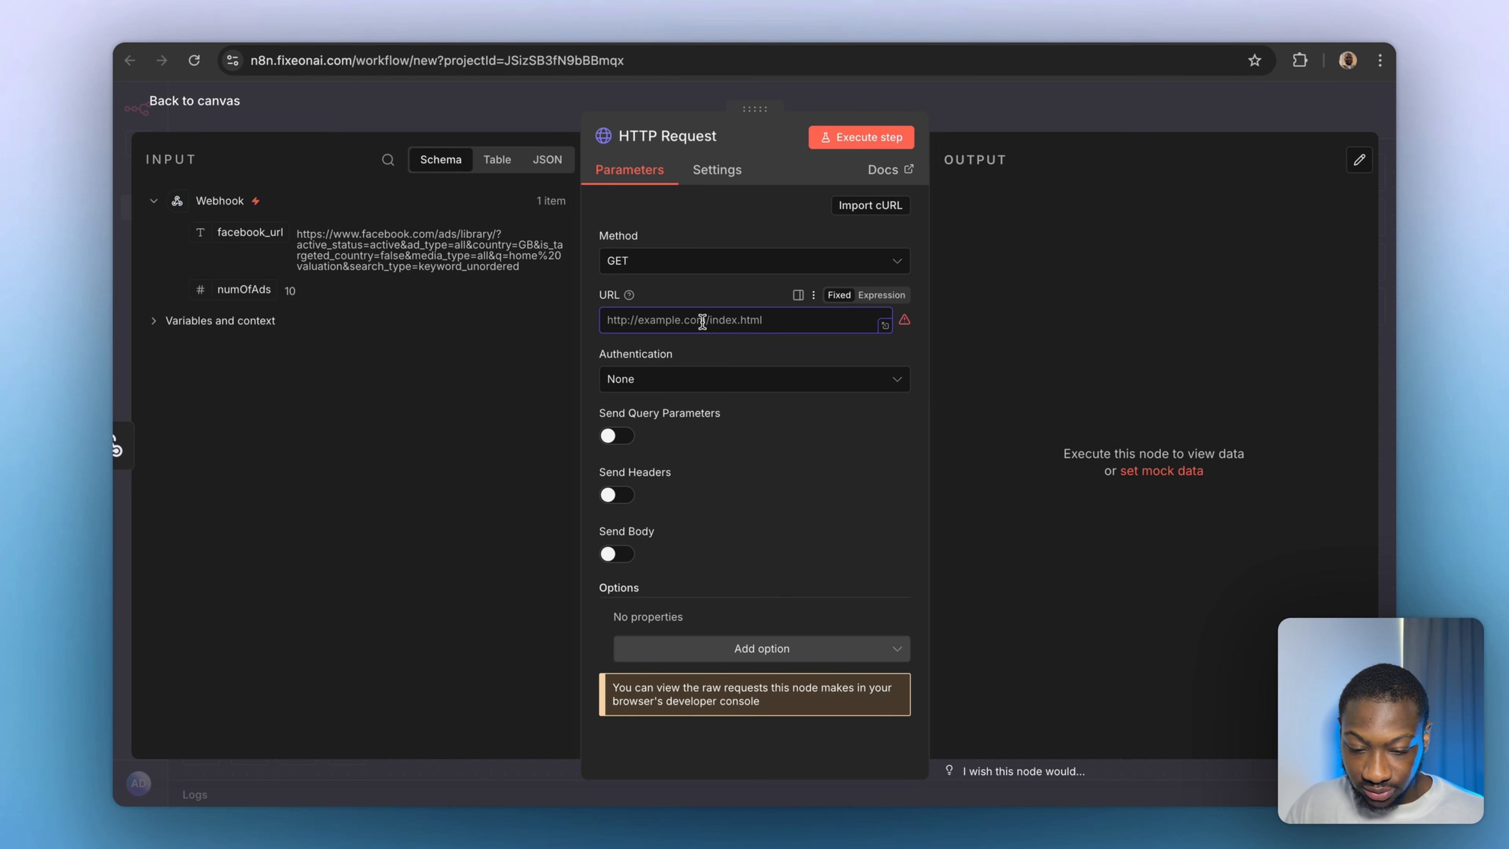
{"action": "key", "text": "super+v"}
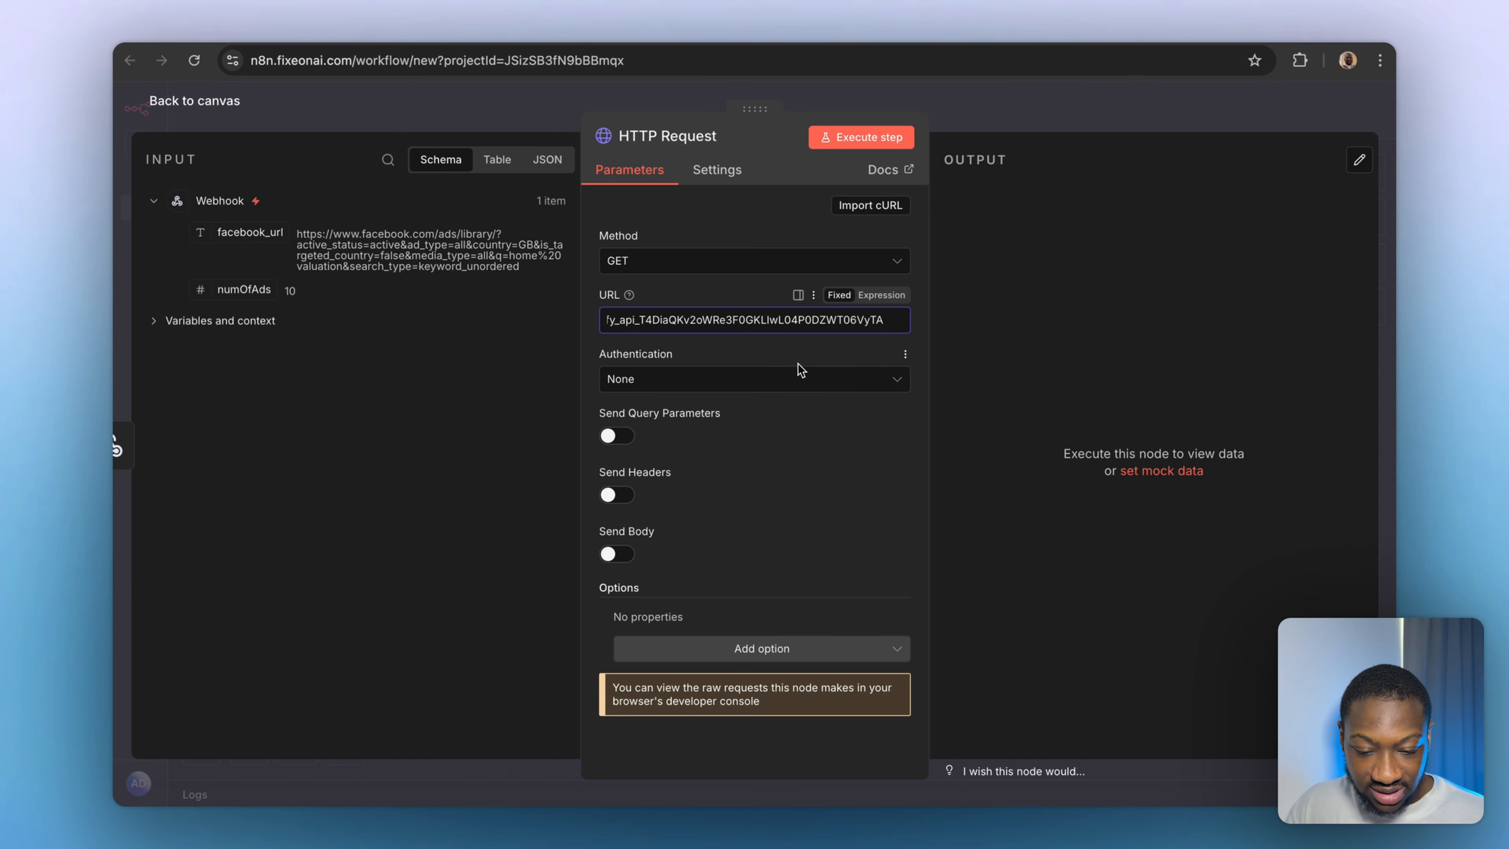
{"action": "left_click", "coordinate": [885, 325]}
{"action": "left_click_drag", "start_coordinate": [656, 342], "coordinate": [270, 340]}
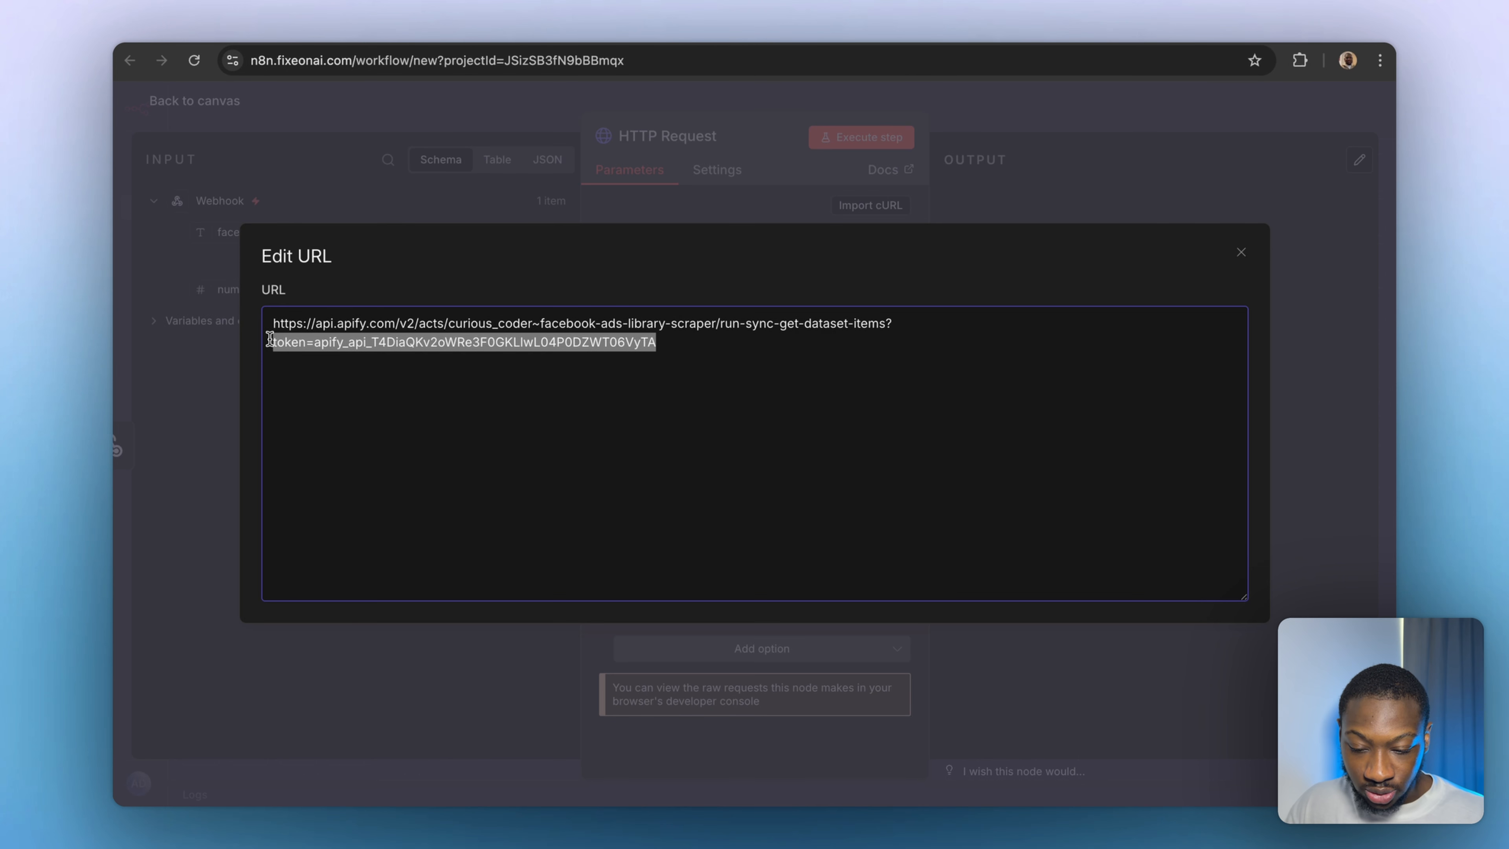
{"action": "key", "text": "BackSpace"}
{"action": "key", "text": "BackSpace"}
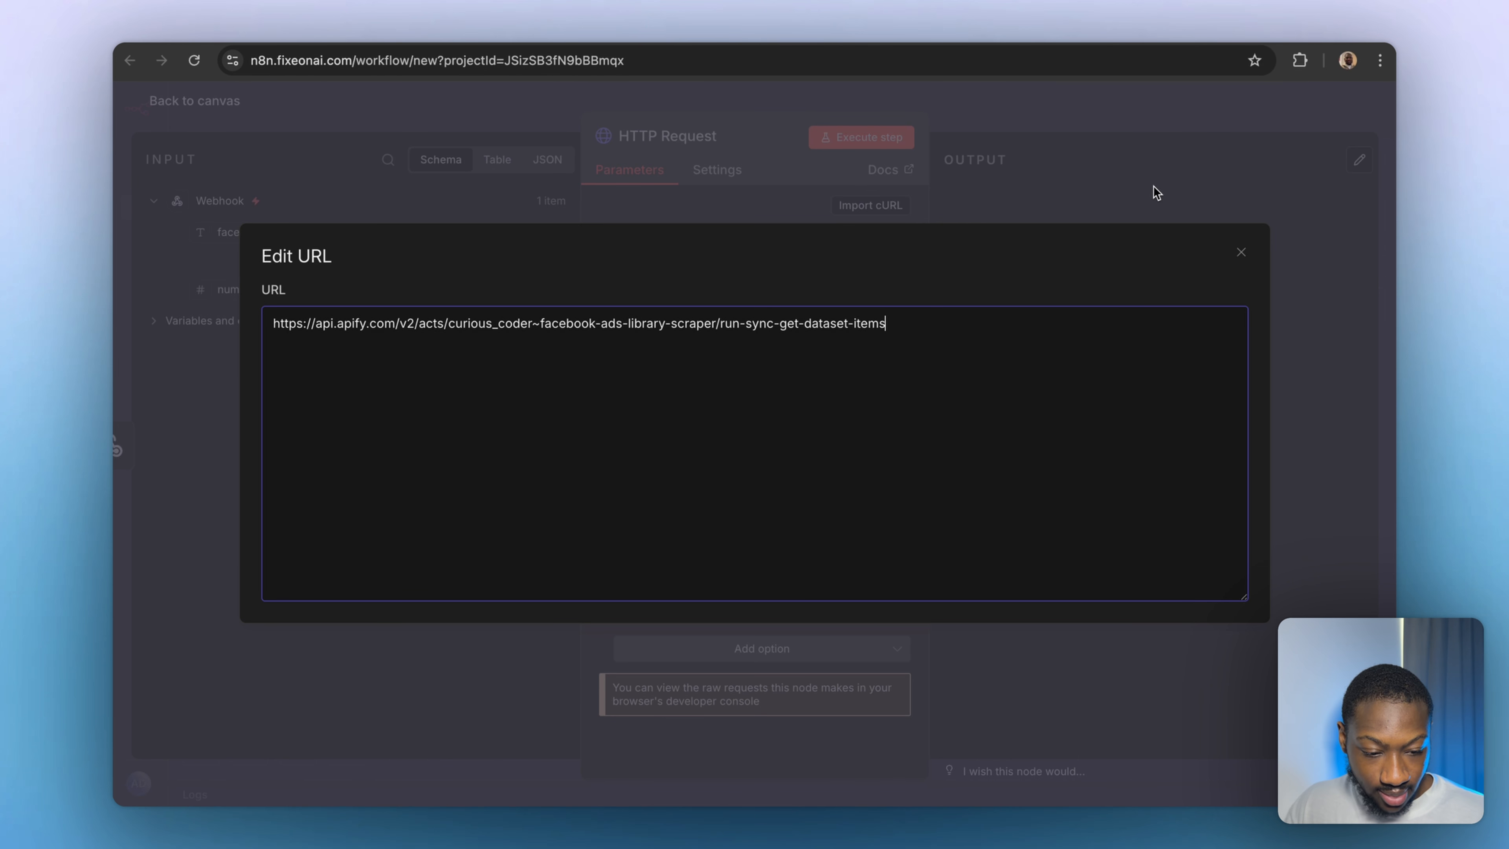
{"action": "left_click", "coordinate": [1241, 251]}
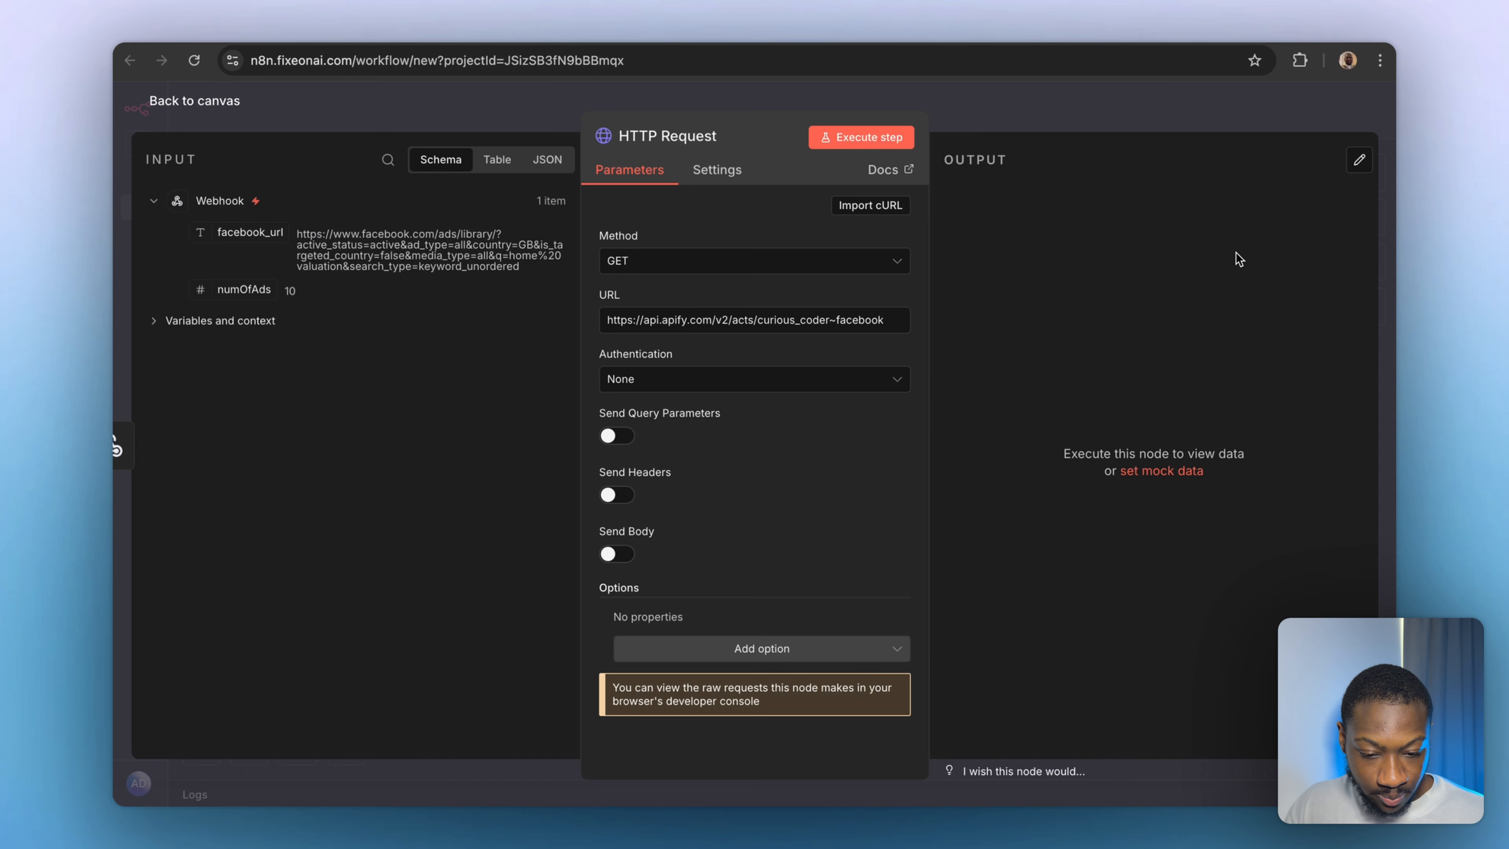
Set the HTTP Request authentication to Generic Credential Type with Query Auth and start creating a new credential.
{"action": "left_click", "coordinate": [648, 387]}
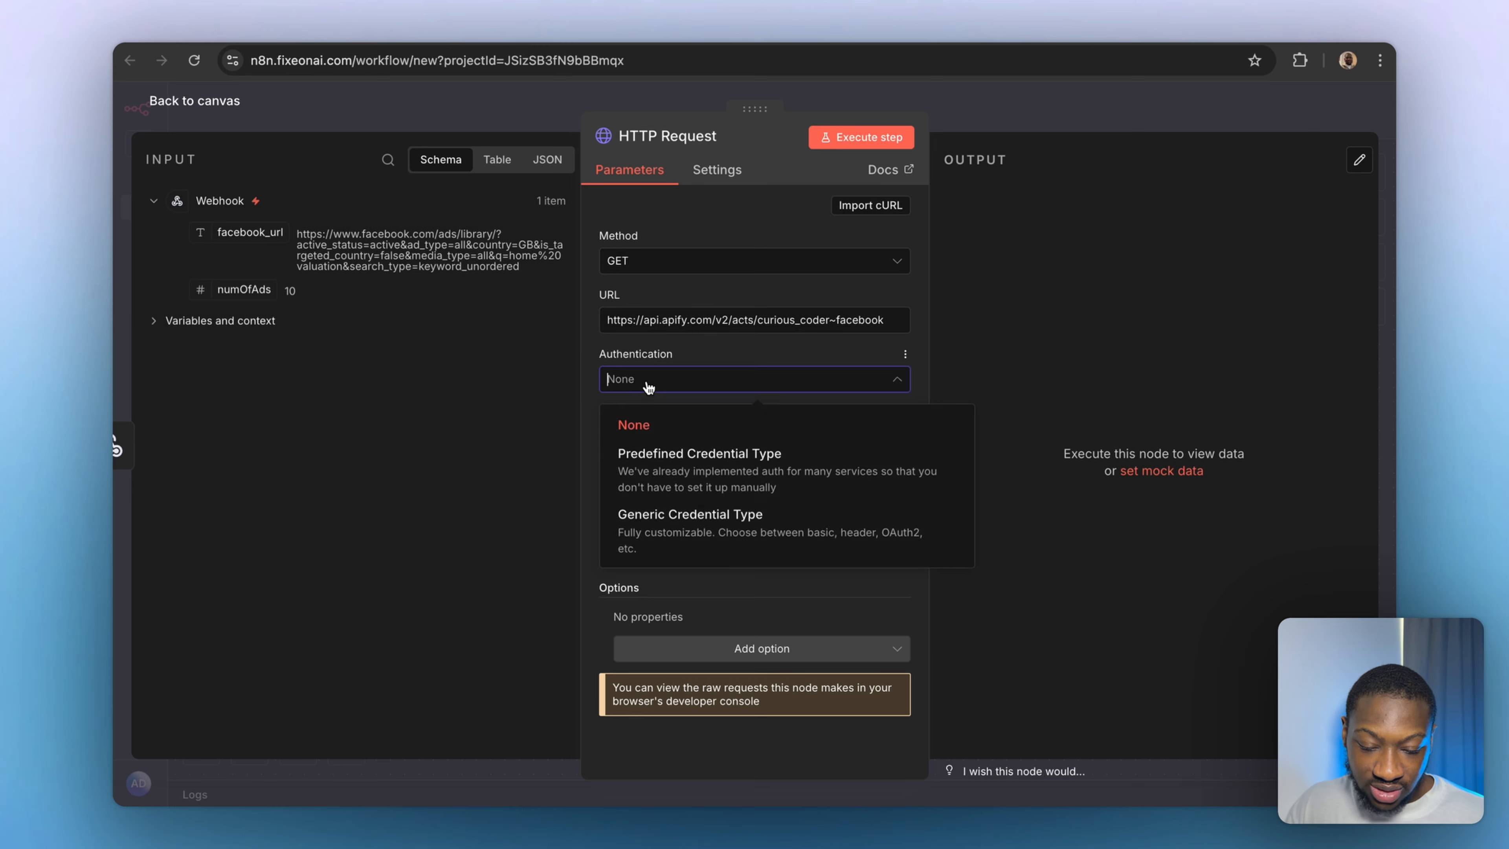
{"action": "left_click", "coordinate": [656, 520]}
{"action": "left_click", "coordinate": [635, 447]}
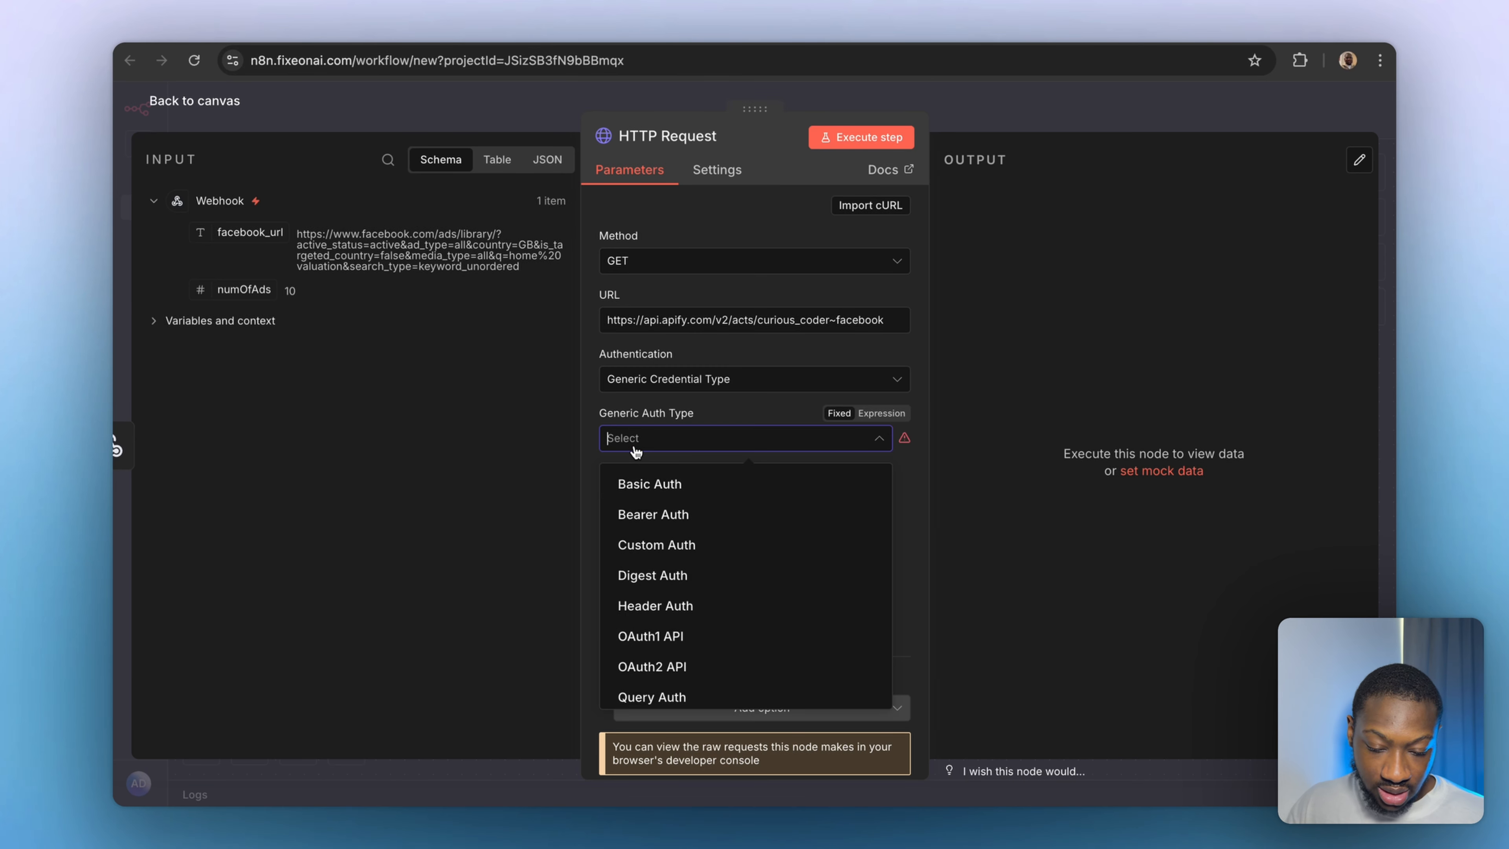
{"action": "left_click", "coordinate": [656, 694]}
{"action": "left_click", "coordinate": [629, 493]}
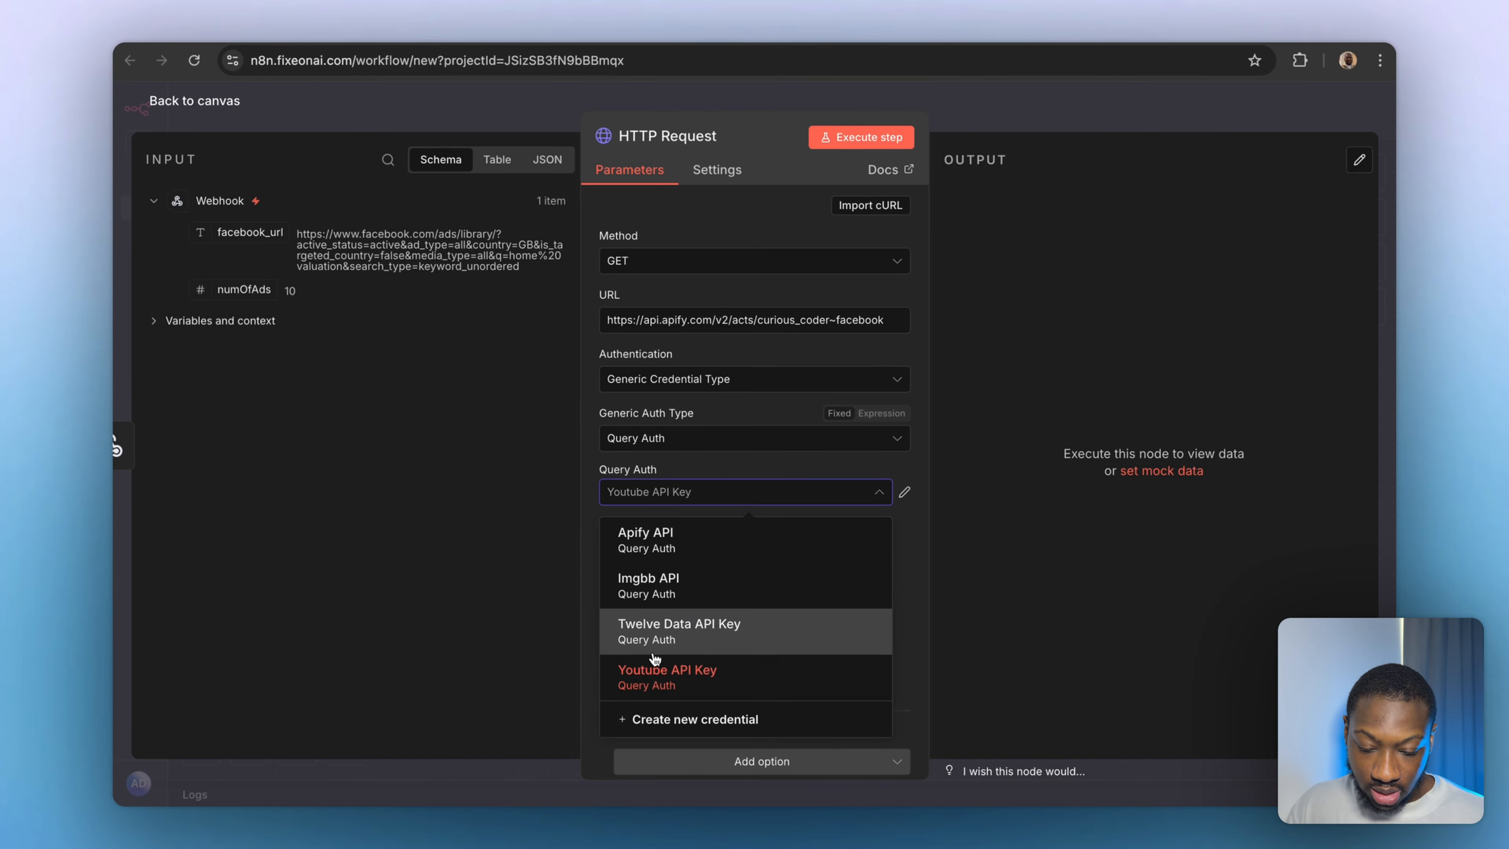
{"action": "left_click", "coordinate": [666, 731]}
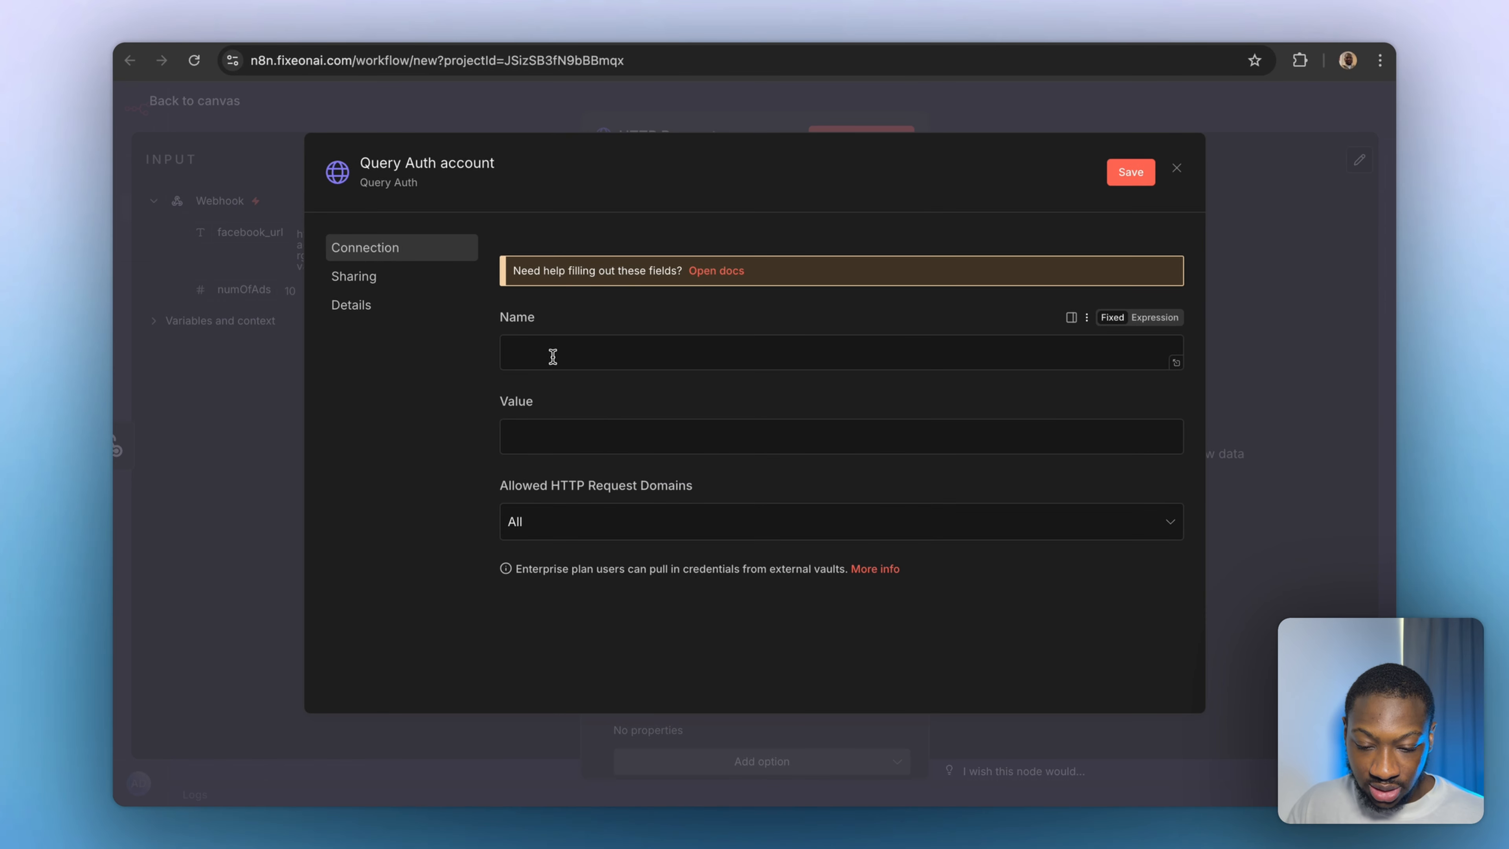
Set the Query Auth credential's Name field to "token" and paste the Apify API token into its Value field.
{"action": "key", "text": "super+v"}
{"action": "key", "text": "super+space"}
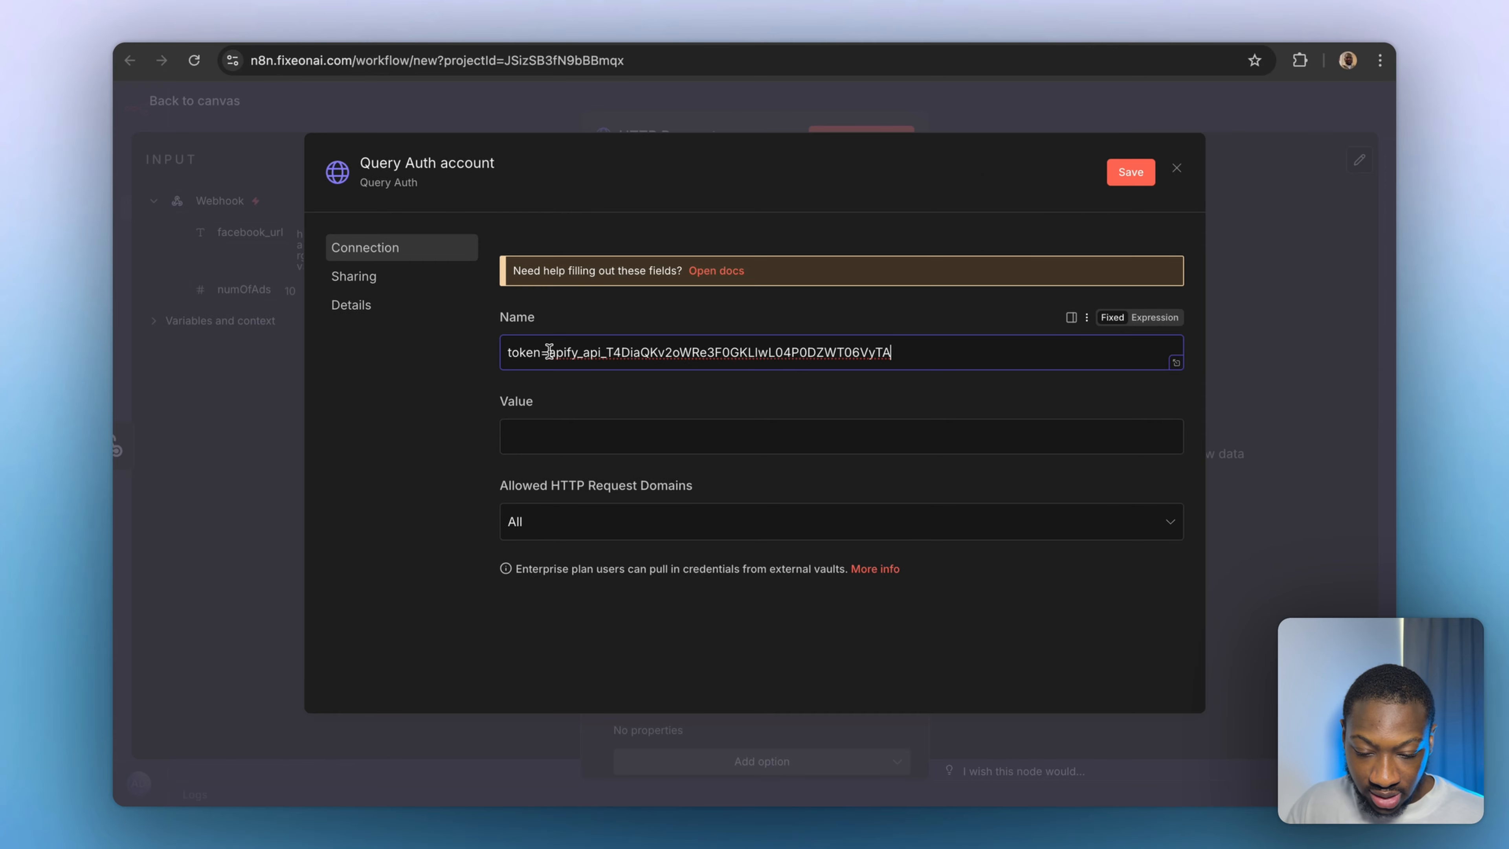
{"action": "key", "text": "Escape"}
{"action": "left_click_drag", "start_coordinate": [549, 353], "coordinate": [892, 349]}
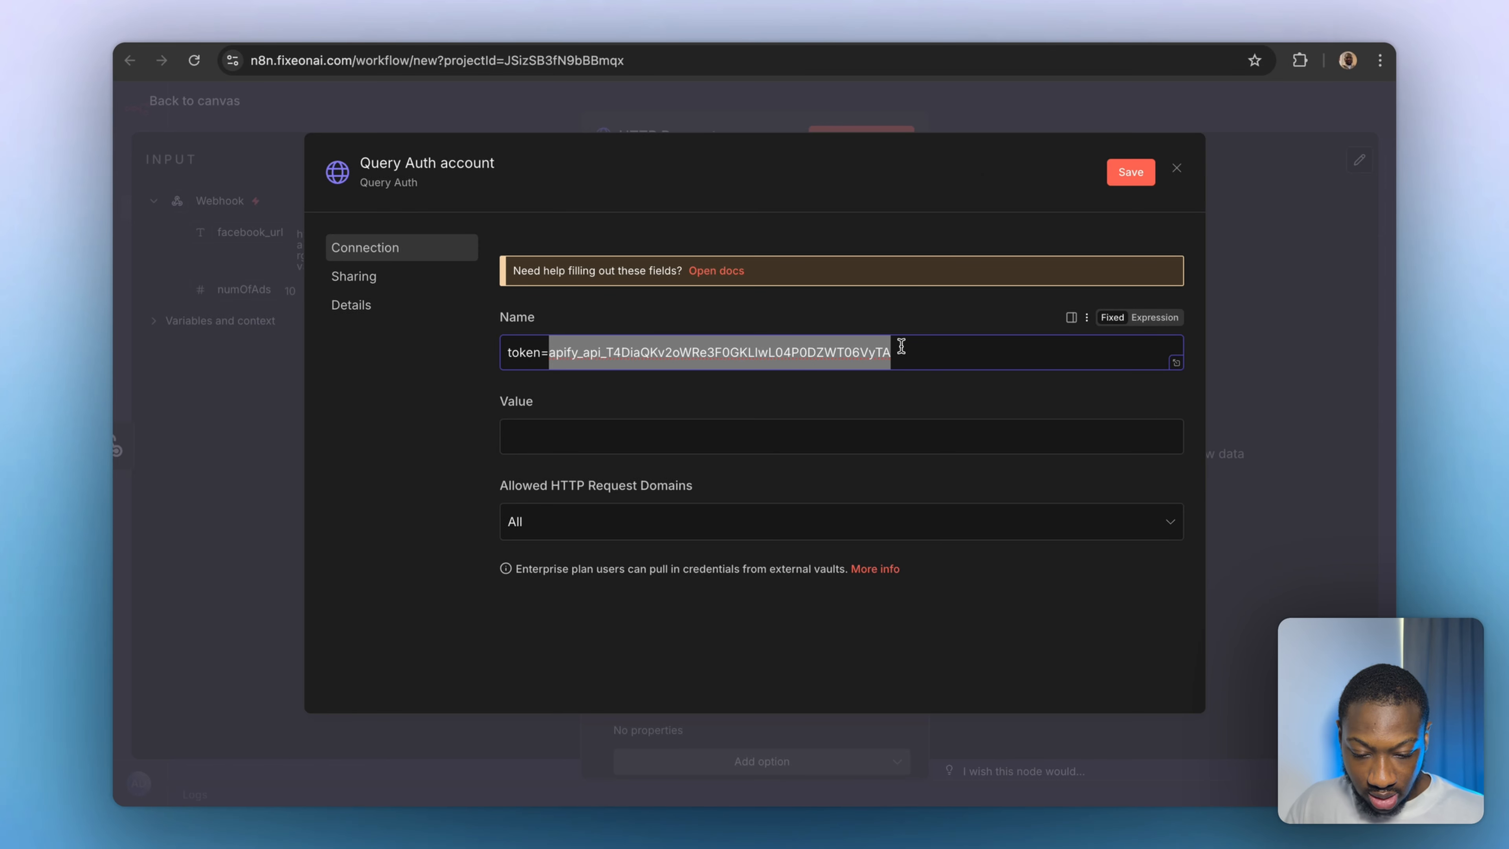
{"action": "key", "text": "super+x"}
{"action": "key", "text": "BackSpace"}
{"action": "left_click", "coordinate": [609, 440]}
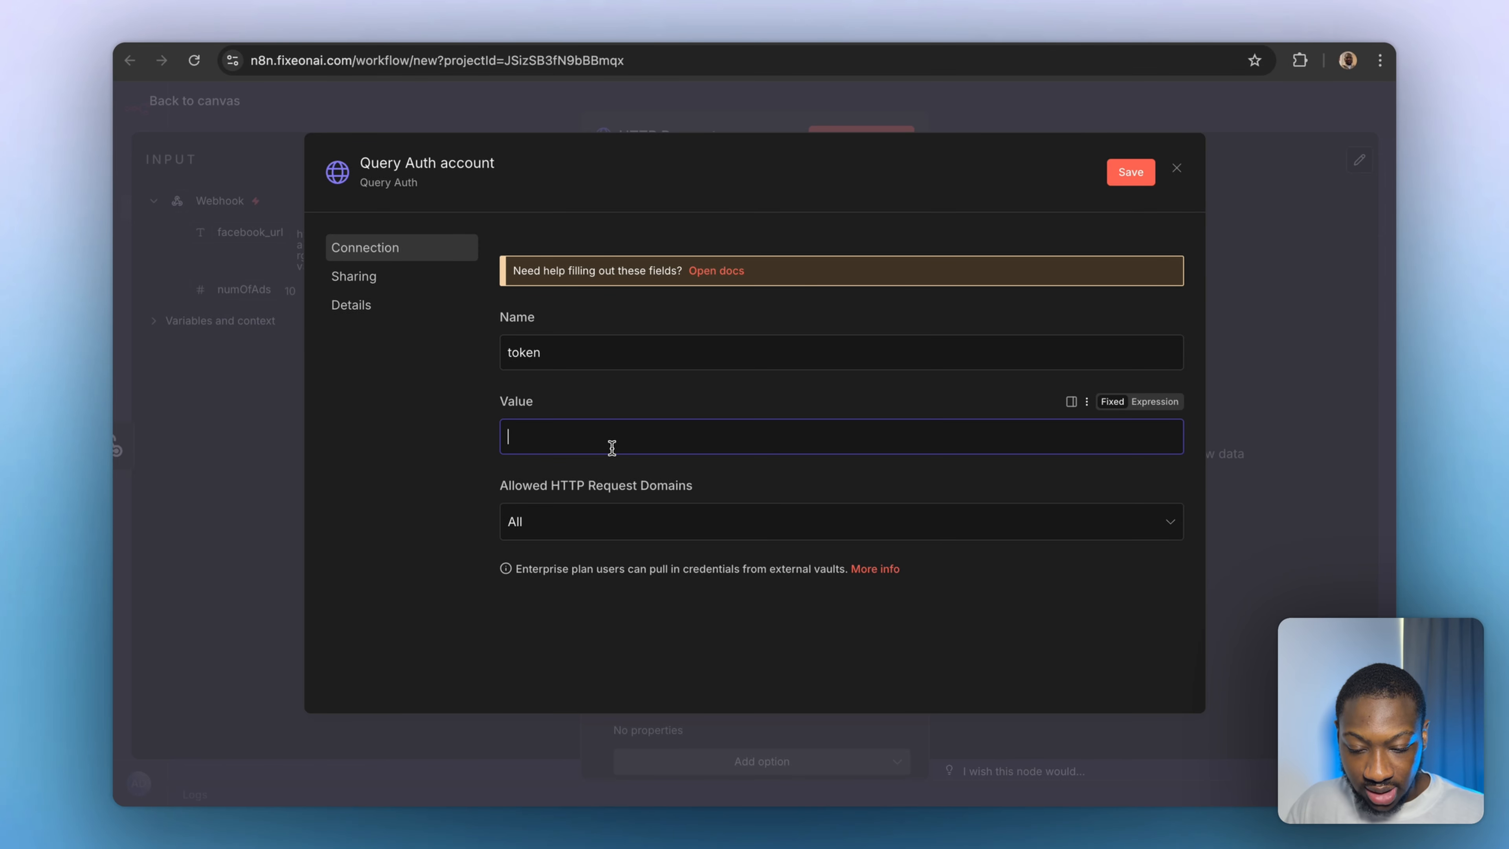
{"action": "key", "text": "super+v"}
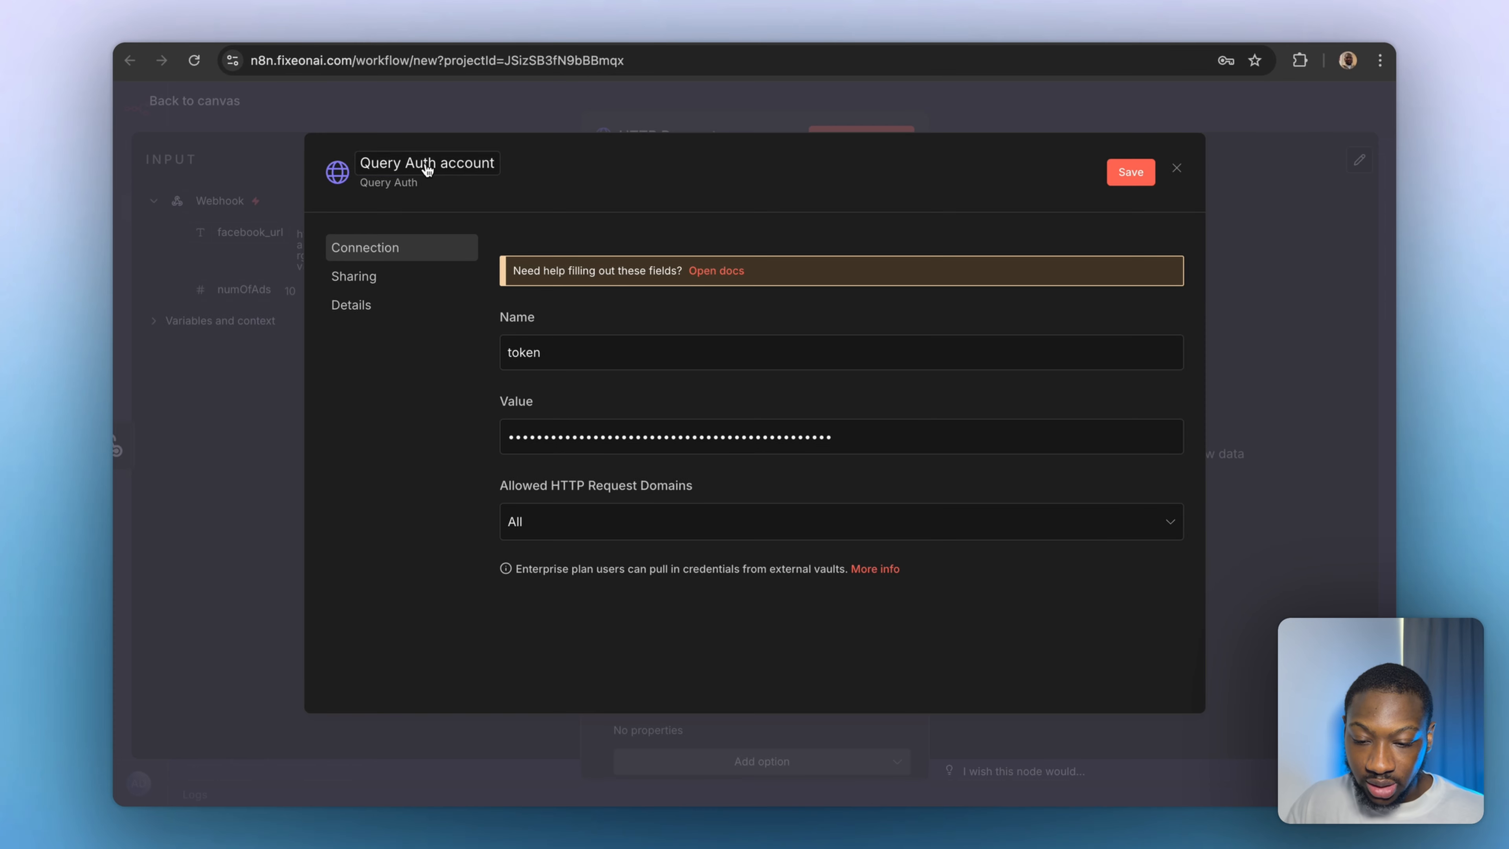
Rename the credential as "Aoify Token 2", save it, and dismiss the browser's save-password prompt and the credential dialog.
{"action": "left_click", "coordinate": [469, 163]}
{"action": "key", "text": "BackSpace"}
{"action": "type", "text": "Aoif"}
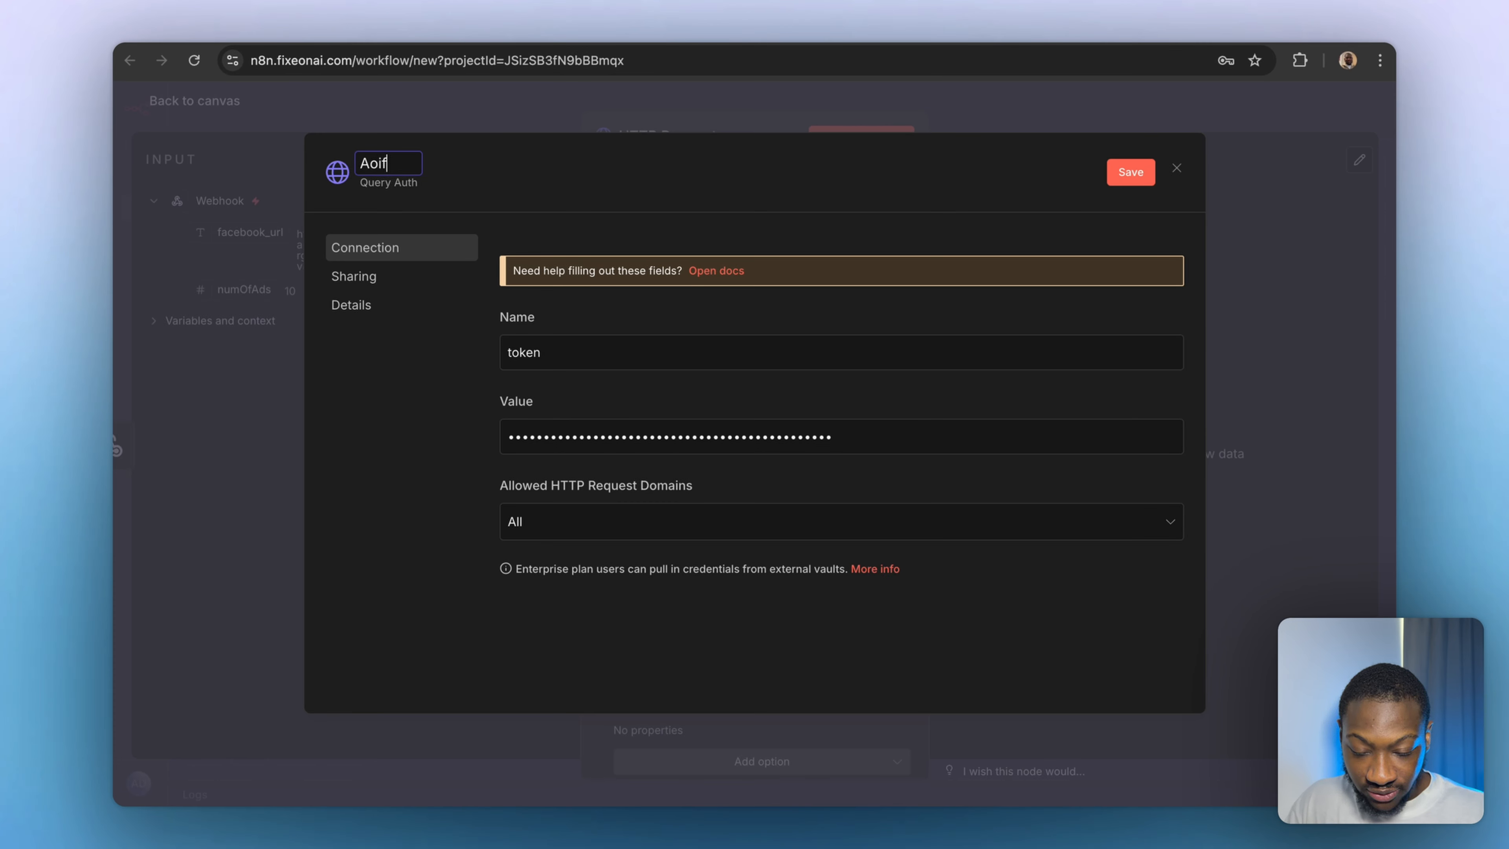
{"action": "type", "text": "y Toek"}
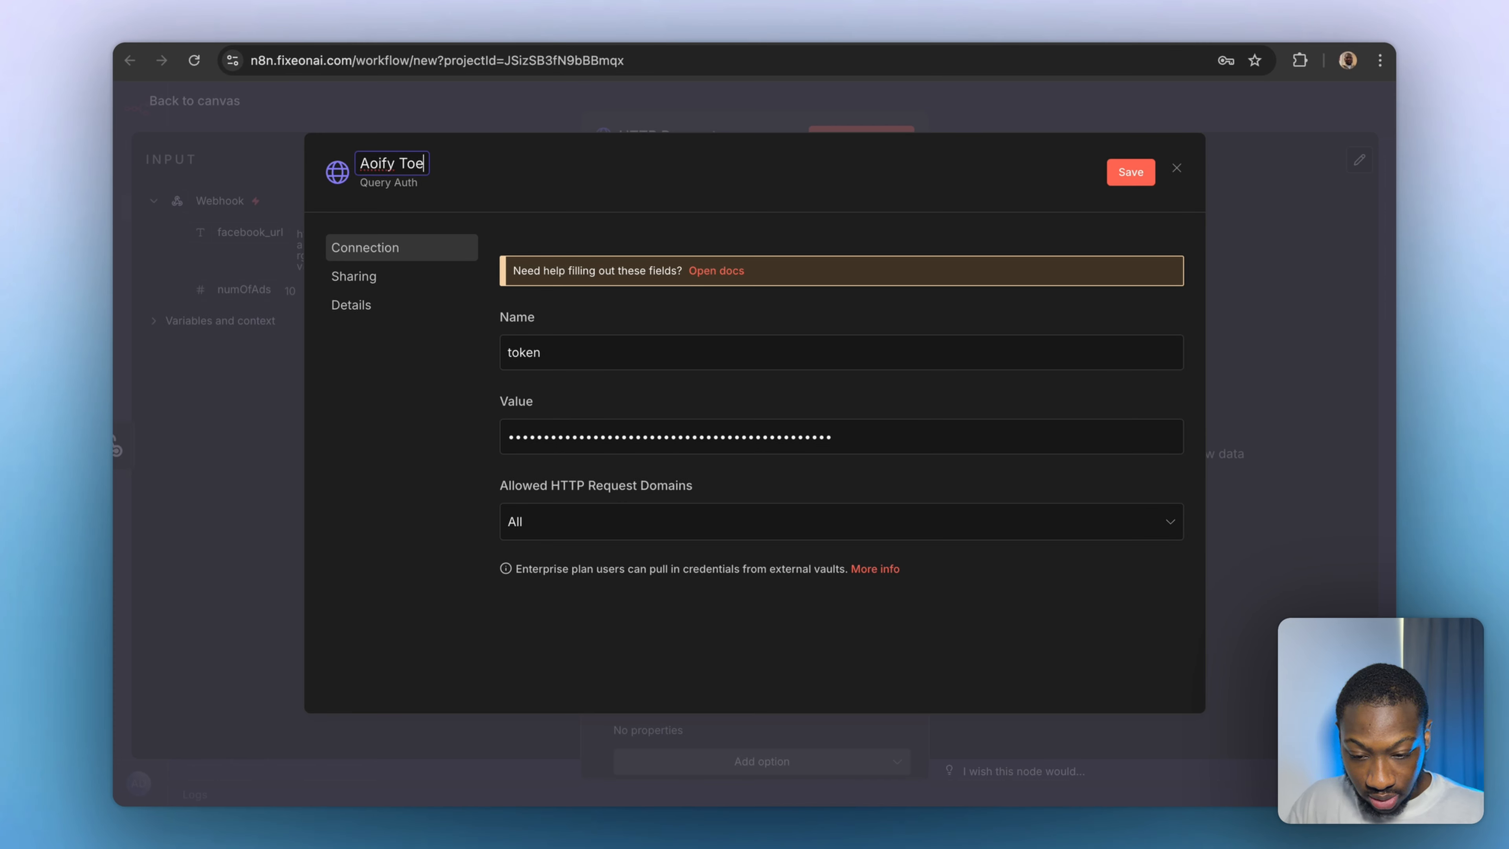
{"action": "key", "text": "BackSpace"}
{"action": "key", "text": "BackSpace"}
{"action": "key", "text": "BackSpace"}
{"action": "type", "text": "oken 2"}
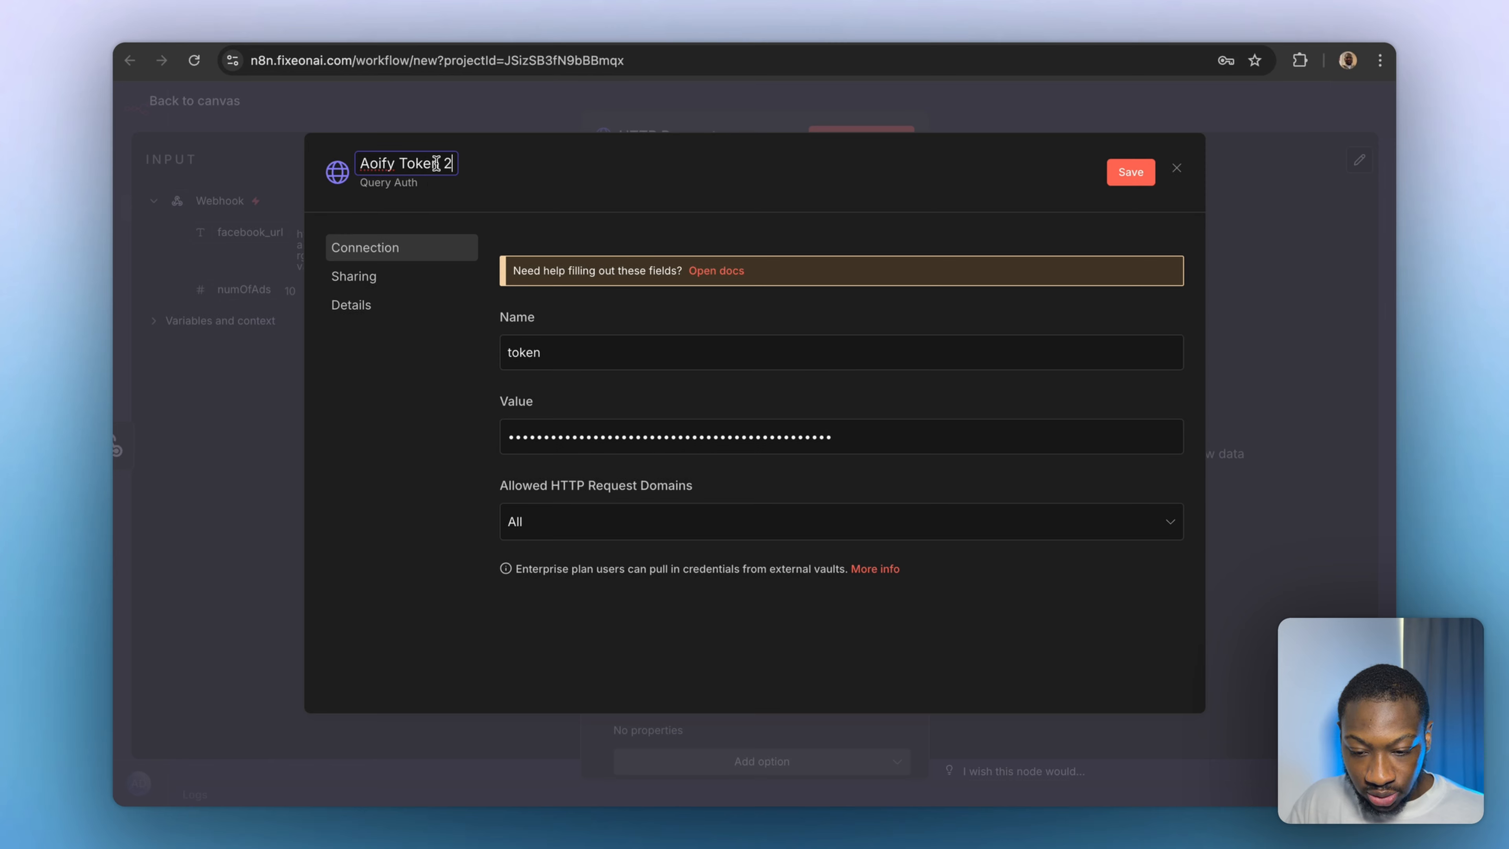
{"action": "left_click", "coordinate": [610, 150]}
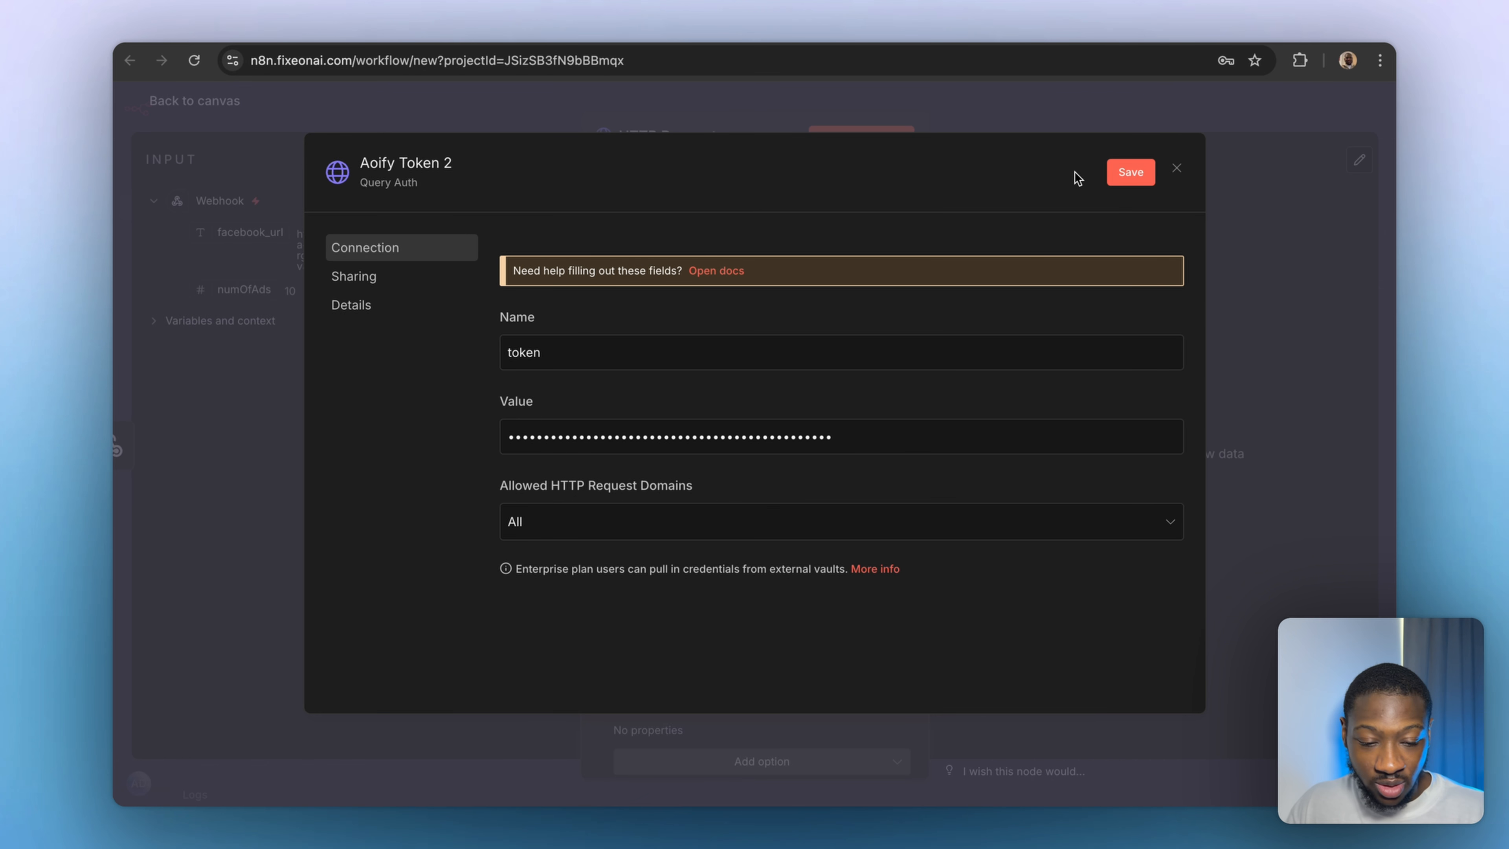
{"action": "left_click", "coordinate": [1109, 164]}
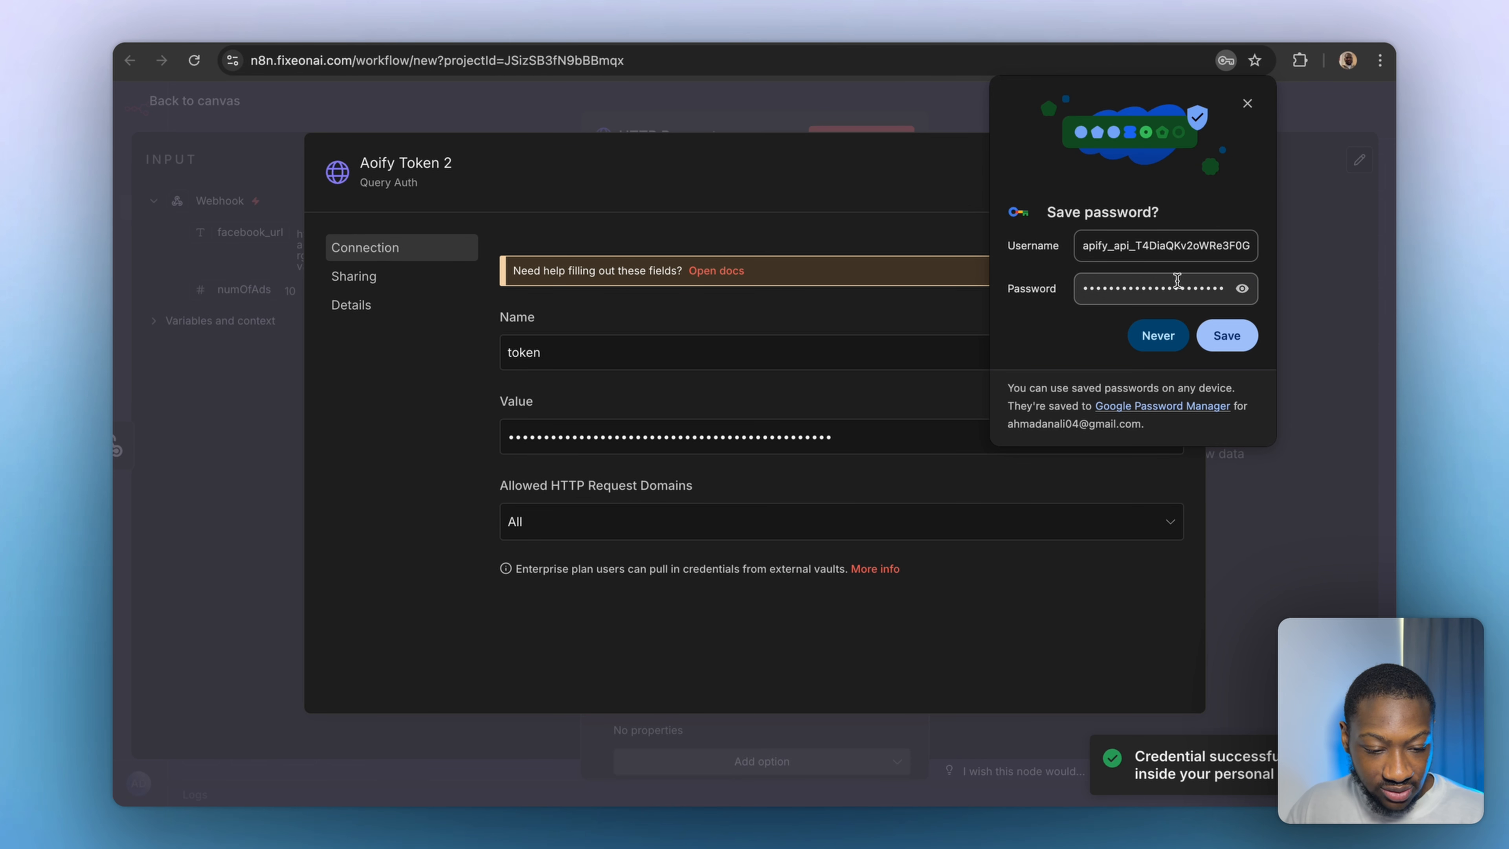
{"action": "left_click", "coordinate": [1247, 104]}
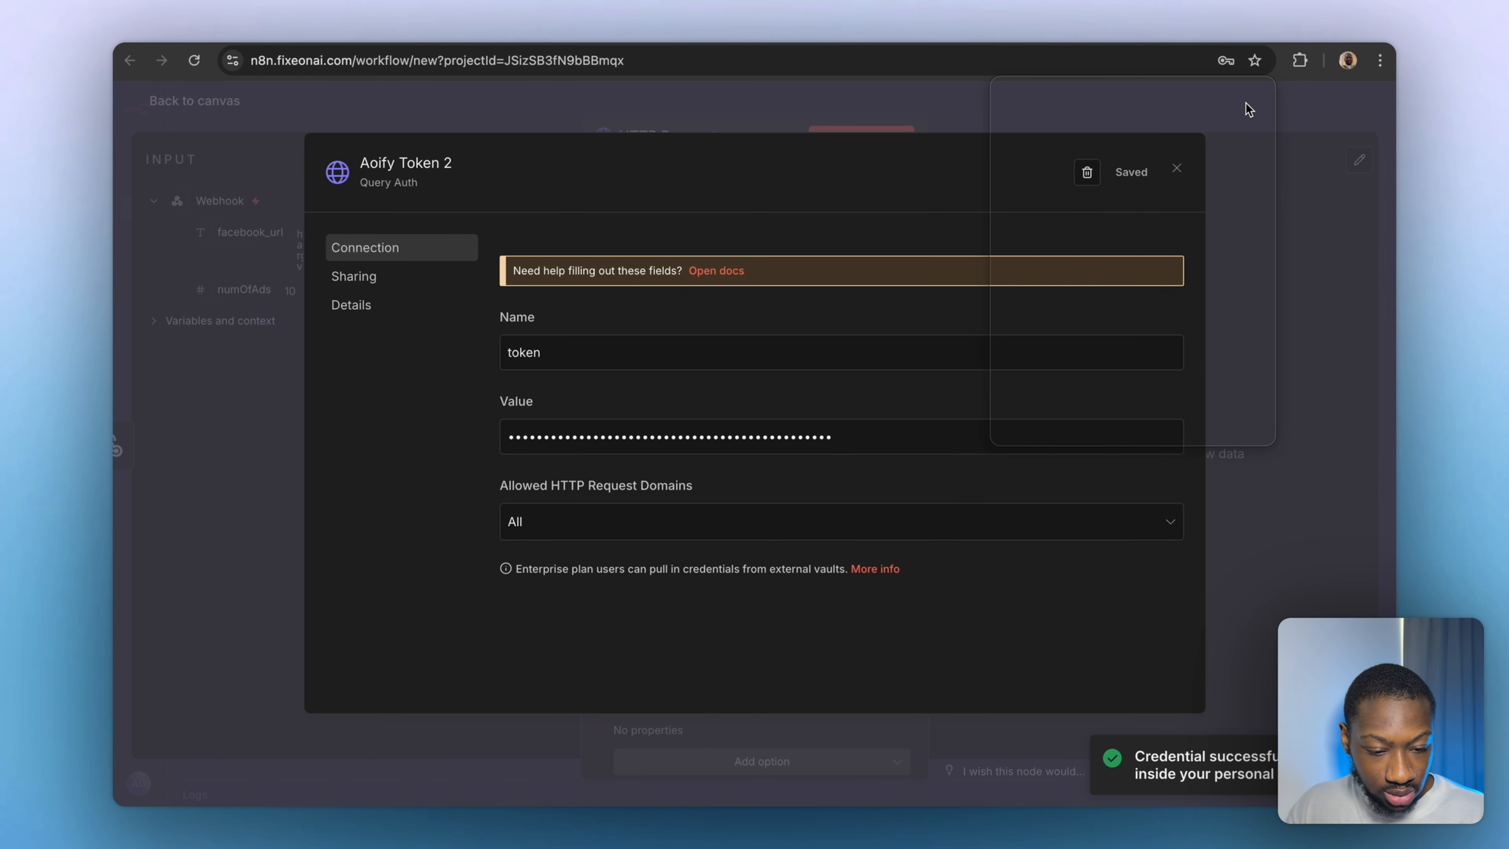
{"action": "left_click", "coordinate": [1172, 171]}
Enable Send Headers on the HTTP Request node and add a "Content-Type" header with the value "application/json".
{"action": "scroll", "coordinate": [776, 579], "scroll_direction": "down", "scroll_amount": 2}
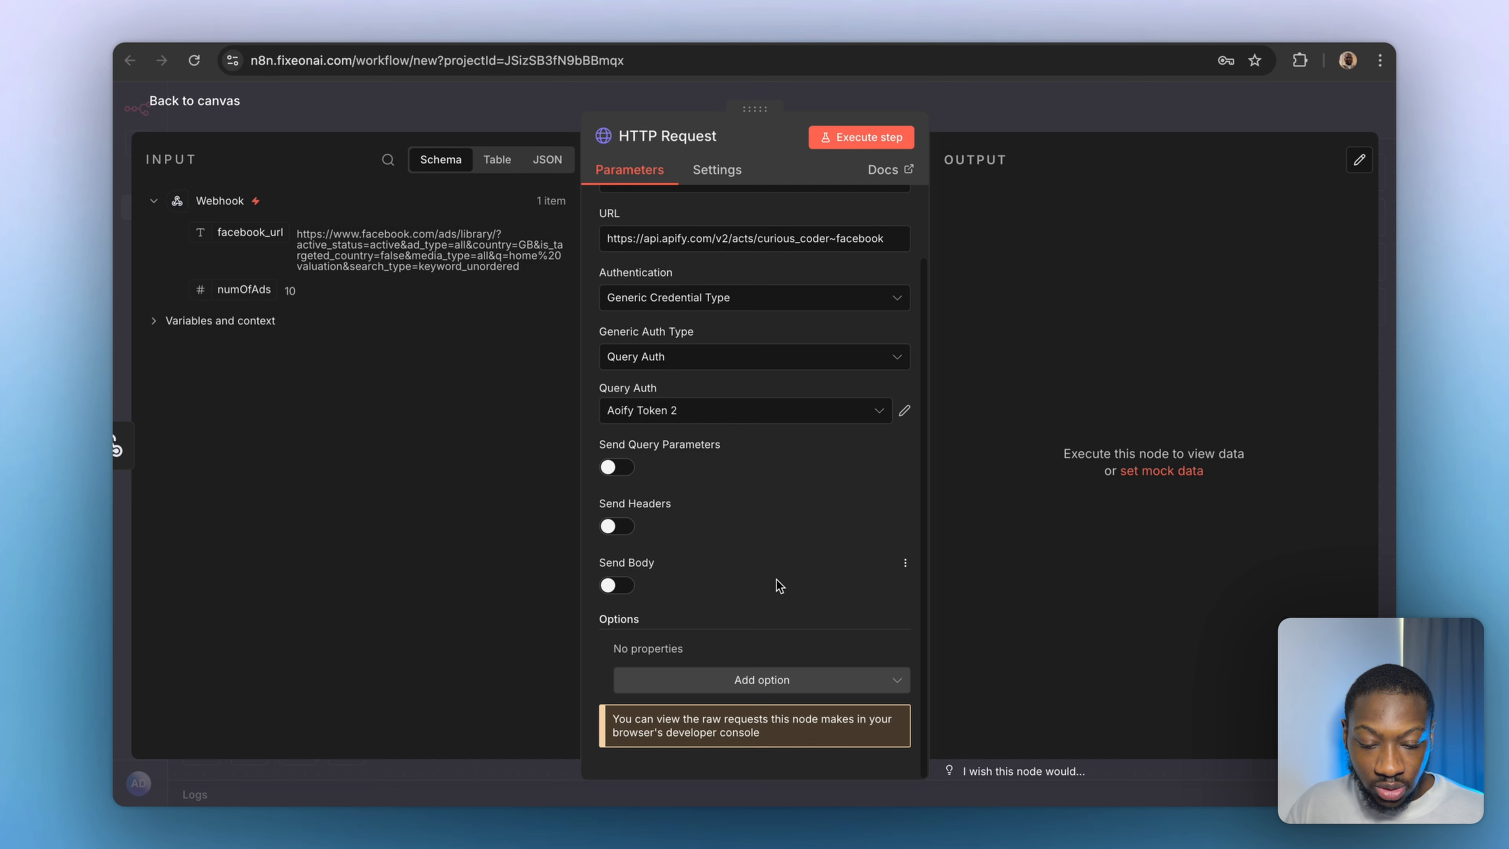
{"action": "left_click", "coordinate": [615, 526]}
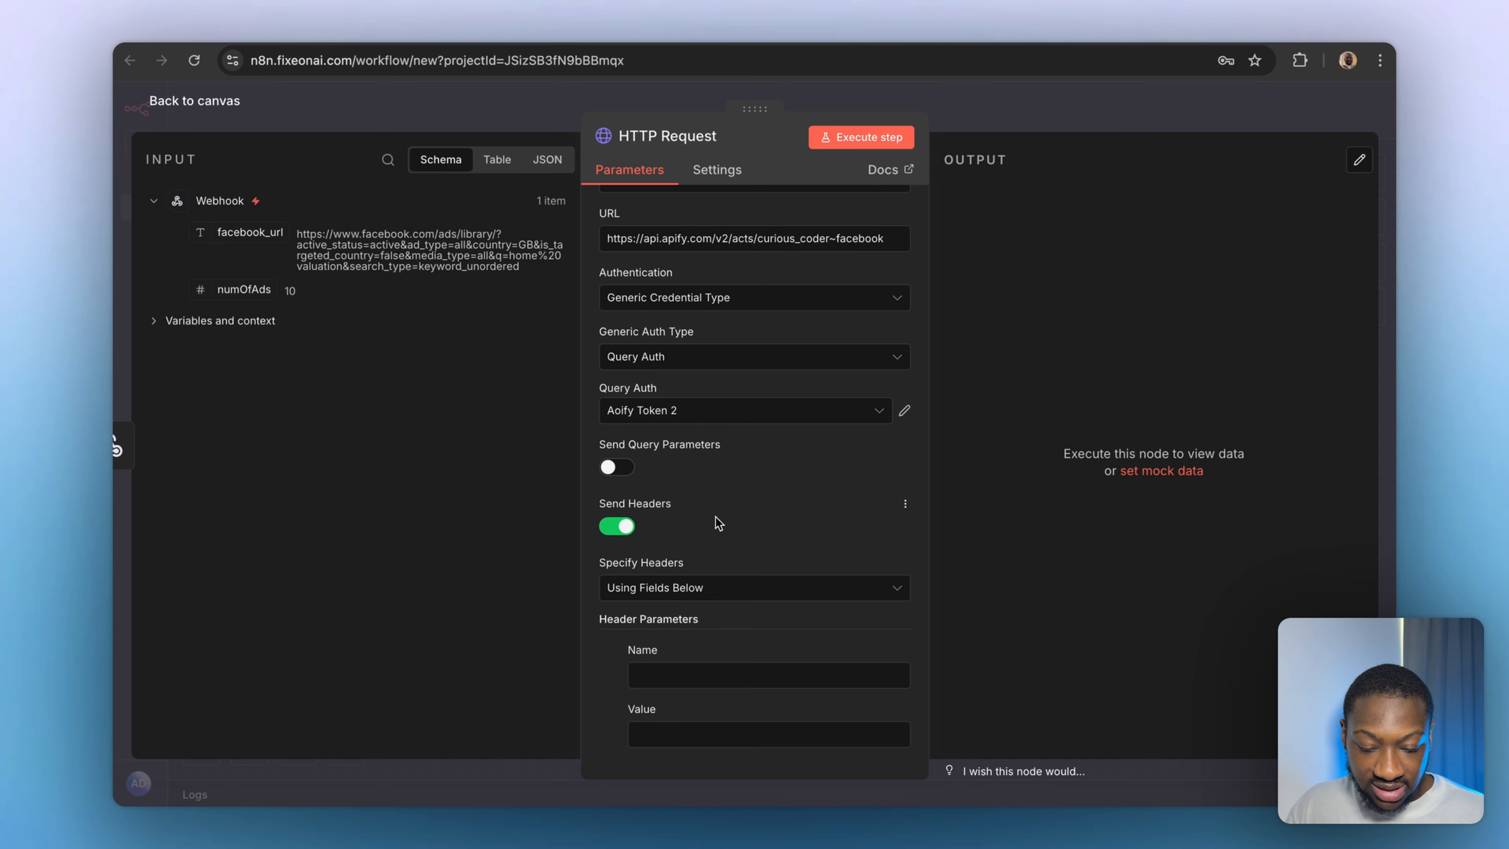
{"action": "scroll", "coordinate": [719, 523], "scroll_direction": "down", "scroll_amount": 1}
{"action": "scroll", "coordinate": [722, 523], "scroll_direction": "down", "scroll_amount": 3}
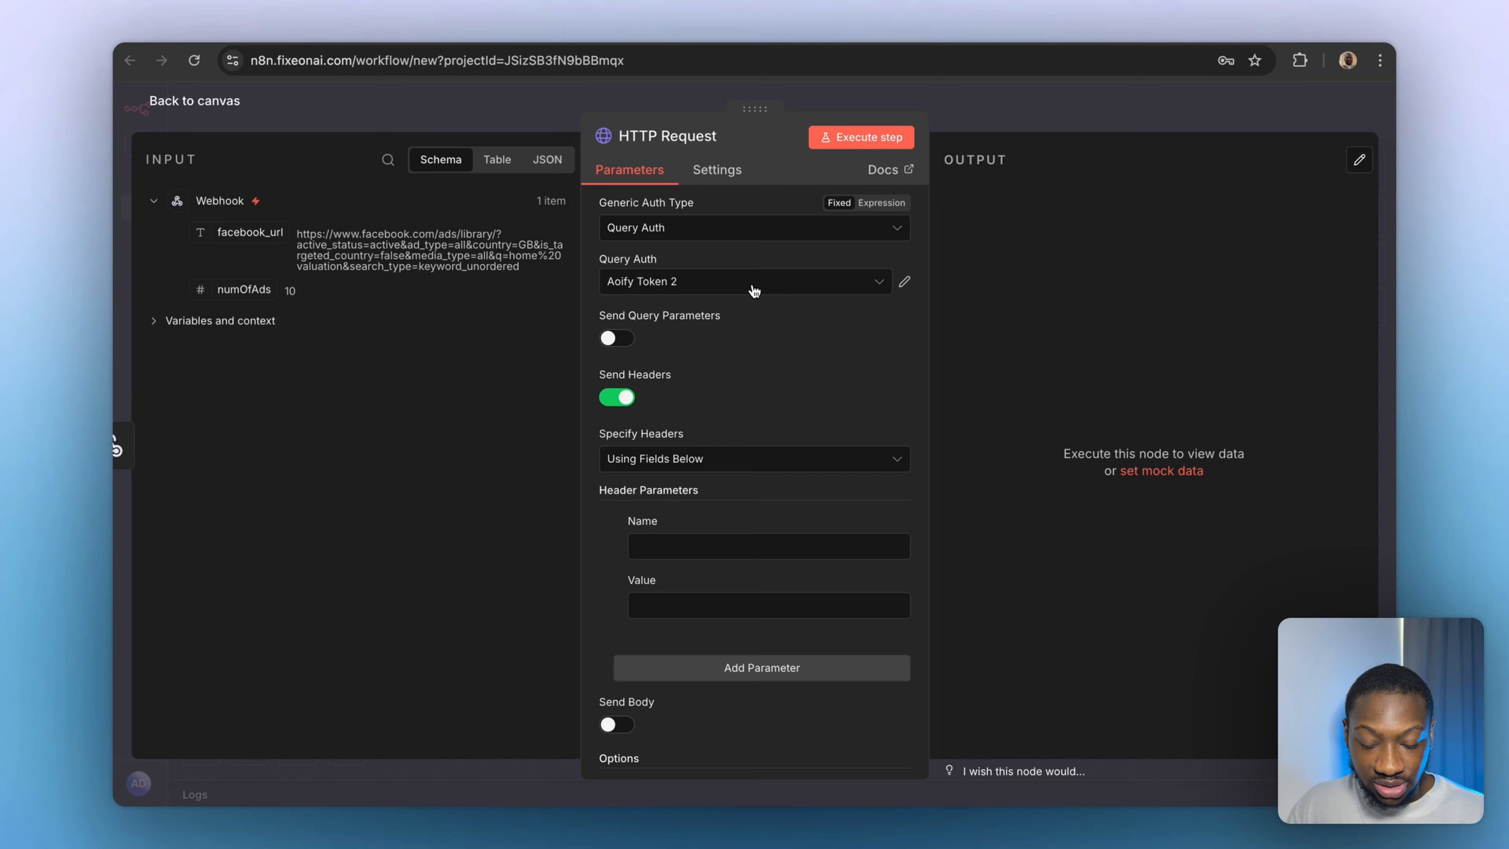
{"action": "left_click", "coordinate": [677, 545]}
{"action": "type", "text": "Con"}
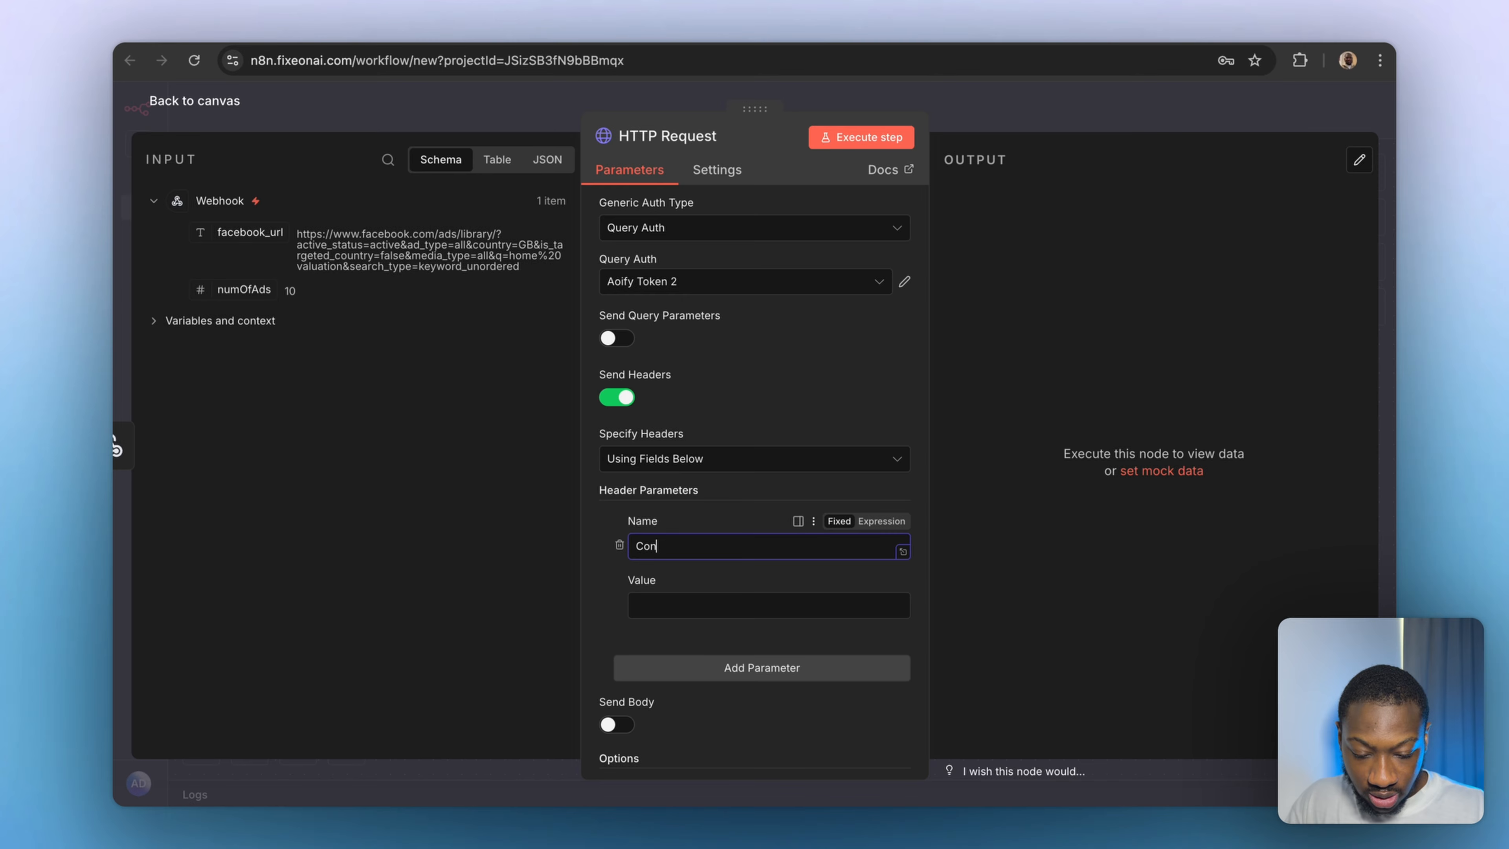
{"action": "type", "text": "tent-Type"}
{"action": "key", "text": "Tab"}
{"action": "type", "text": "ap"}
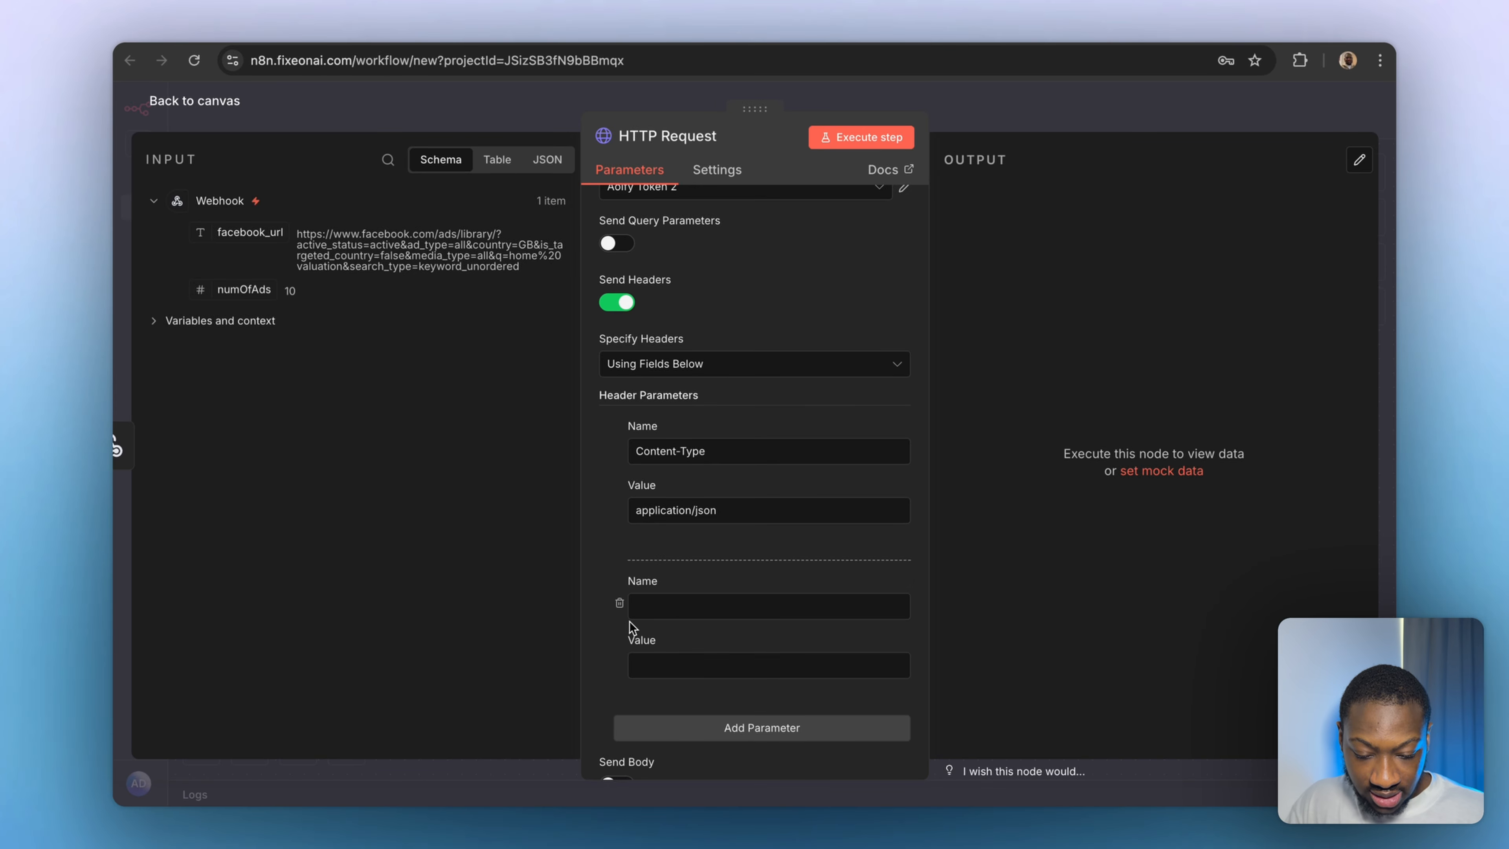
Fill in a second header parameter named "Accept" with the value "application/json" copied from the Content-Type header.
{"action": "left_click", "coordinate": [664, 617]}
{"action": "type", "text": "Accept"}
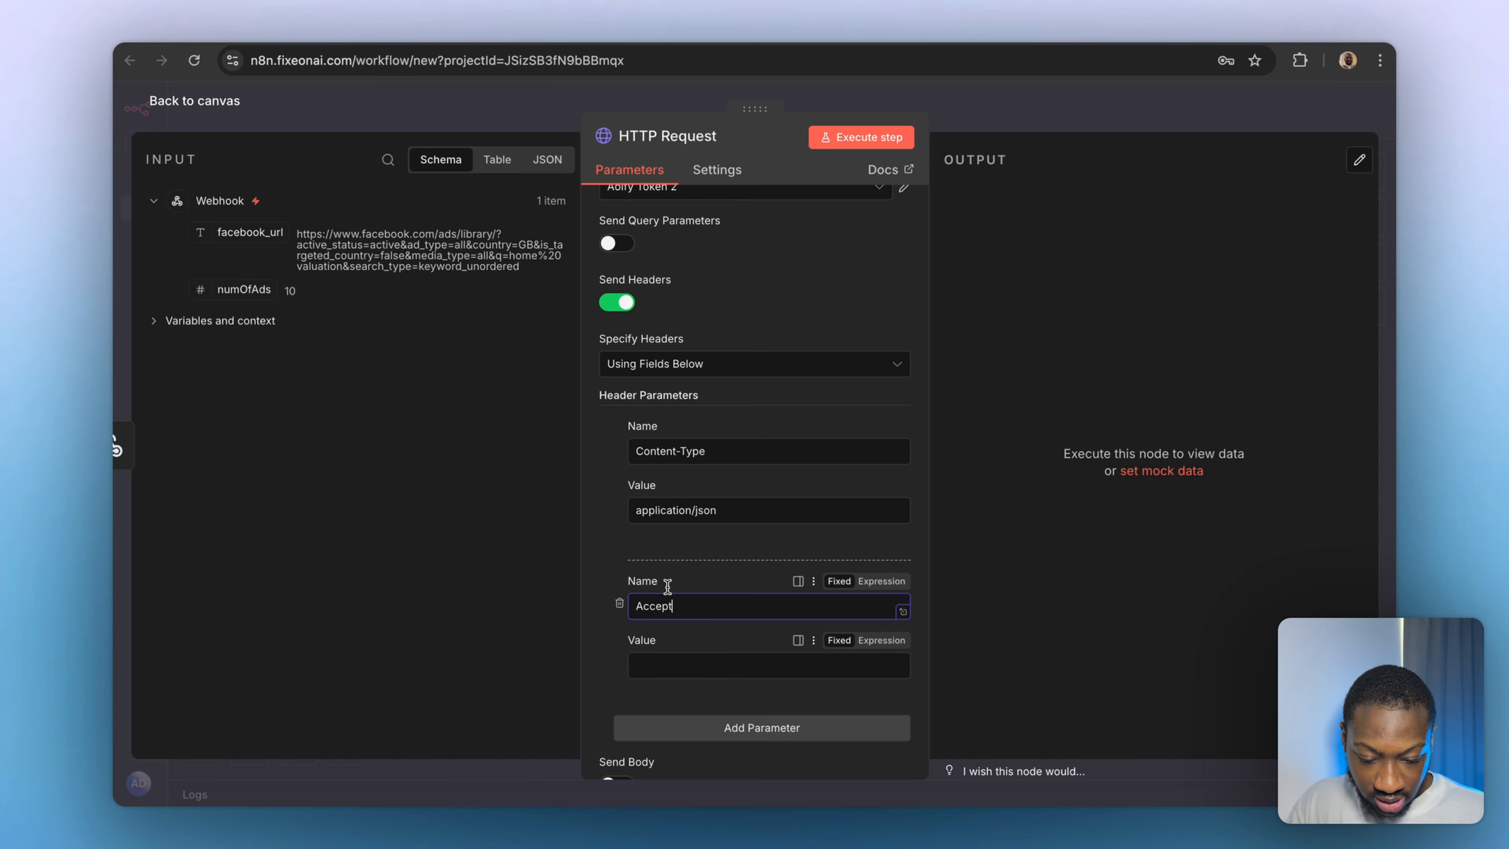
{"action": "left_click", "coordinate": [664, 508]}
{"action": "key", "text": "super+a"}
{"action": "left_click", "coordinate": [663, 663]}
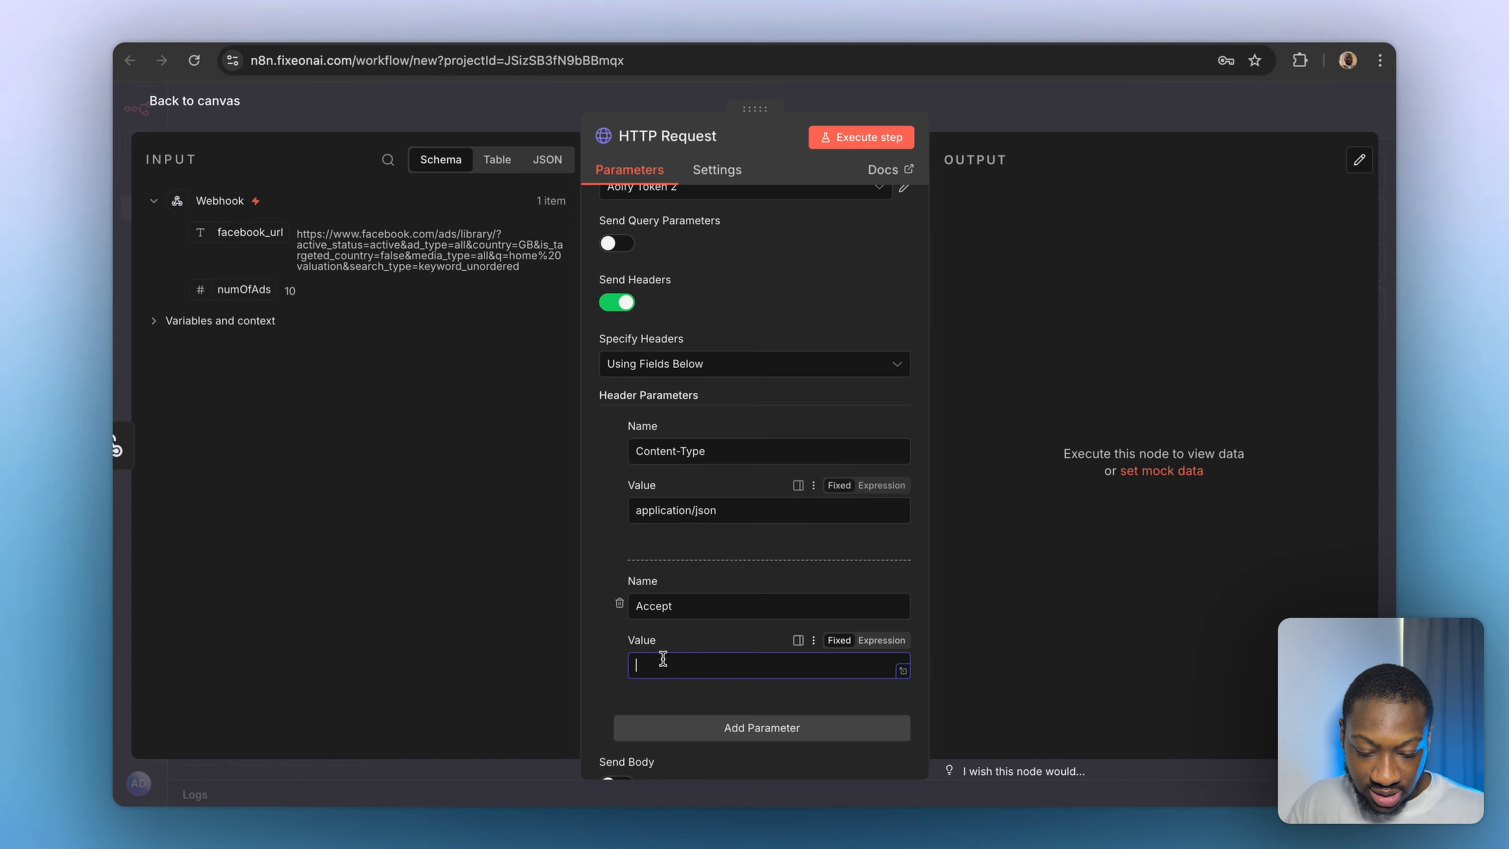
{"action": "key", "text": "ctrl+v"}
{"action": "scroll", "coordinate": [681, 580], "scroll_direction": "down", "scroll_amount": 2}
{"action": "scroll", "coordinate": [681, 579], "scroll_direction": "down", "scroll_amount": 2}
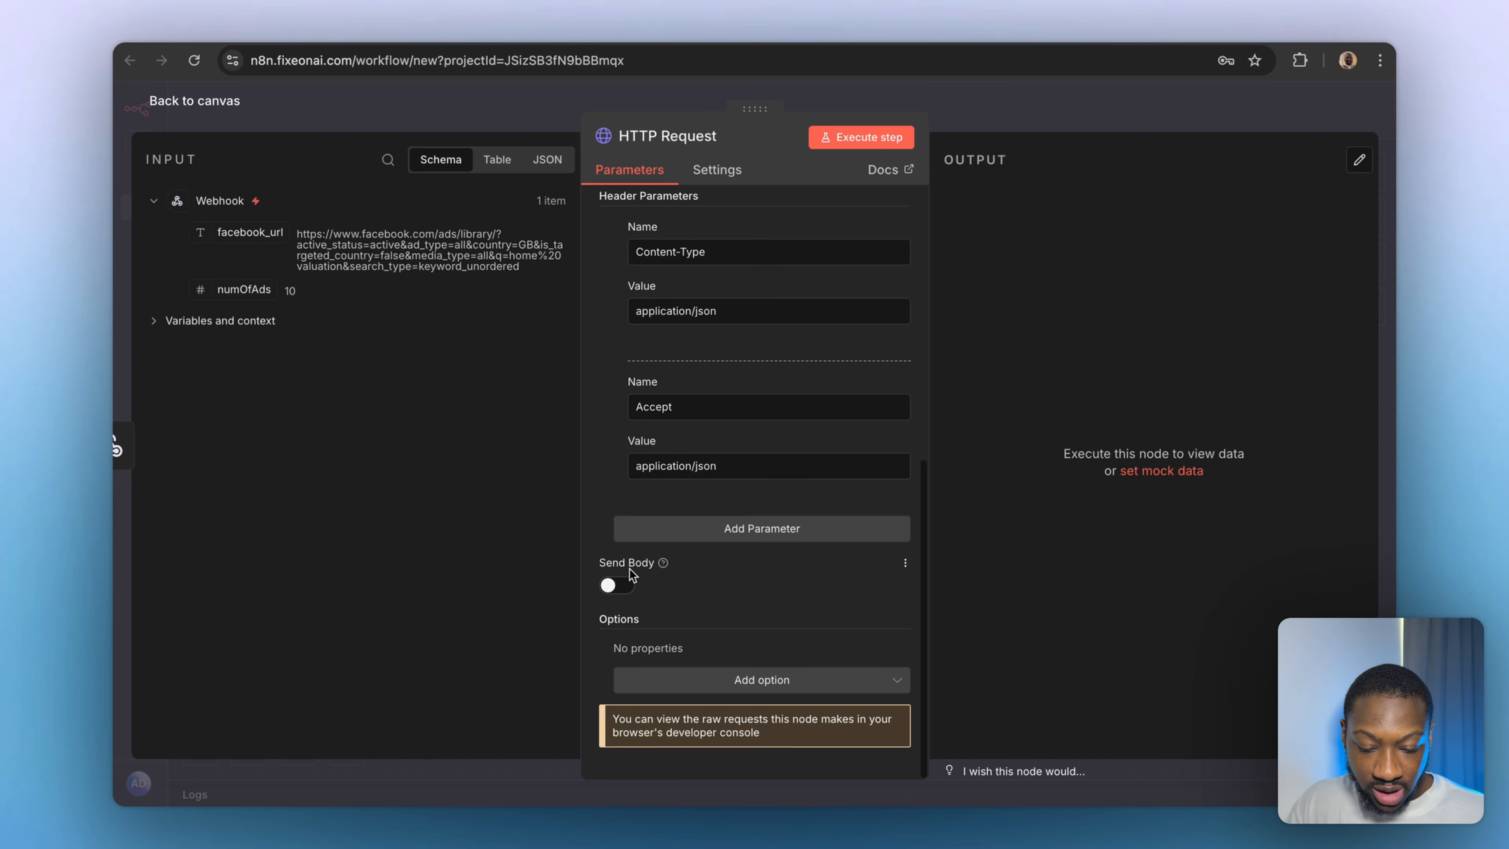
Enable Send Body on the HTTP Request node and specify the JSON body with the "Using JSON" option.
{"action": "left_click", "coordinate": [621, 582]}
{"action": "scroll", "coordinate": [683, 588], "scroll_direction": "down", "scroll_amount": 2}
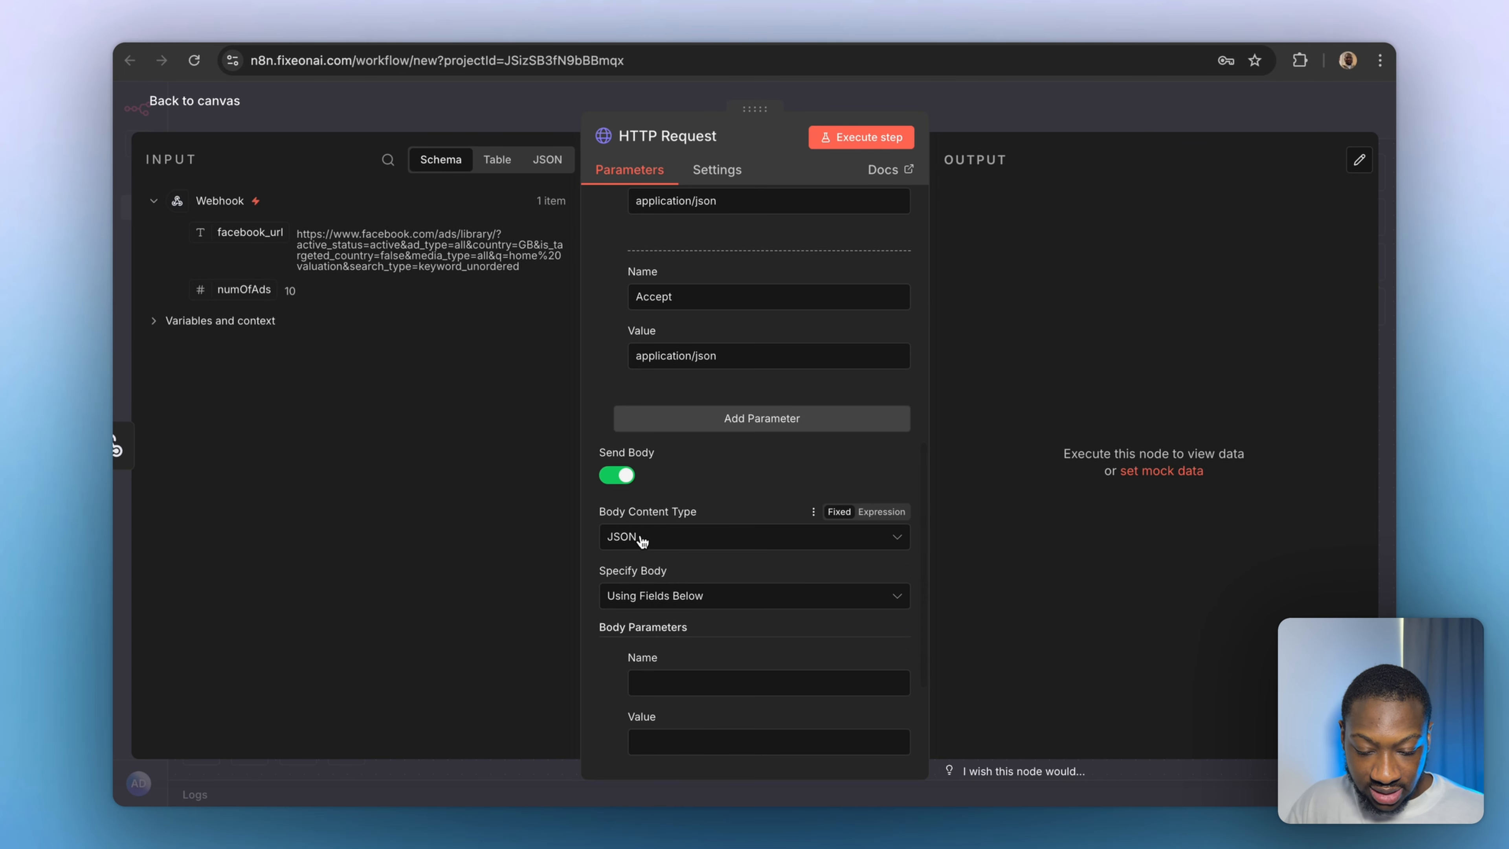
{"action": "left_click", "coordinate": [653, 596]}
{"action": "left_click", "coordinate": [707, 657]}
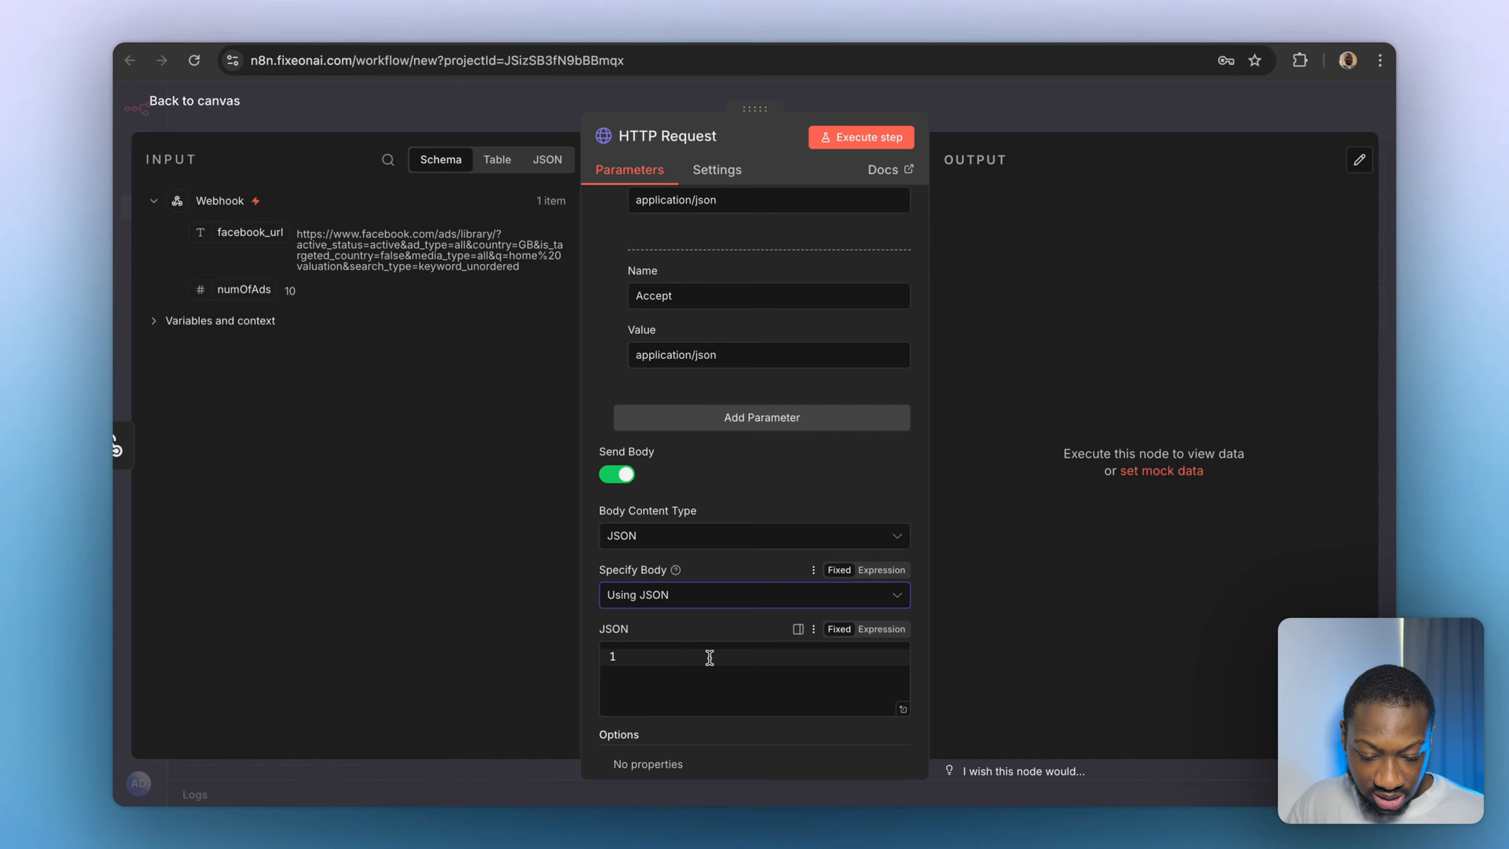
{"action": "scroll", "coordinate": [710, 657], "scroll_direction": "down", "scroll_amount": 2}
Switch to the Apify actor page, close the API dialog, and remove the facebook.com/ZapierApp entry from the input URLs.
{"action": "left_click", "coordinate": [931, 36]}
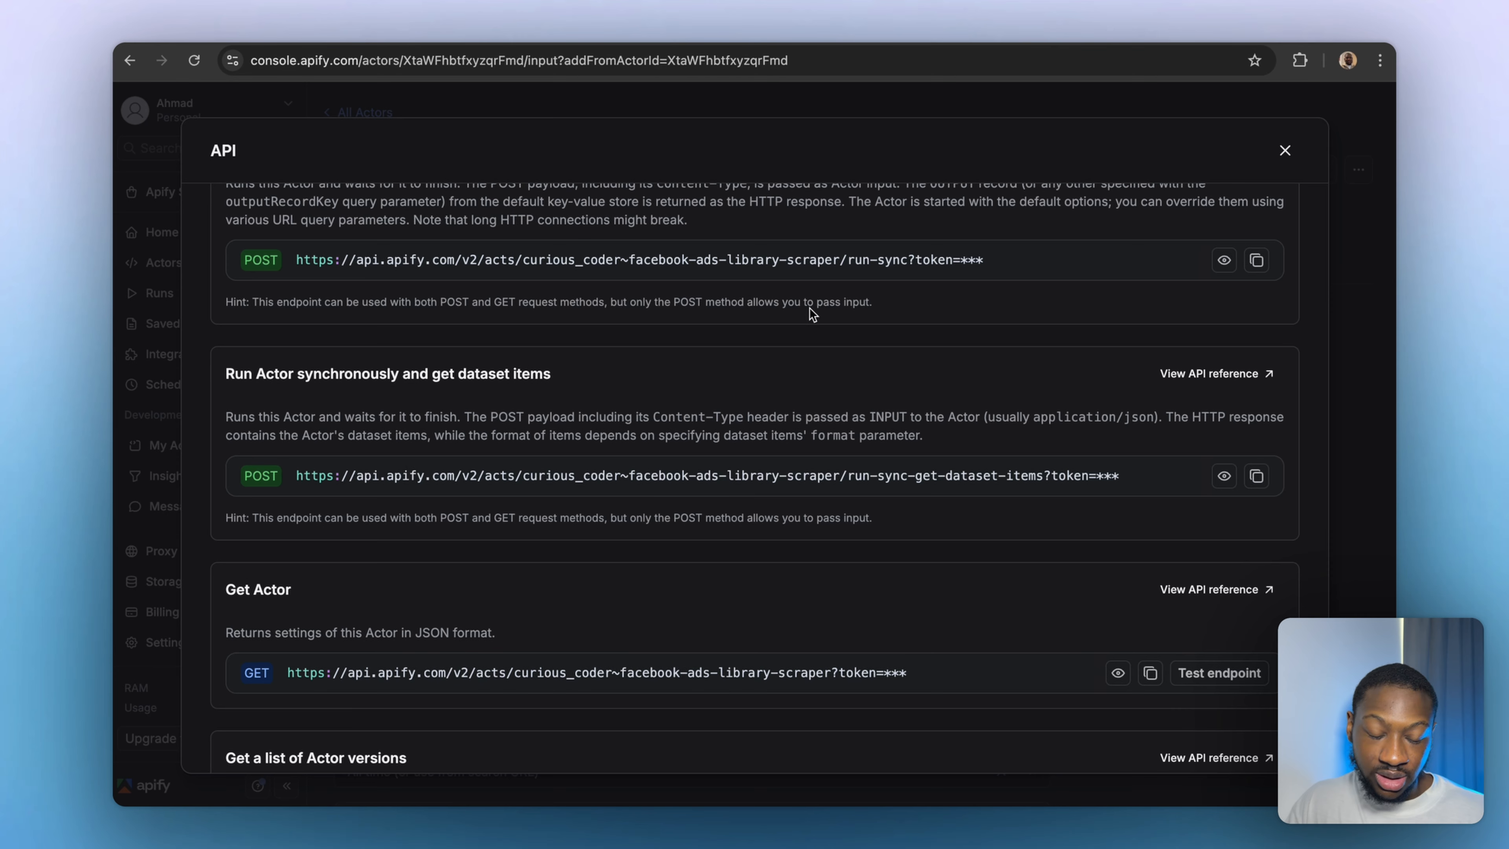
{"action": "left_click", "coordinate": [1284, 151]}
{"action": "scroll", "coordinate": [862, 370], "scroll_direction": "down", "scroll_amount": 2}
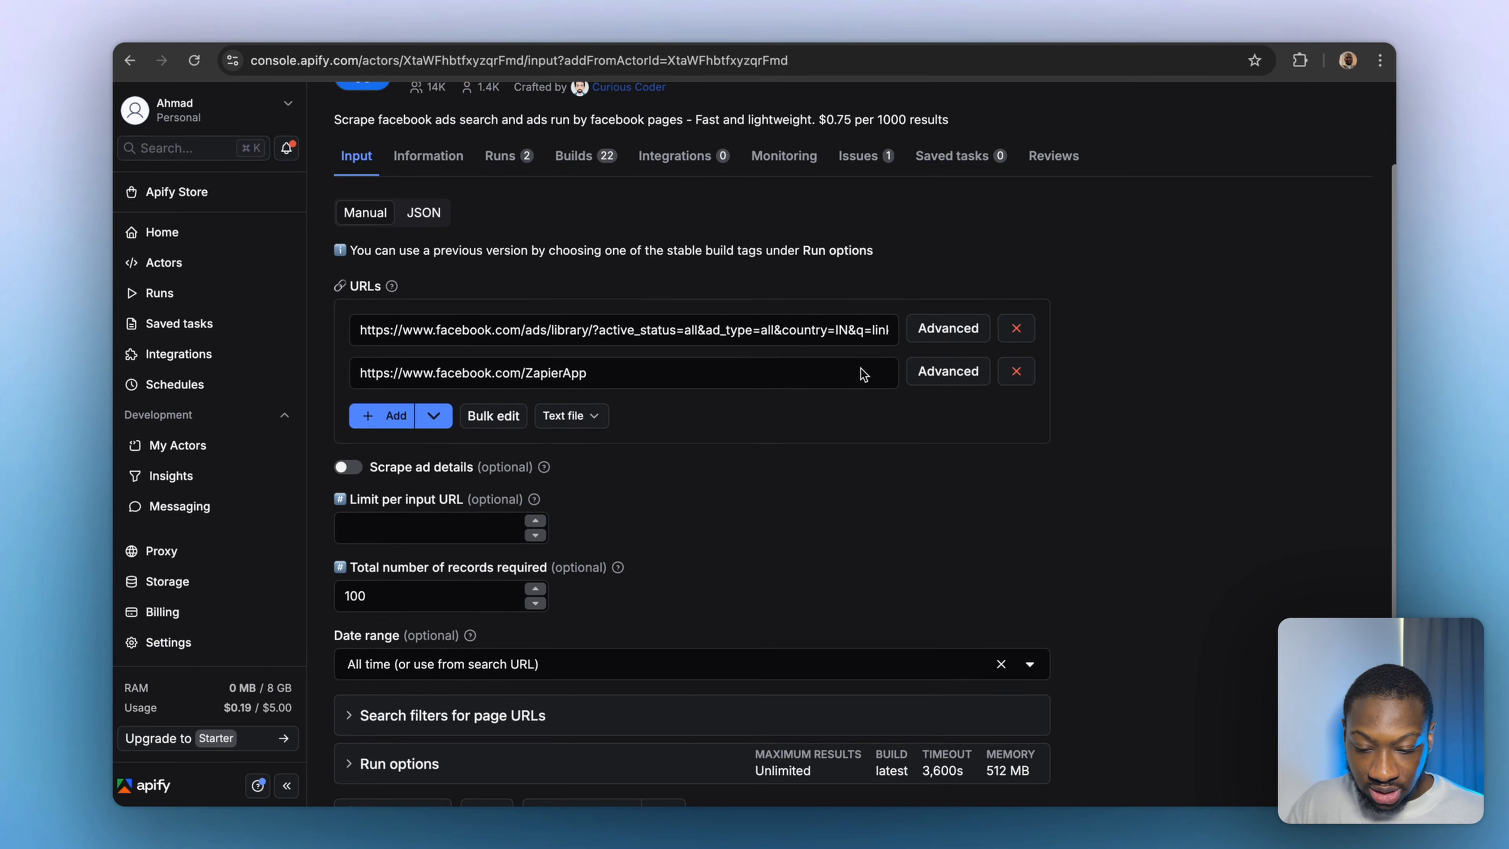
{"action": "left_click", "coordinate": [1016, 370]}
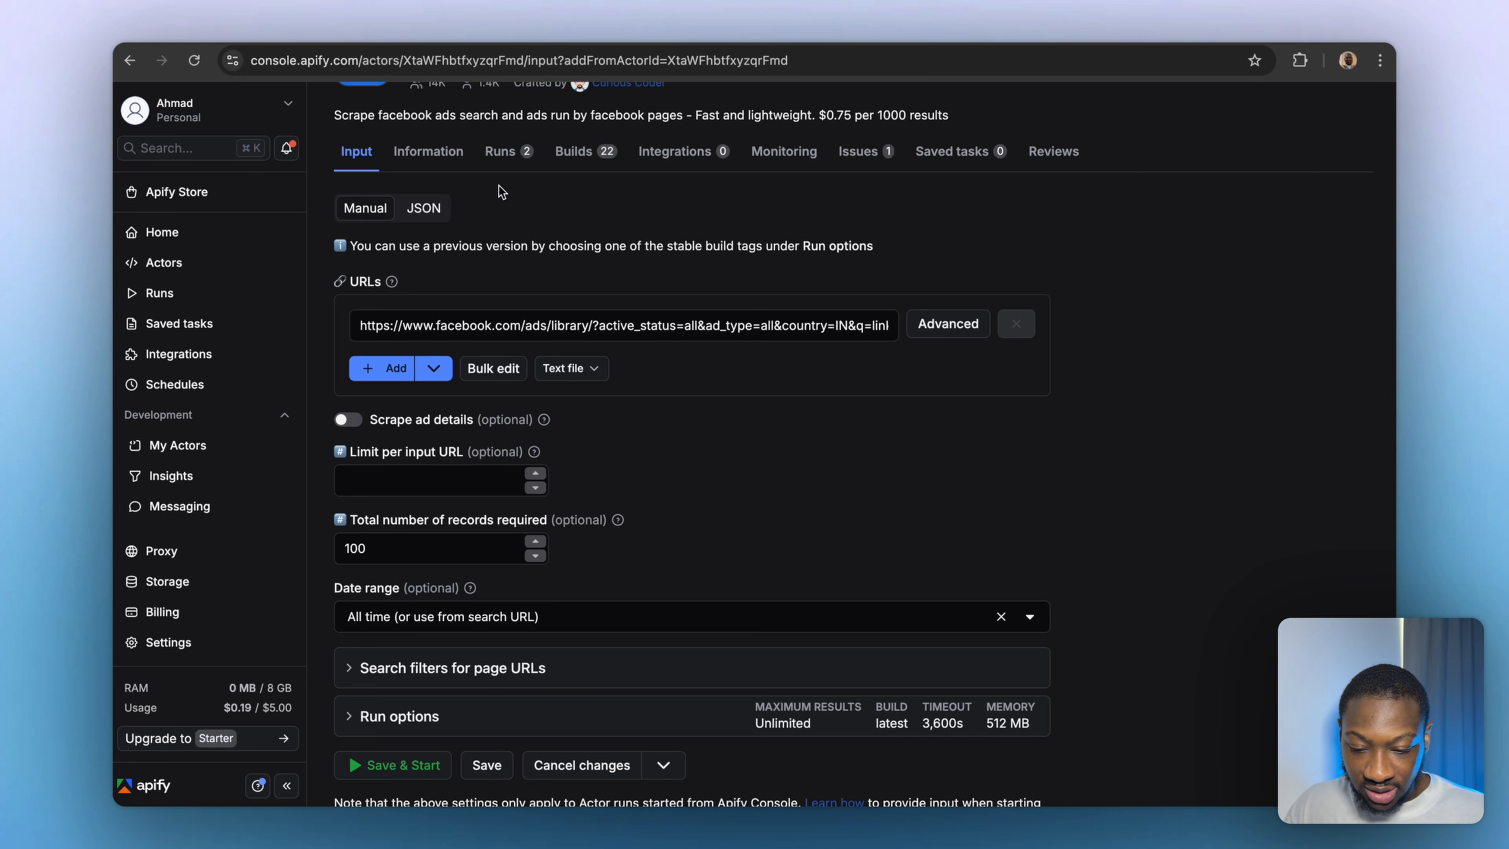
Check the actor's input JSON, and in the manual form set Limit per input URL to 10 and clear Total number of records required.
{"action": "left_click", "coordinate": [423, 207]}
{"action": "mouse_move", "coordinate": [514, 430]}
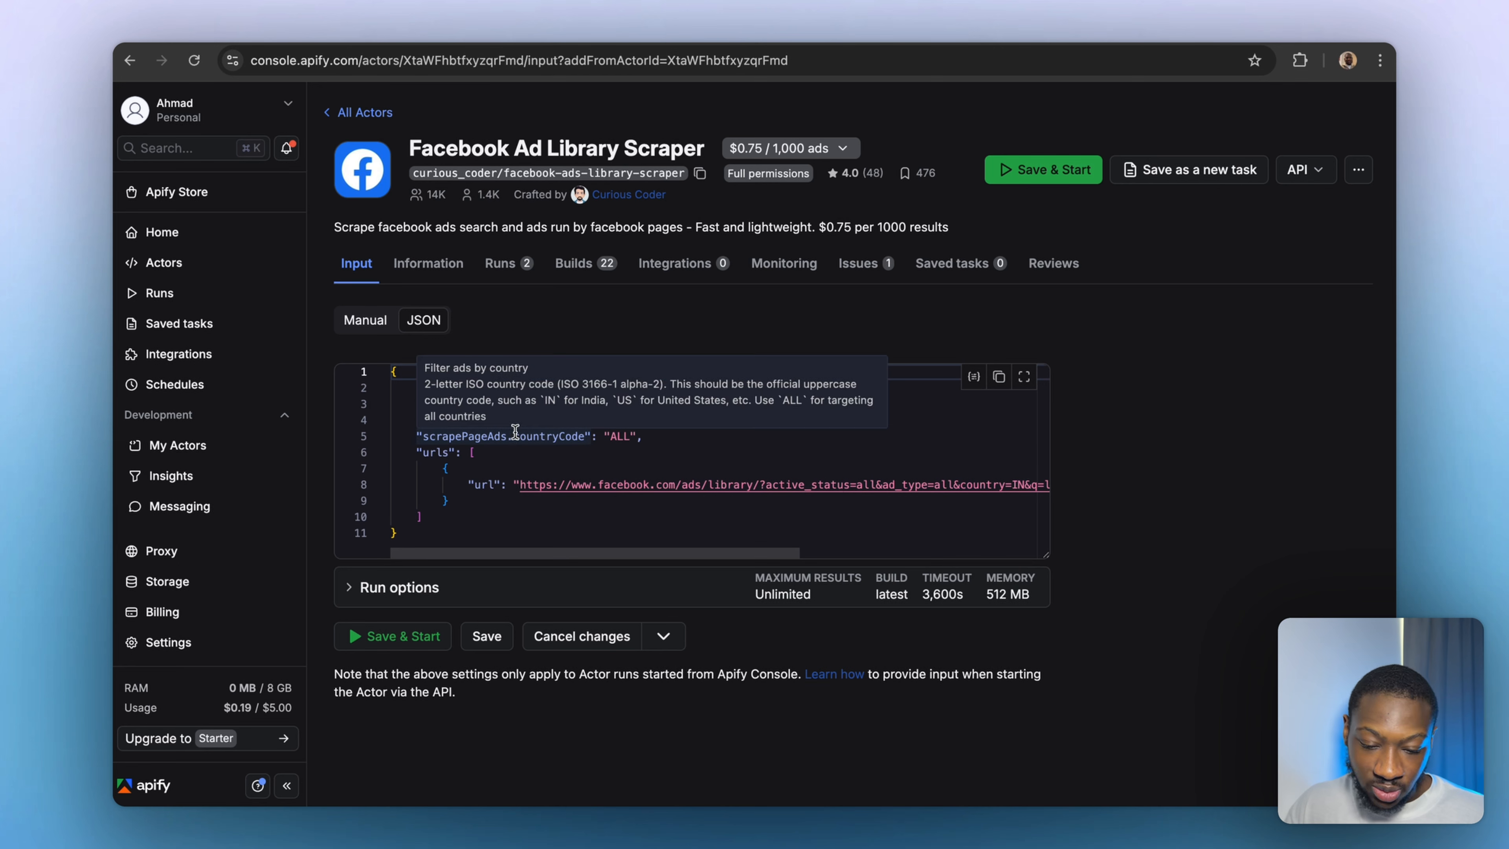
{"action": "left_click", "coordinate": [367, 319]}
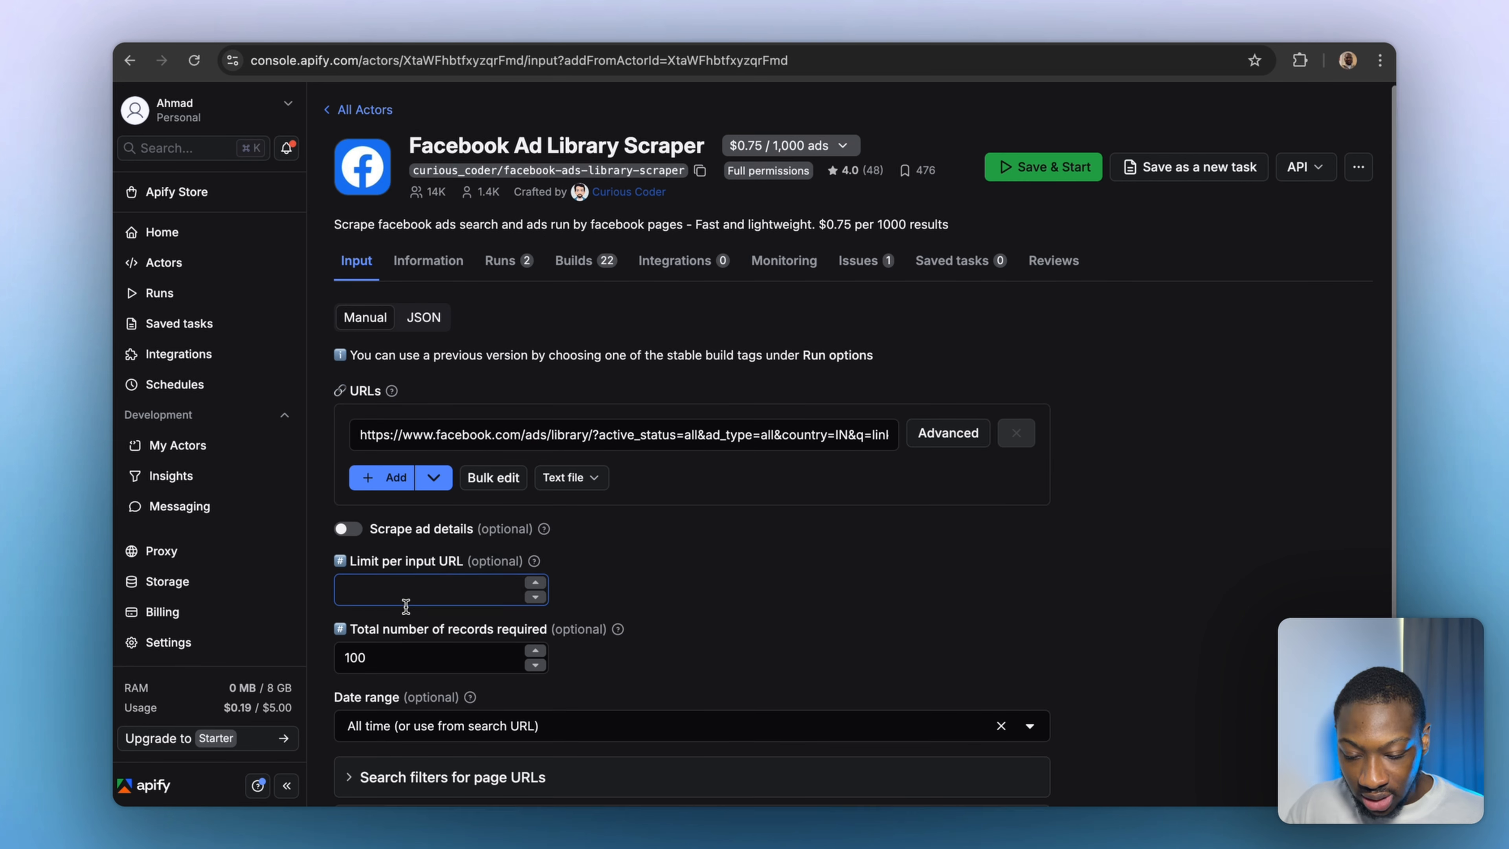
{"action": "scroll", "coordinate": [368, 594], "scroll_direction": "down", "scroll_amount": 2}
{"action": "left_click", "coordinate": [368, 519]}
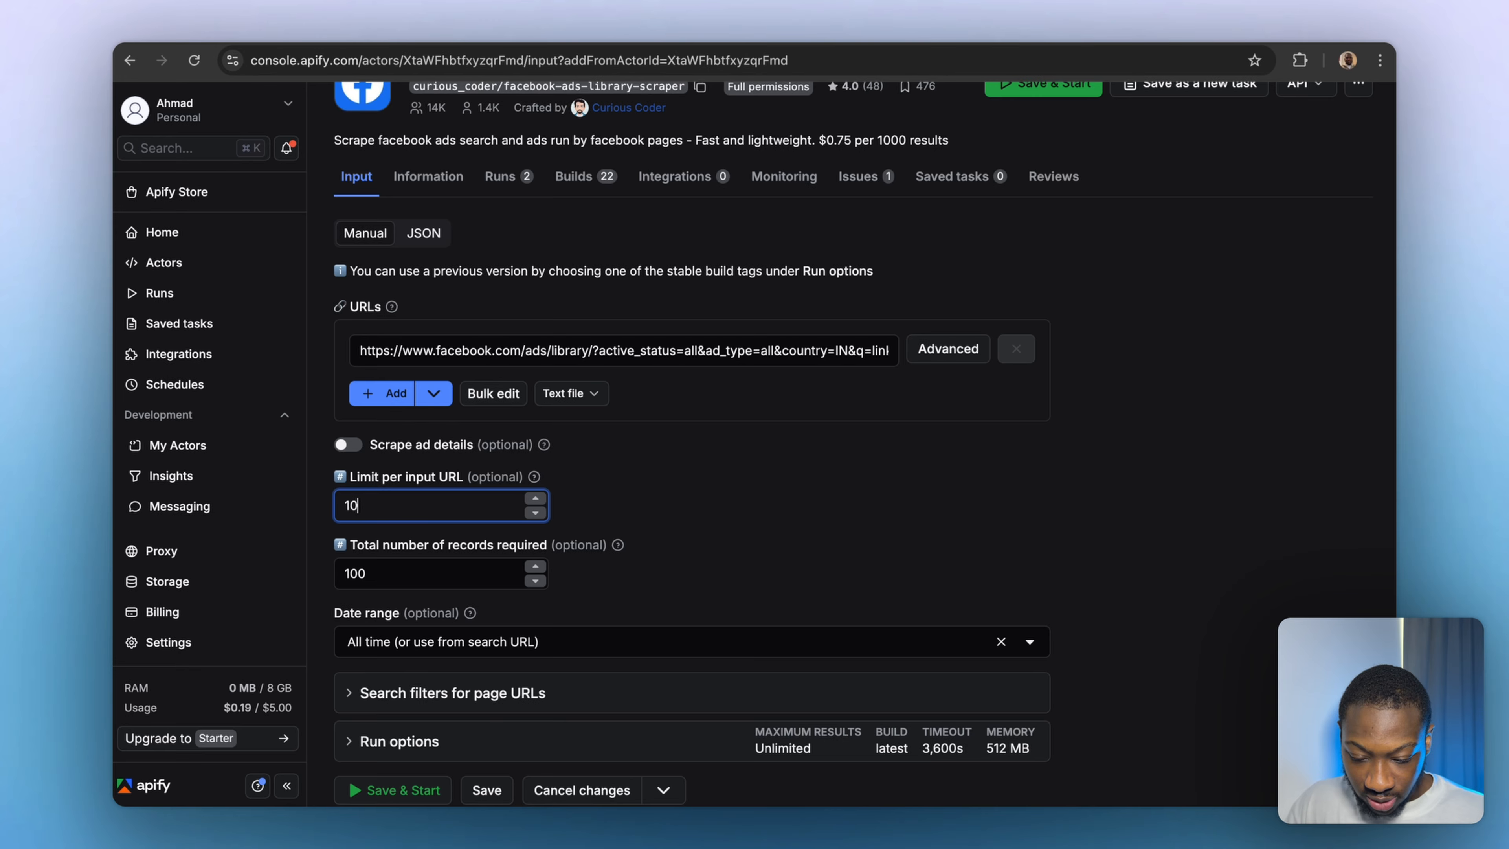
{"action": "type", "text": "10"}
{"action": "left_click", "coordinate": [628, 503]}
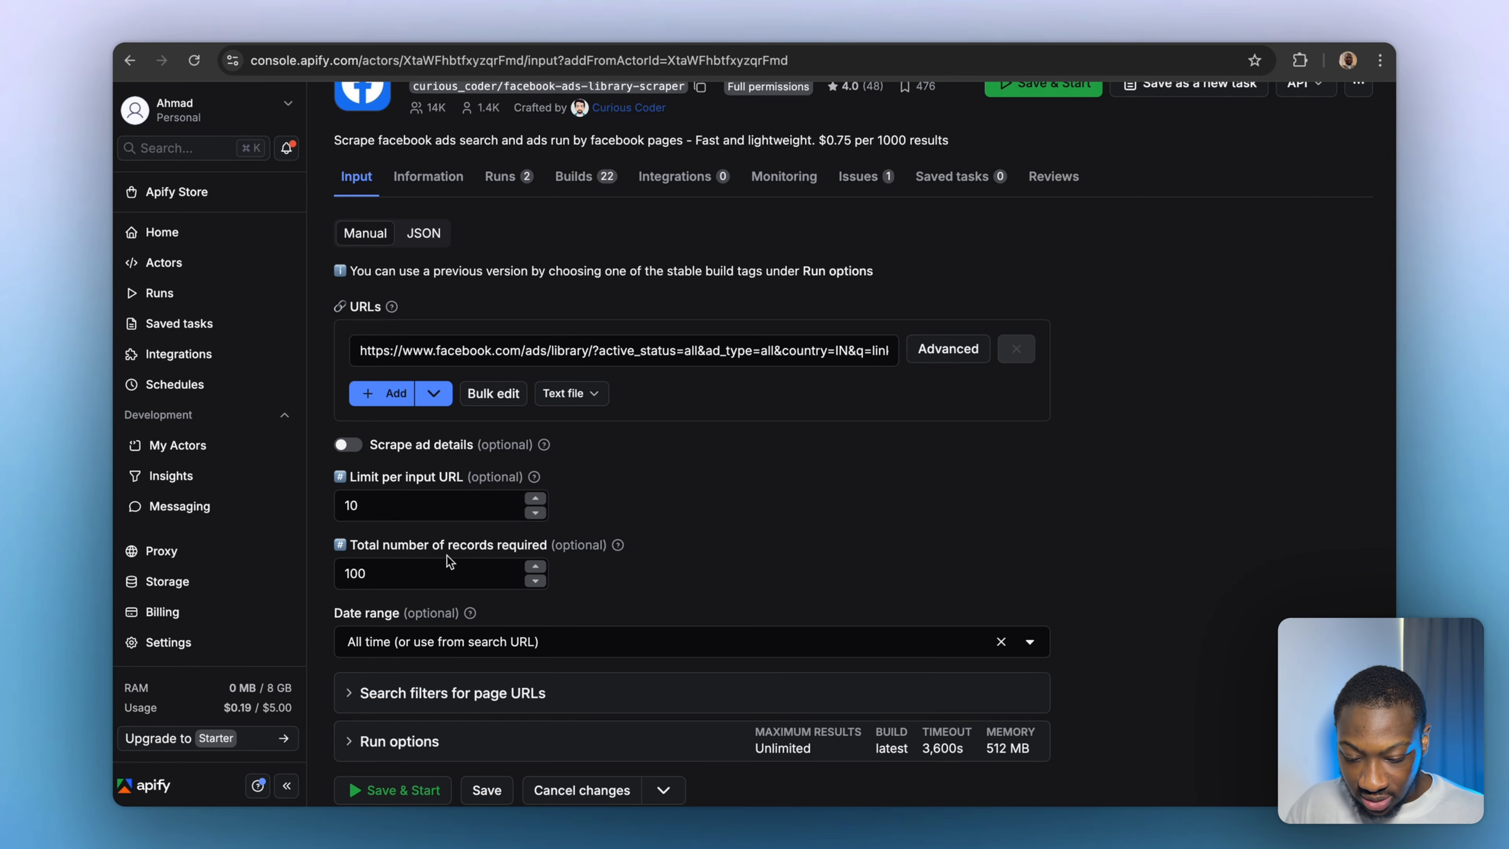
{"action": "left_click", "coordinate": [427, 570]}
{"action": "key", "text": "BackSpace"}
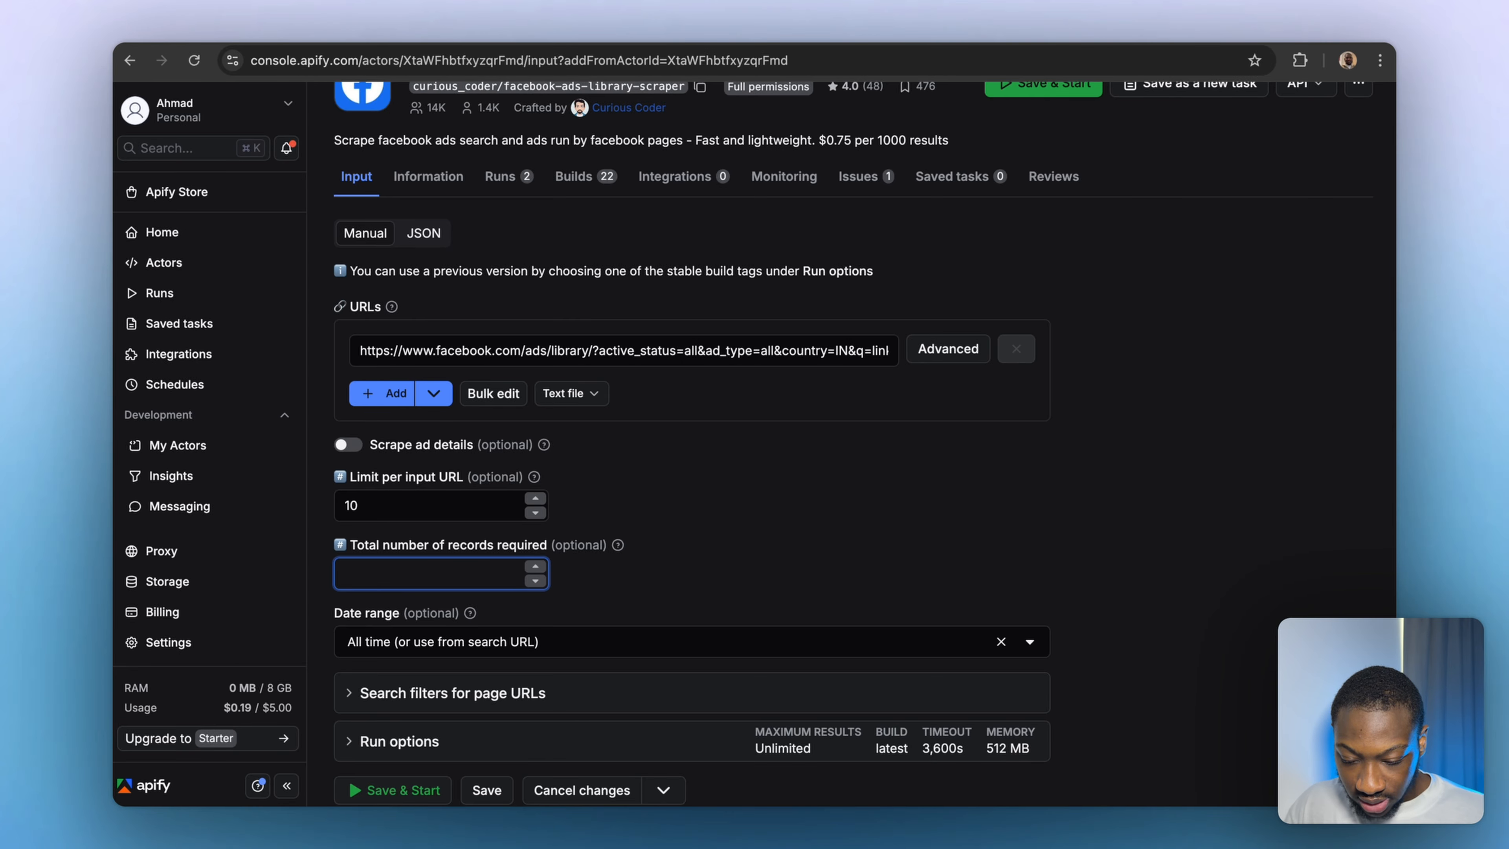
{"action": "left_click", "coordinate": [689, 534]}
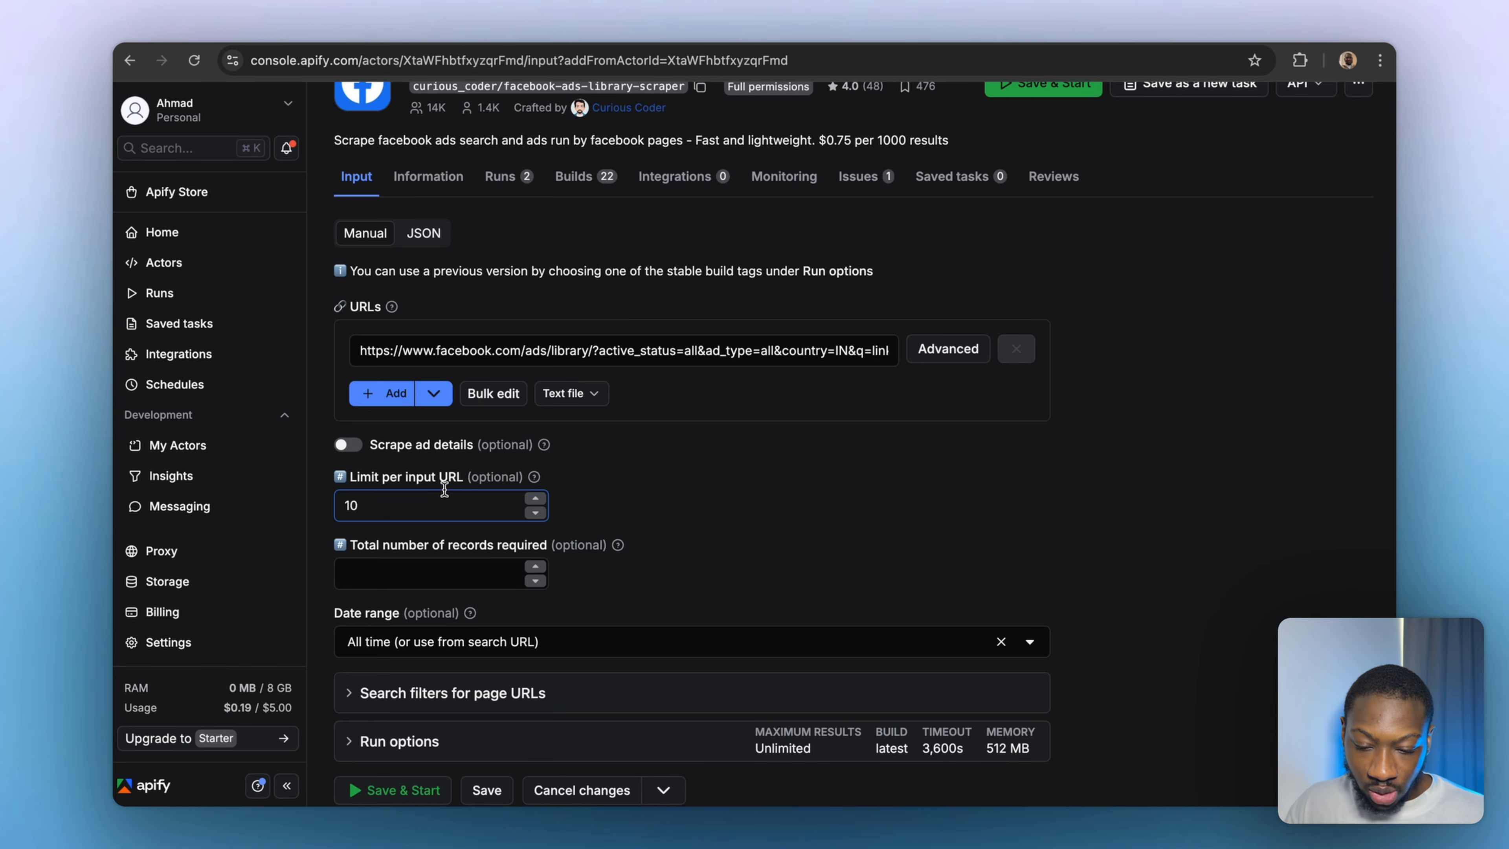
Copy the actor's input as JSON and paste it into the JSON body of the HTTP Request node in n8n.
{"action": "left_click", "coordinate": [423, 233]}
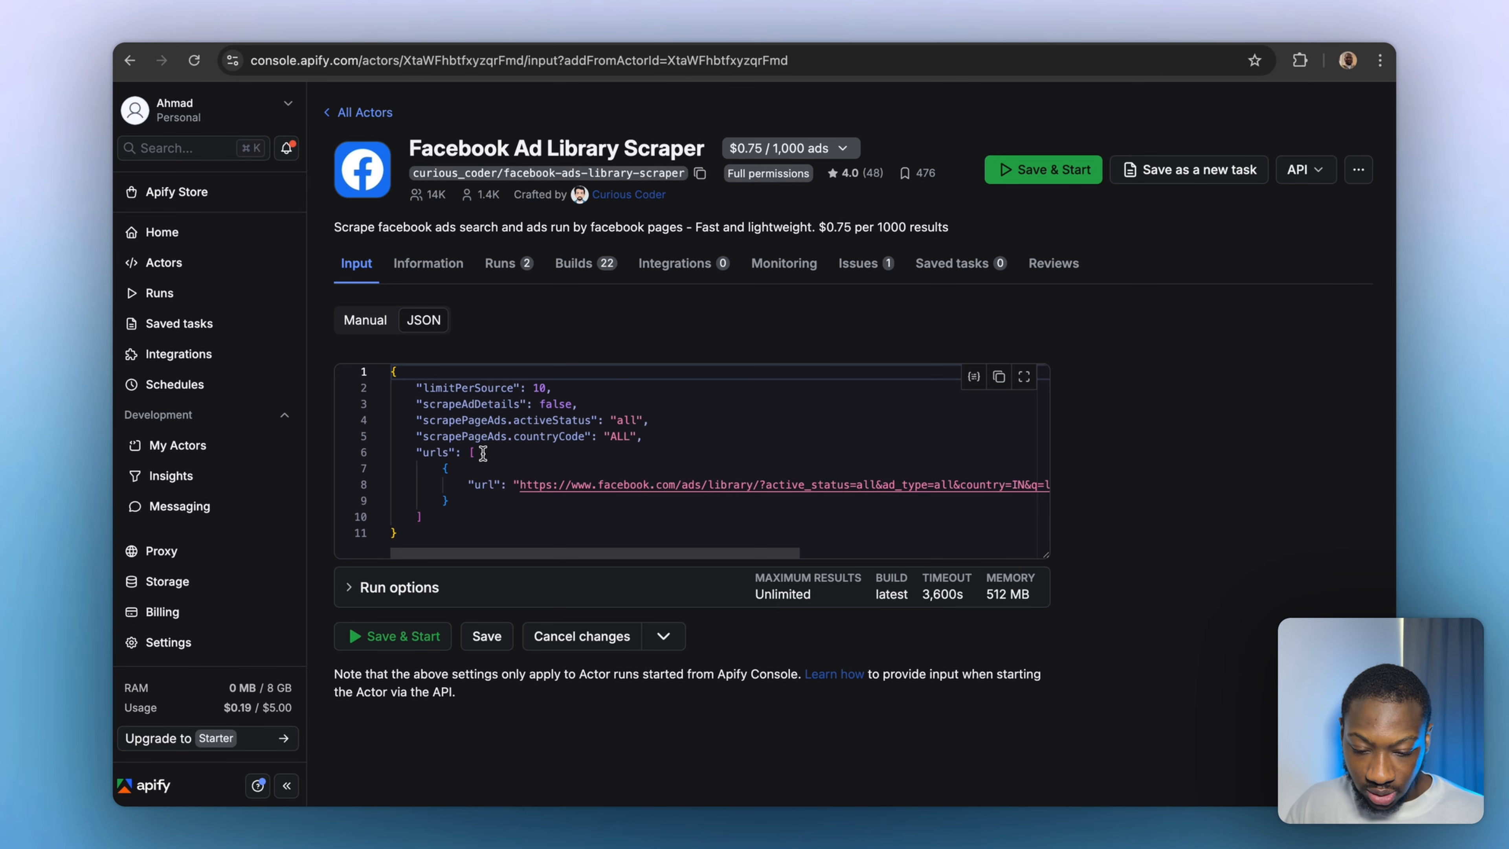
{"action": "left_click", "coordinate": [1001, 381]}
{"action": "left_click", "coordinate": [647, 30]}
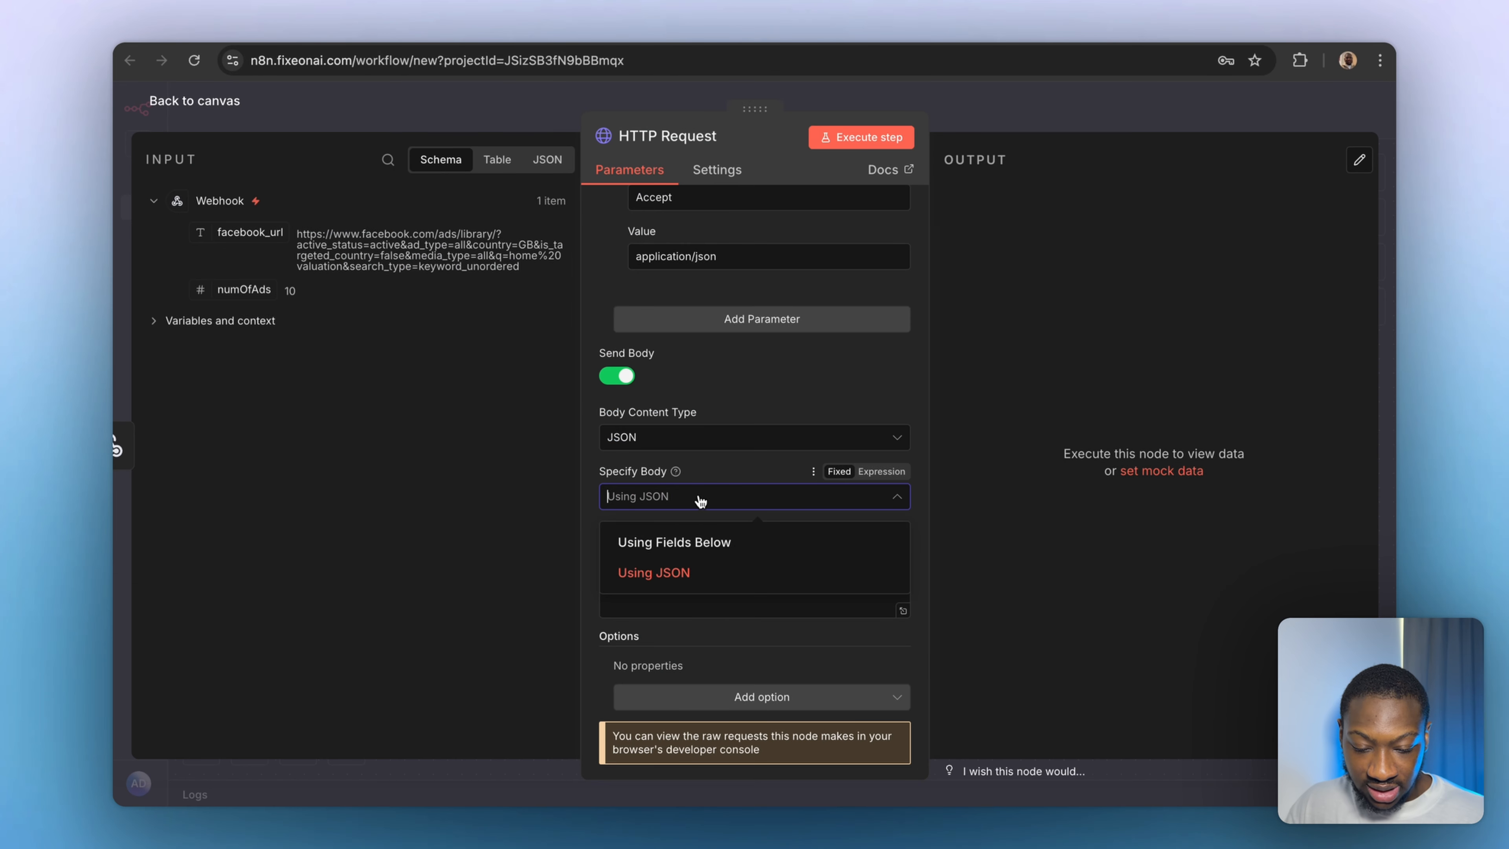
{"action": "left_click", "coordinate": [674, 453]}
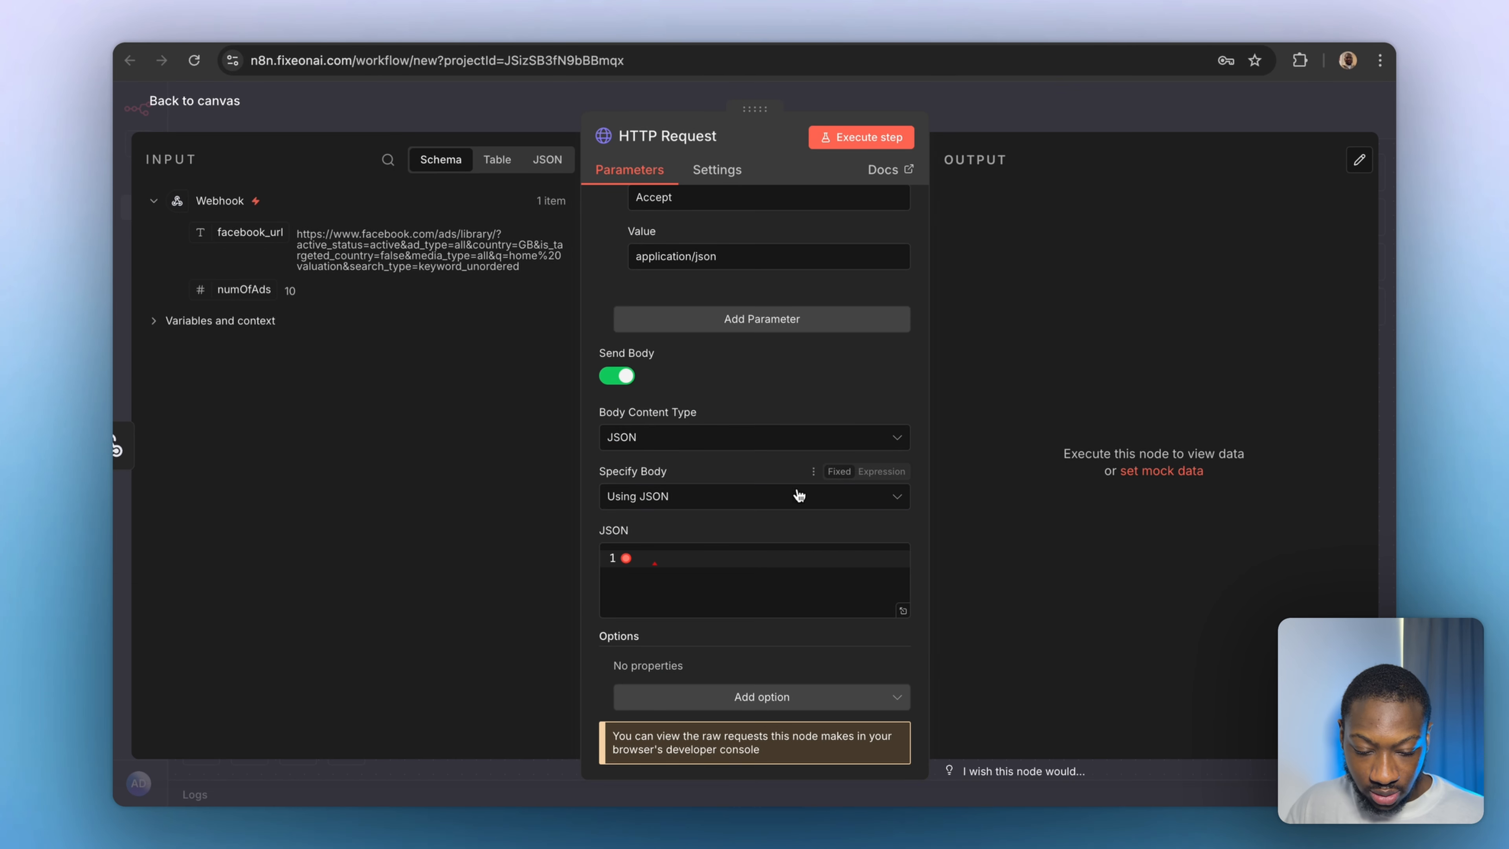
{"action": "left_click", "coordinate": [899, 610]}
{"action": "left_click", "coordinate": [657, 378]}
{"action": "key", "text": "super+v"}
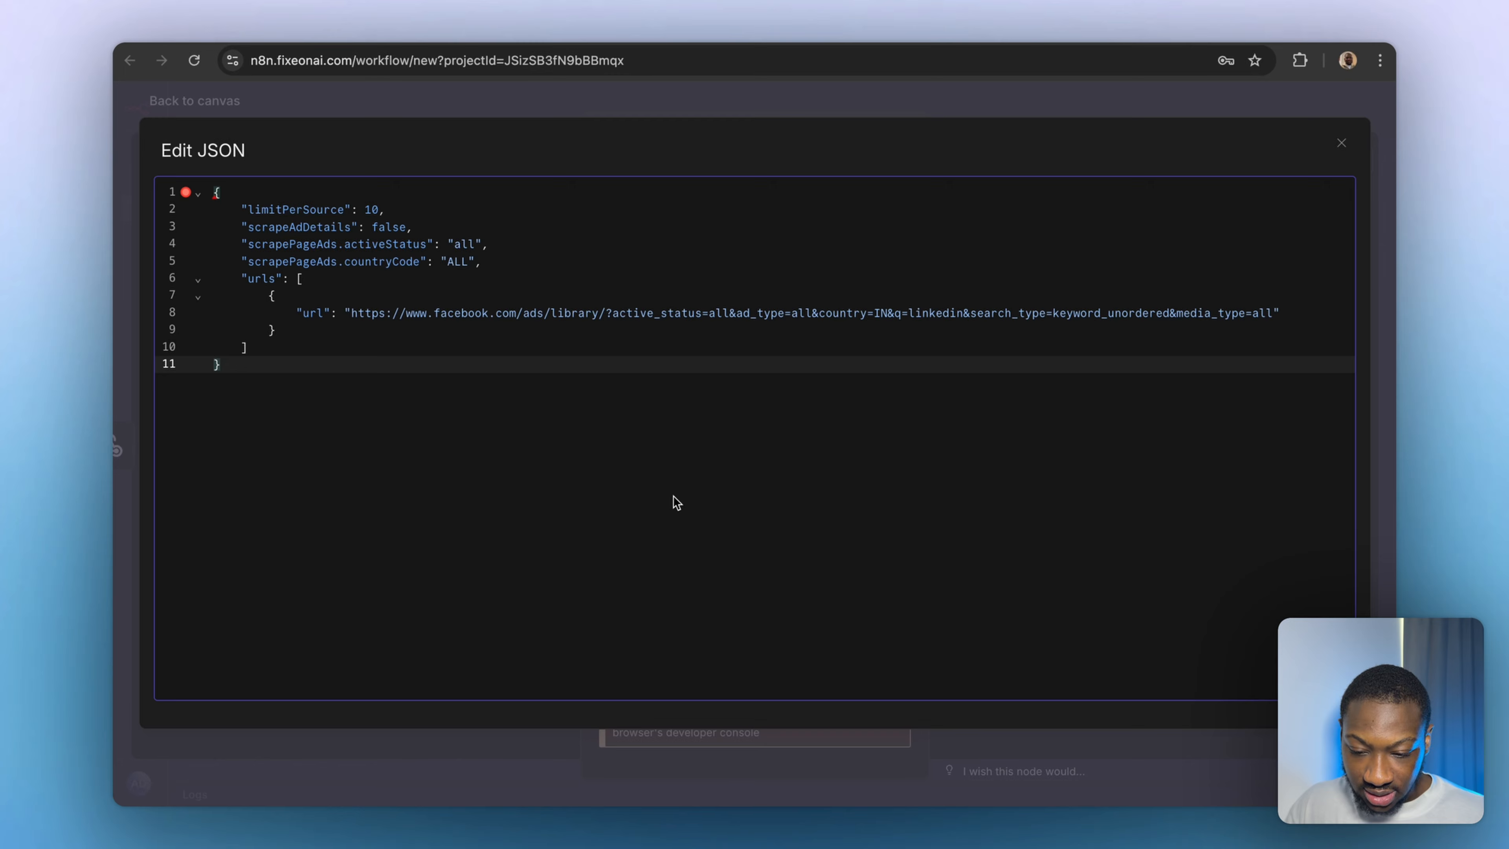
{"action": "left_click", "coordinate": [1341, 142]}
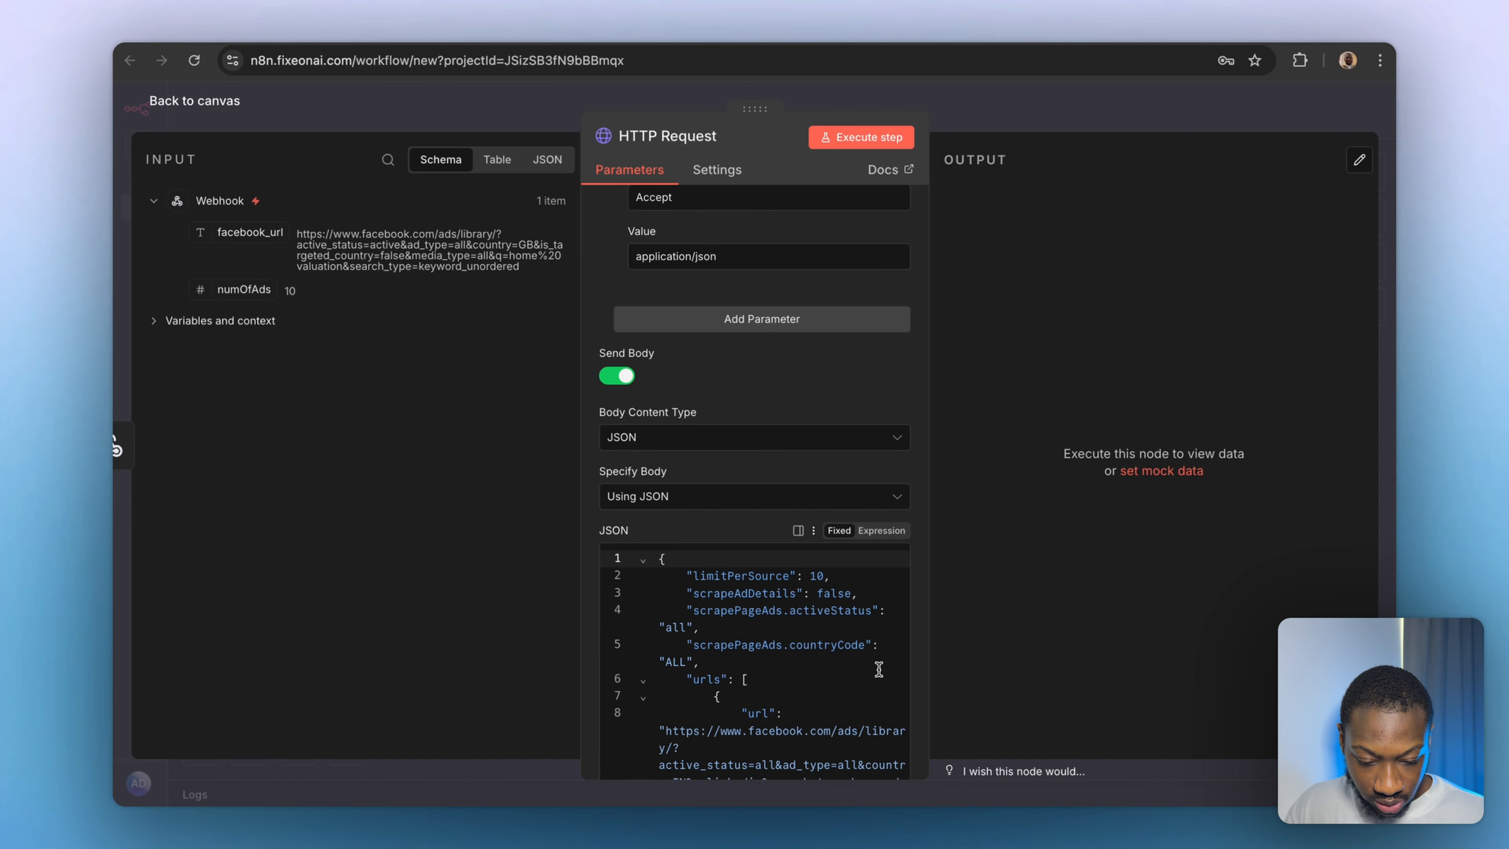
Turn the JSON body into an expression and replace the hard-coded "url" value with the webhook's facebook_url field, {{ $json.facebook_url }}.
{"action": "scroll", "coordinate": [866, 573], "scroll_direction": "down", "scroll_amount": 2}
{"action": "left_click", "coordinate": [881, 530]}
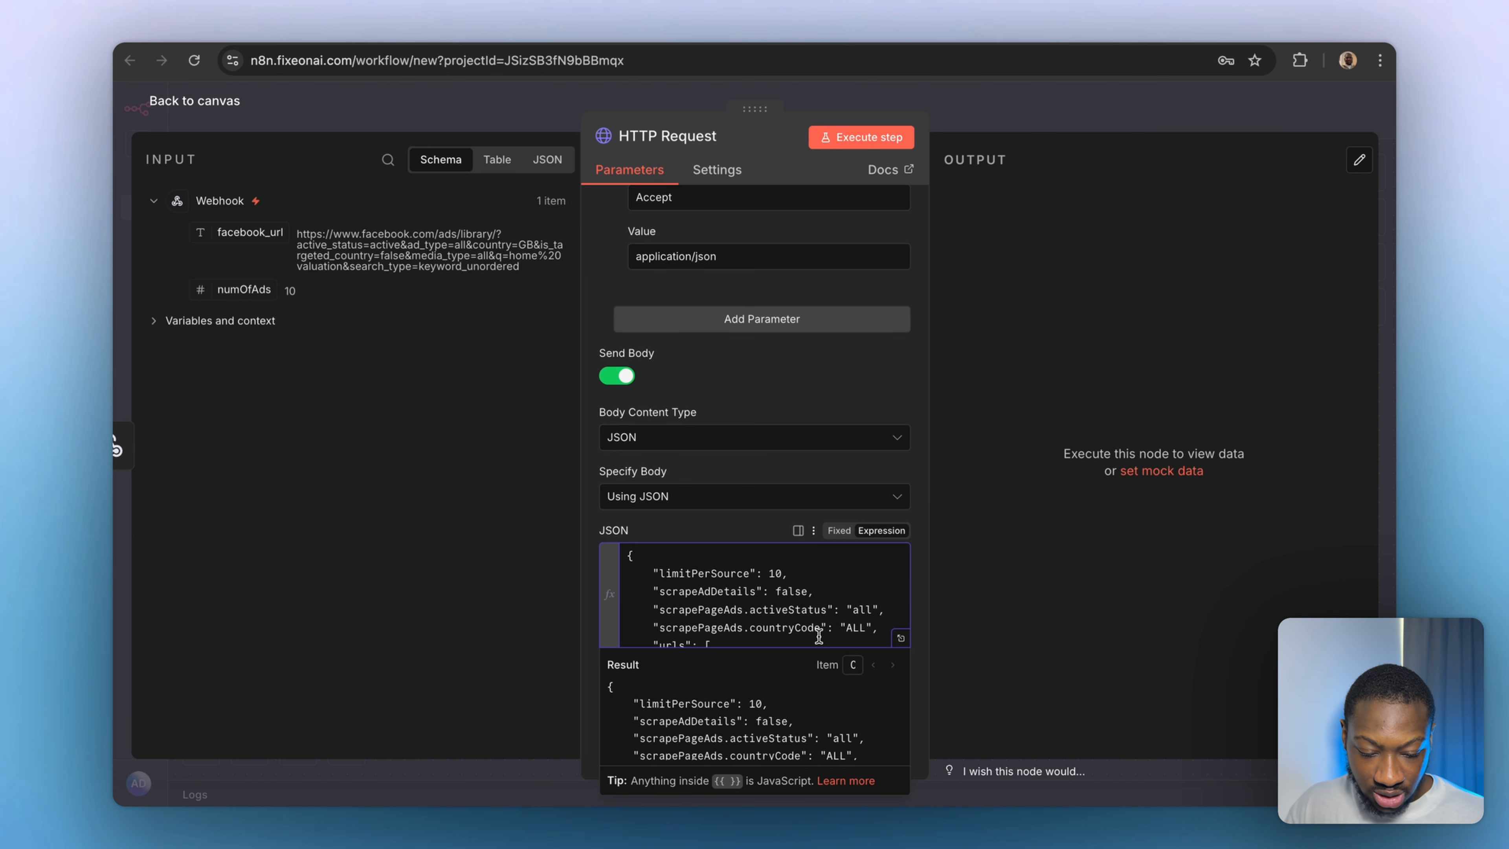
{"action": "left_click", "coordinate": [892, 636]}
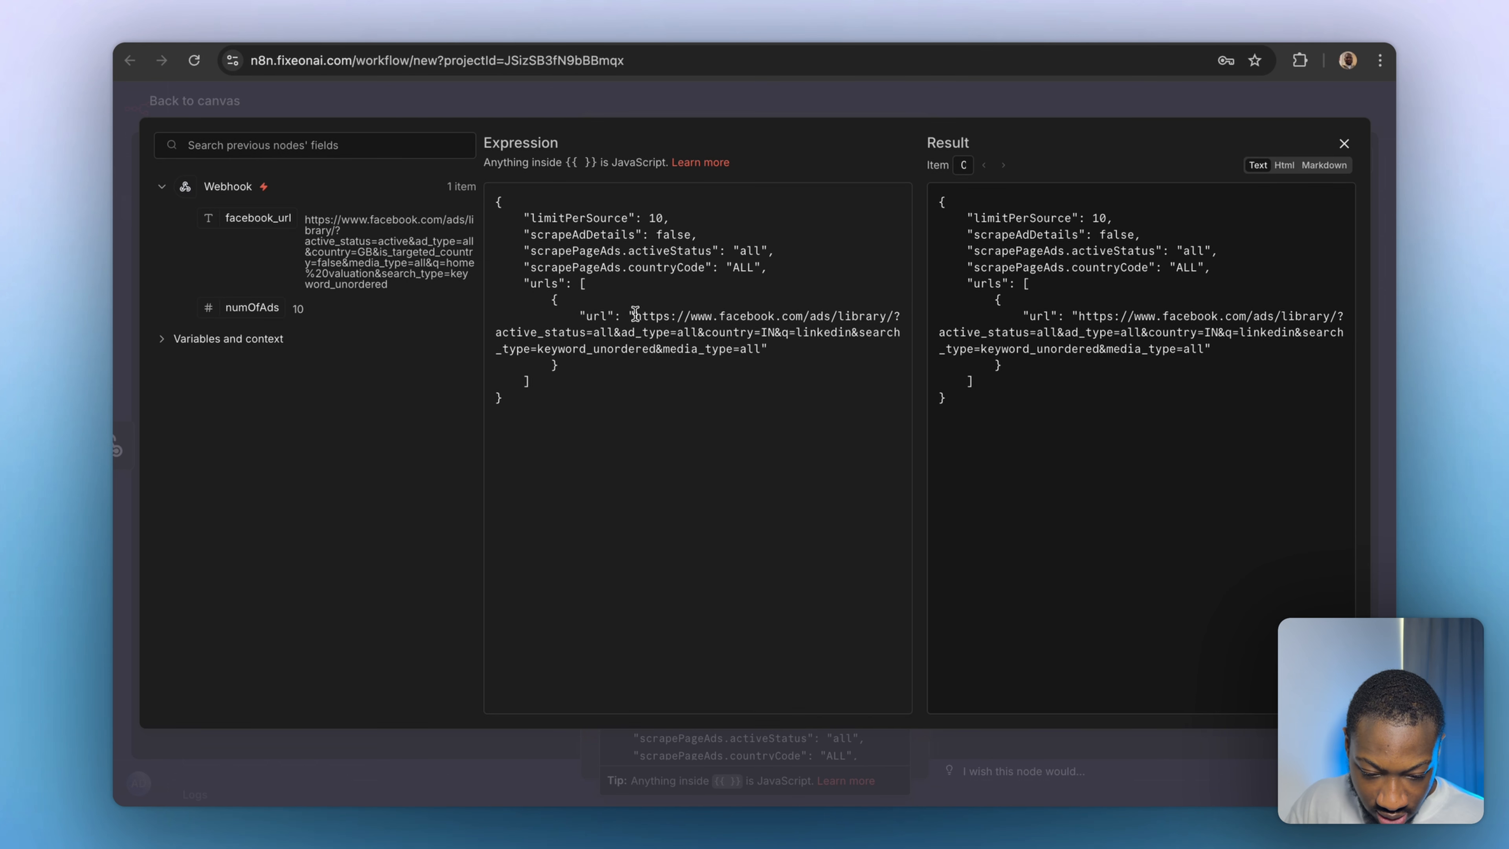
{"action": "left_click_drag", "start_coordinate": [635, 313], "coordinate": [761, 342]}
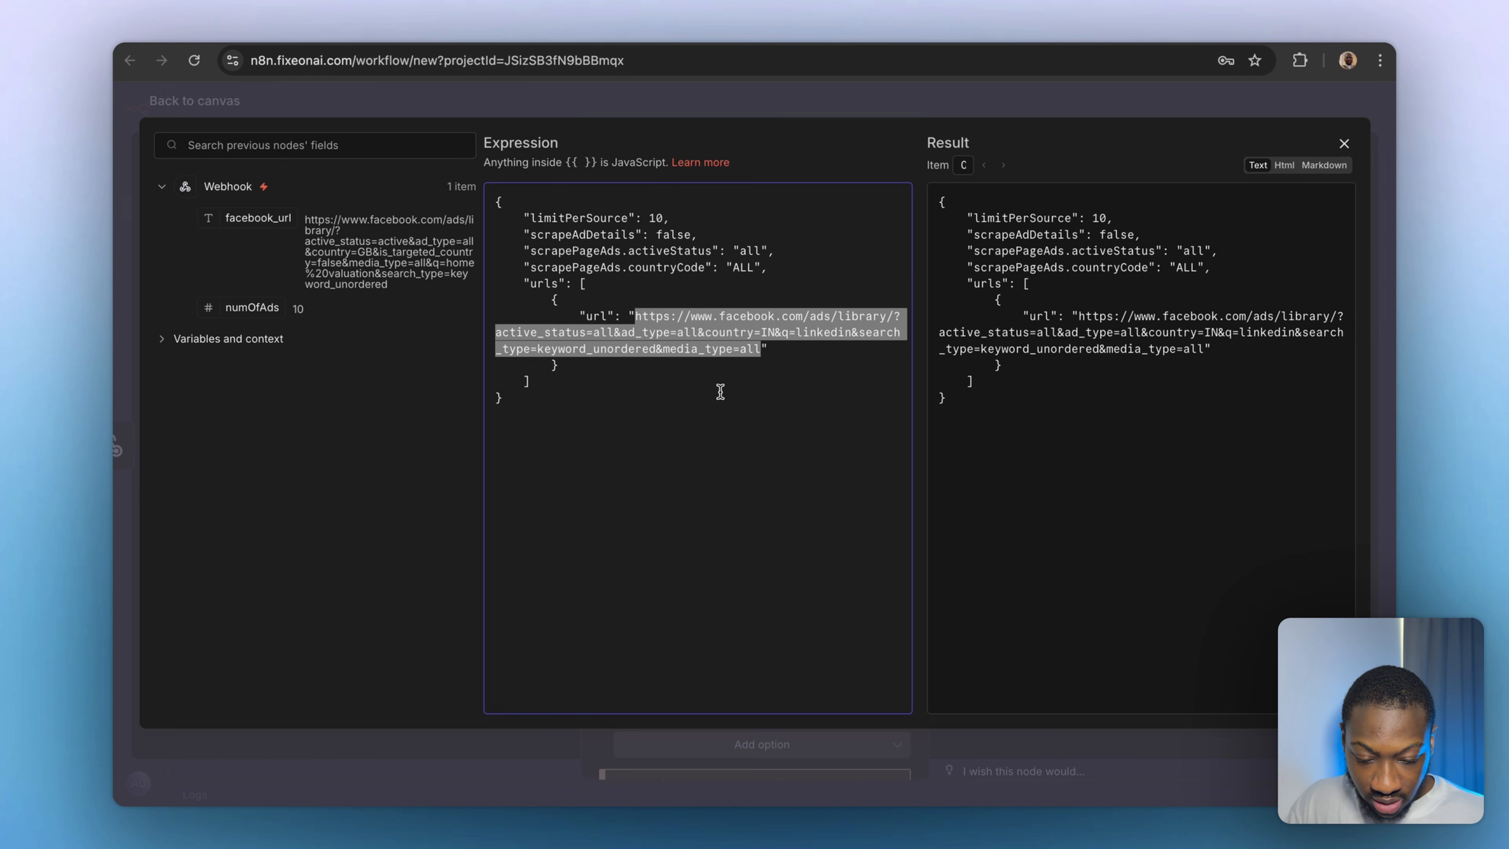
{"action": "key", "text": "BackSpace"}
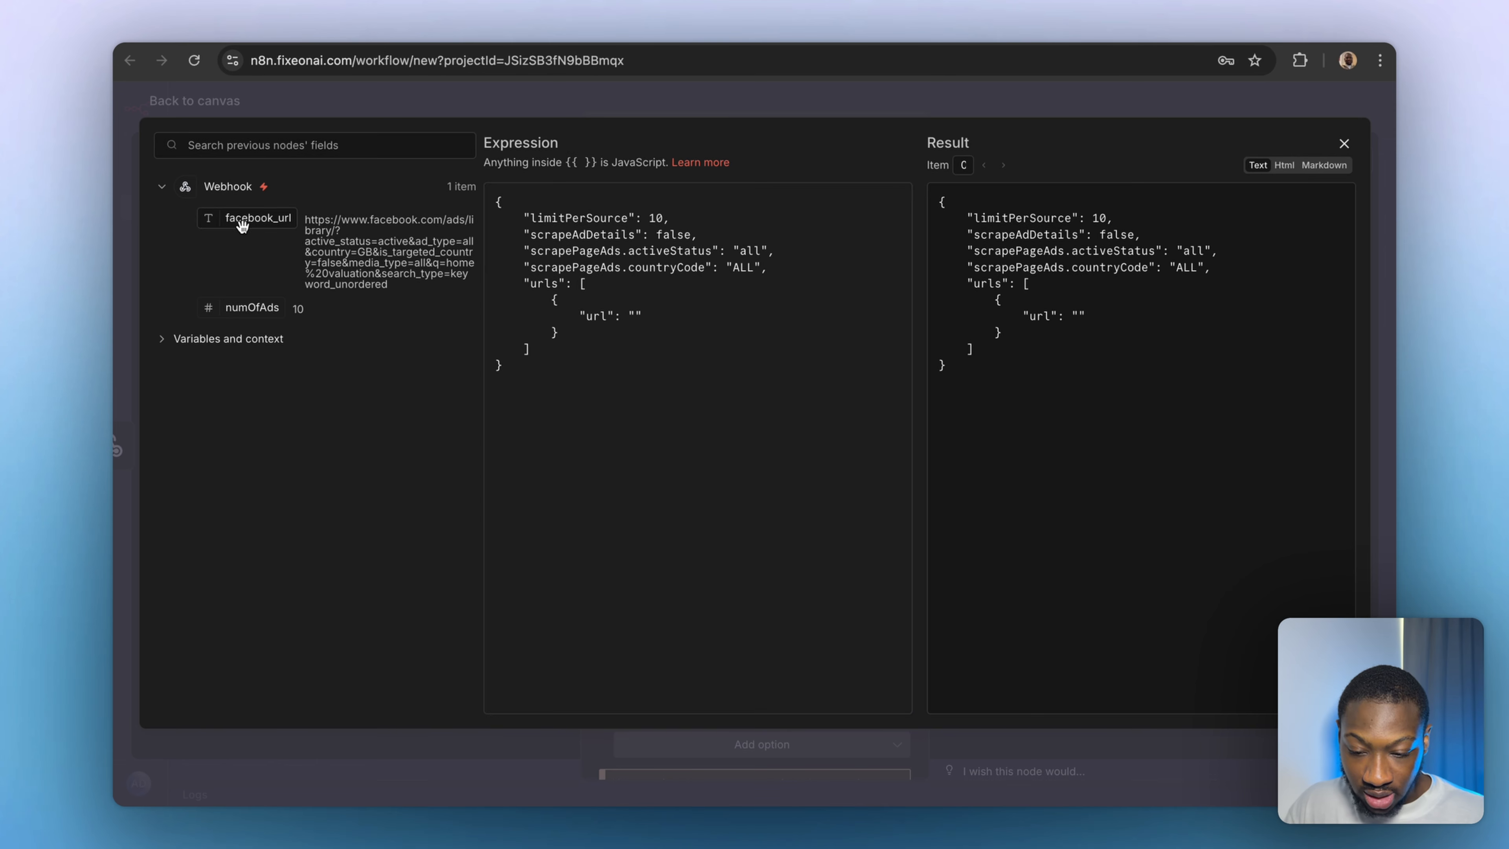
{"action": "left_click_drag", "start_coordinate": [235, 224], "coordinate": [633, 318]}
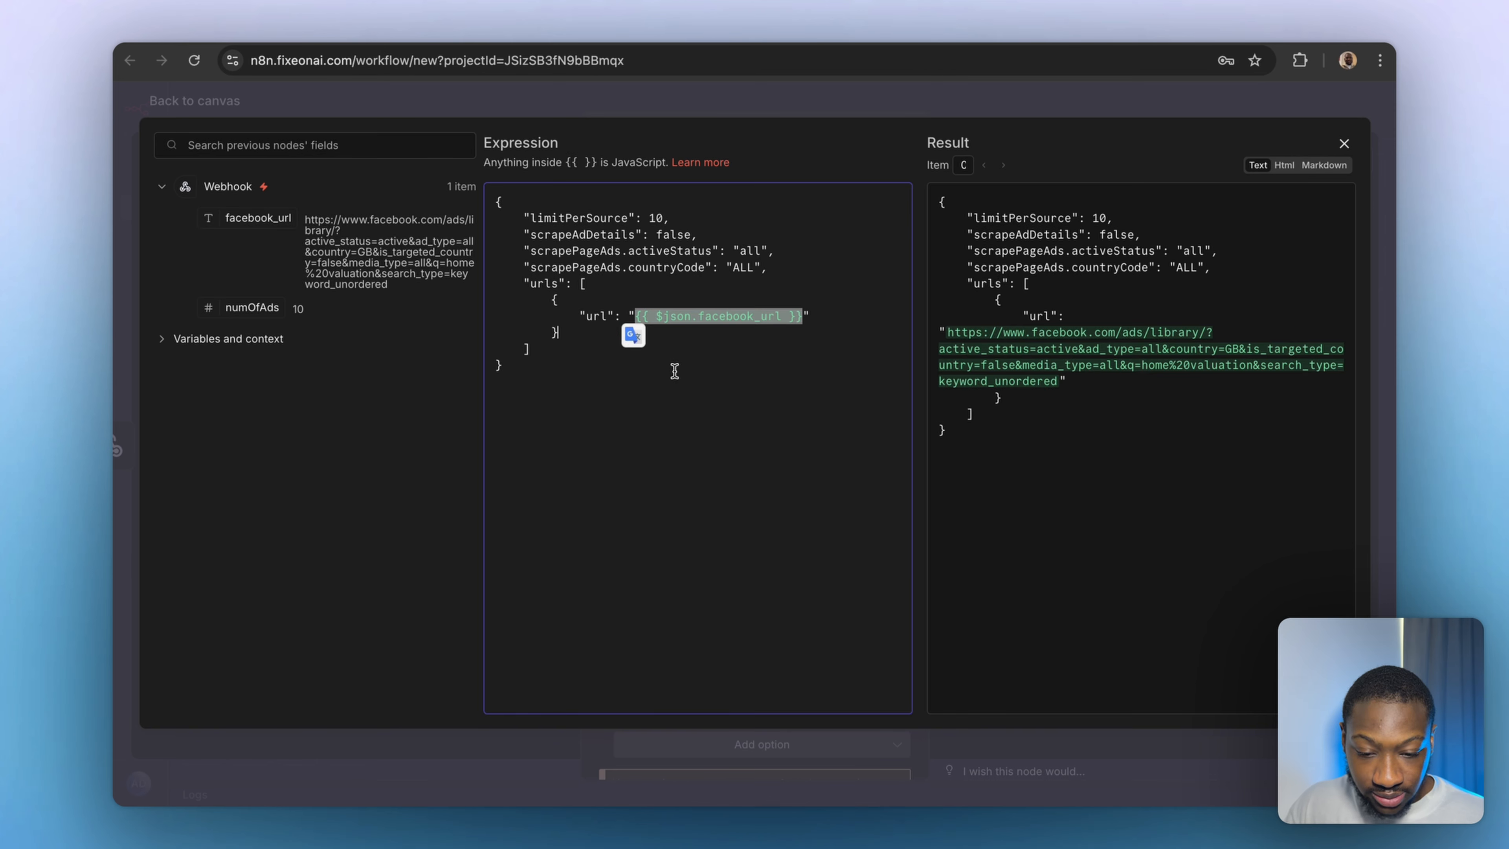
Replace the limitPerSource value with the webhook's numOfAds field, {{ $json.numOfAds }}, and close the expression editor.
{"action": "left_click", "coordinate": [664, 216]}
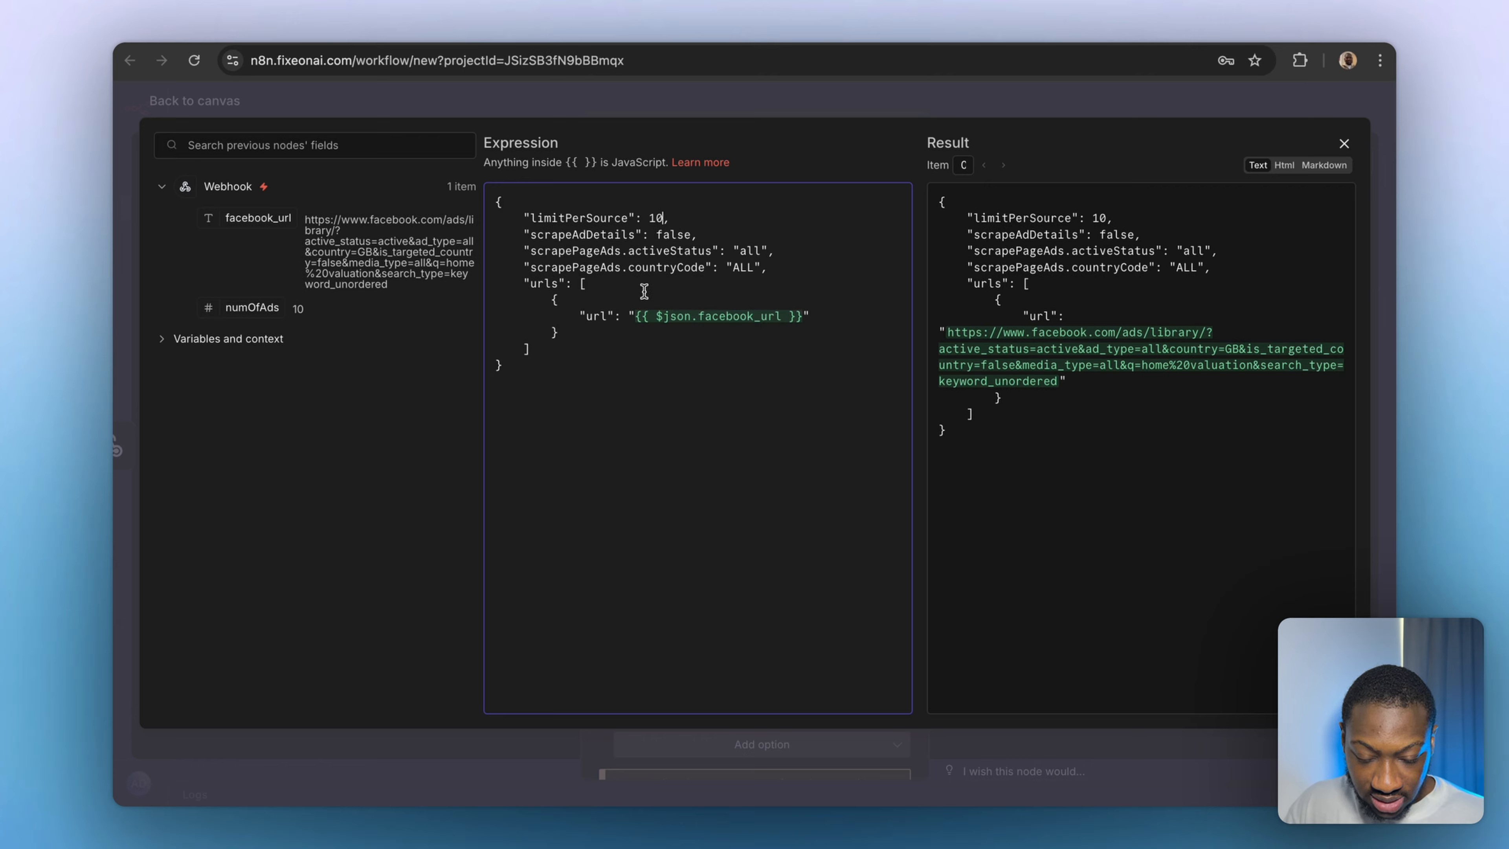
{"action": "key", "text": "BackSpace"}
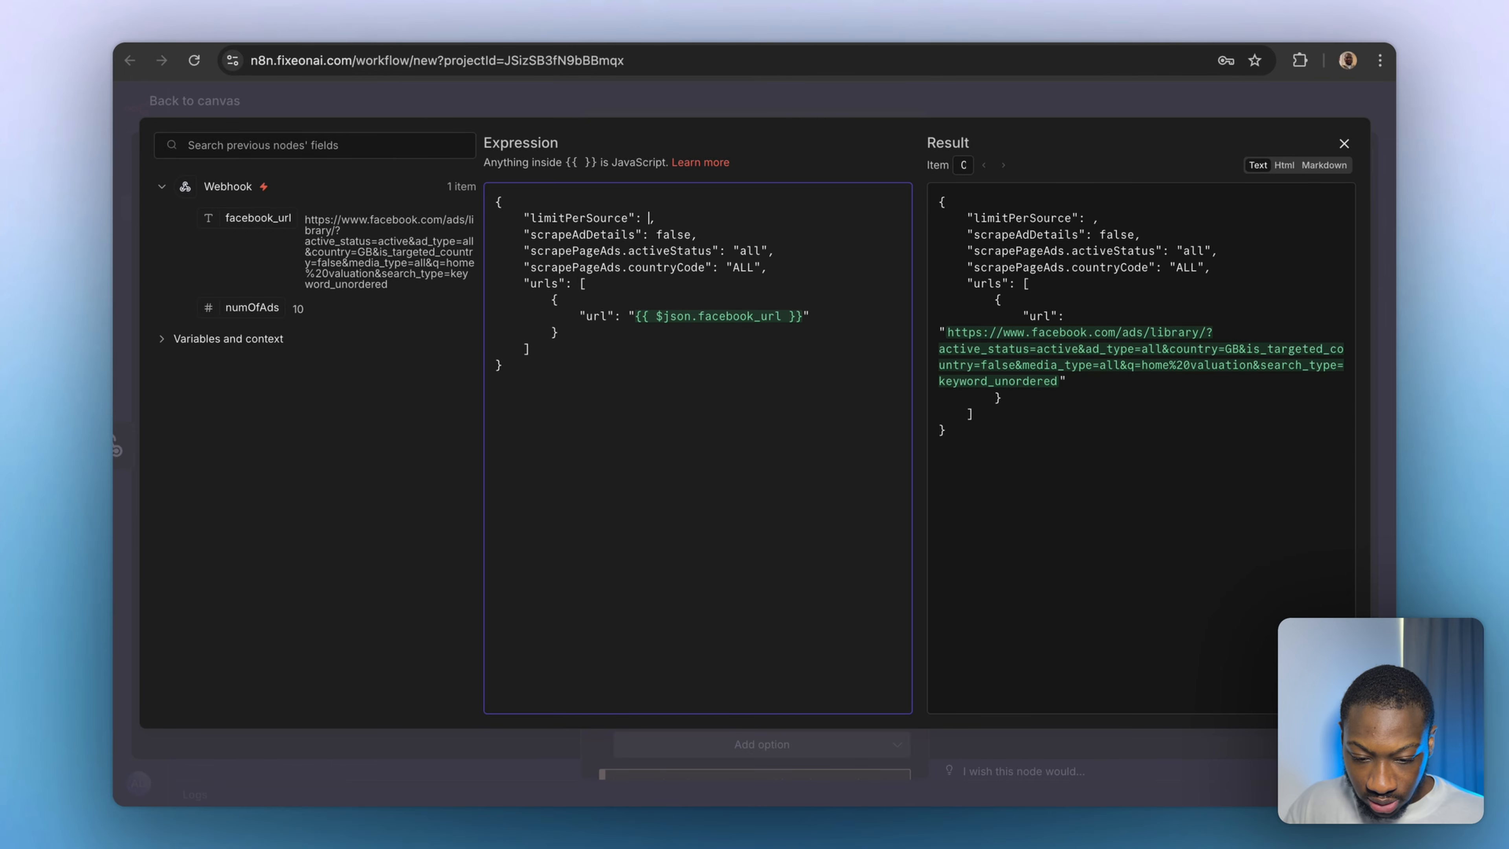
{"action": "left_click_drag", "start_coordinate": [243, 308], "coordinate": [647, 221]}
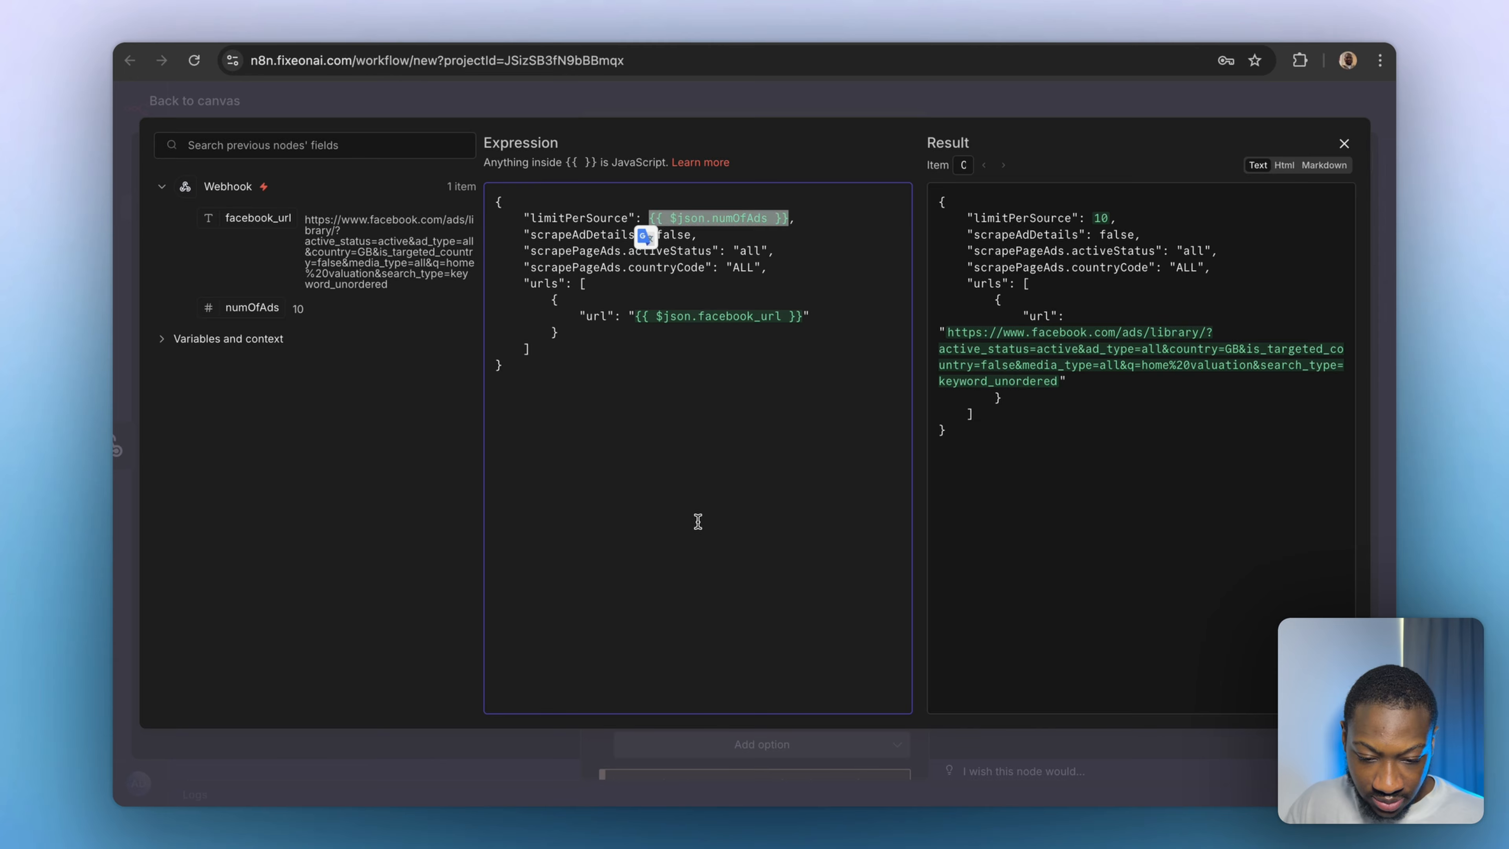
{"action": "left_click", "coordinate": [1344, 145]}
Review the HTTP Request node's parameters and execute the node to scrape the ads.
{"action": "scroll", "coordinate": [768, 580], "scroll_direction": "down", "scroll_amount": 3}
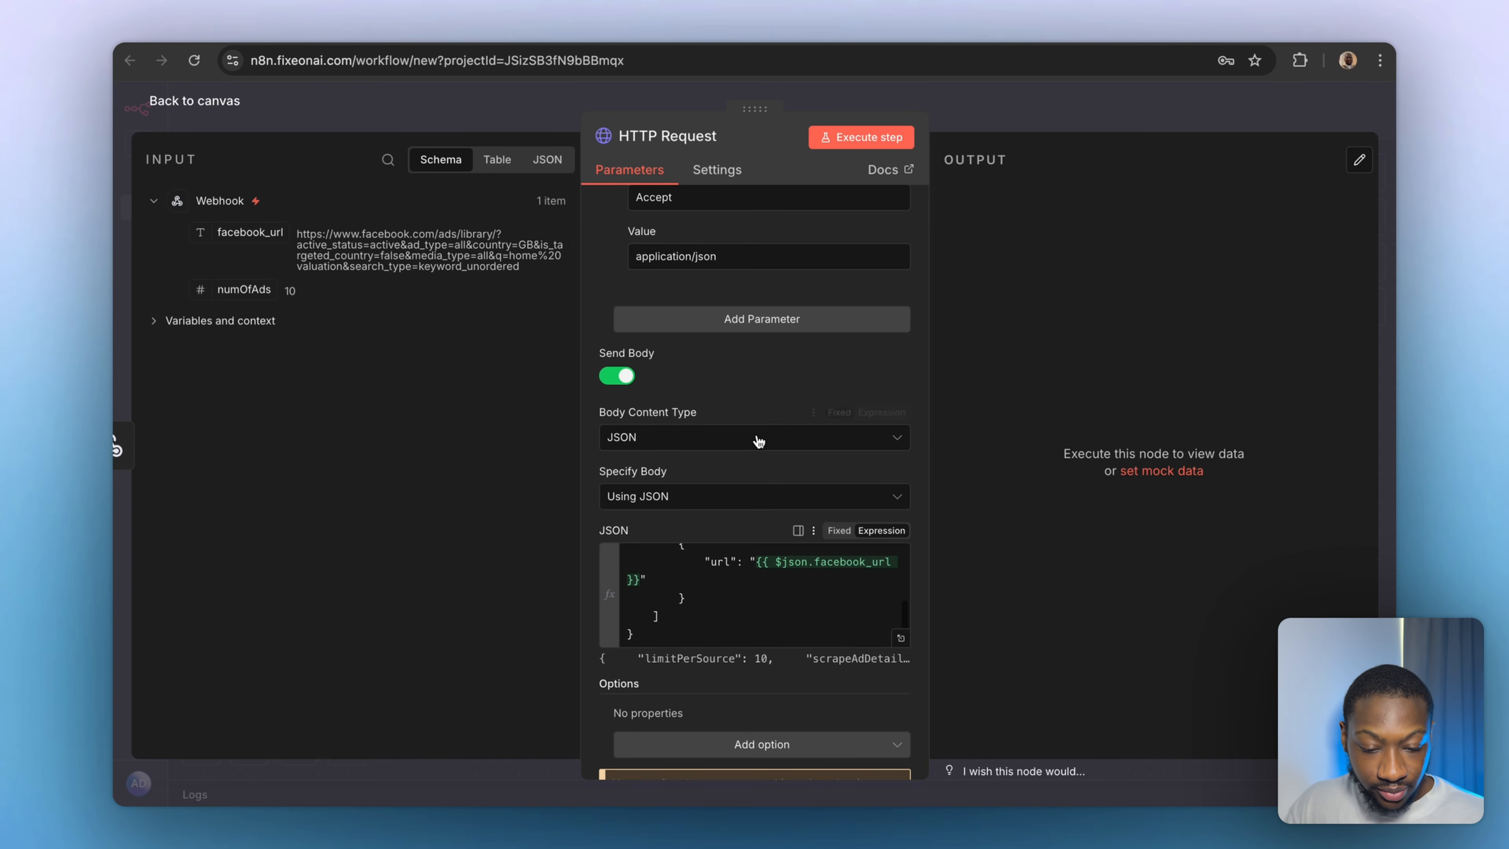
{"action": "scroll", "coordinate": [759, 440], "scroll_direction": "up", "scroll_amount": 15}
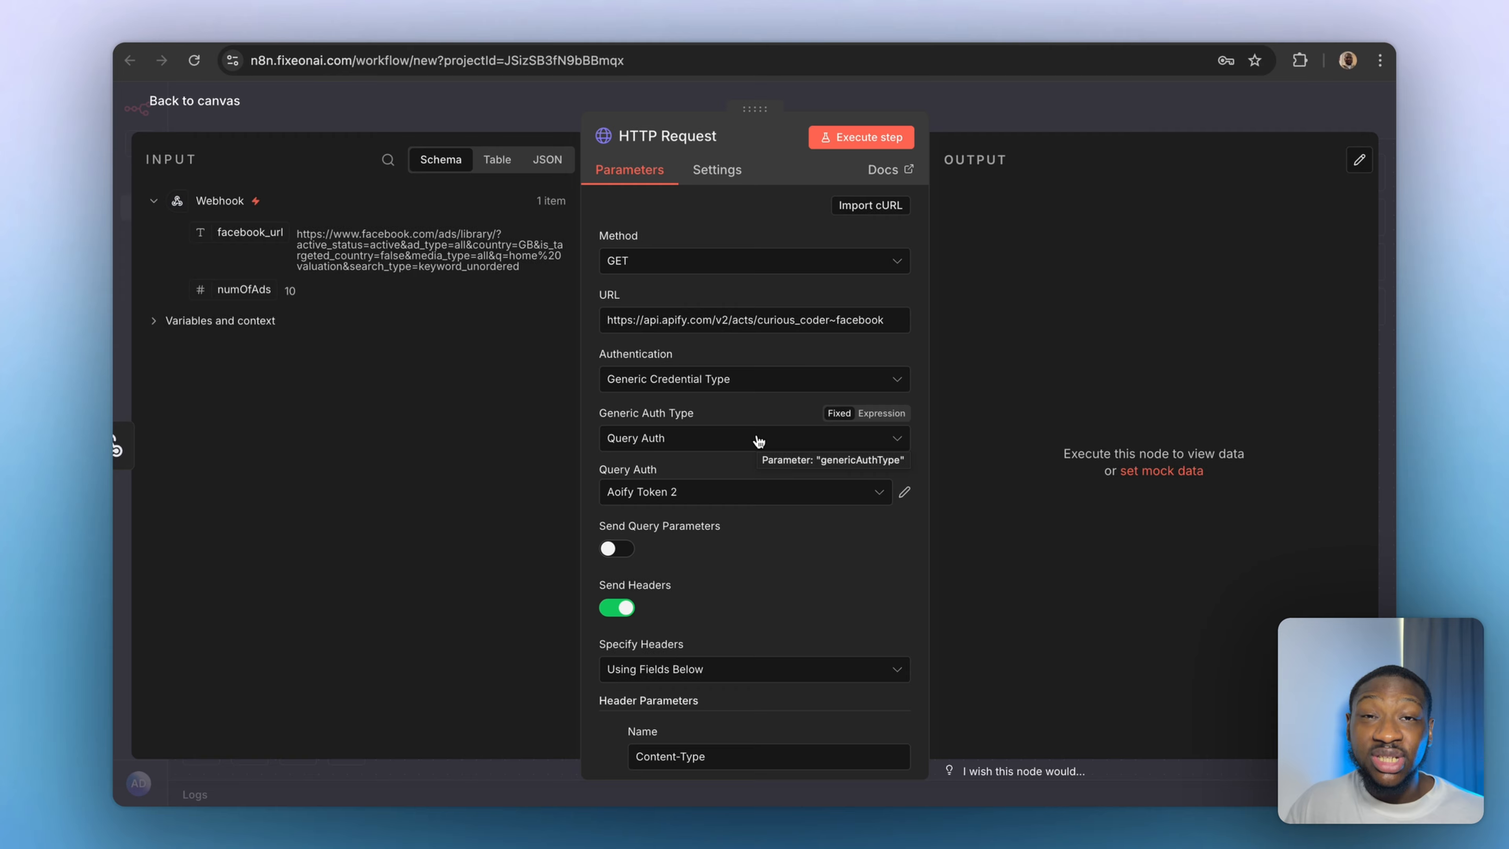
{"action": "left_click", "coordinate": [838, 137]}
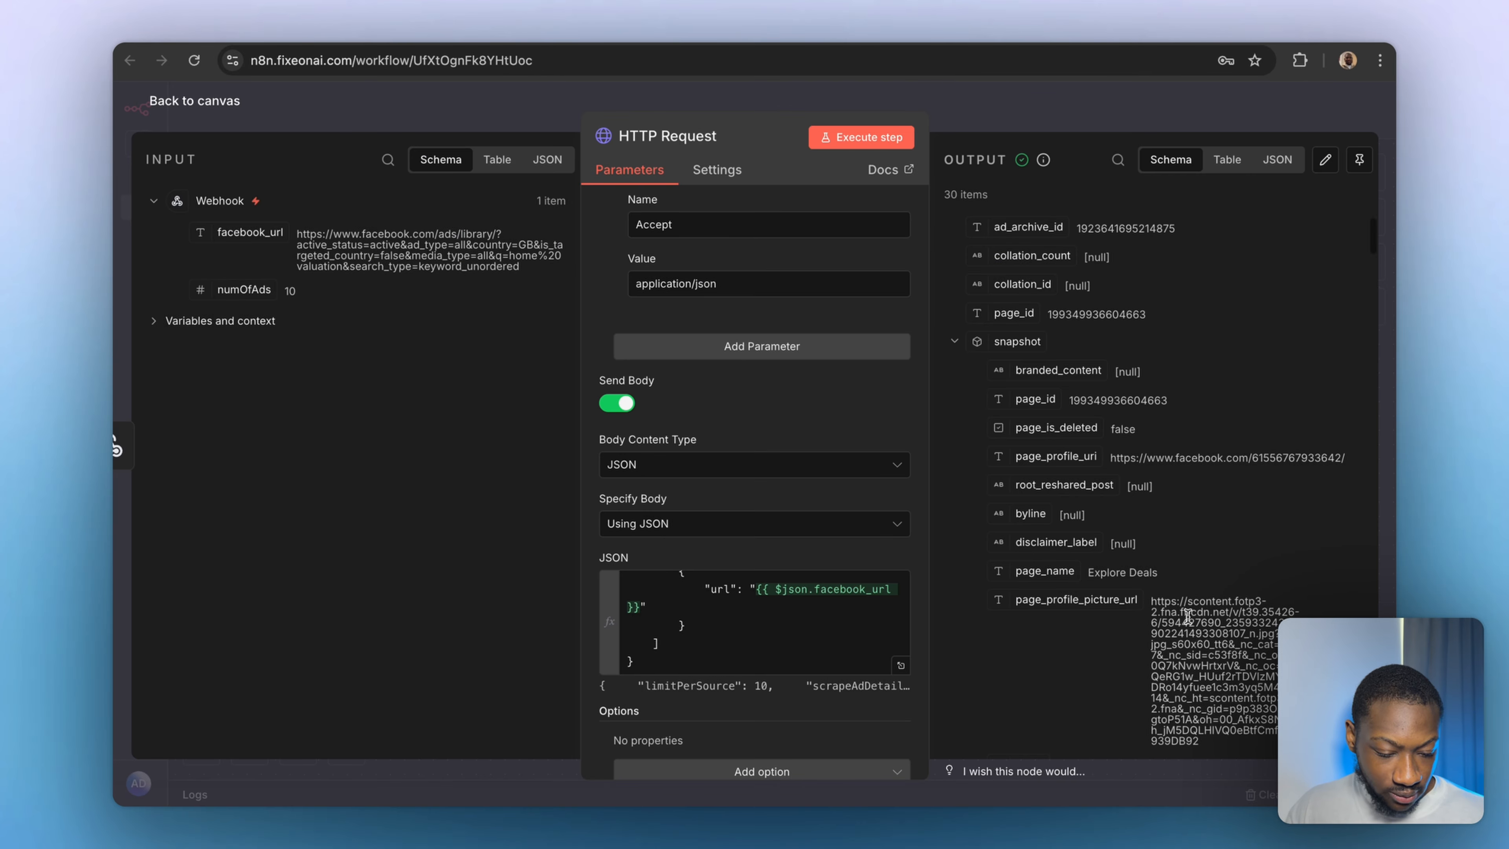
Examine the scraped ad fields in the node's output and compare them with the "home valuation" ads in the Meta Ad Library.
{"action": "scroll", "coordinate": [1186, 615], "scroll_direction": "down", "scroll_amount": 10}
{"action": "scroll", "coordinate": [1186, 615], "scroll_direction": "up", "scroll_amount": 5}
{"action": "scroll", "coordinate": [1129, 547], "scroll_direction": "down", "scroll_amount": 5}
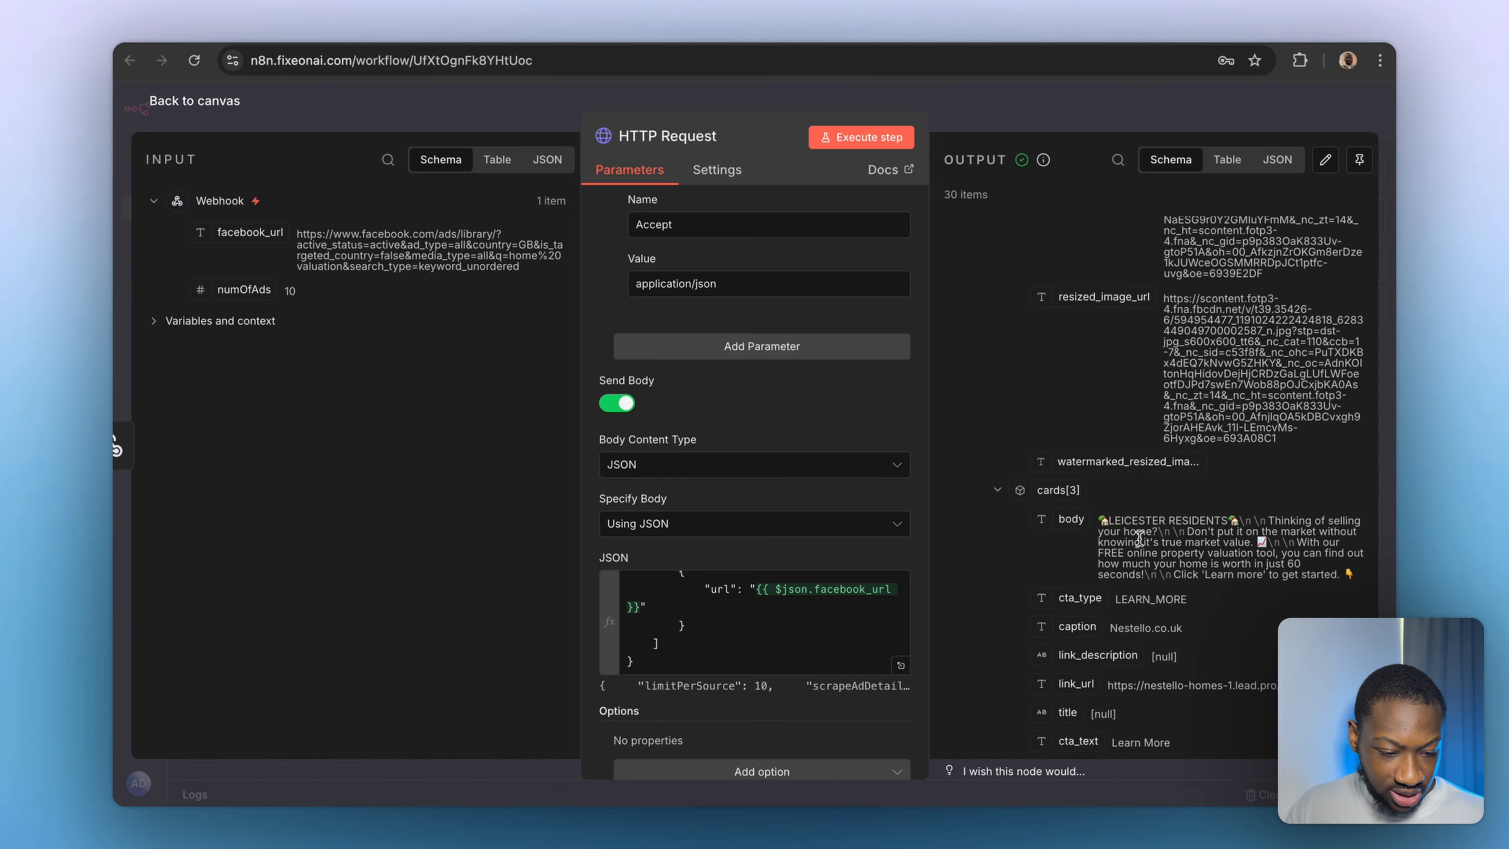
{"action": "scroll", "coordinate": [1139, 537], "scroll_direction": "up", "scroll_amount": 5}
{"action": "scroll", "coordinate": [1166, 528], "scroll_direction": "down", "scroll_amount": 10}
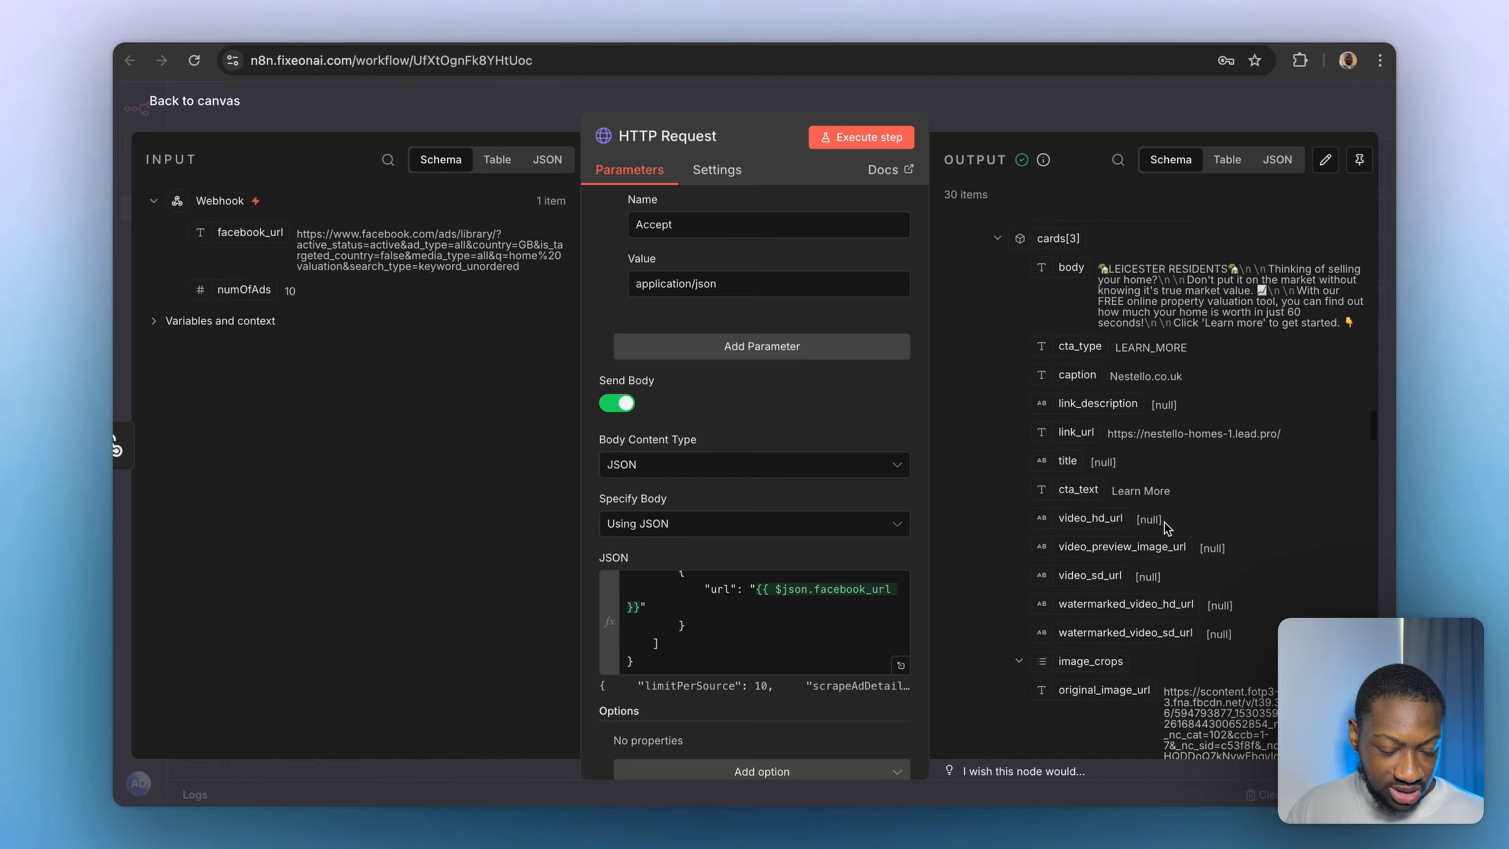
{"action": "scroll", "coordinate": [1165, 527], "scroll_direction": "down", "scroll_amount": 15}
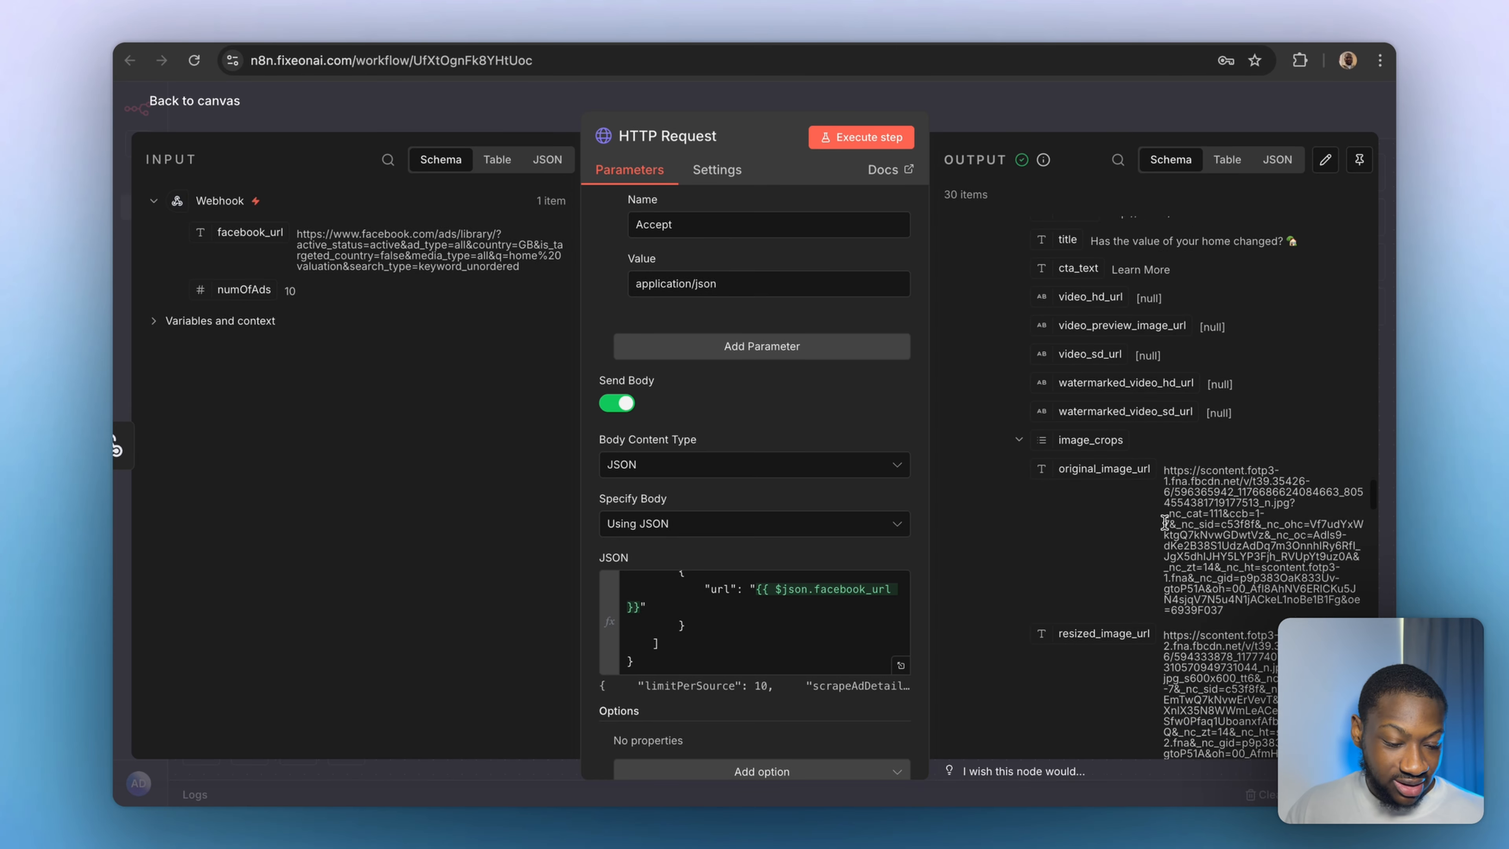
{"action": "scroll", "coordinate": [1165, 524], "scroll_direction": "down", "scroll_amount": 10}
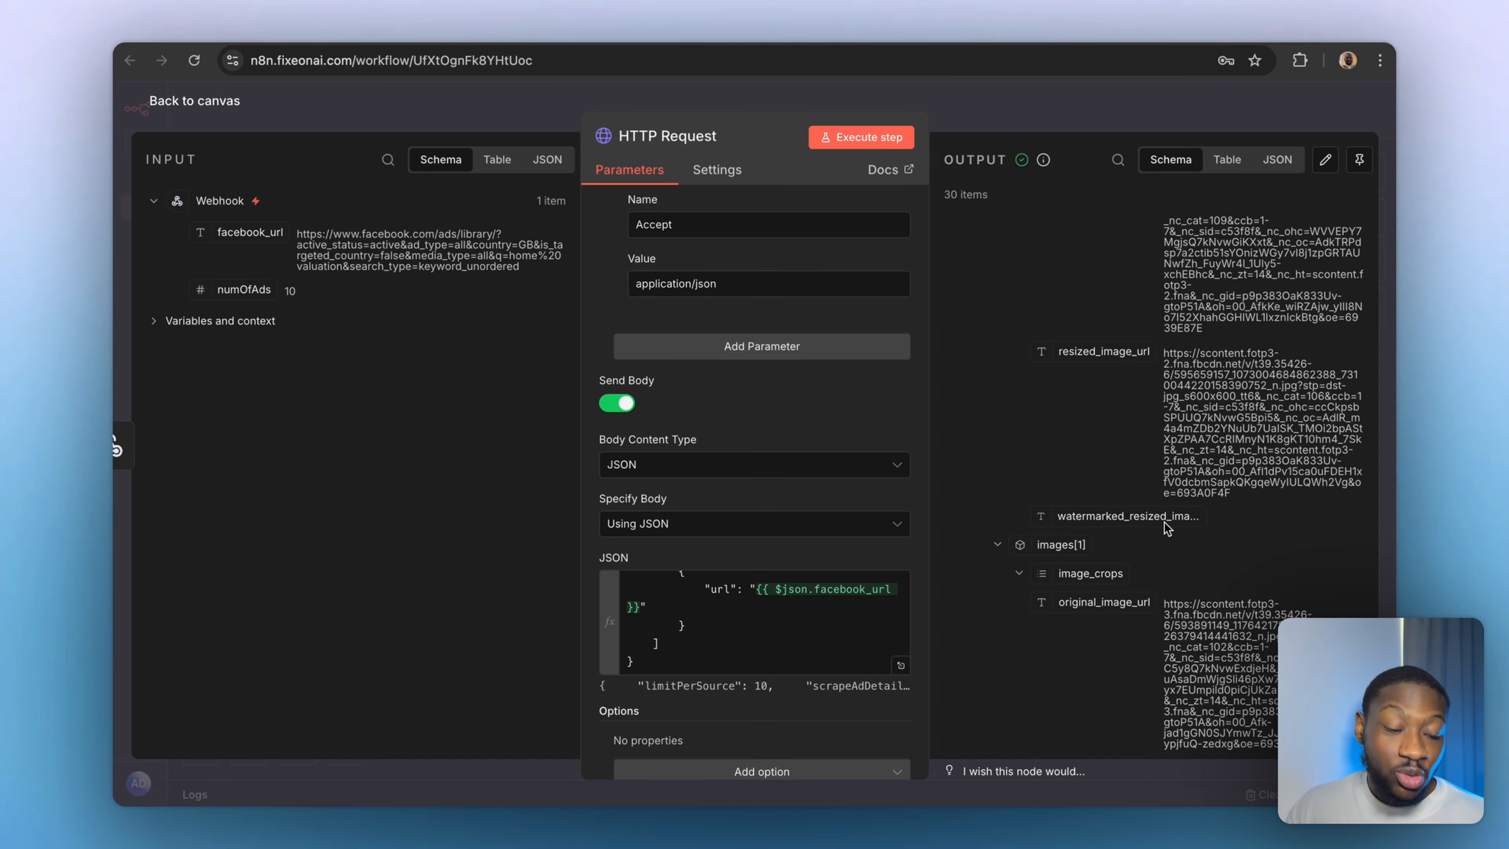
{"action": "scroll", "coordinate": [1119, 205], "scroll_direction": "down", "scroll_amount": 10}
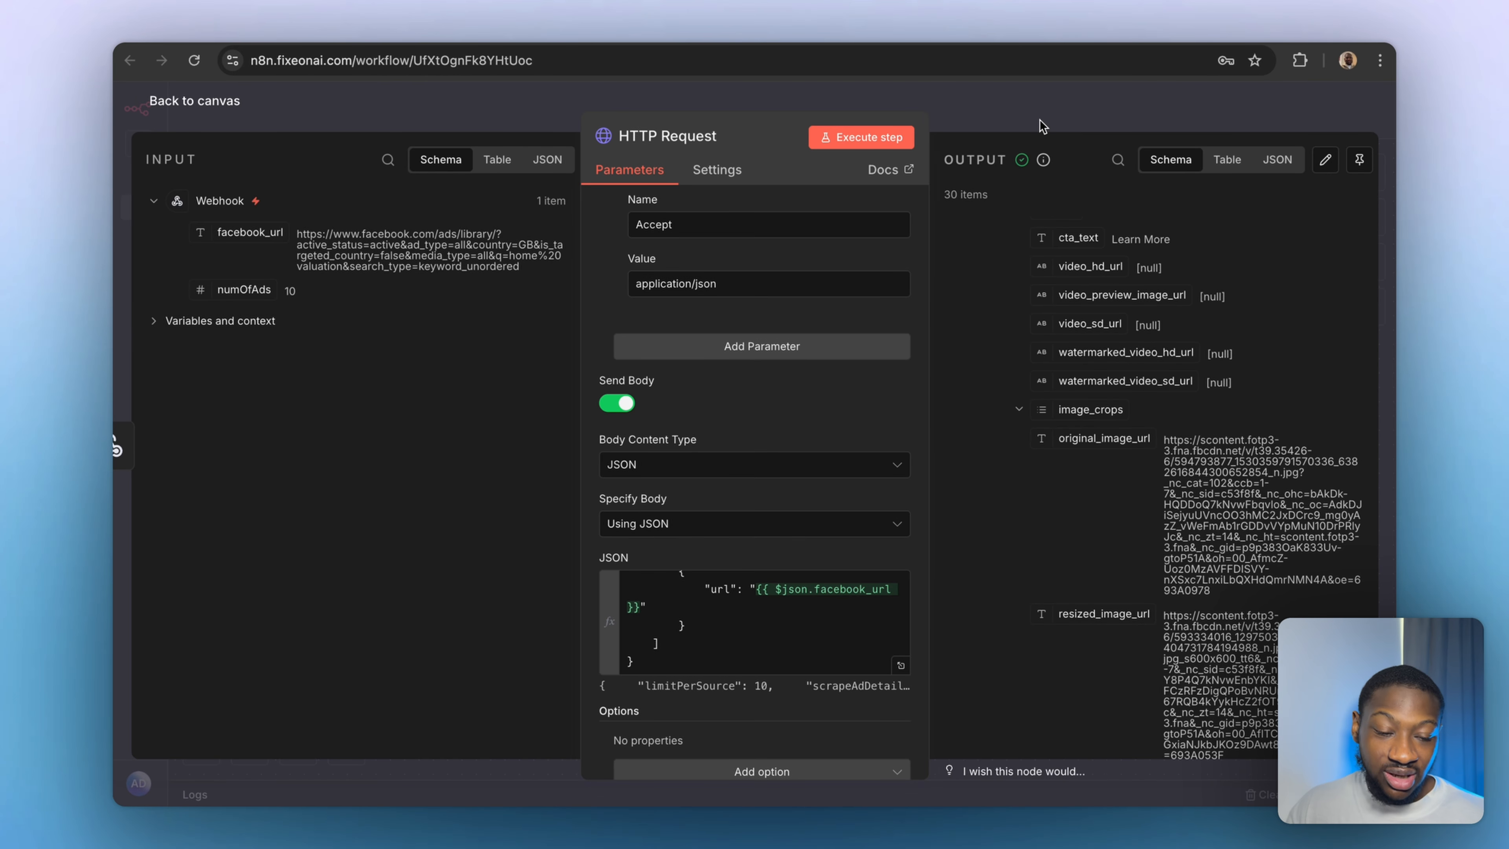
{"action": "left_click", "coordinate": [594, 44]}
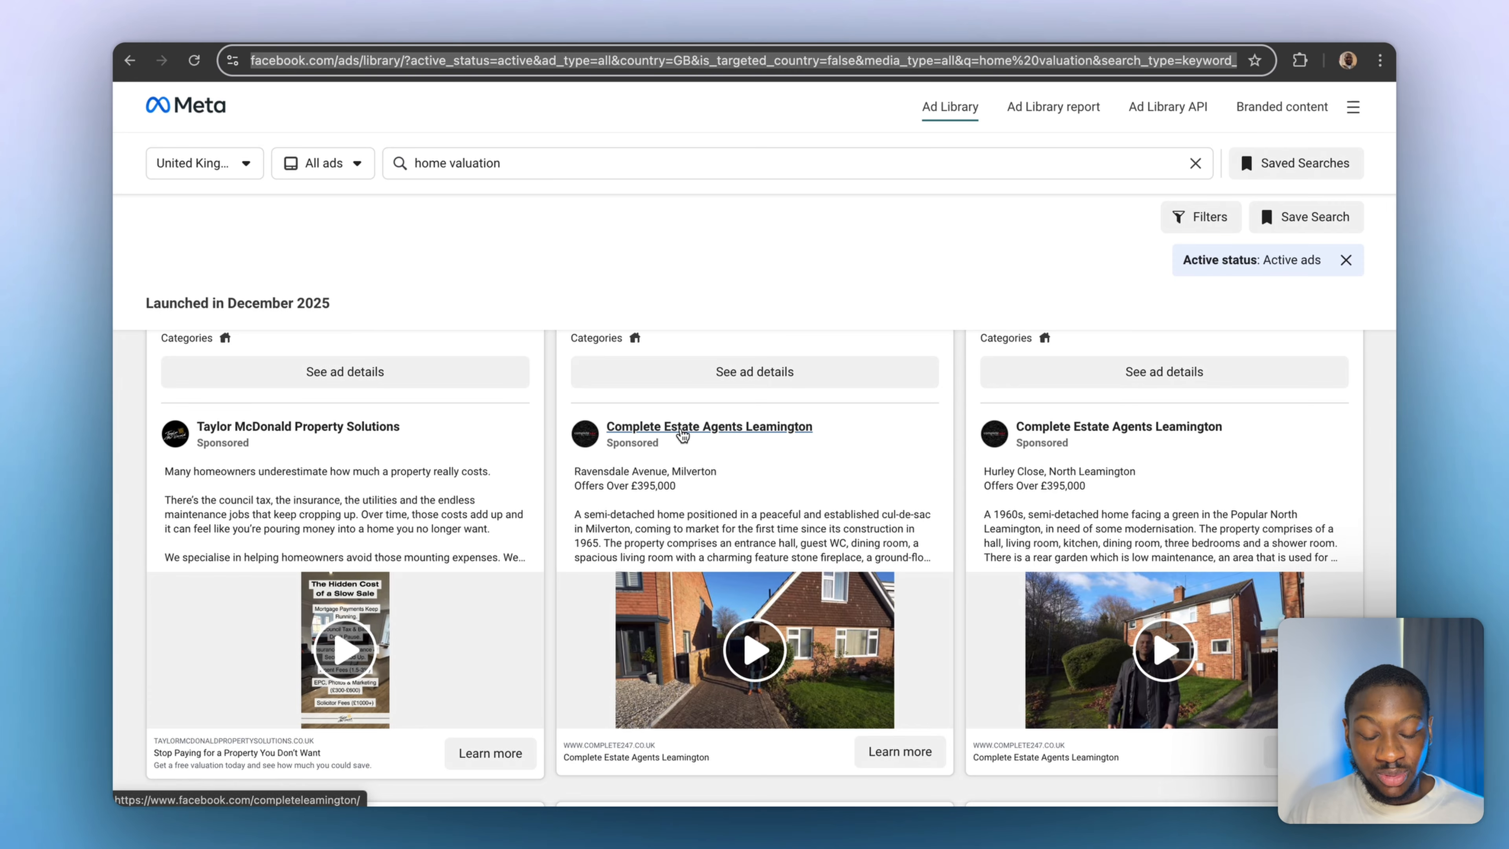
{"action": "scroll", "coordinate": [682, 434], "scroll_direction": "up", "scroll_amount": 7}
{"action": "scroll", "coordinate": [682, 435], "scroll_direction": "up", "scroll_amount": 1}
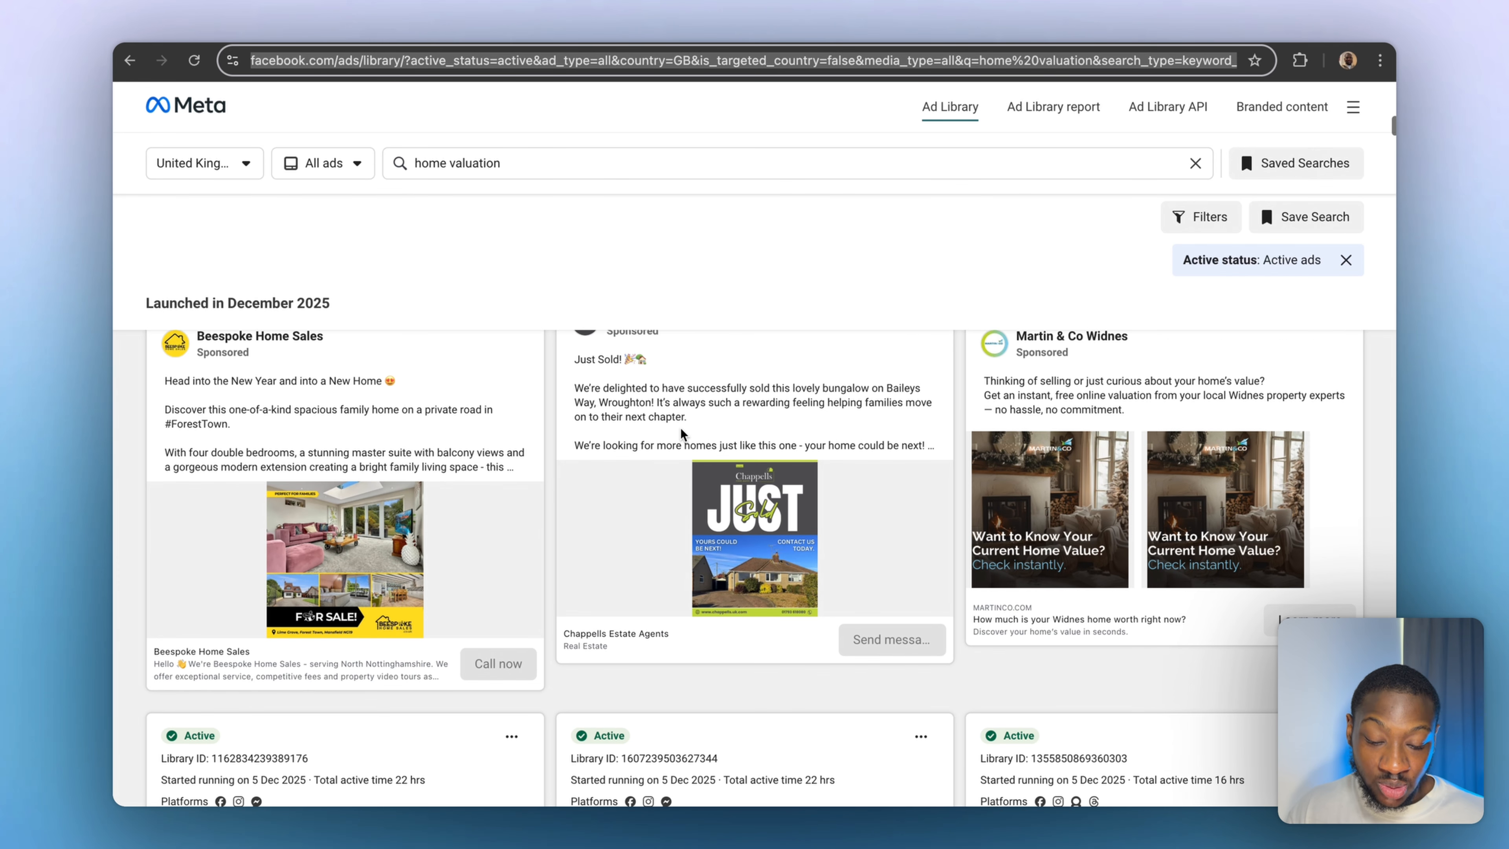
{"action": "scroll", "coordinate": [682, 434], "scroll_direction": "up", "scroll_amount": 2}
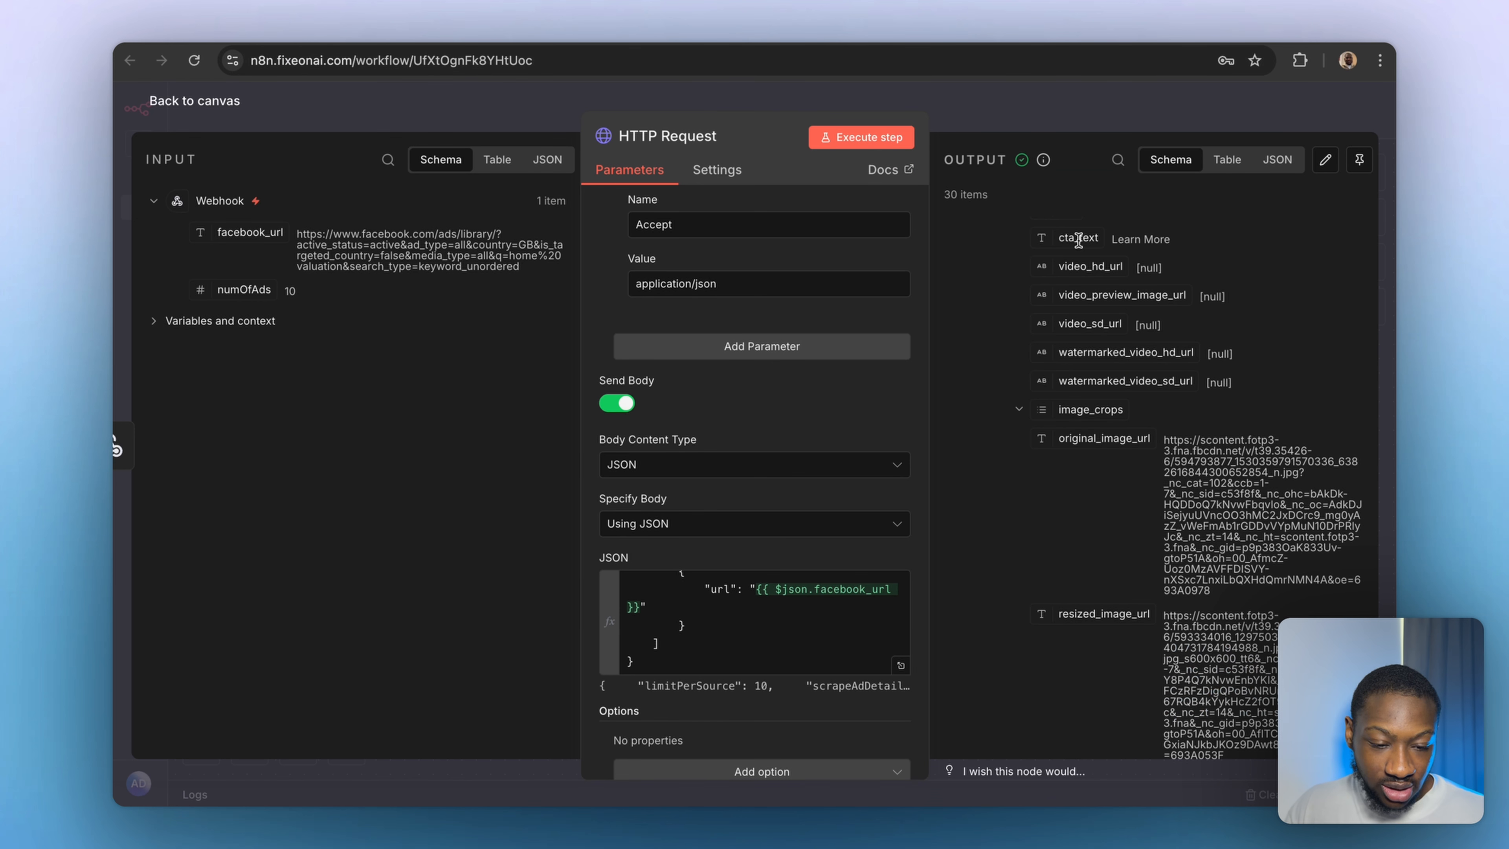
Add a Remove Duplicates node after the HTTP Request node with the action "Remove items repeated within current input".
{"action": "left_click", "coordinate": [996, 126]}
{"action": "left_click", "coordinate": [959, 453]}
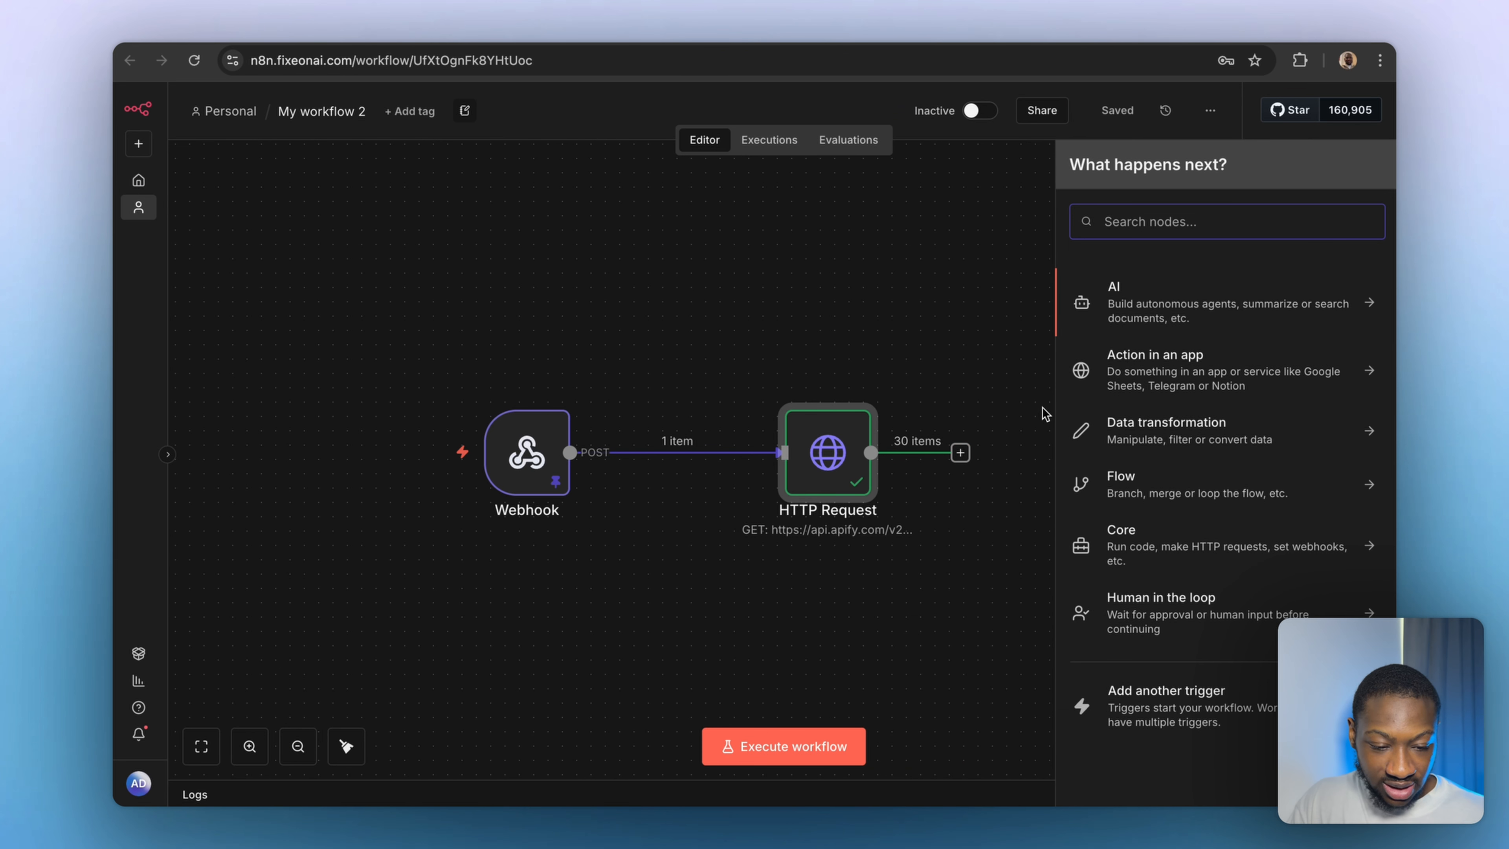
{"action": "type", "text": "rem ov"}
{"action": "key", "text": "BackSpace"}
{"action": "key", "text": "BackSpace"}
{"action": "key", "text": "BackSpace"}
{"action": "key", "text": "BackSpace"}
{"action": "type", "text": "m"}
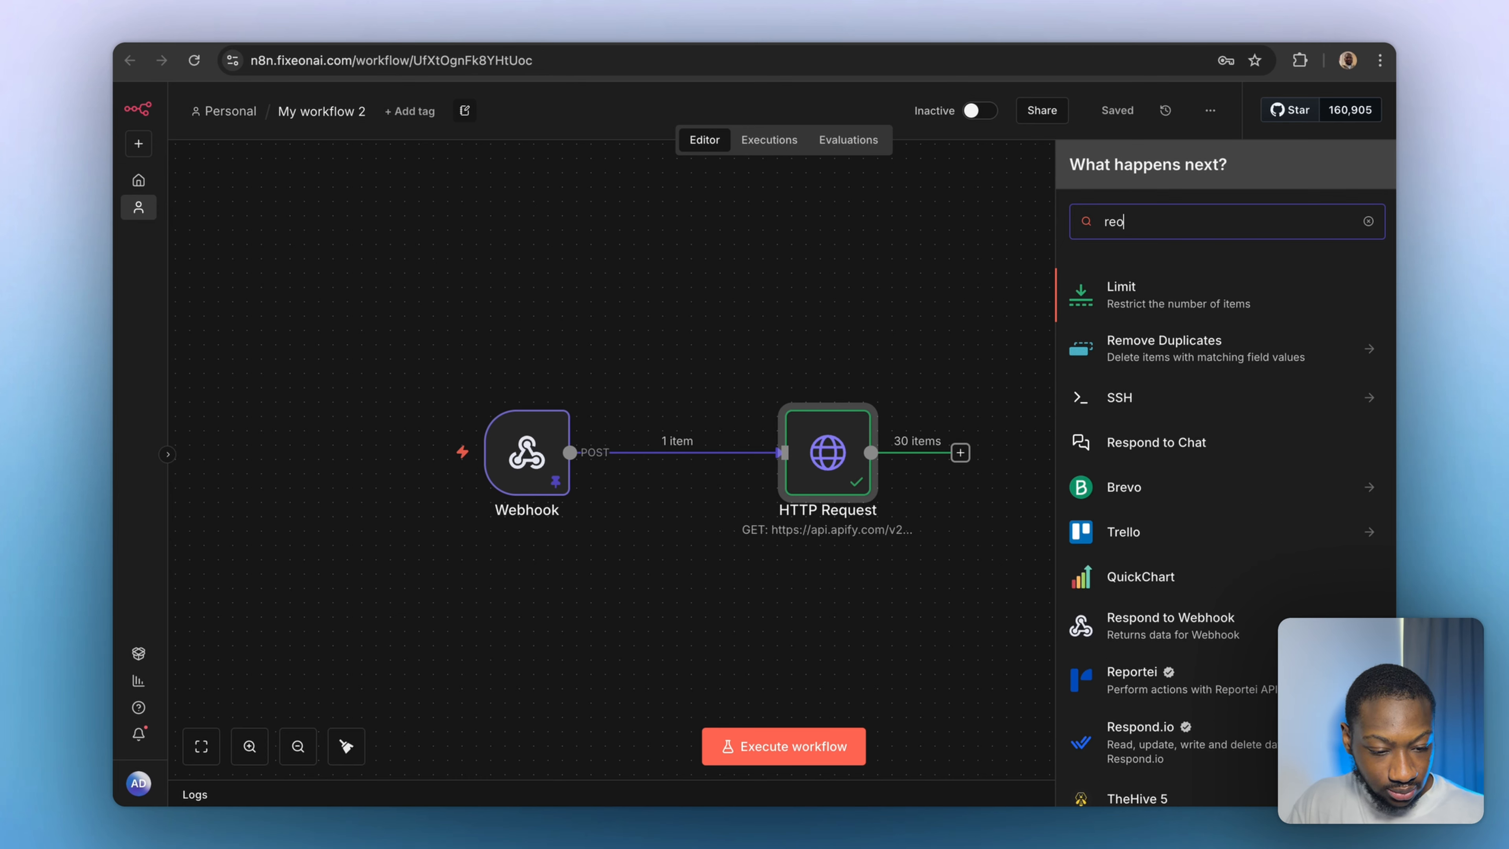
{"action": "key", "text": "BackSpace"}
{"action": "type", "text": "move"}
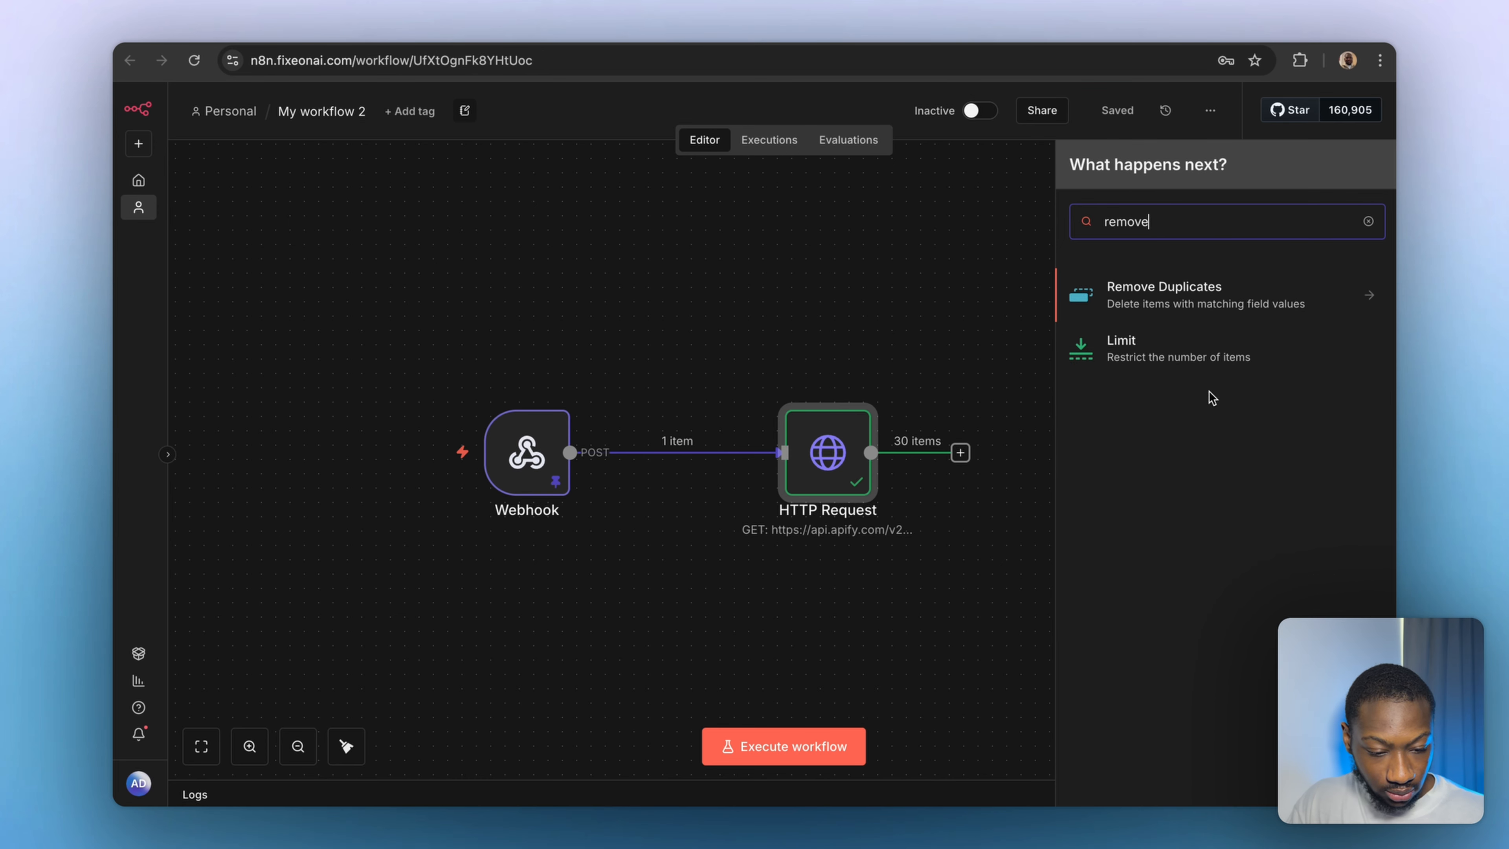
{"action": "left_click", "coordinate": [1169, 297]}
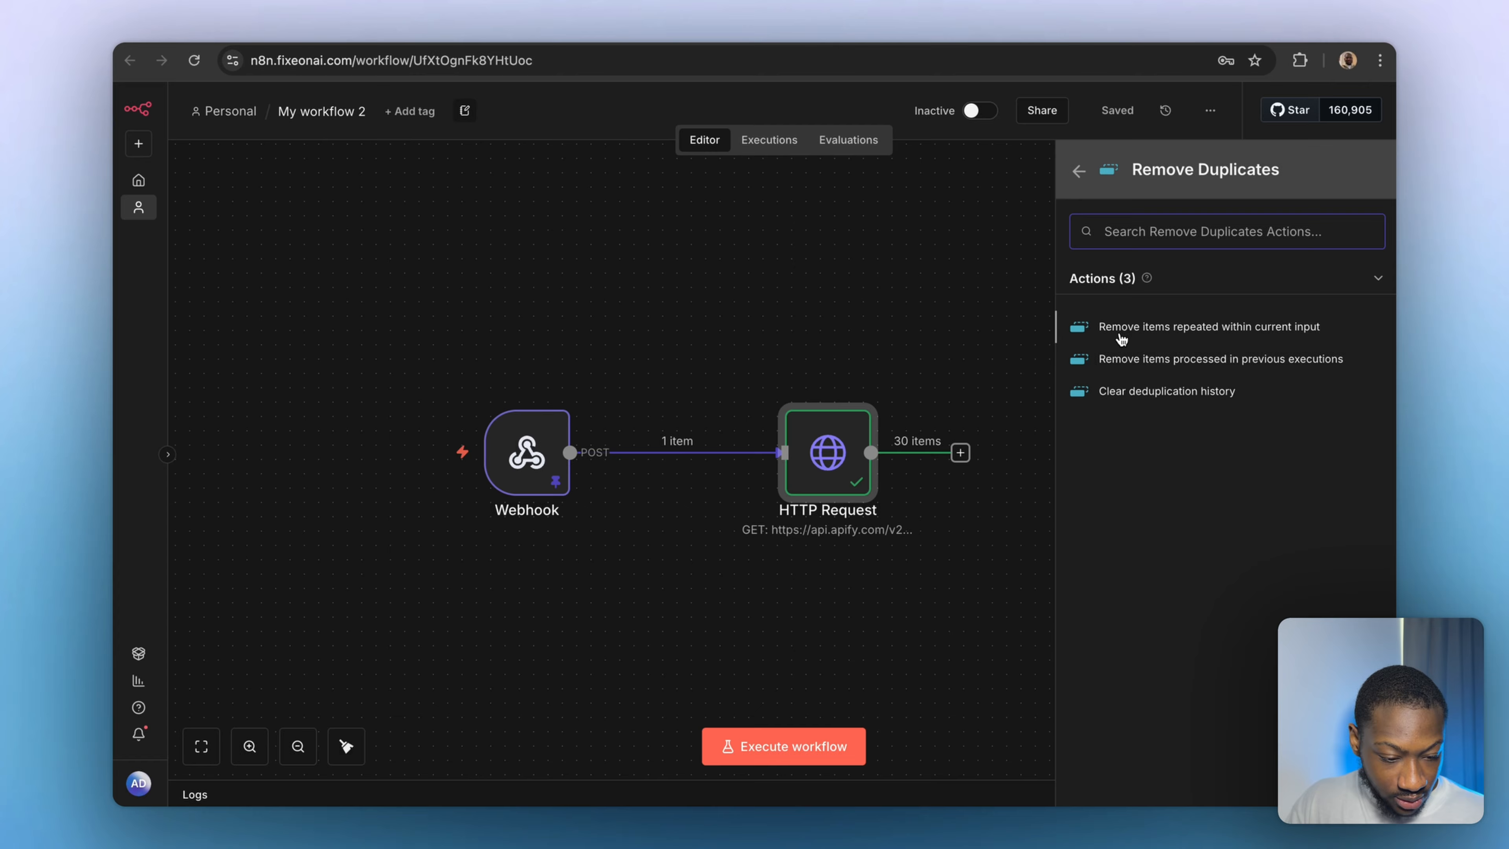
{"action": "left_click", "coordinate": [1156, 328]}
Set the Remove Duplicates node to compare Selected Fields and use page_id as the field to compare.
{"action": "left_click", "coordinate": [705, 303]}
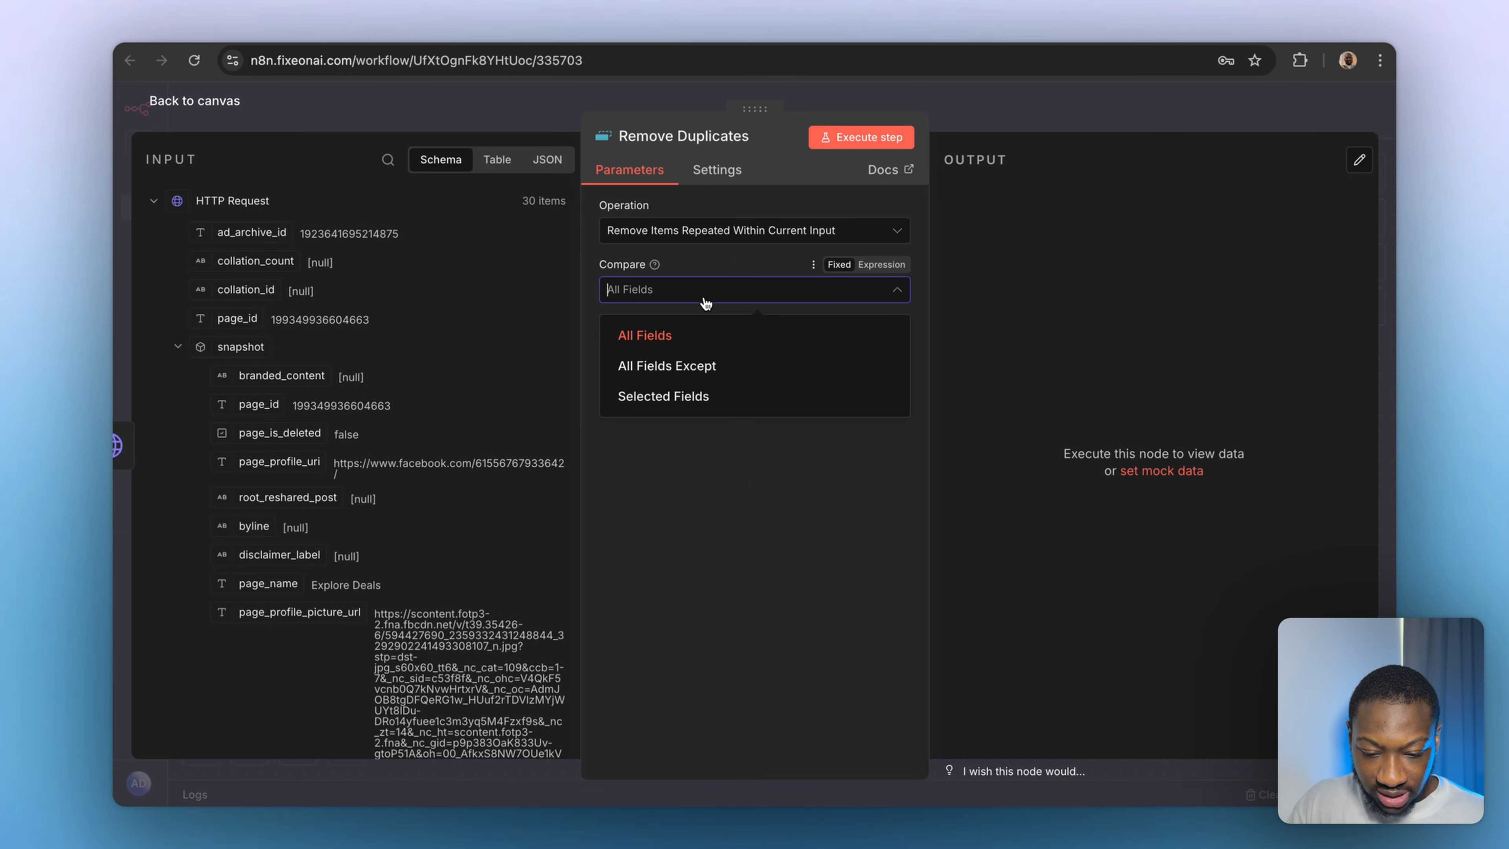
{"action": "left_click", "coordinate": [699, 577]}
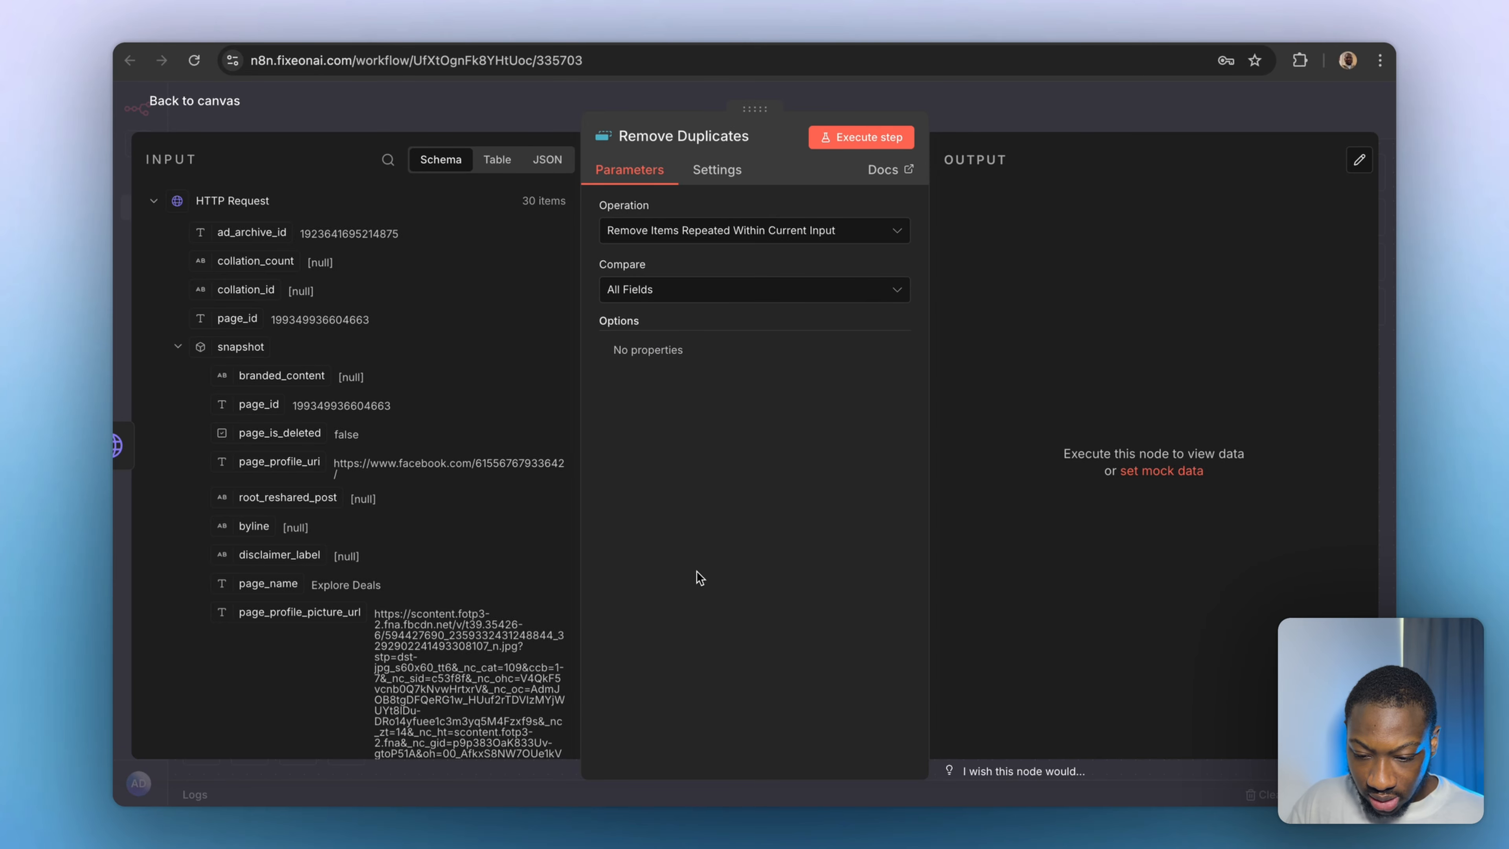
{"action": "left_click", "coordinate": [657, 289]}
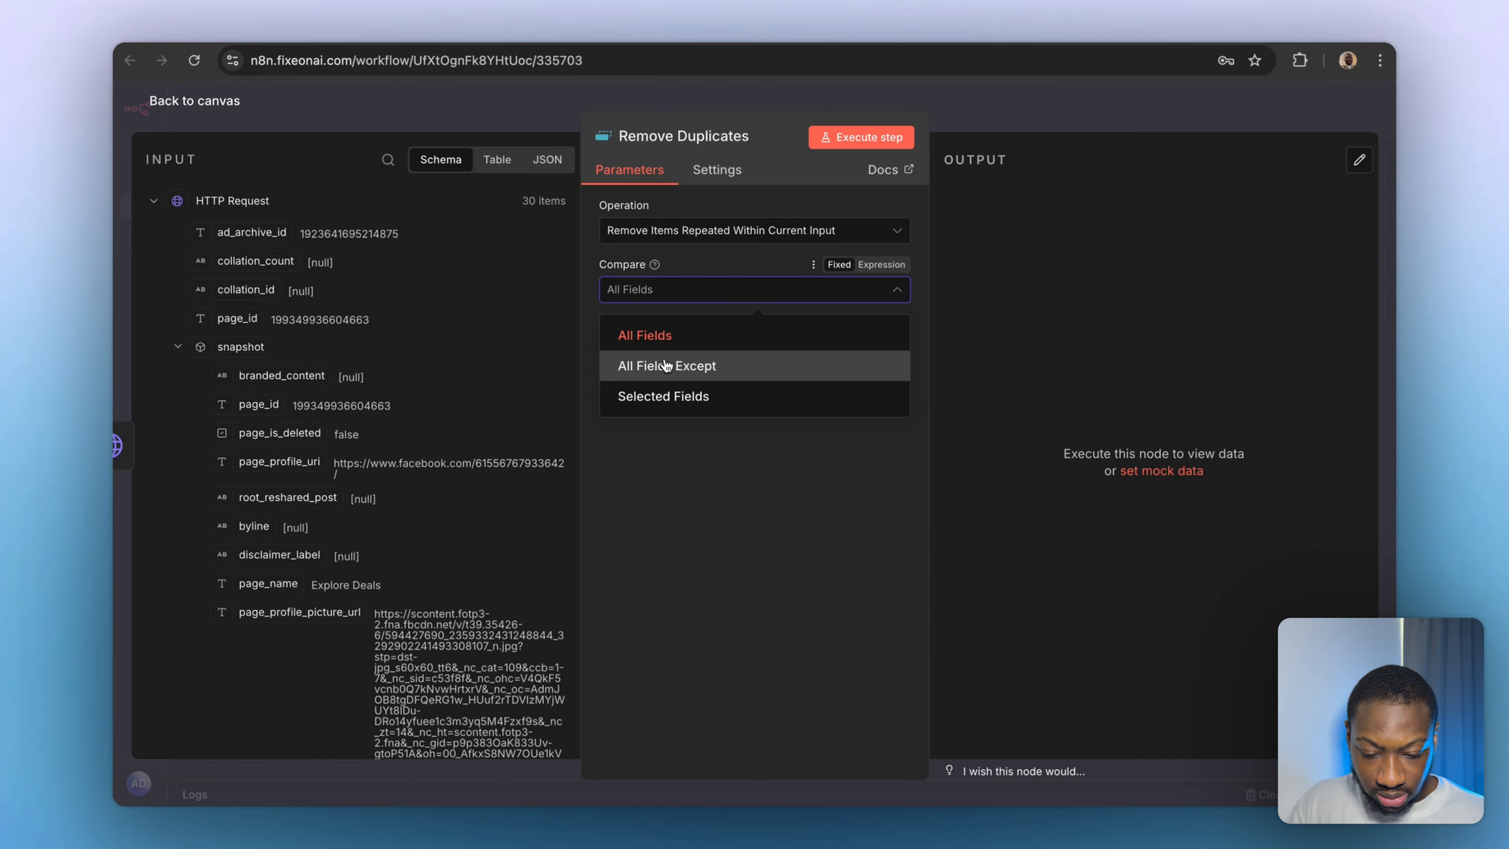
{"action": "left_click", "coordinate": [665, 395]}
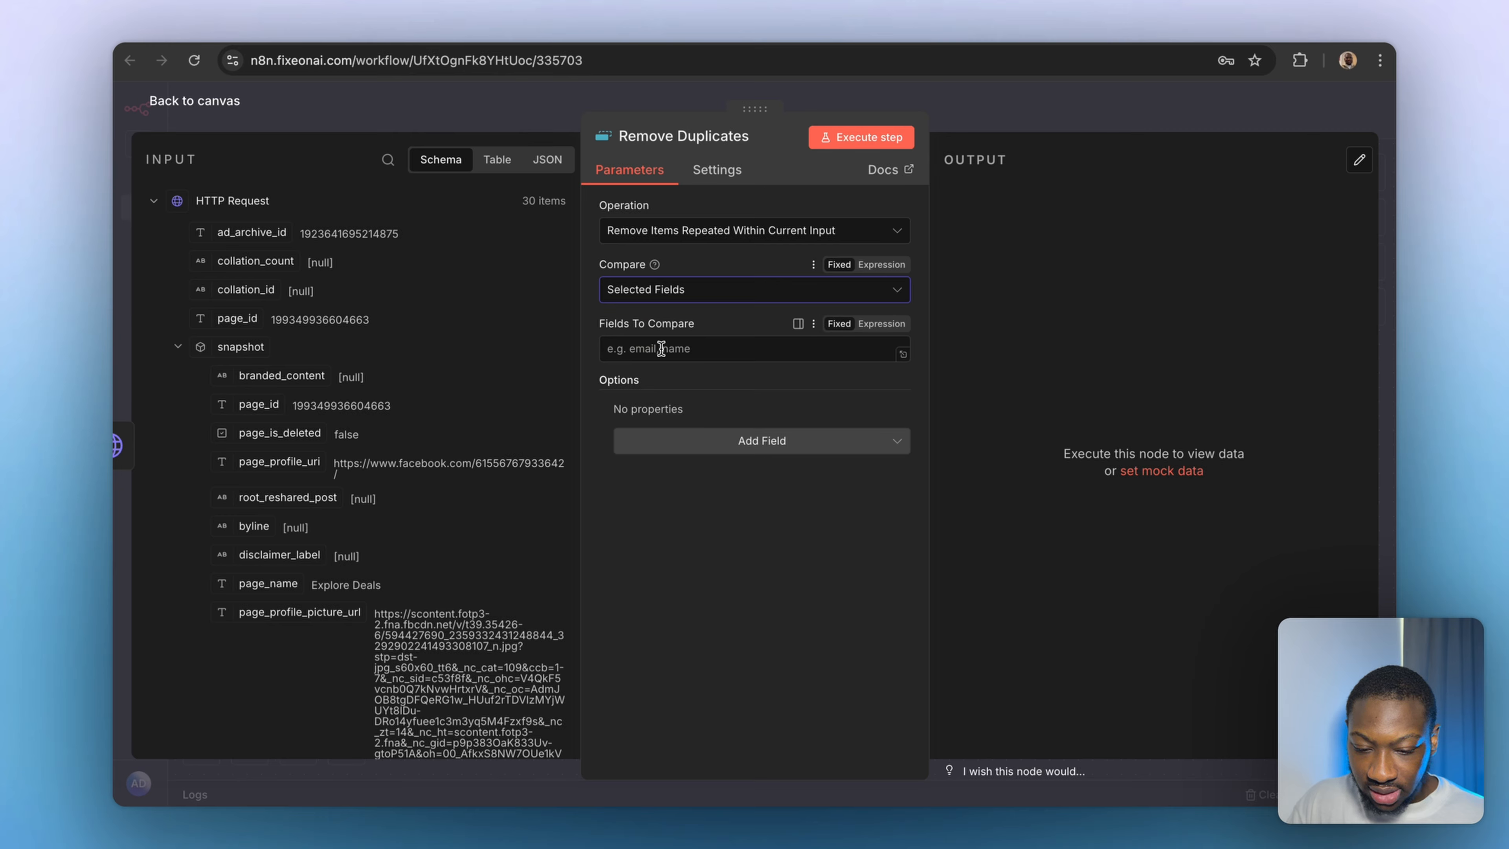
{"action": "left_click_drag", "start_coordinate": [213, 317], "coordinate": [629, 348]}
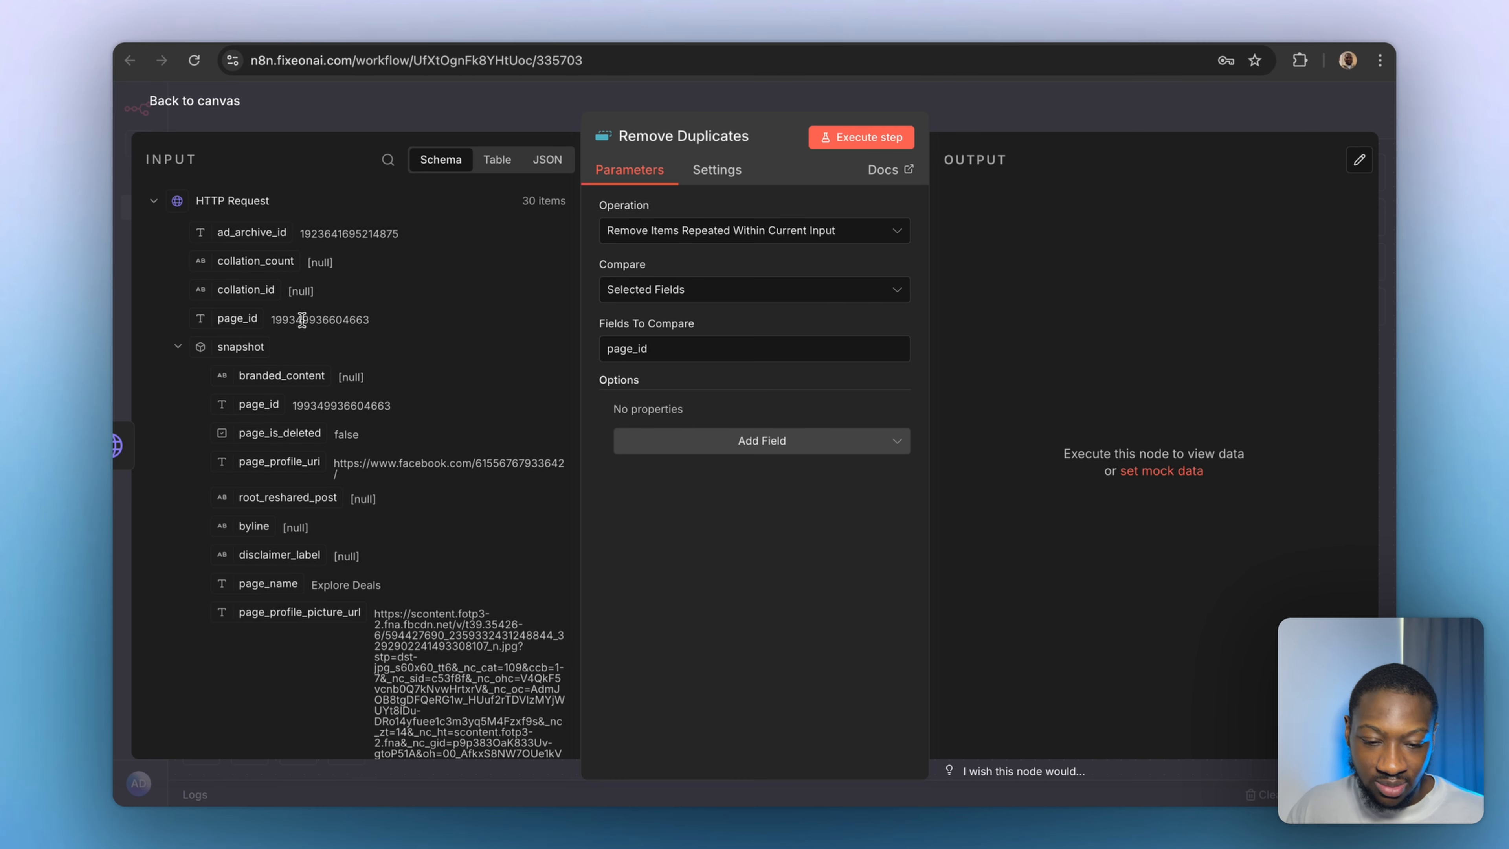
Execute the Remove Duplicates node, review its output, and move the node farther from the HTTP Request node on the canvas.
{"action": "left_click", "coordinate": [843, 139]}
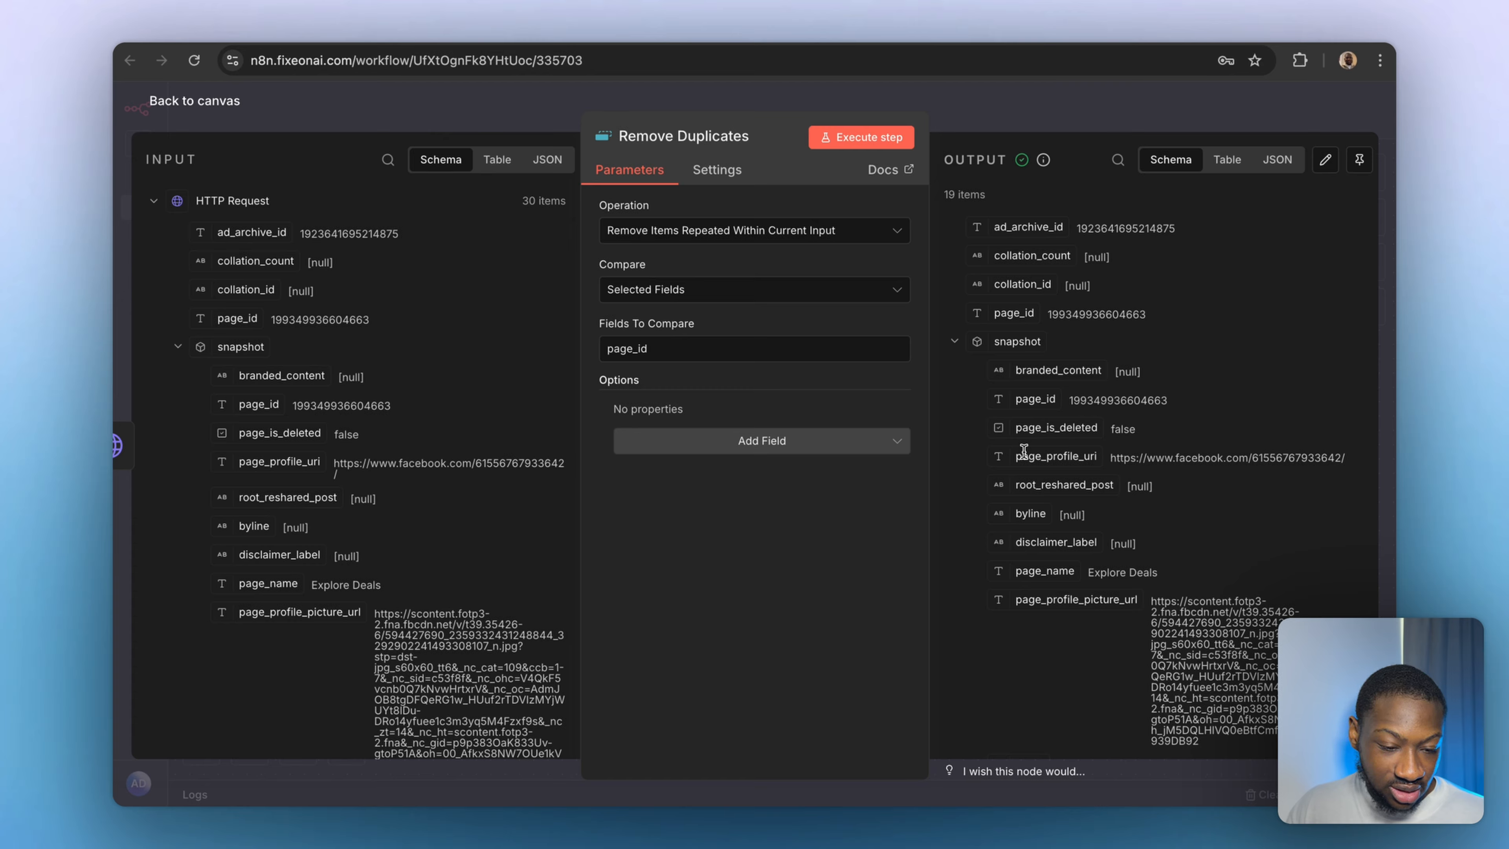
{"action": "scroll", "coordinate": [1001, 490], "scroll_direction": "down", "scroll_amount": 5}
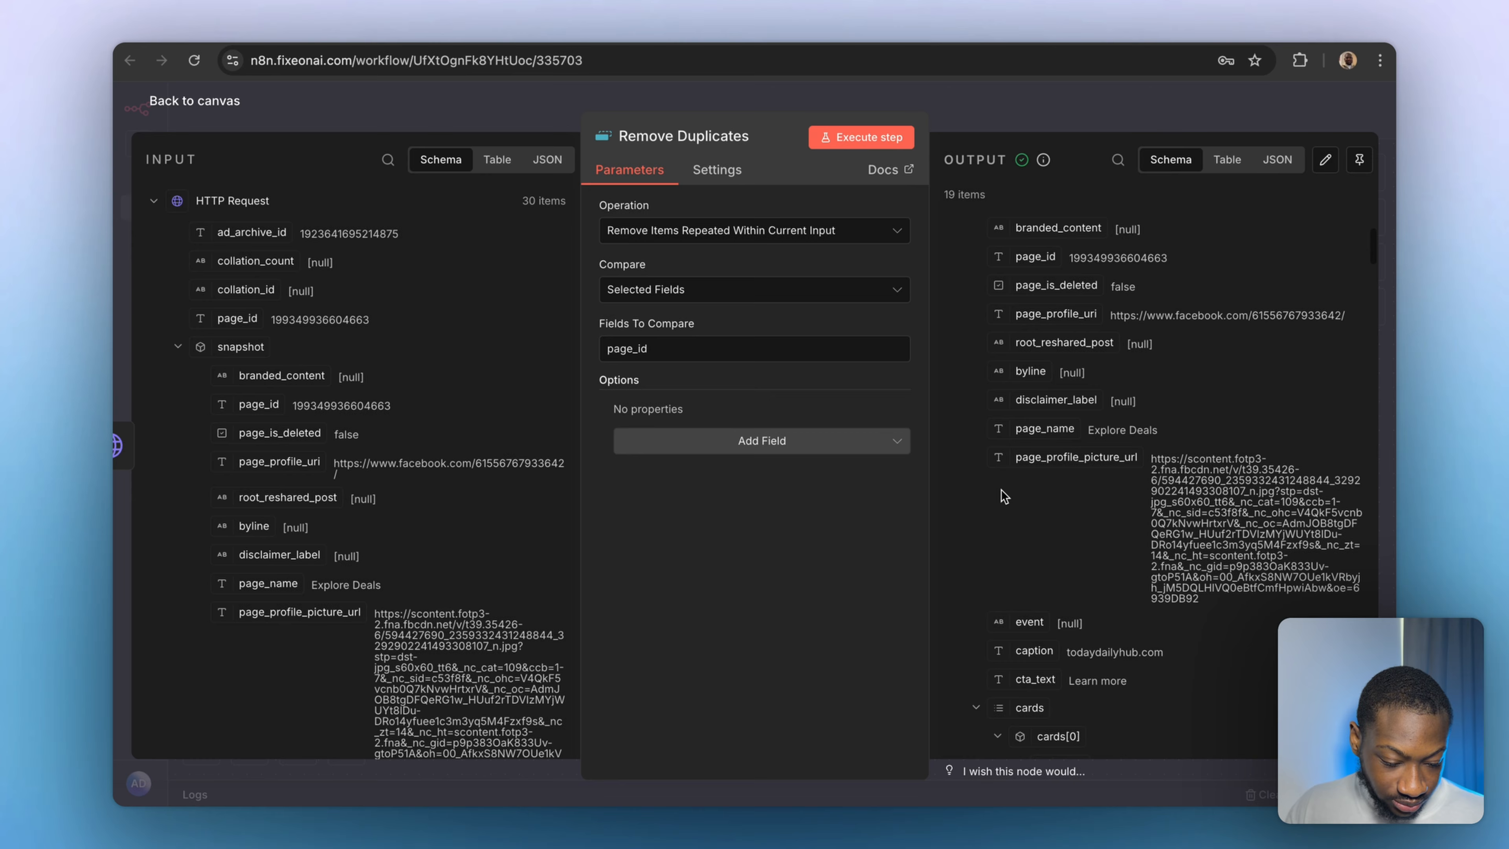
{"action": "scroll", "coordinate": [998, 493], "scroll_direction": "up", "scroll_amount": 5}
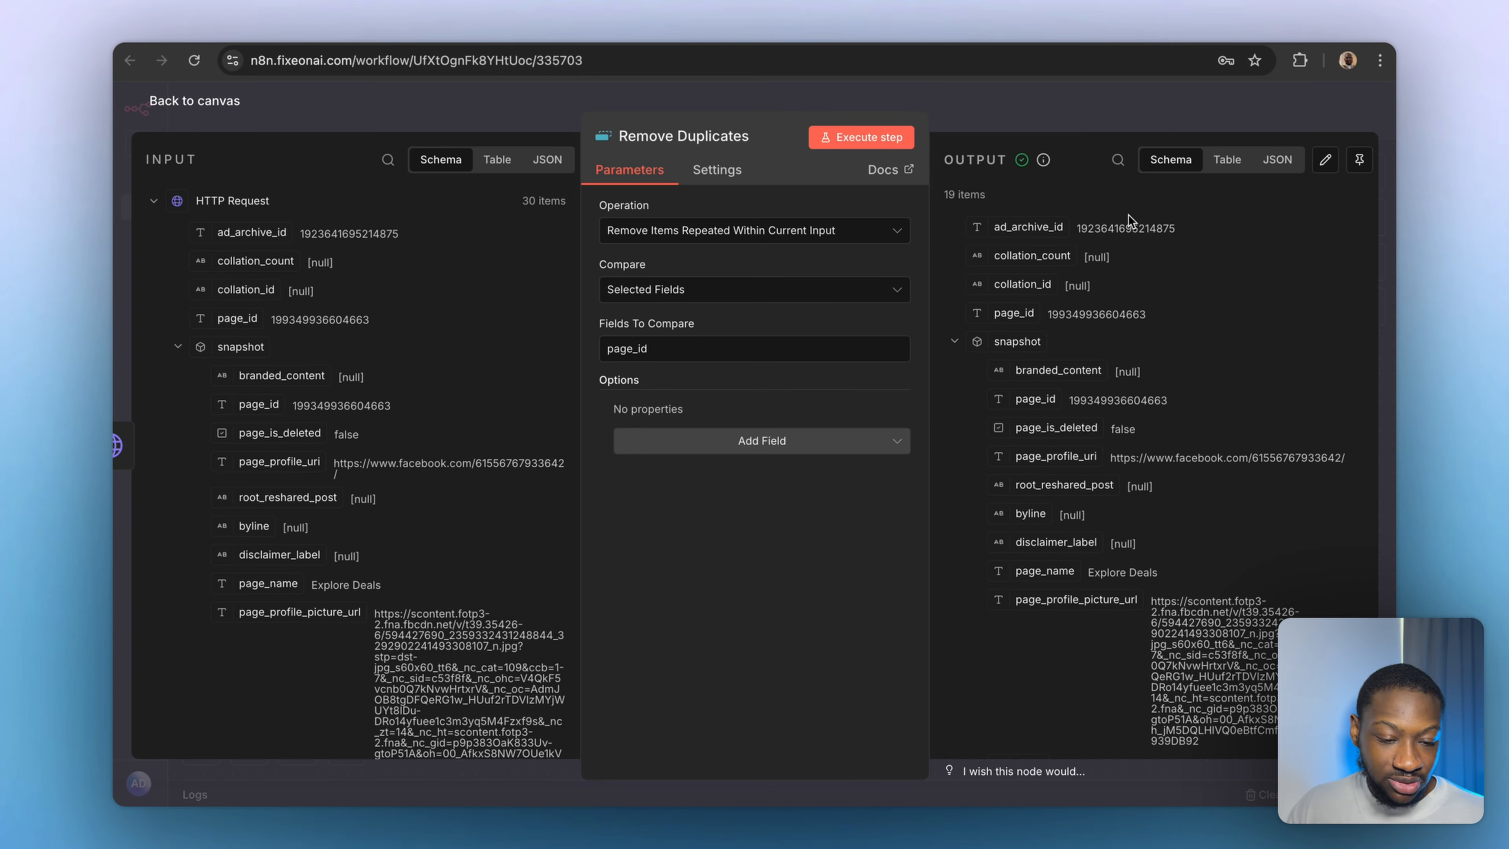
{"action": "left_click", "coordinate": [980, 113]}
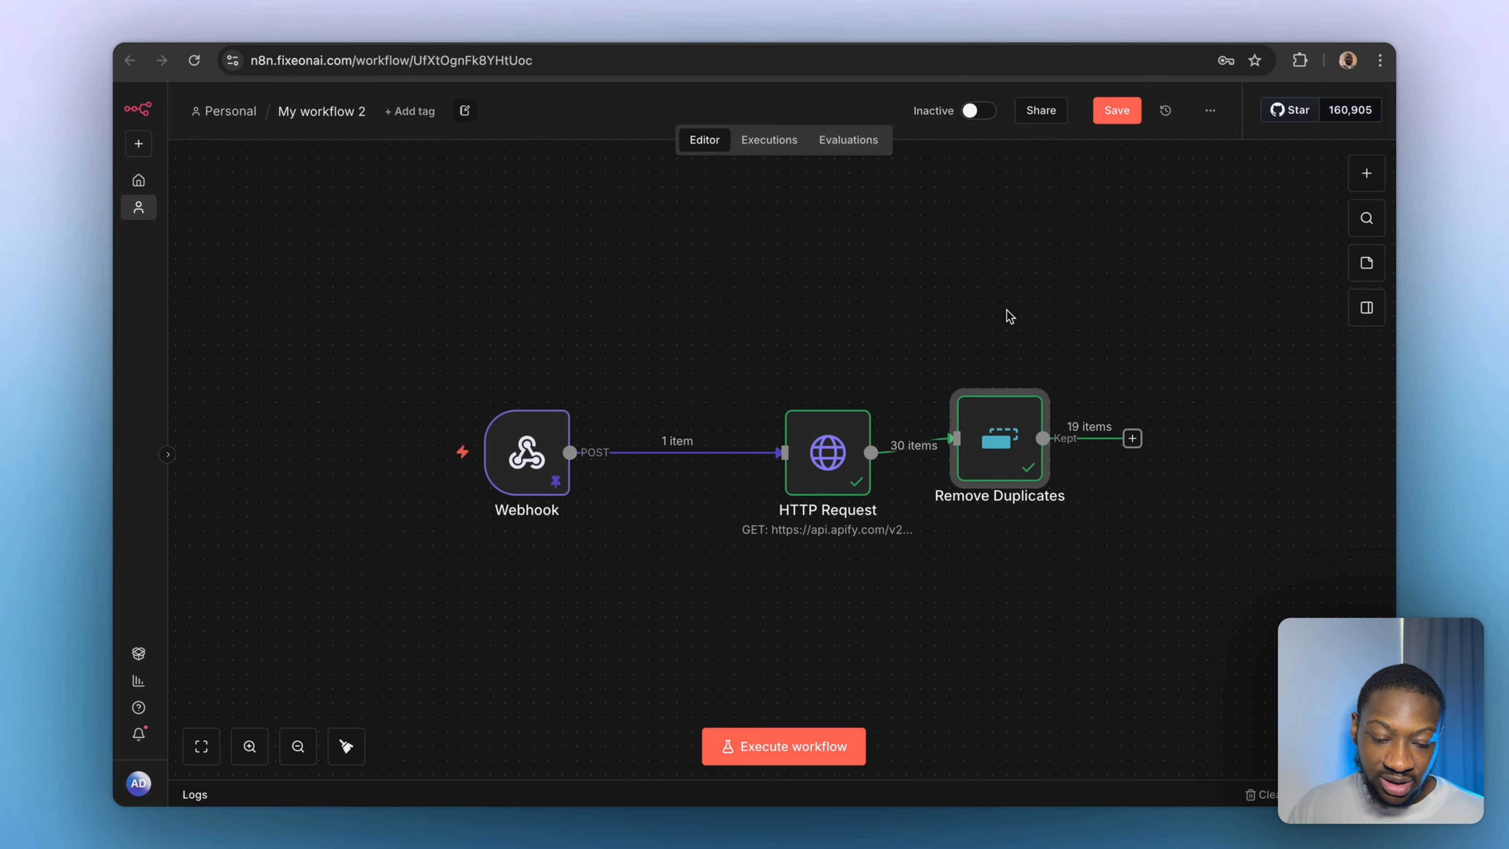
{"action": "left_click_drag", "start_coordinate": [1009, 457], "coordinate": [1106, 470]}
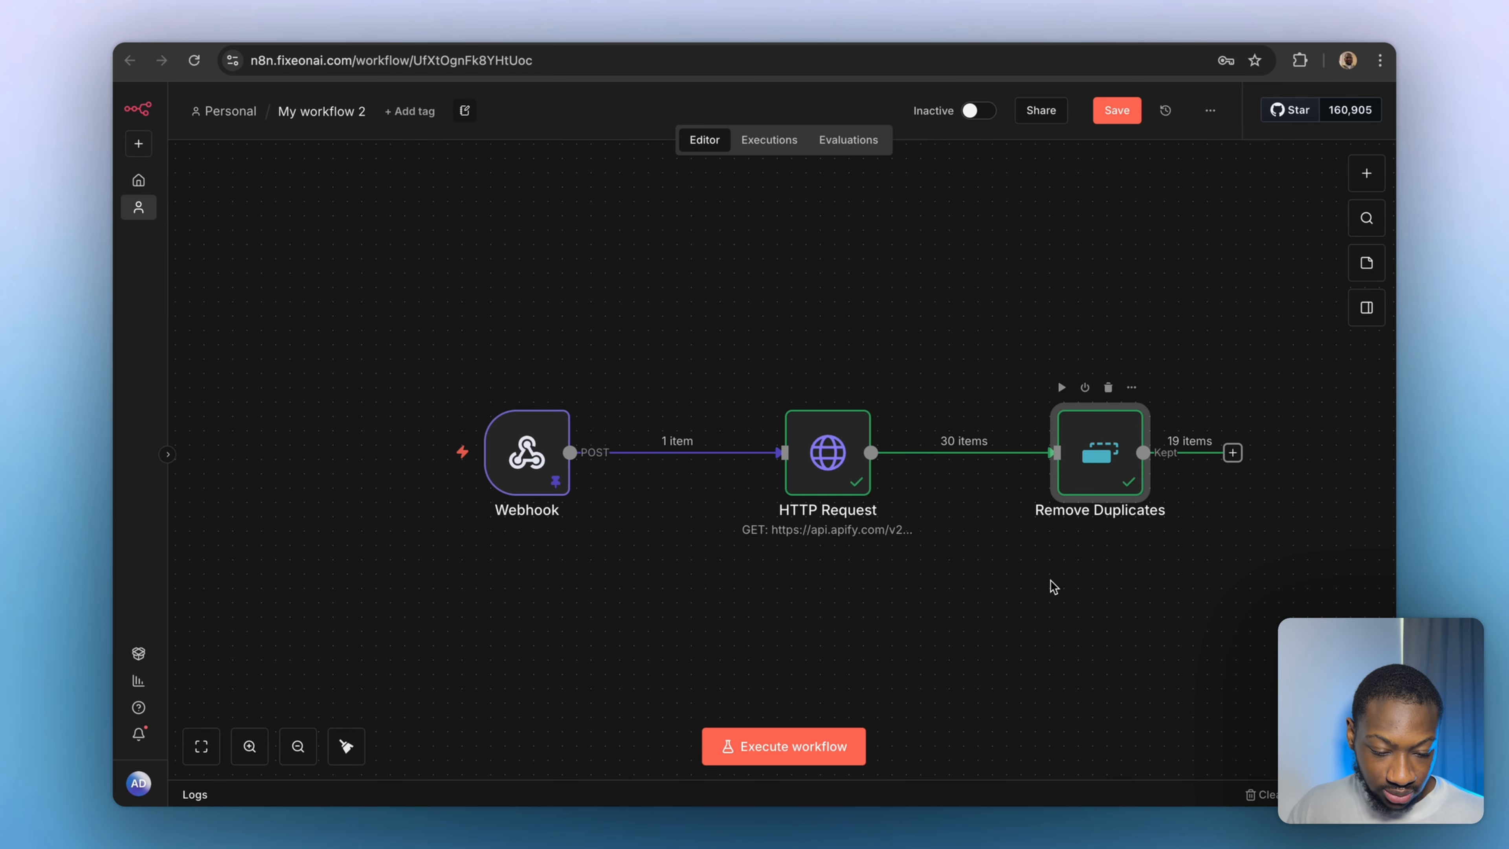
Add a Loop Over Items (Split in Batches) node after Remove Duplicates, keeping its default settings, and shift it slightly away from that node.
{"action": "scroll", "coordinate": [1041, 621], "scroll_direction": "right", "scroll_amount": 5}
{"action": "scroll", "coordinate": [1041, 622], "scroll_direction": "right", "scroll_amount": 5}
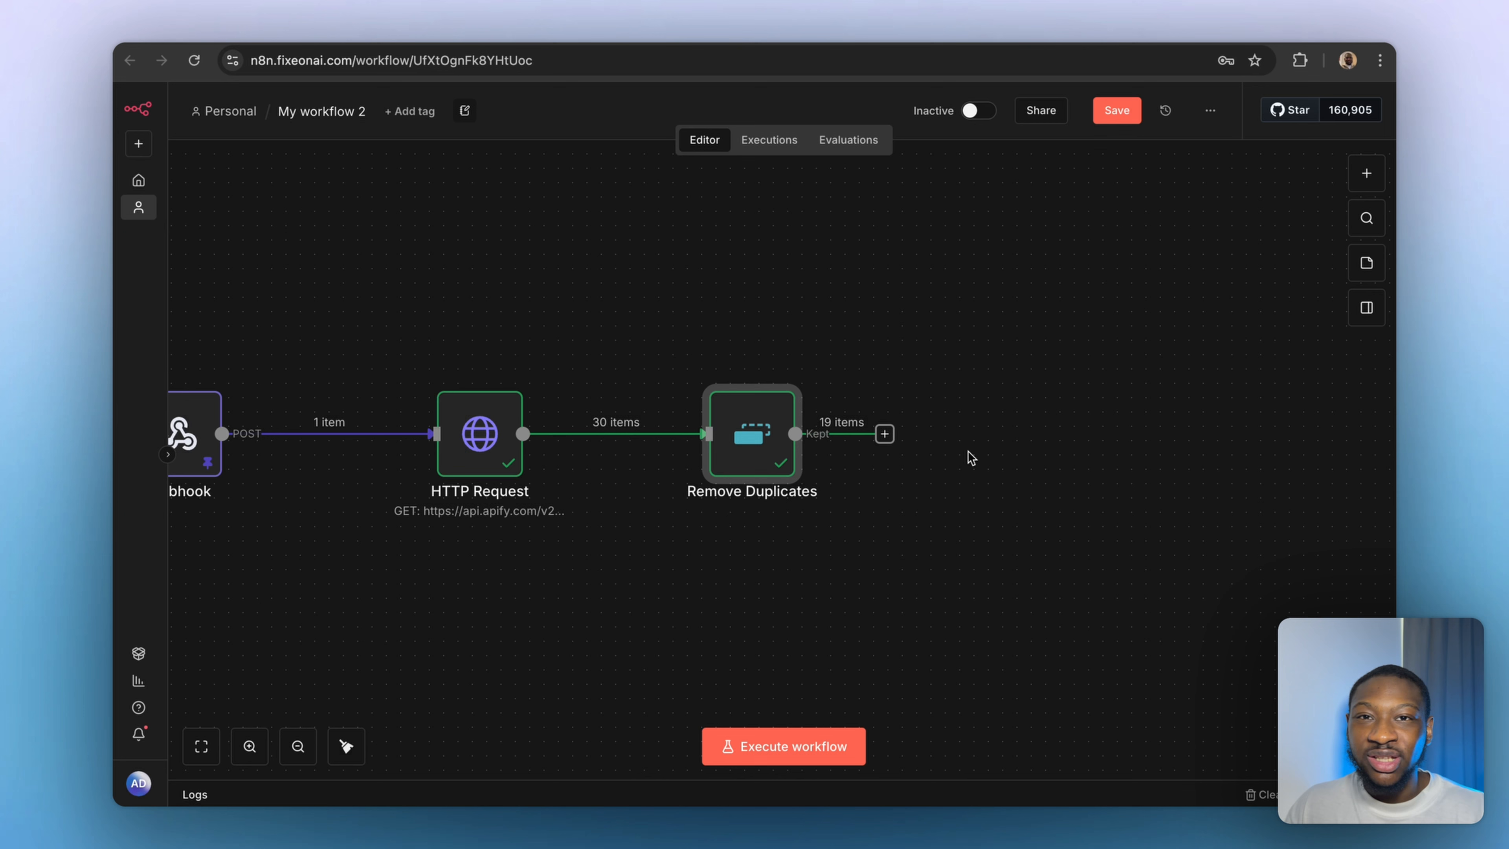
{"action": "left_click", "coordinate": [884, 434]}
{"action": "type", "text": "loop"}
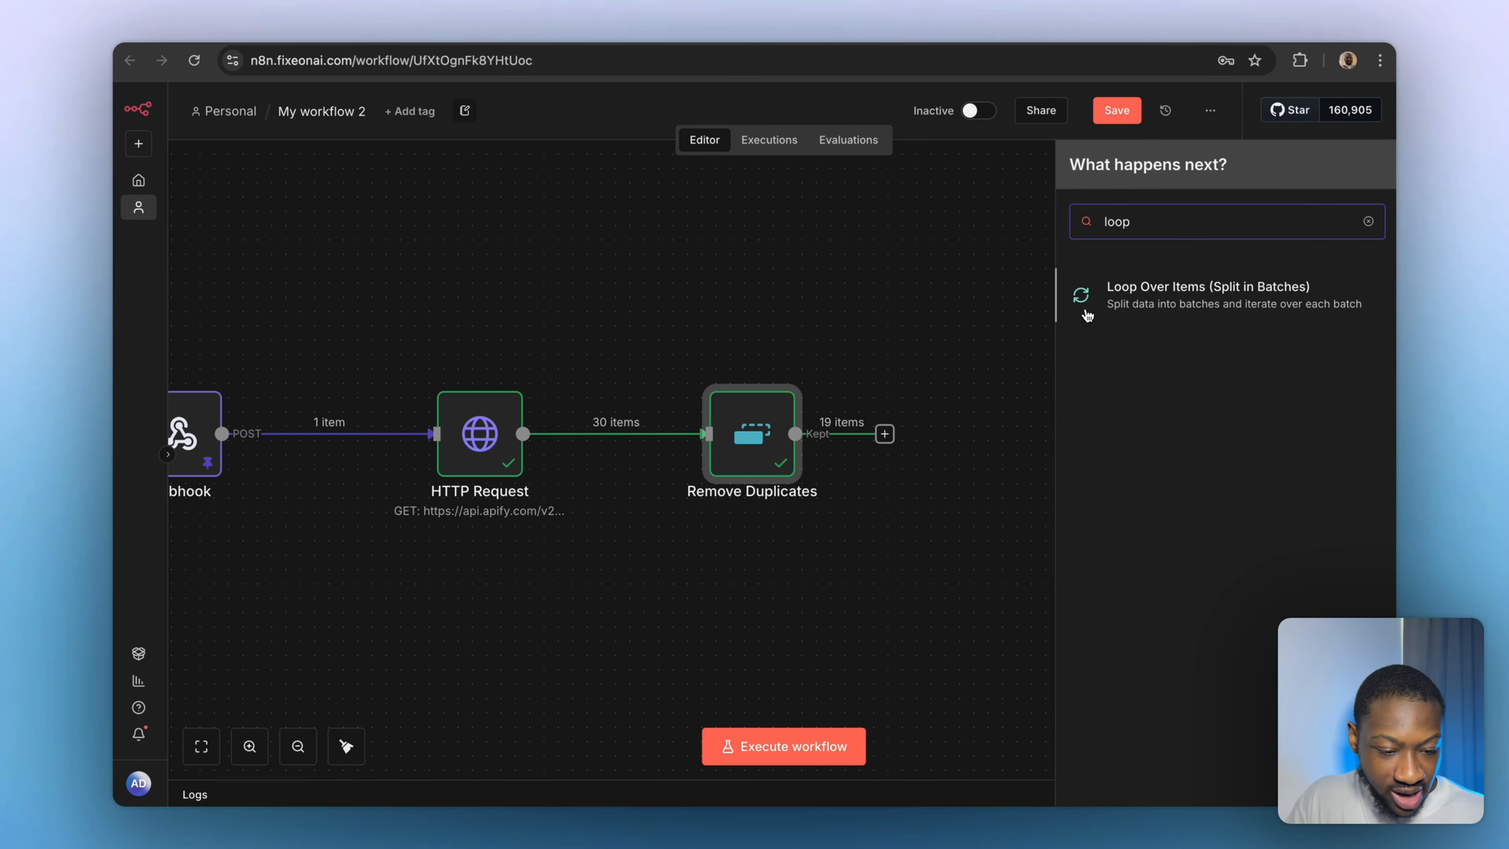
{"action": "left_click", "coordinate": [1087, 315]}
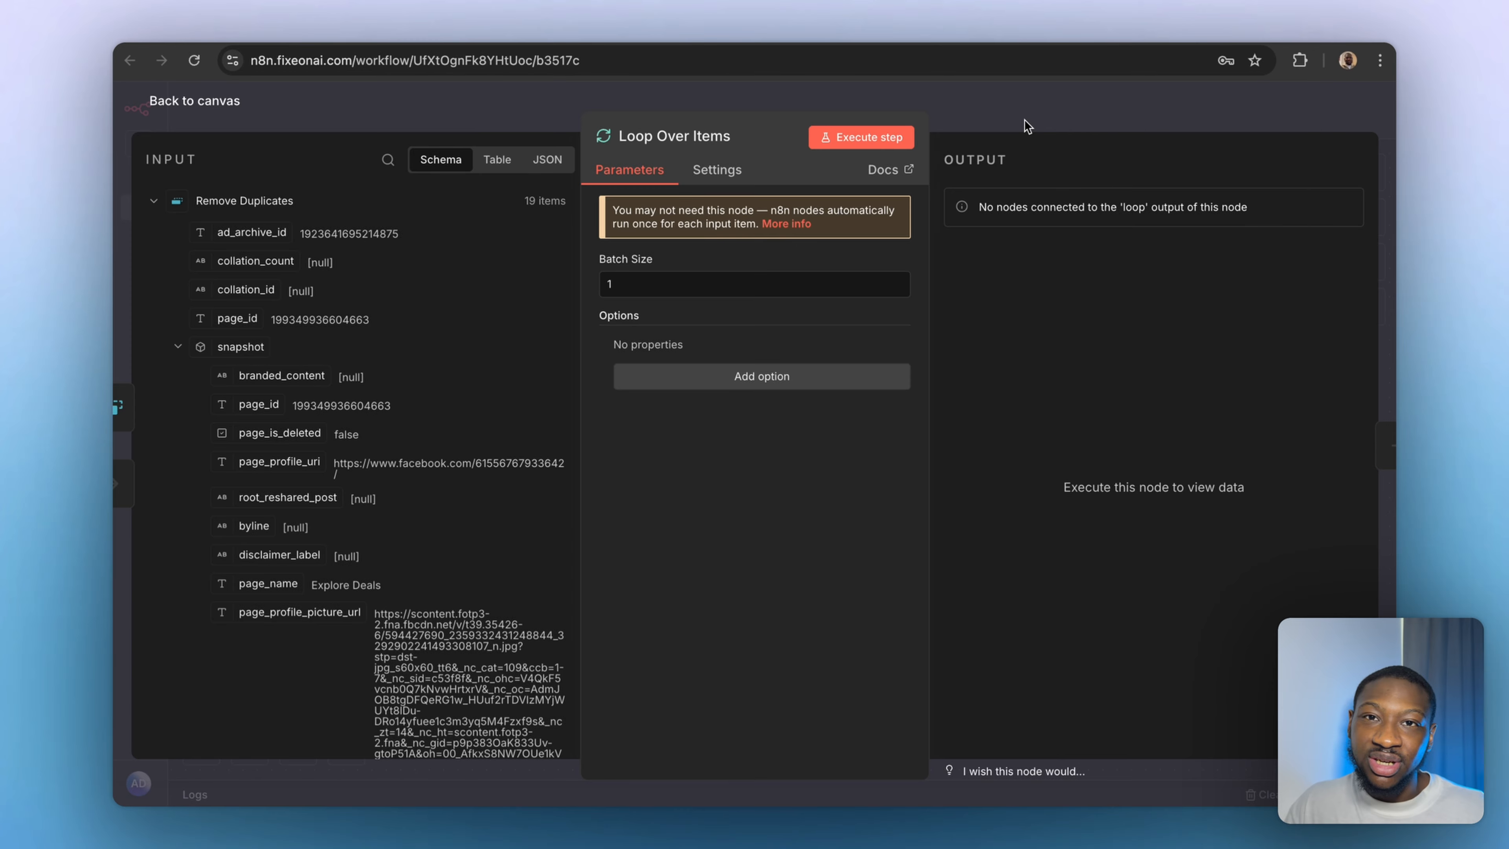
{"action": "left_click", "coordinate": [1027, 127]}
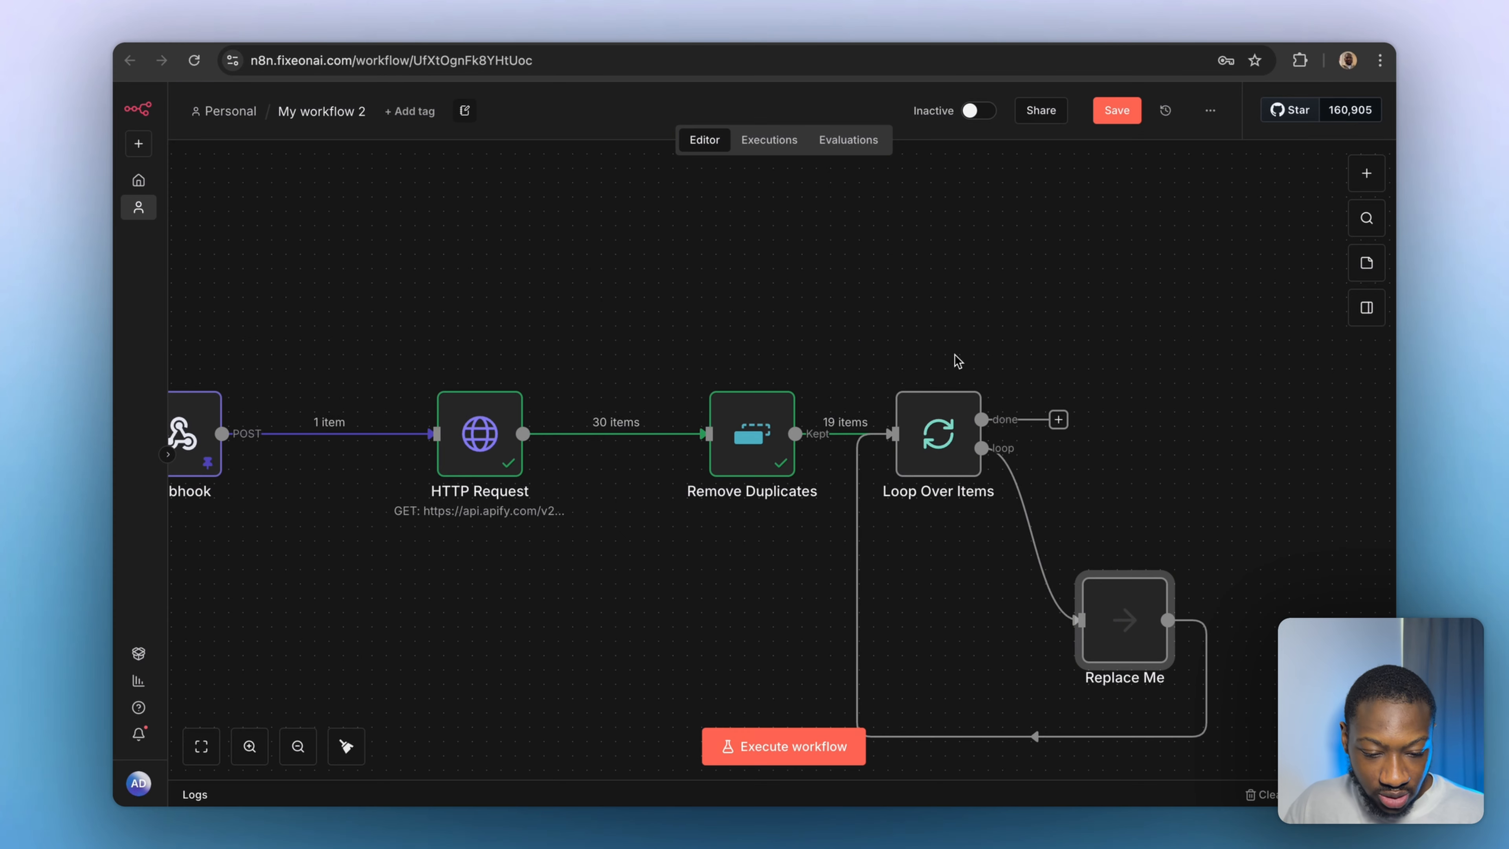
{"action": "left_click_drag", "start_coordinate": [945, 473], "coordinate": [988, 473]}
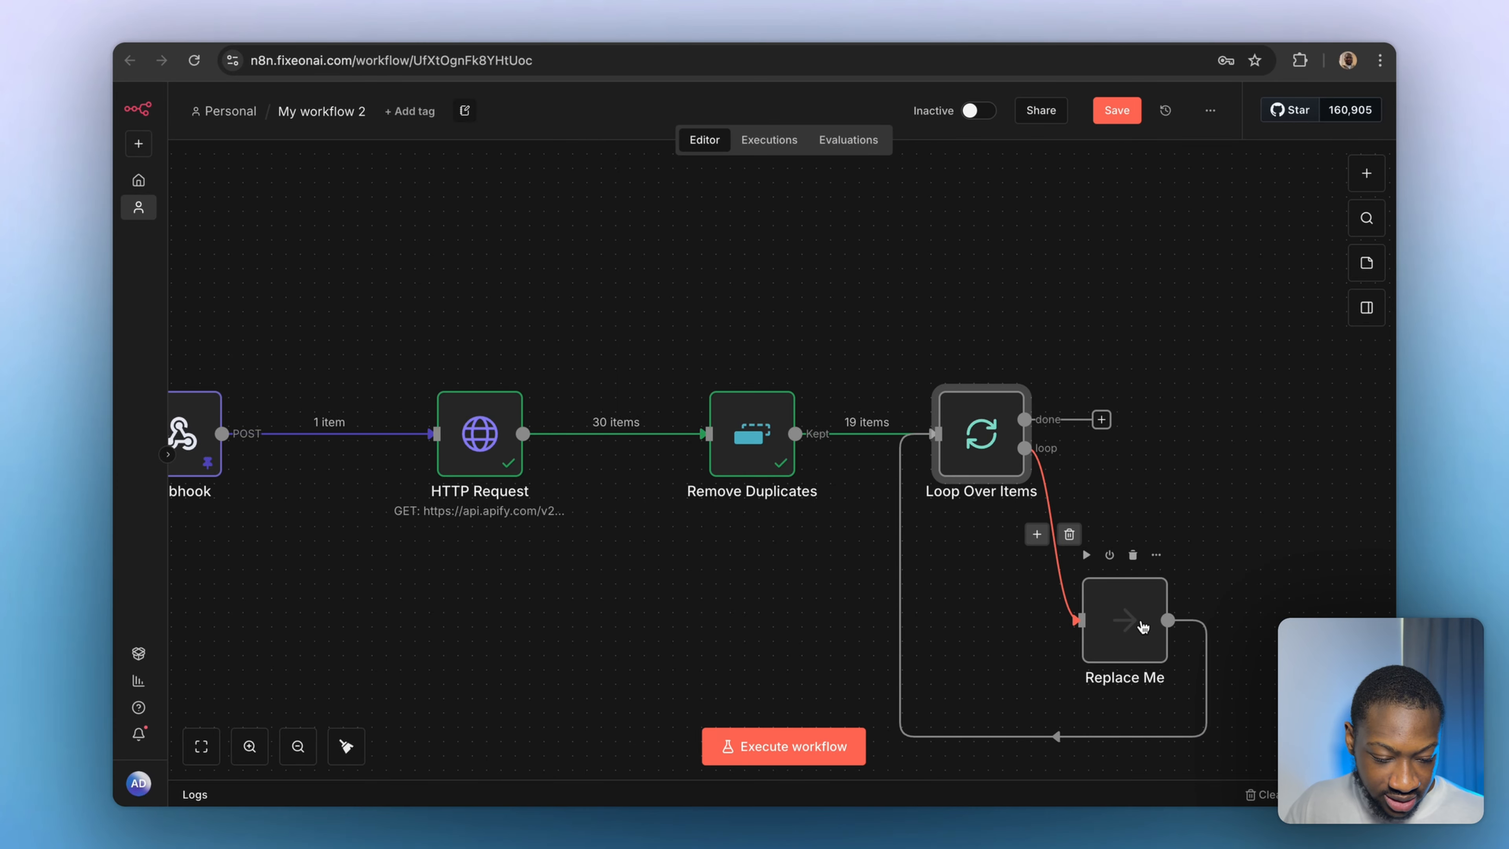
Delete the Replace Me placeholder from the loop and insert an HTTP Request node on the loop connection.
{"action": "left_click", "coordinate": [1133, 556]}
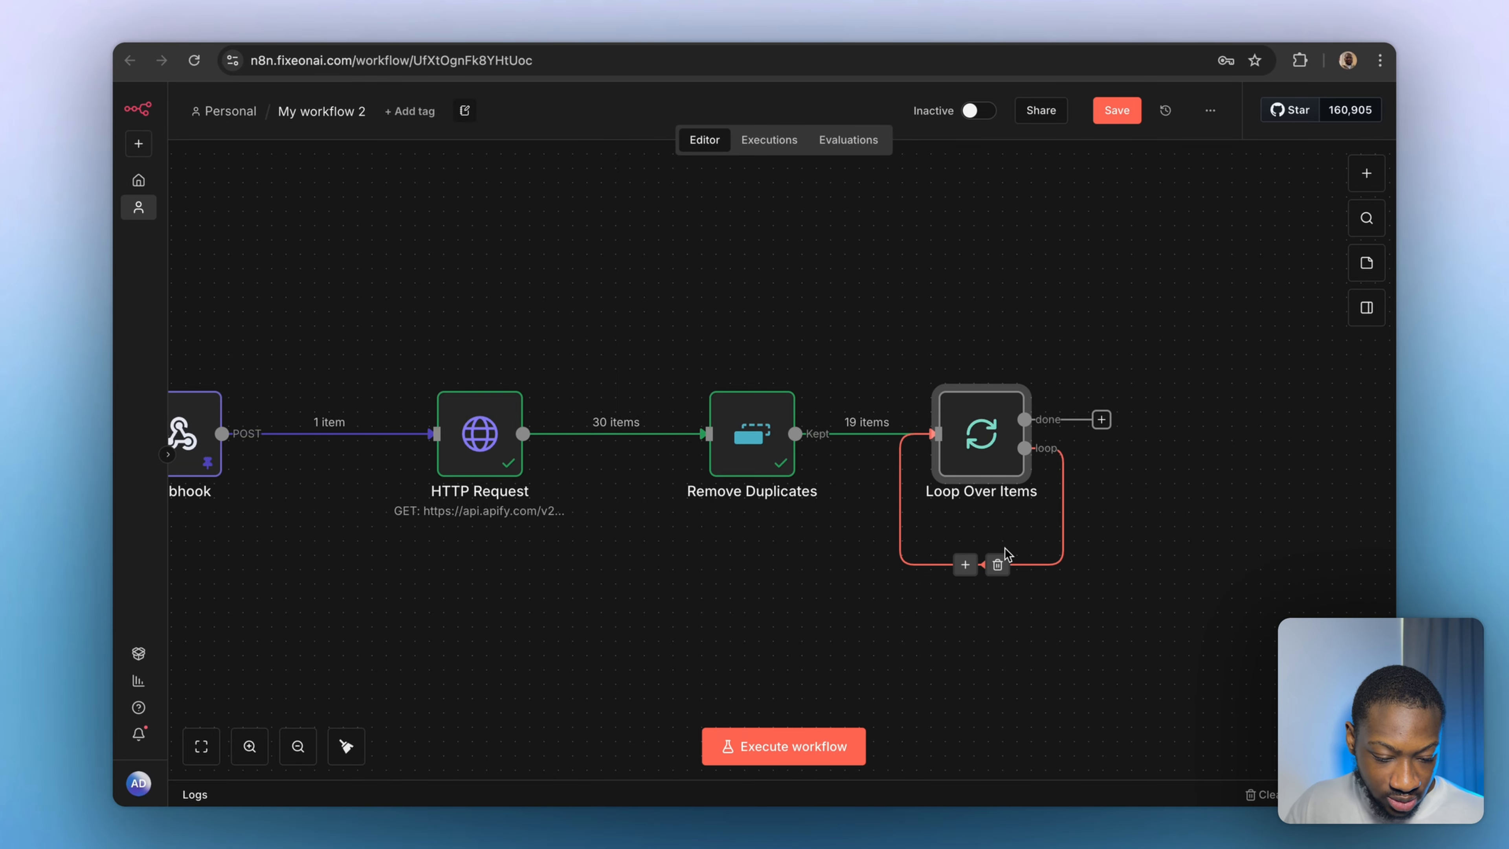
{"action": "left_click", "coordinate": [965, 564]}
{"action": "type", "text": "htt"}
{"action": "type", "text": "p"}
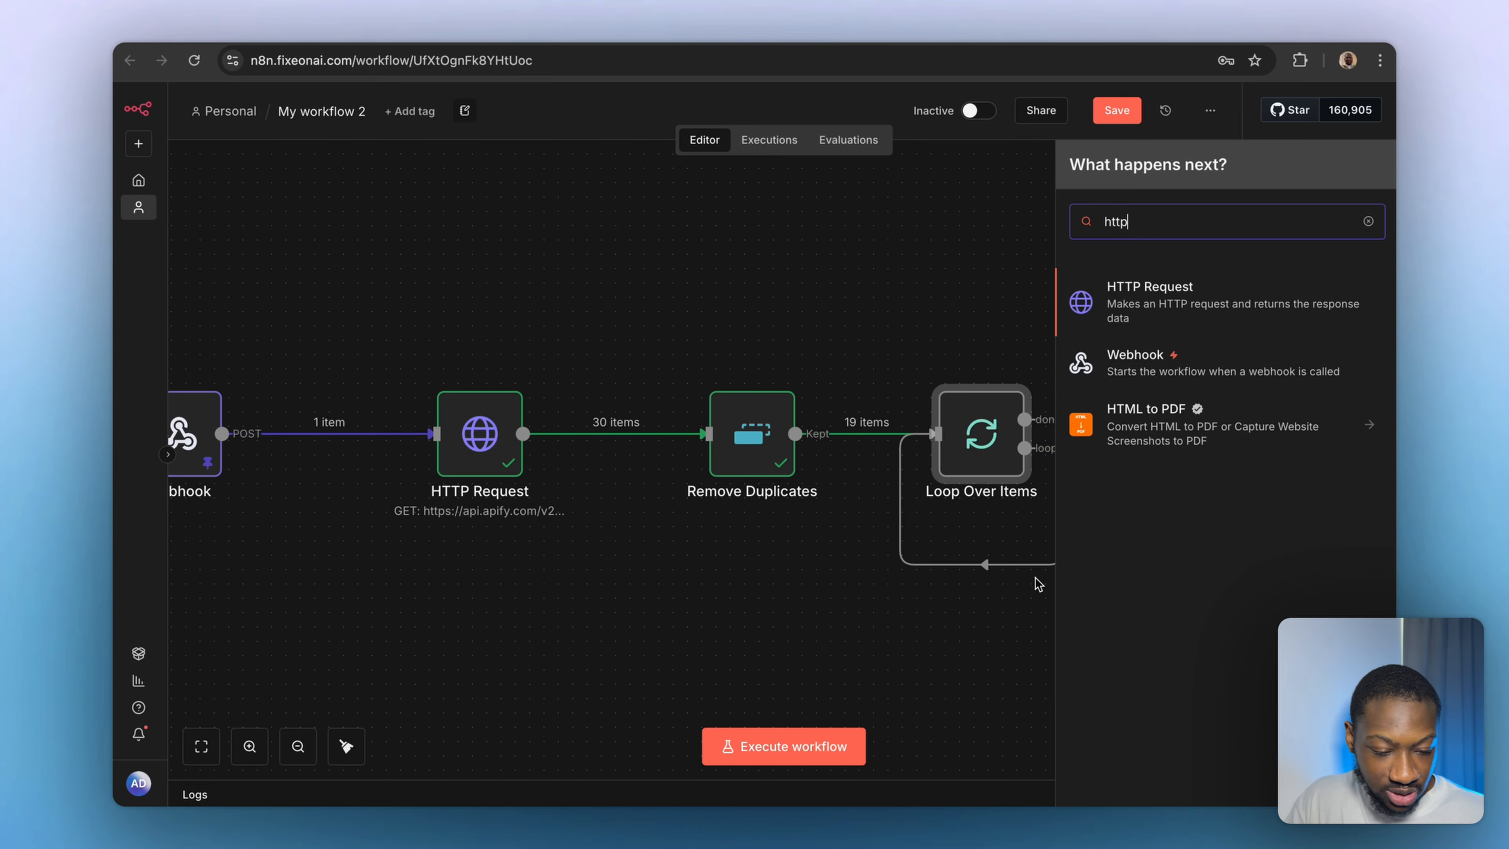
{"action": "left_click", "coordinate": [1144, 319]}
{"action": "left_click", "coordinate": [1027, 112]}
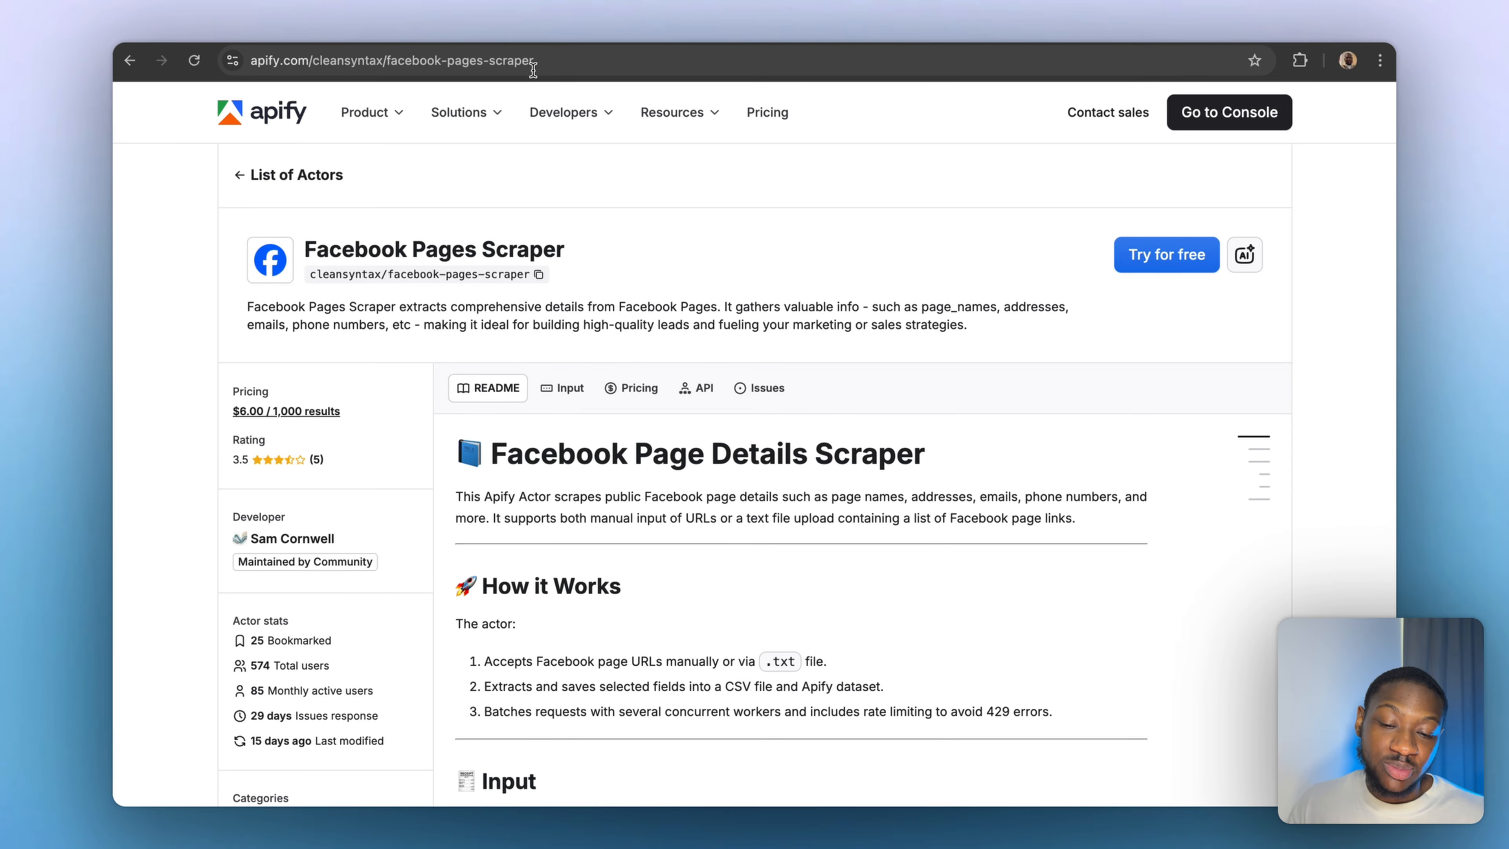
Open the Facebook Pages Scraper actor in the Apify console and copy its "Run Actor synchronously and get dataset items" endpoint URL.
{"action": "left_click", "coordinate": [1126, 256]}
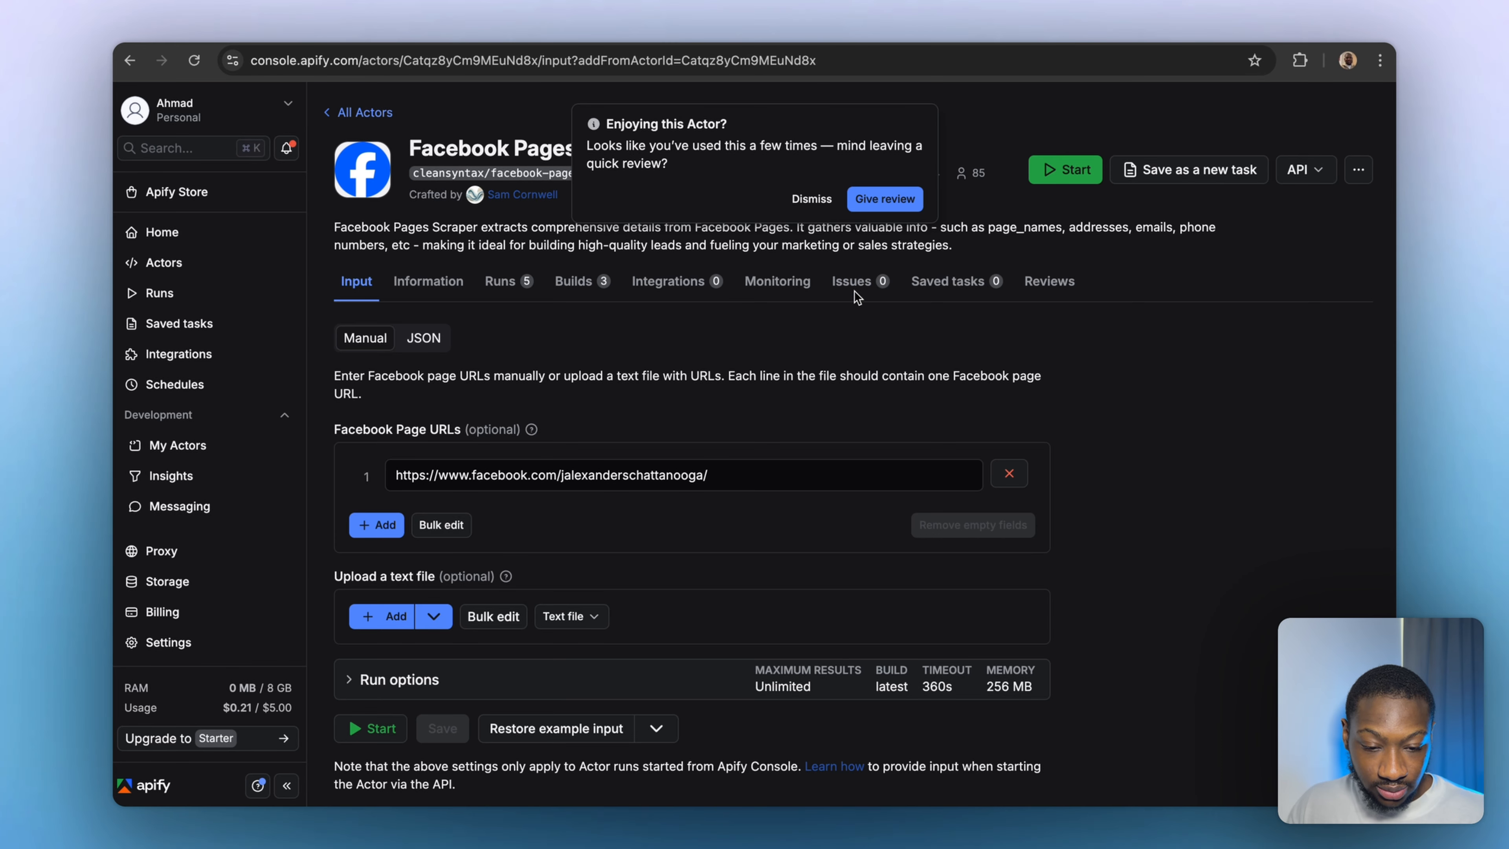
{"action": "left_click", "coordinate": [808, 199]}
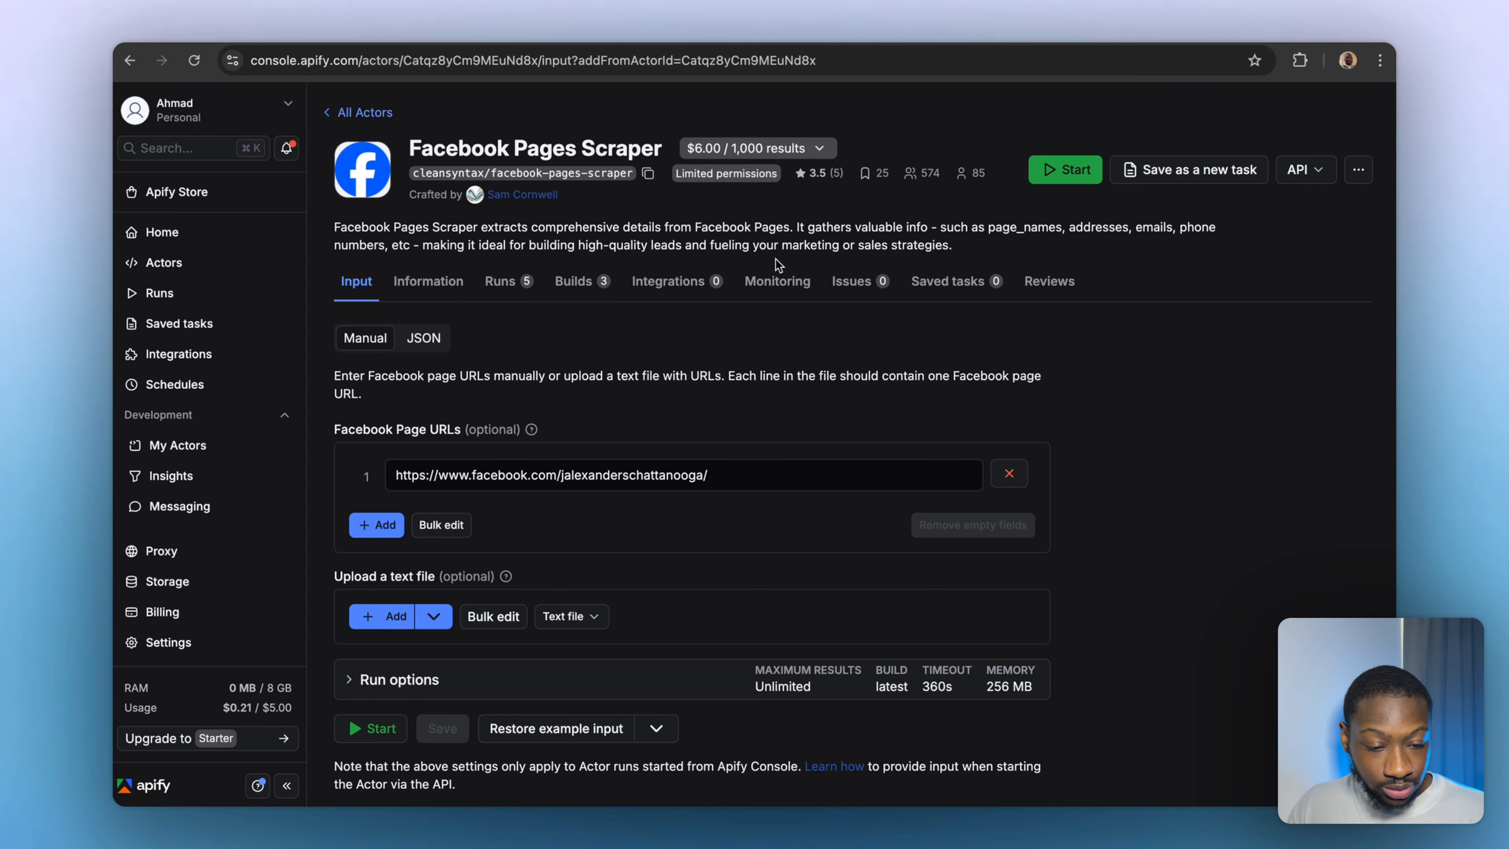
{"action": "left_click", "coordinate": [1301, 170]}
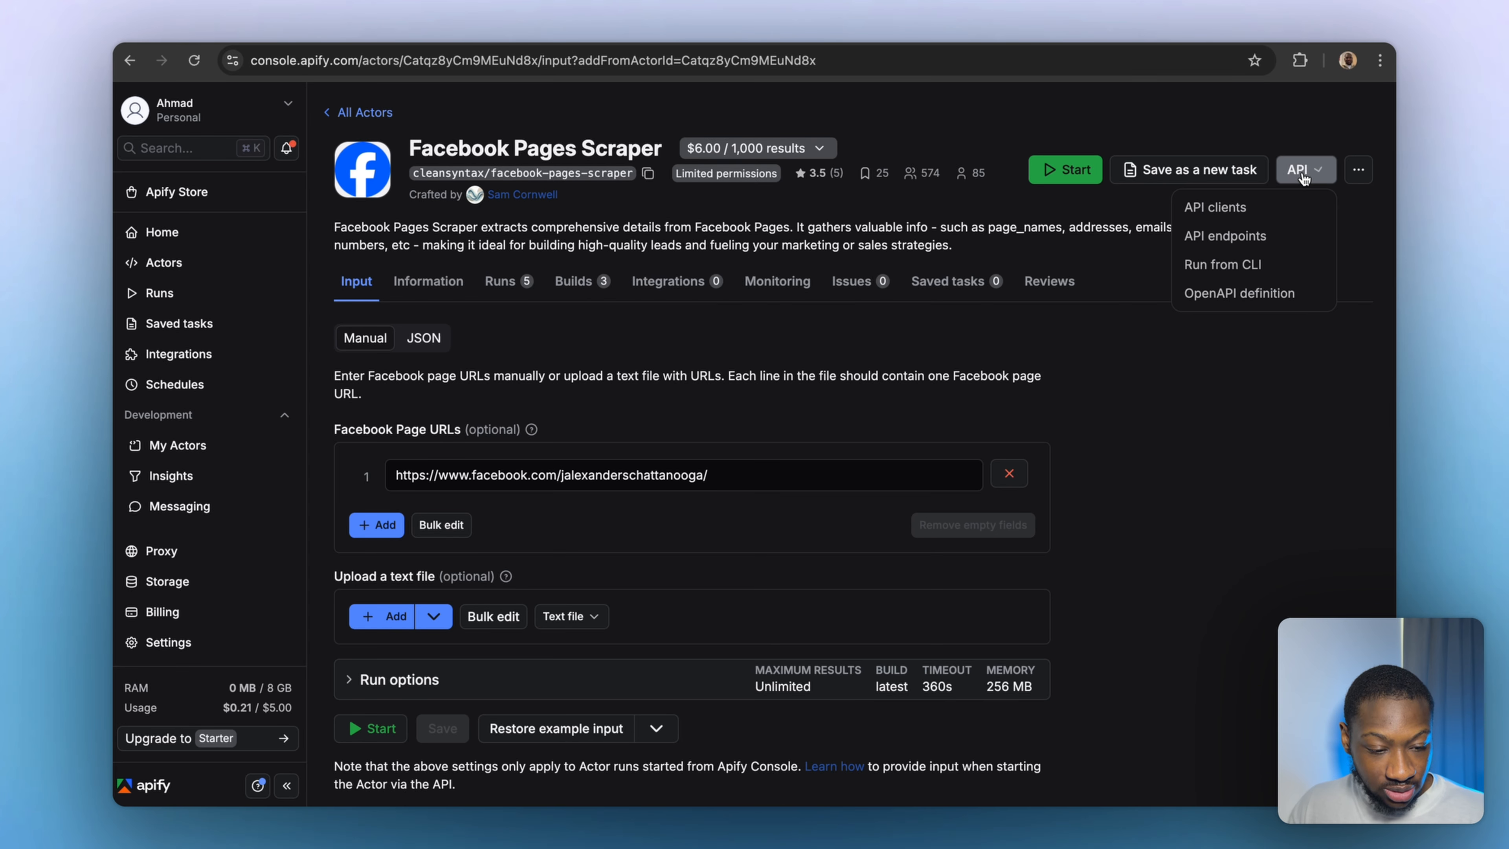
{"action": "left_click", "coordinate": [1215, 237]}
{"action": "scroll", "coordinate": [690, 445], "scroll_direction": "down", "scroll_amount": 5}
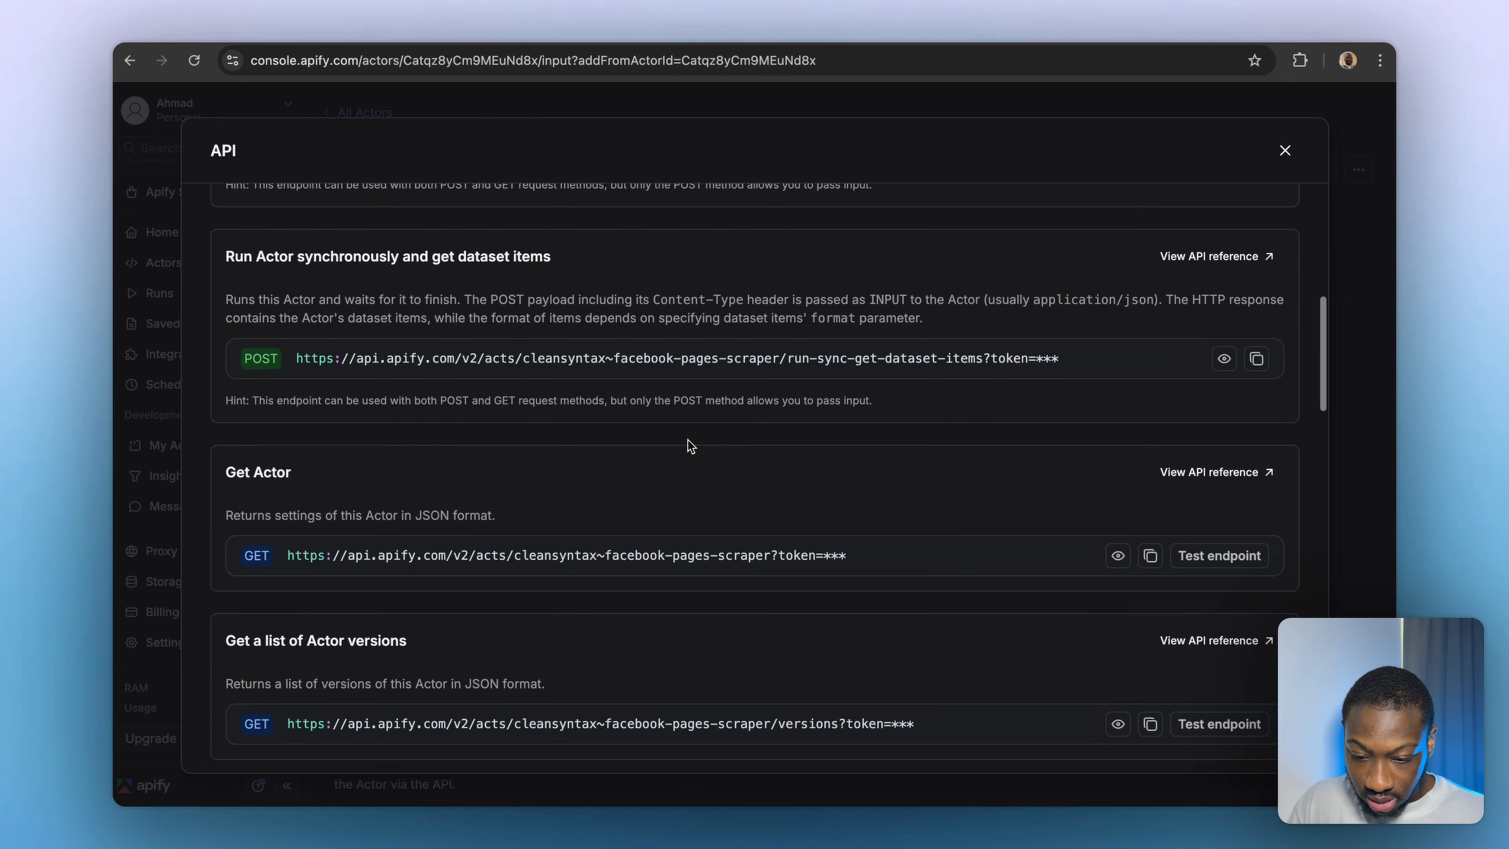
{"action": "scroll", "coordinate": [689, 442], "scroll_direction": "up", "scroll_amount": 1}
{"action": "left_click", "coordinate": [1256, 379]}
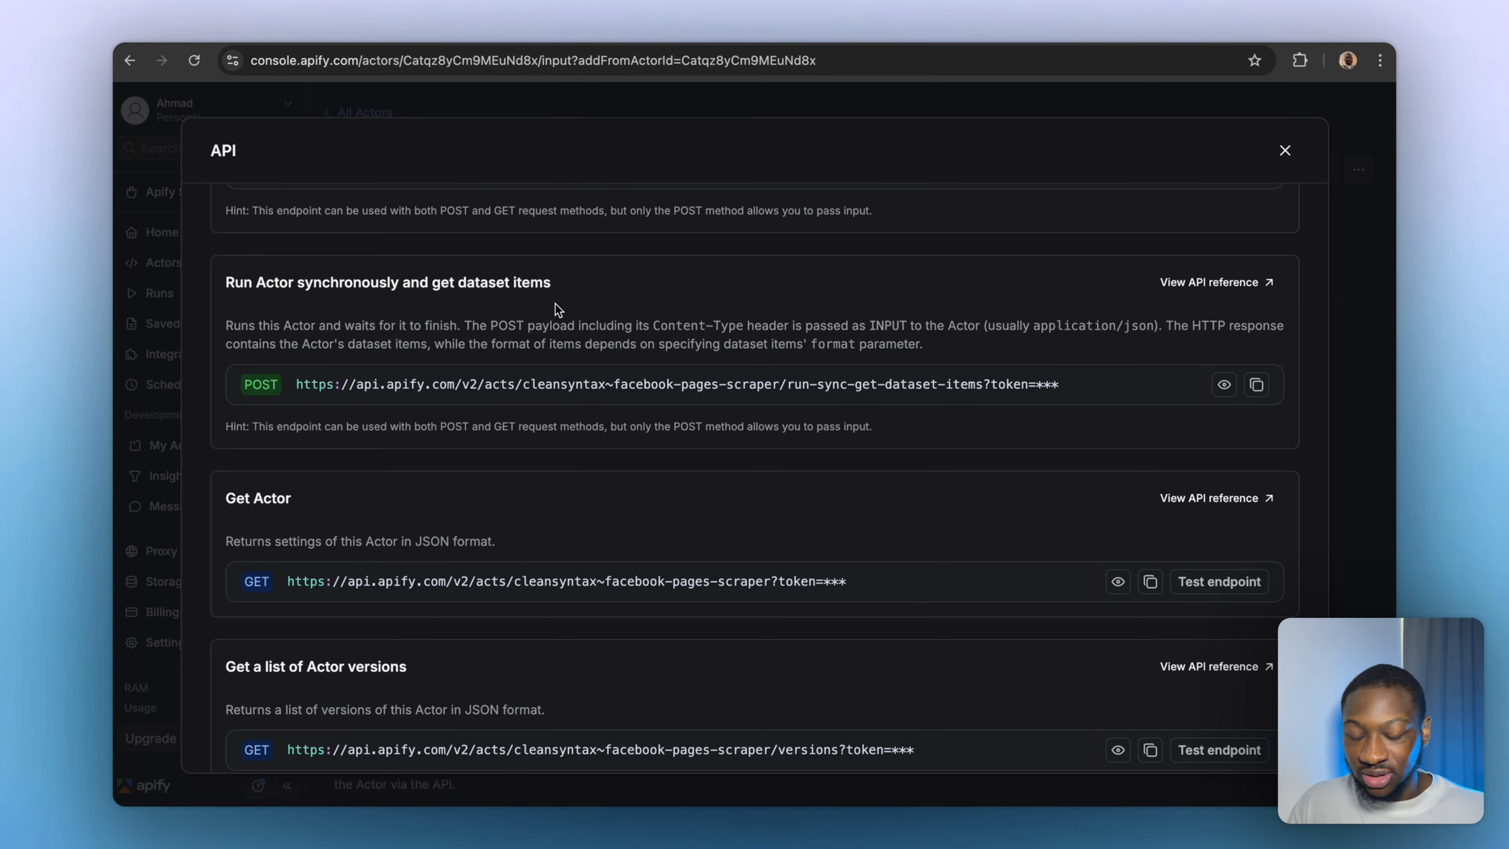
{"action": "left_click", "coordinate": [1256, 385]}
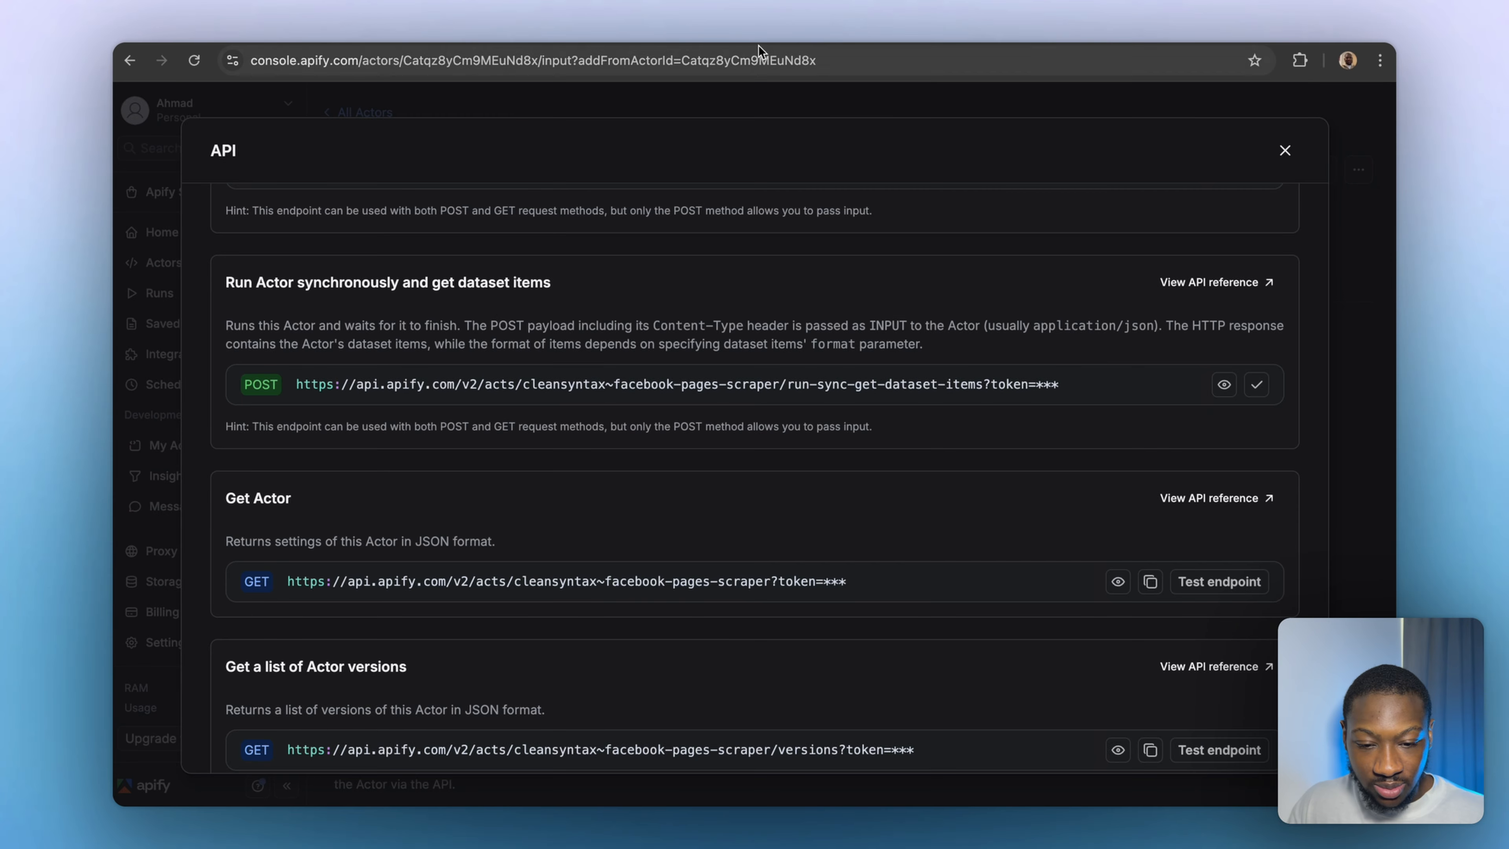
Back in n8n, paste the copied endpoint URL with its API token into the loop's HTTP Request node and remove the token parameter.
{"action": "key", "text": "ctrl+Tab"}
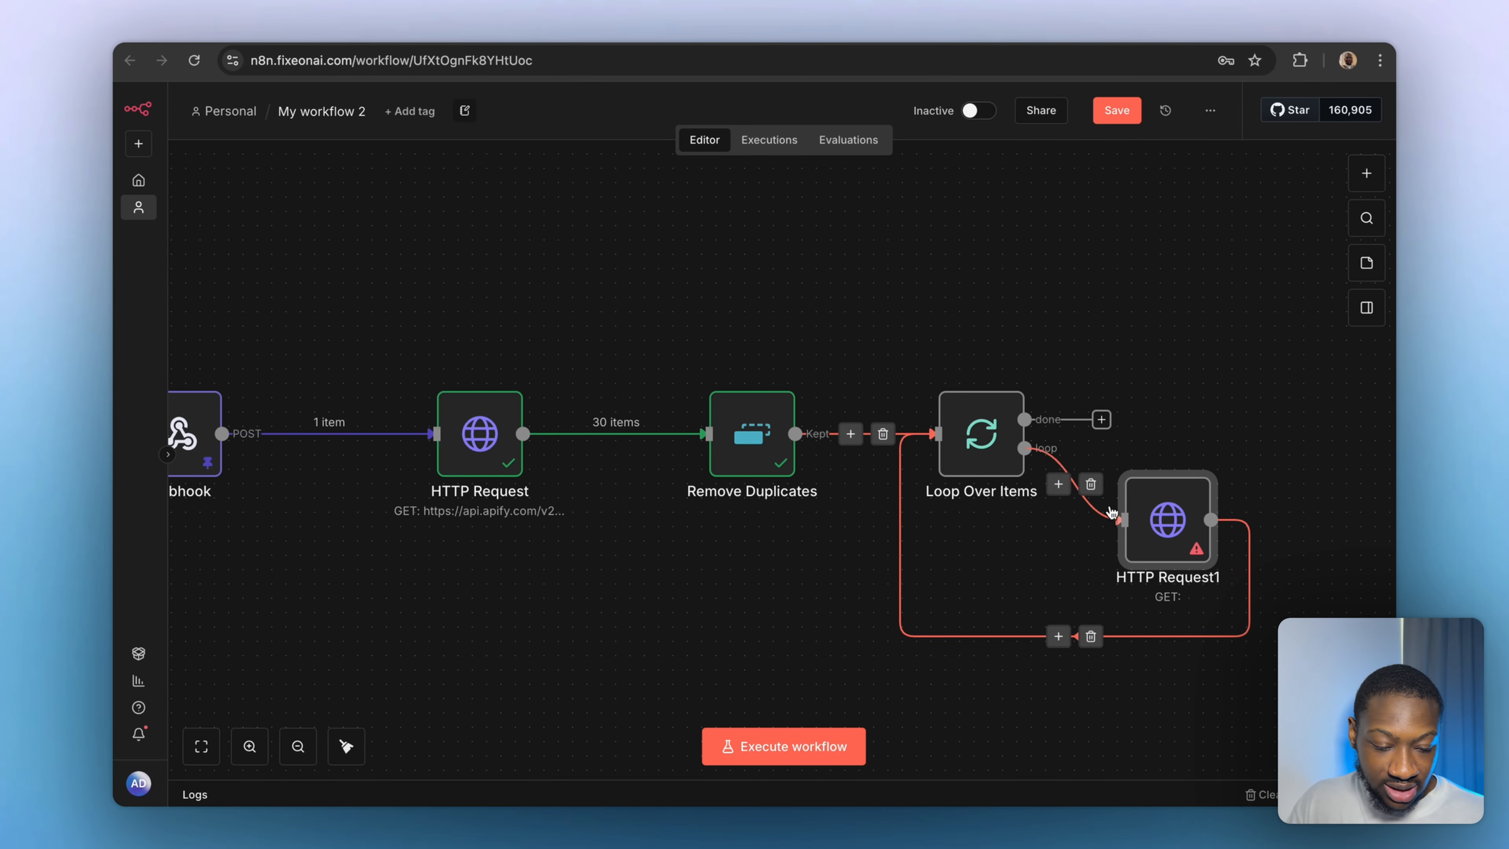
{"action": "double_click", "coordinate": [1150, 514]}
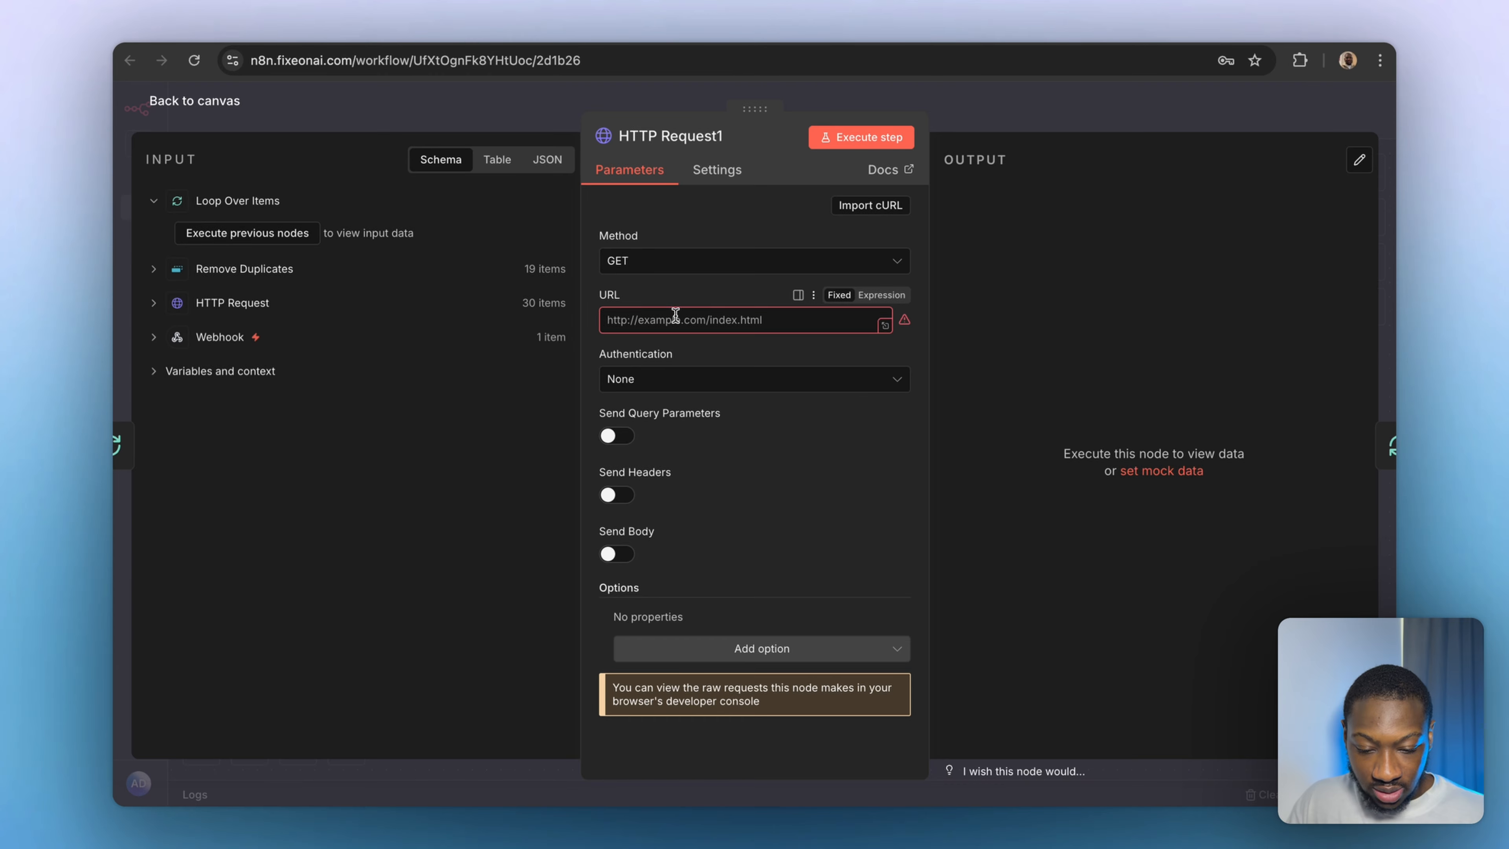
{"action": "left_click", "coordinate": [675, 315]}
{"action": "key", "text": "super+v"}
{"action": "left_click", "coordinate": [903, 324]}
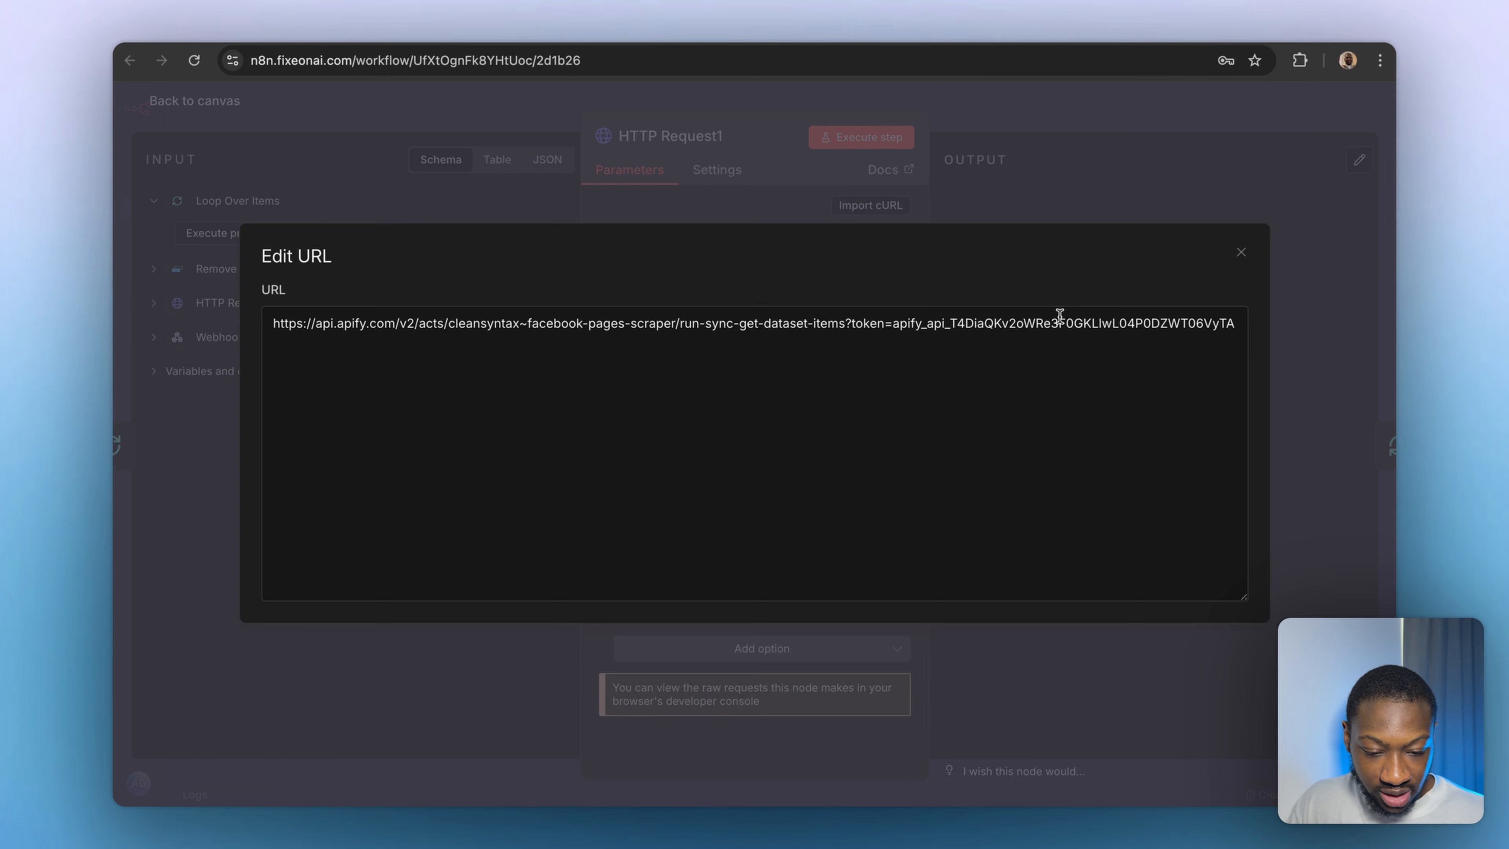
{"action": "left_click_drag", "start_coordinate": [1236, 322], "coordinate": [857, 324]}
{"action": "key", "text": "BackSpace"}
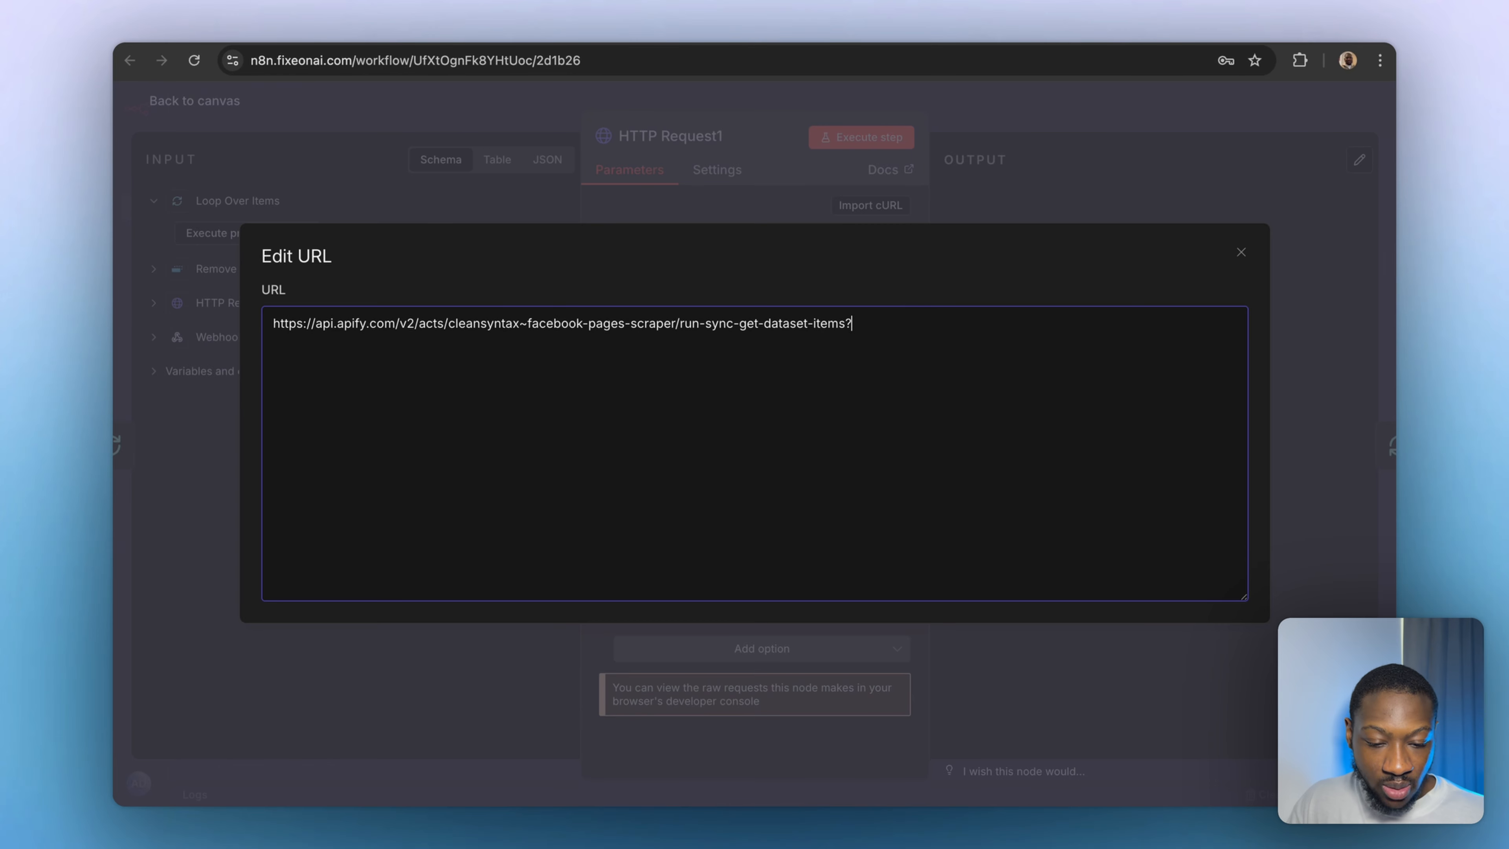
{"action": "left_click", "coordinate": [1240, 253]}
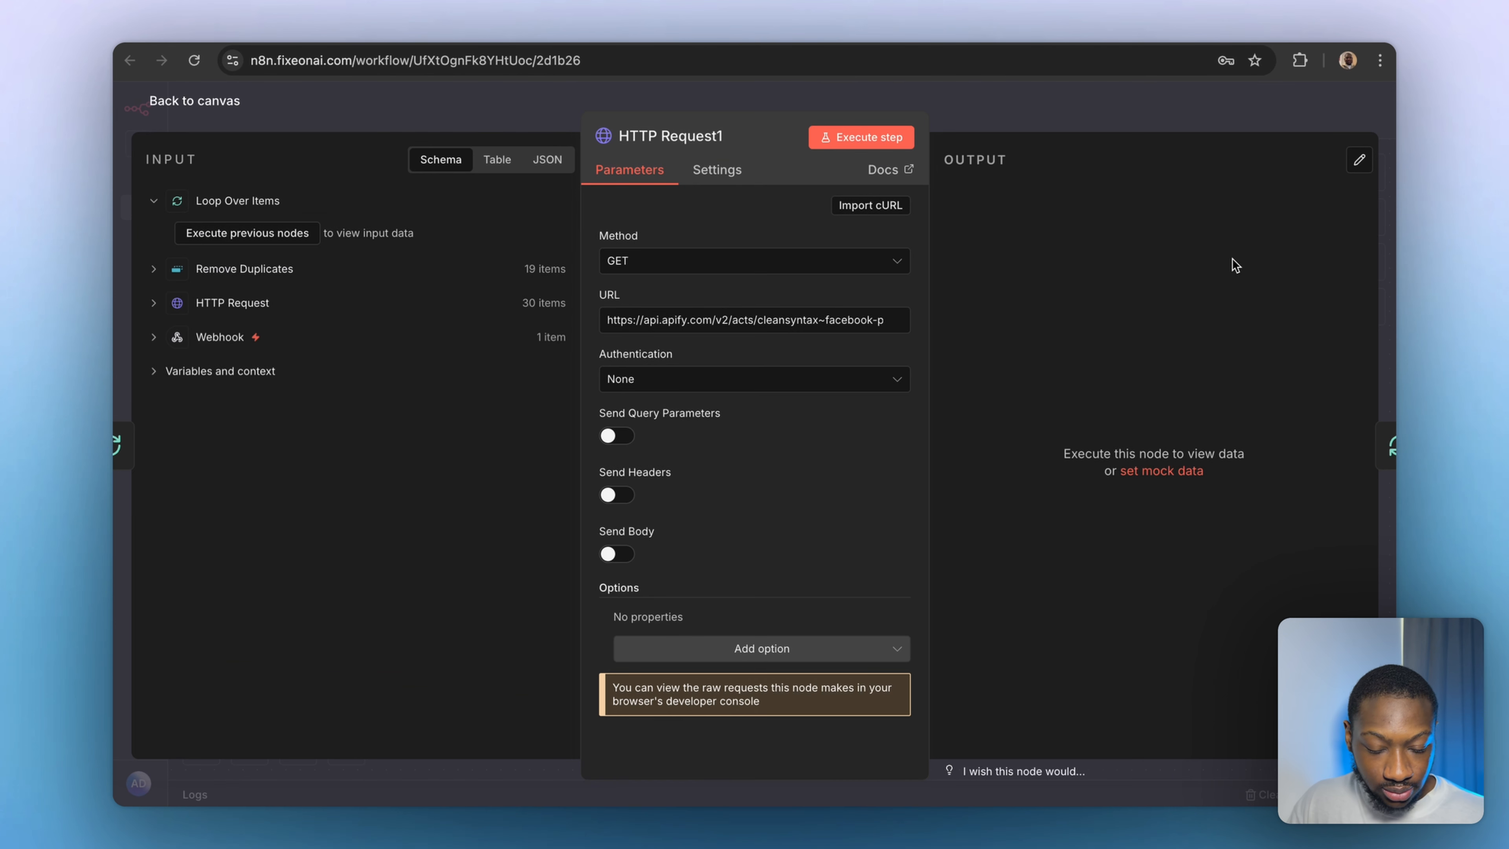
Set the HTTP Request1 node's authentication to Generic Credential Type with Query Auth, using the existing Aoify Token 2 credential.
{"action": "left_click", "coordinate": [671, 389]}
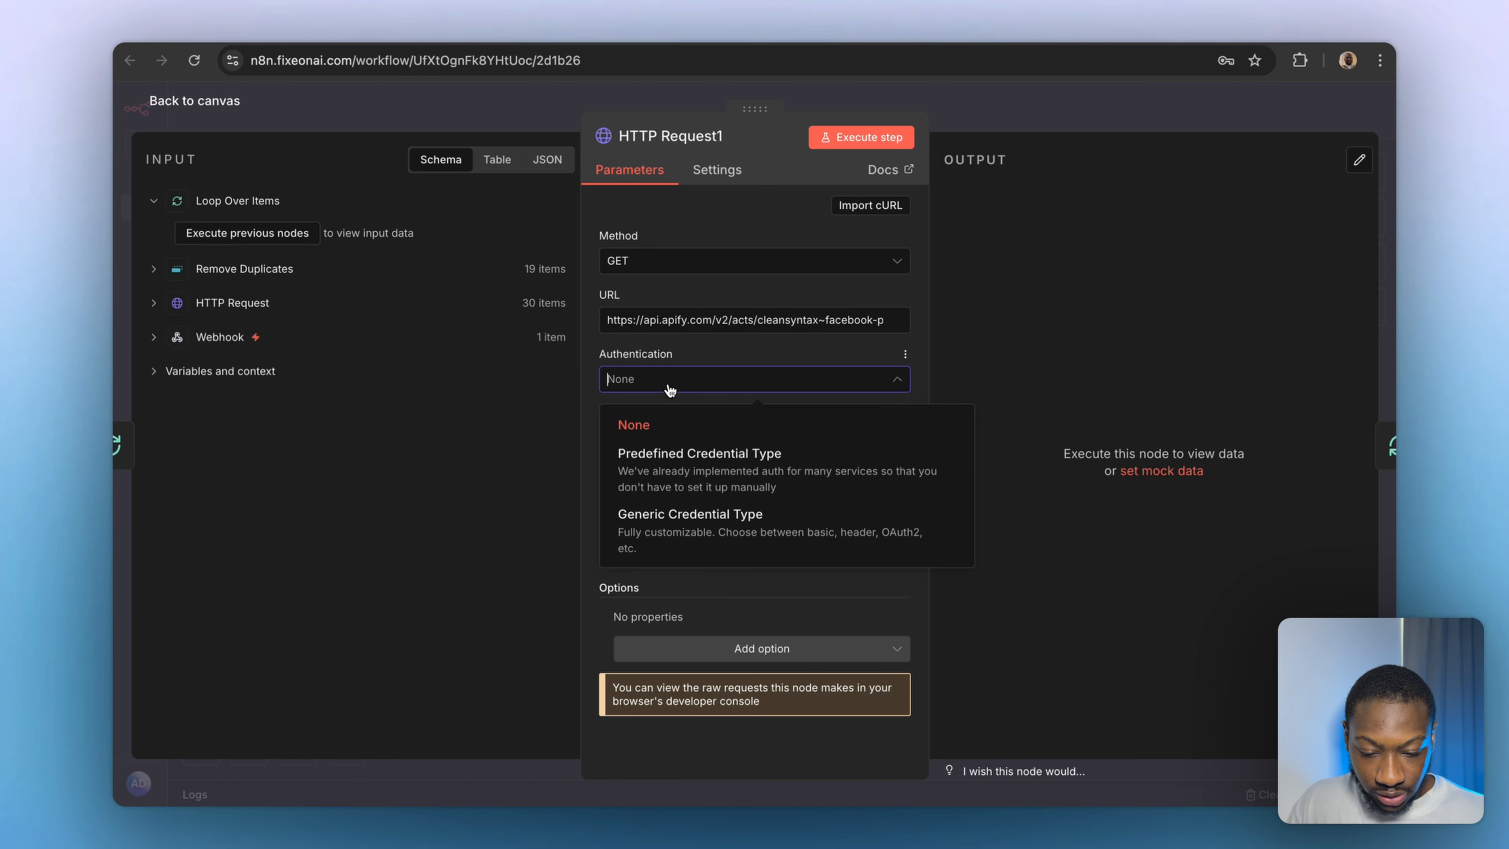
{"action": "left_click", "coordinate": [674, 514]}
{"action": "left_click", "coordinate": [671, 438]}
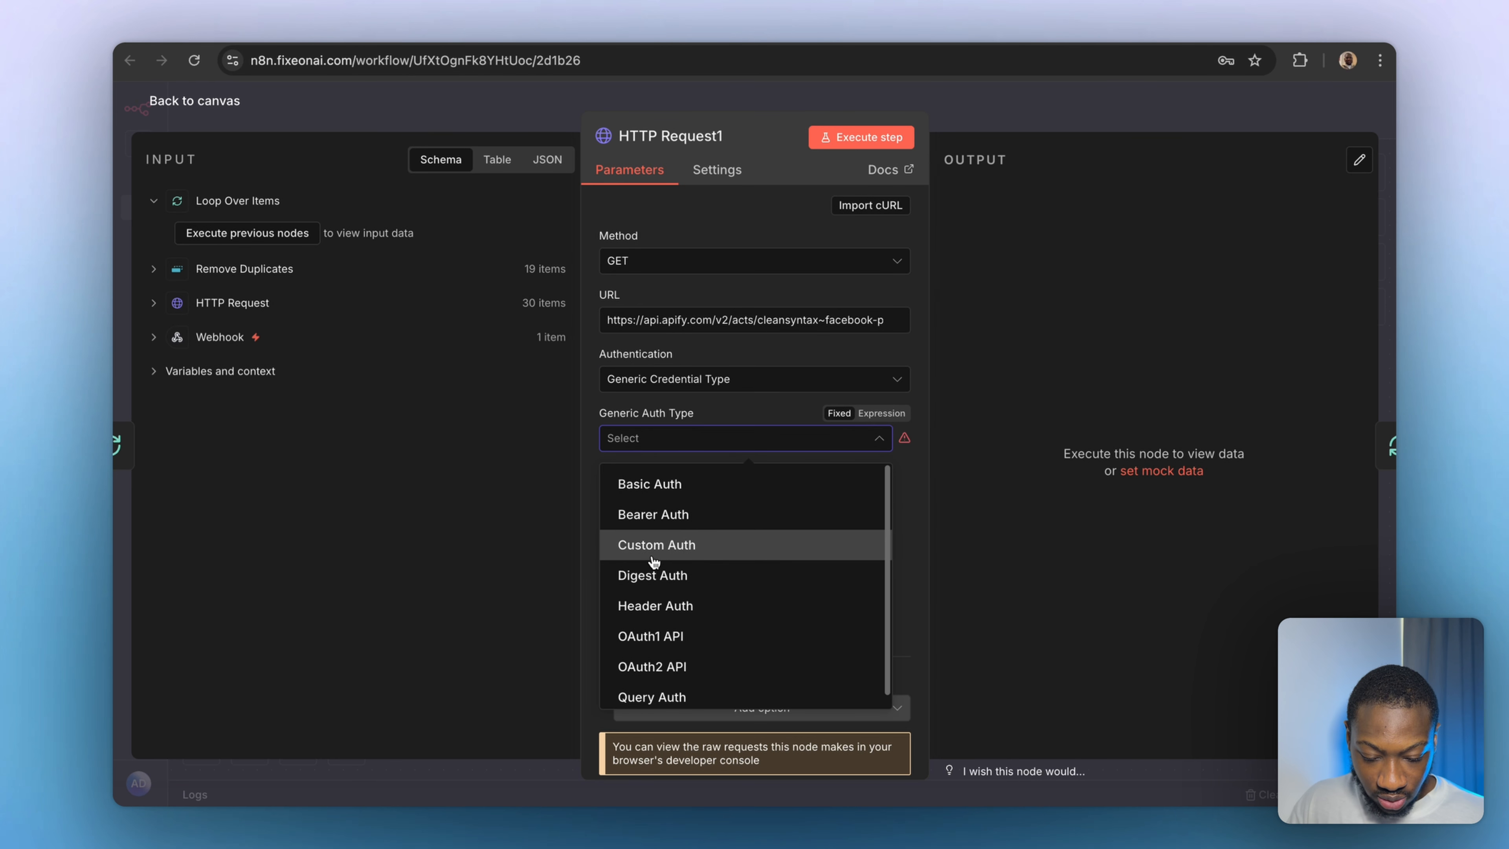
{"action": "left_click", "coordinate": [652, 688]}
{"action": "left_click", "coordinate": [653, 491]}
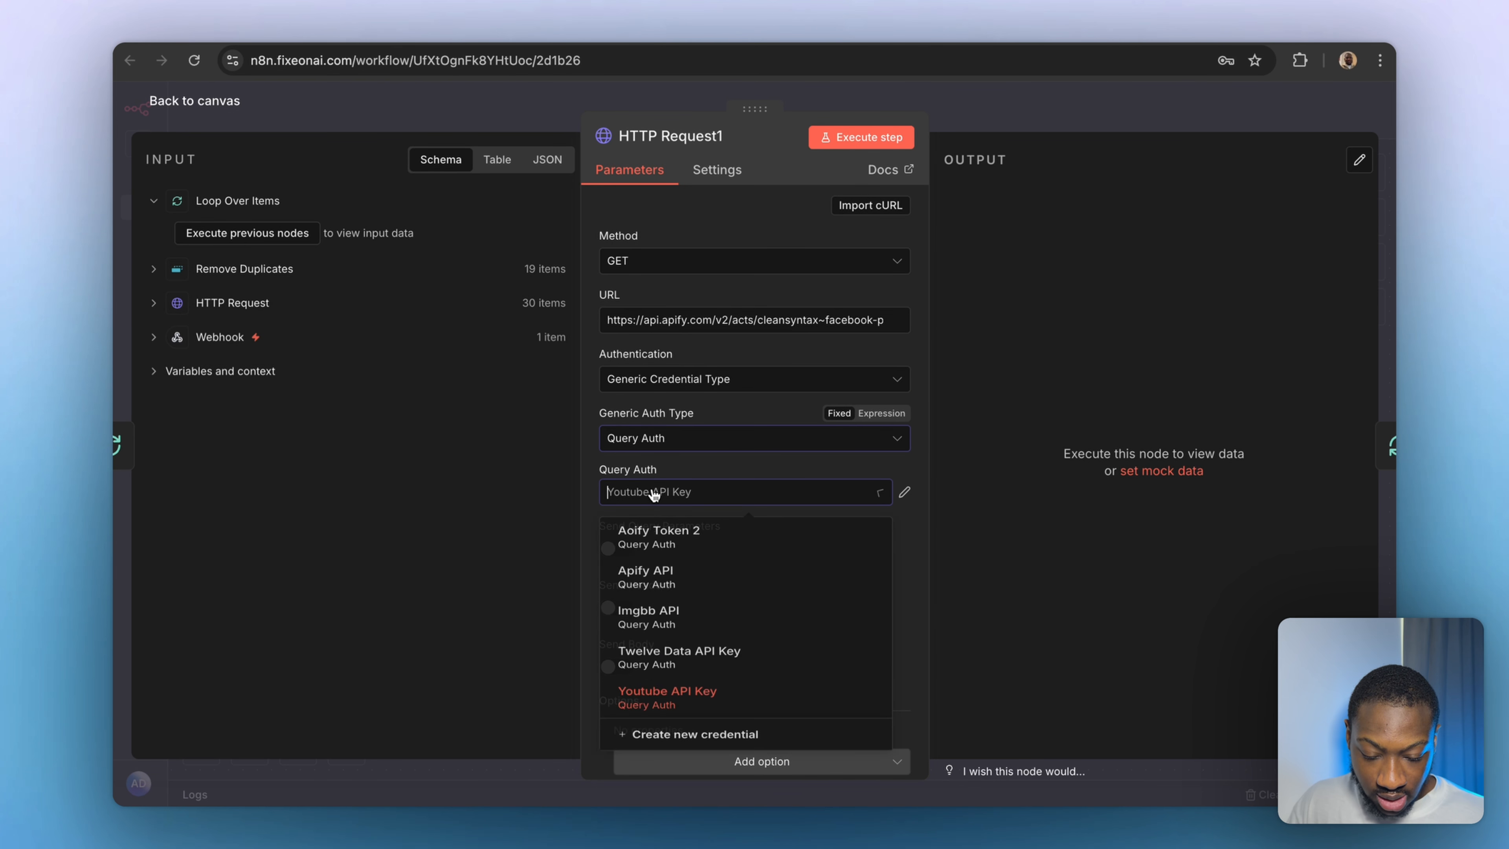
{"action": "left_click", "coordinate": [668, 546]}
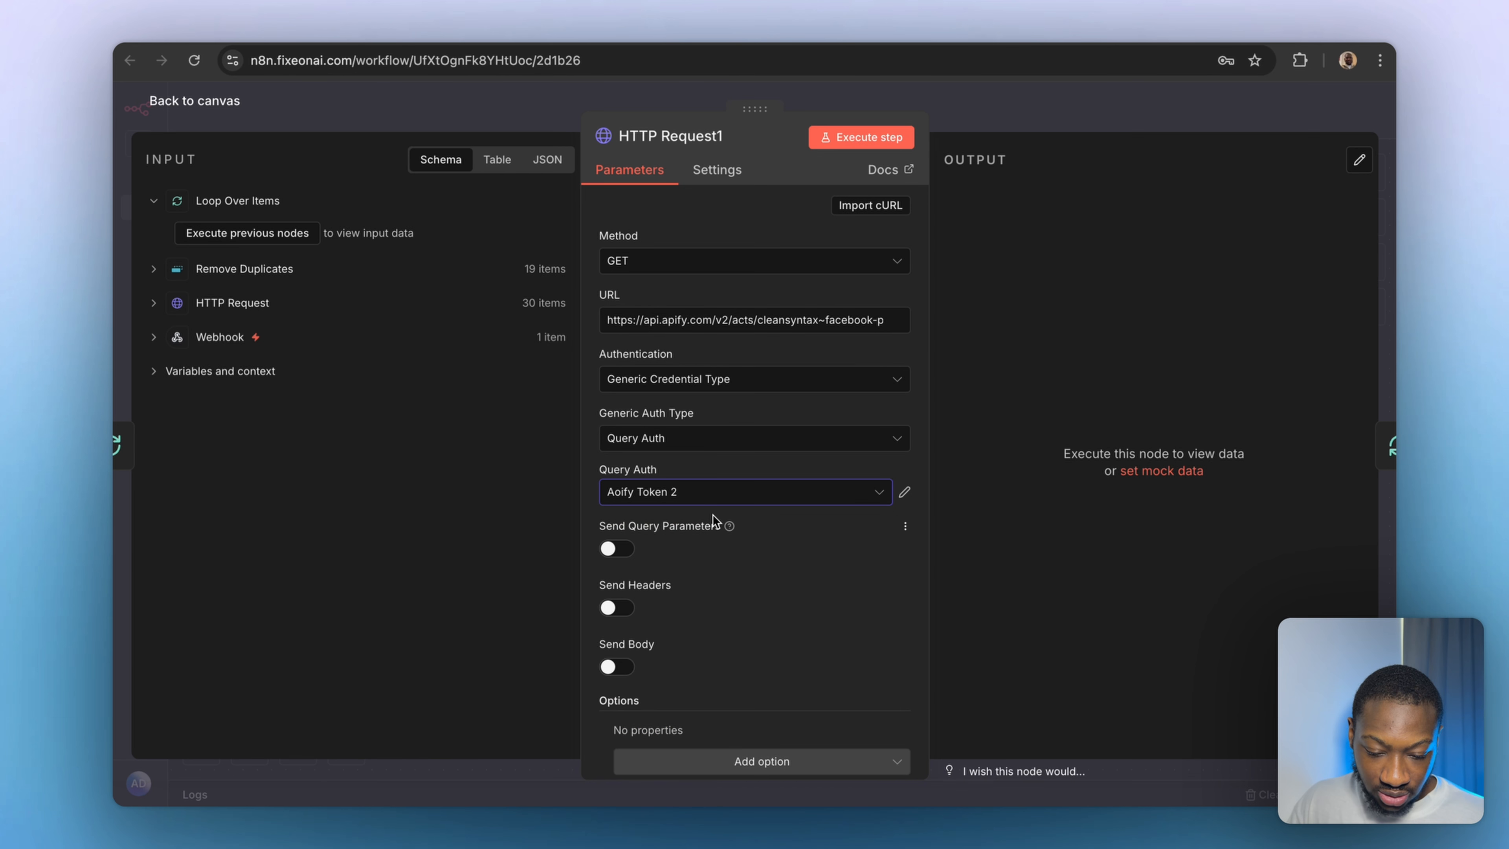
Rename the selected Query Auth credential as Apify Token 2, save it and close the credential window.
{"action": "left_click", "coordinate": [905, 491]}
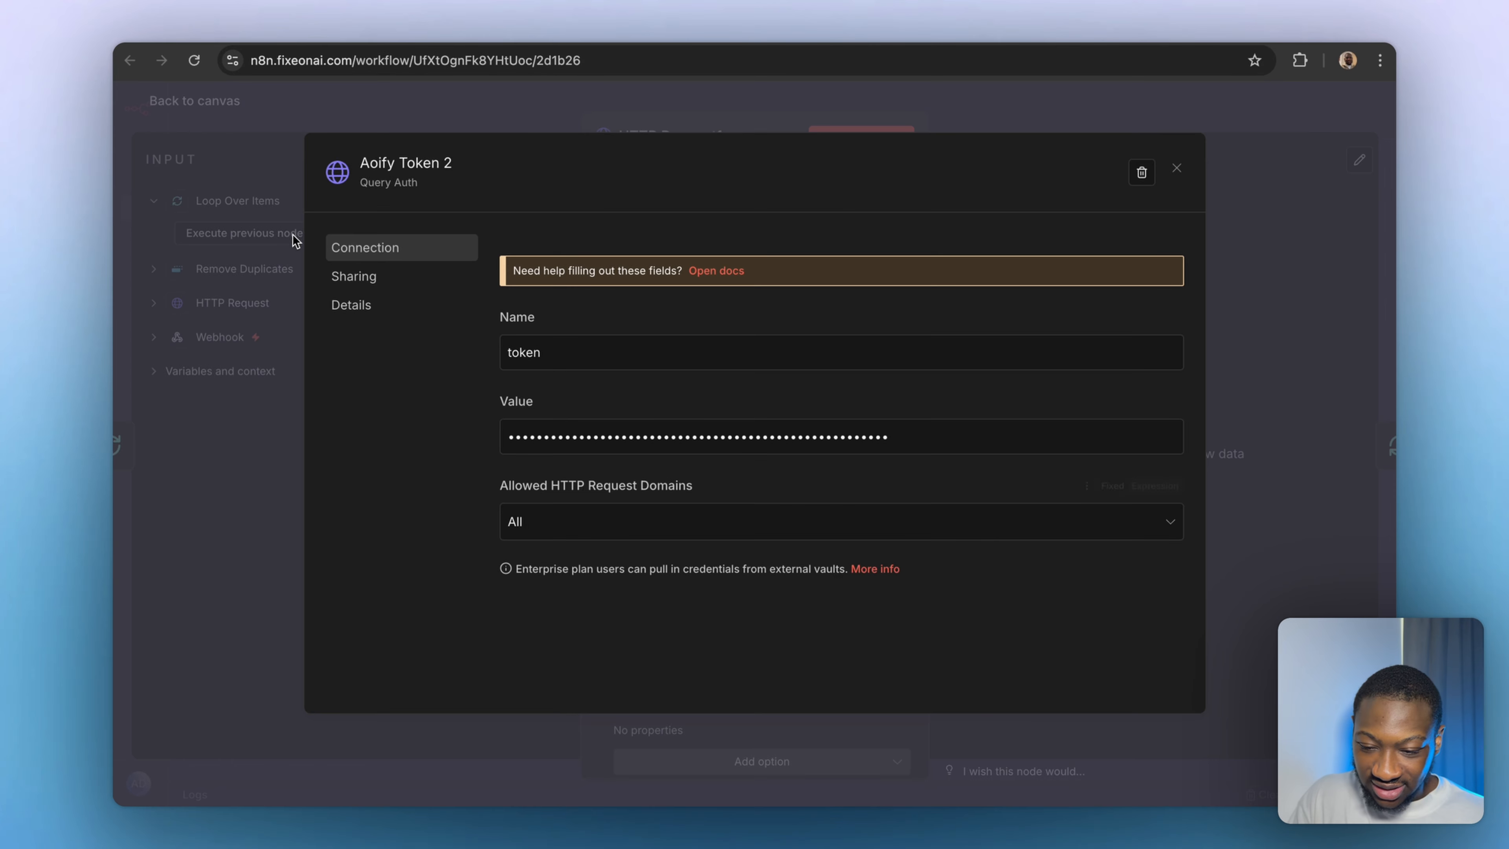
{"action": "left_click", "coordinate": [378, 166]}
{"action": "type", "text": "Apify Token 2"}
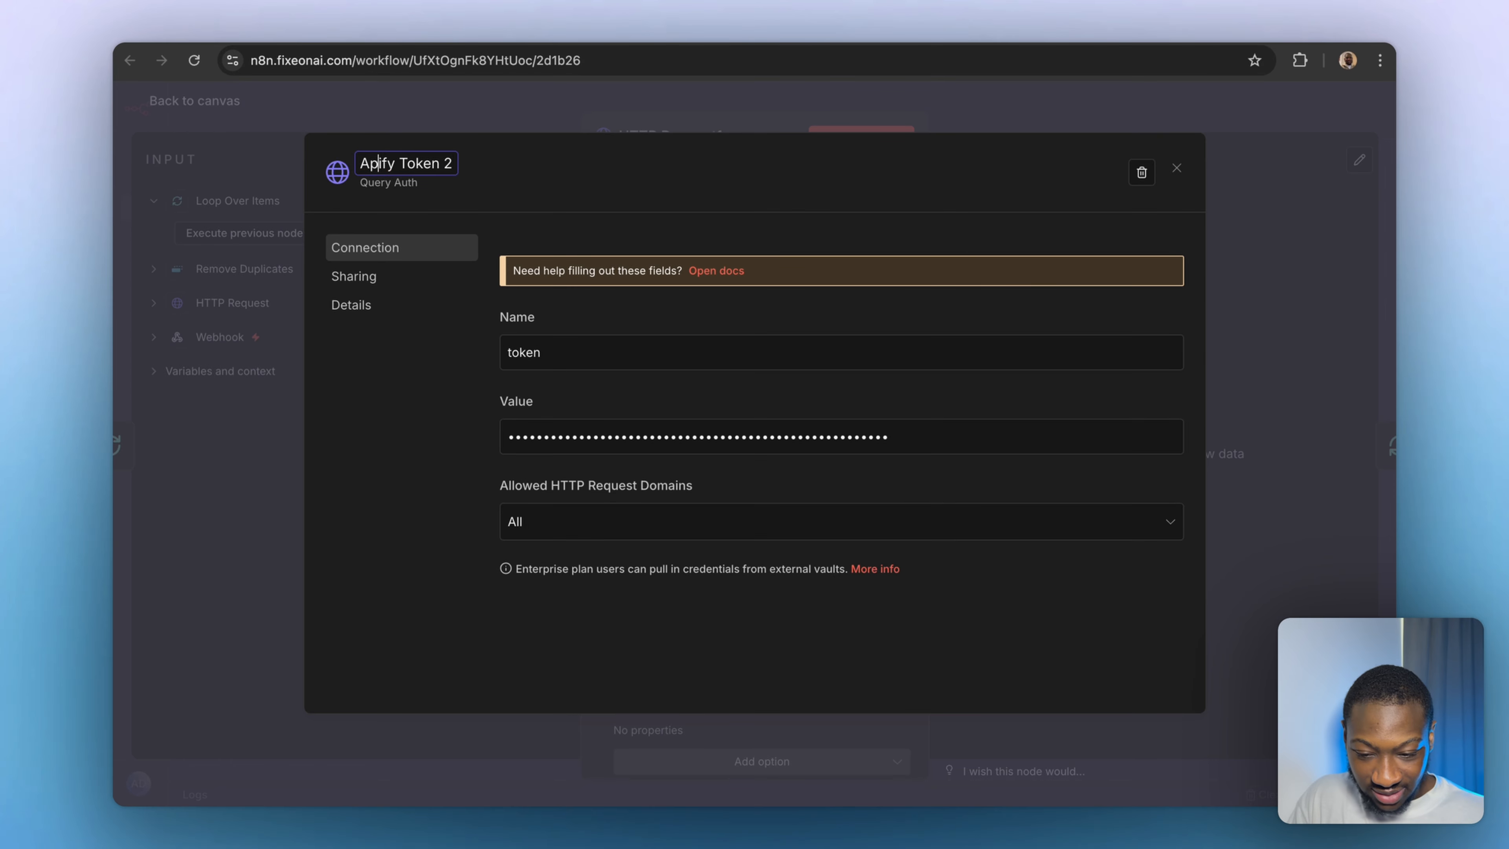
{"action": "key", "text": "Return"}
{"action": "left_click", "coordinate": [1123, 173]}
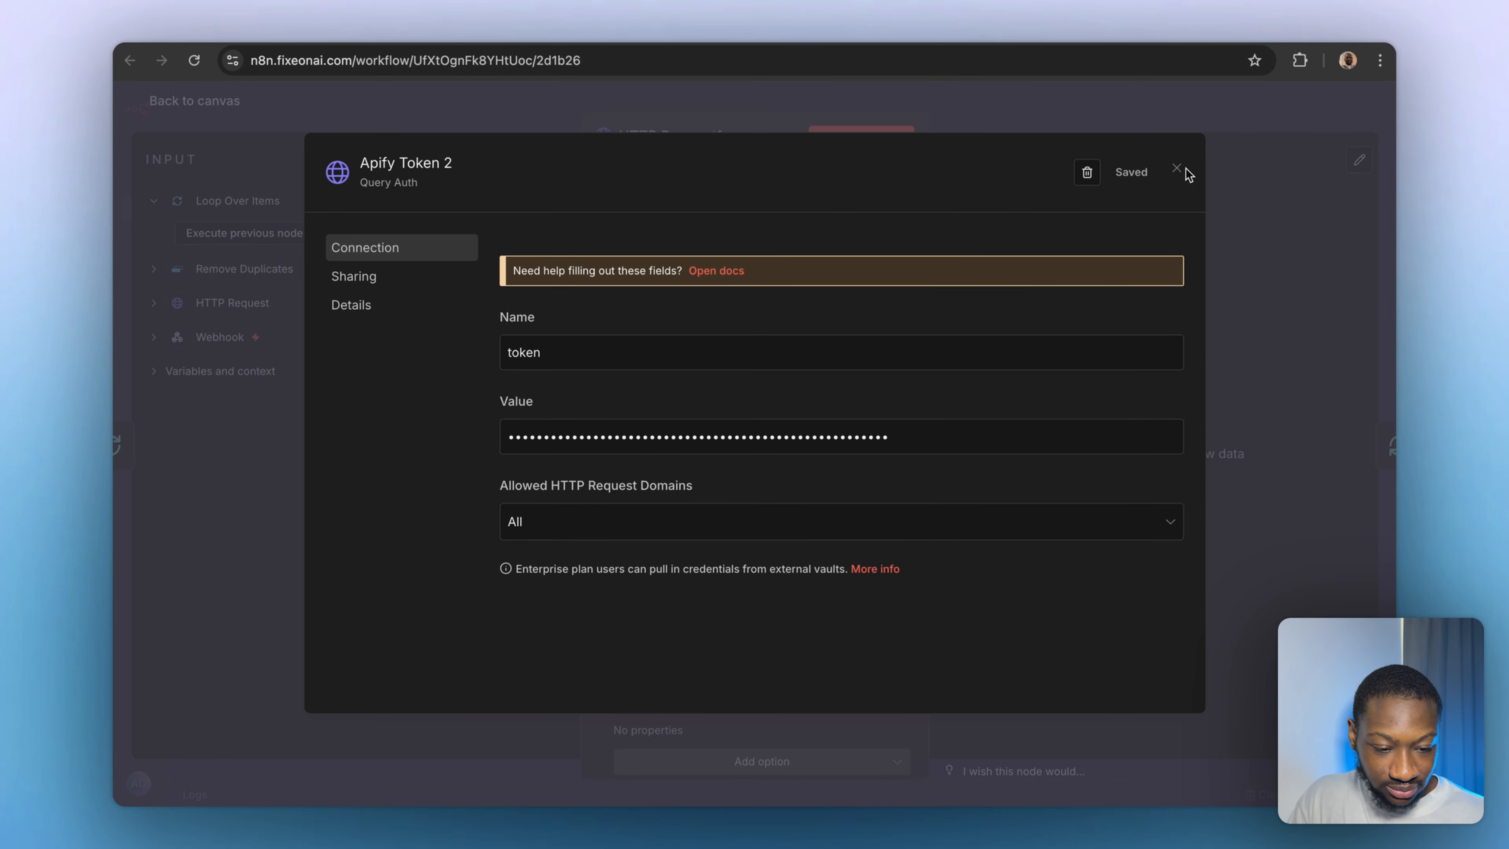
{"action": "left_click", "coordinate": [1176, 168]}
Enable sending headers and add a Content-Type header with the value application/json.
{"action": "mouse_move", "coordinate": [664, 646]}
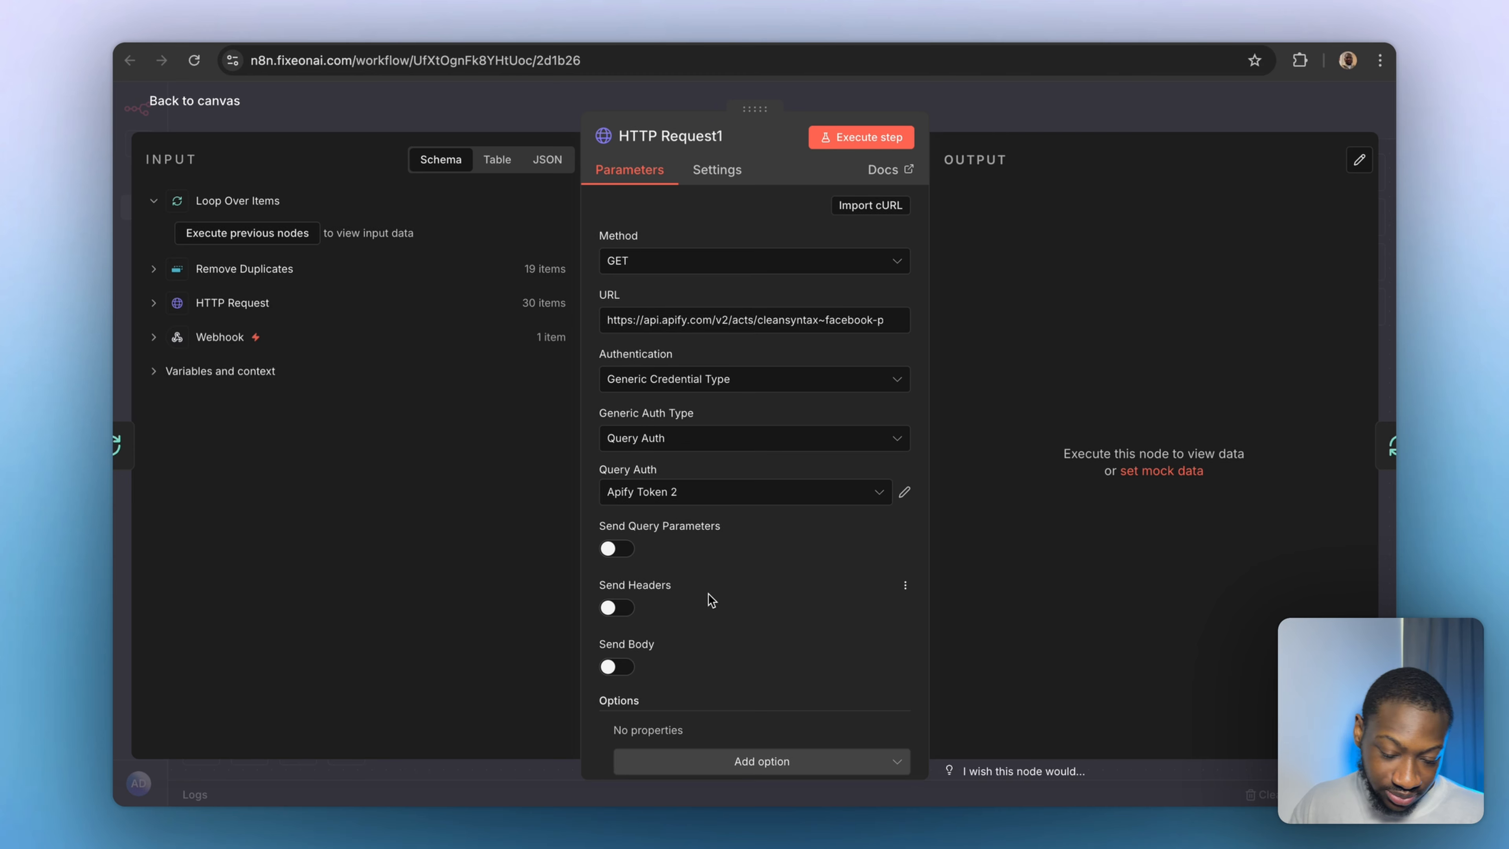
{"action": "left_click", "coordinate": [615, 607]}
{"action": "scroll", "coordinate": [738, 624], "scroll_direction": "down", "scroll_amount": 5}
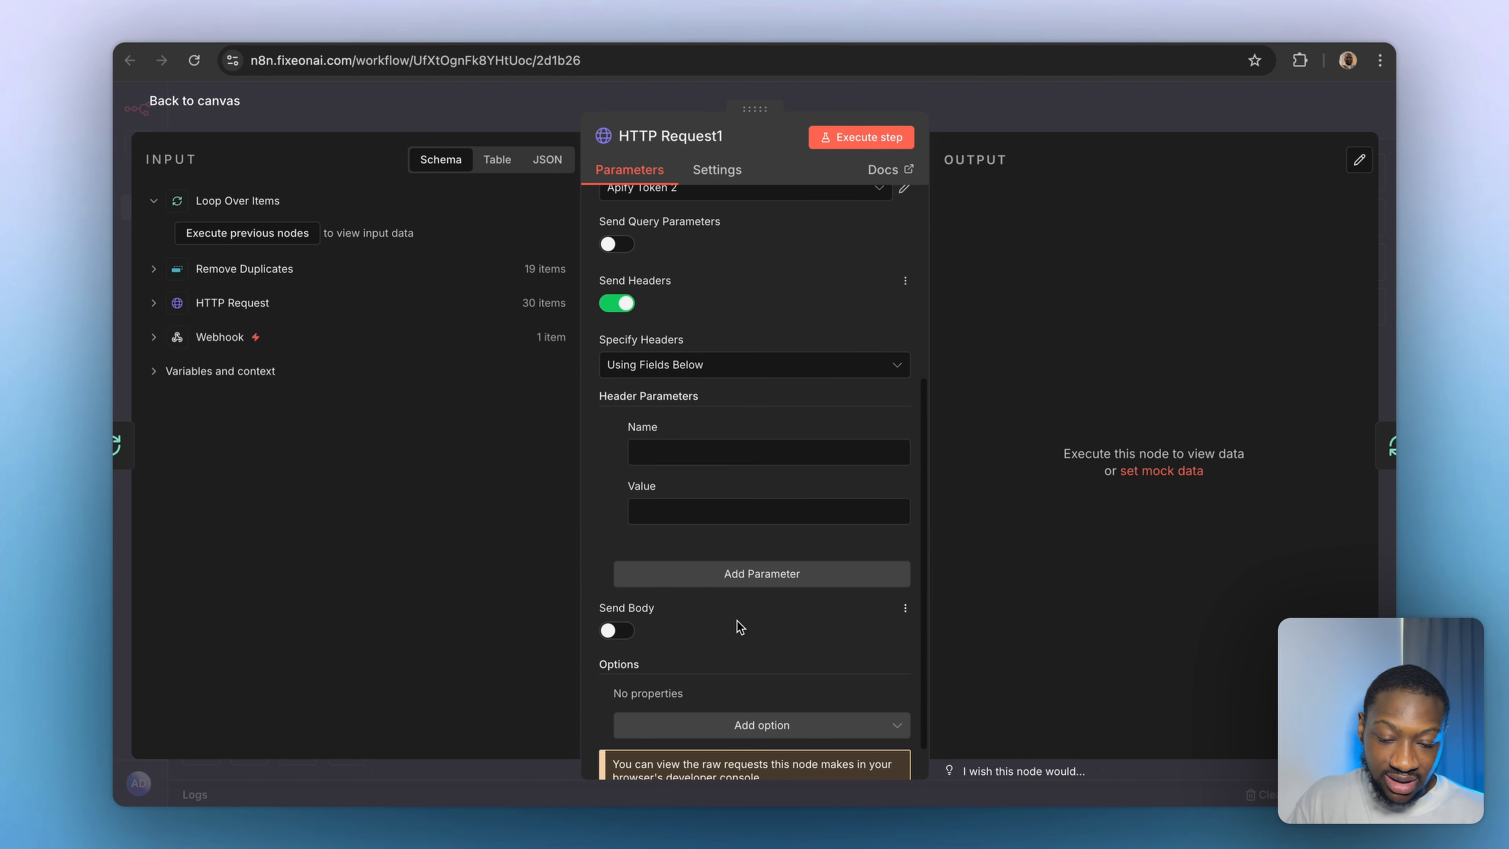
{"action": "left_click", "coordinate": [660, 453]}
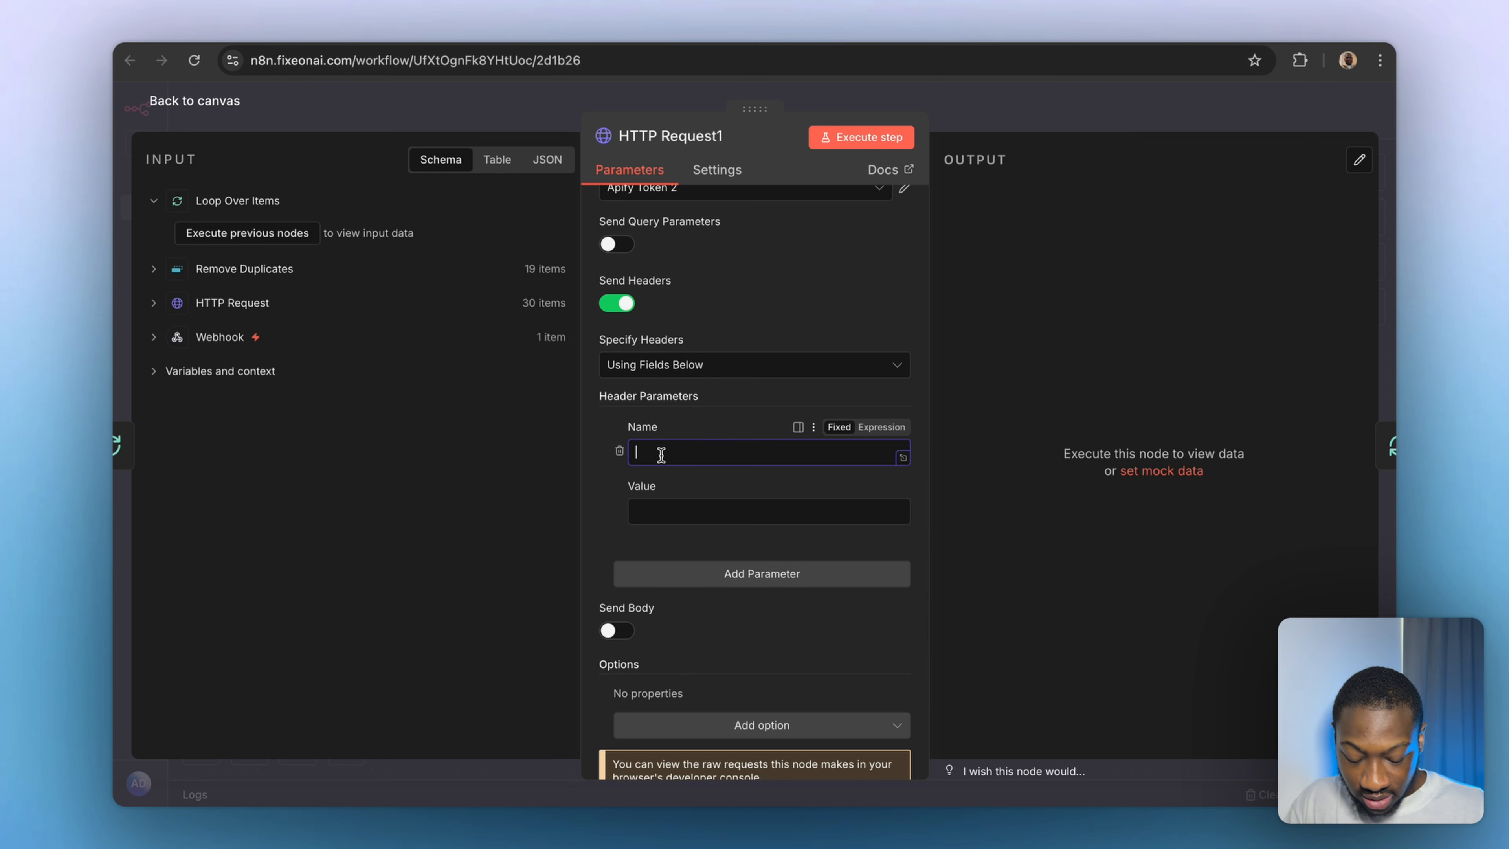
{"action": "type", "text": "CO"}
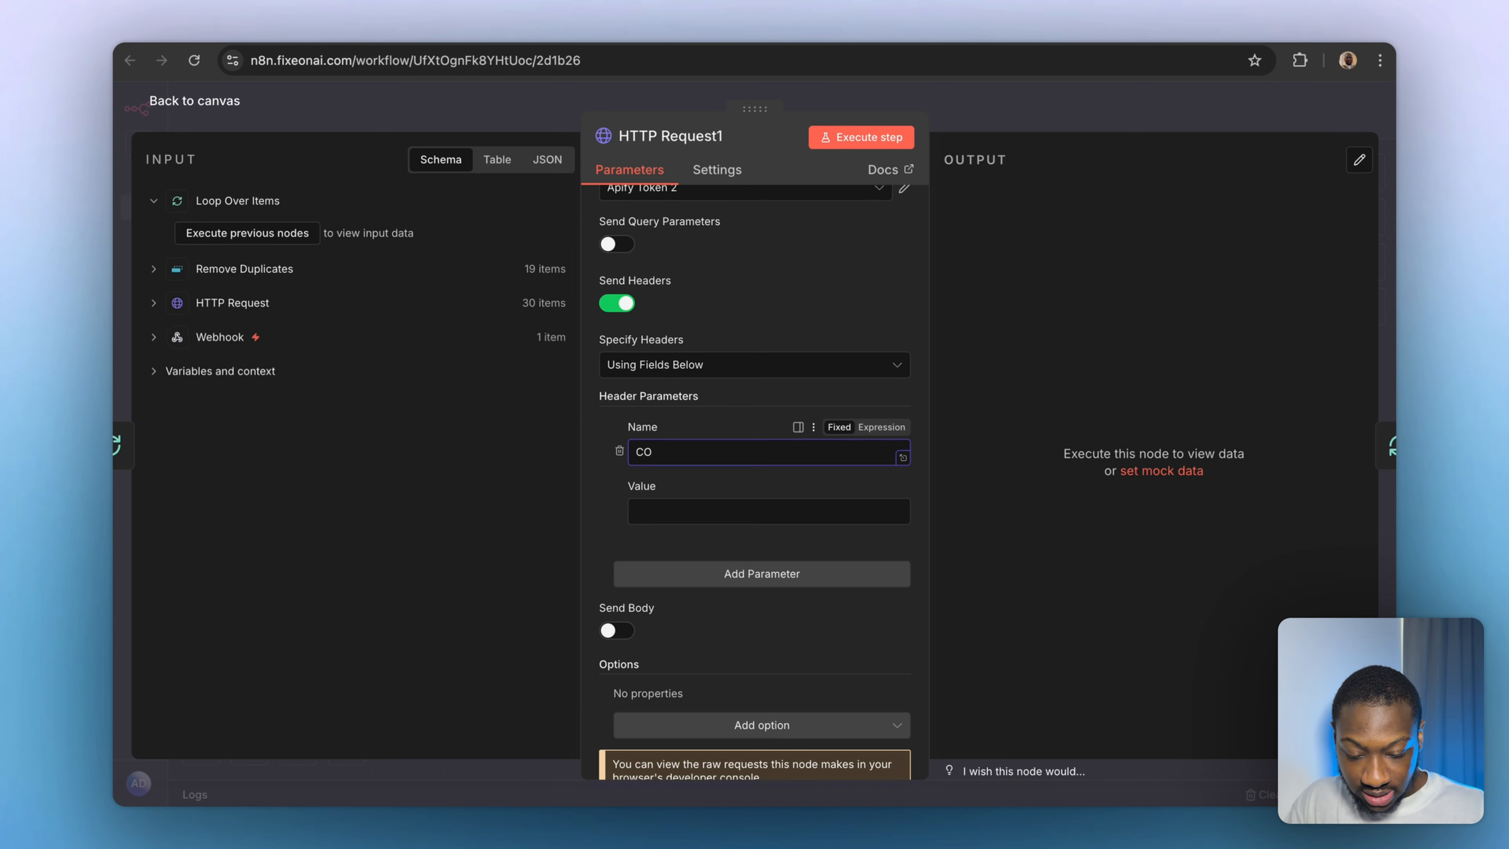
{"action": "type", "text": "ntent-Ty"}
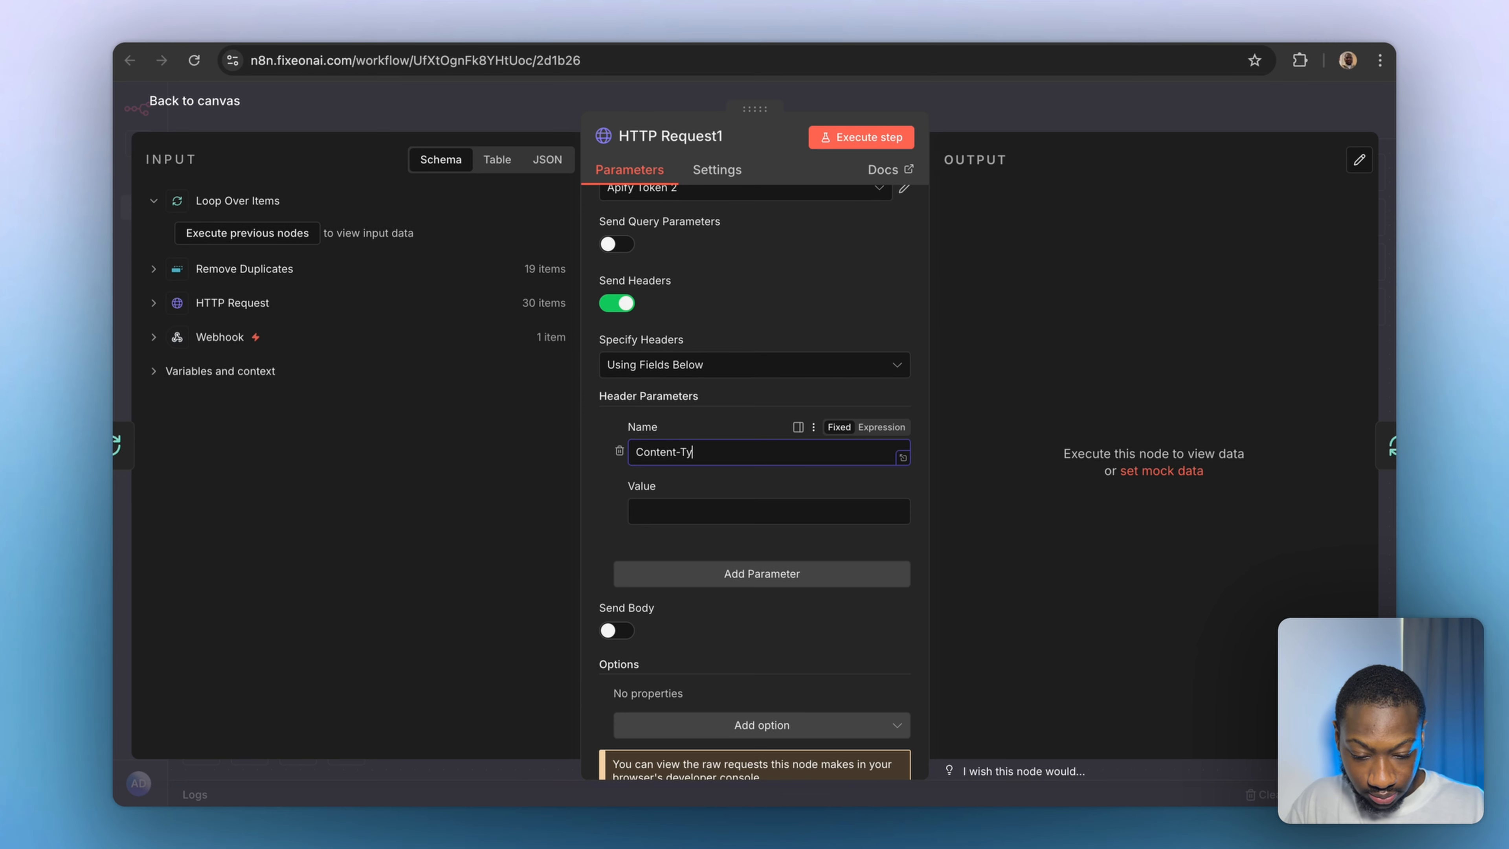
{"action": "type", "text": "e"}
{"action": "key", "text": "BackSpace"}
{"action": "type", "text": "pe"}
{"action": "key", "text": "Tab"}
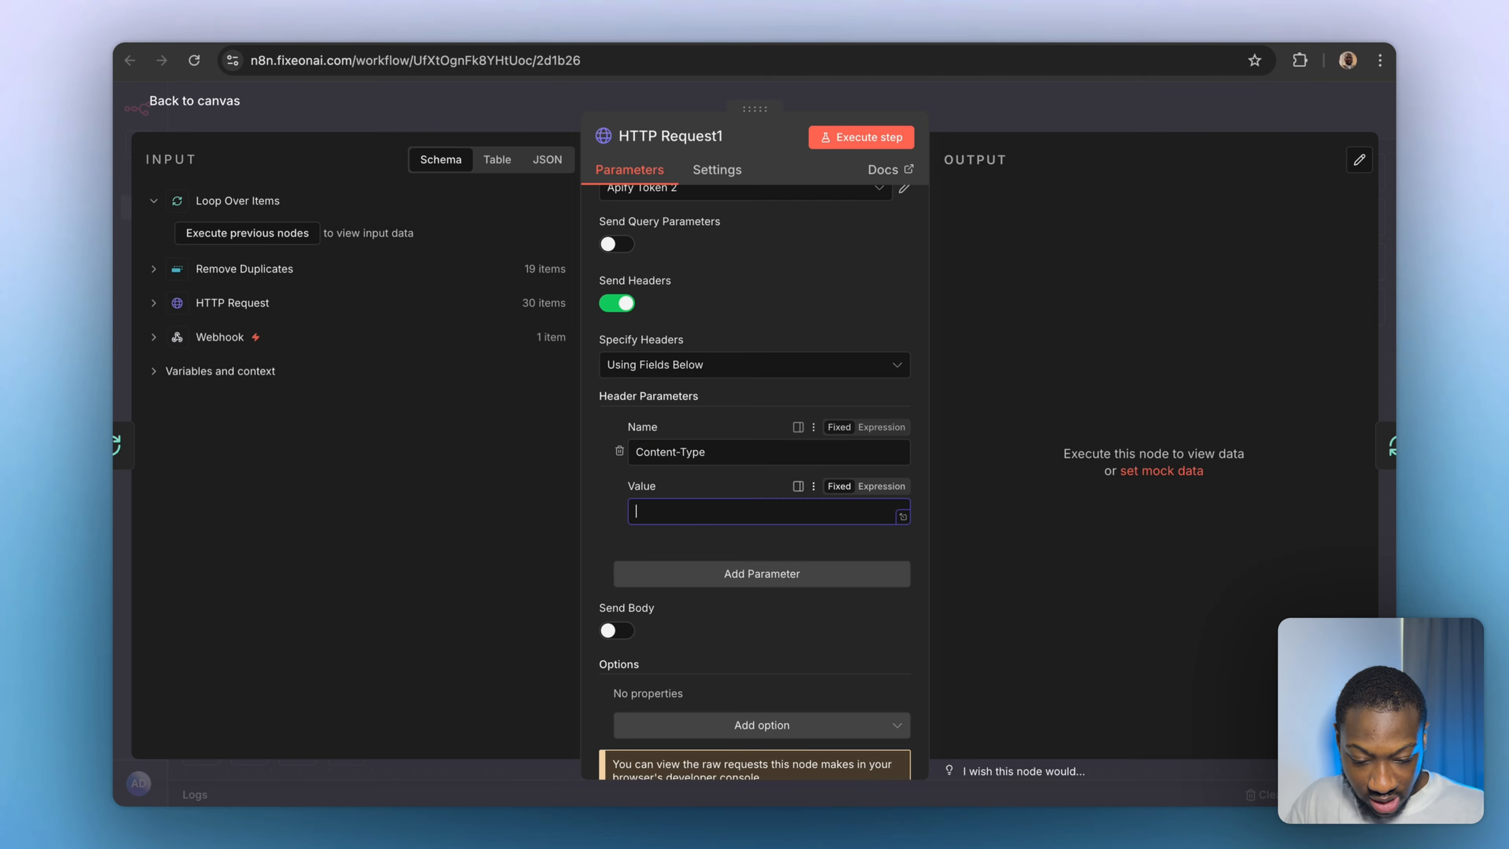
{"action": "type", "text": "application/j"}
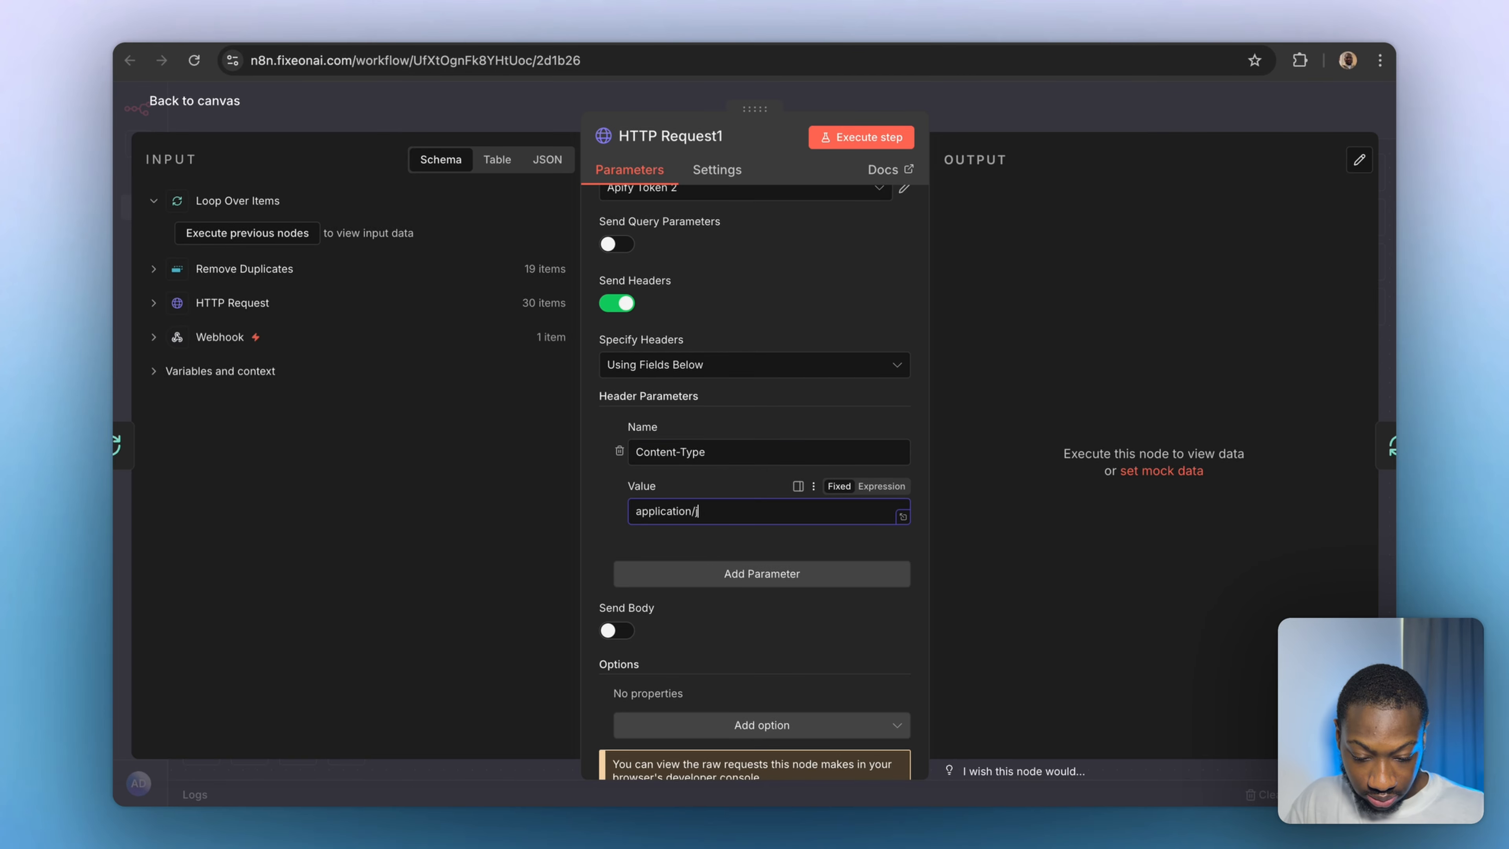
{"action": "type", "text": "son"}
Add a second header parameter named Accept, reusing application/json as its value.
{"action": "left_click", "coordinate": [690, 572]}
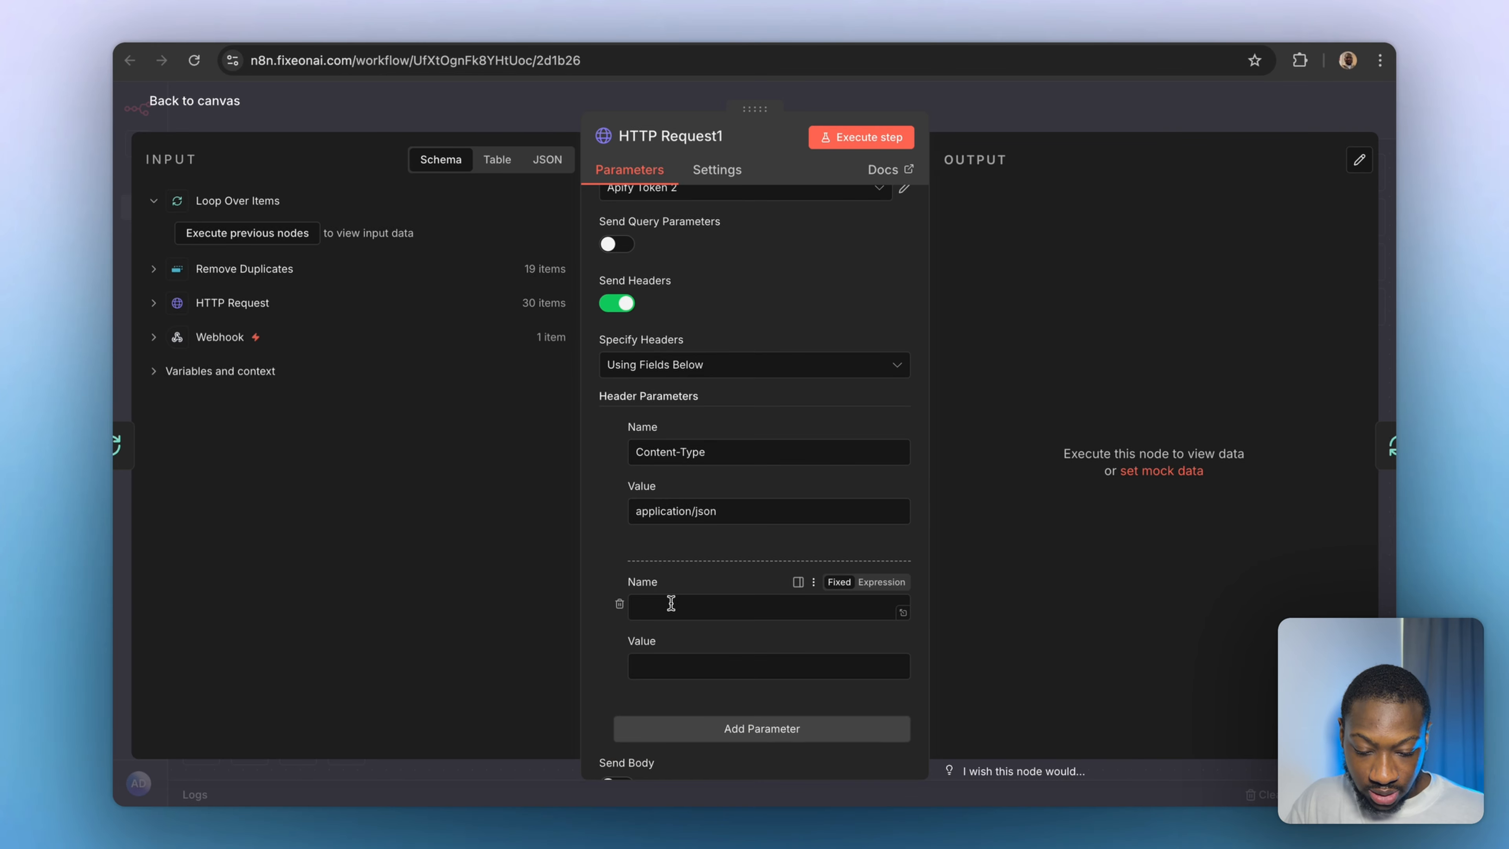
{"action": "left_click", "coordinate": [670, 603]}
{"action": "type", "text": "Accept"}
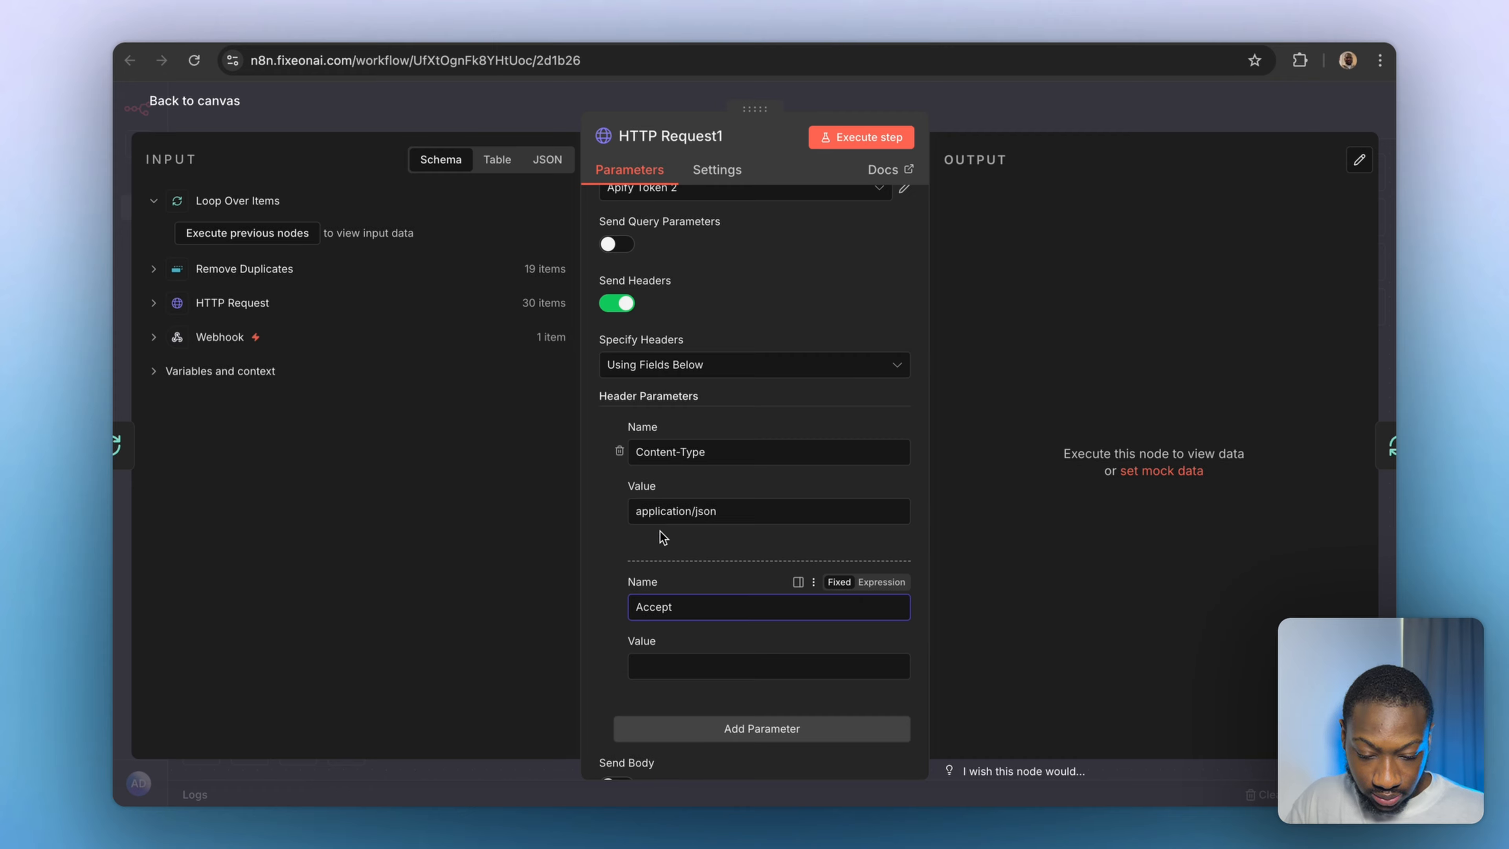
{"action": "triple_click", "coordinate": [667, 510]}
{"action": "key", "text": "ctrl+c"}
{"action": "left_click", "coordinate": [674, 666]}
{"action": "key", "text": "ctrl+v"}
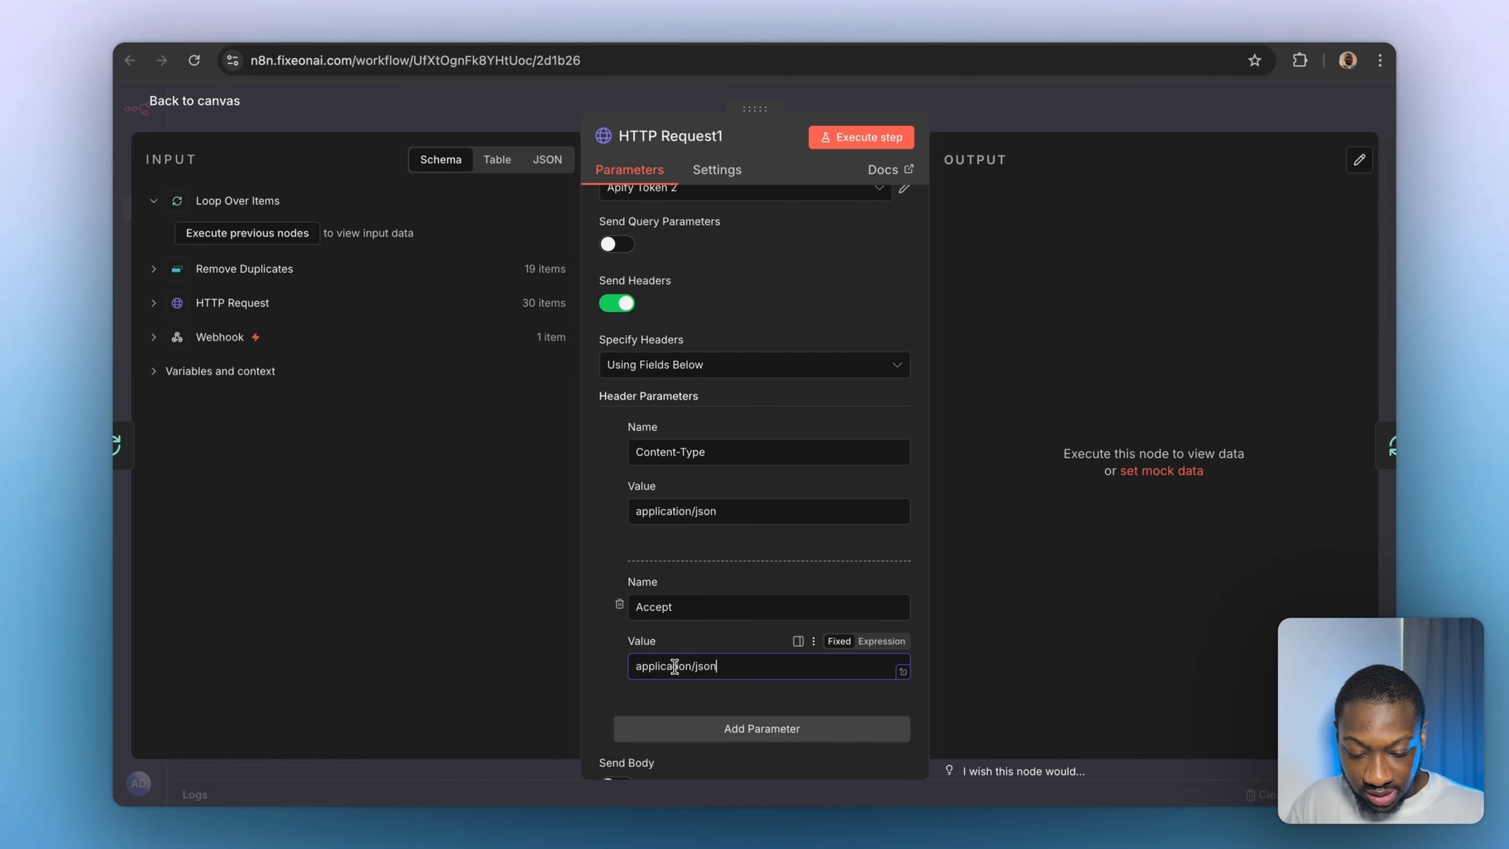
{"action": "left_click", "coordinate": [690, 554]}
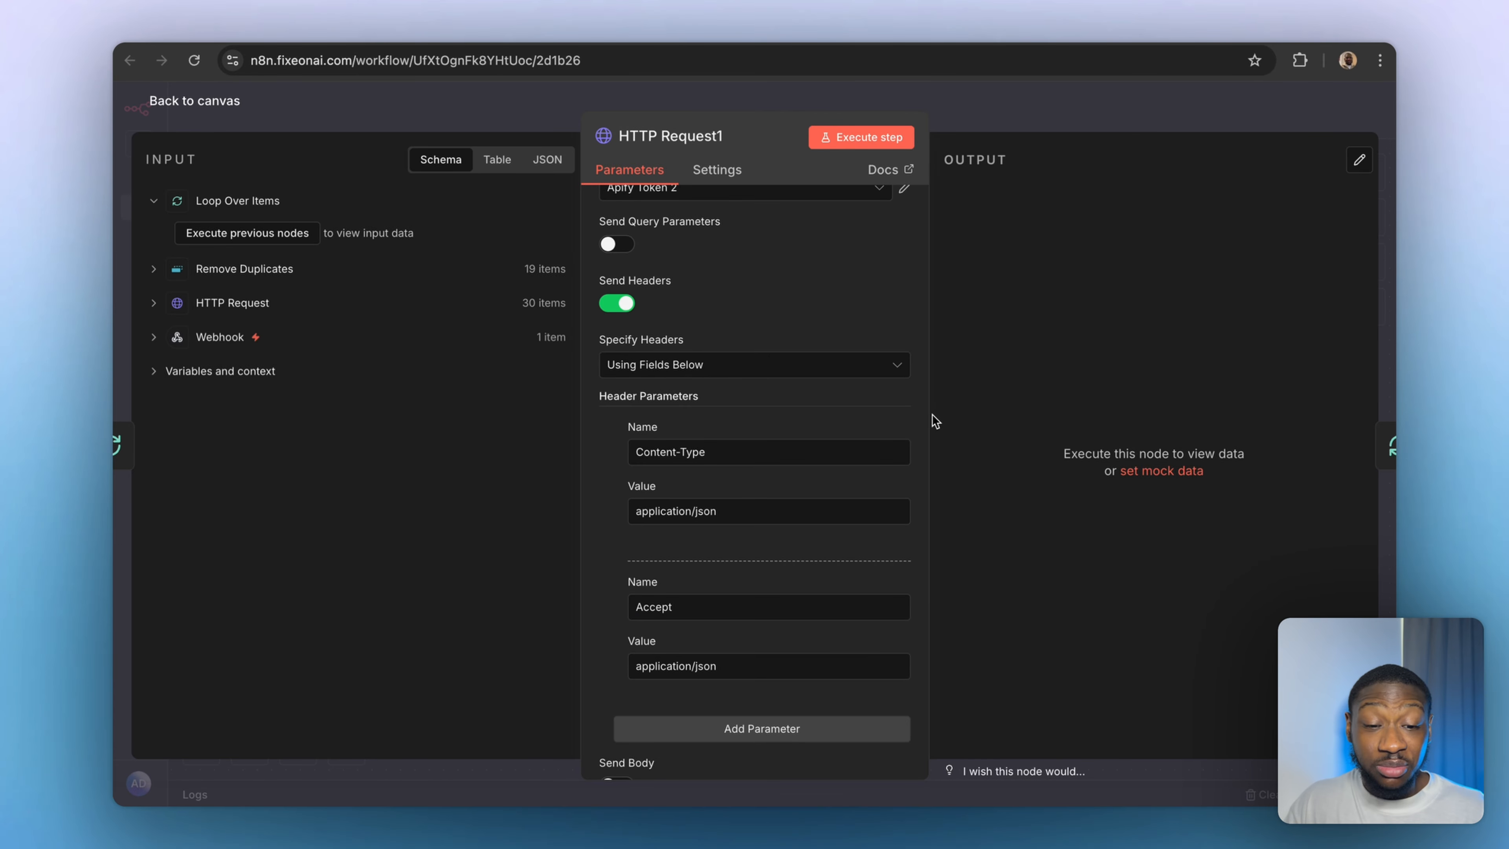
Open the Apify website in a new browser tab and review its pricing page.
{"action": "key", "text": "super+t"}
{"action": "type", "text": "apiuf"}
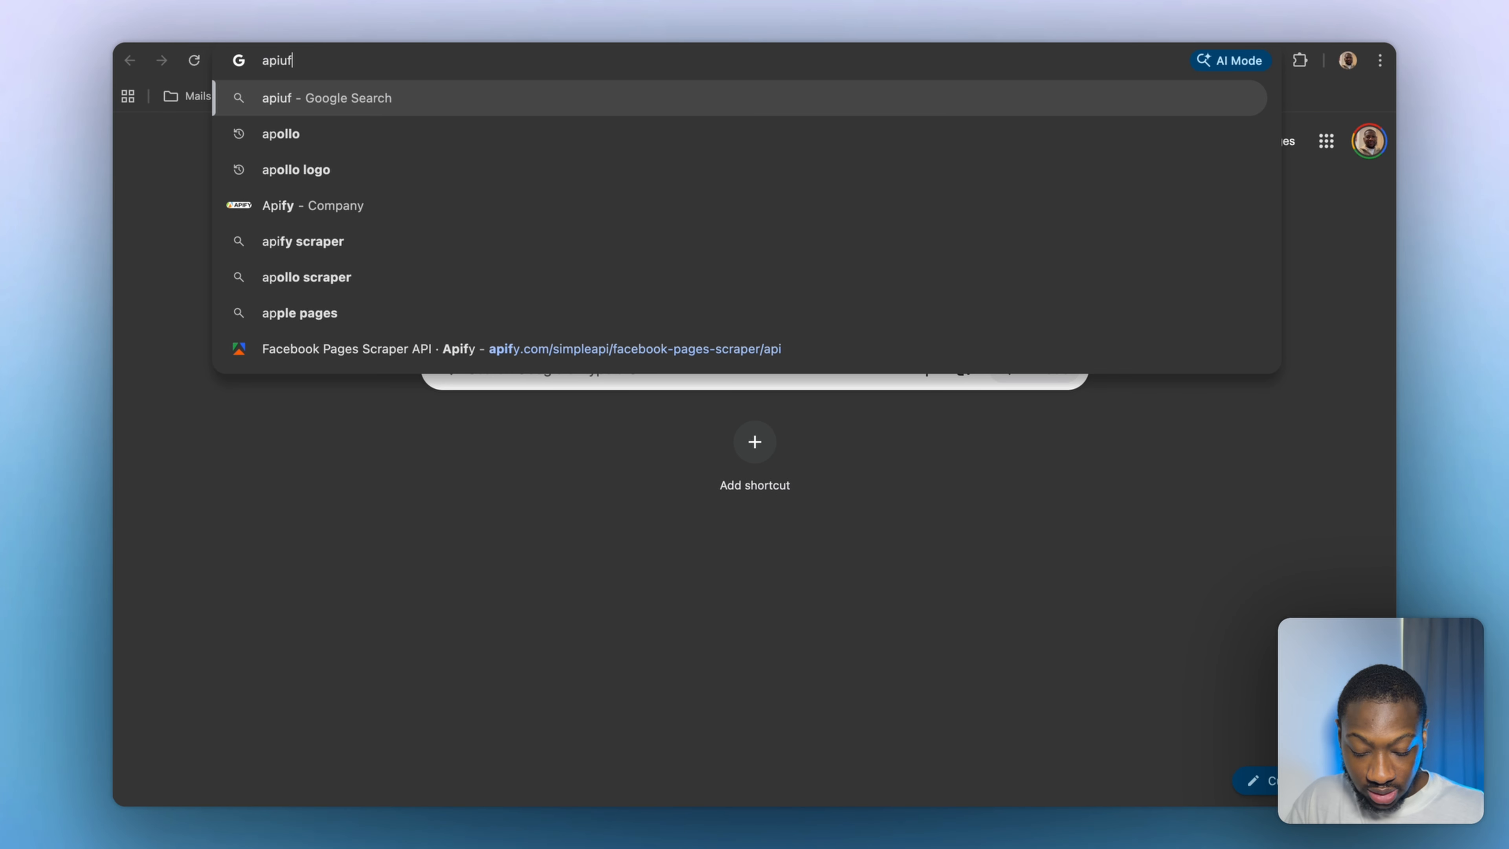
{"action": "left_click", "coordinate": [612, 341]}
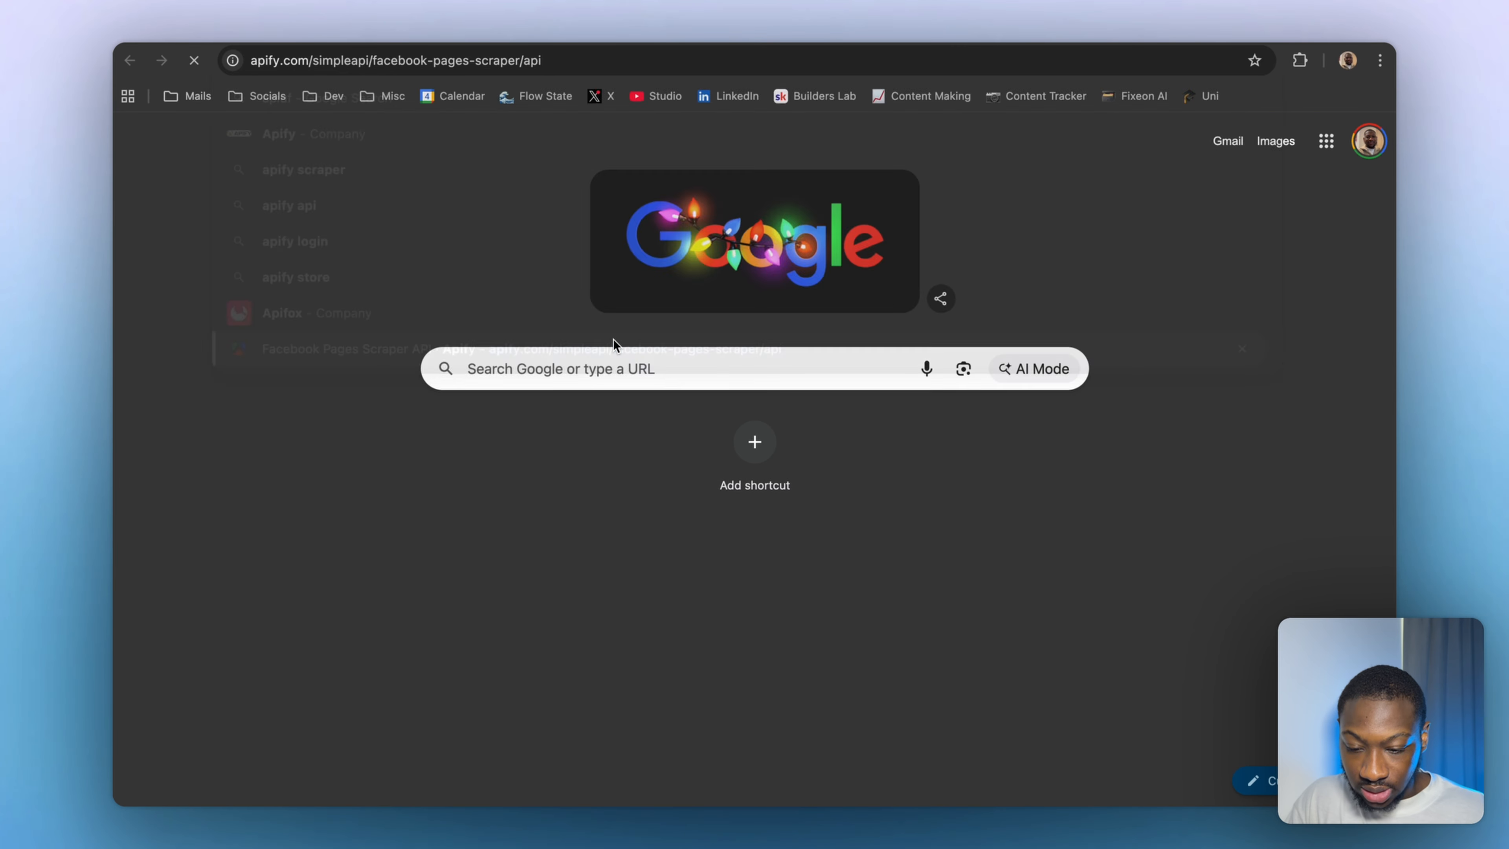
{"action": "left_click", "coordinate": [266, 110]}
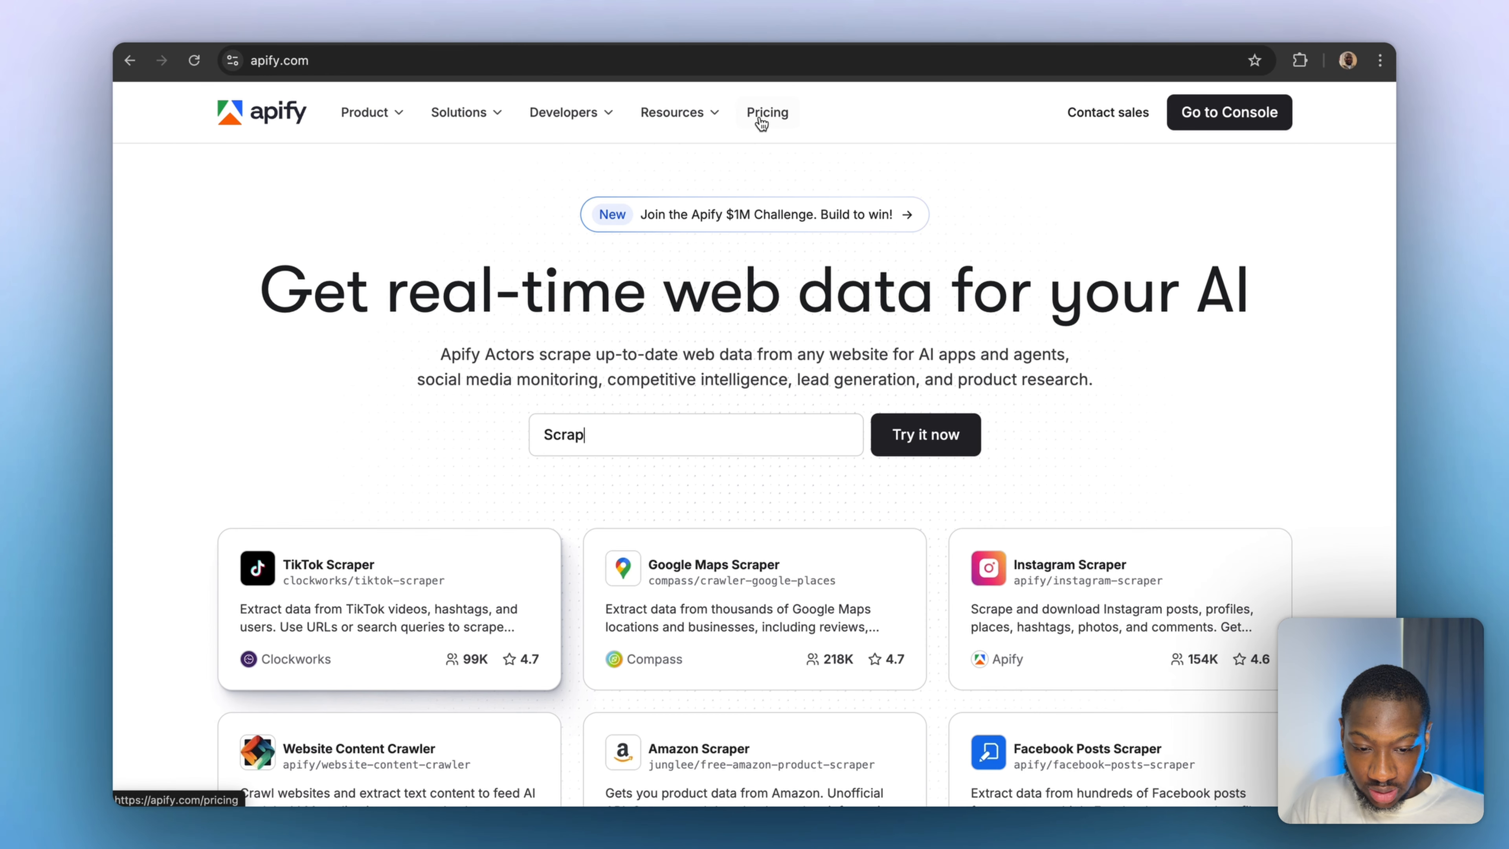
{"action": "left_click", "coordinate": [762, 123]}
{"action": "scroll", "coordinate": [348, 482], "scroll_direction": "down", "scroll_amount": 2}
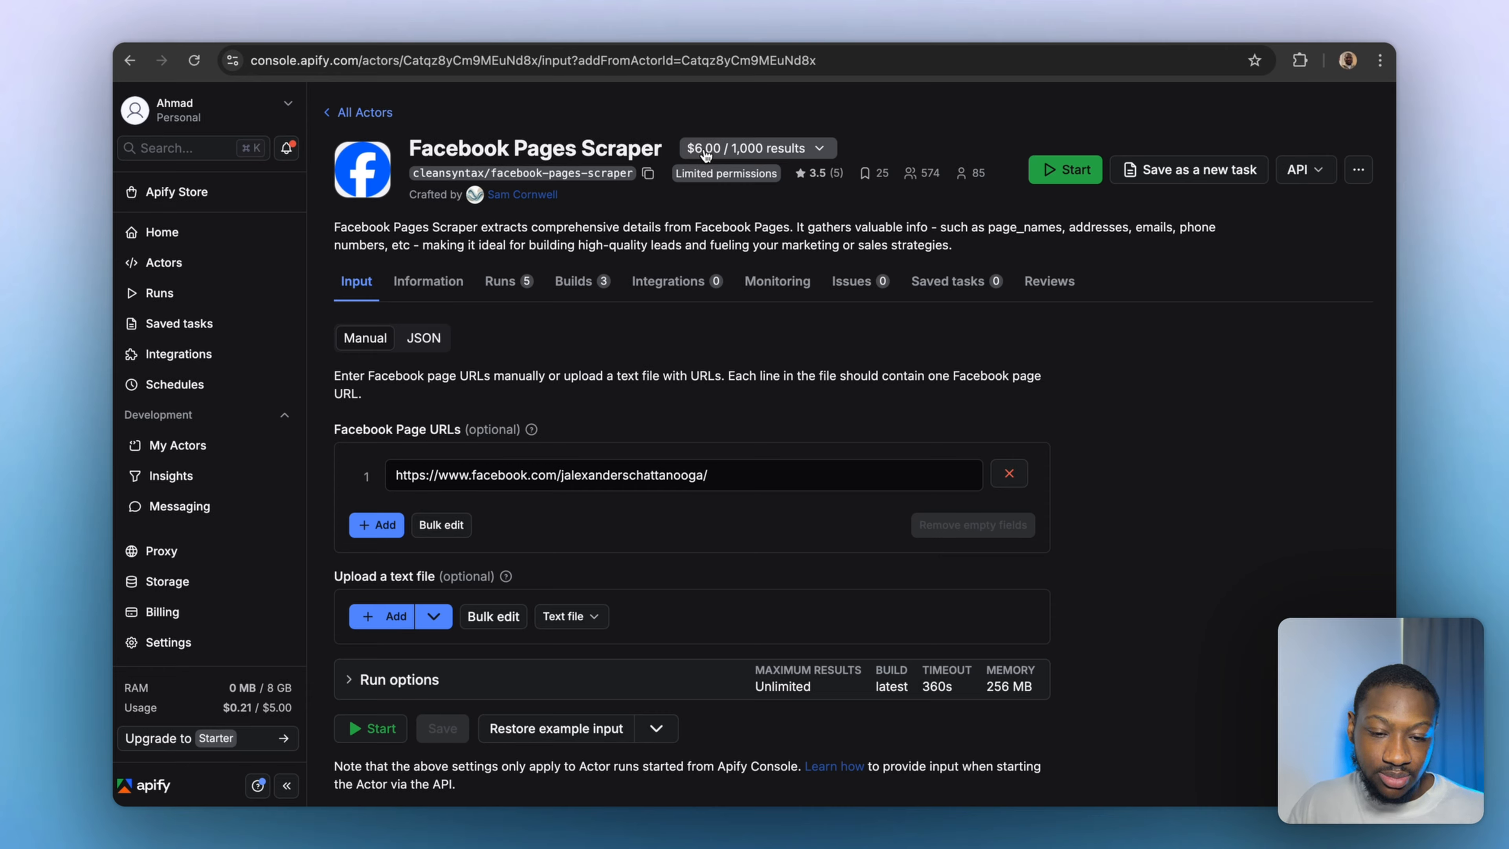
Back in n8n's HTTP Request1 node, enable sending a body with content type JSON, specified using JSON.
{"action": "left_click", "coordinate": [674, 36]}
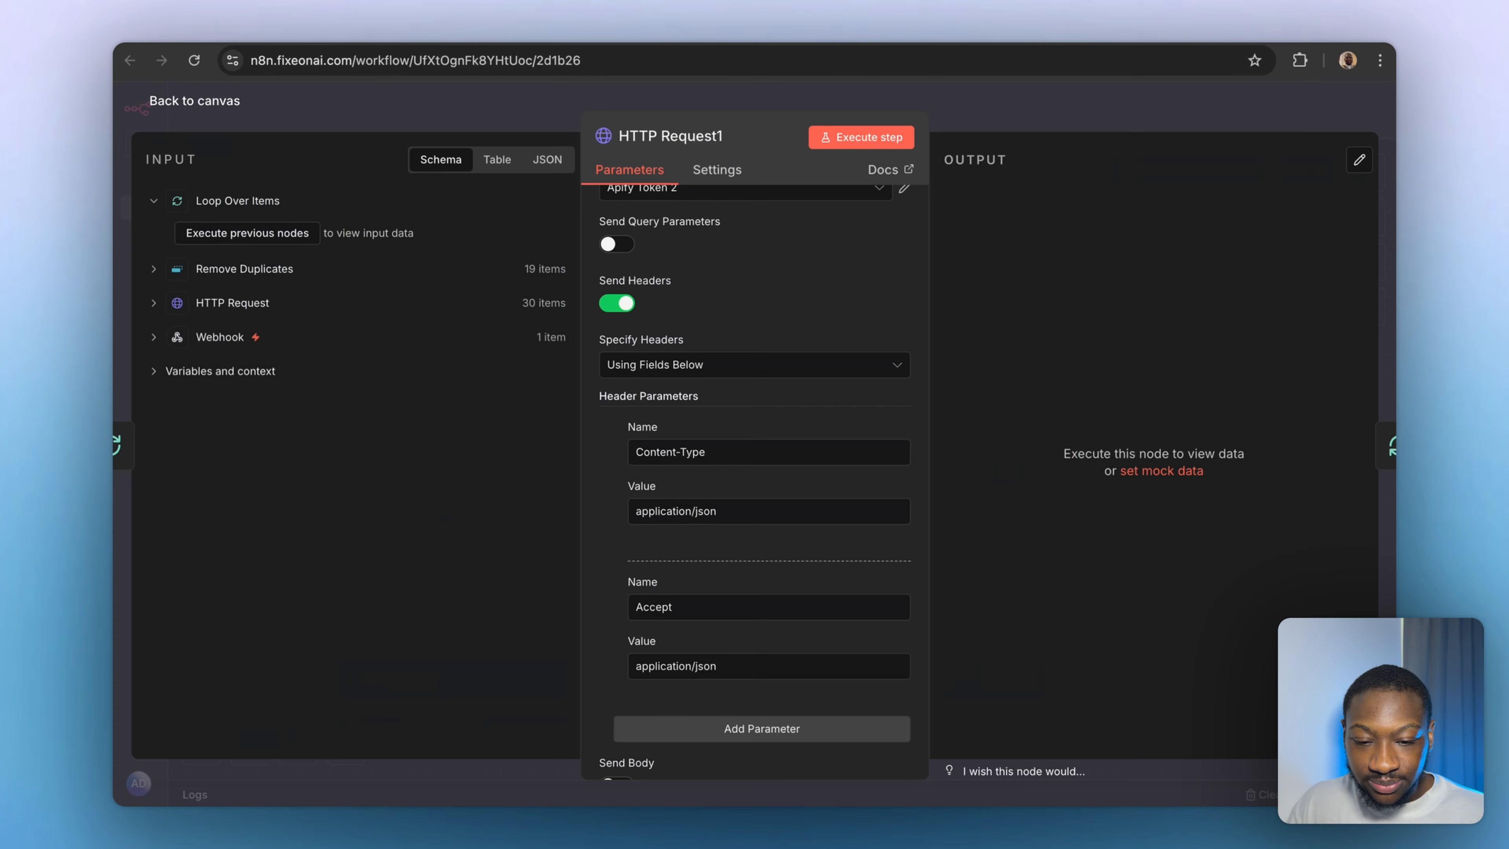
{"action": "scroll", "coordinate": [731, 513], "scroll_direction": "down", "scroll_amount": 3}
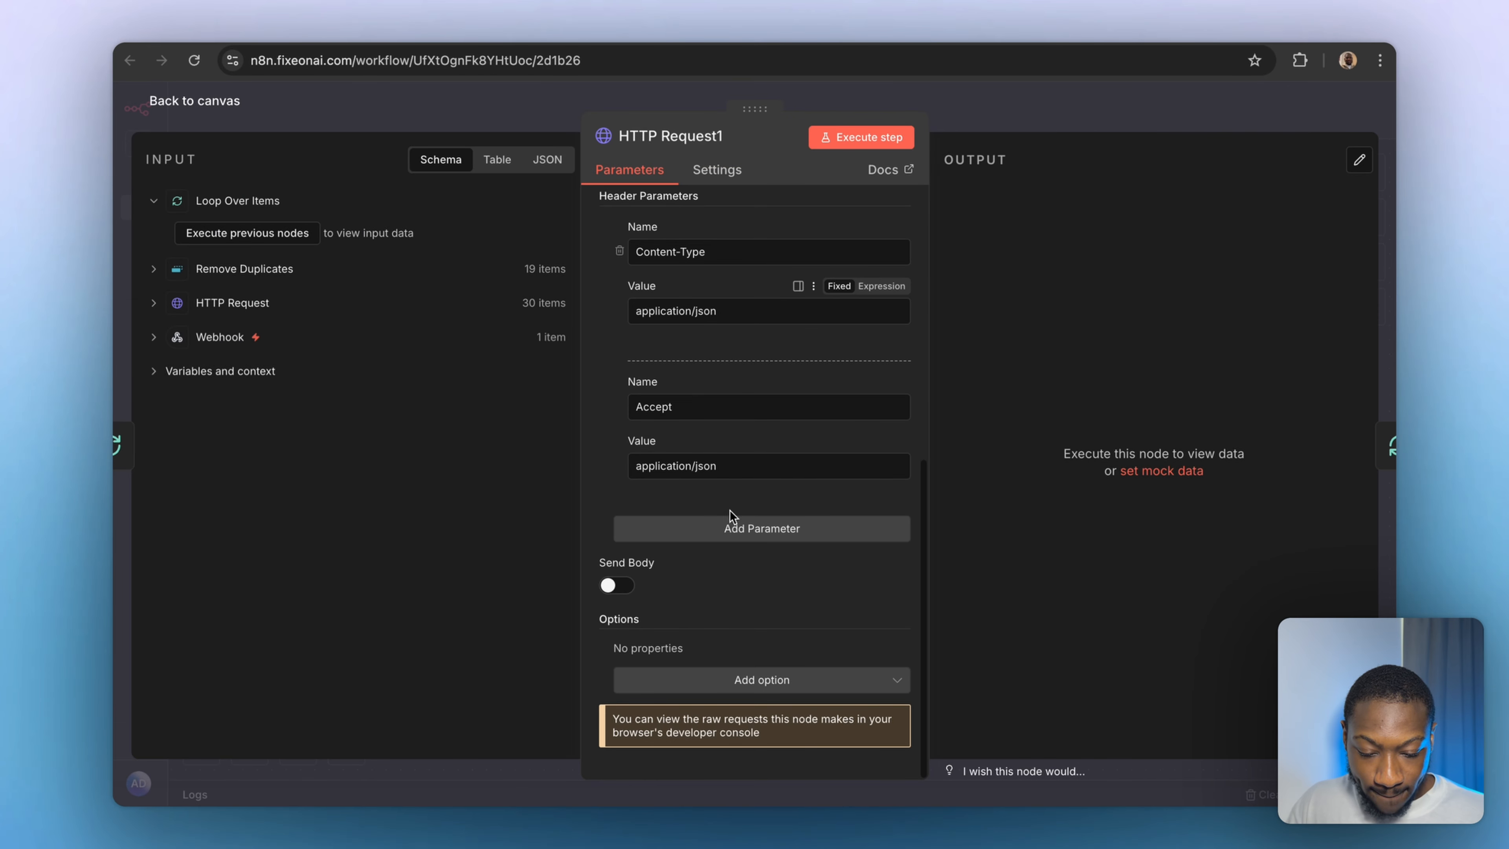
{"action": "left_click", "coordinate": [616, 587]}
{"action": "scroll", "coordinate": [704, 596], "scroll_direction": "down", "scroll_amount": 2}
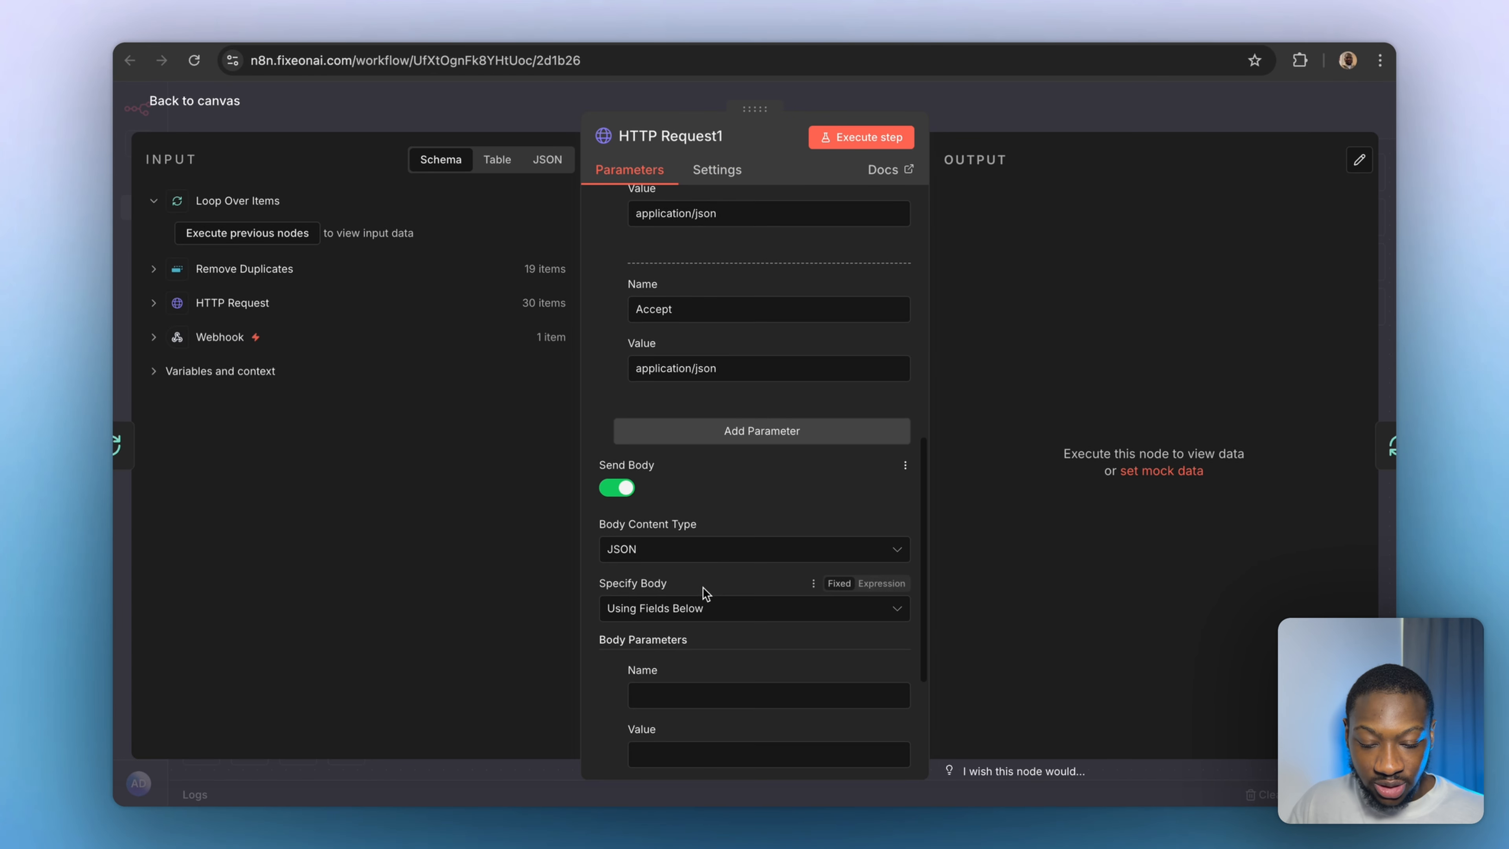
{"action": "left_click", "coordinate": [646, 548]}
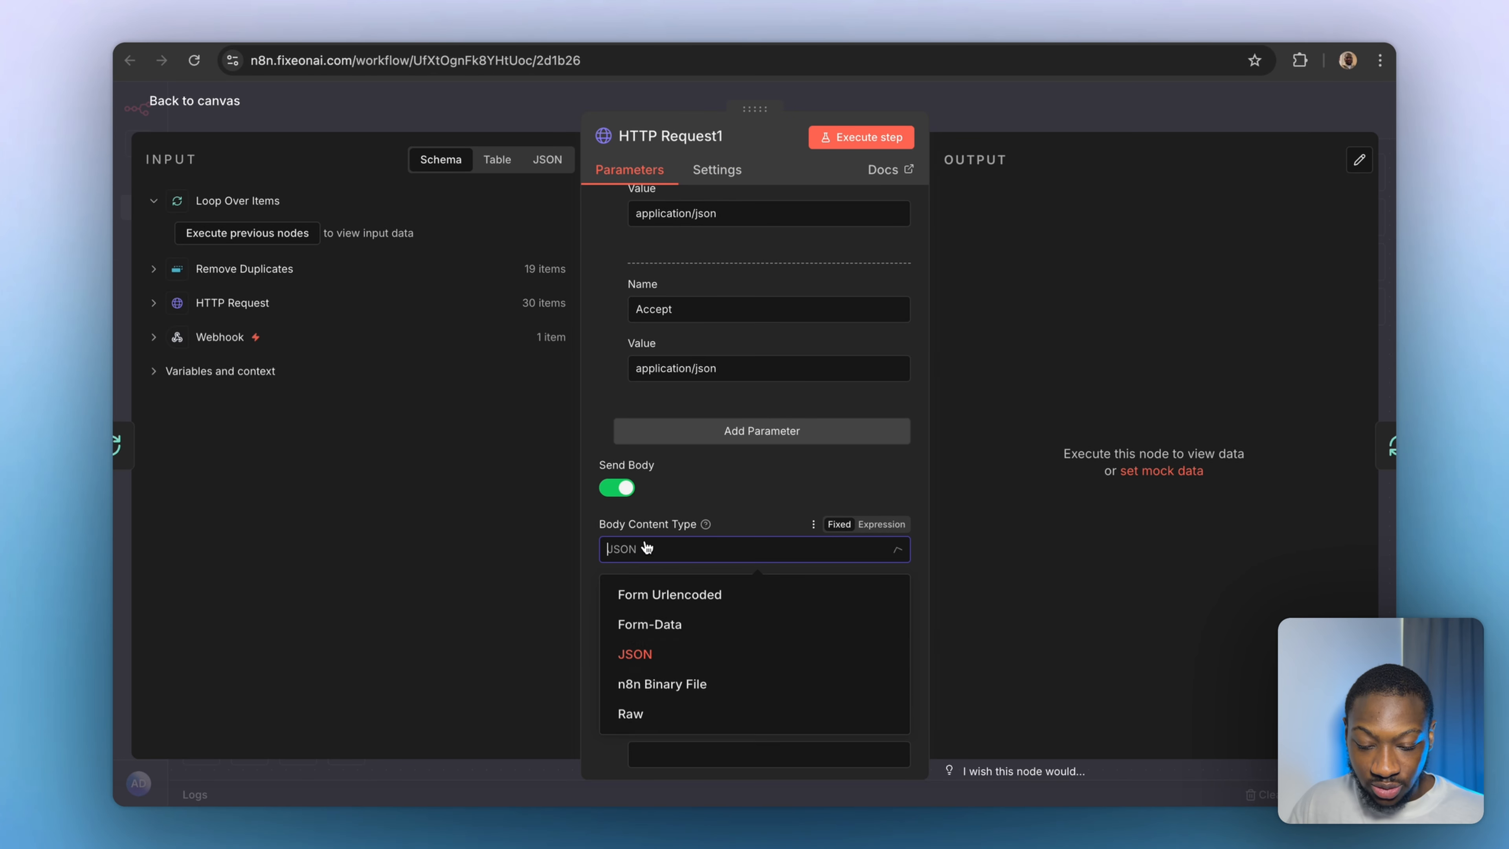
{"action": "left_click", "coordinate": [662, 660]}
{"action": "left_click", "coordinate": [662, 612]}
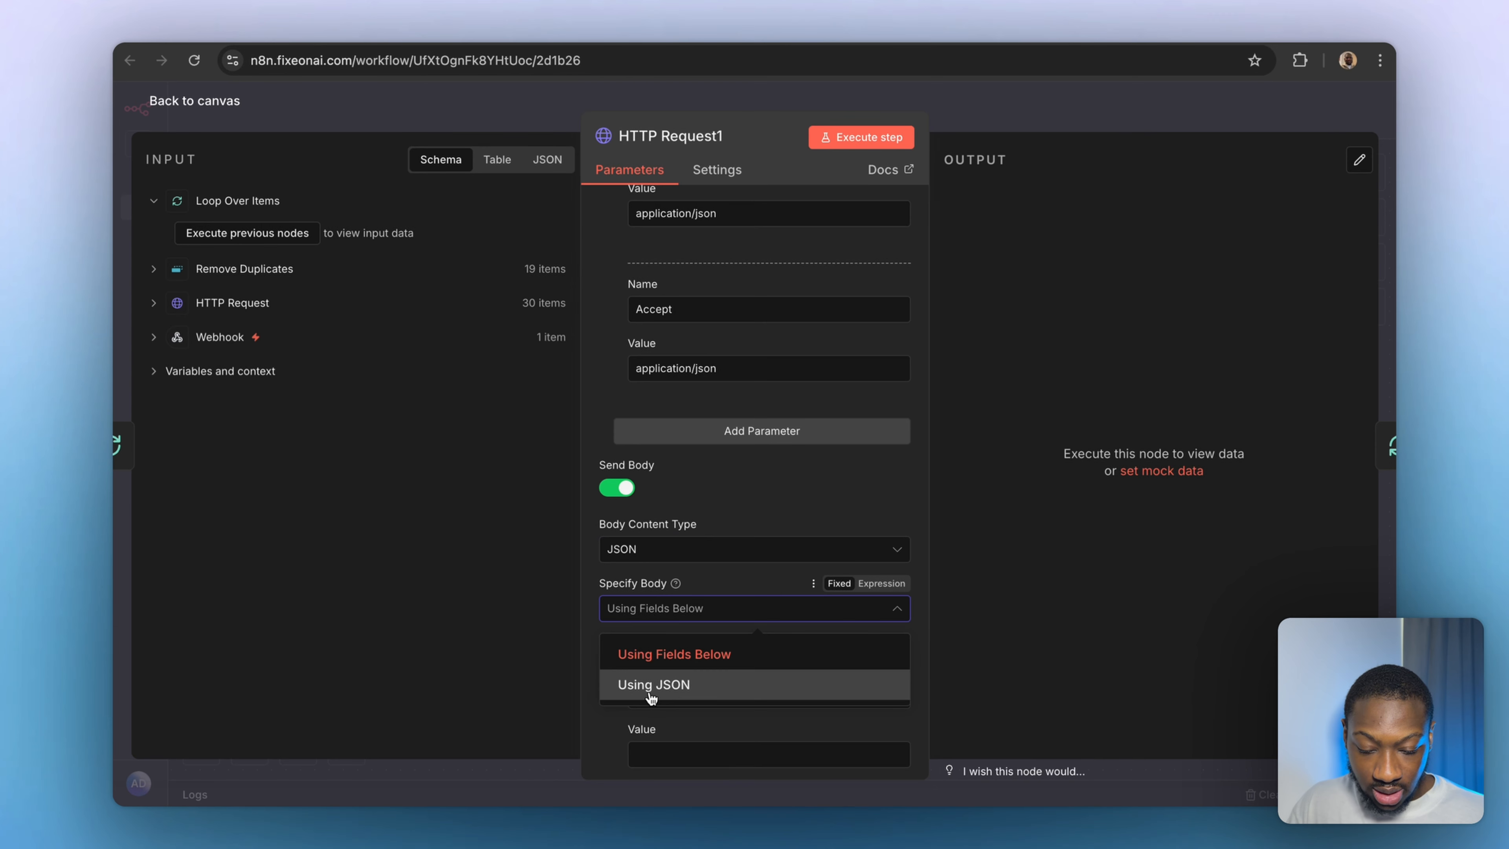
{"action": "left_click", "coordinate": [654, 689]}
{"action": "scroll", "coordinate": [728, 638], "scroll_direction": "down", "scroll_amount": 1}
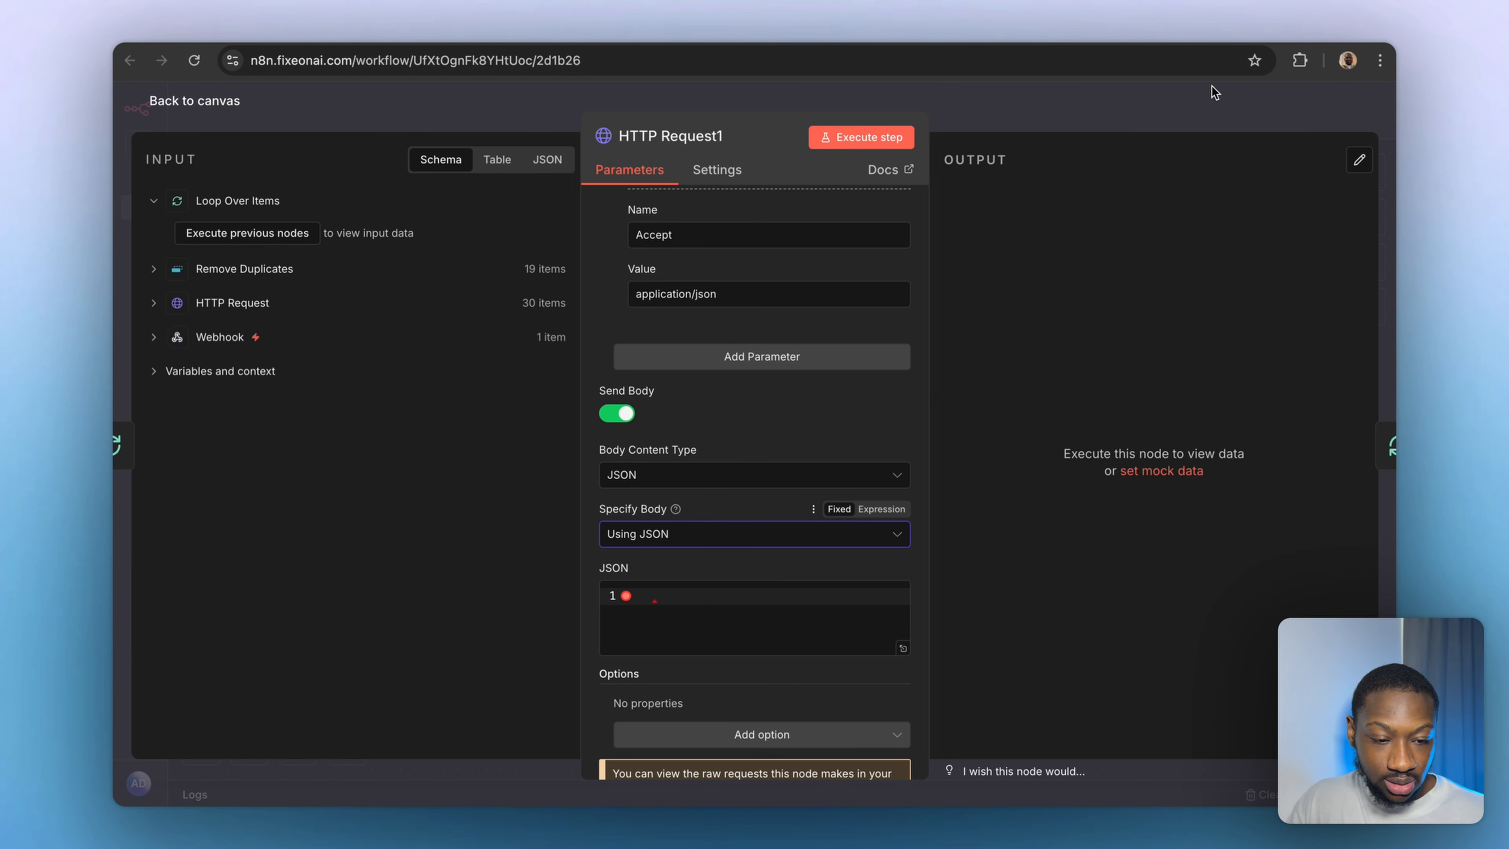
Switch to the Facebook Pages Scraper in the Apify console and copy its example input as JSON.
{"action": "left_click", "coordinate": [868, 37]}
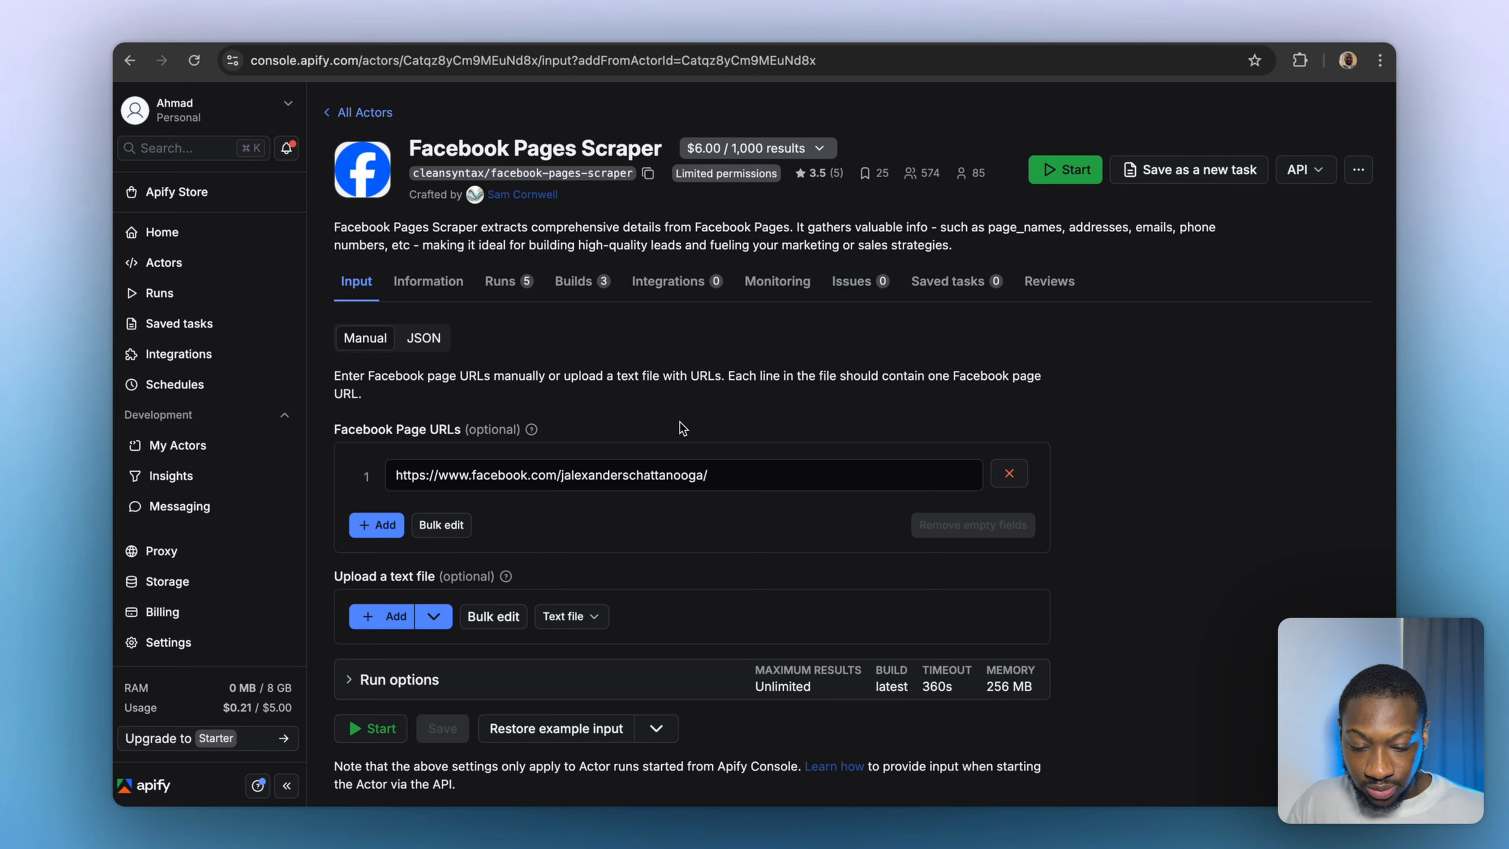
{"action": "left_click", "coordinate": [493, 485]}
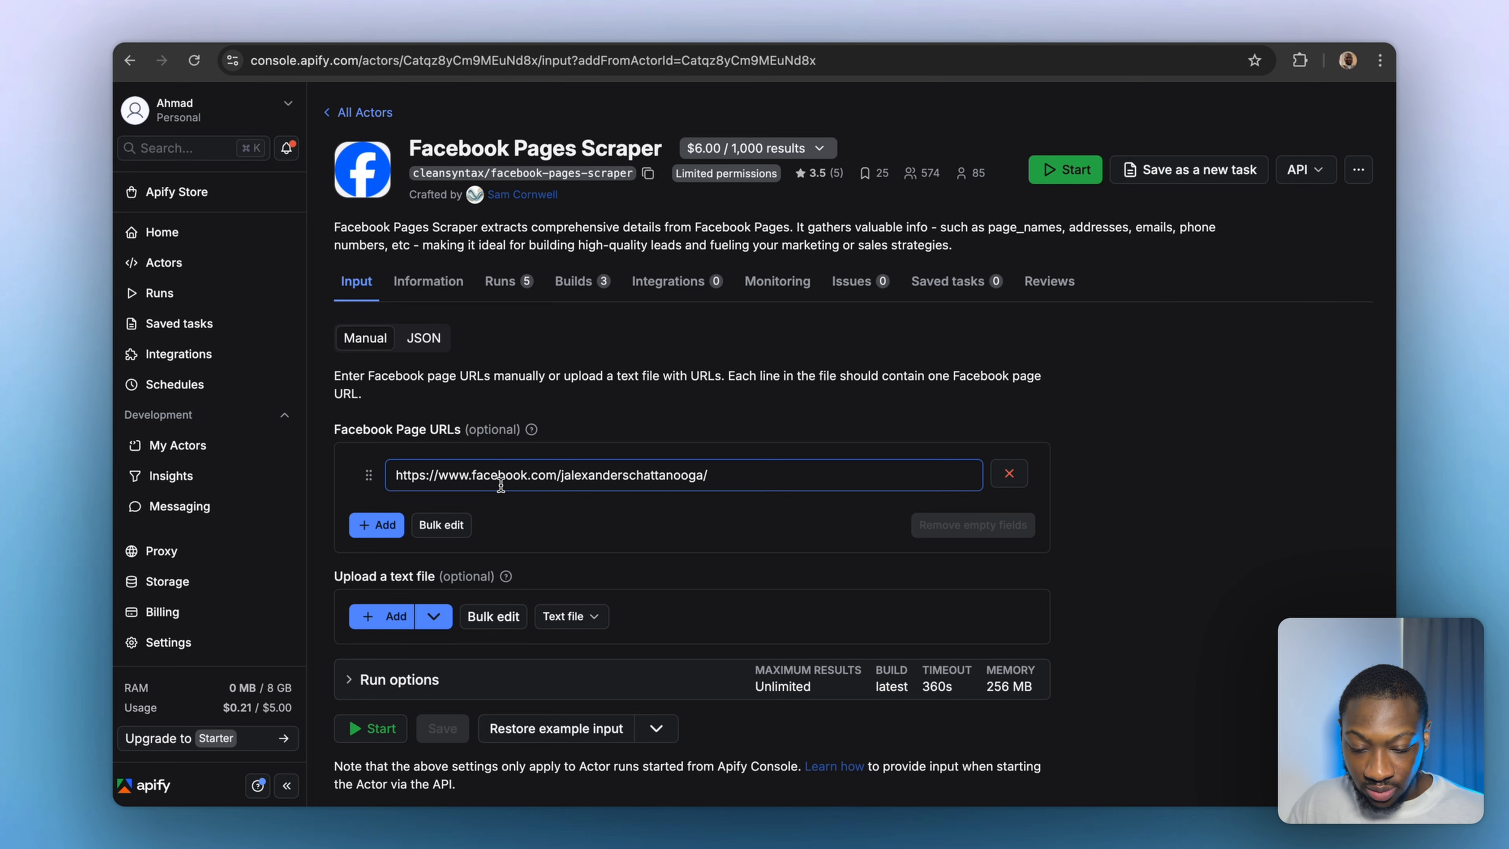
{"action": "left_click", "coordinate": [421, 339]}
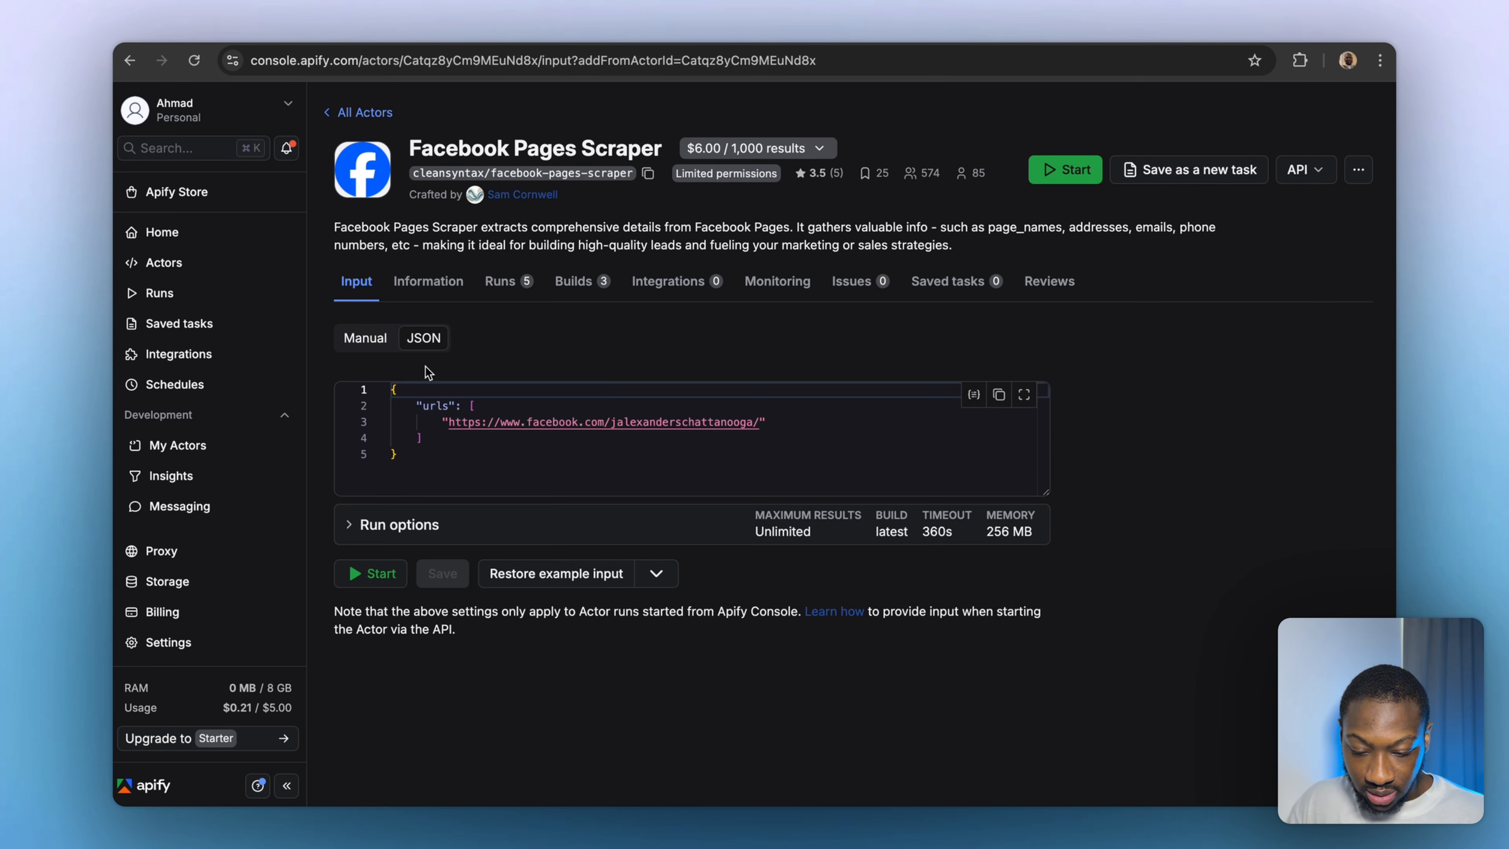
{"action": "left_click", "coordinate": [997, 395]}
Return to n8n, paste the copied urls JSON into the request's JSON body, and close the node.
{"action": "left_click", "coordinate": [658, 42]}
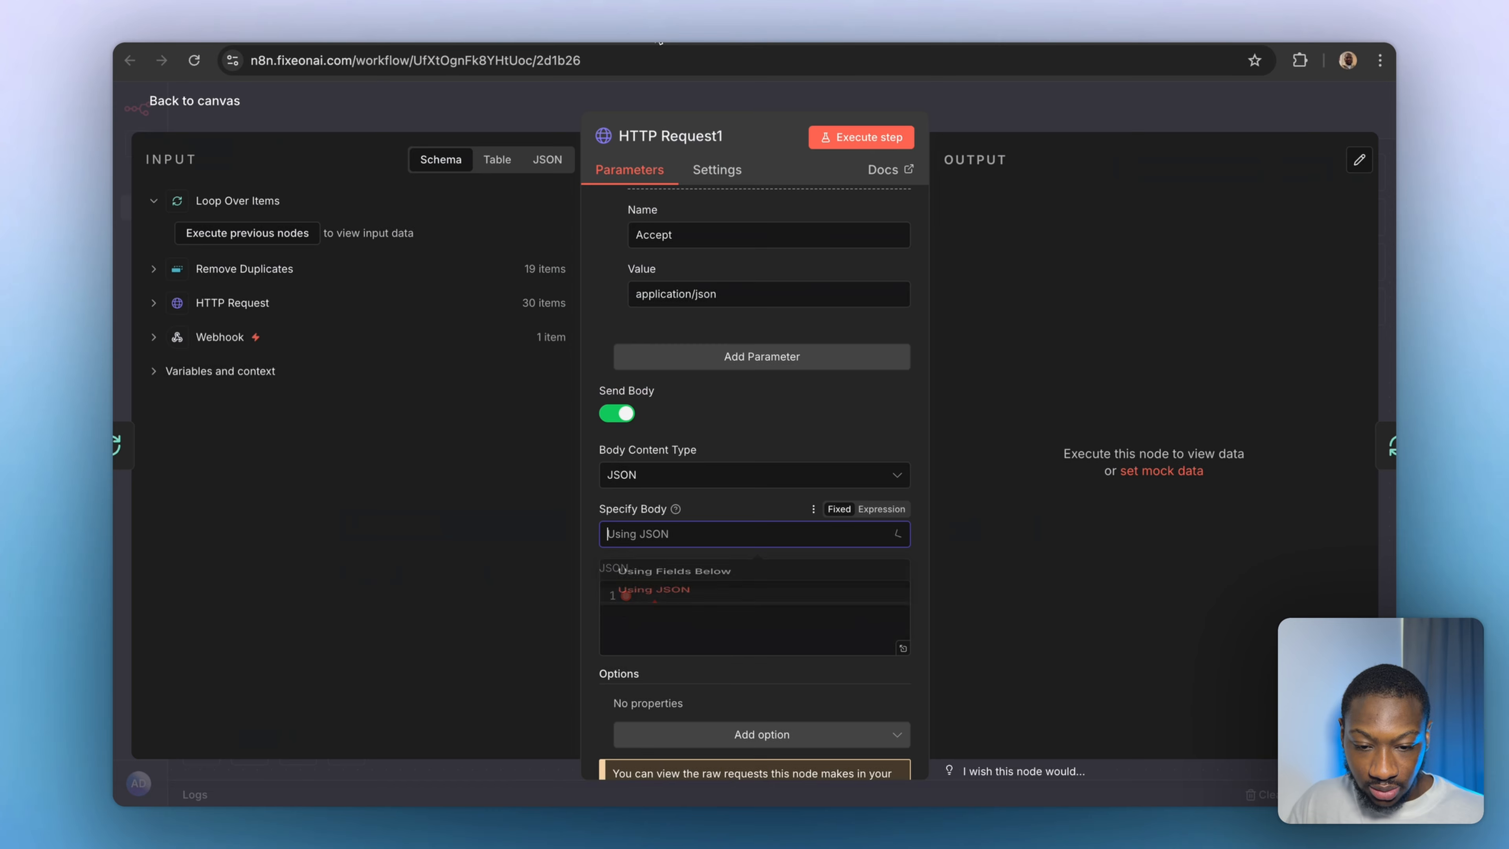
{"action": "left_click", "coordinate": [695, 524]}
{"action": "left_click", "coordinate": [683, 594]}
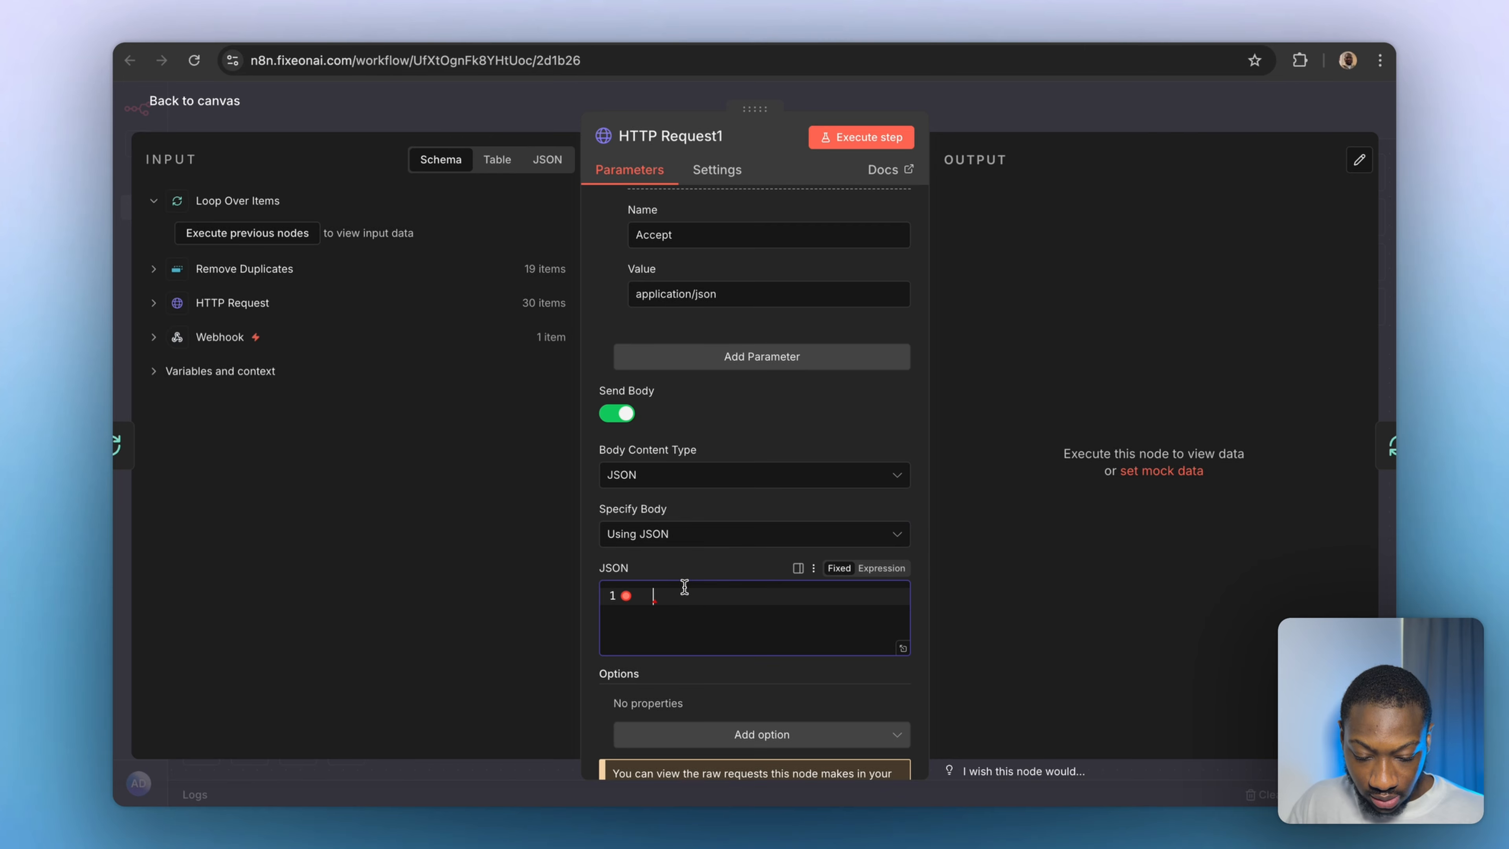
{"action": "key", "text": "super+v"}
{"action": "left_click", "coordinate": [798, 568]}
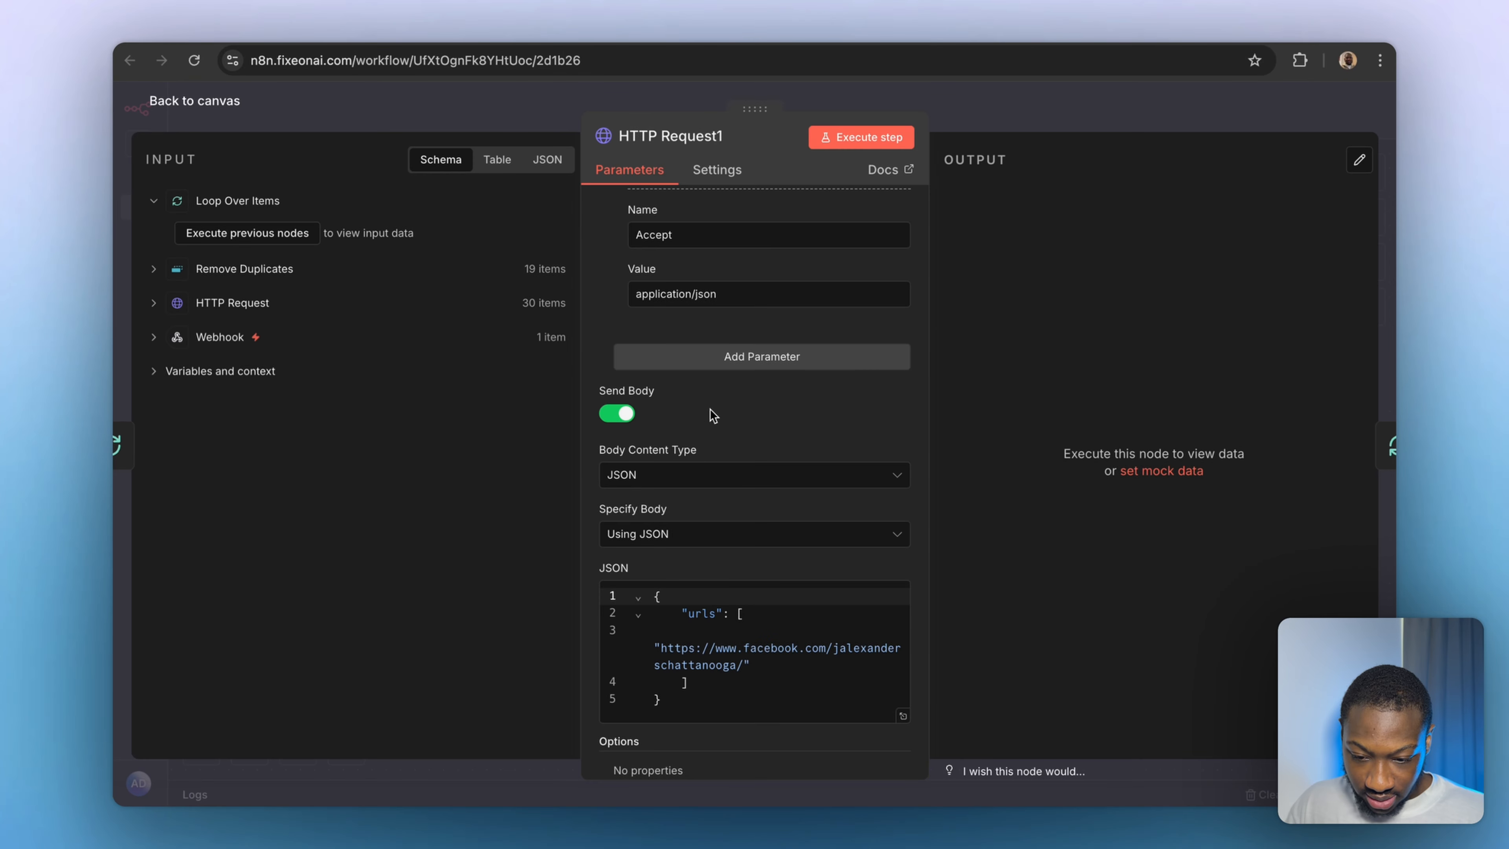
{"action": "key", "text": "Escape"}
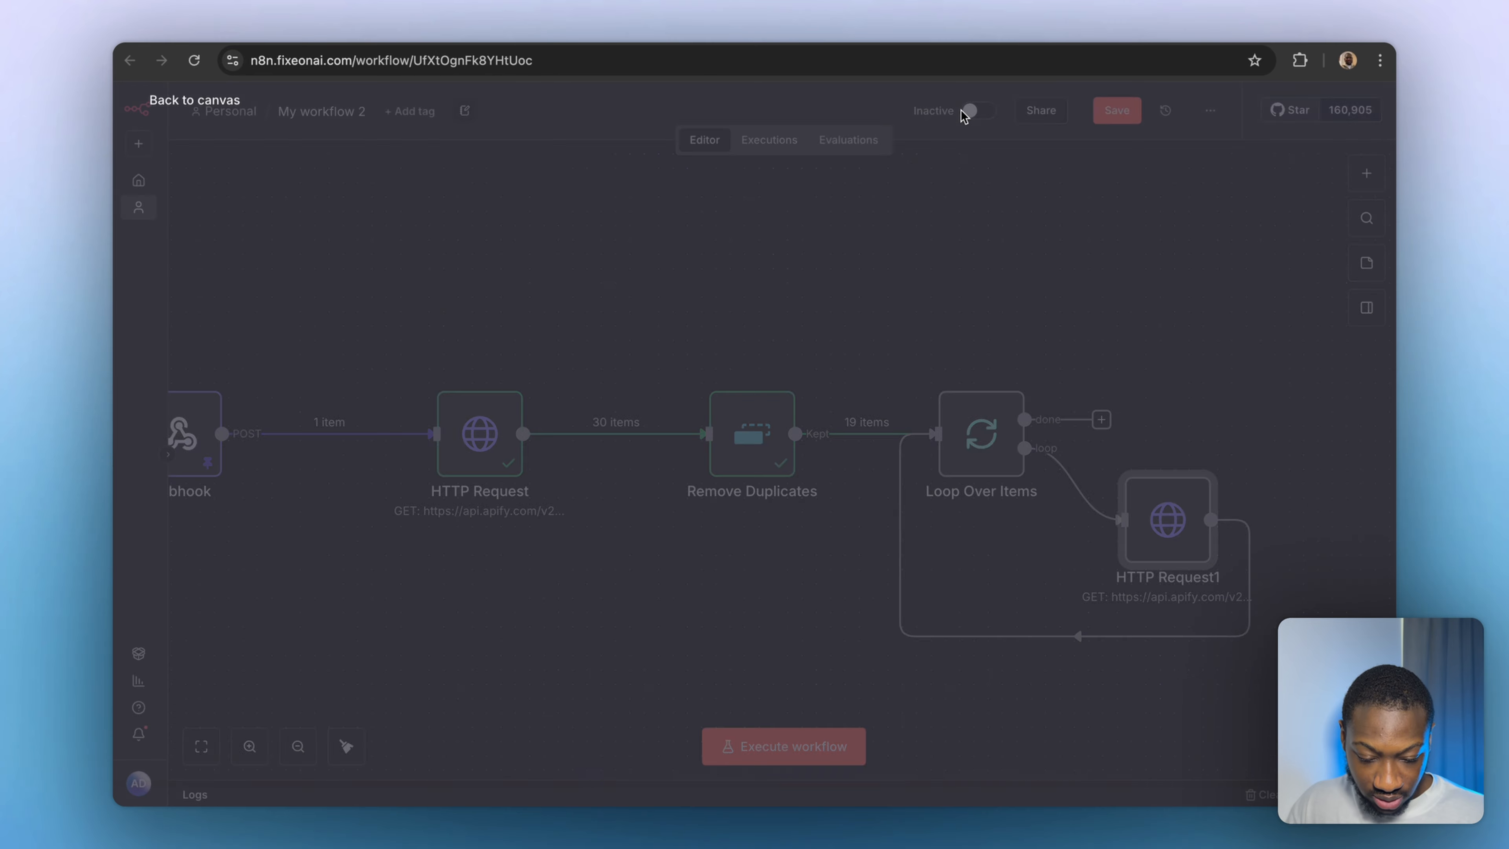
Review the Remove Duplicates node's output fields, including page_id and page_profile_uri, and close the node.
{"action": "double_click", "coordinate": [753, 431]}
{"action": "scroll", "coordinate": [1009, 554], "scroll_direction": "down", "scroll_amount": 2}
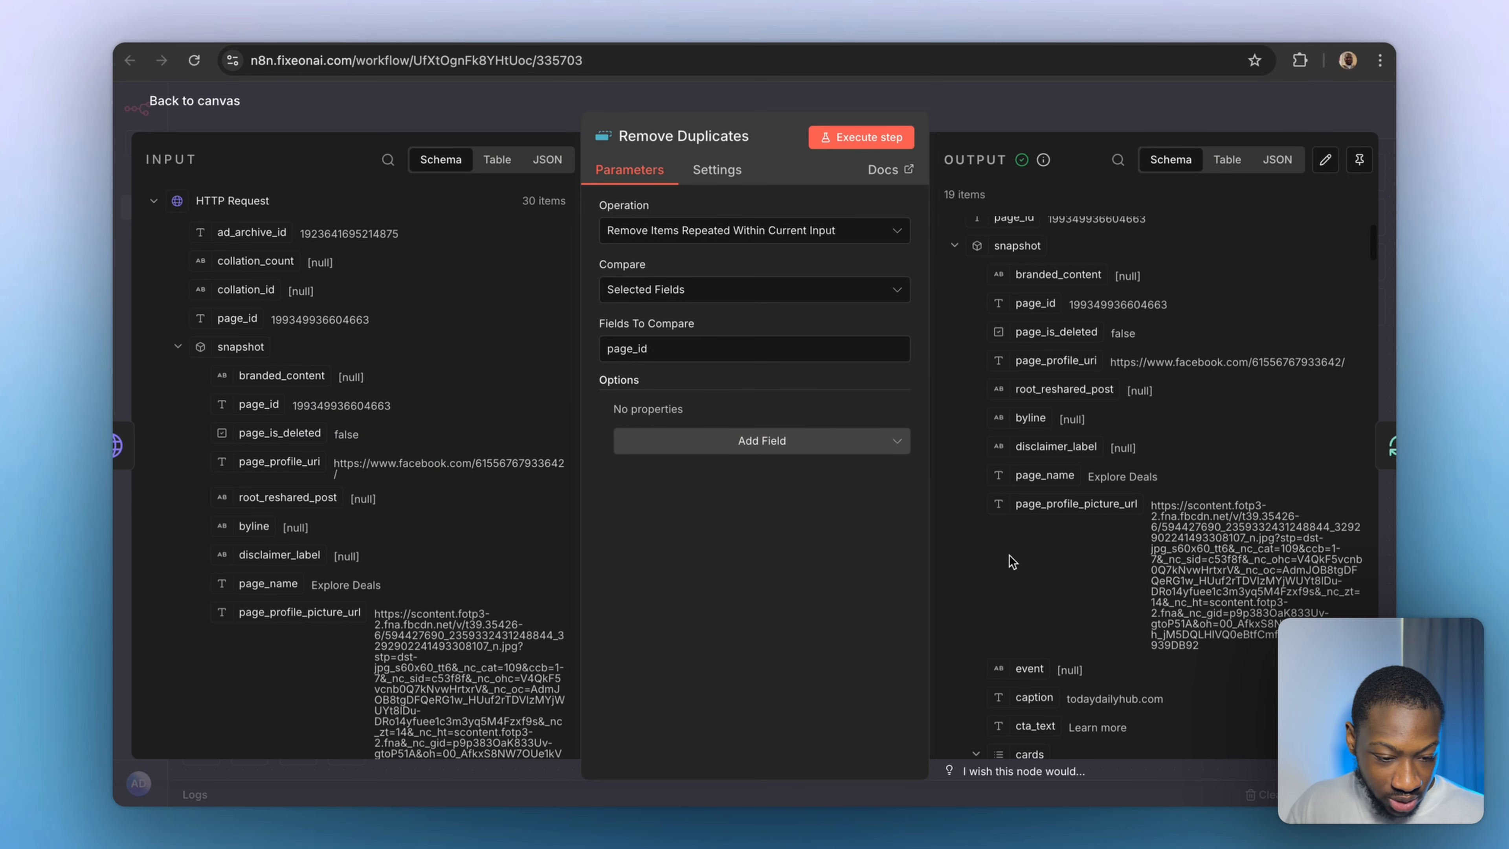
{"action": "scroll", "coordinate": [1009, 554], "scroll_direction": "up", "scroll_amount": 2}
{"action": "scroll", "coordinate": [1045, 474], "scroll_direction": "down", "scroll_amount": 5}
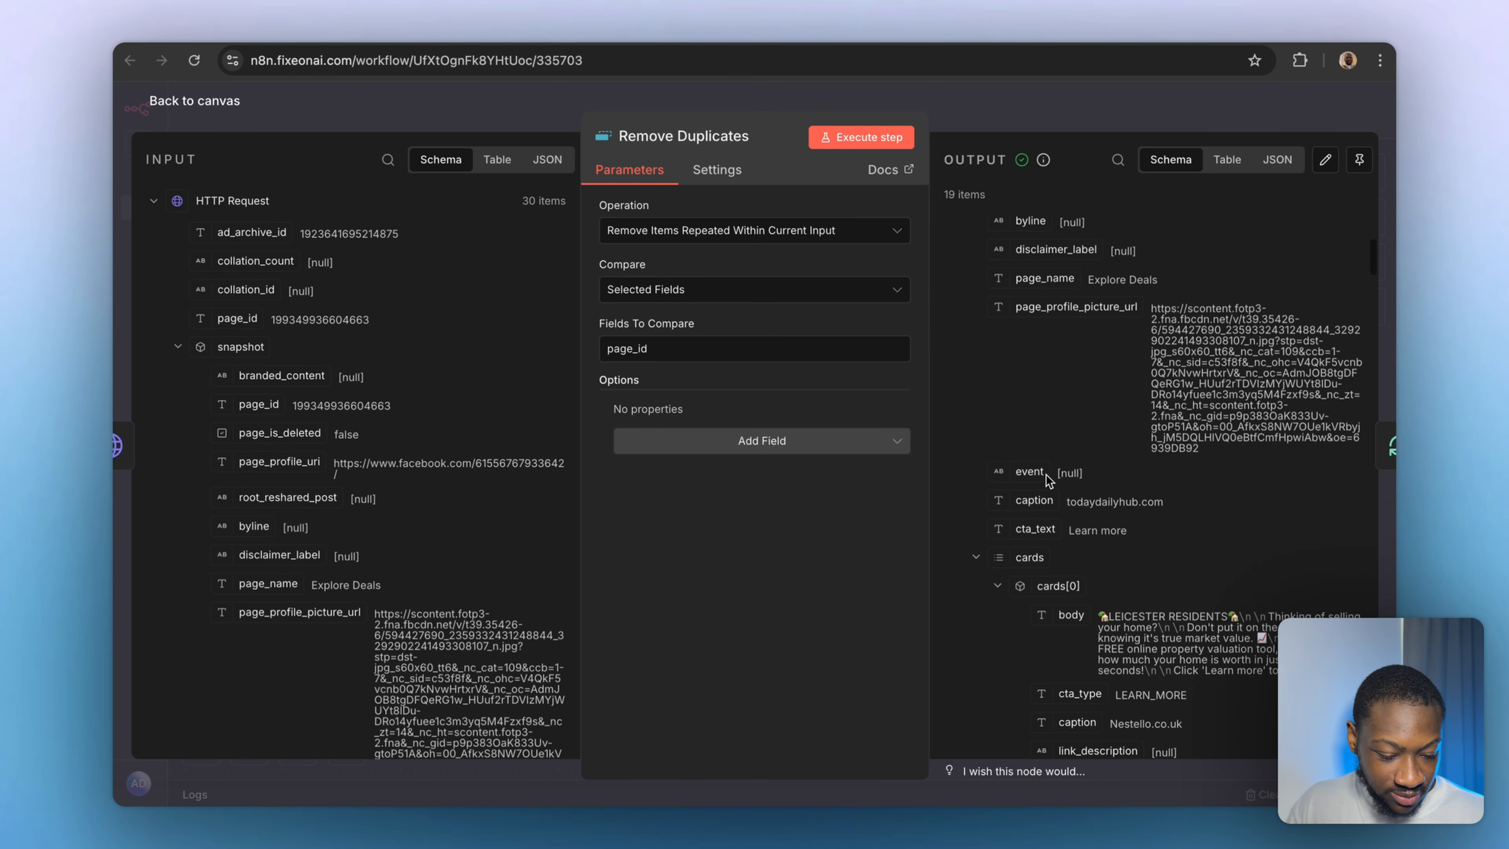
{"action": "scroll", "coordinate": [1026, 278], "scroll_direction": "up", "scroll_amount": 5}
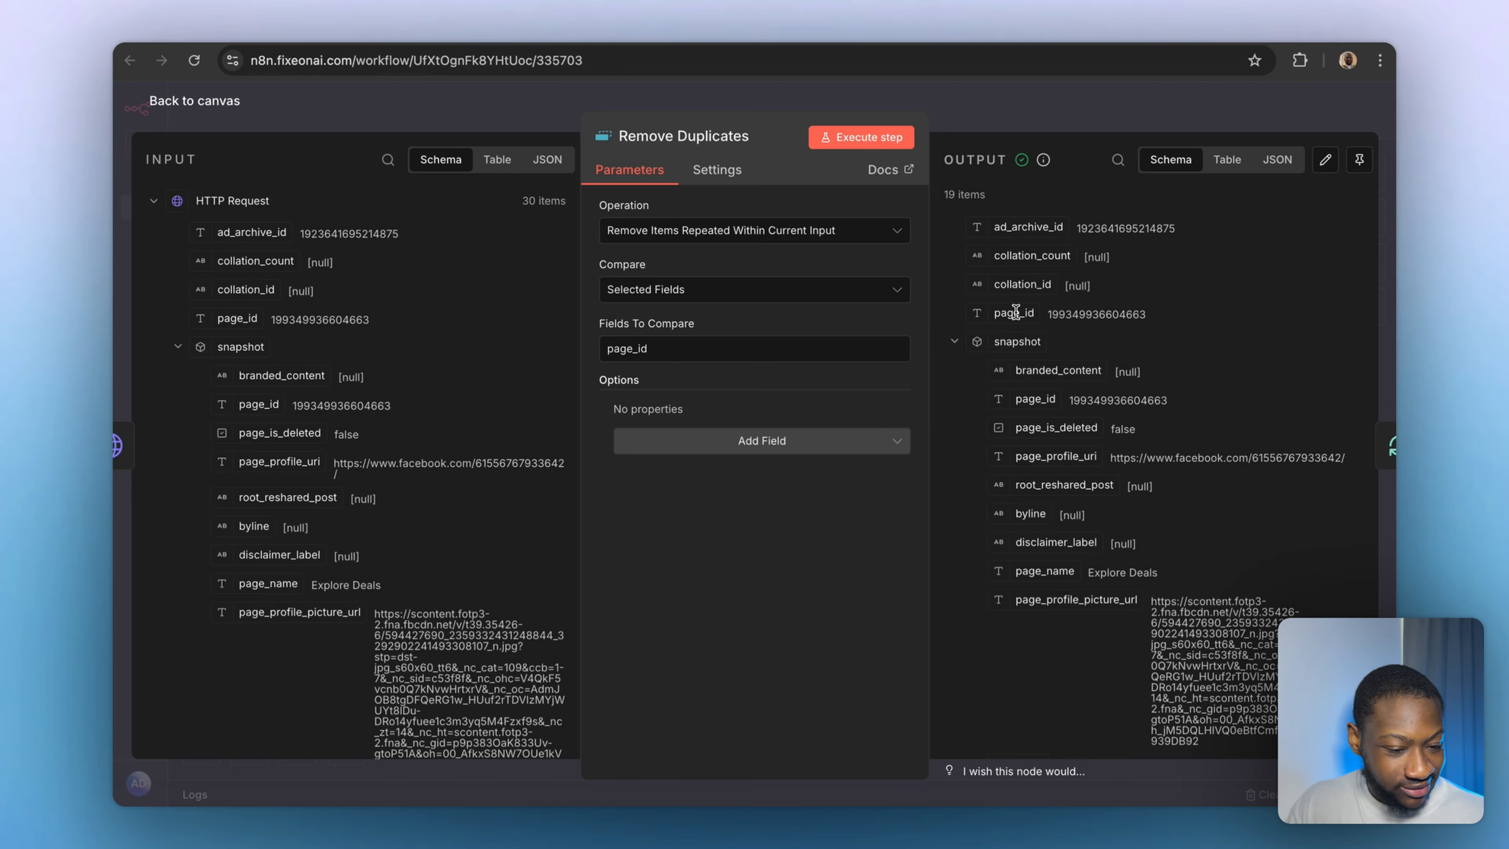
{"action": "key", "text": "Escape"}
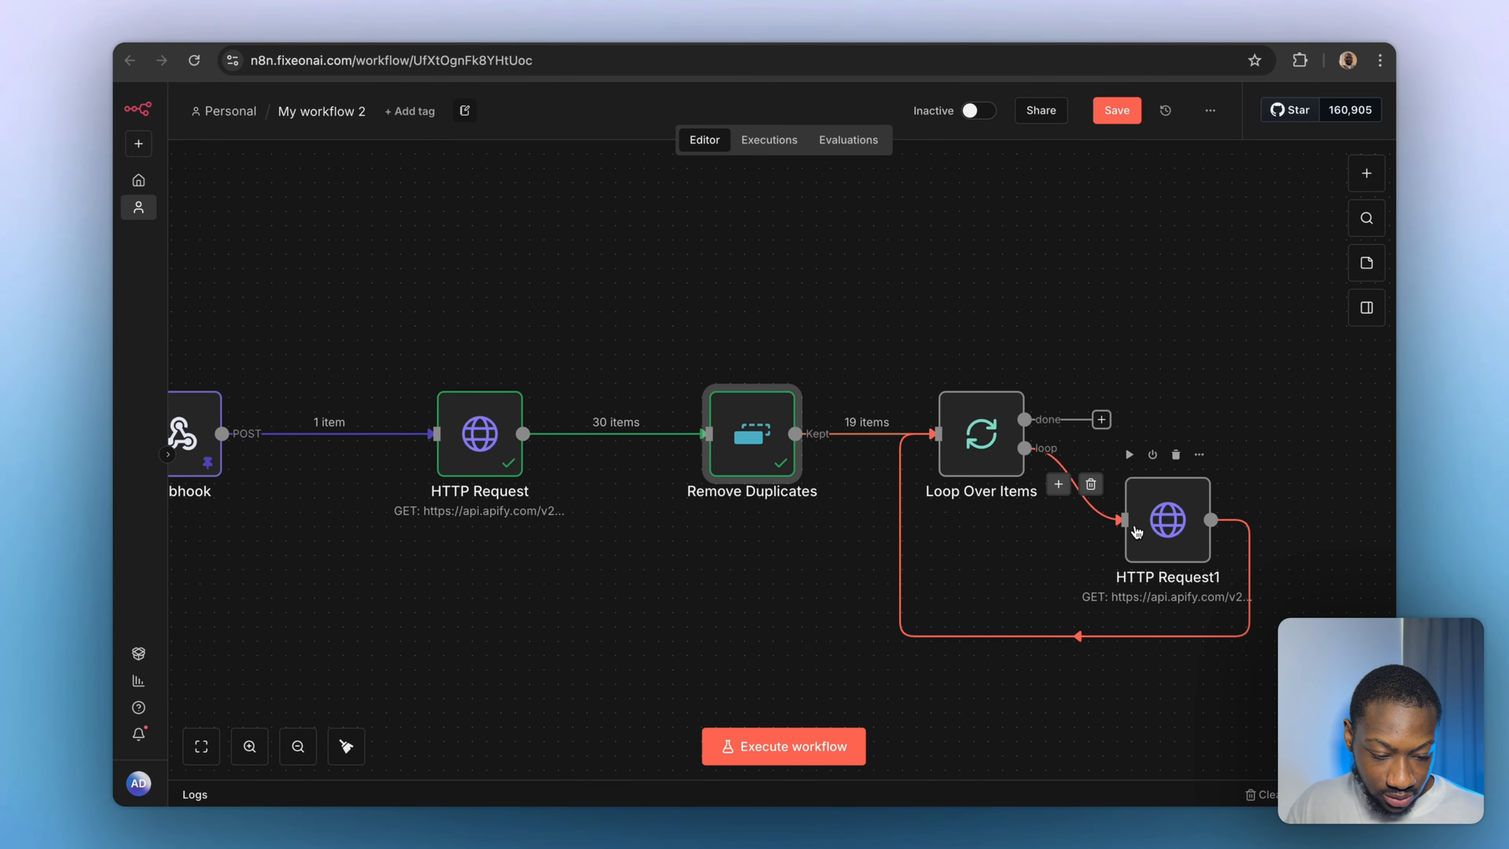
{"action": "left_click", "coordinate": [1155, 523]}
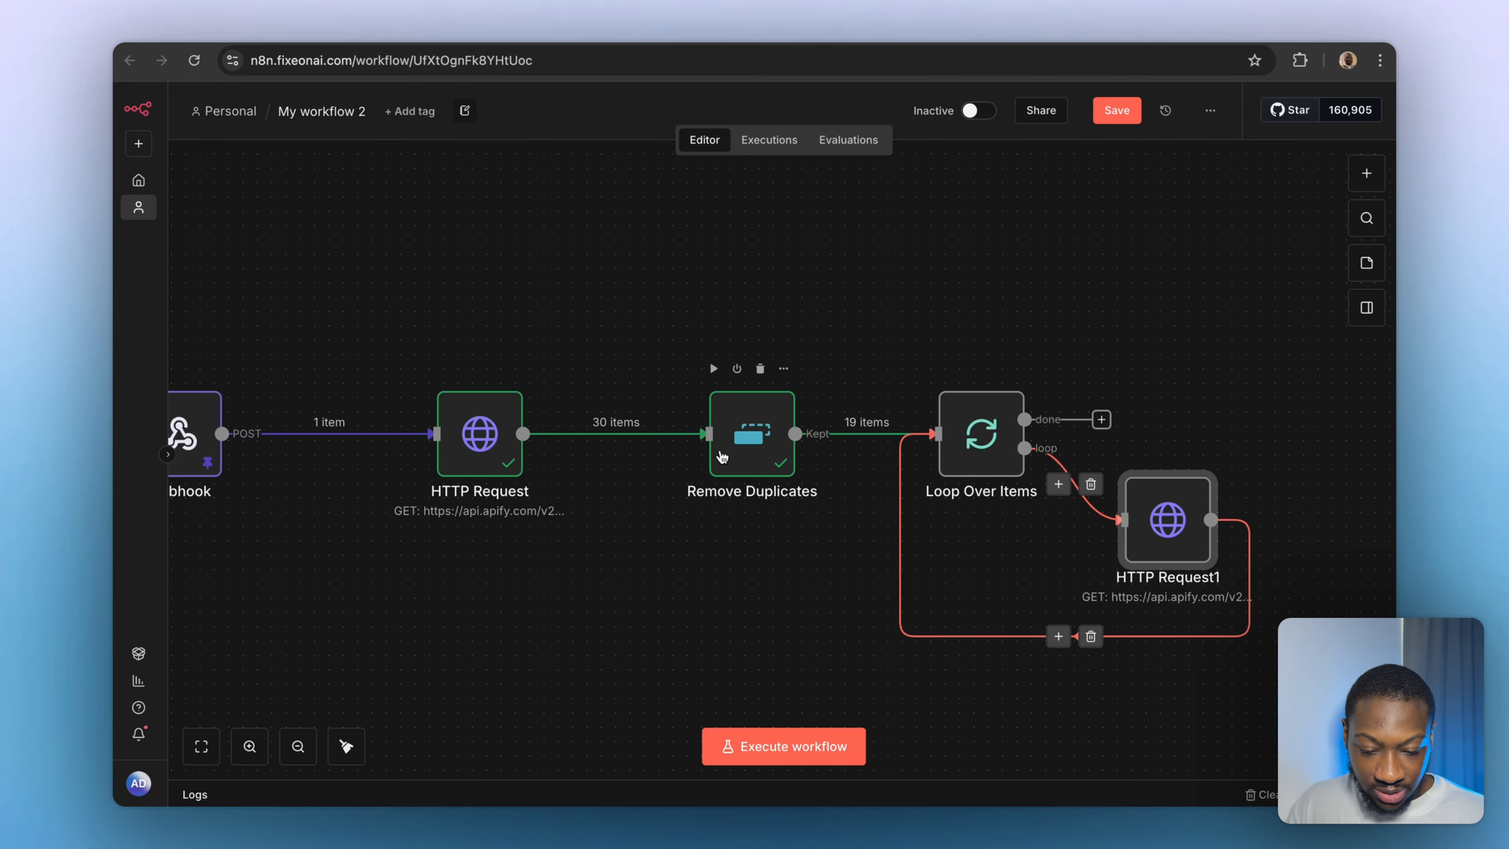
{"action": "double_click", "coordinate": [1152, 524]}
{"action": "scroll", "coordinate": [712, 613], "scroll_direction": "down", "scroll_amount": 10}
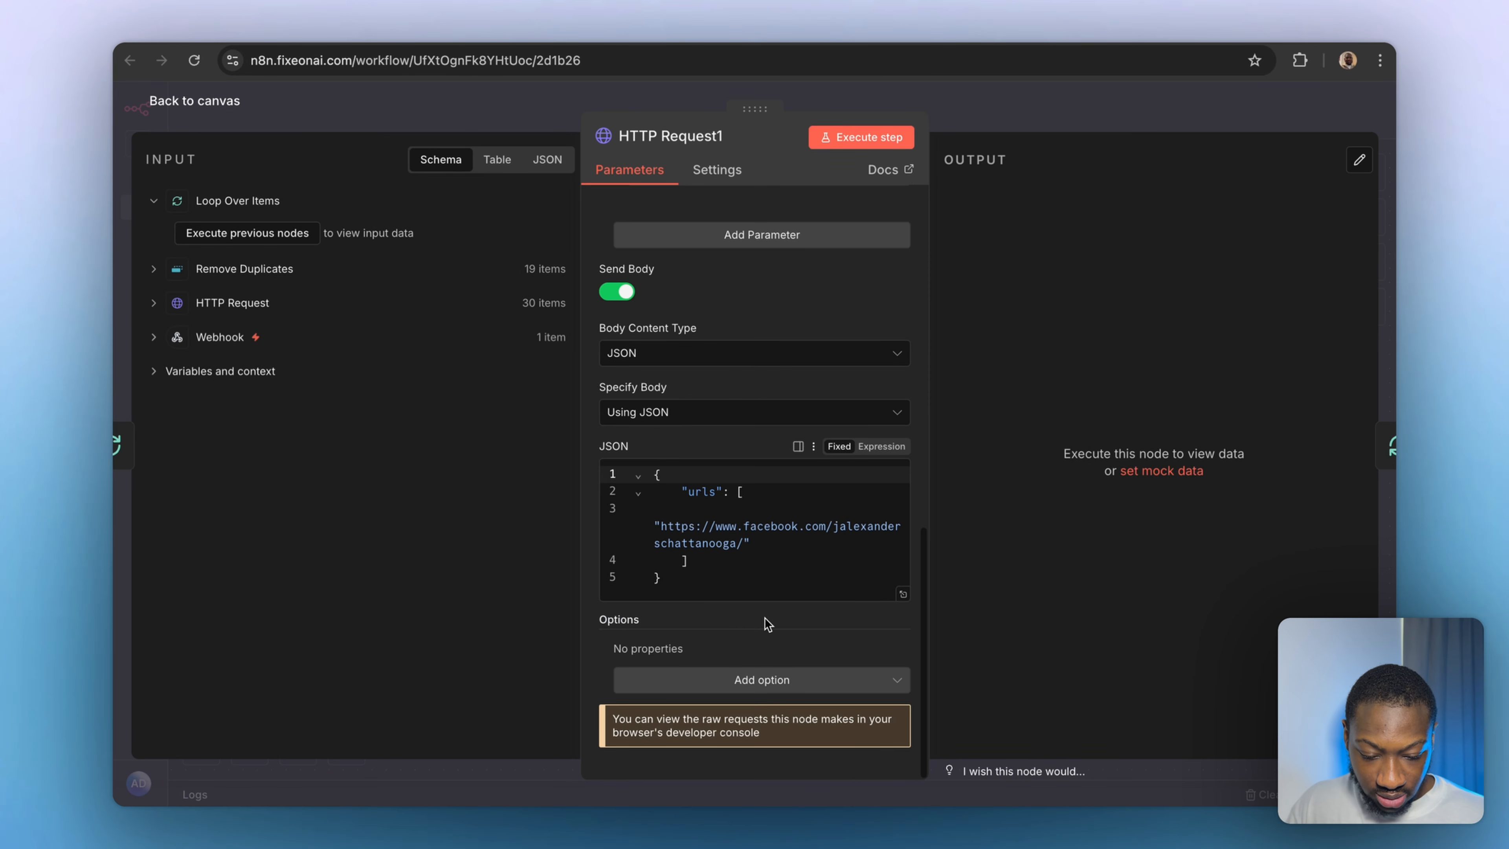
{"action": "left_click", "coordinate": [900, 590]}
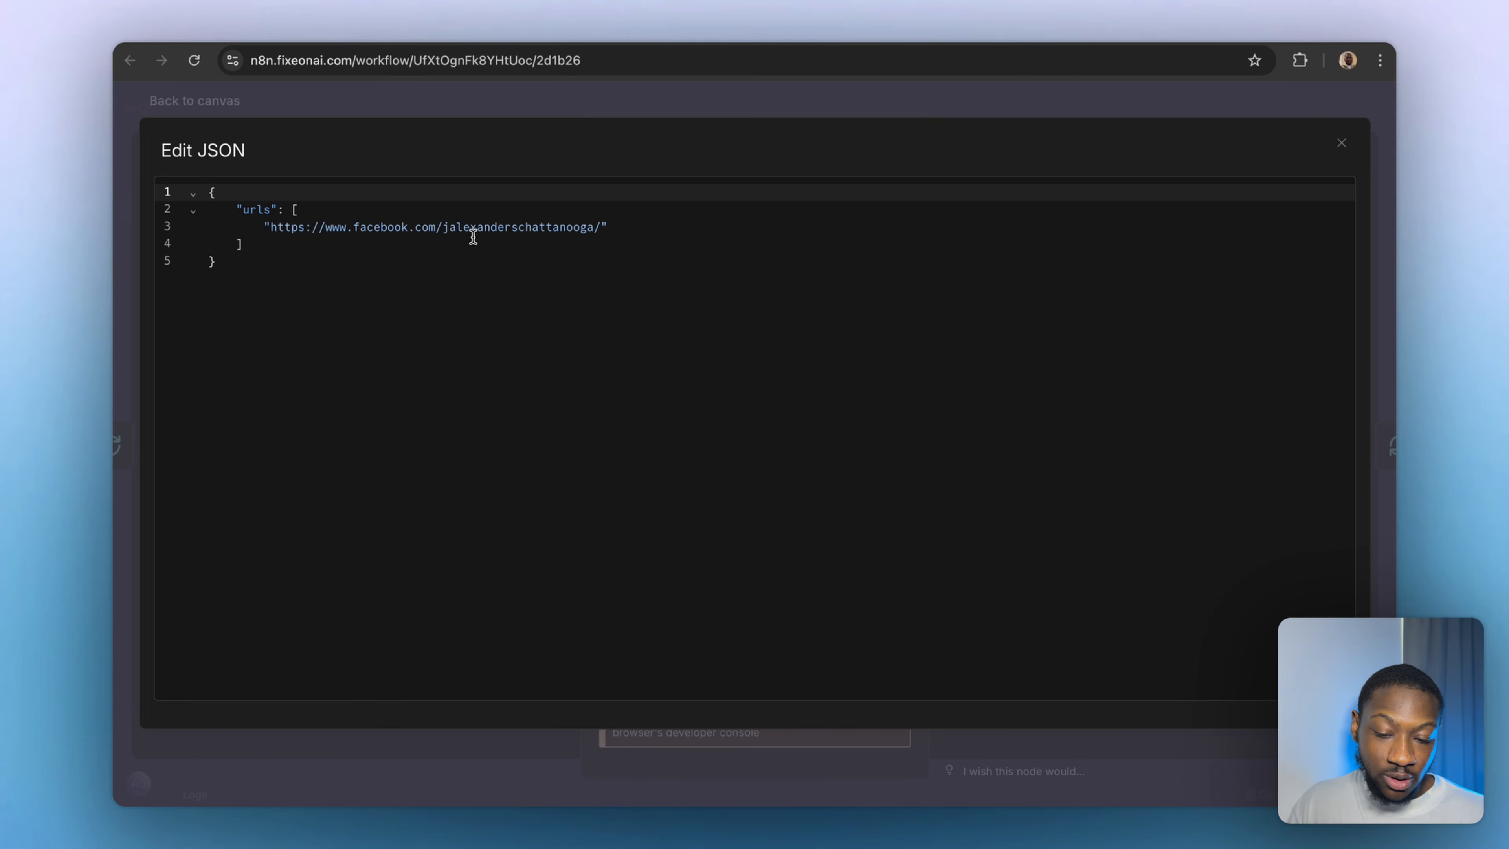
{"action": "double_click", "coordinate": [531, 227]}
{"action": "key", "text": "BackSpace"}
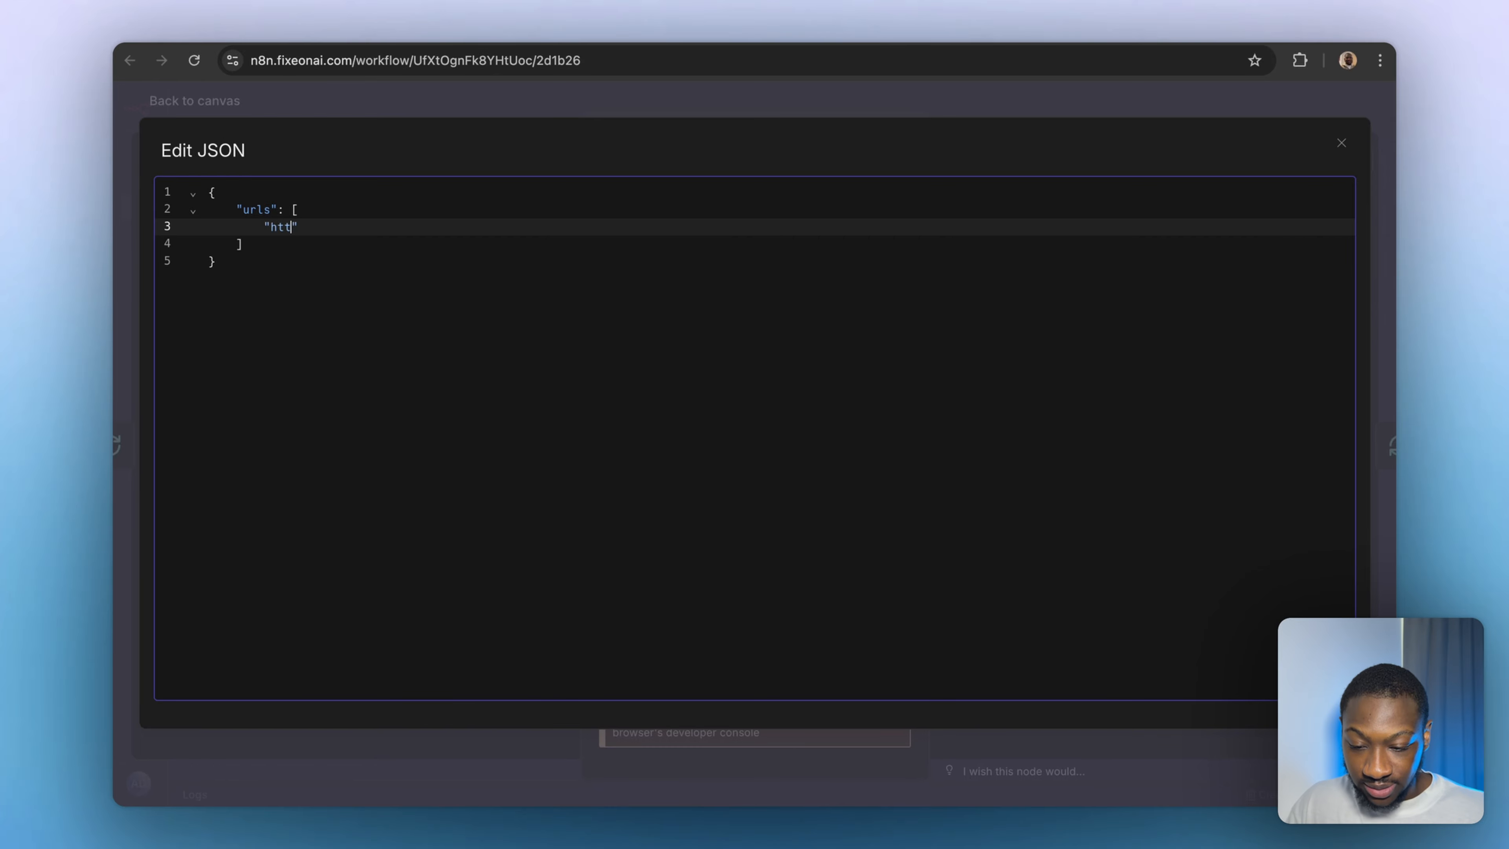
{"action": "key", "text": "super+v"}
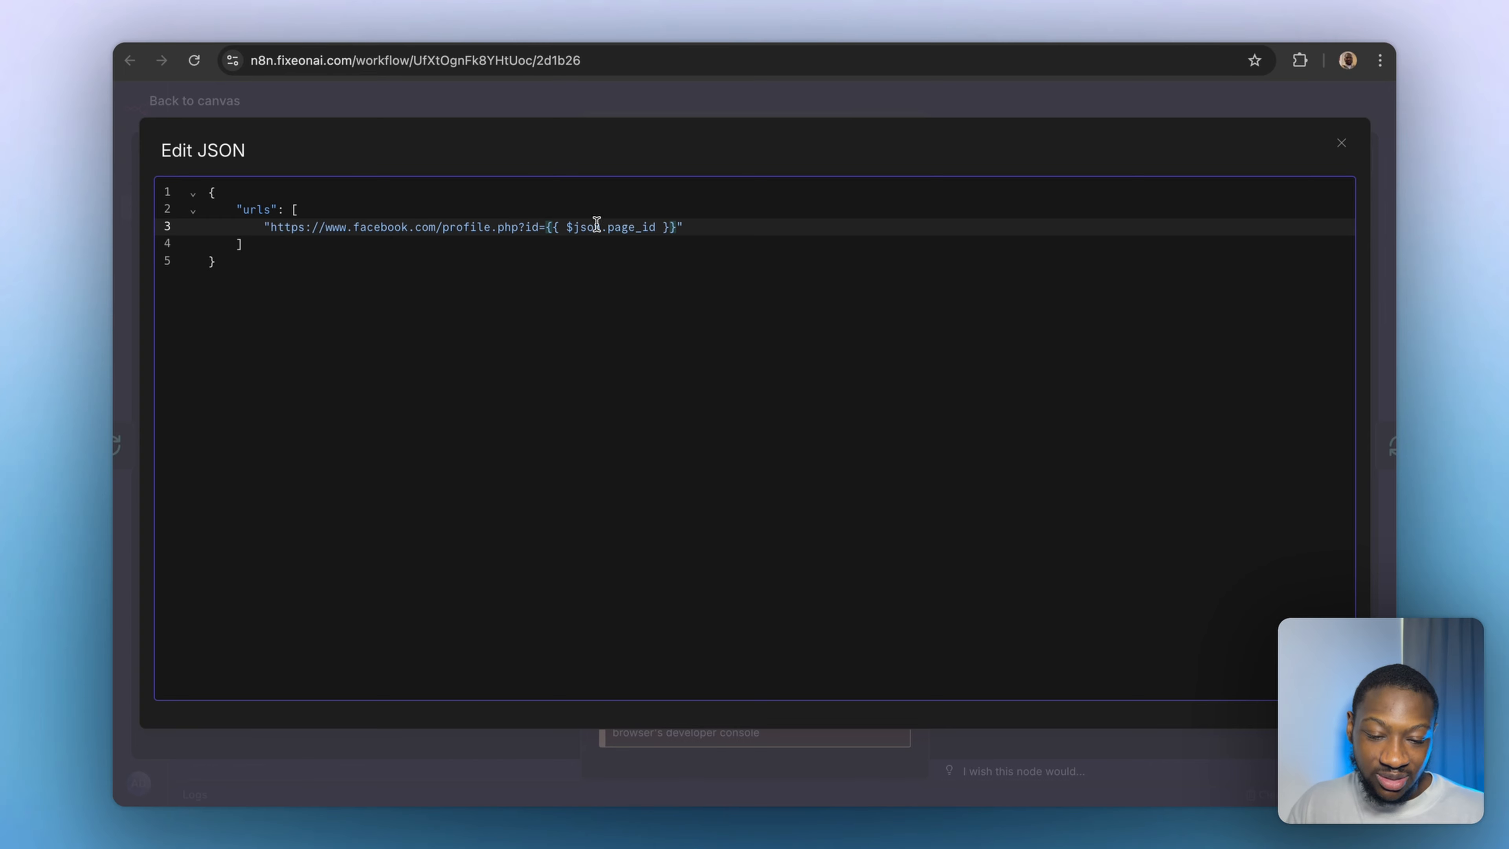
Remove the {{ $json.page_id }} part from the URL so it ends at profile.php?id=, and close the JSON editor.
{"action": "left_click", "coordinate": [676, 226]}
{"action": "key", "text": "BackSpace"}
{"action": "key", "text": "BackSpace"}
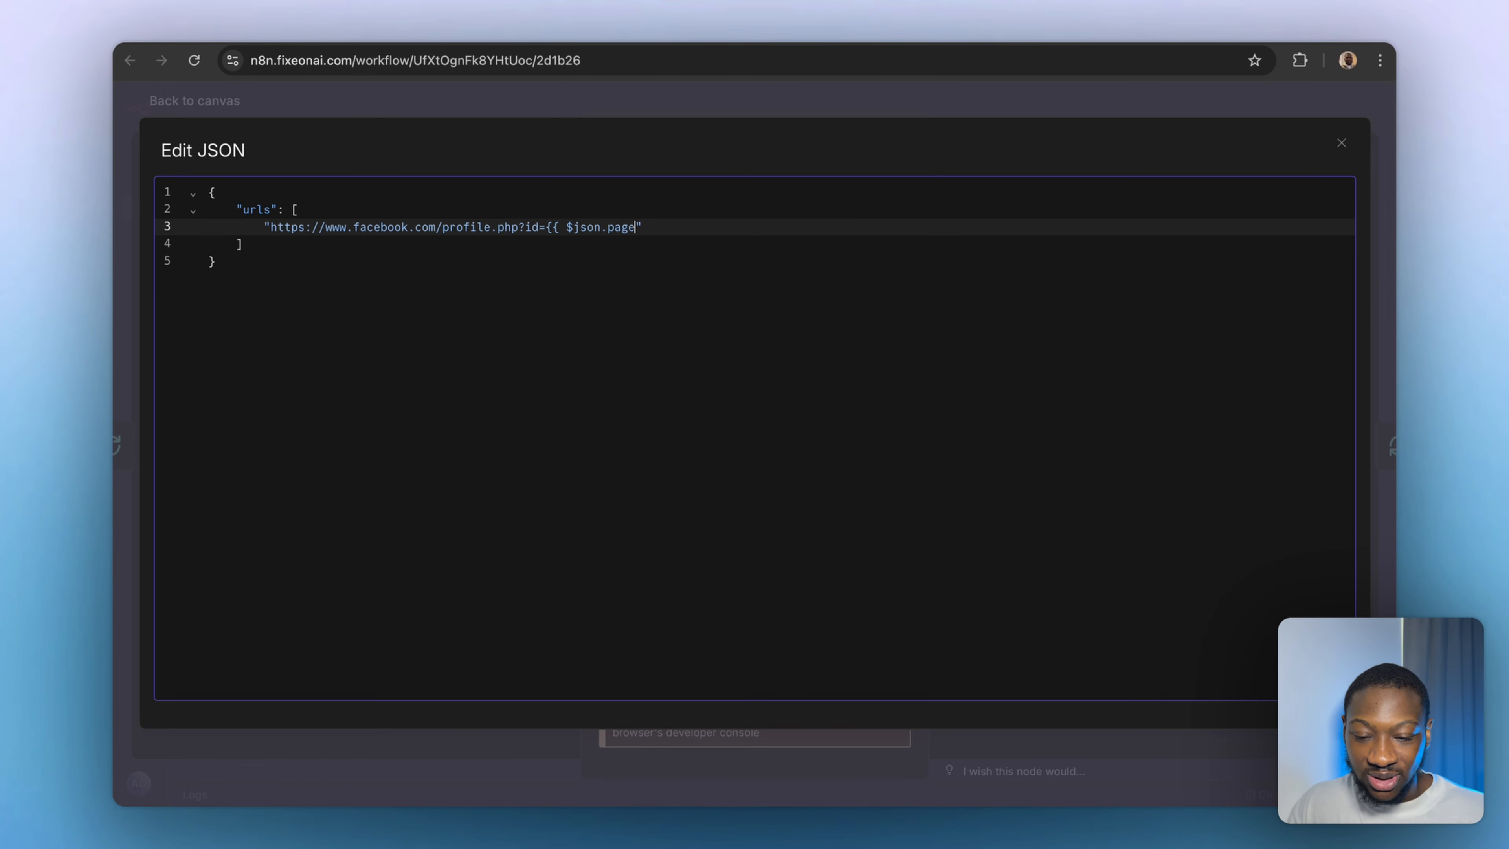
{"action": "key", "text": "BackSpace"}
{"action": "key", "text": "BackSpace"}
{"action": "key", "text": "BackSpace"}
{"action": "key", "text": "BackSpace"}
{"action": "key", "text": "BackSpace"}
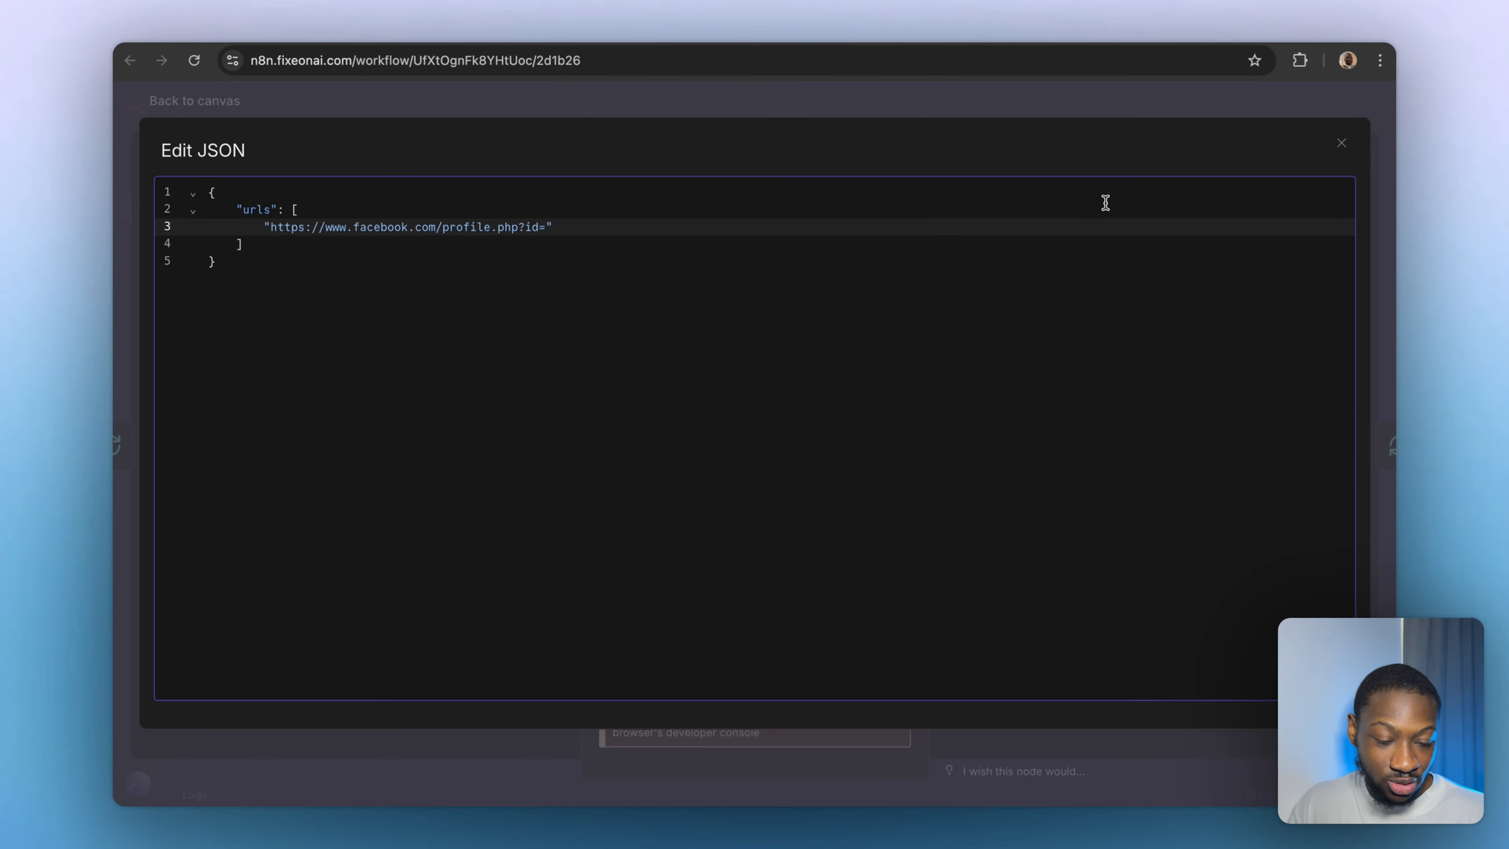
{"action": "left_click", "coordinate": [1341, 144]}
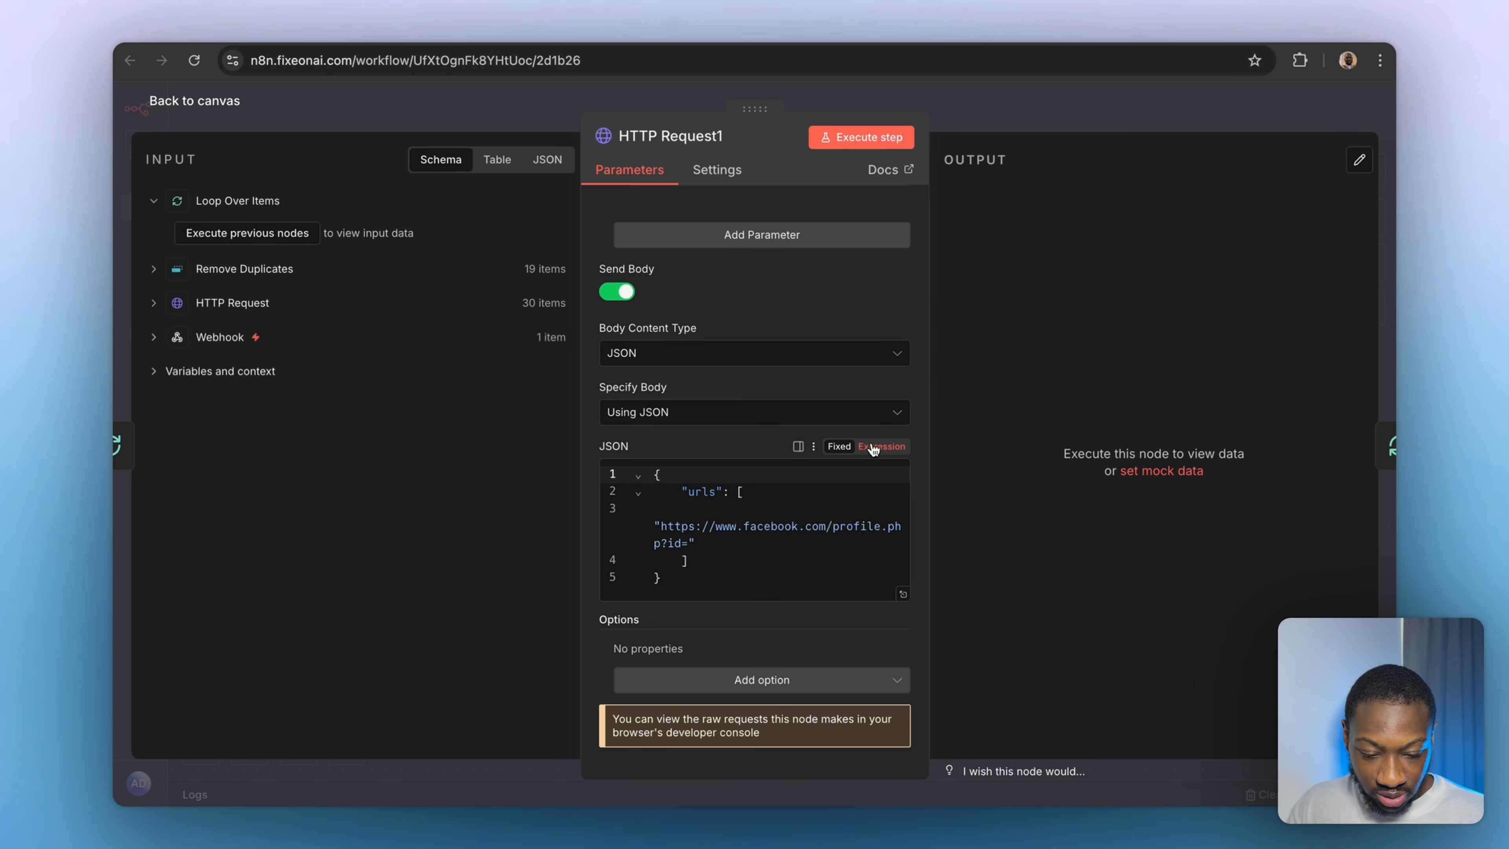
Switch the JSON body to Expression mode, return to the canvas, and execute the Loop Over Items node.
{"action": "left_click", "coordinate": [882, 483]}
{"action": "left_click", "coordinate": [900, 591]}
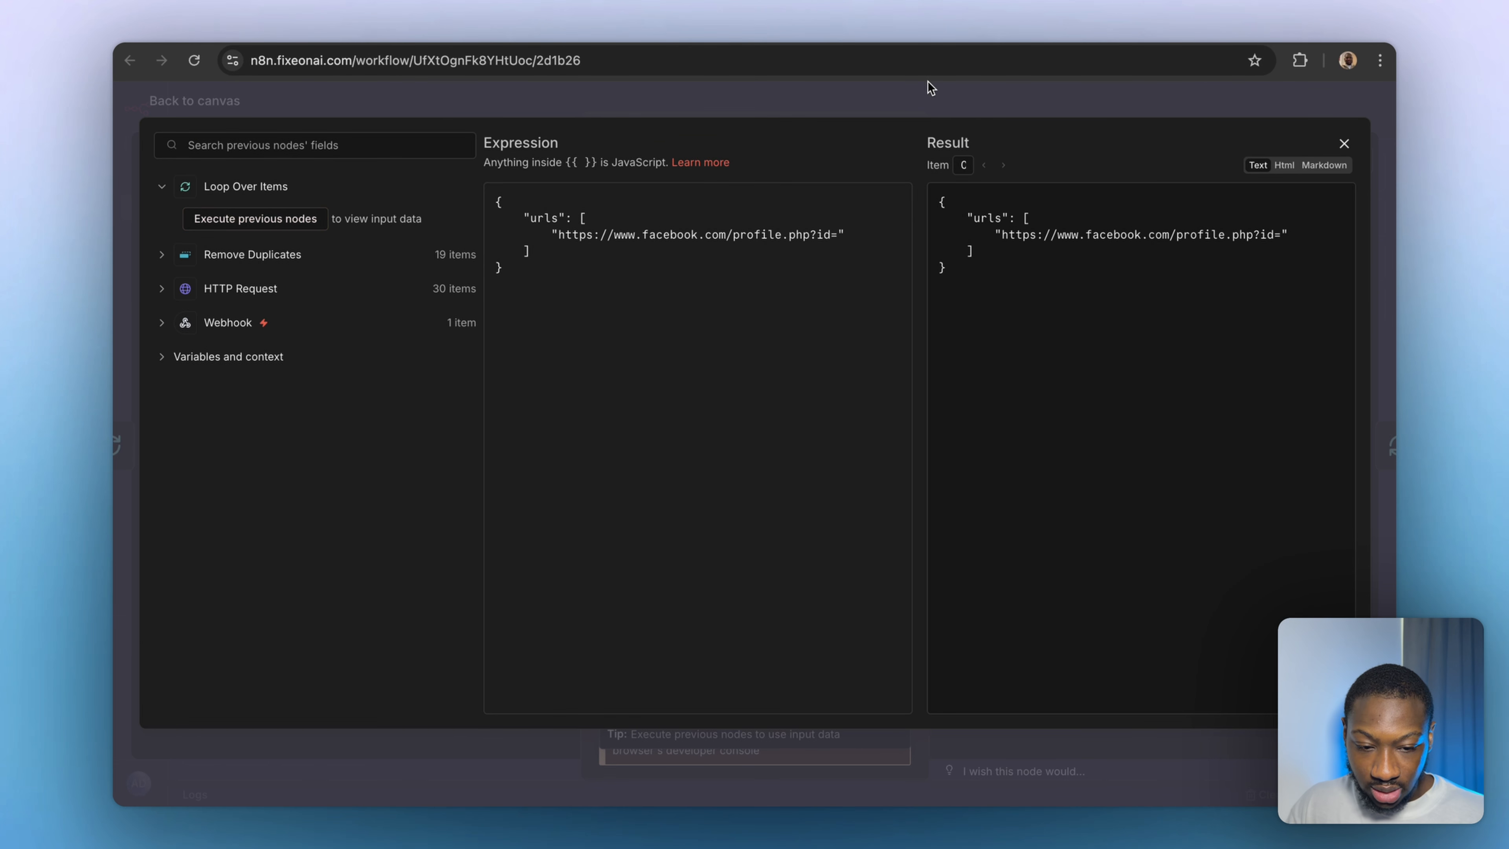
{"action": "left_click", "coordinate": [900, 107]}
{"action": "left_click", "coordinate": [986, 113]}
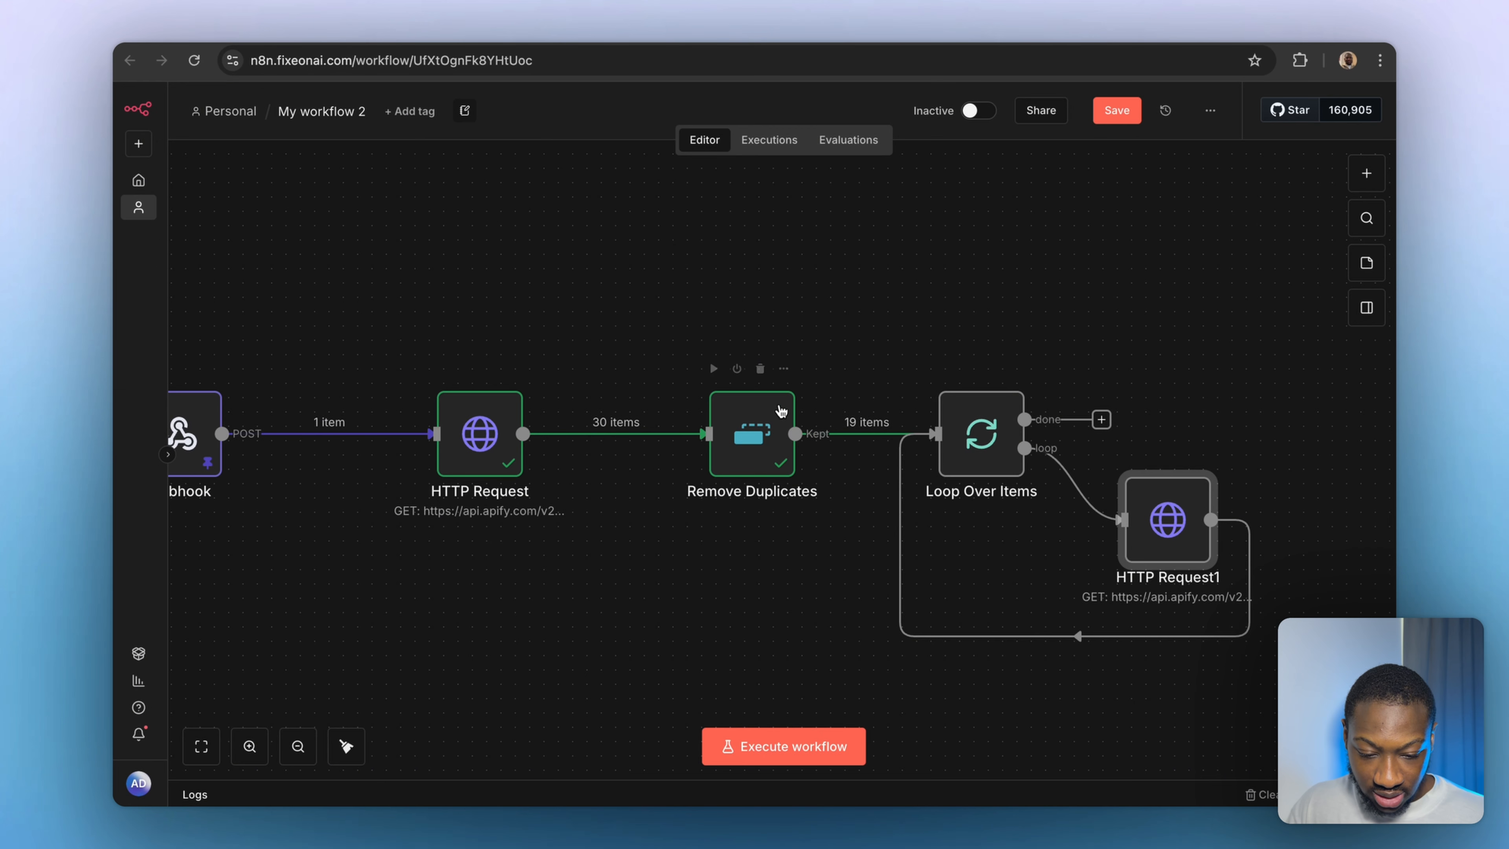
{"action": "left_click", "coordinate": [942, 367]}
{"action": "scroll", "coordinate": [940, 546], "scroll_direction": "right", "scroll_amount": 3}
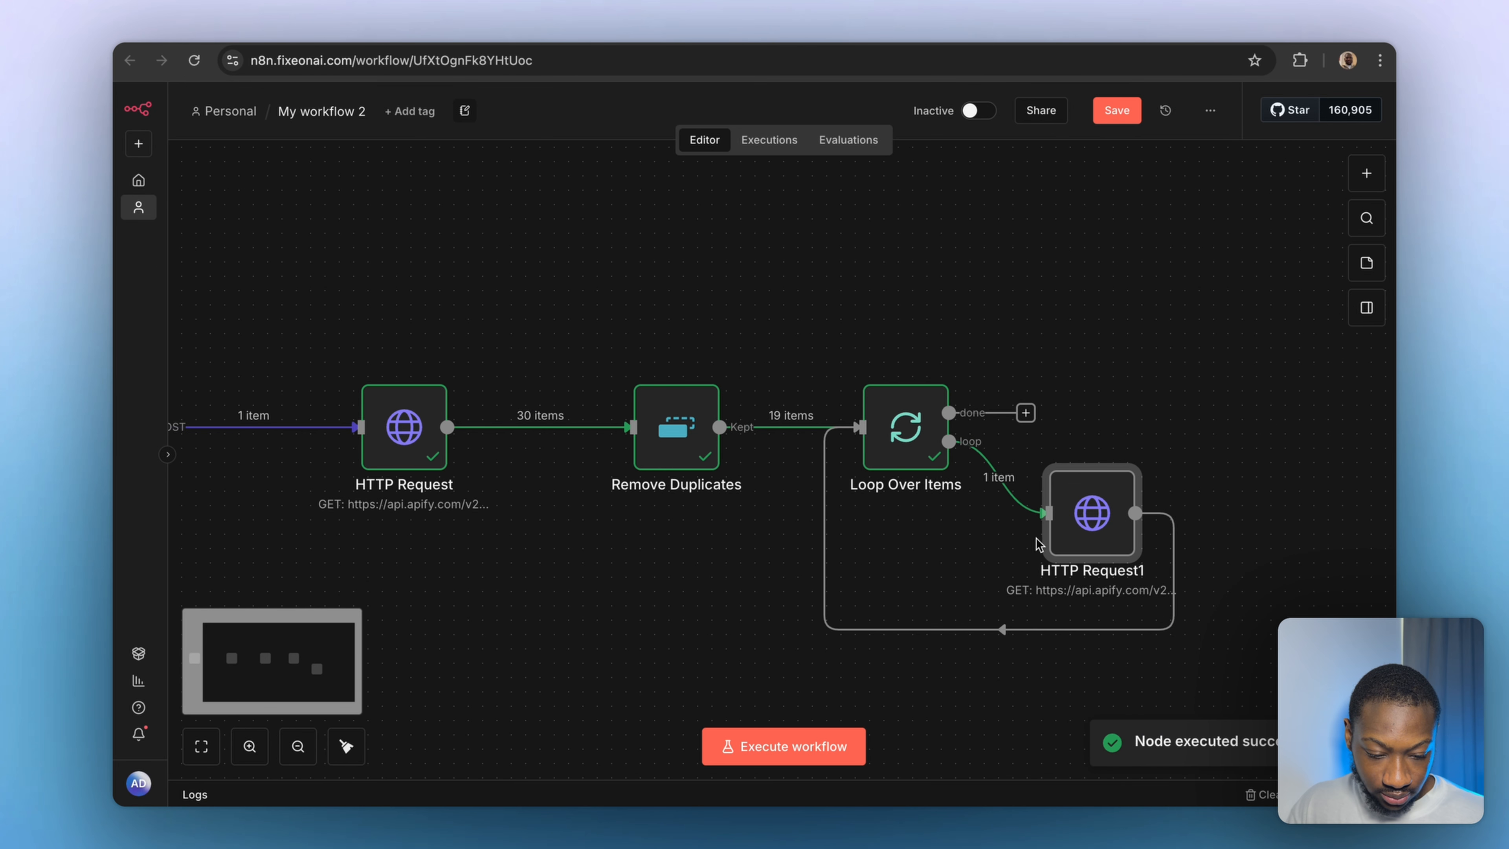
In HTTP Request1's JSON body expression, append Loop Over Items' top-level page_id field to the URL after profile.php?id=.
{"action": "double_click", "coordinate": [1105, 520]}
{"action": "scroll", "coordinate": [823, 555], "scroll_direction": "down", "scroll_amount": 10}
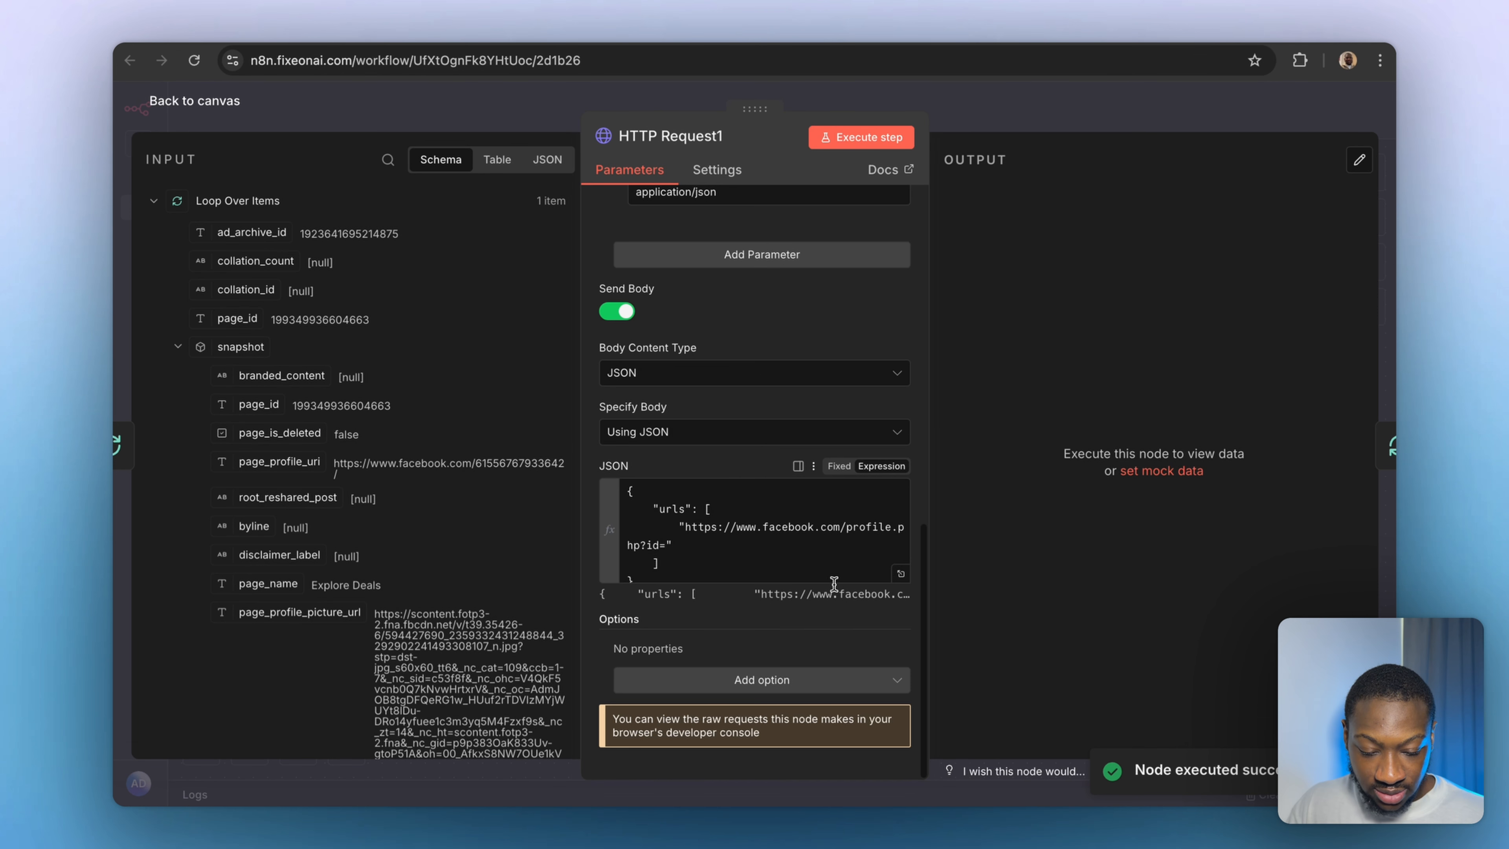
{"action": "left_click", "coordinate": [900, 573]}
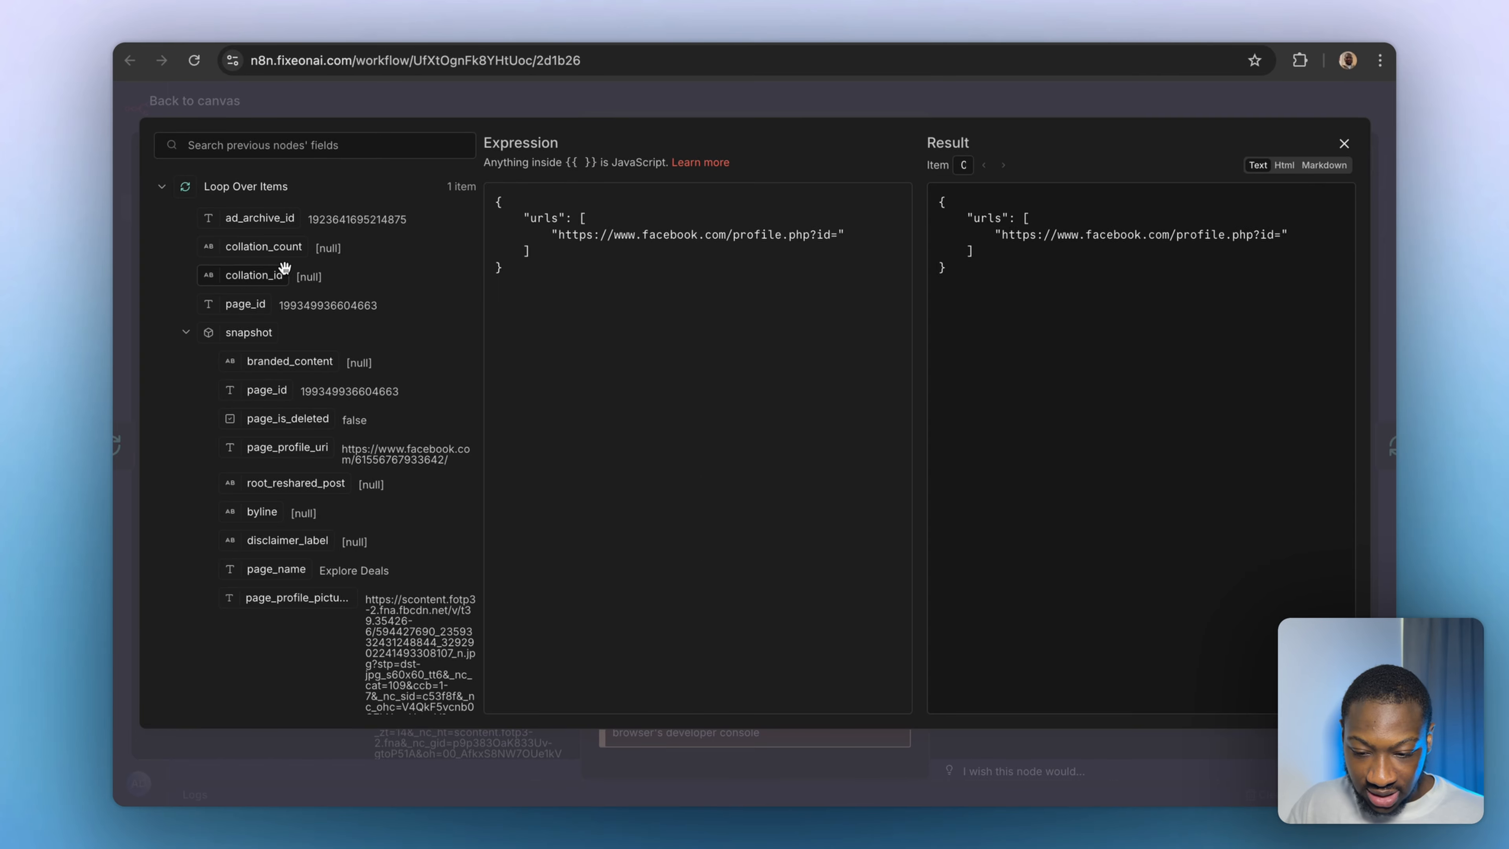
{"action": "left_click_drag", "start_coordinate": [256, 303], "coordinate": [827, 252]}
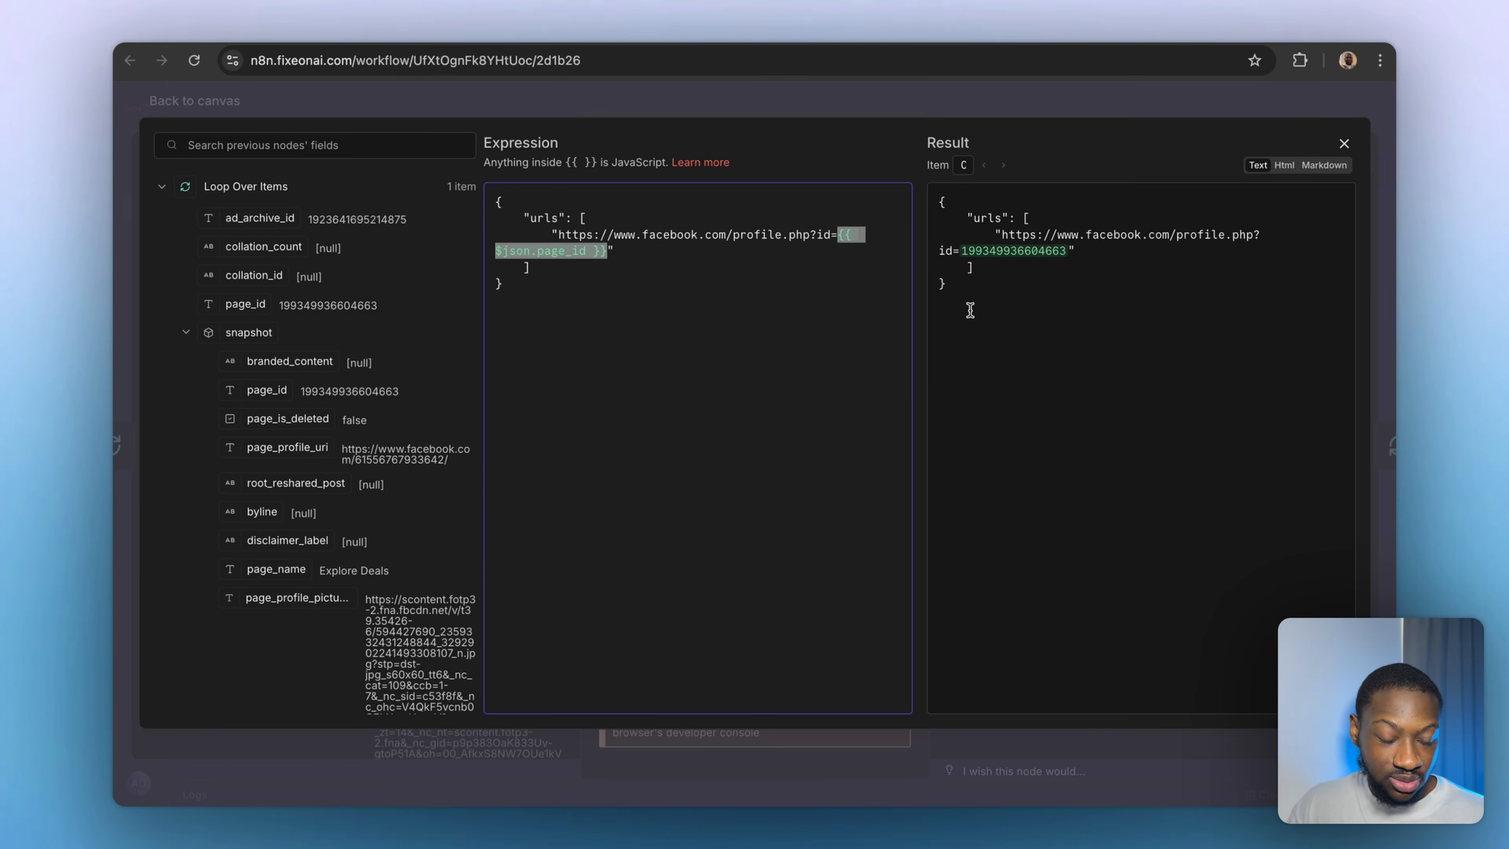
Open the resolved Facebook profile URL from the expression result in a new browser tab to check it, and return to n8n.
{"action": "left_click_drag", "start_coordinate": [558, 233], "coordinate": [606, 251]}
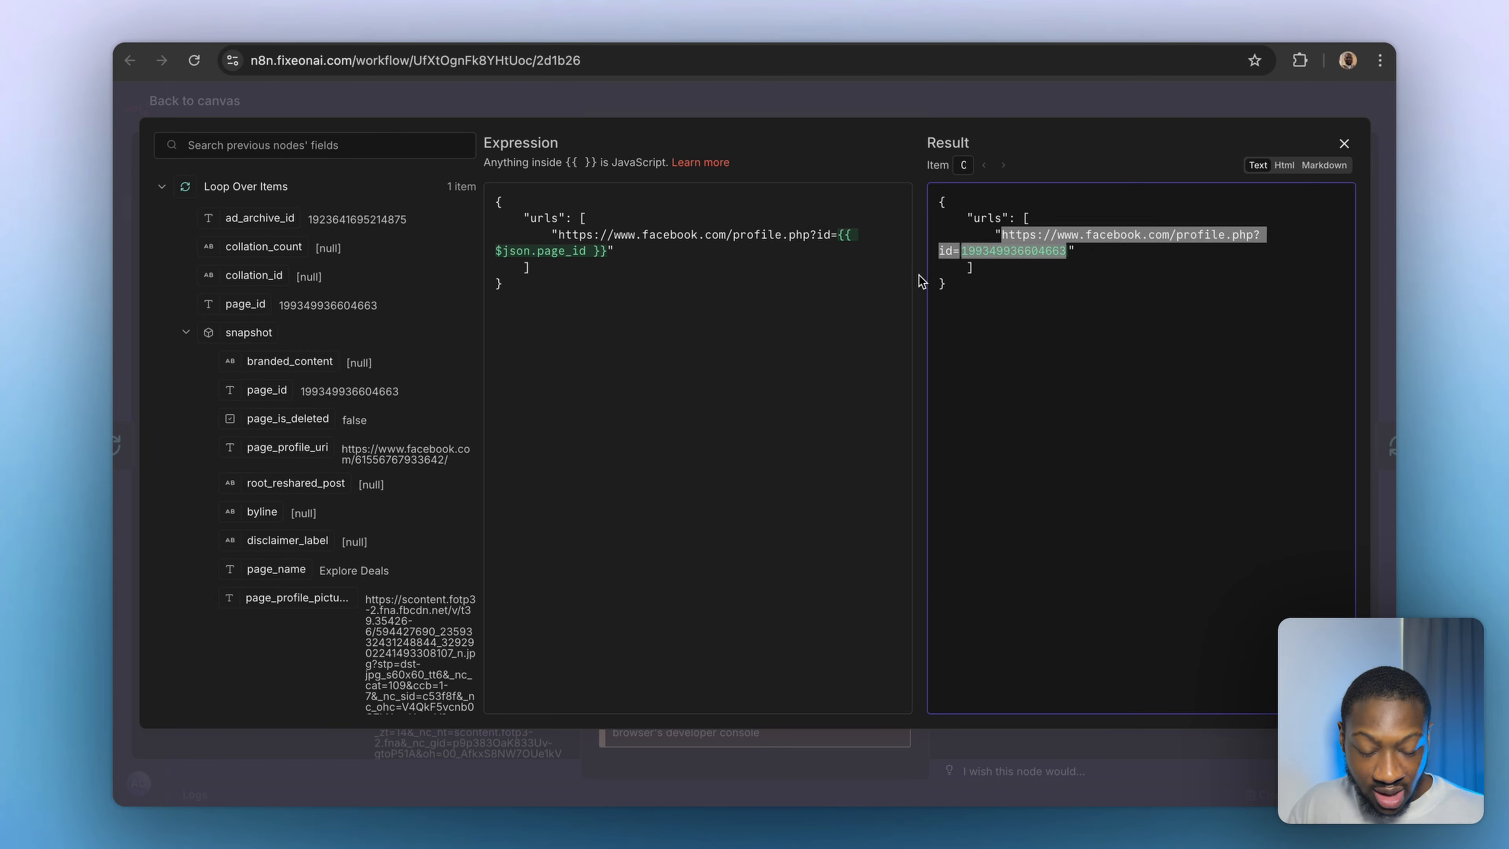
{"action": "left_click", "coordinate": [1000, 233]}
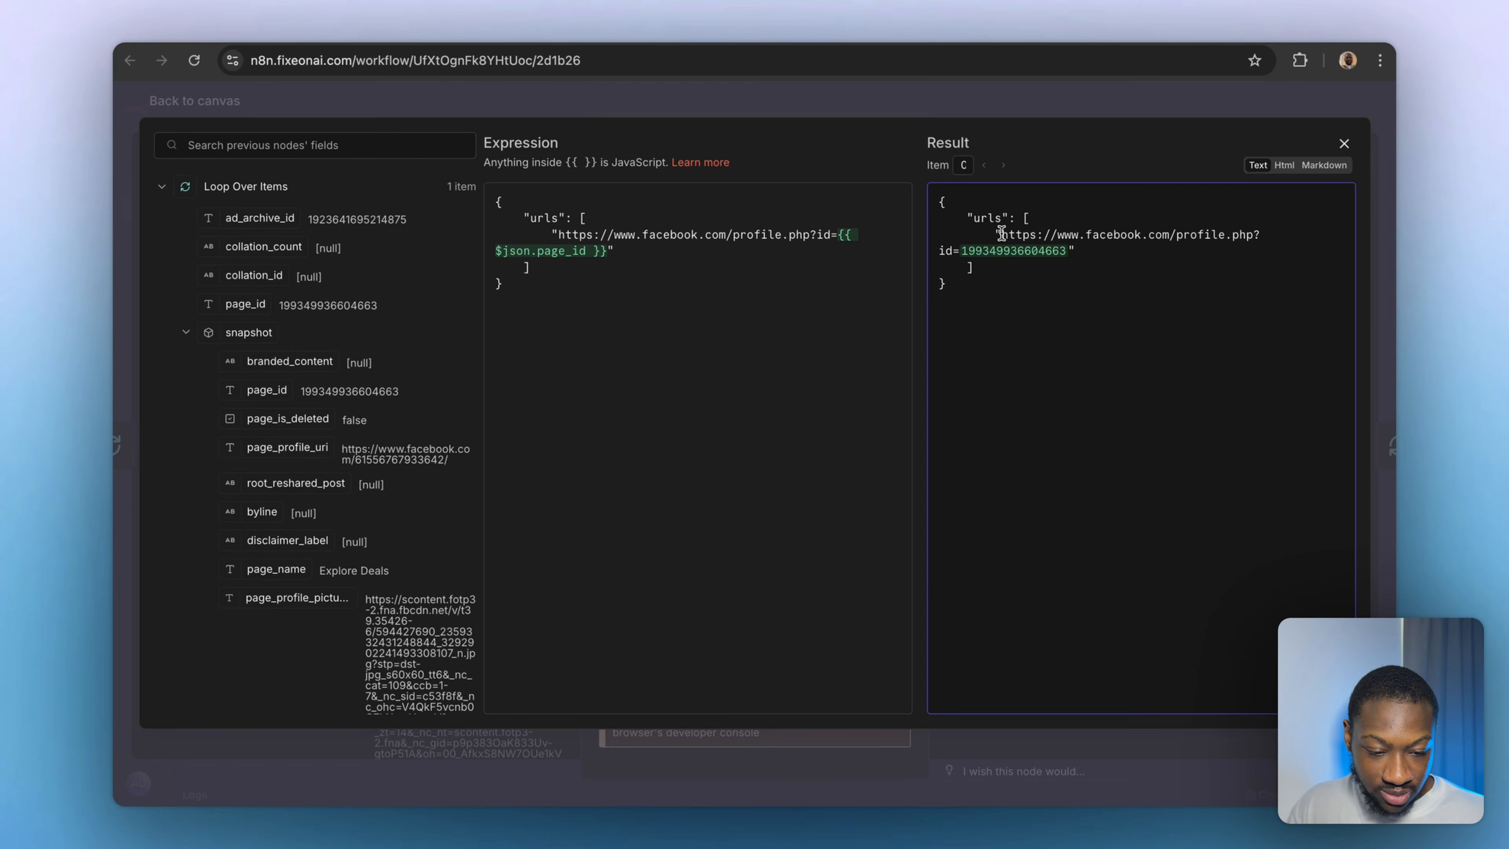
{"action": "left_click_drag", "start_coordinate": [1000, 232], "coordinate": [1069, 254]}
{"action": "key", "text": "super+c"}
{"action": "key", "text": "super+t"}
{"action": "key", "text": "super+v"}
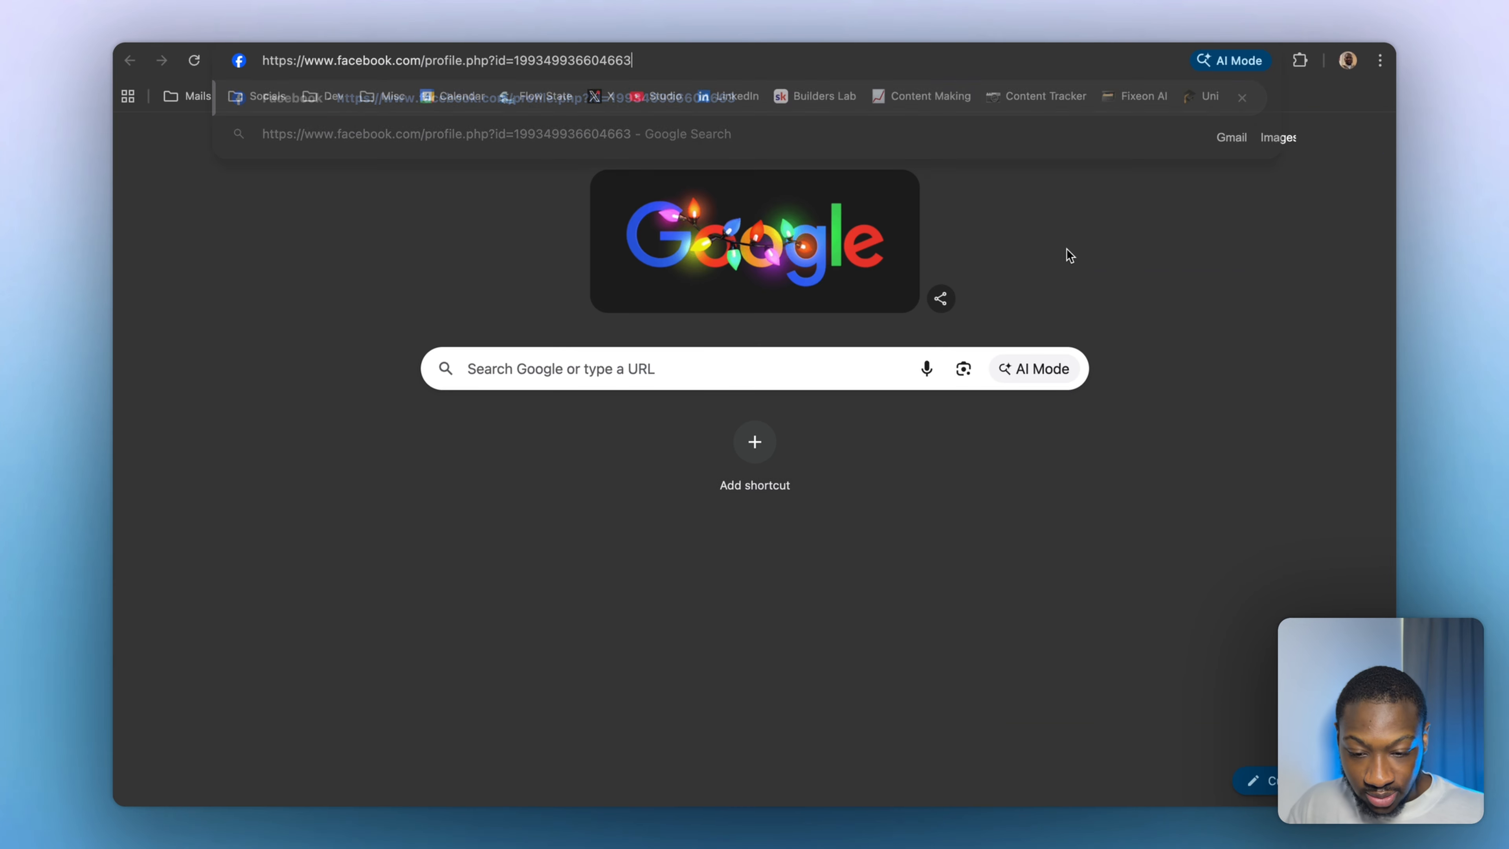
{"action": "key", "text": "Return"}
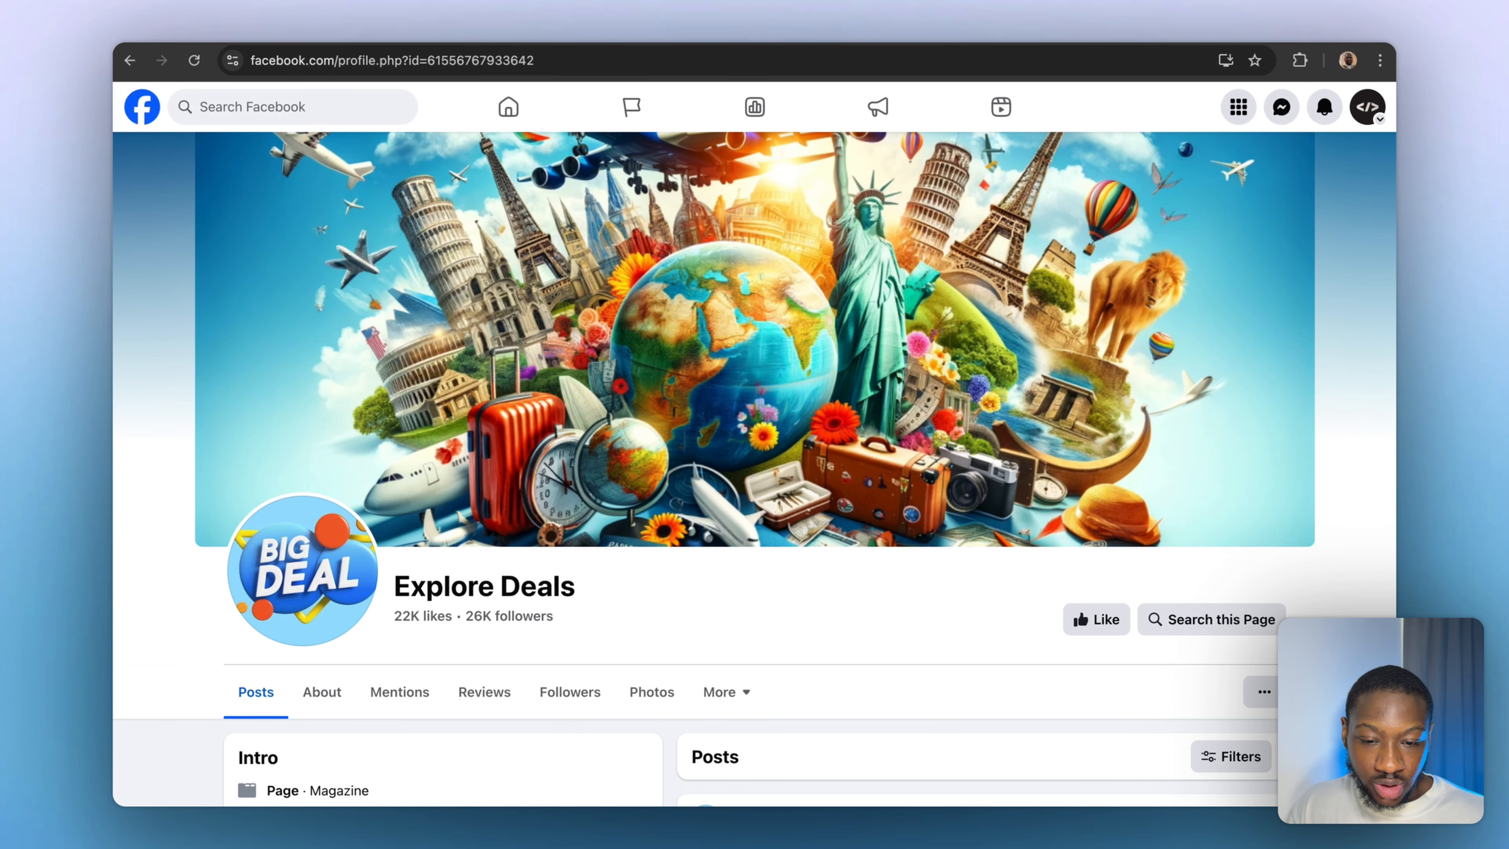
{"action": "left_click", "coordinate": [646, 45]}
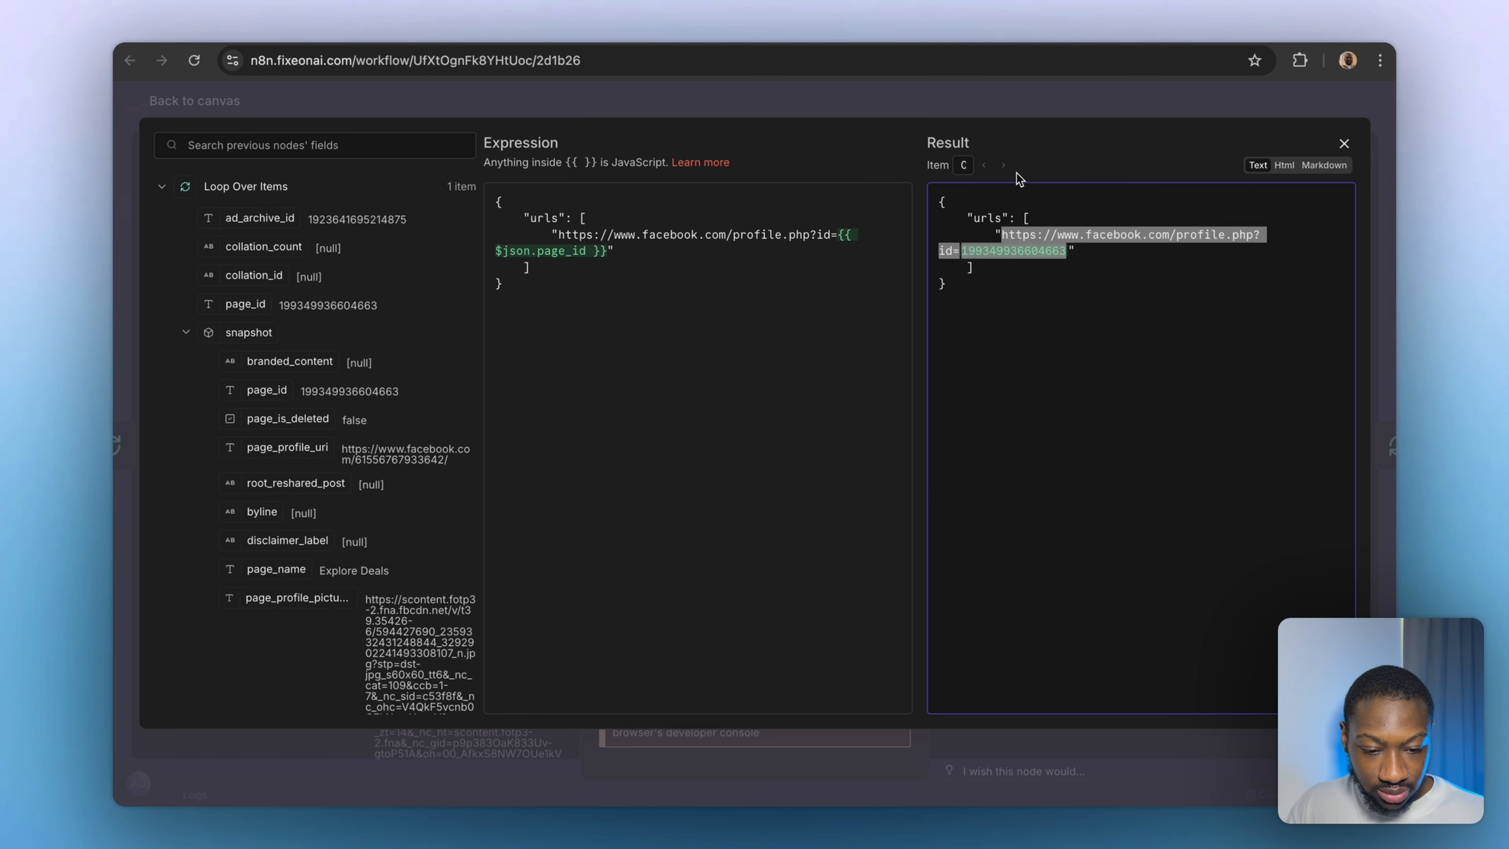
Close the expression editor, execute the HTTP Request1 node, and return to the canvas.
{"action": "left_click", "coordinate": [1012, 104]}
{"action": "left_click", "coordinate": [1014, 110]}
{"action": "left_click", "coordinate": [849, 137]}
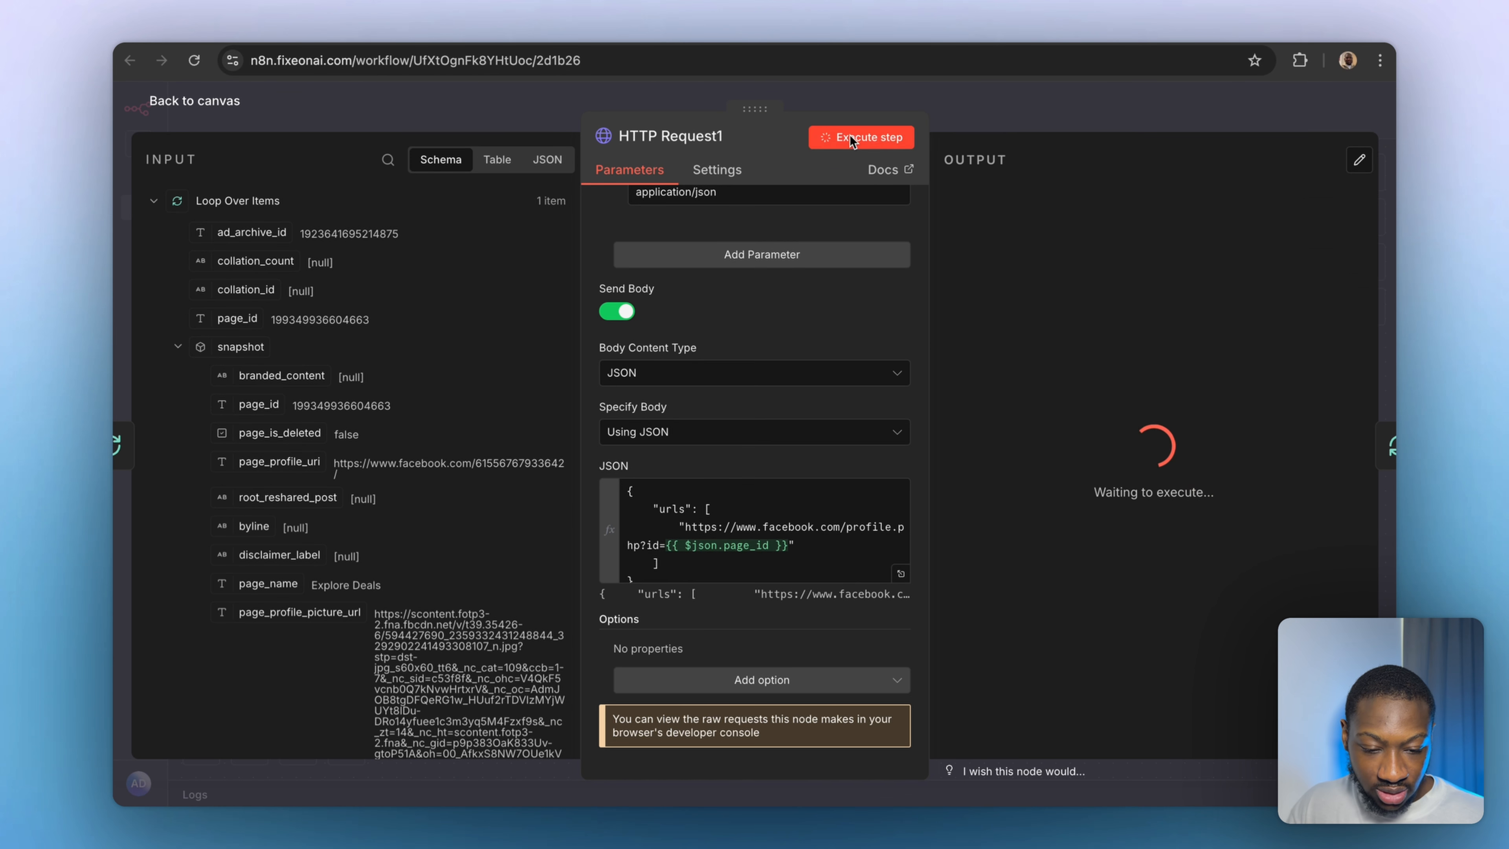
{"action": "left_click", "coordinate": [1048, 124]}
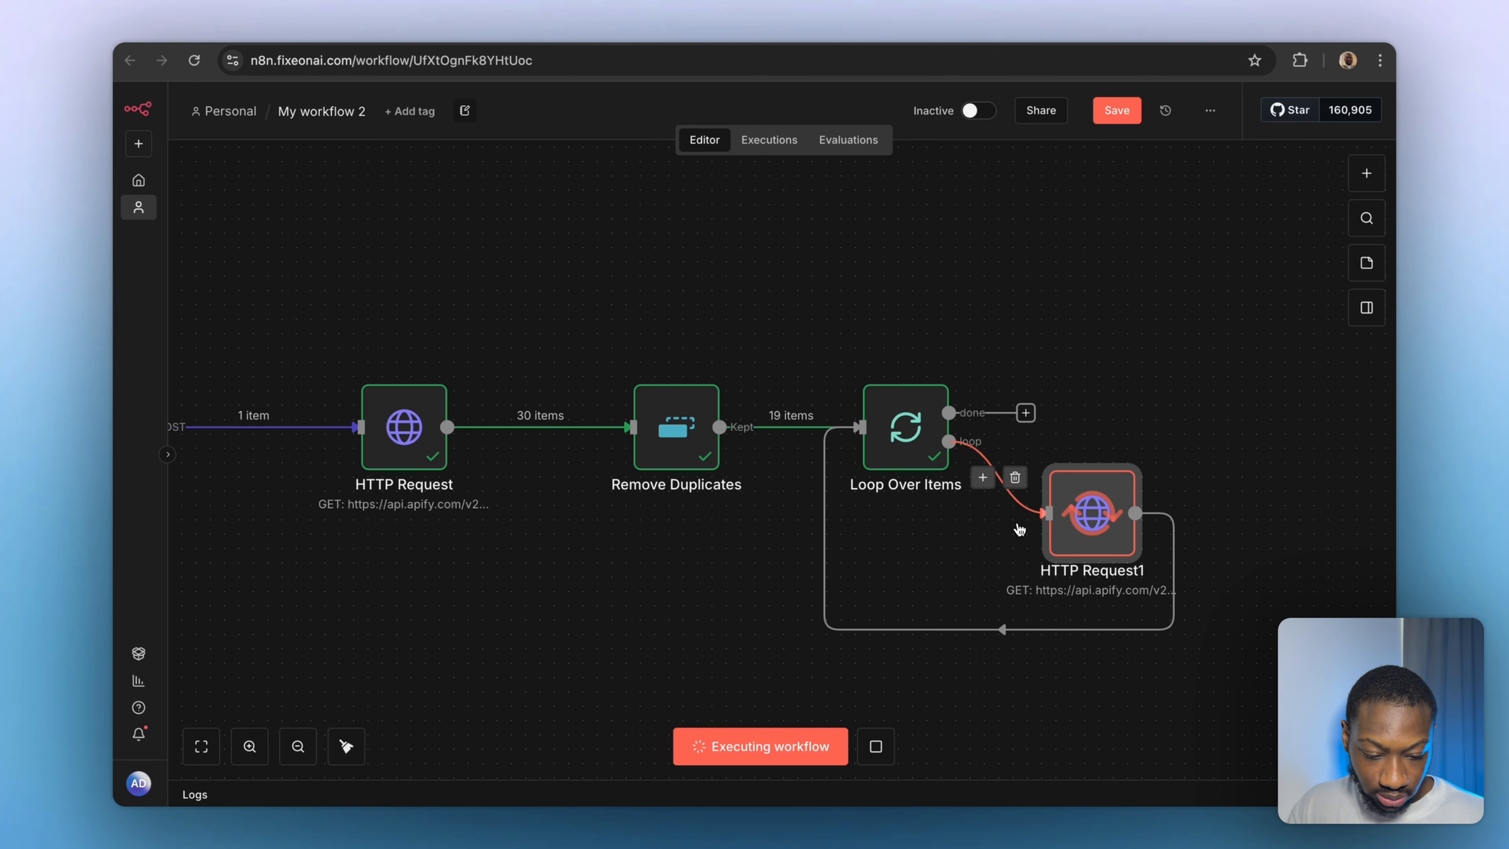
{"action": "scroll", "coordinate": [934, 568], "scroll_direction": "right", "scroll_amount": 8}
{"action": "scroll", "coordinate": [935, 569], "scroll_direction": "down", "scroll_amount": 3}
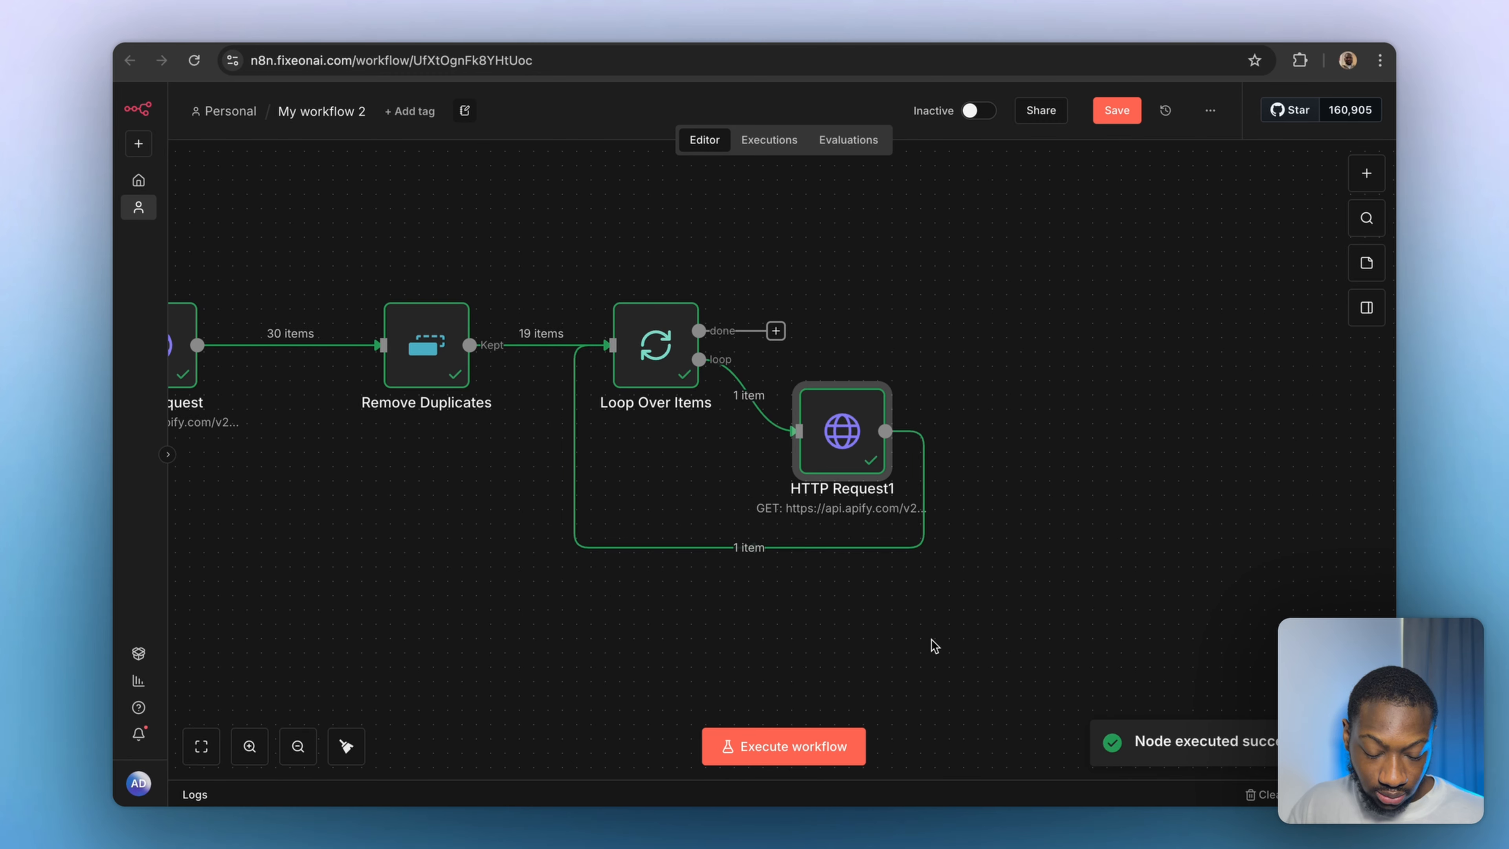
Reopen HTTP Request1 and review the scraped page fields in its output, such as email, phone and website, against the JSON body.
{"action": "double_click", "coordinate": [845, 470]}
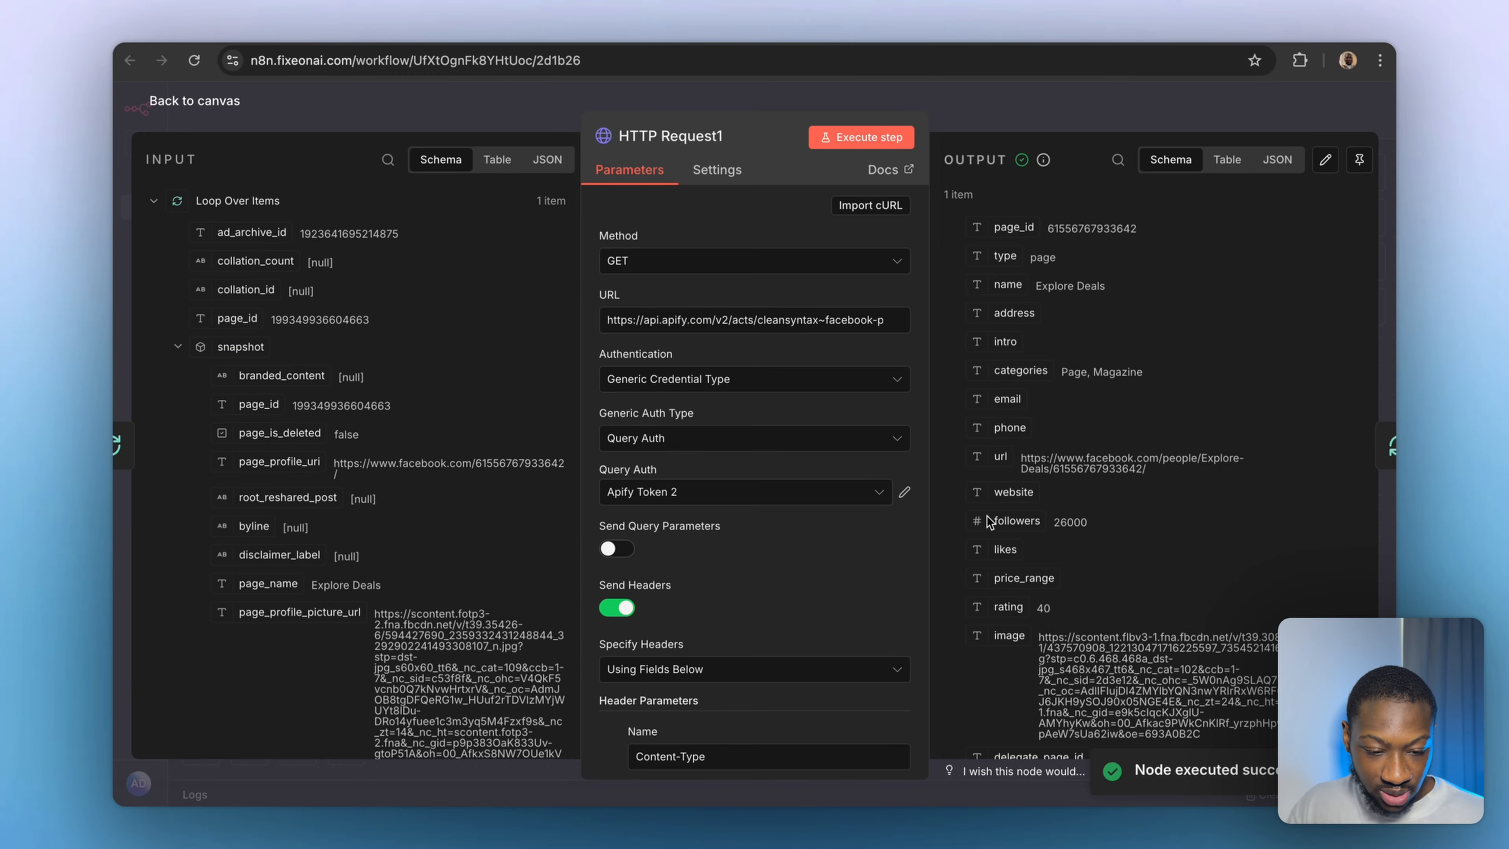
{"action": "scroll", "coordinate": [1048, 443], "scroll_direction": "down", "scroll_amount": 2}
{"action": "scroll", "coordinate": [1048, 443], "scroll_direction": "up", "scroll_amount": 2}
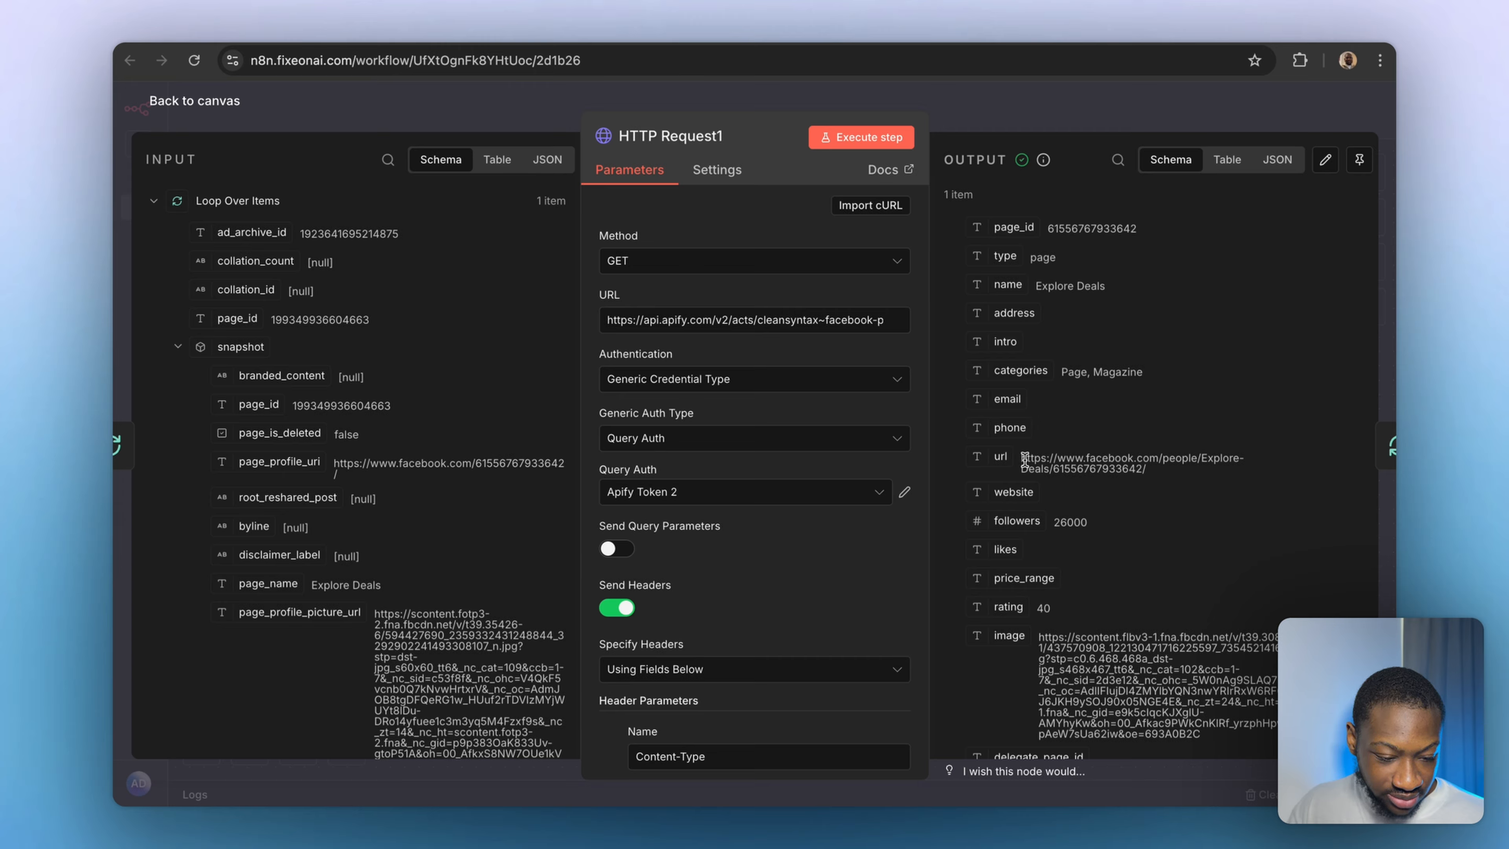
{"action": "scroll", "coordinate": [745, 637], "scroll_direction": "down", "scroll_amount": 10}
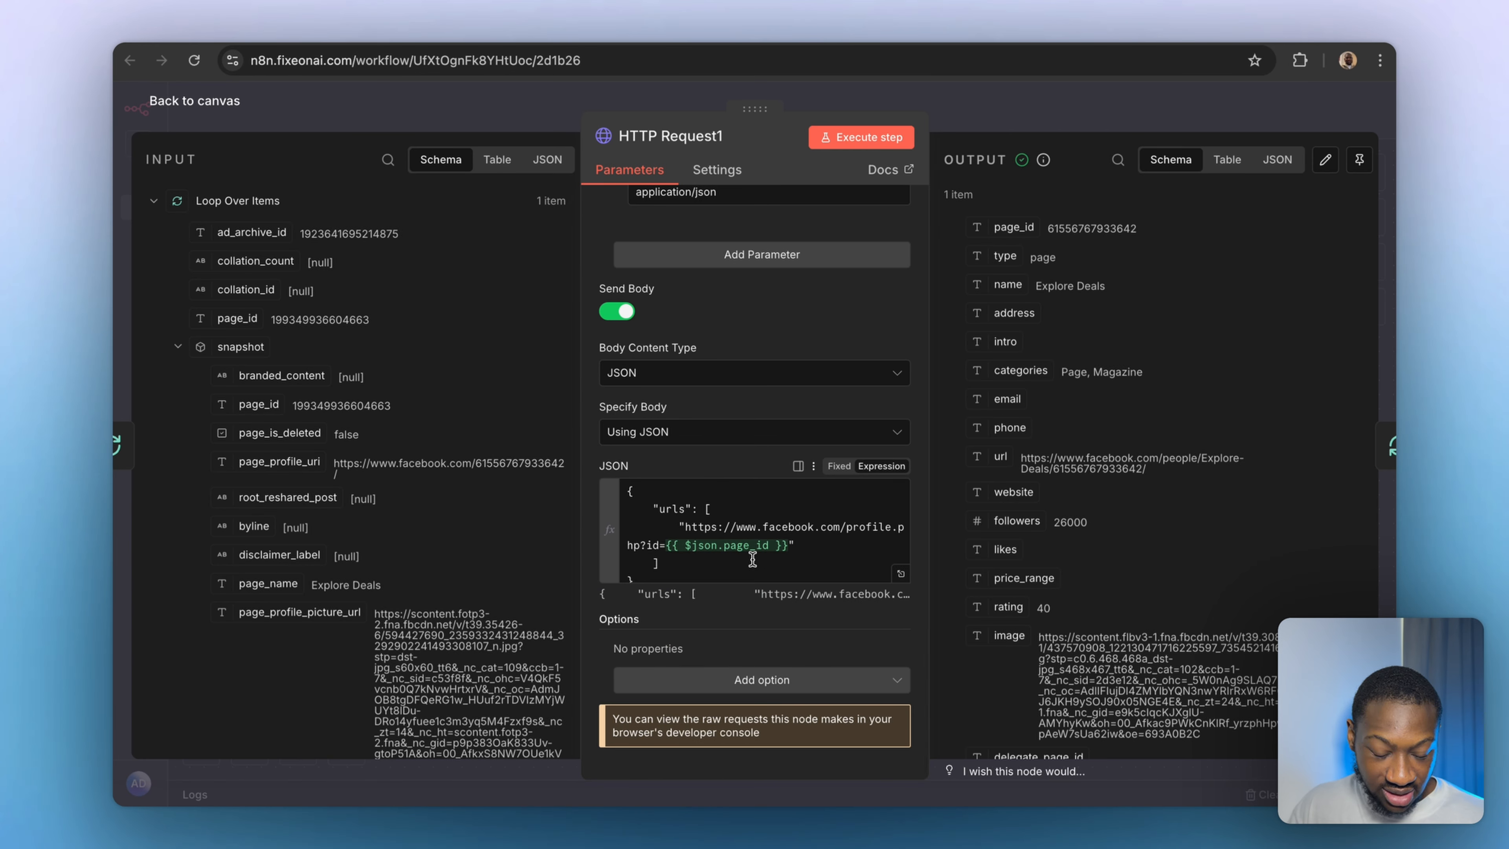
{"action": "scroll", "coordinate": [1060, 542], "scroll_direction": "down", "scroll_amount": 3}
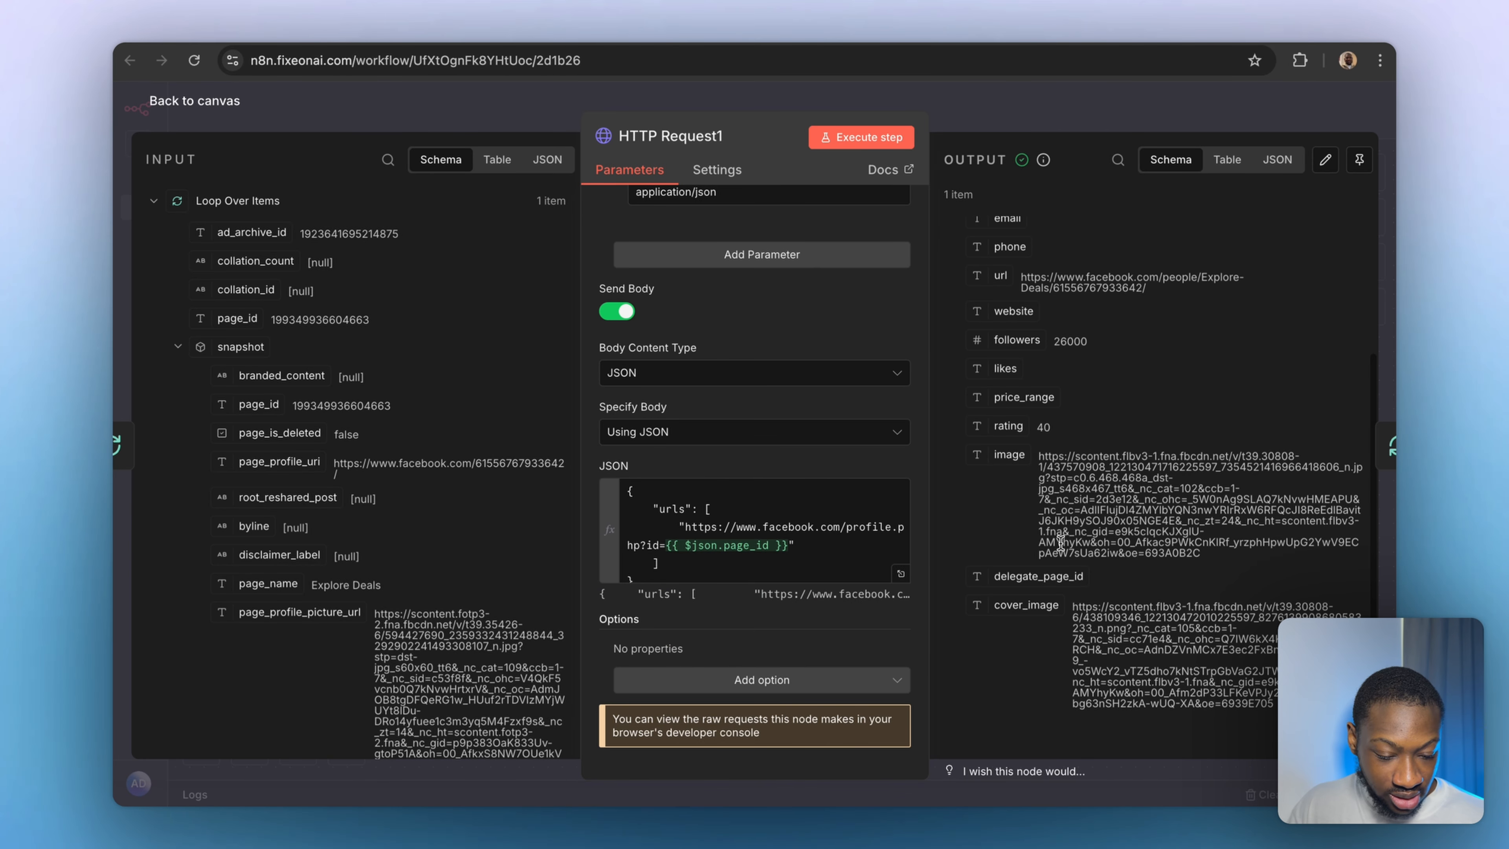
{"action": "scroll", "coordinate": [1060, 446], "scroll_direction": "up", "scroll_amount": 3}
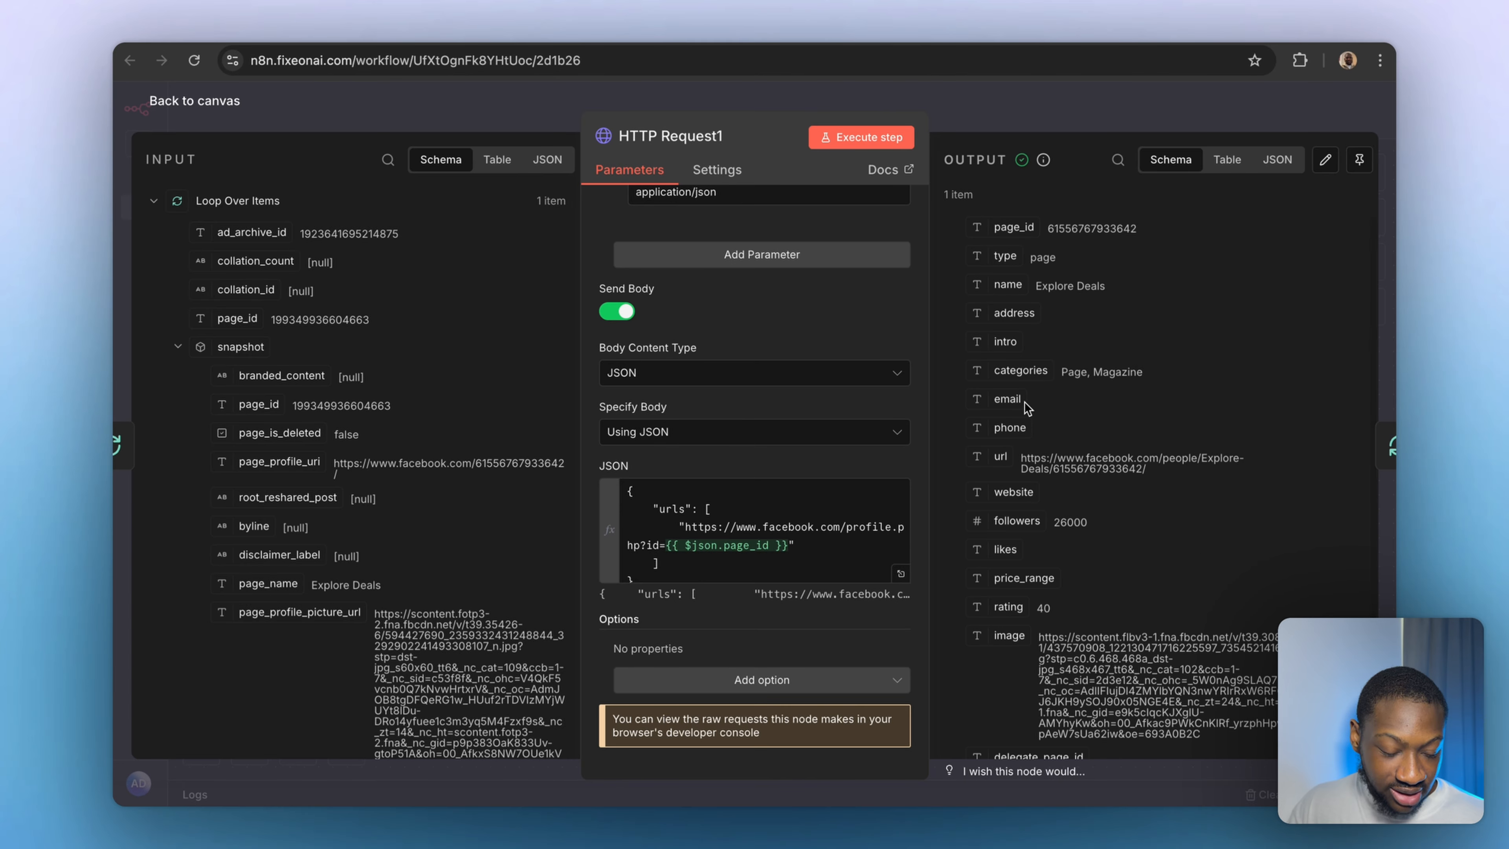
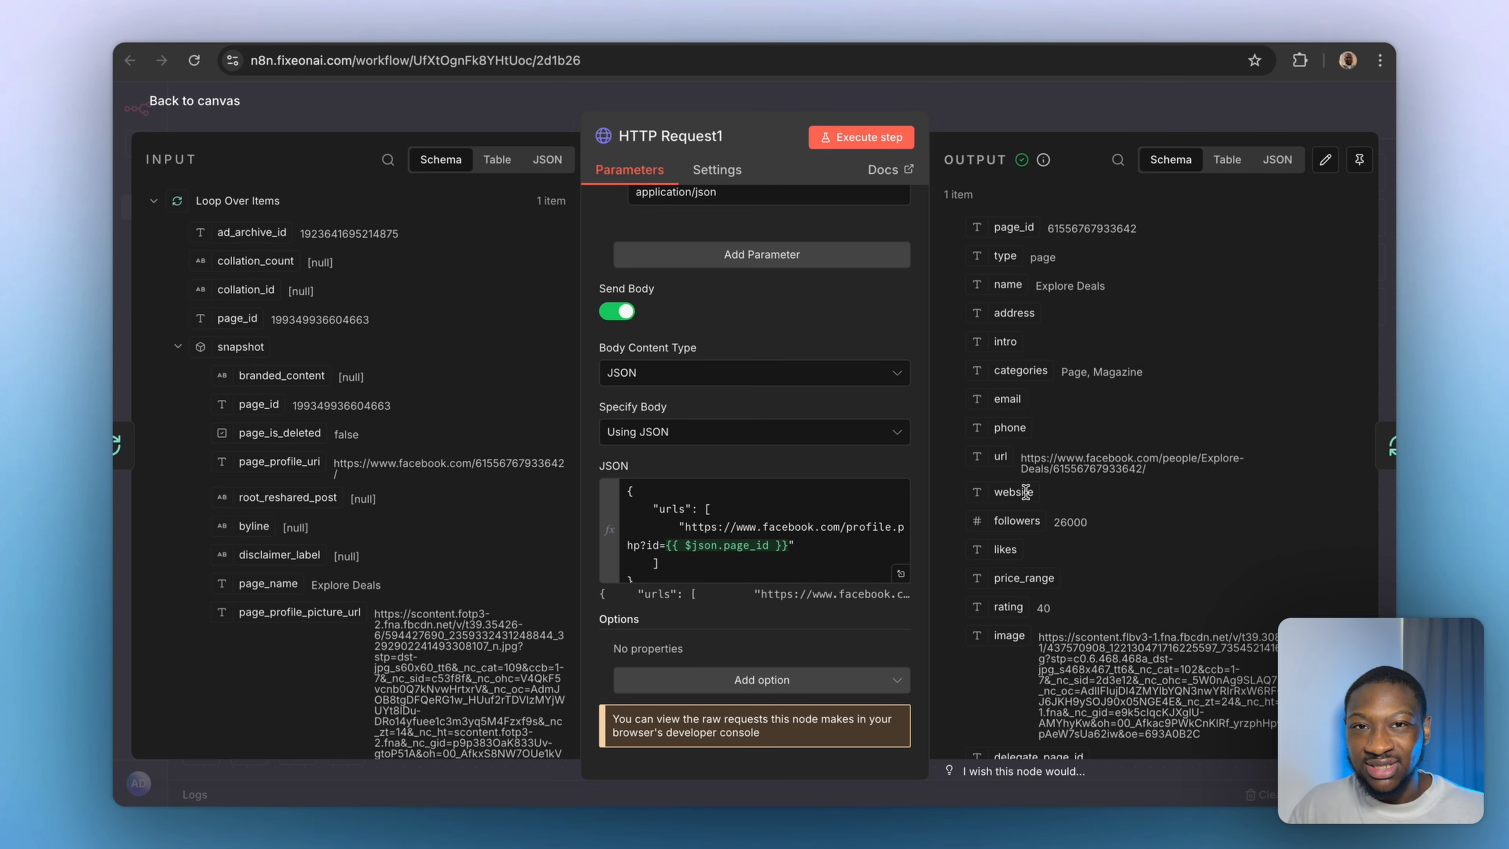
Return to the canvas, open the node picker for the loop's done output, and go back into HTTP Request1 to view its output.
{"action": "left_click", "coordinate": [1016, 119]}
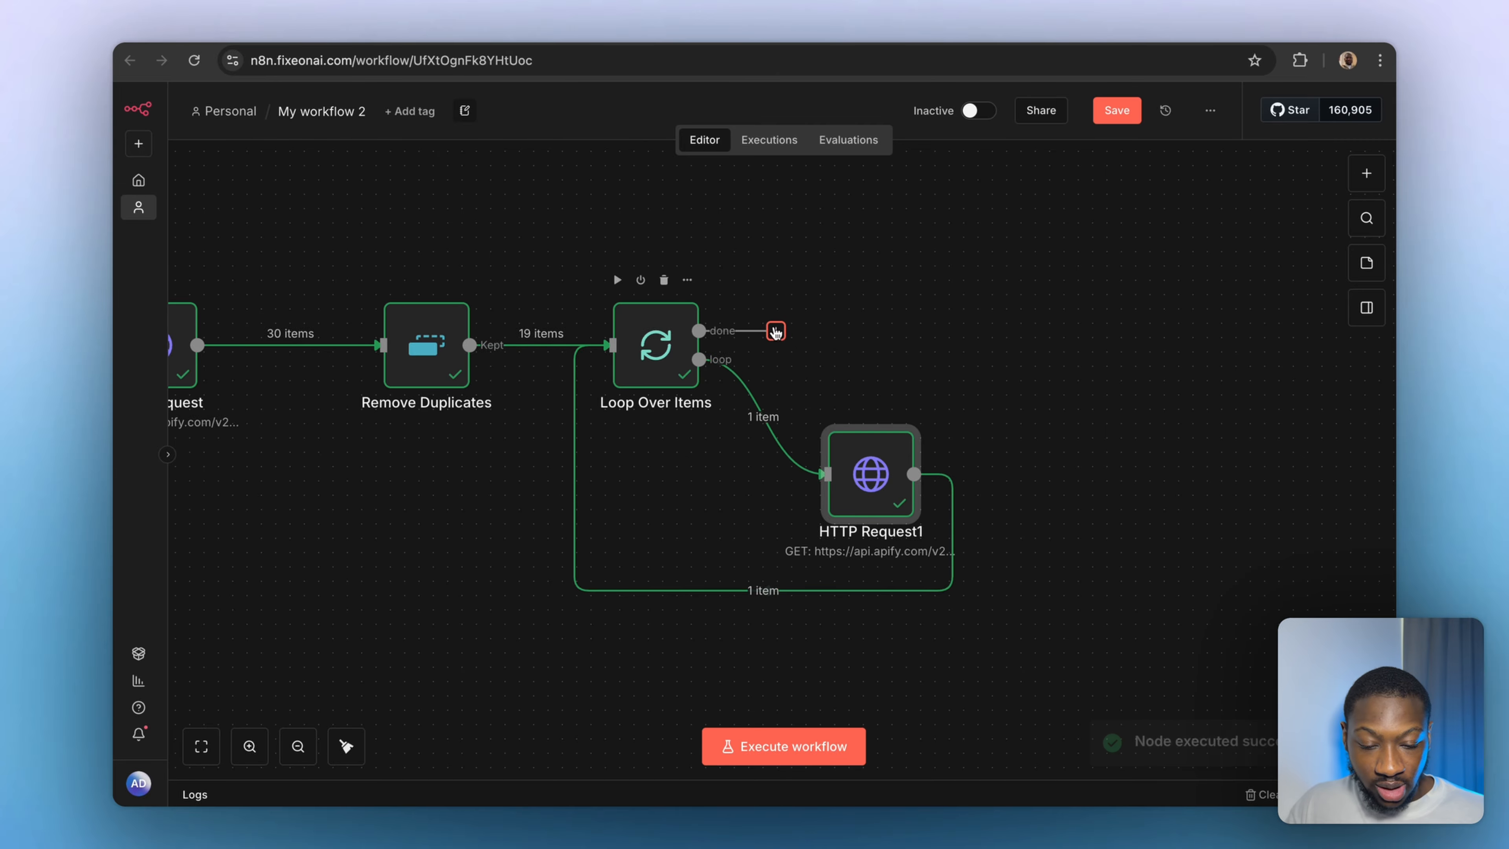
{"action": "left_click", "coordinate": [775, 331]}
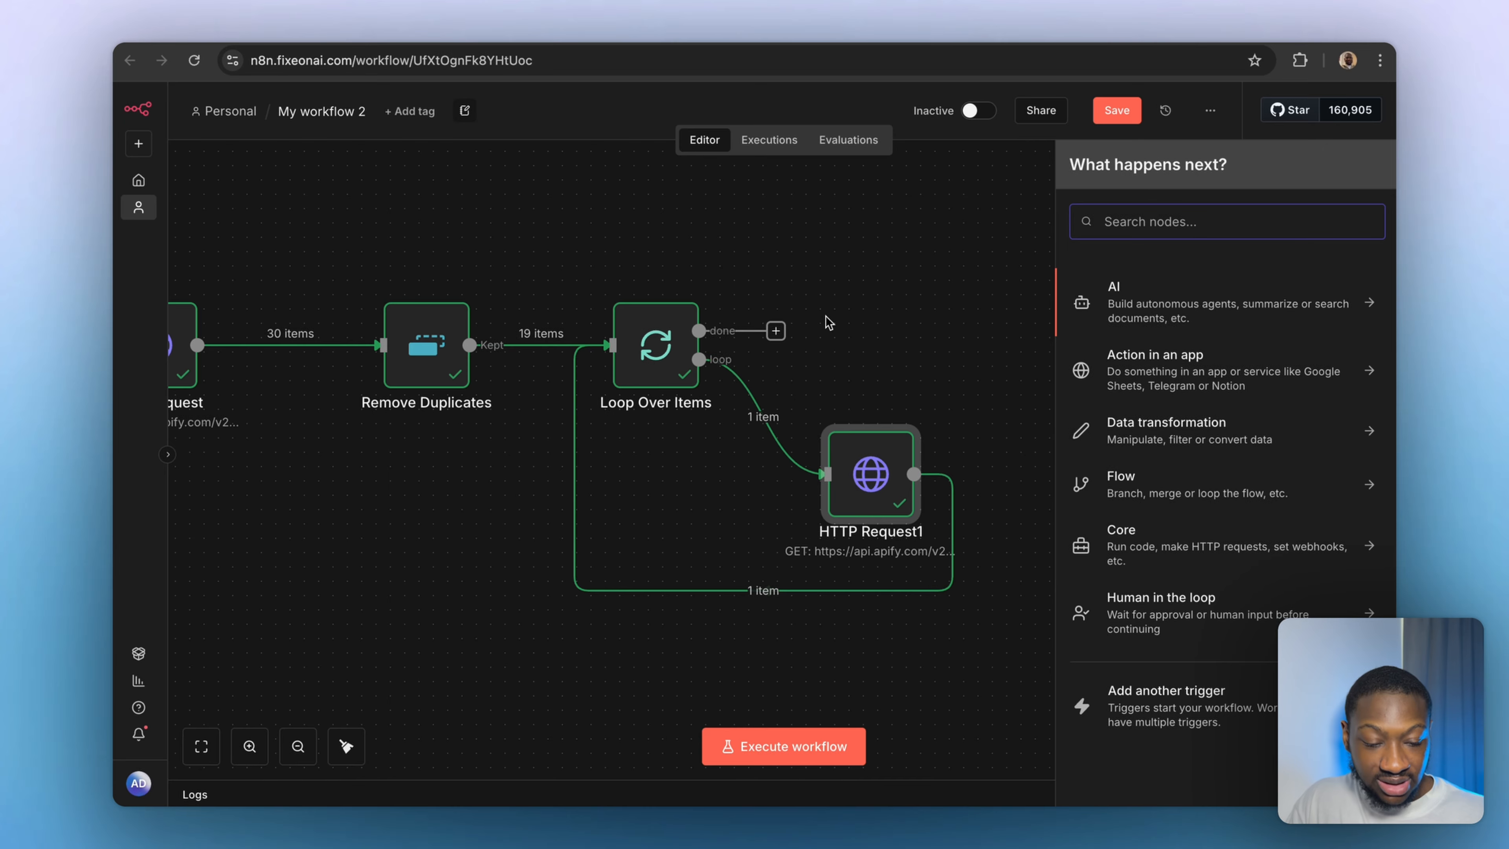
{"action": "double_click", "coordinate": [862, 508]}
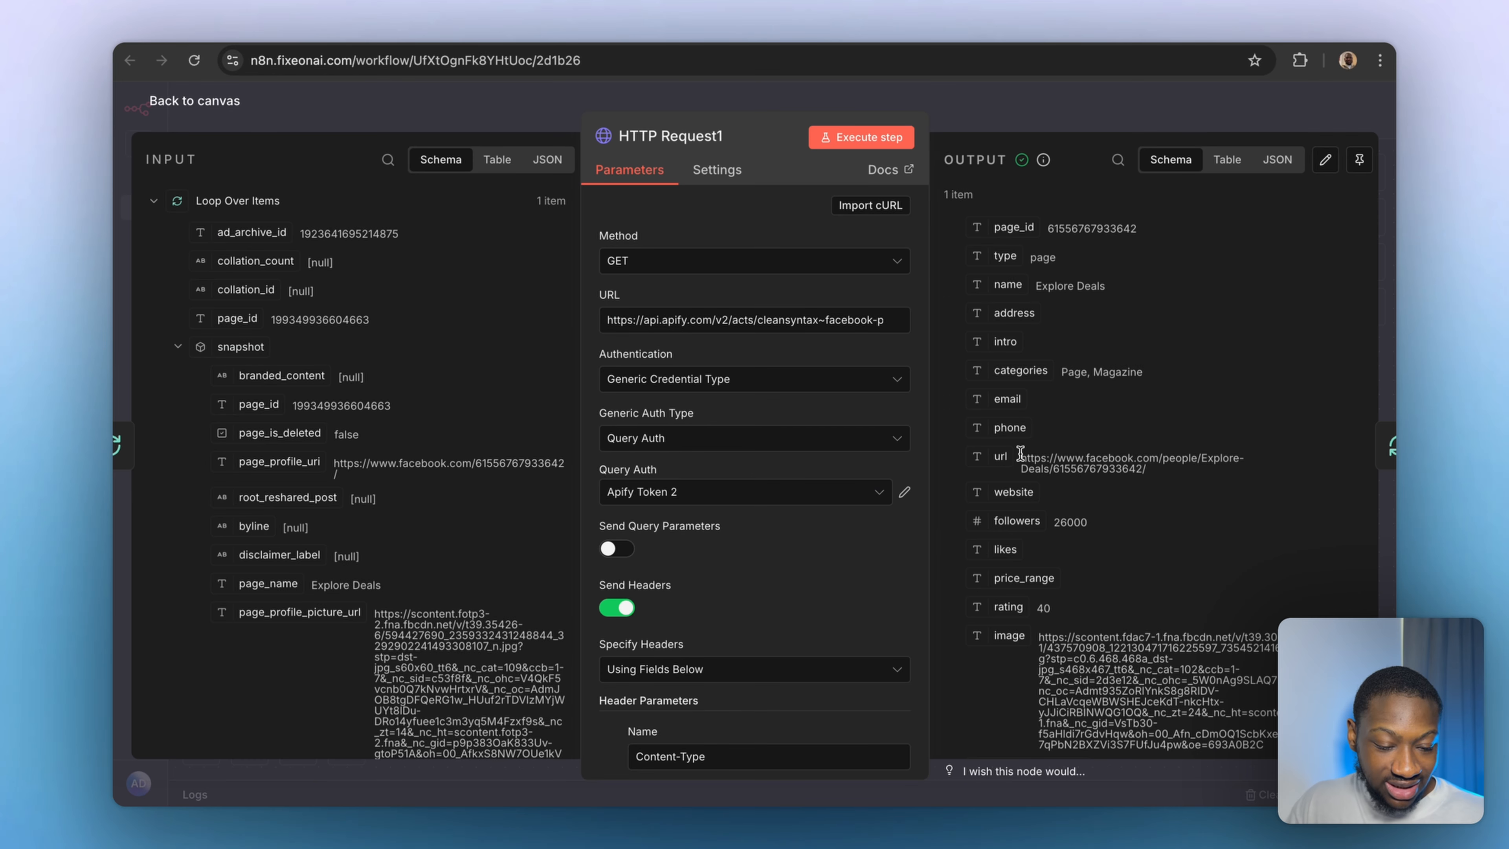
Review the remaining output fields of HTTP Request1 and return to the canvas.
{"action": "scroll", "coordinate": [1026, 470], "scroll_direction": "down", "scroll_amount": 5}
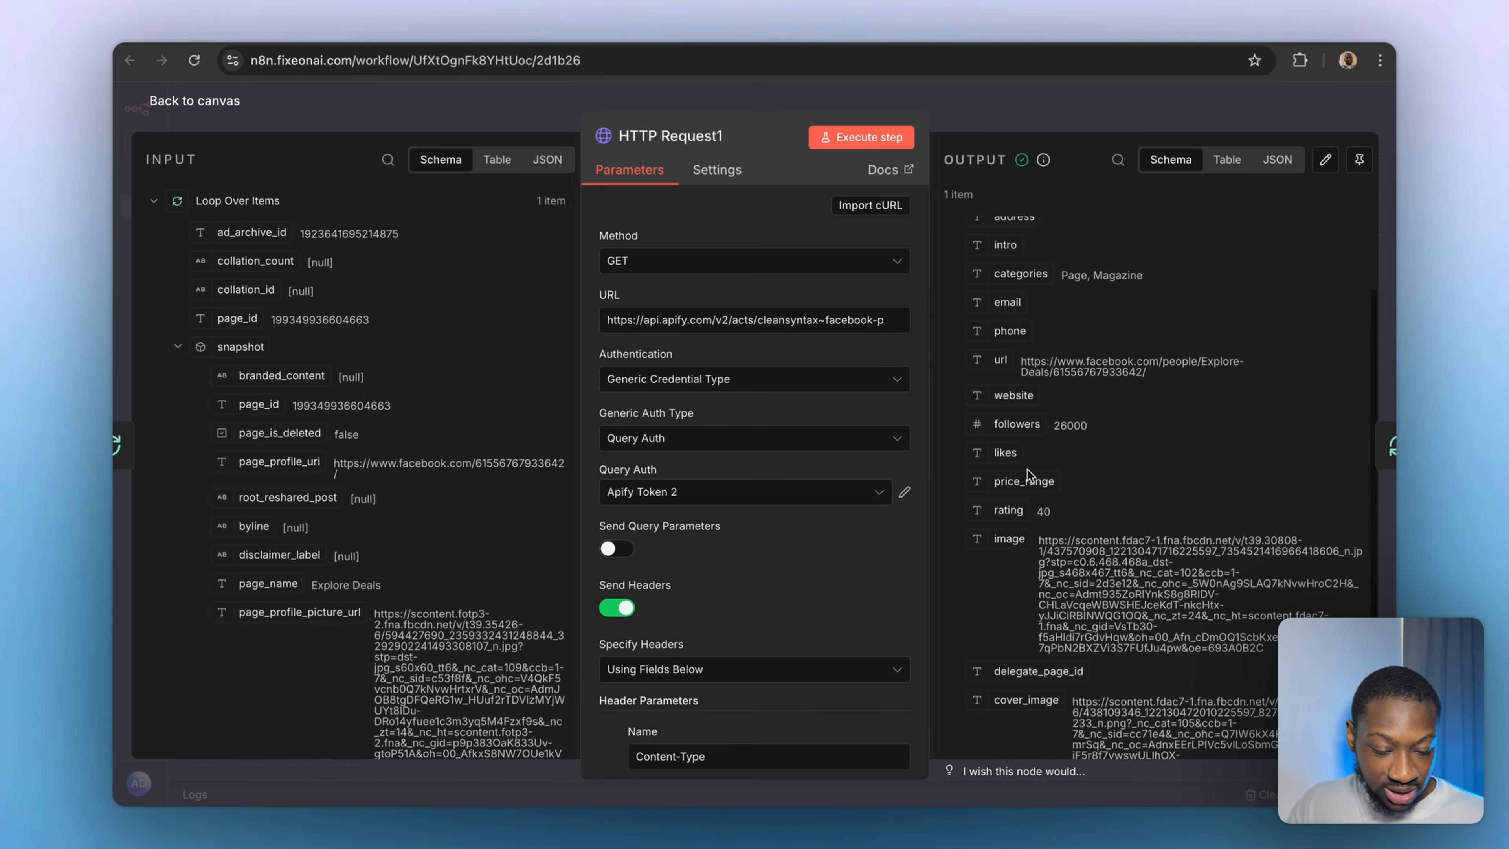
{"action": "scroll", "coordinate": [1079, 429], "scroll_direction": "up", "scroll_amount": 5}
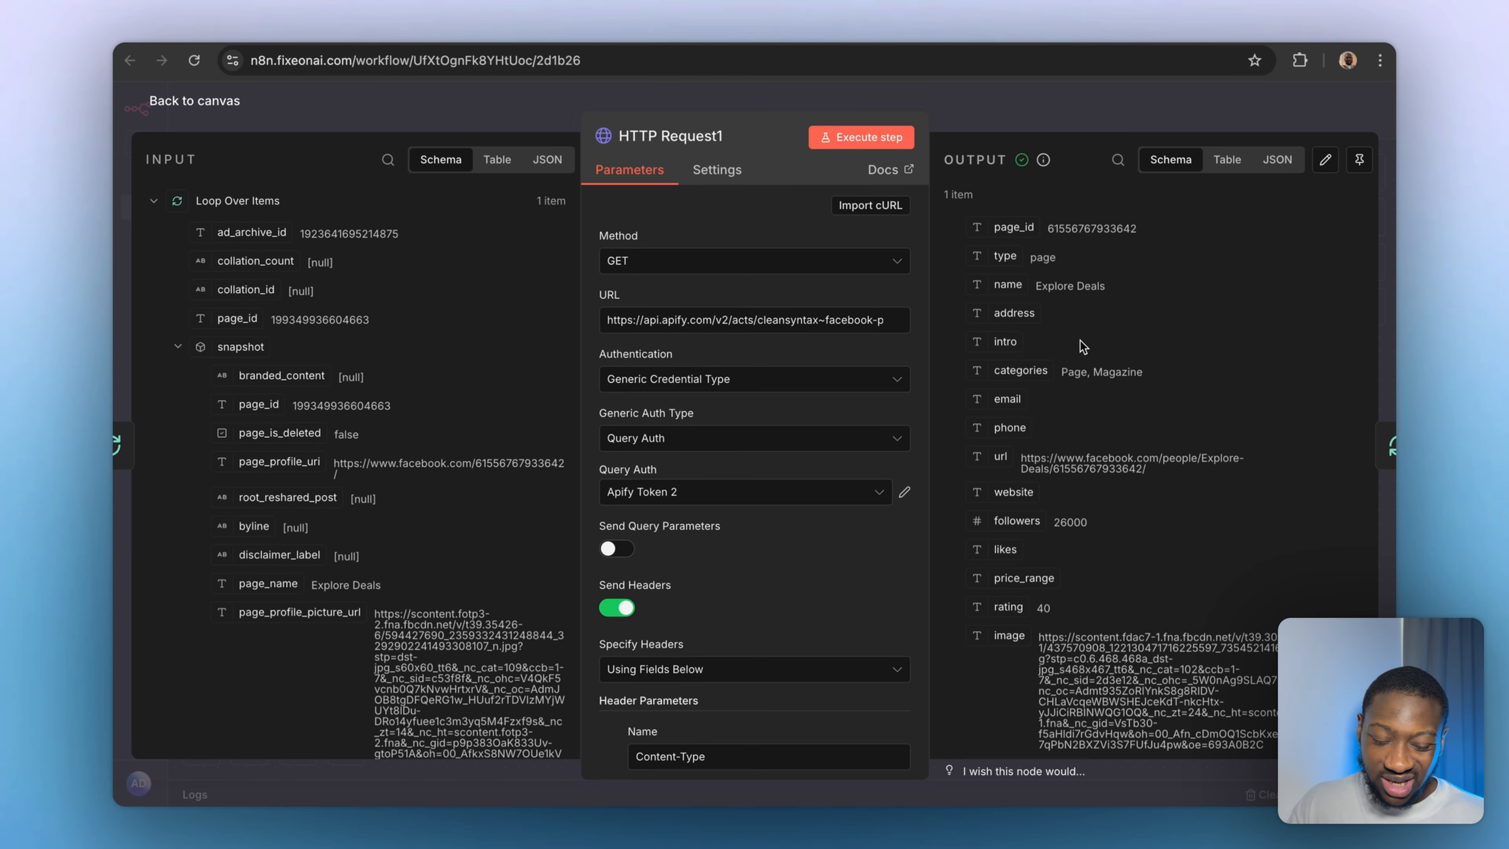
{"action": "left_click", "coordinate": [1046, 115]}
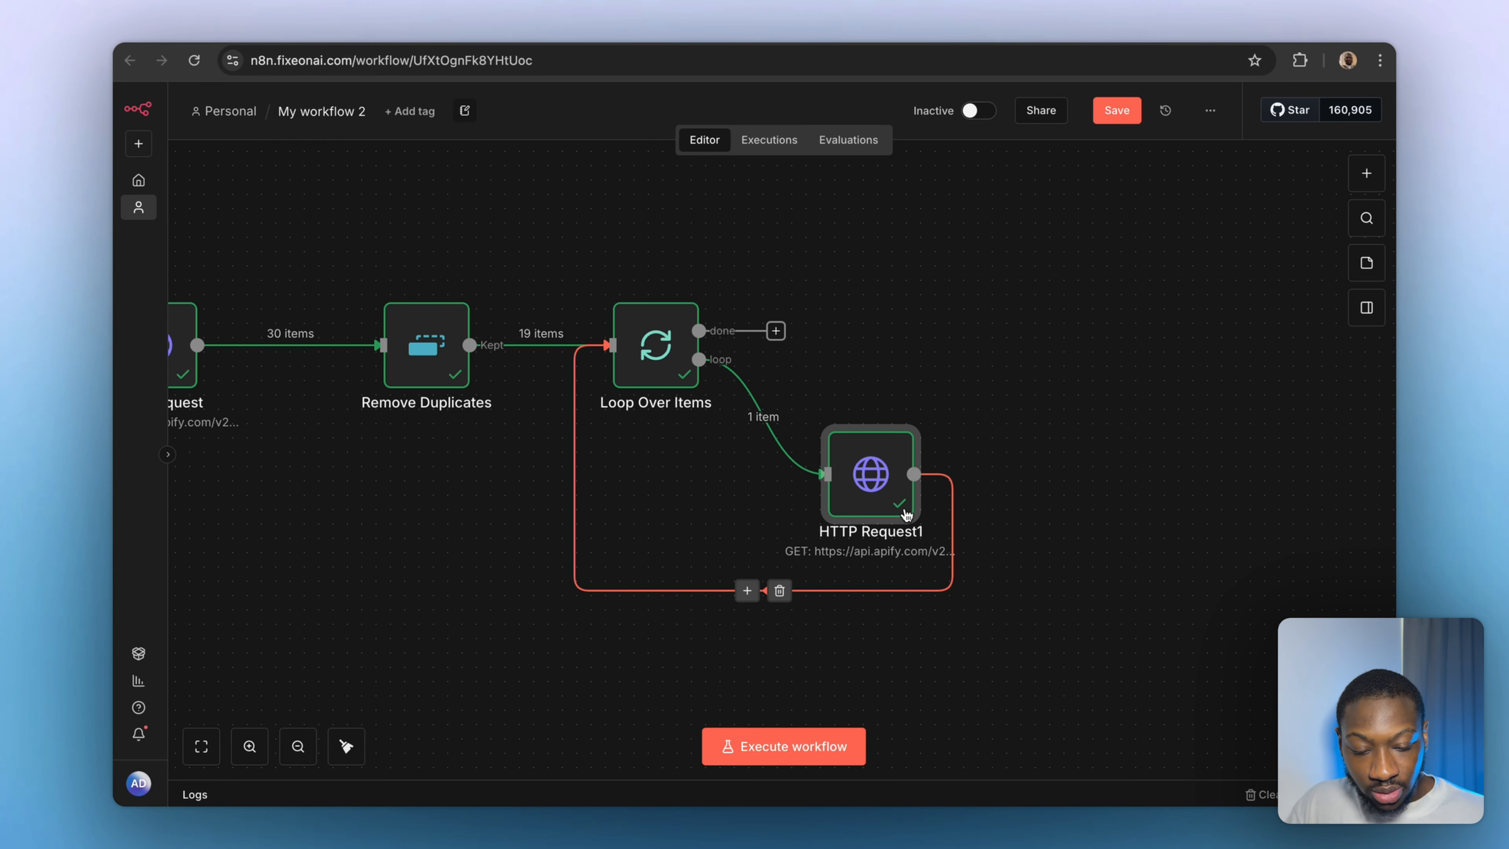
Add an Edit Fields (Set) node to the done output of Loop Over Items and return to the canvas.
{"action": "left_click", "coordinate": [775, 330]}
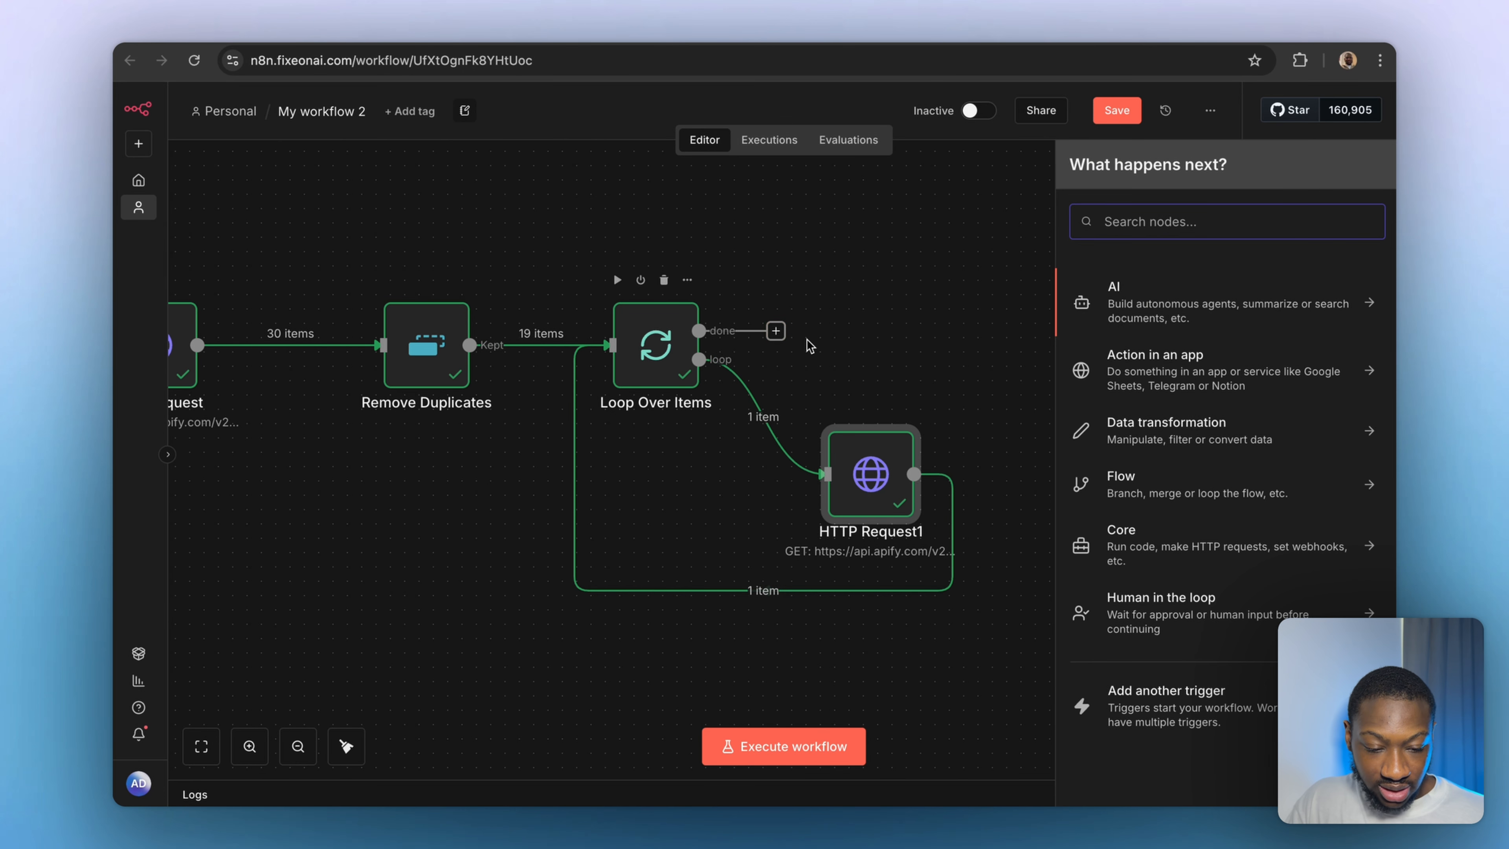
{"action": "type", "text": "edit fik"}
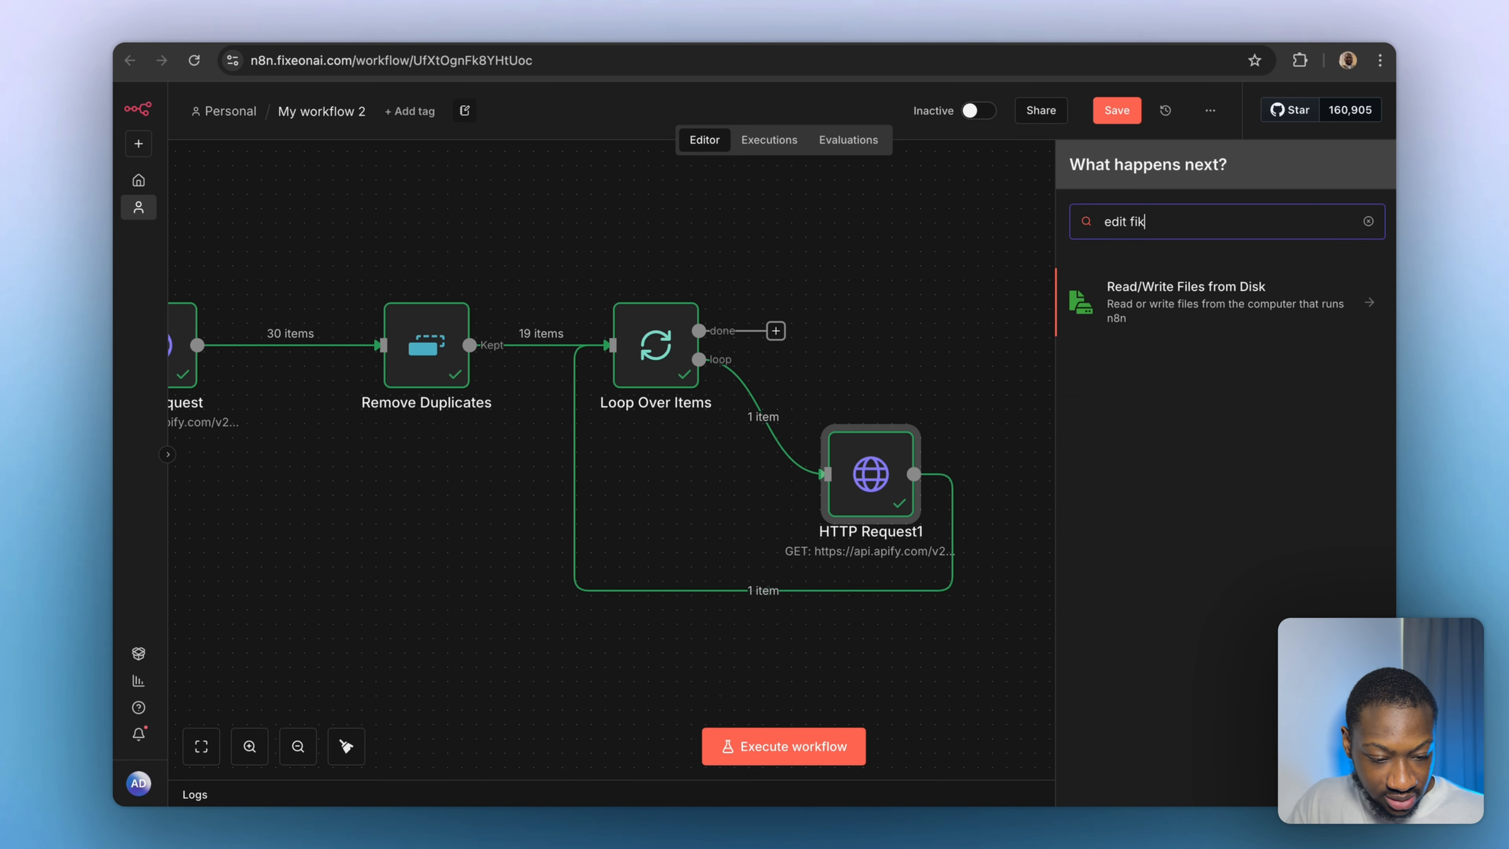
{"action": "key", "text": "BackSpace"}
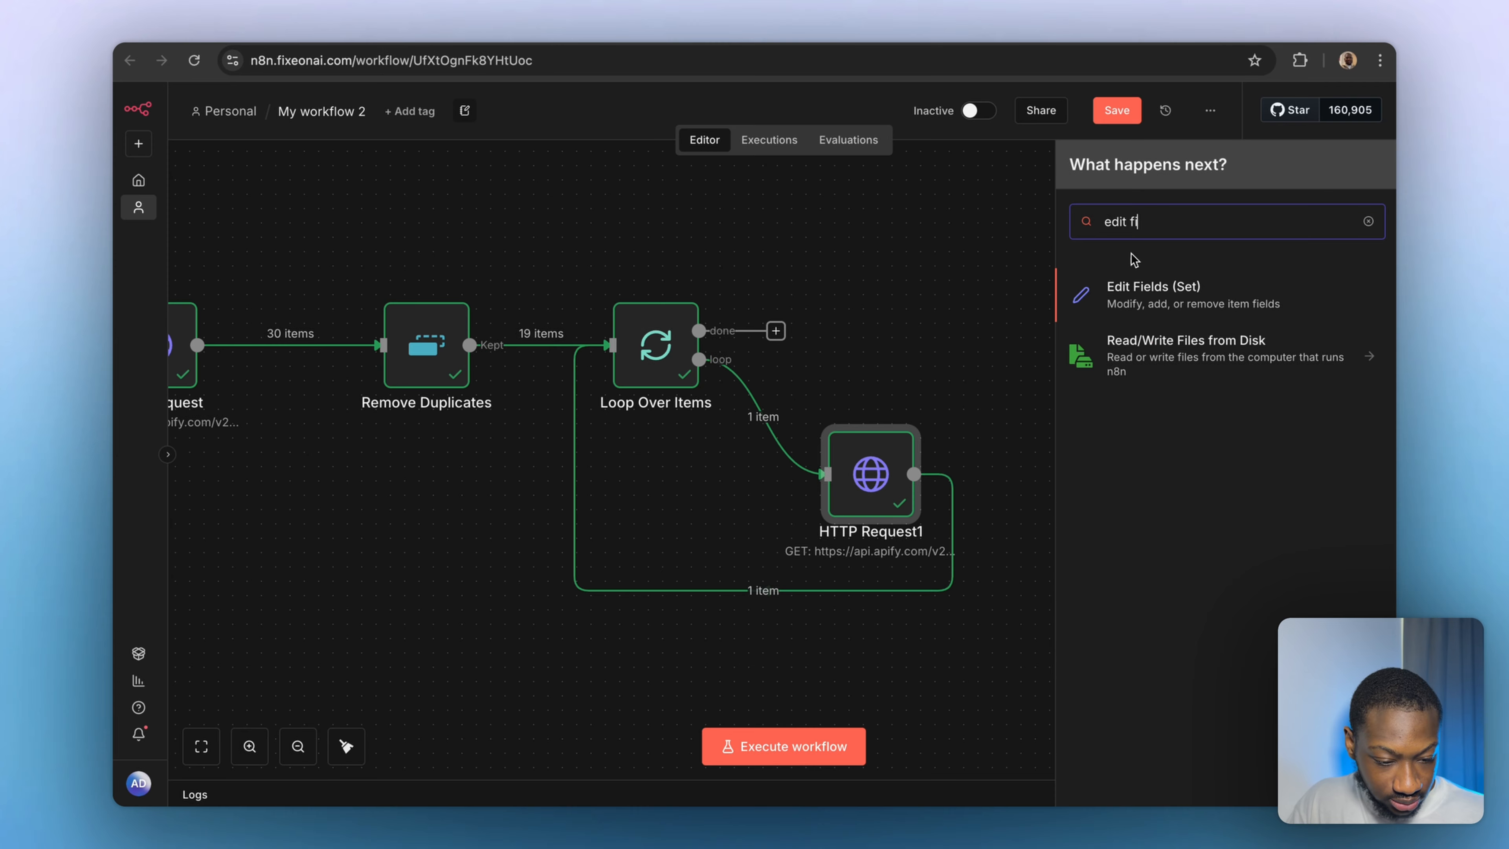
{"action": "left_click", "coordinate": [1146, 300]}
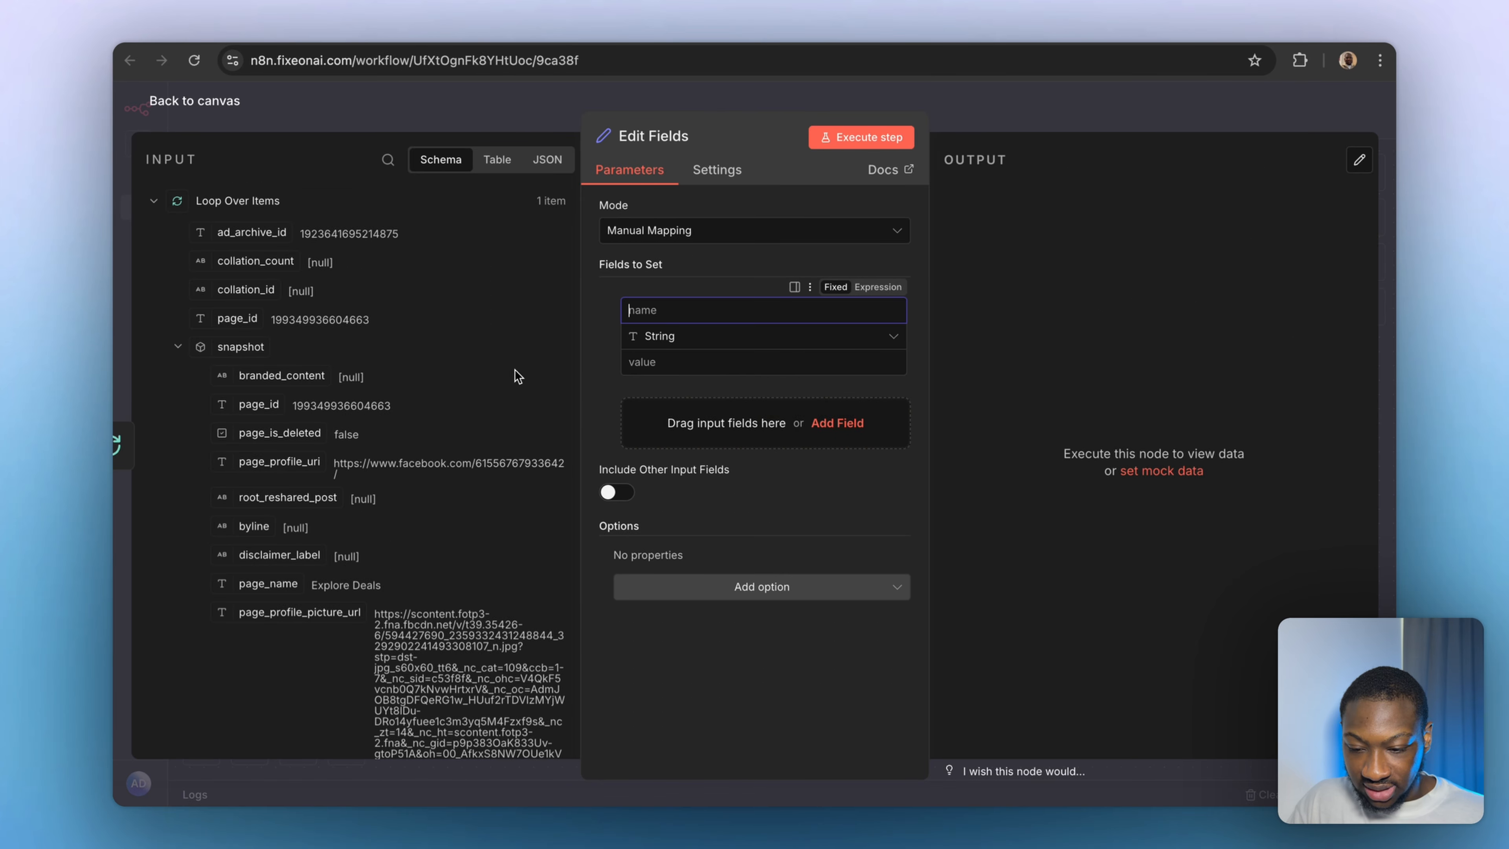
{"action": "left_click", "coordinate": [1044, 113]}
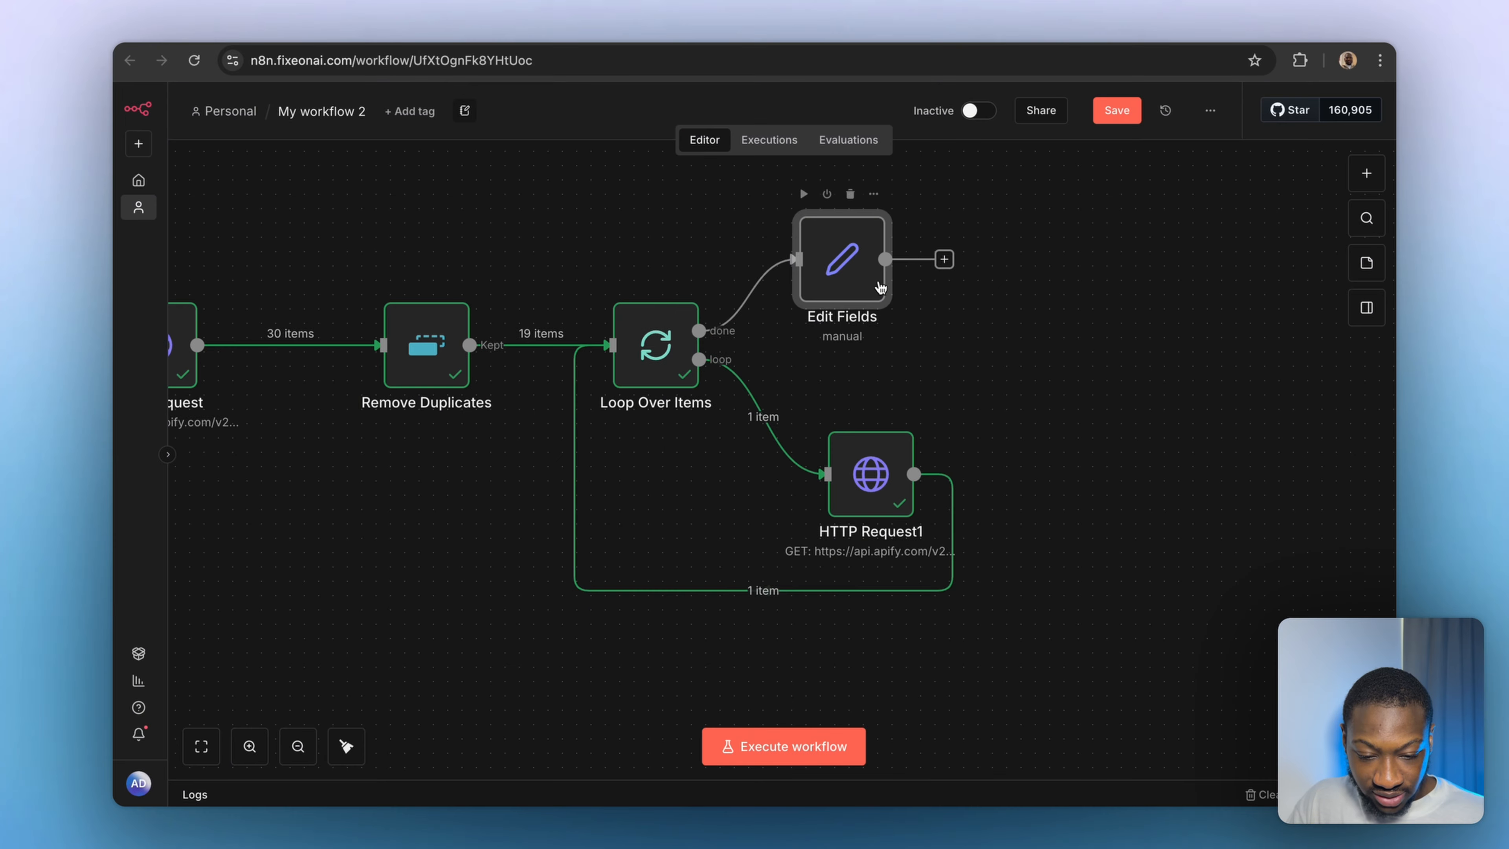
{"action": "left_click", "coordinate": [947, 266]}
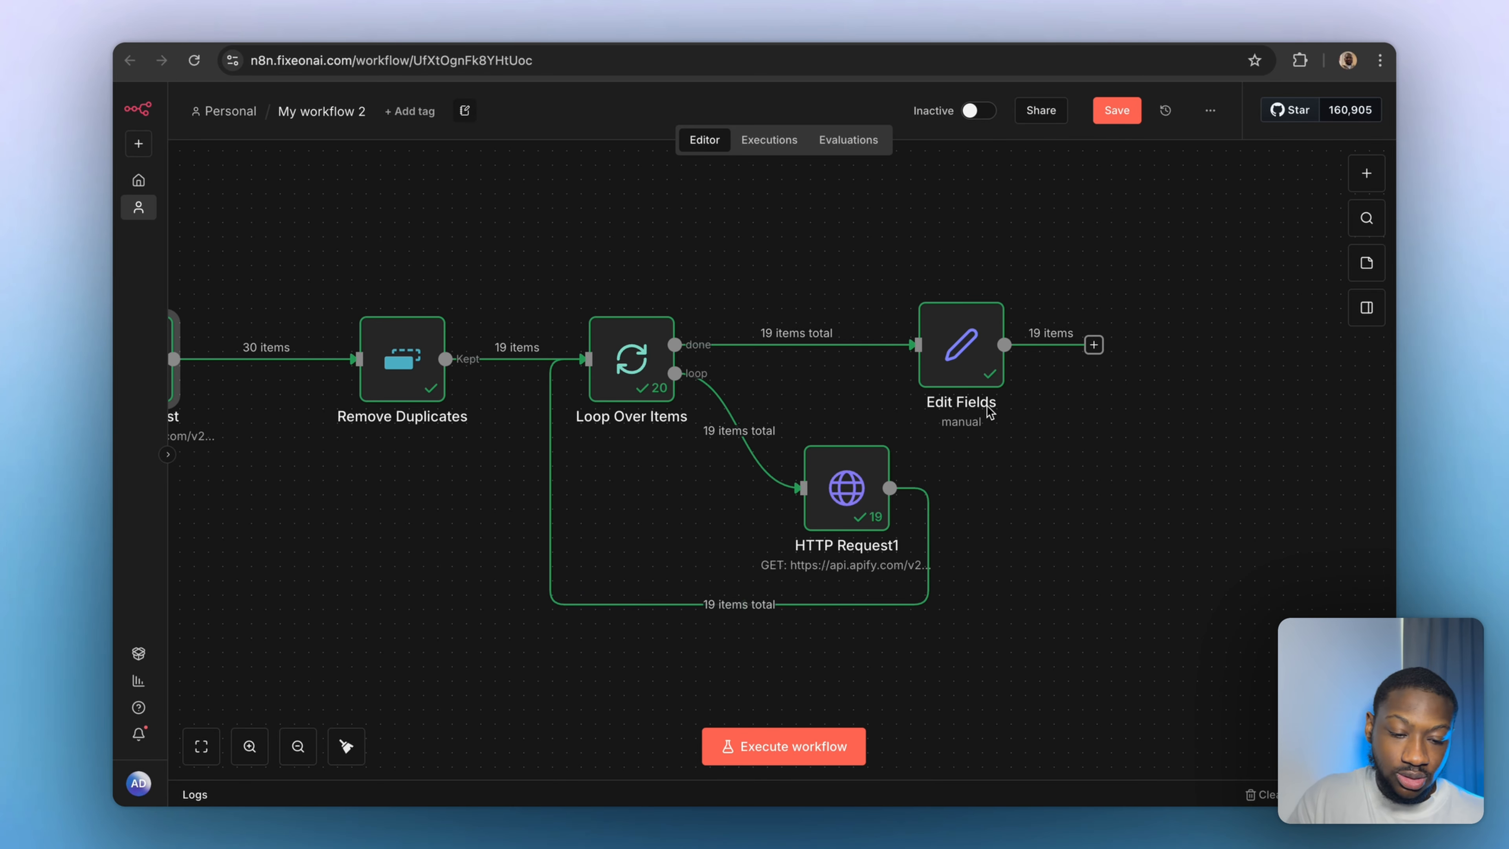
Open the Edit Fields node and set up a company_name string field mapped to the input's name value.
{"action": "double_click", "coordinate": [957, 351]}
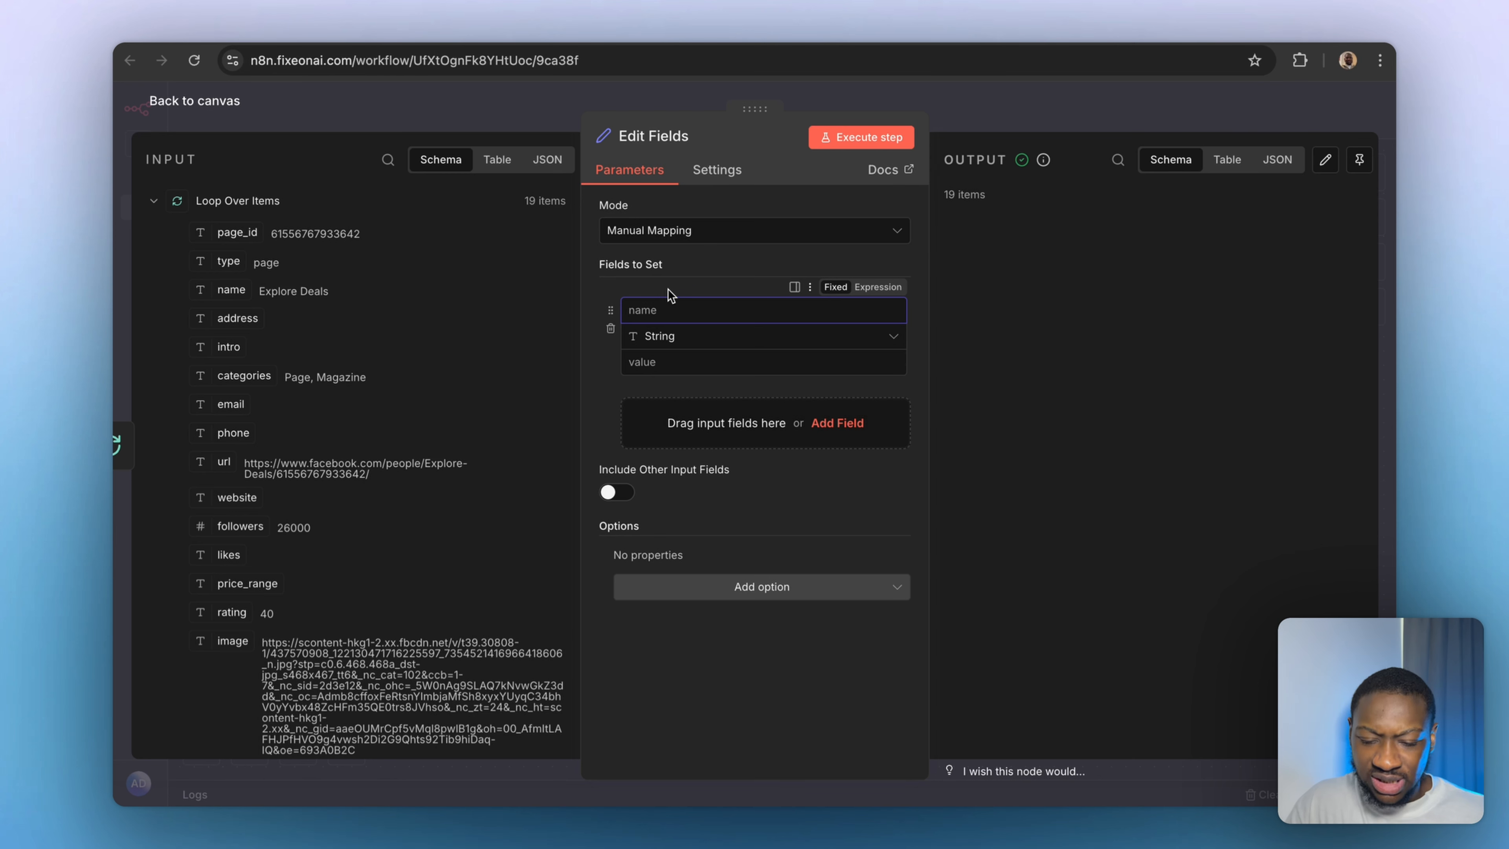
{"action": "type", "text": "pag"}
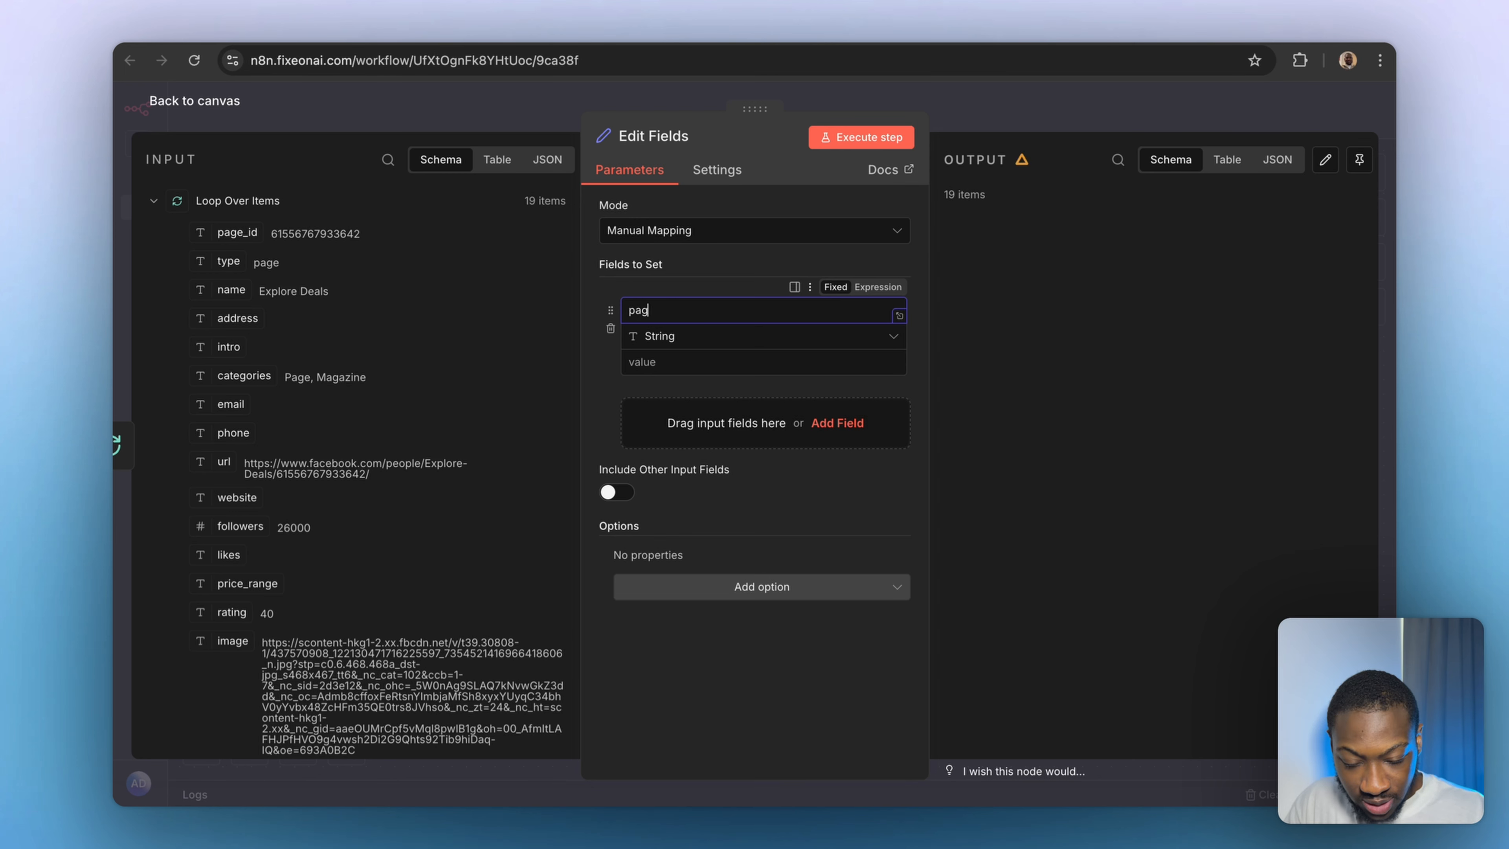
{"action": "type", "text": "e"}
{"action": "key", "text": "super+a"}
{"action": "type", "text": "co"}
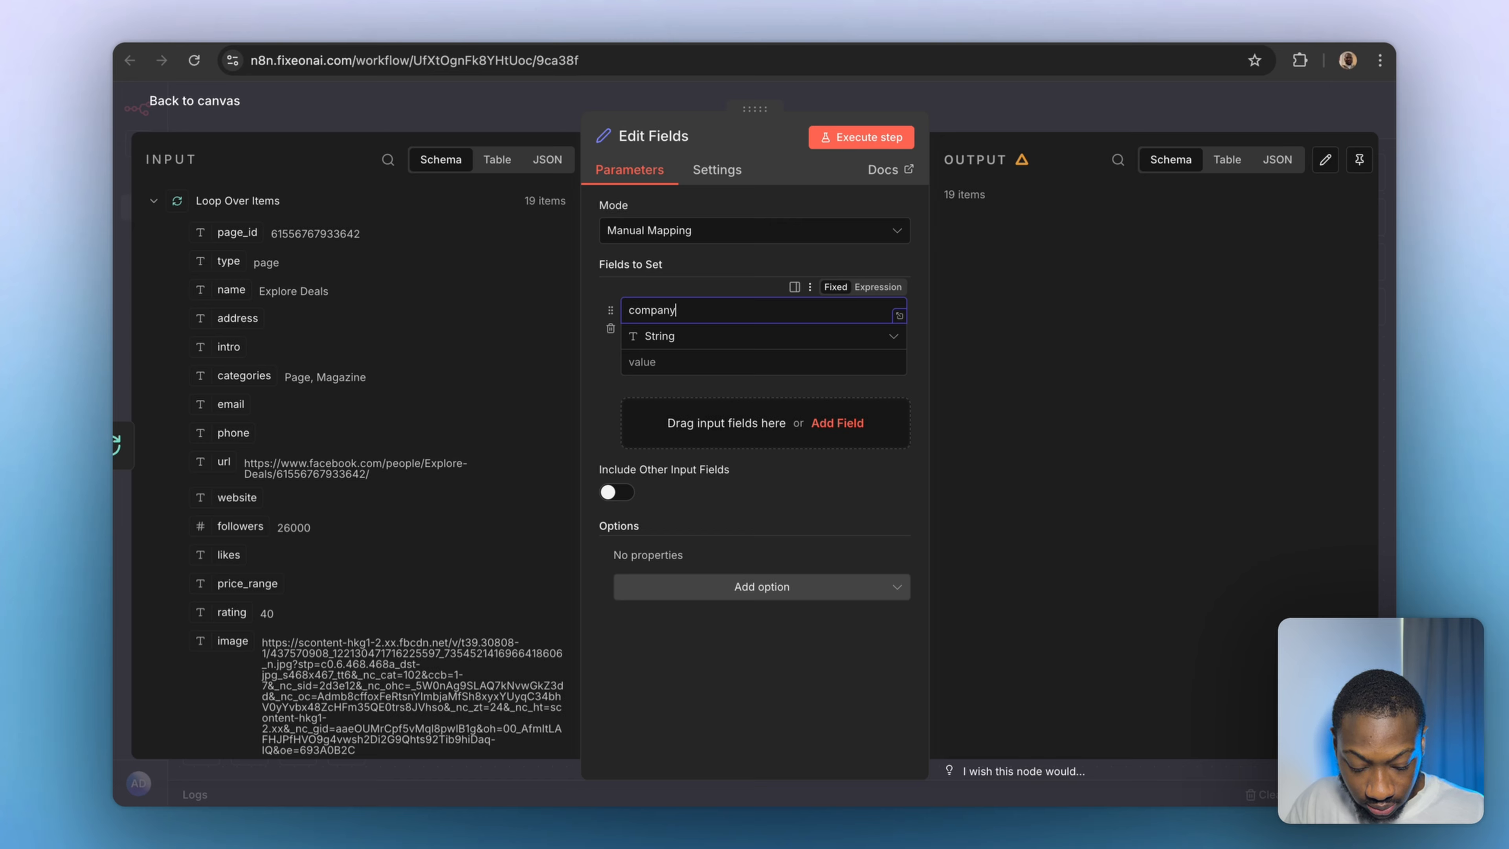
{"action": "type", "text": "mpany_name"}
{"action": "left_click_drag", "start_coordinate": [231, 290], "coordinate": [700, 369]}
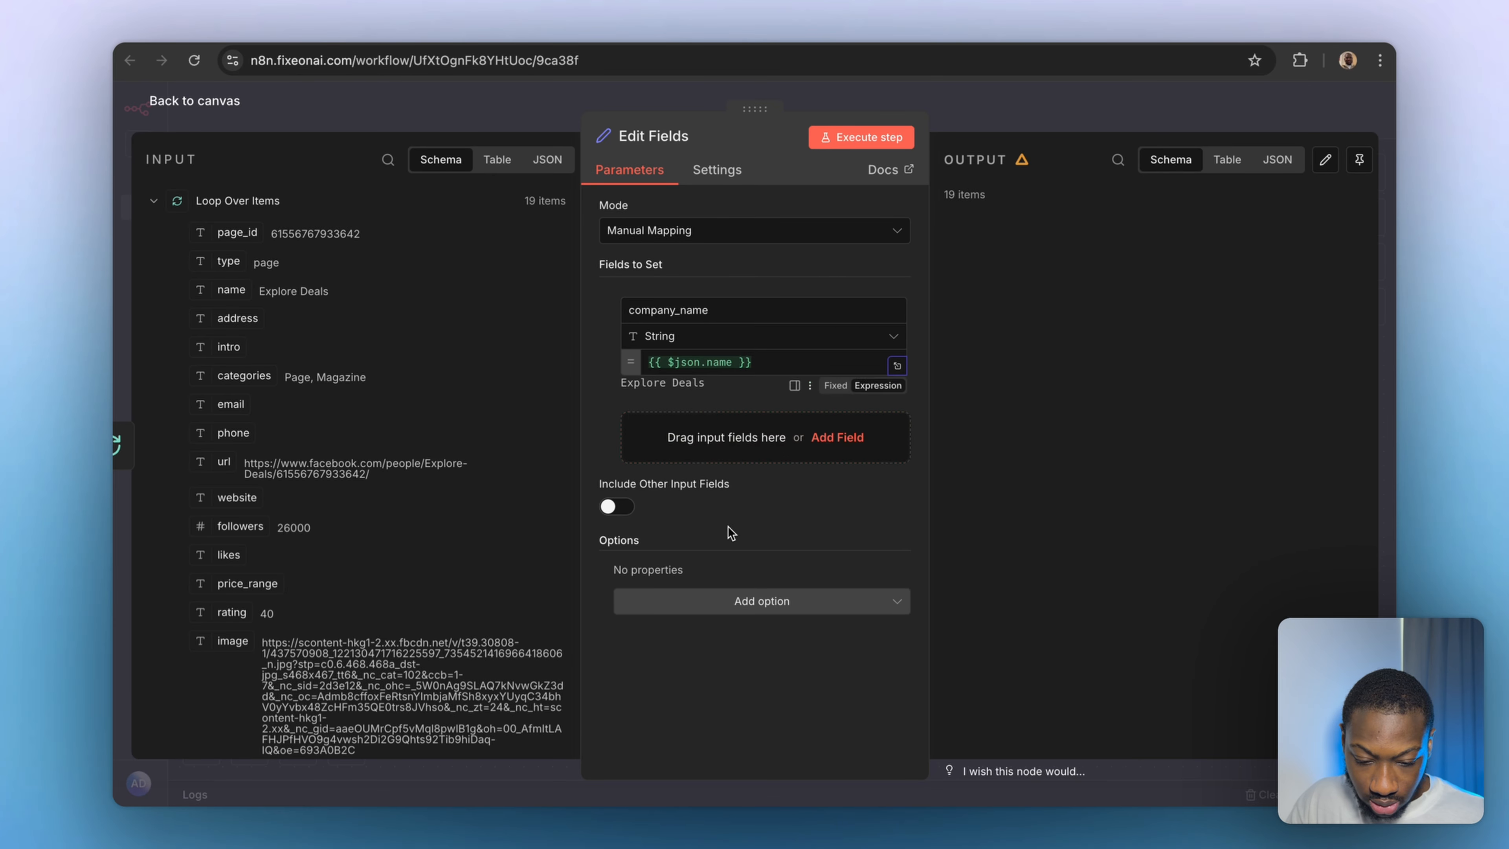
Add a company_category string field mapped to the input's categories value.
{"action": "left_click", "coordinate": [689, 443]}
{"action": "left_click", "coordinate": [663, 423]}
{"action": "type", "text": "company_"}
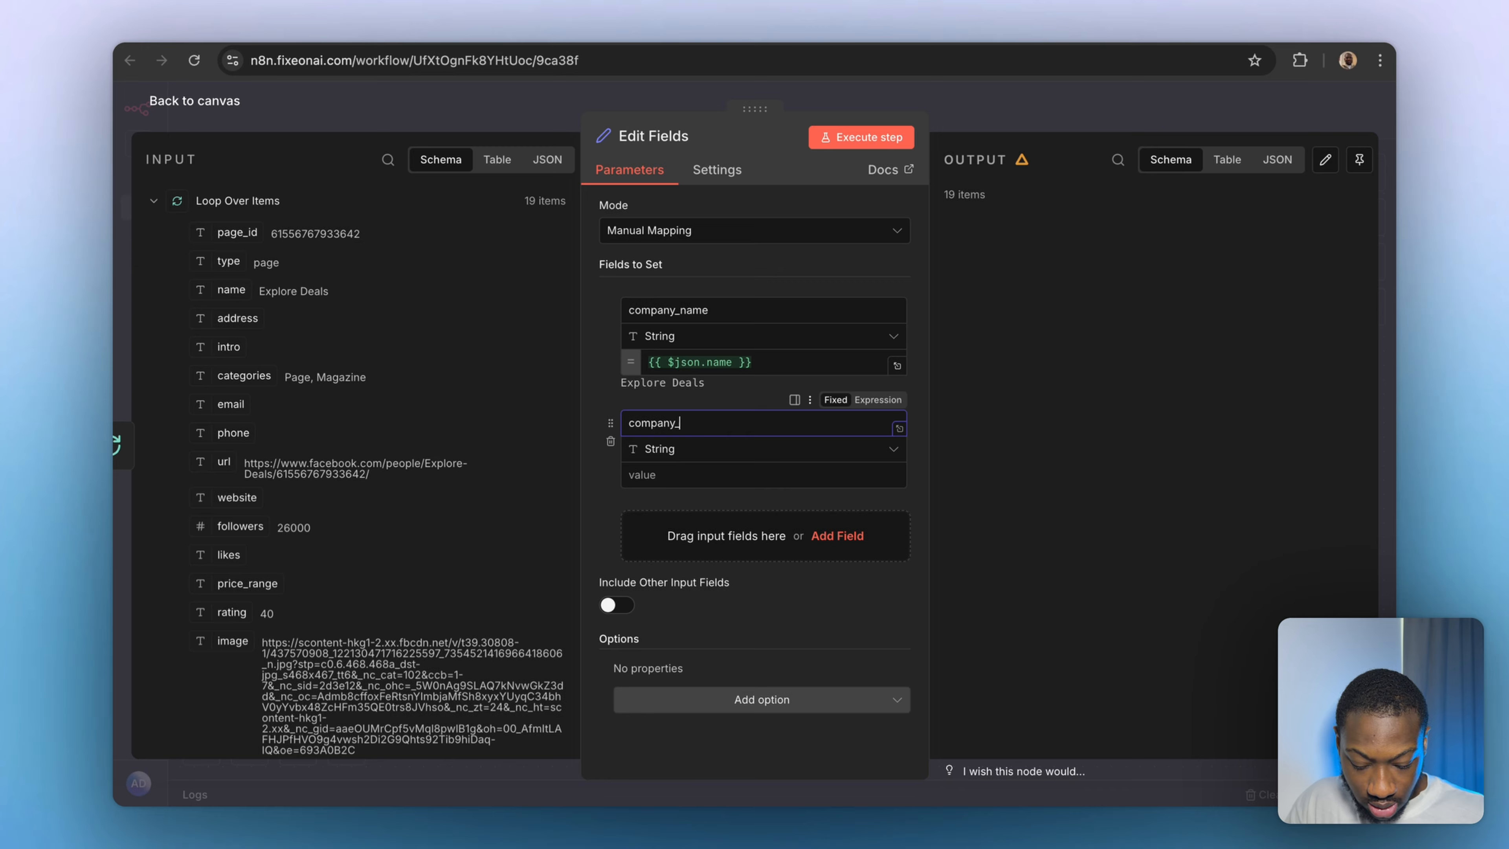
{"action": "type", "text": "categoru"}
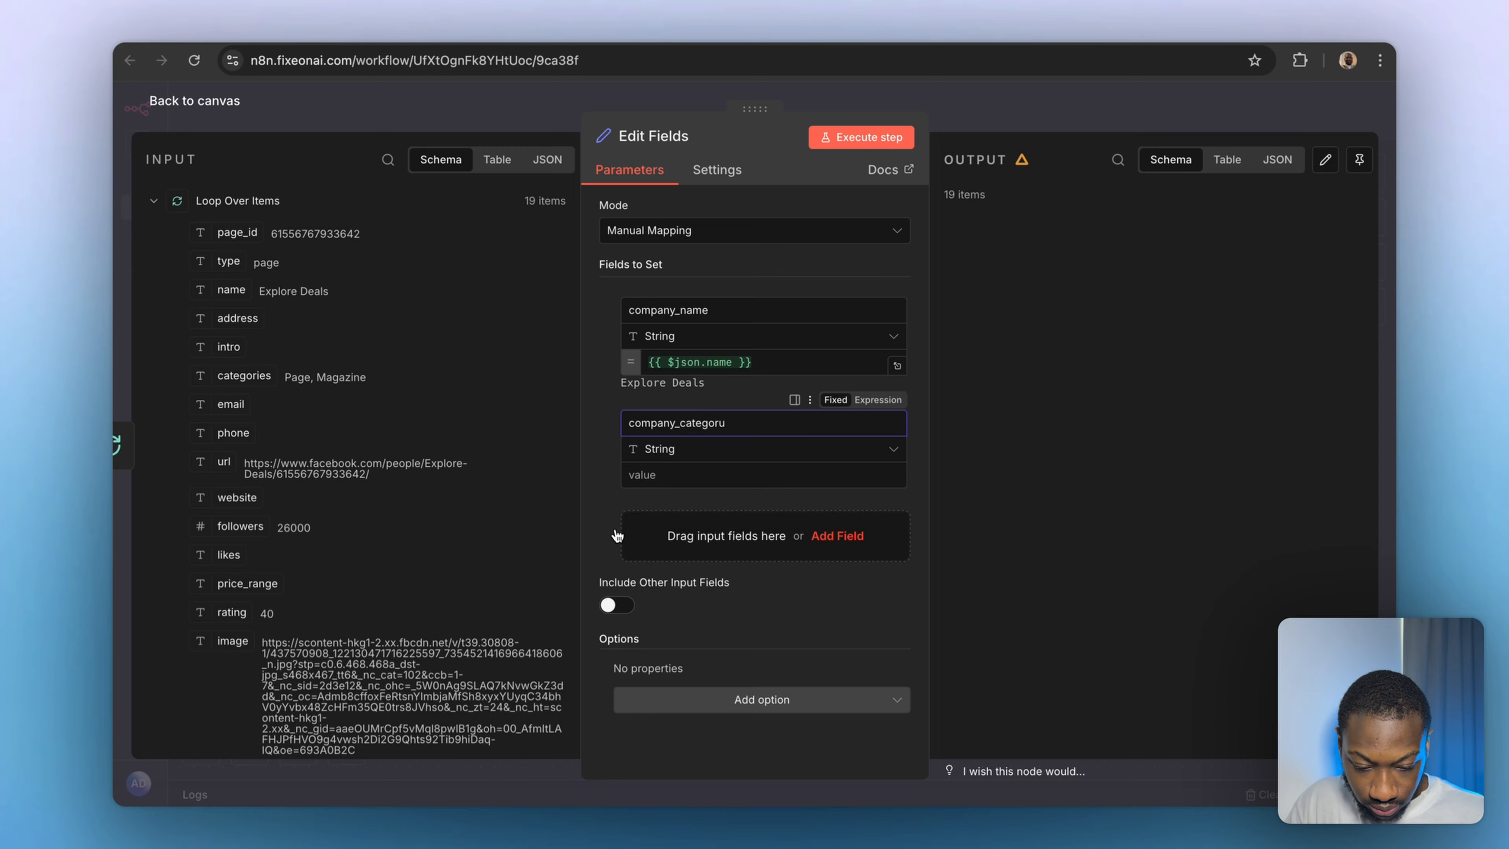
{"action": "left_click", "coordinate": [641, 479]}
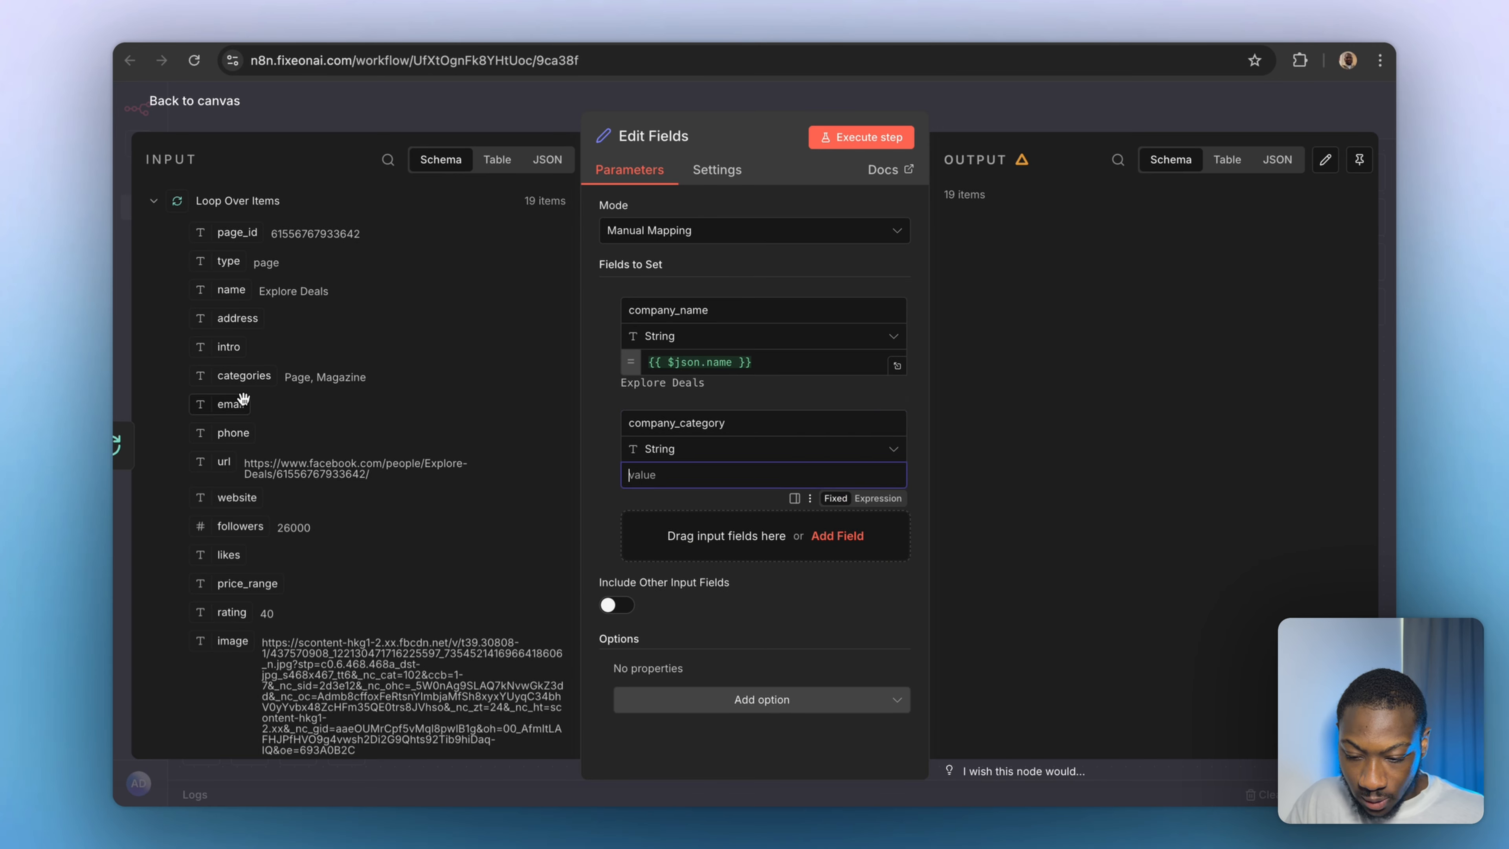
{"action": "left_click_drag", "start_coordinate": [245, 381], "coordinate": [650, 475]}
{"action": "left_click", "coordinate": [748, 625]}
Add a company_url string field mapped to the input's url value.
{"action": "left_click", "coordinate": [748, 544]}
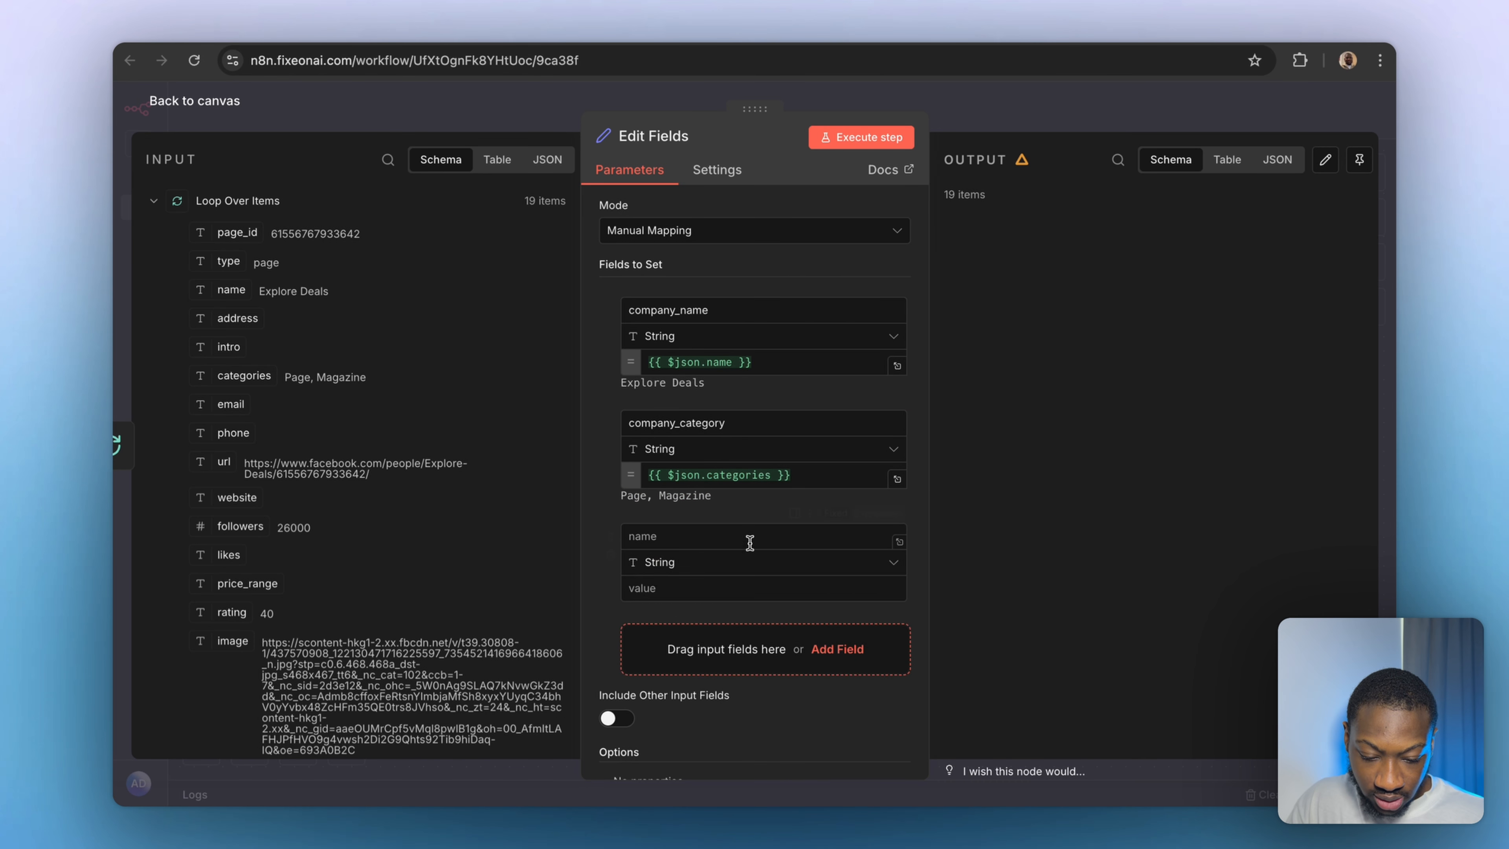
{"action": "scroll", "coordinate": [657, 576], "scroll_direction": "down", "scroll_amount": 2}
{"action": "left_click", "coordinate": [641, 460]}
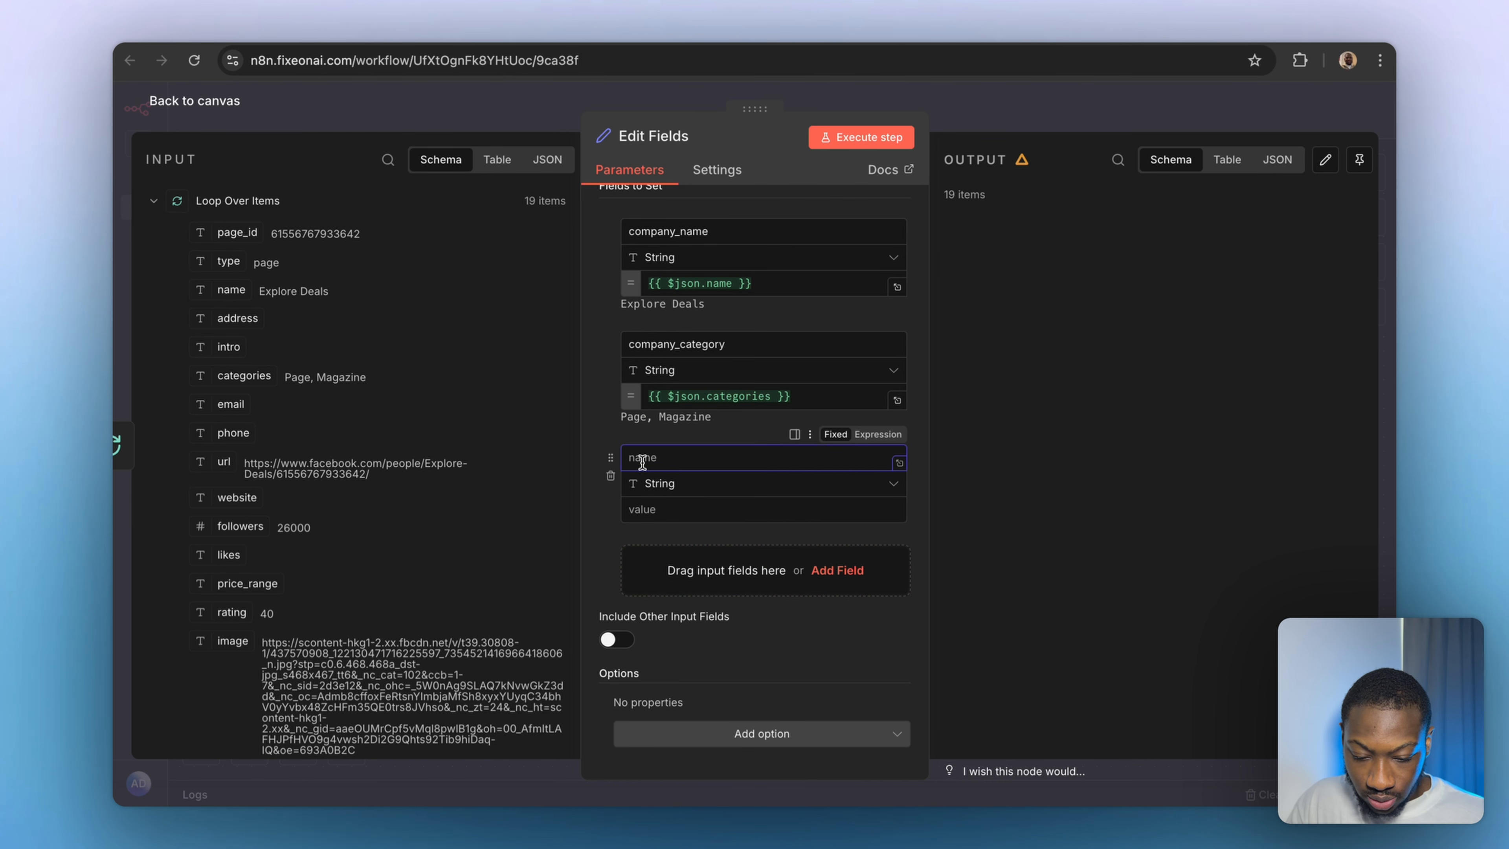
{"action": "type", "text": "company_url"}
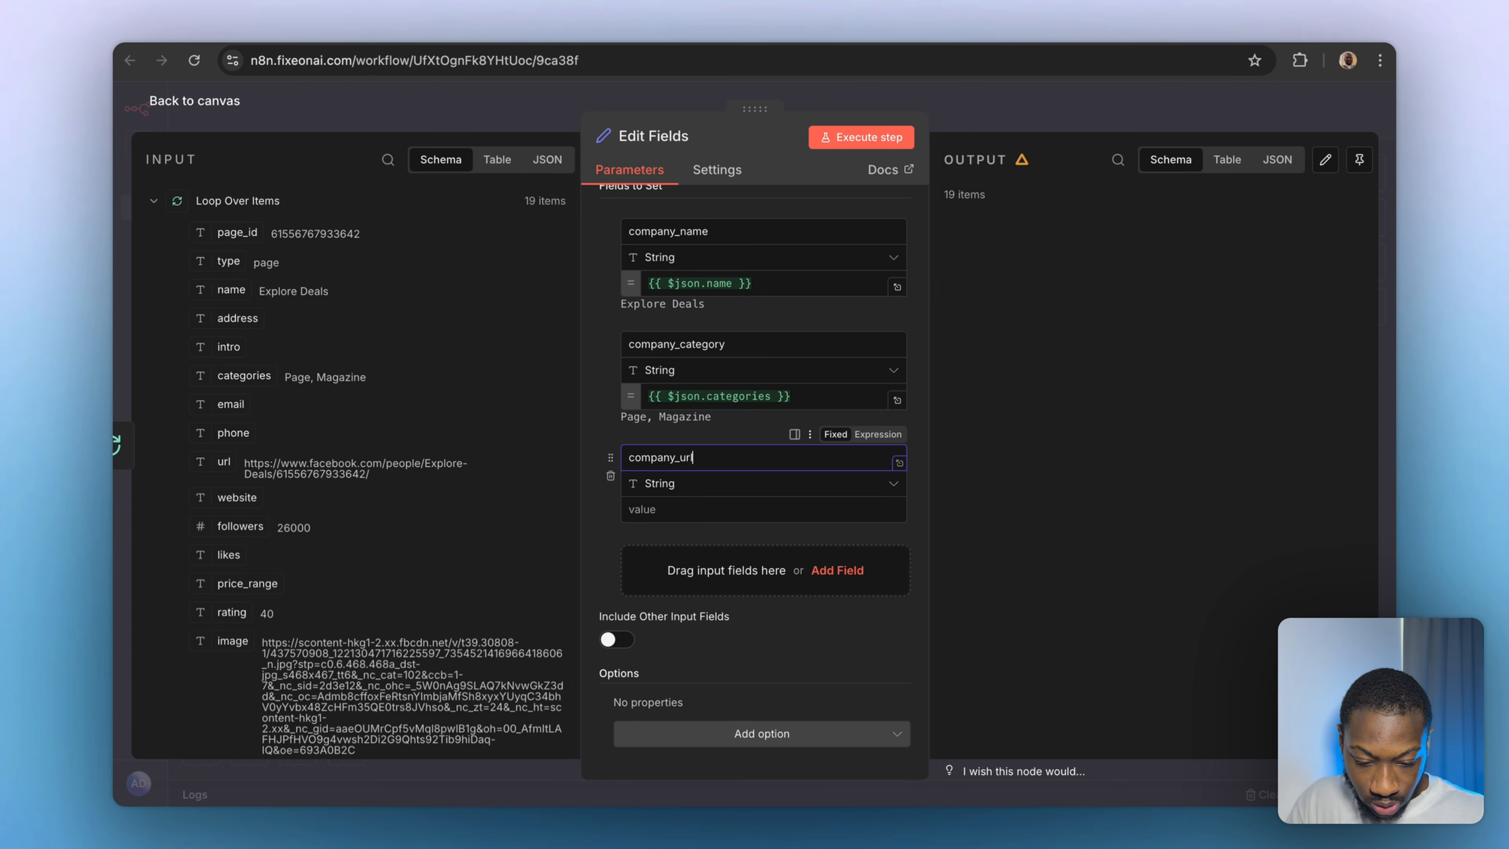
{"action": "left_click_drag", "start_coordinate": [223, 461], "coordinate": [677, 516]}
{"action": "left_click", "coordinate": [764, 654]}
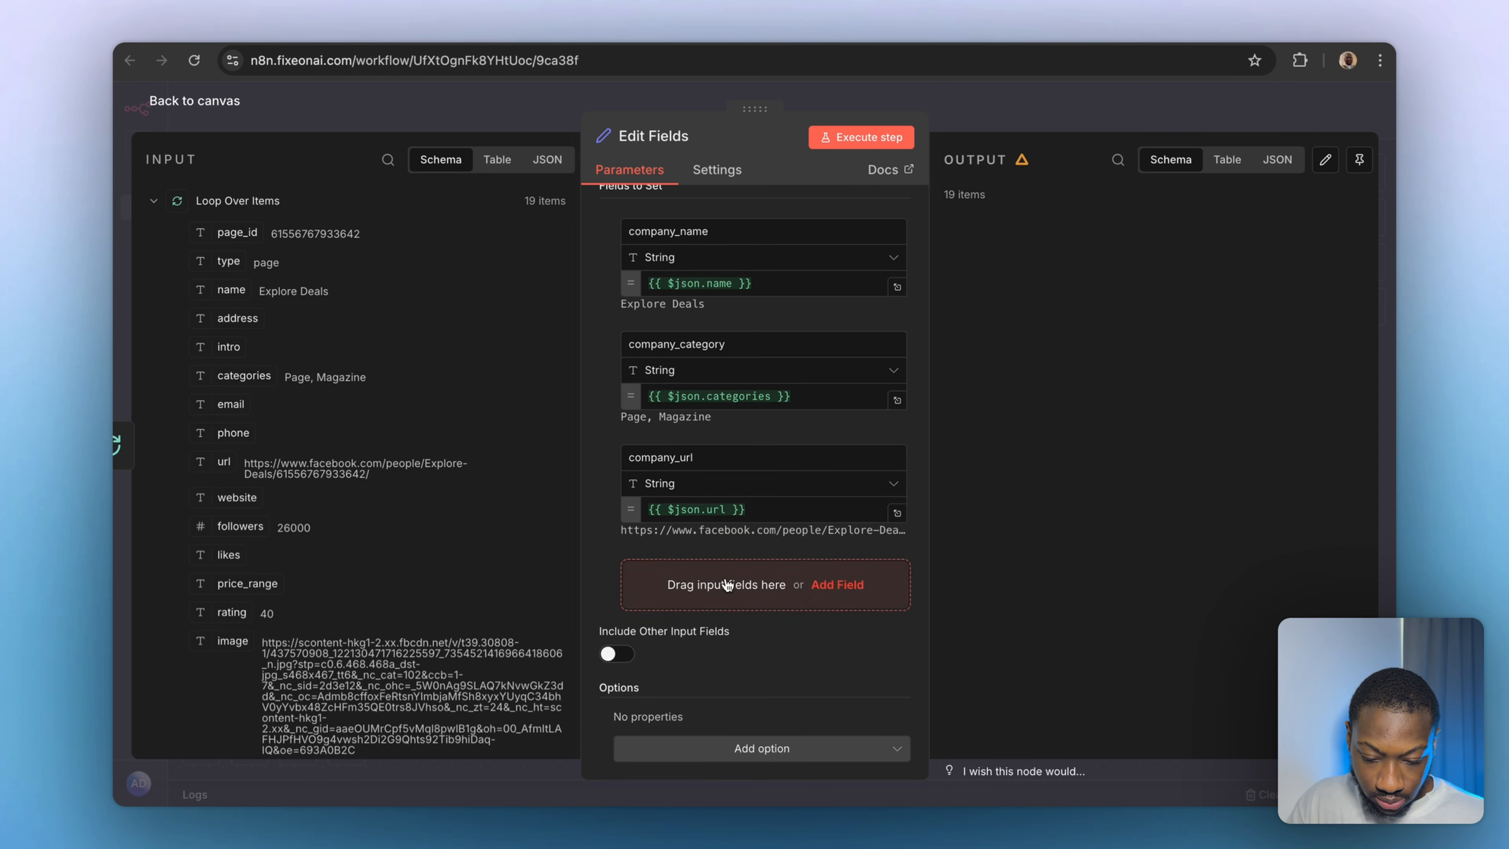
Add a company_email string field mapped to the input's email value.
{"action": "left_click", "coordinate": [726, 585]}
{"action": "type", "text": "company_"}
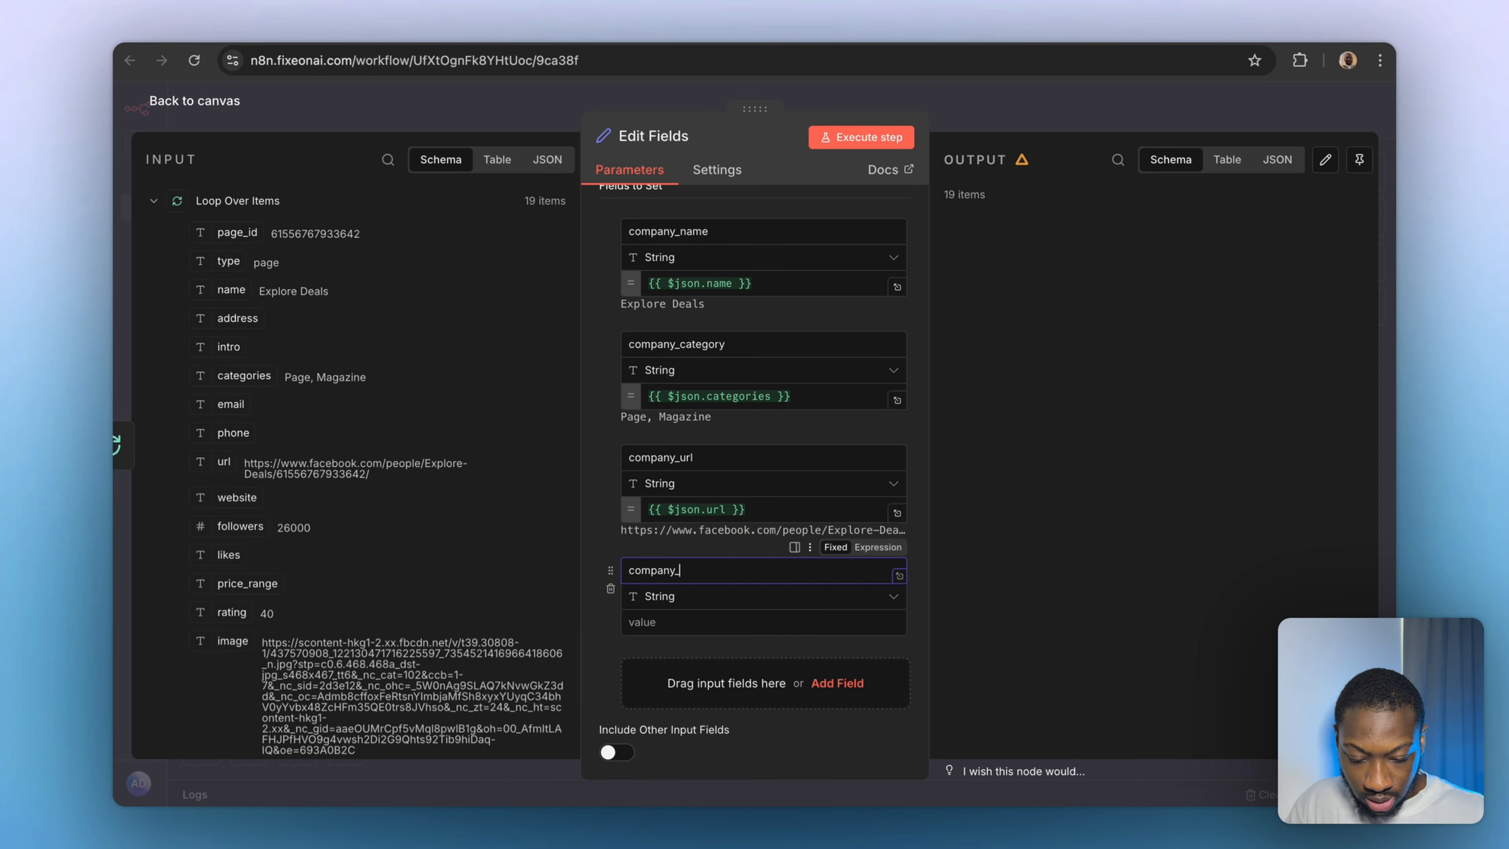
{"action": "type", "text": "email"}
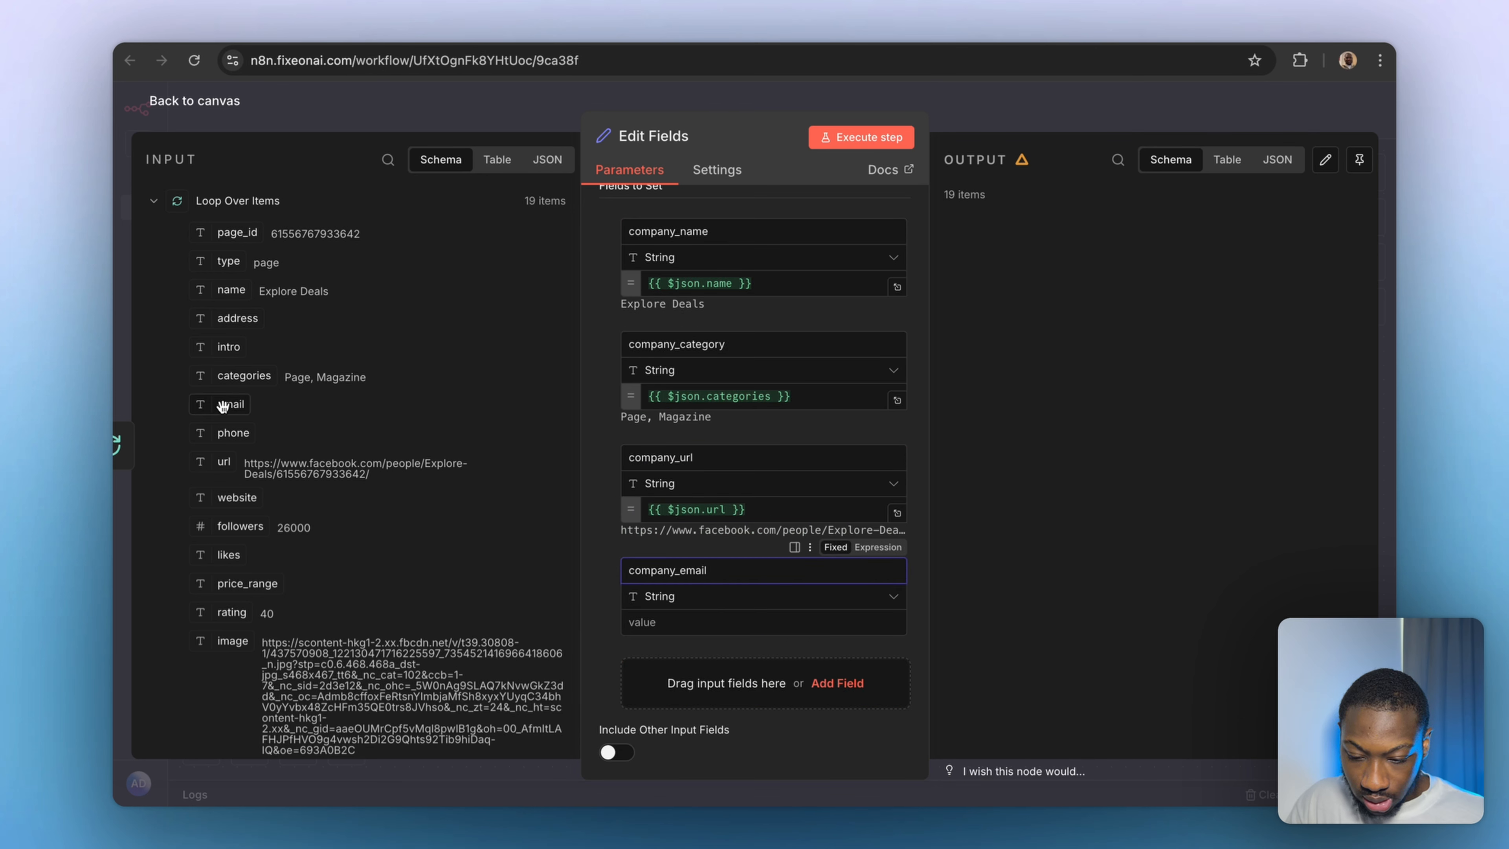
{"action": "left_click_drag", "start_coordinate": [230, 404], "coordinate": [650, 624]}
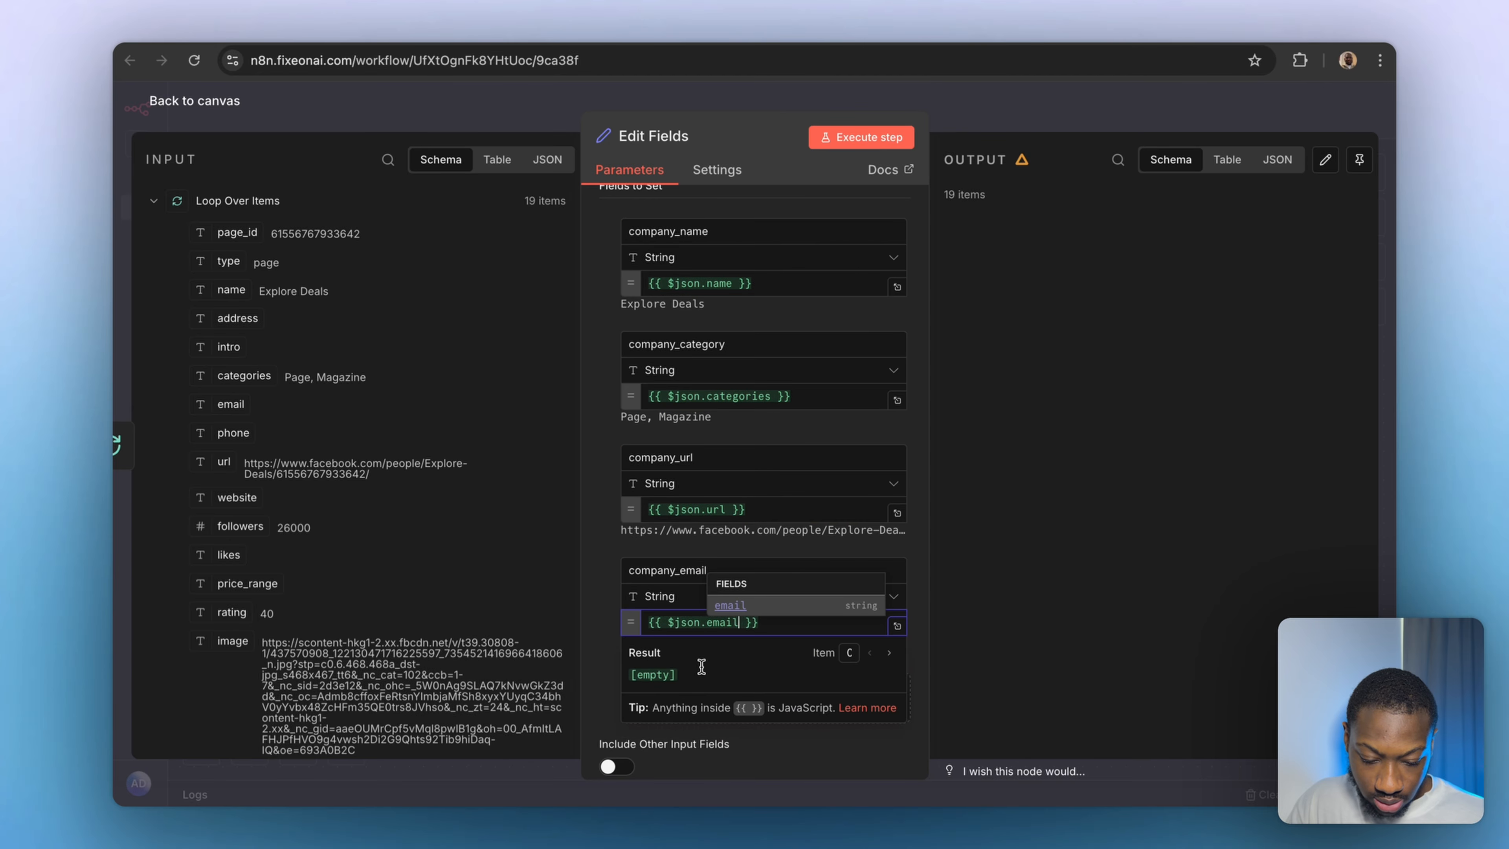
{"action": "left_click", "coordinate": [786, 757]}
Add a company_phone string field mapped to the input's phone value.
{"action": "left_click", "coordinate": [742, 690]}
{"action": "scroll", "coordinate": [741, 688], "scroll_direction": "down", "scroll_amount": 4}
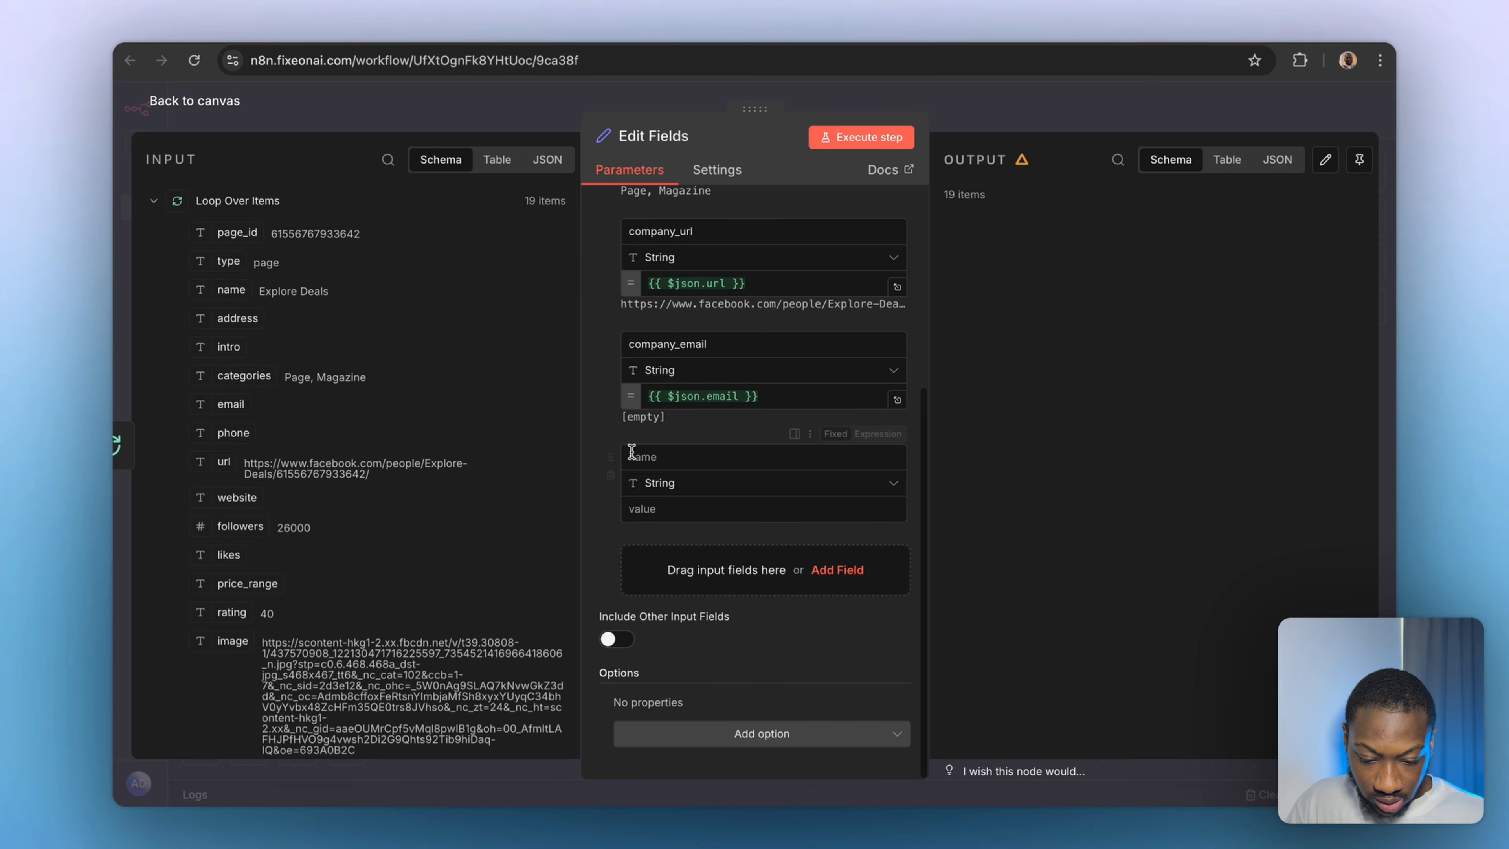
{"action": "left_click", "coordinate": [661, 455]}
{"action": "type", "text": "company_"}
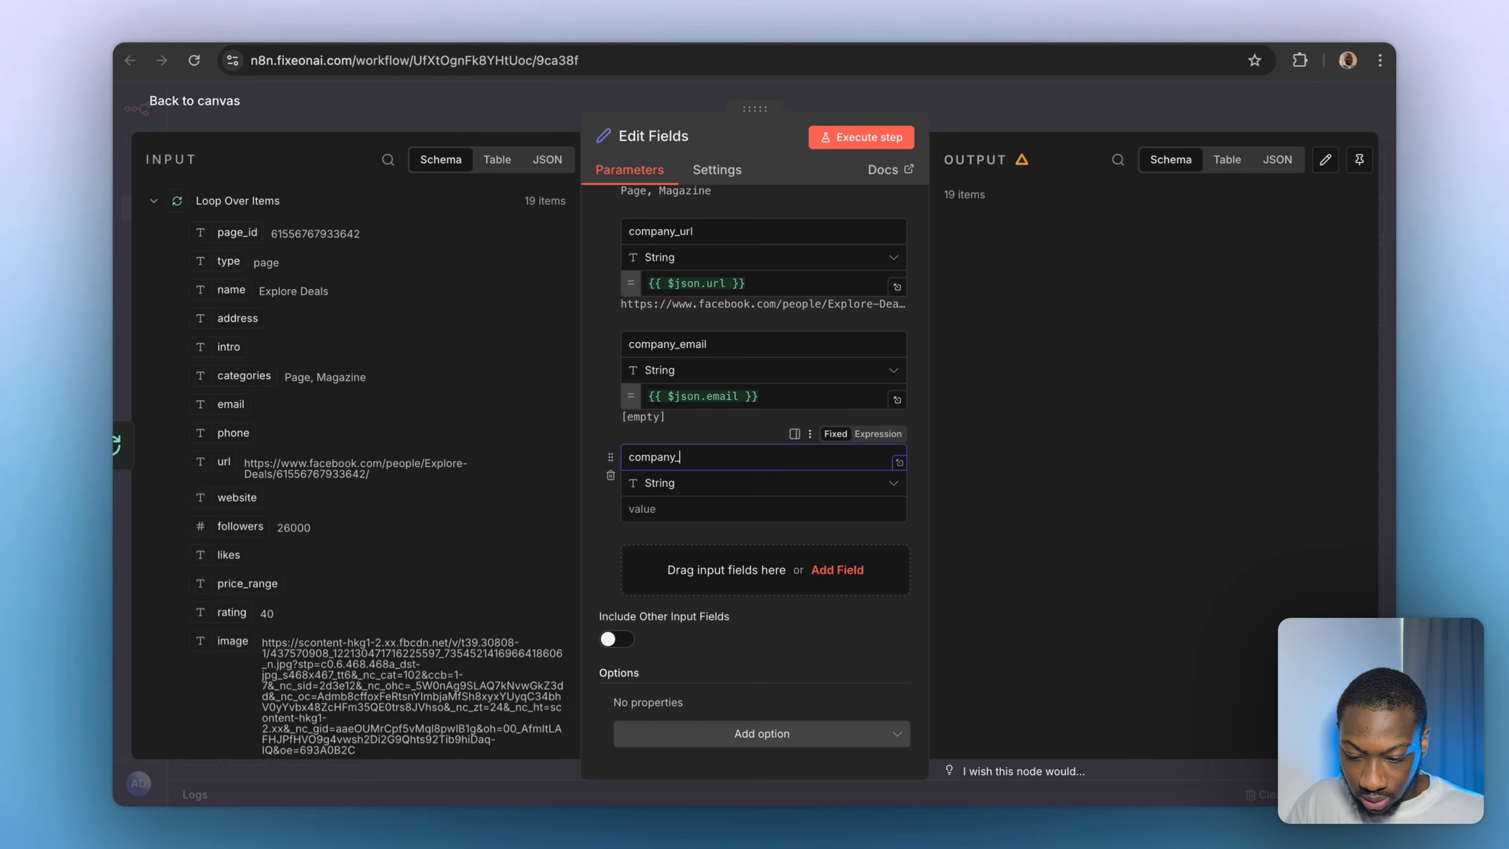
{"action": "type", "text": "phone"}
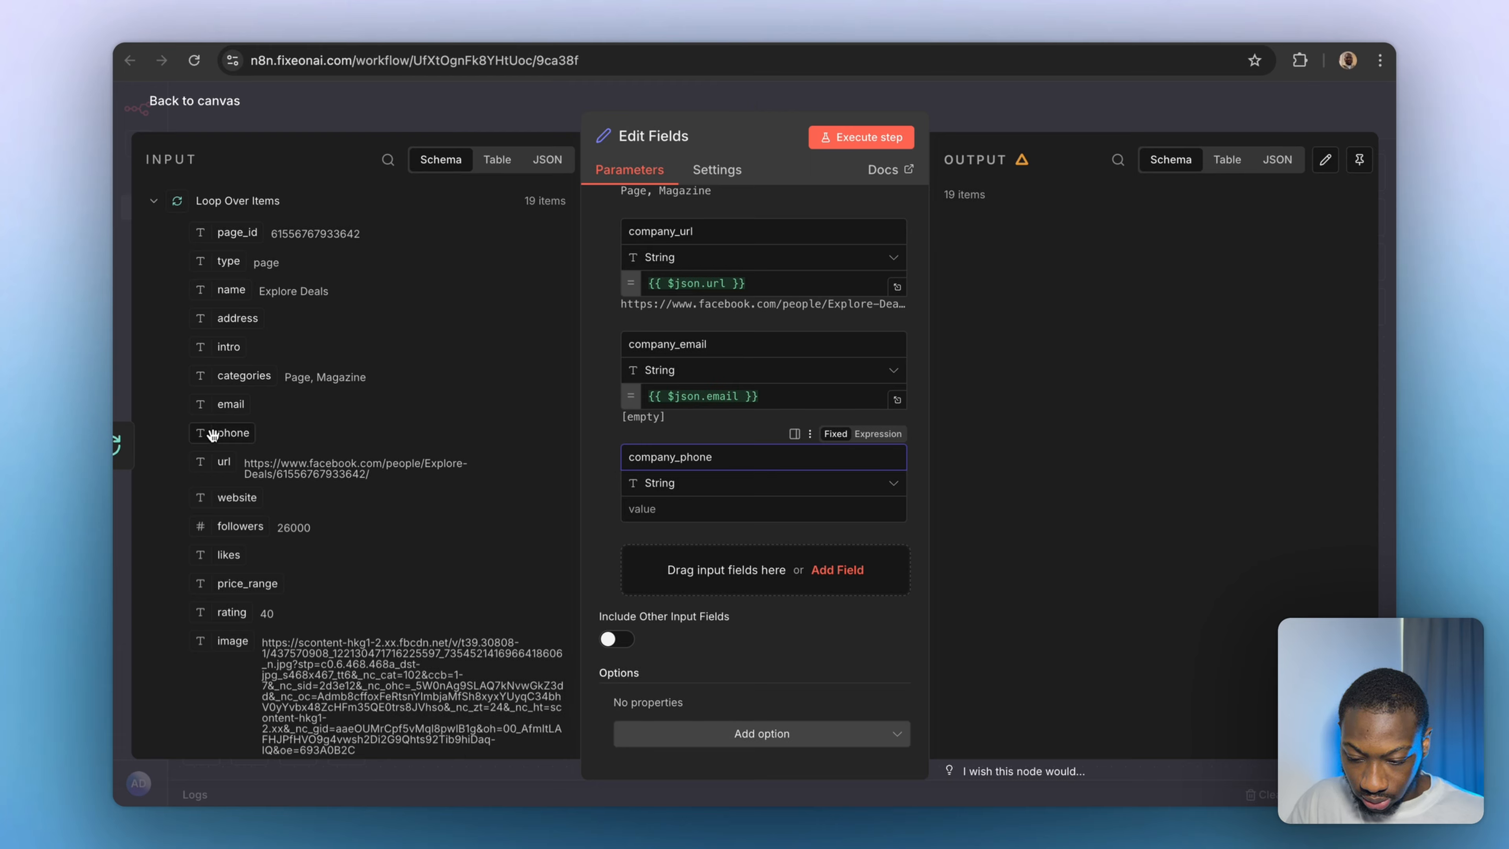
{"action": "left_click_drag", "start_coordinate": [212, 432], "coordinate": [631, 517]}
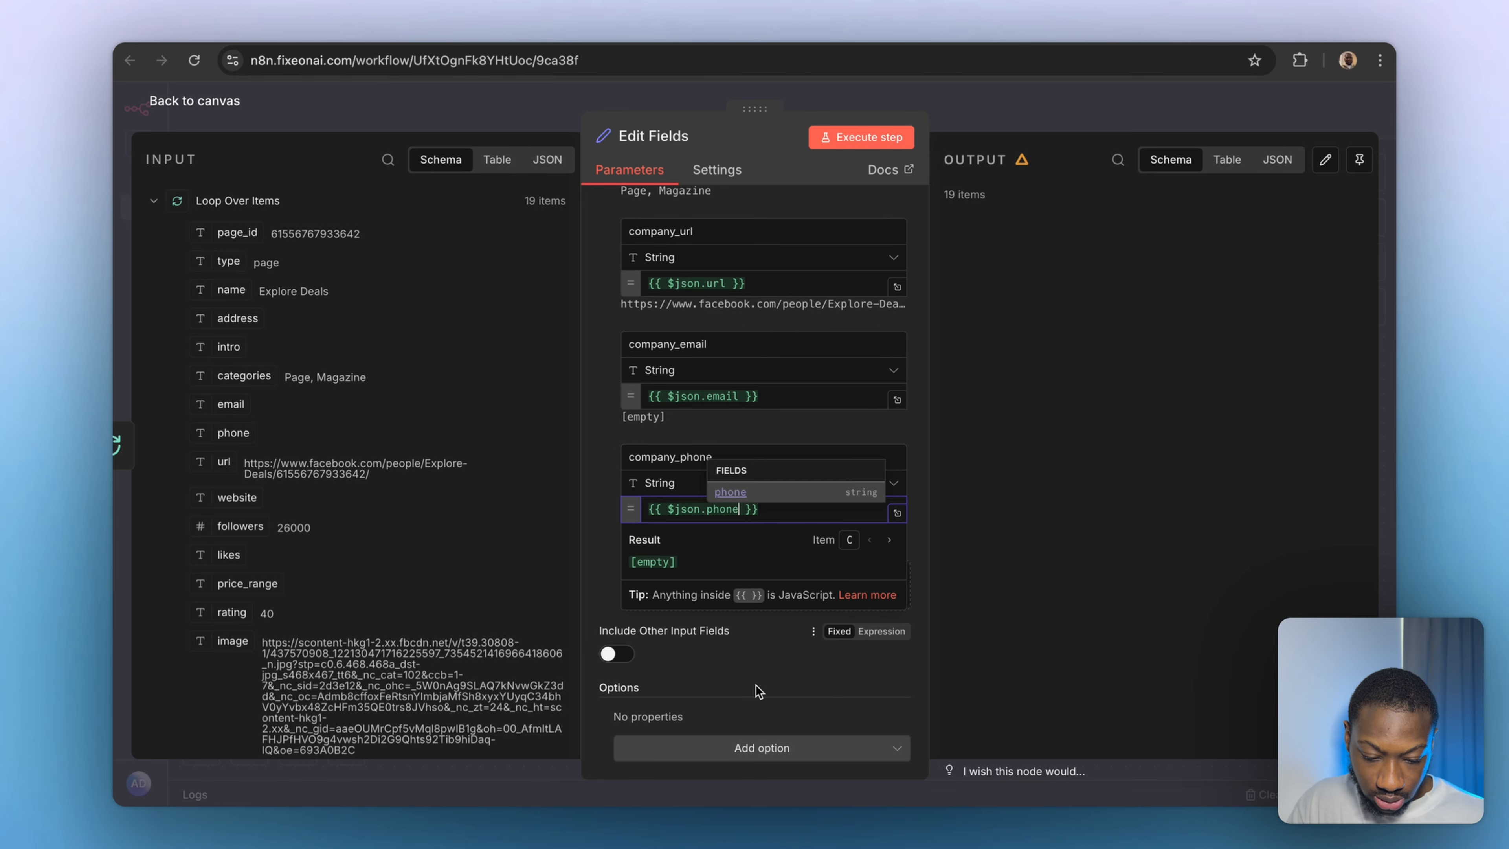
{"action": "left_click", "coordinate": [703, 571]}
Add a company_website string field mapped to the input's website value.
{"action": "left_click", "coordinate": [699, 596]}
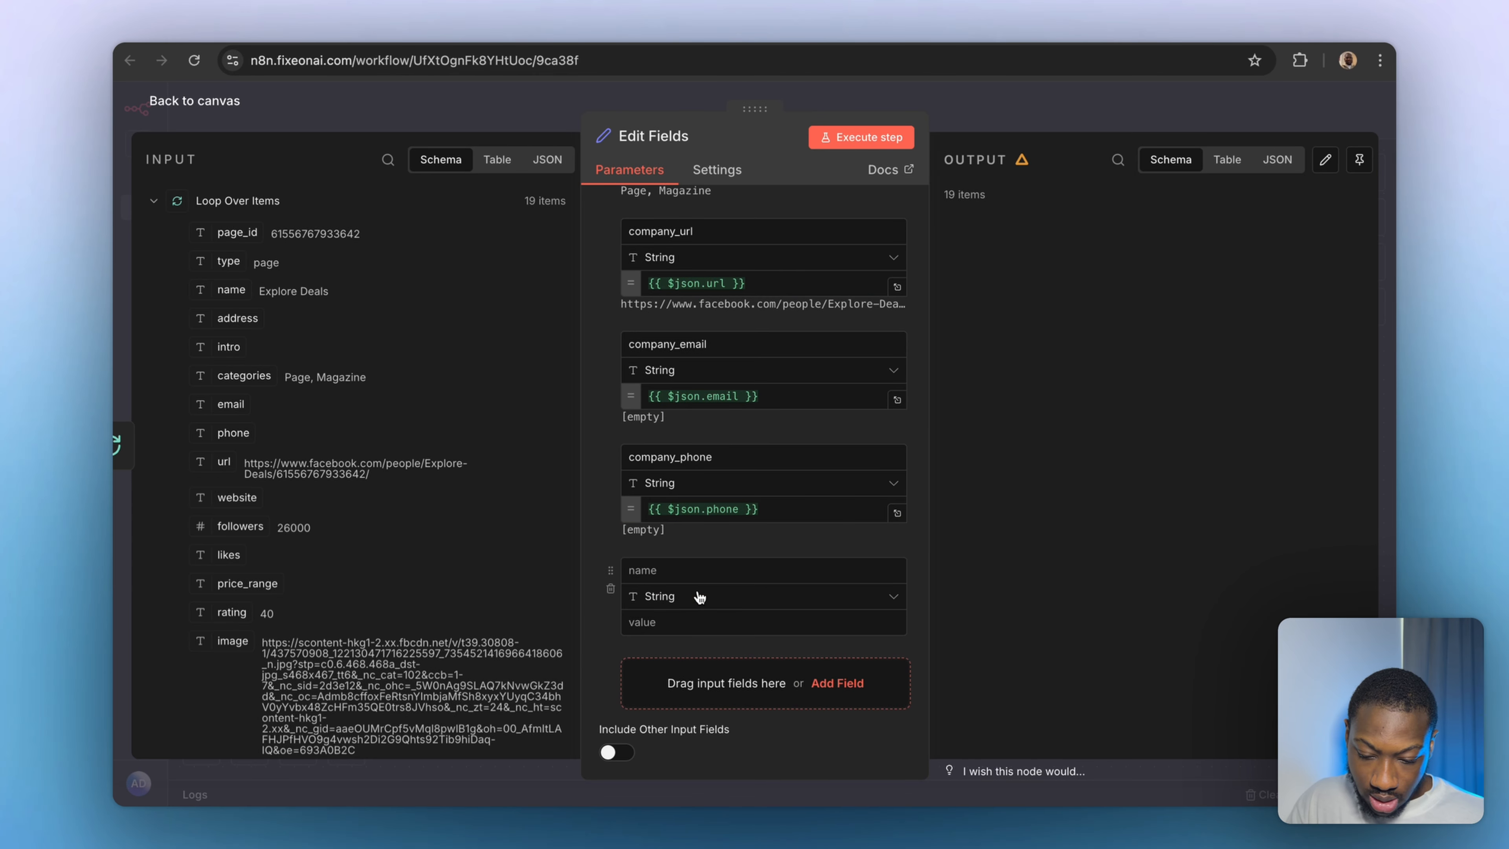
{"action": "left_click", "coordinate": [654, 572]}
{"action": "type", "text": "company_w"}
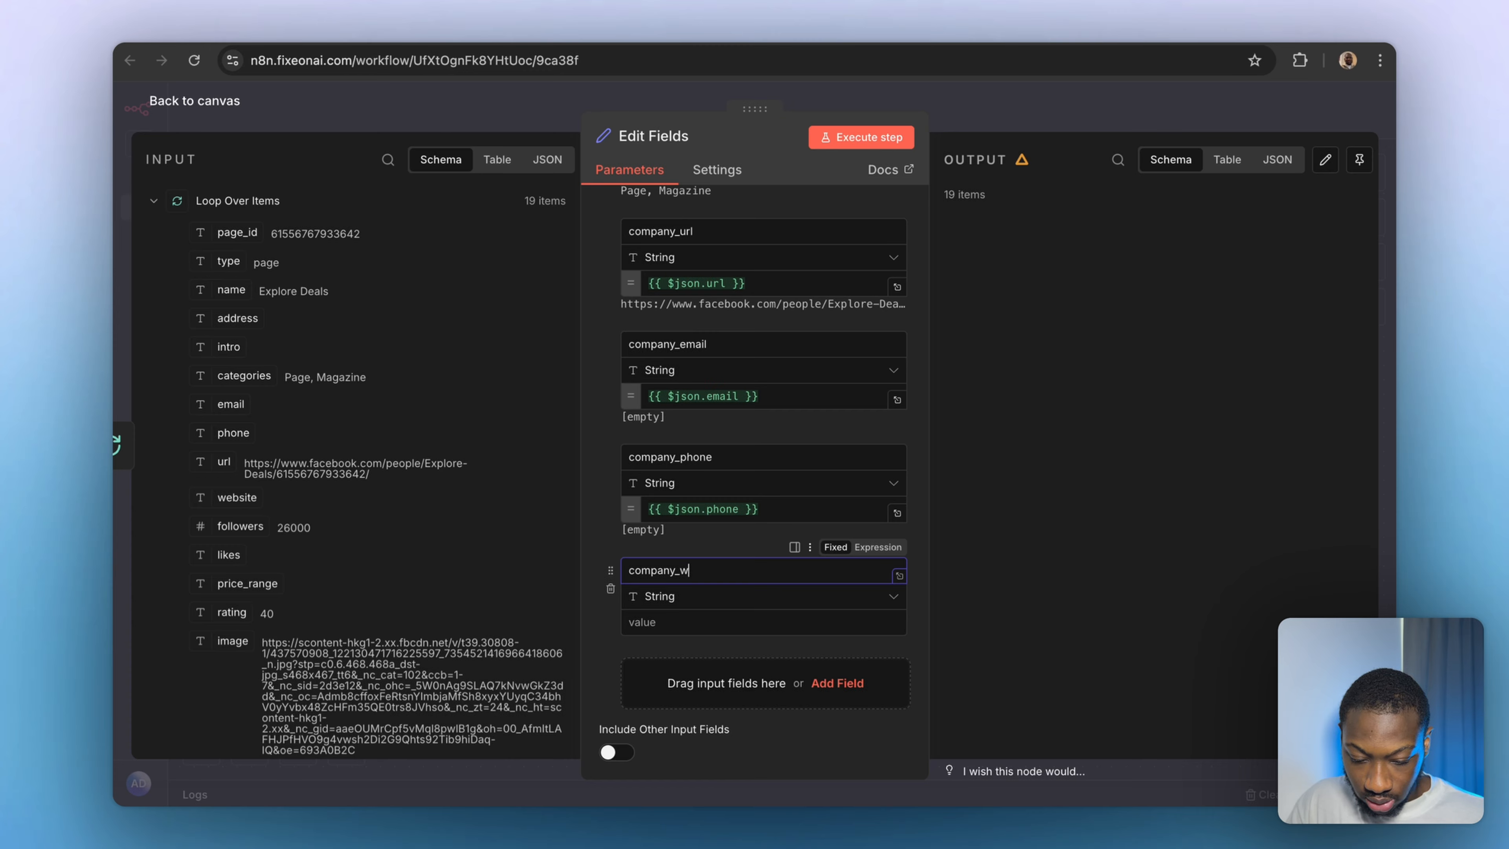
{"action": "type", "text": "ebsite"}
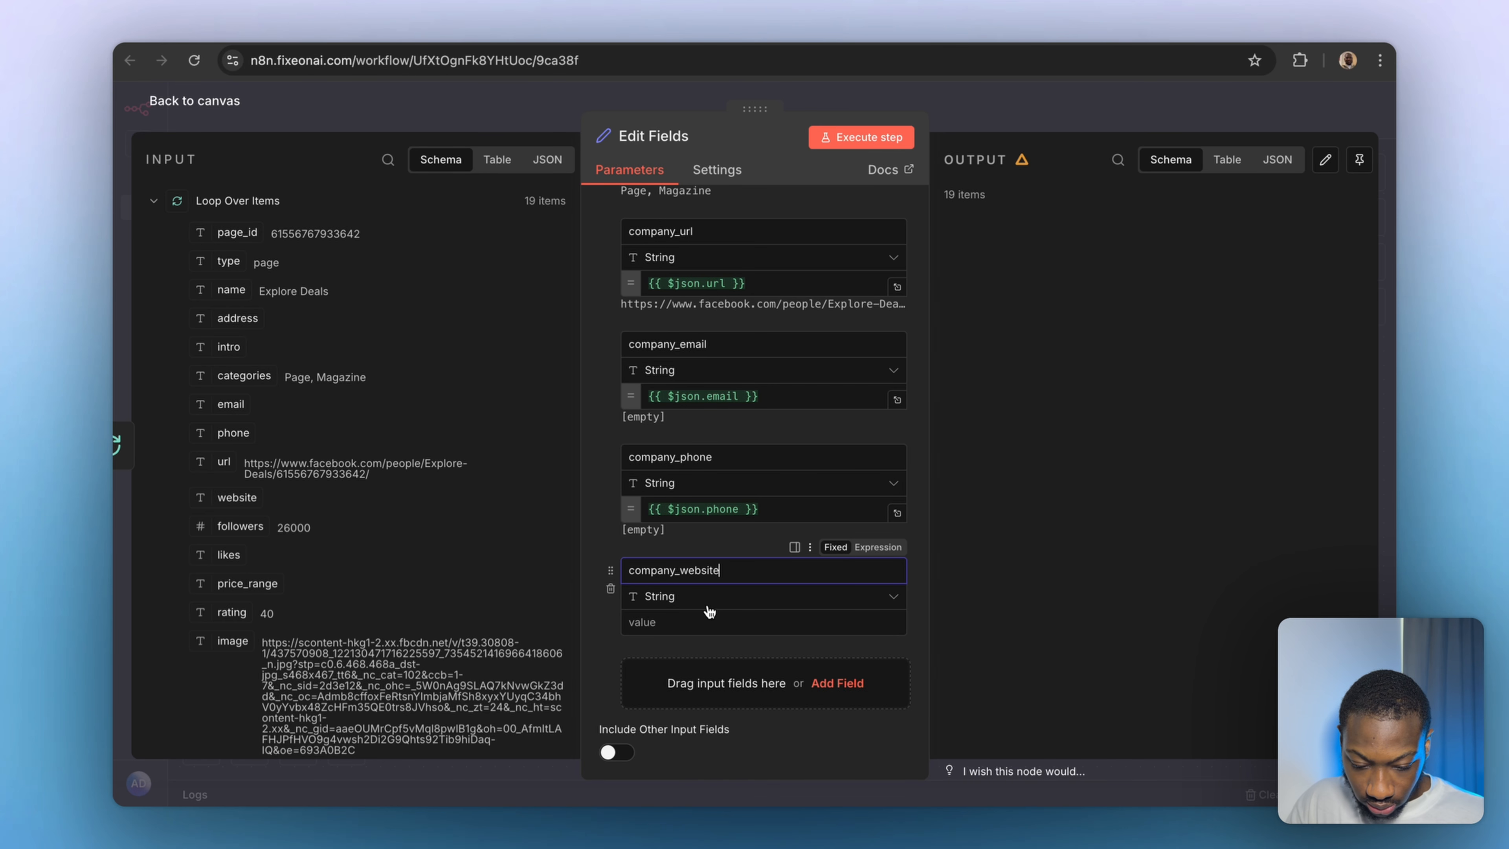
{"action": "left_click", "coordinate": [684, 618]}
{"action": "left_click_drag", "start_coordinate": [232, 498], "coordinate": [648, 621]}
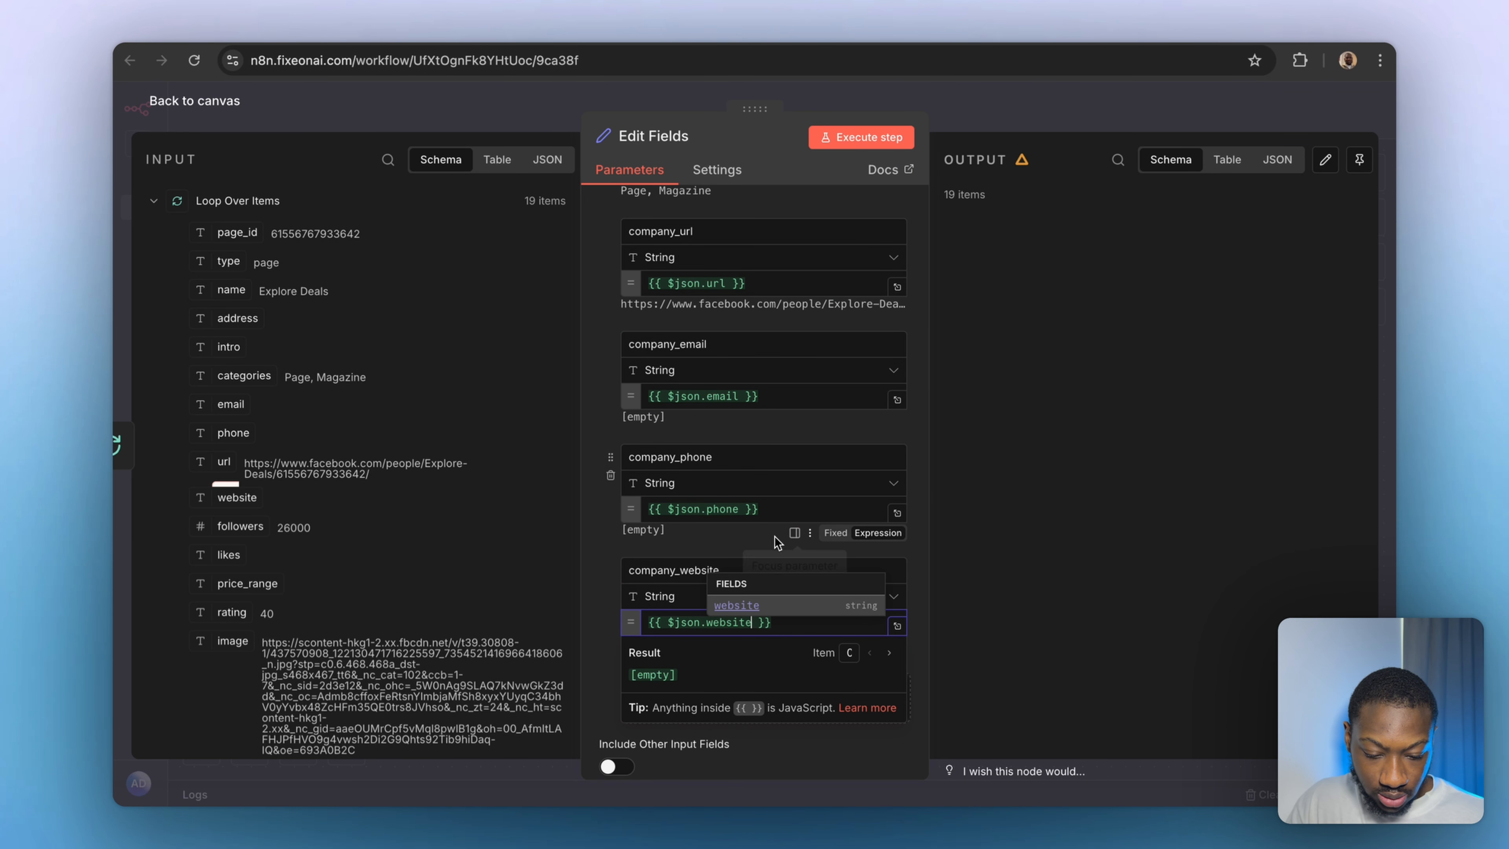
{"action": "left_click", "coordinate": [742, 550]}
Execute the Edit Fields node, then reopen it from the canvas and view its output as JSON.
{"action": "left_click", "coordinate": [863, 141]}
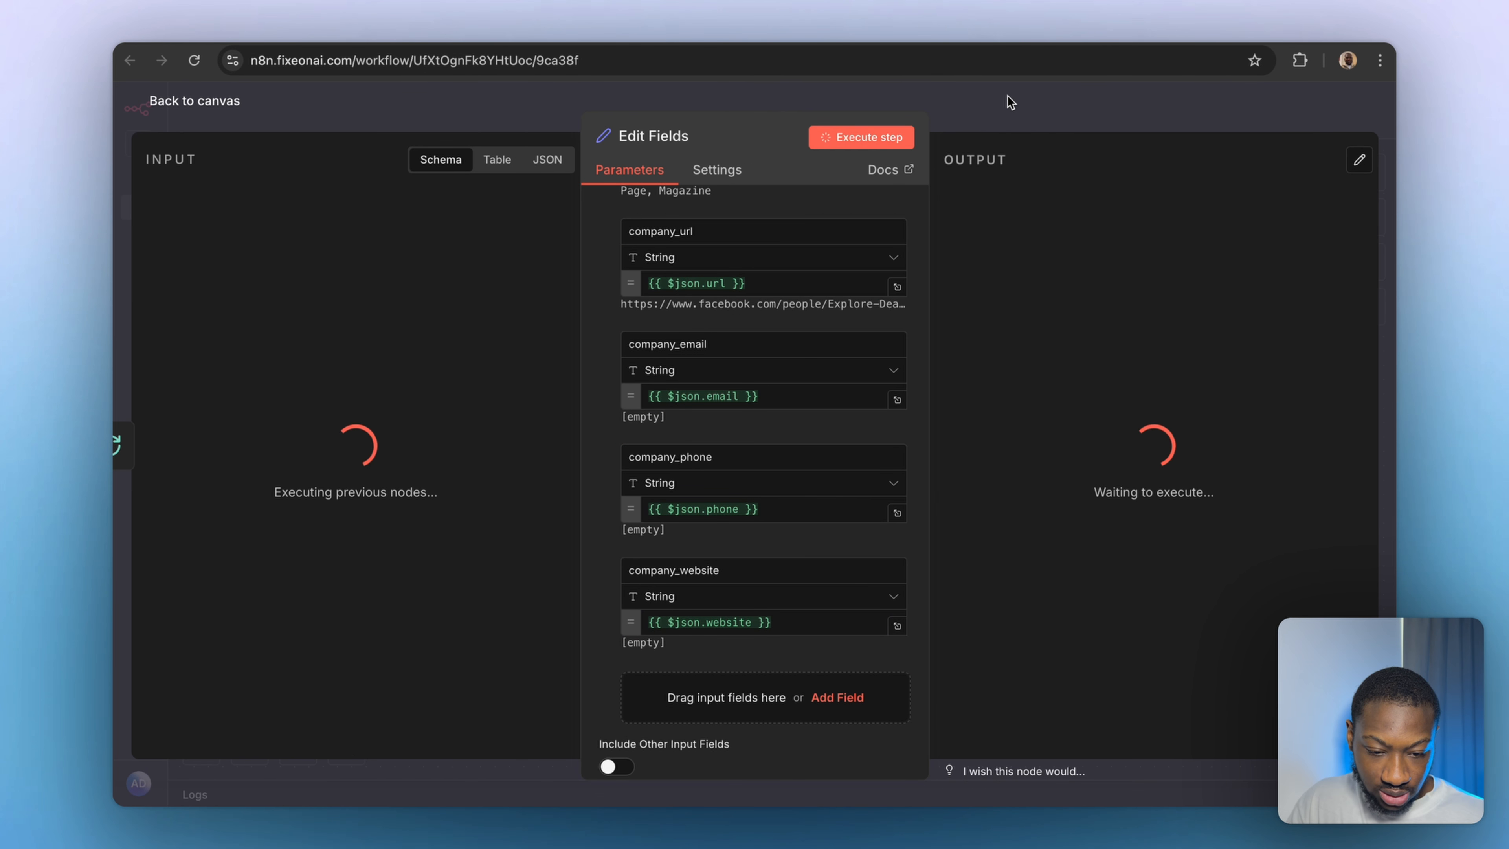
{"action": "left_click", "coordinate": [1004, 103]}
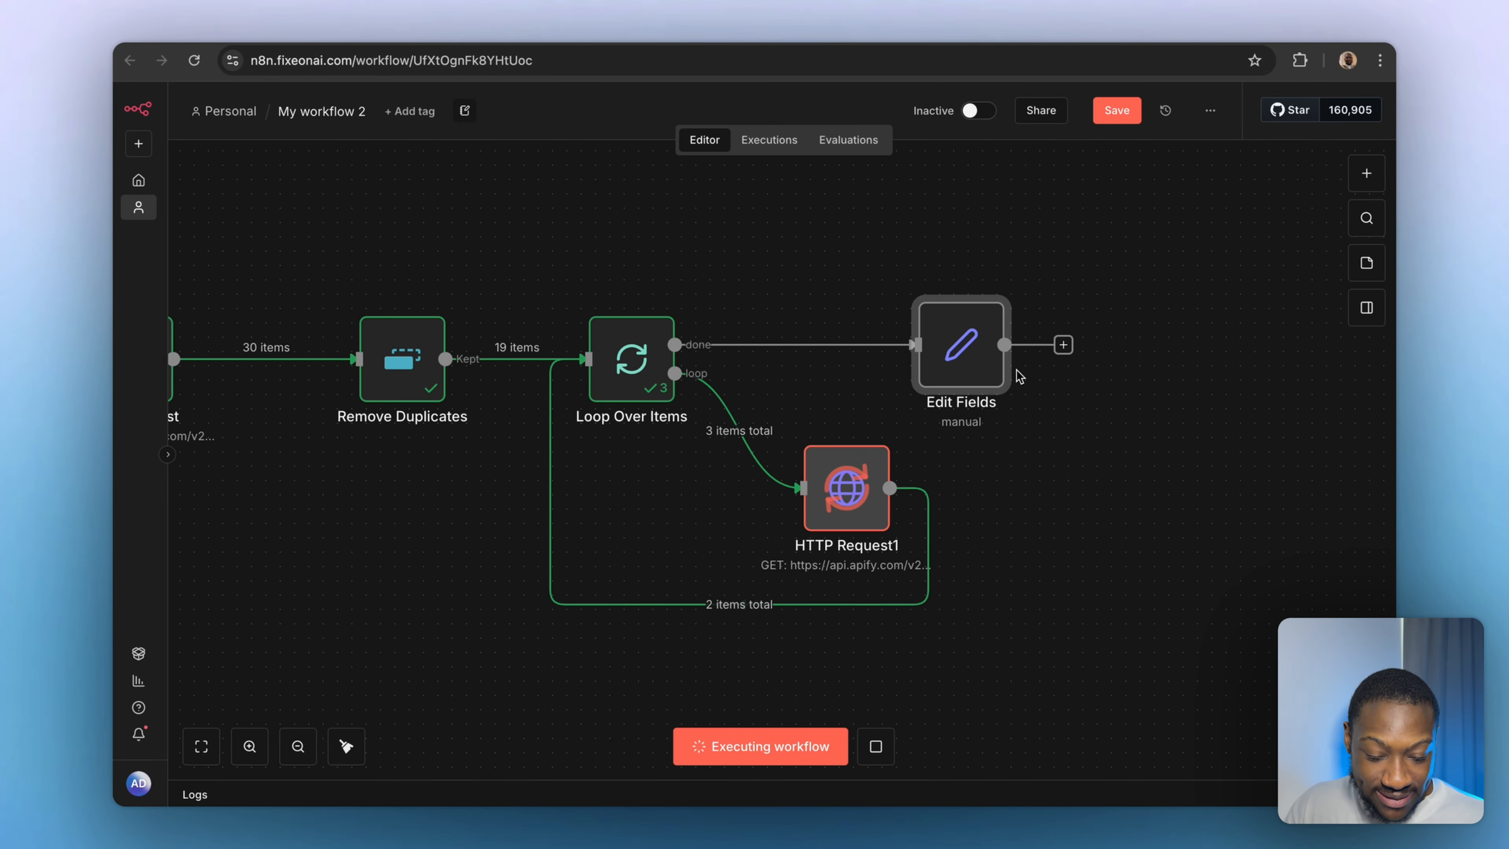
{"action": "double_click", "coordinate": [968, 352]}
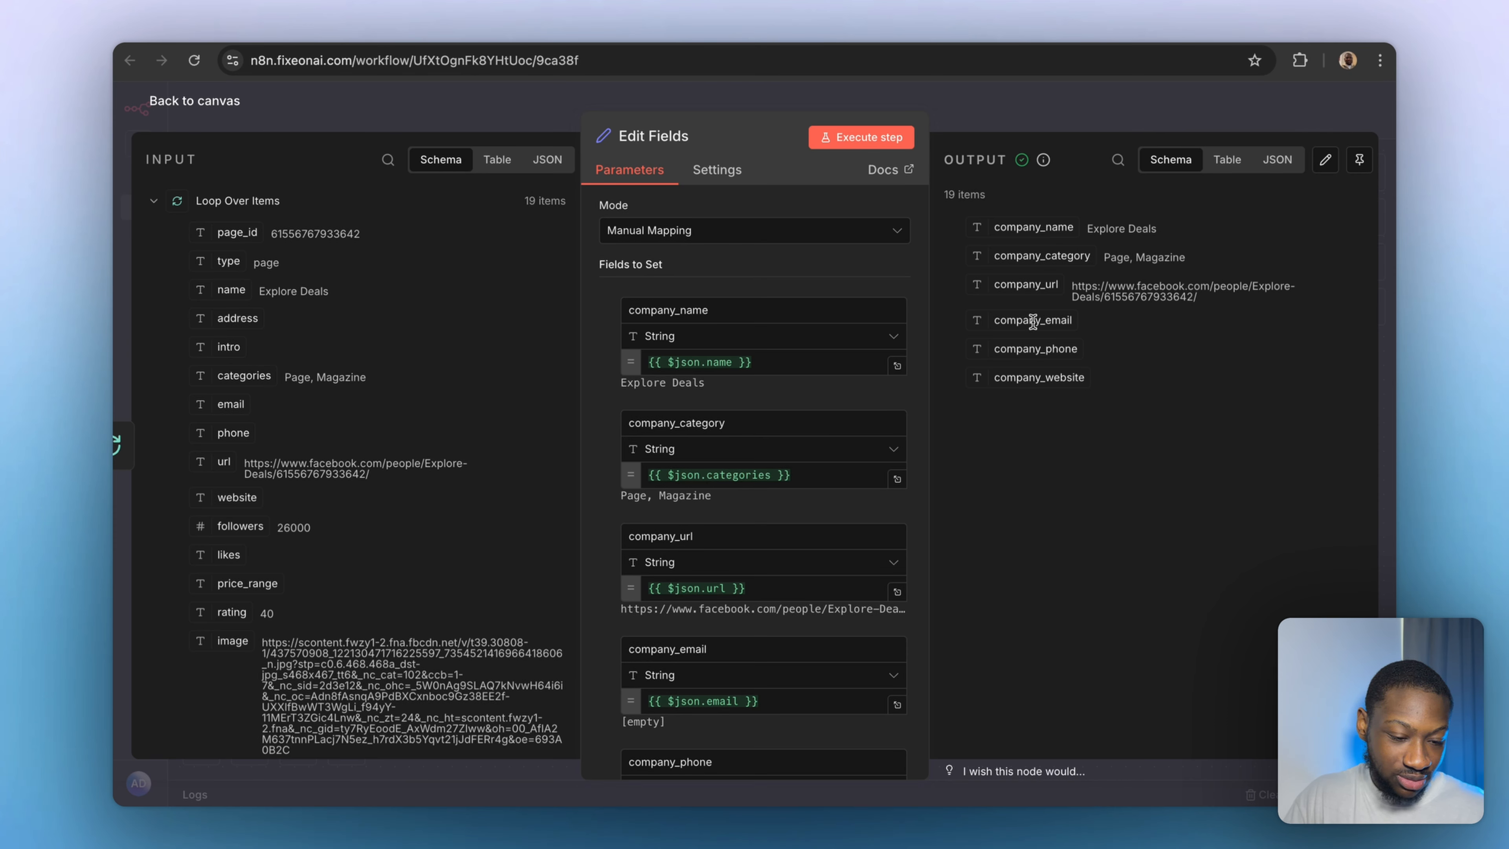
{"action": "left_click", "coordinate": [1277, 159]}
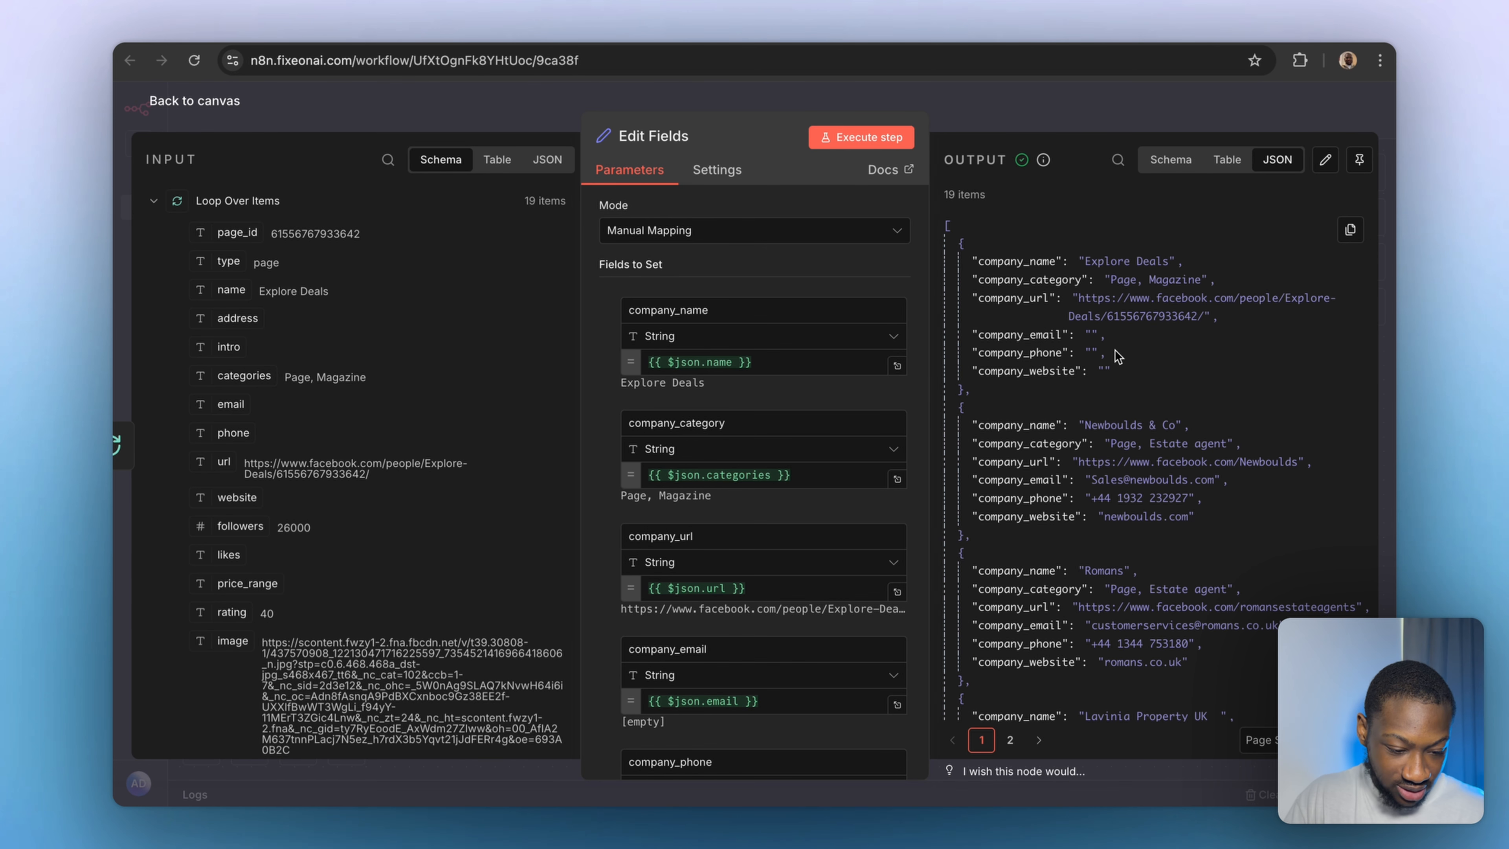
Review the mapped company fields throughout the Edit Fields node's JSON output, and return to the canvas.
{"action": "scroll", "coordinate": [1087, 459], "scroll_direction": "down", "scroll_amount": 5}
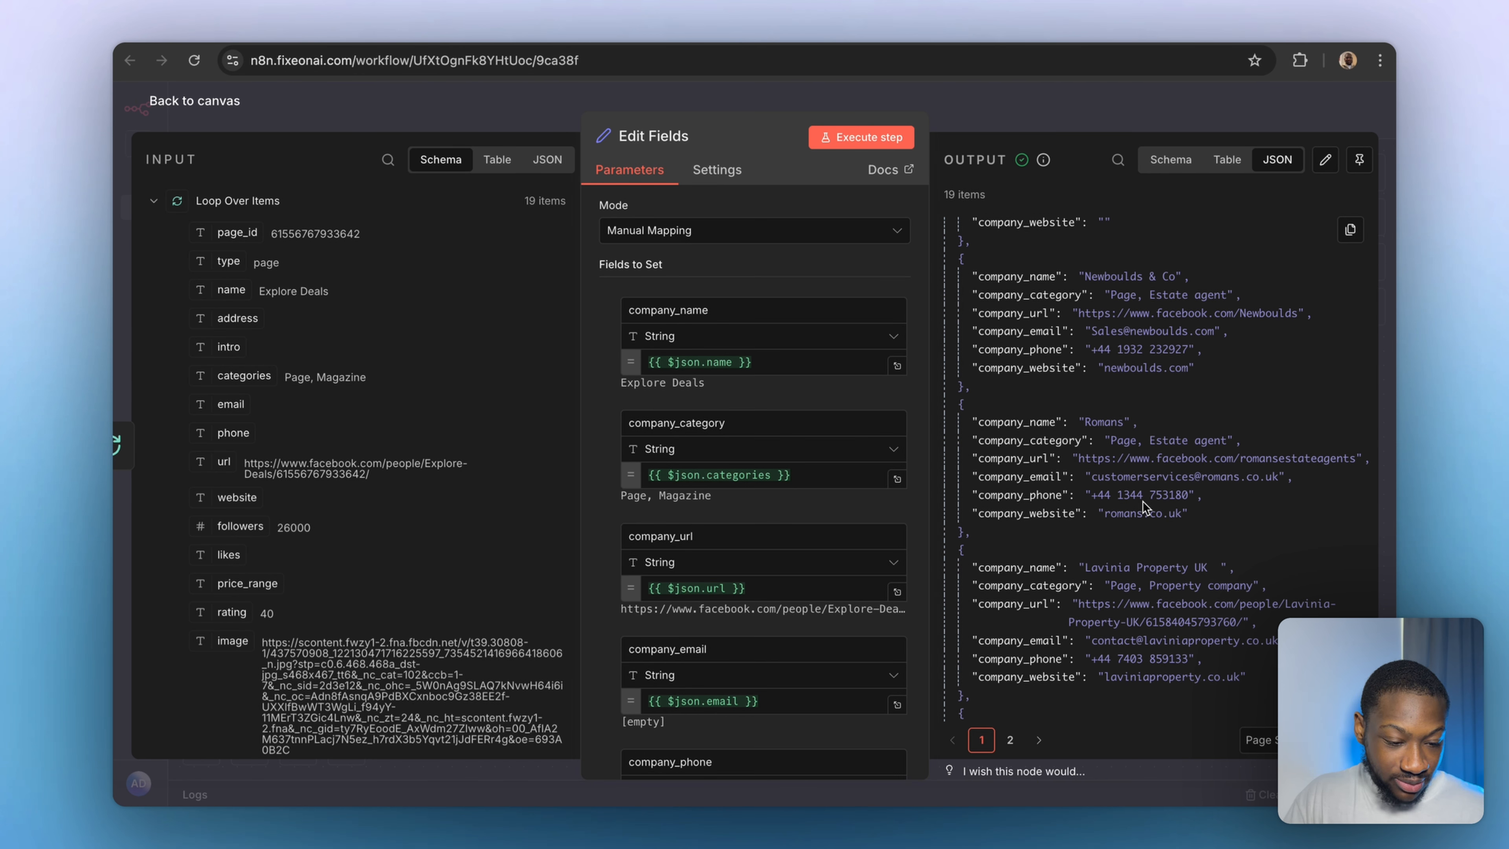
{"action": "scroll", "coordinate": [1142, 547], "scroll_direction": "down", "scroll_amount": 20}
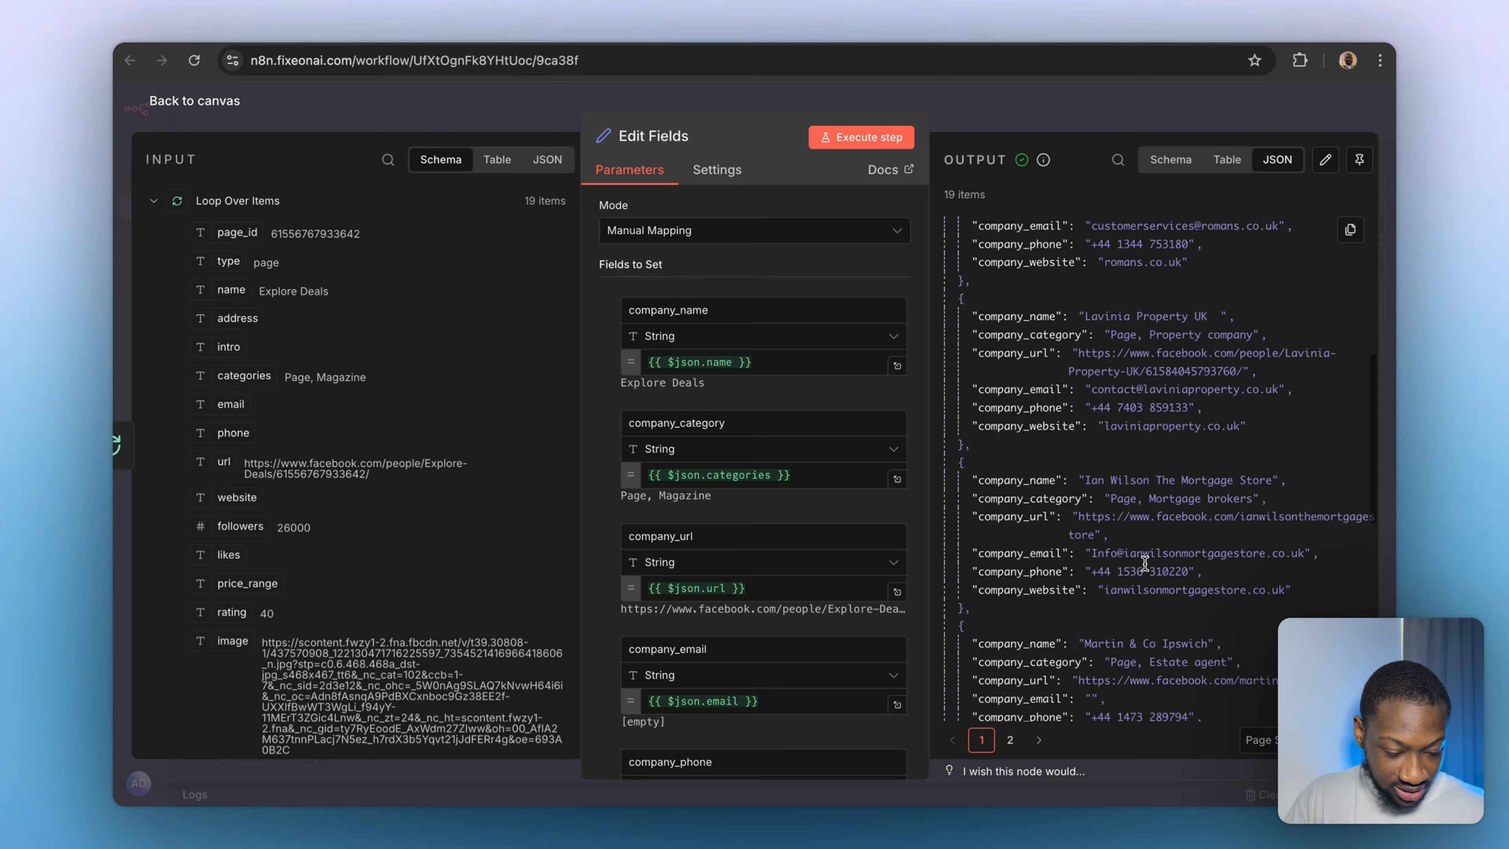
{"action": "scroll", "coordinate": [1144, 568], "scroll_direction": "down", "scroll_amount": 6}
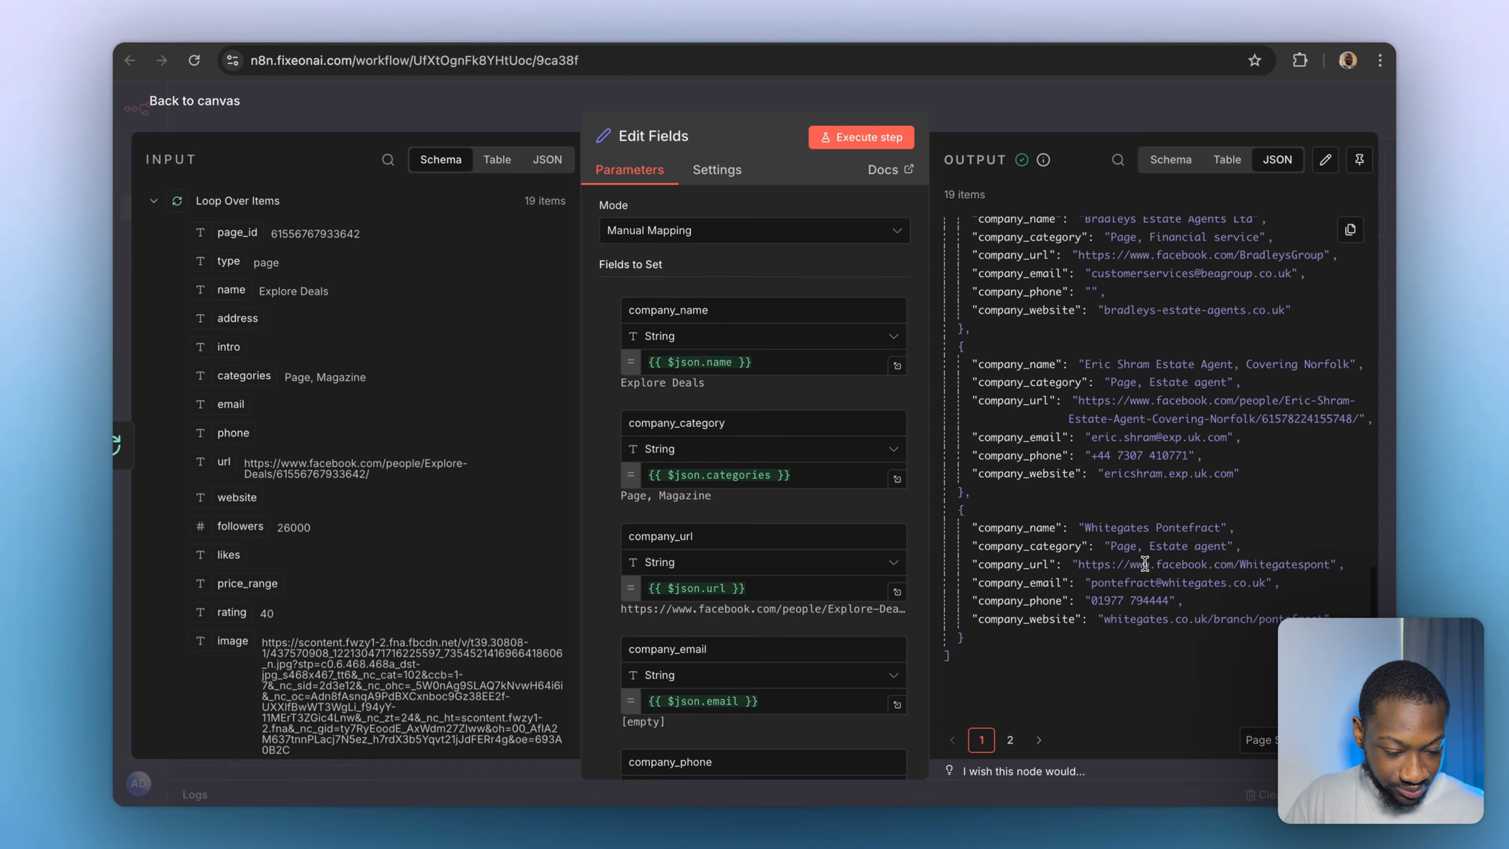
{"action": "scroll", "coordinate": [1144, 563], "scroll_direction": "up", "scroll_amount": 10}
{"action": "scroll", "coordinate": [1145, 562], "scroll_direction": "down", "scroll_amount": 10}
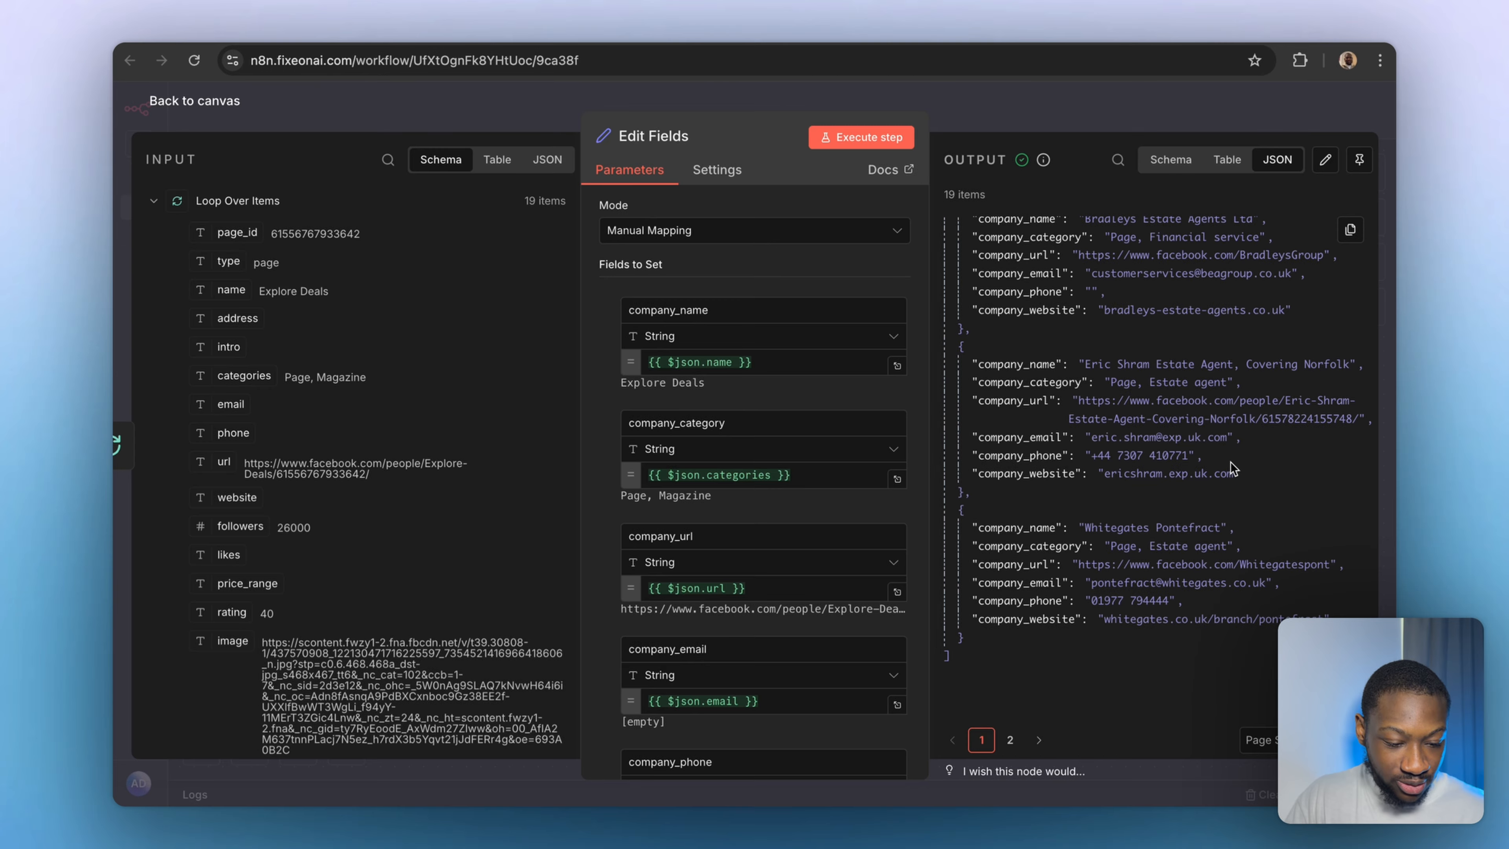
{"action": "left_click", "coordinate": [1110, 113]}
Add a Convert to File node with the Convert to CSV operation after the Edit Fields node.
{"action": "scroll", "coordinate": [1087, 435], "scroll_direction": "right", "scroll_amount": 5}
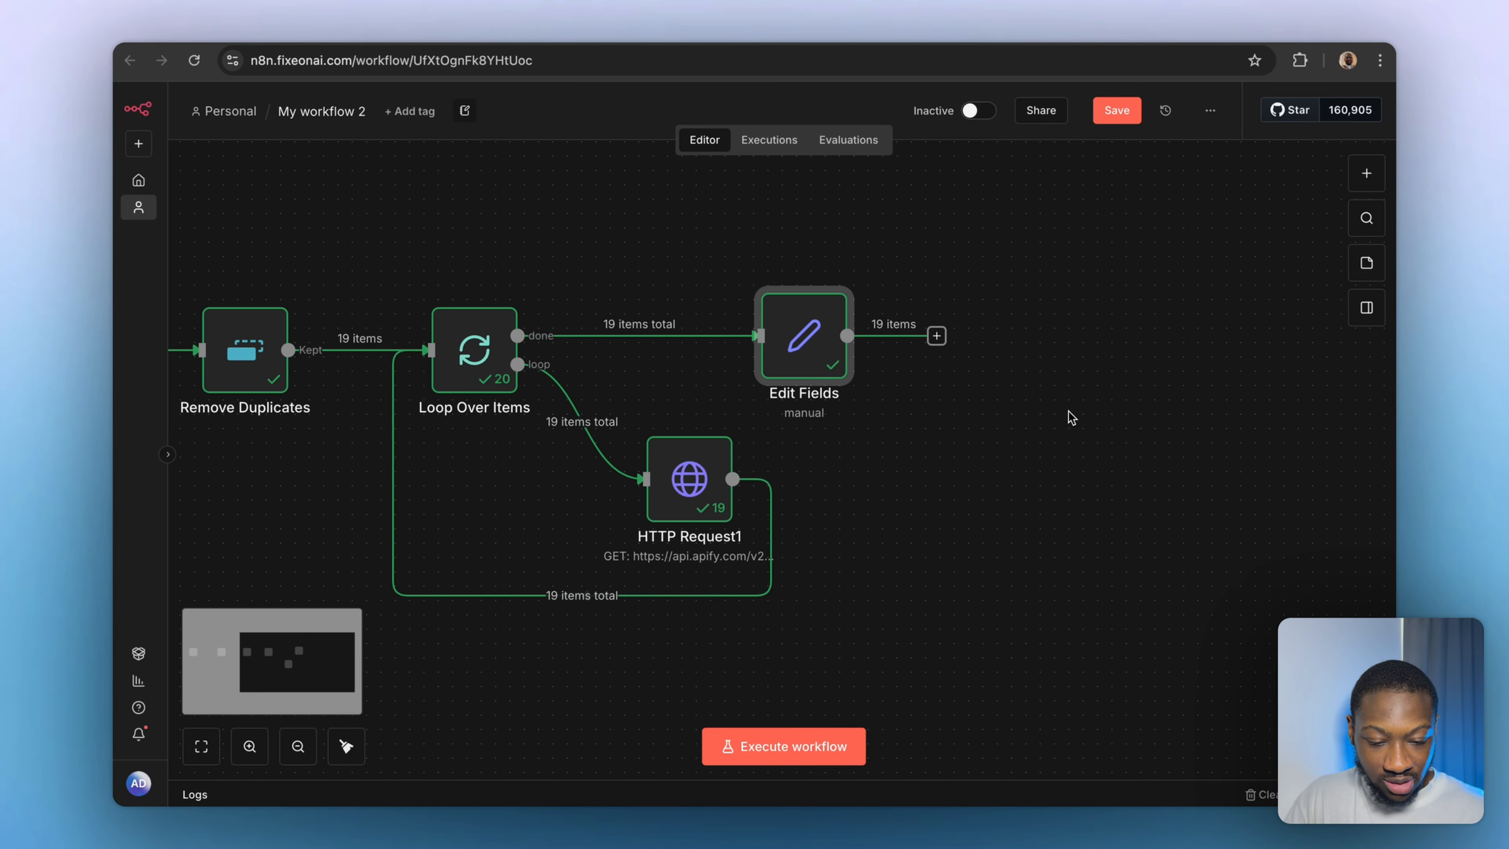
{"action": "left_click", "coordinate": [936, 336]}
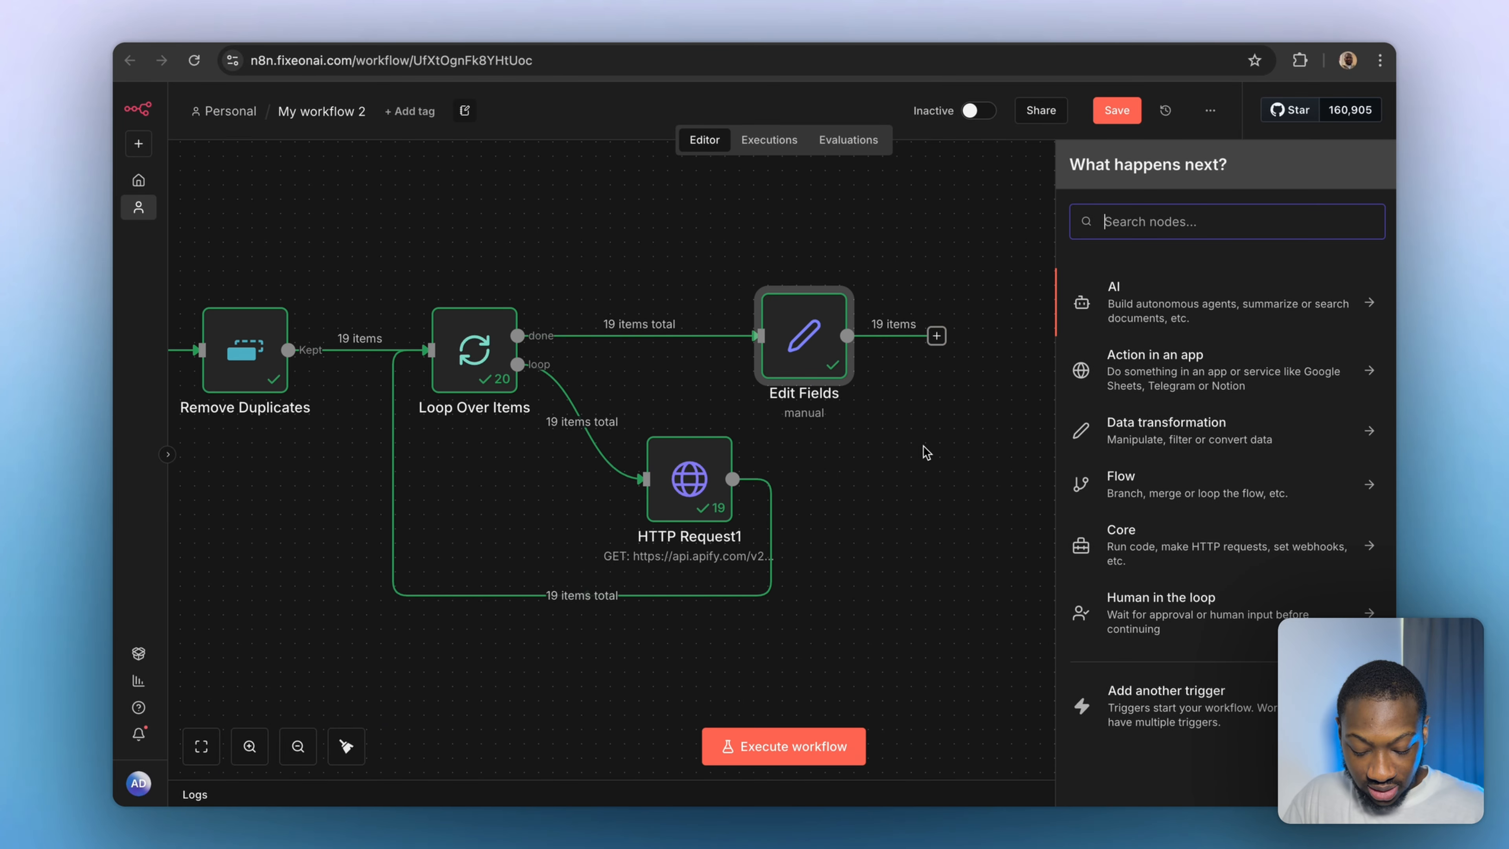
{"action": "type", "text": "conver"}
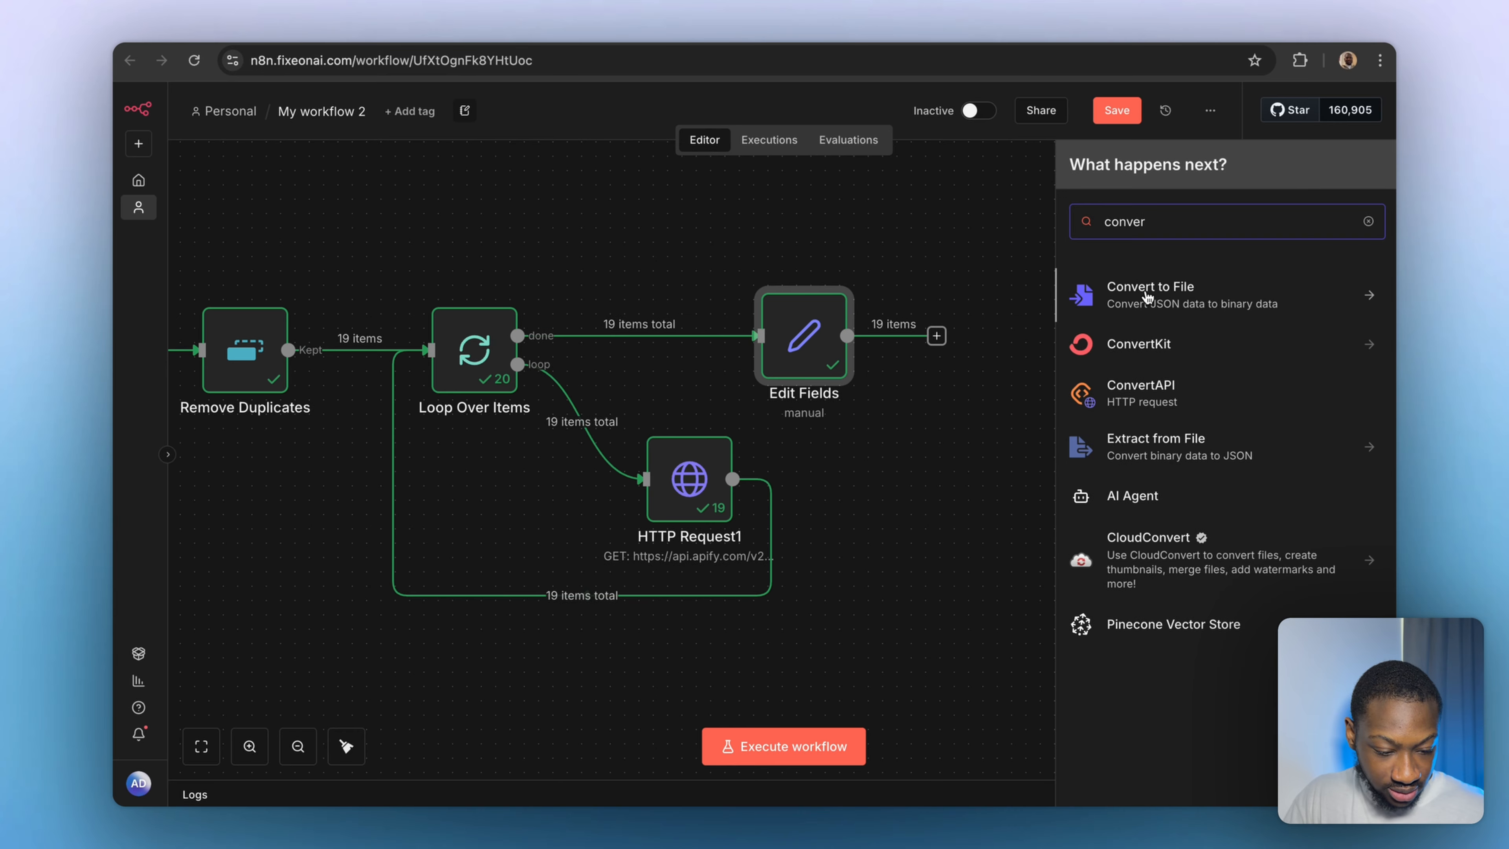
{"action": "left_click", "coordinate": [1147, 297]}
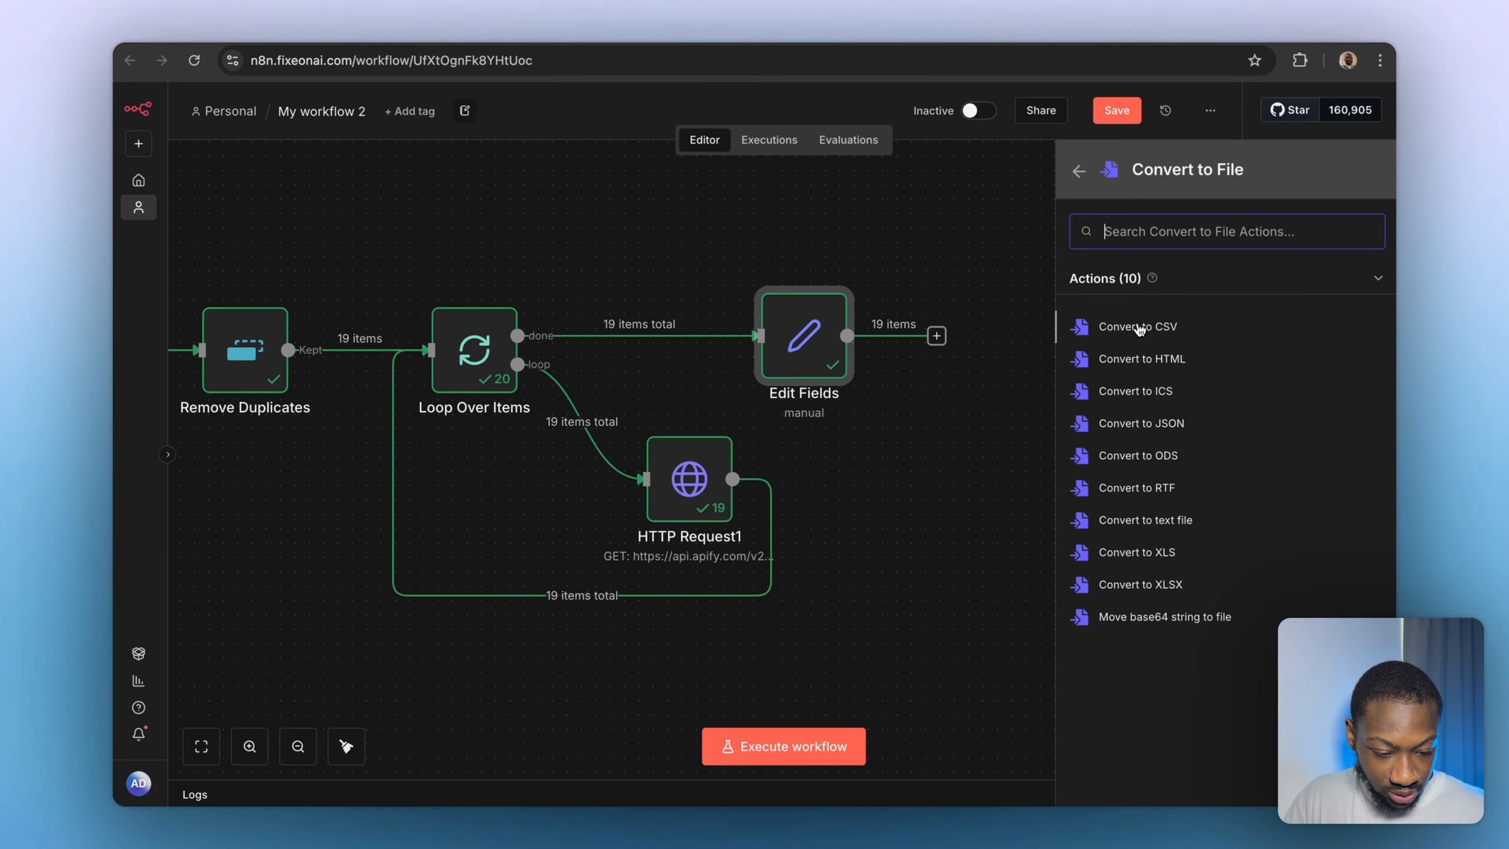
{"action": "left_click", "coordinate": [1138, 327]}
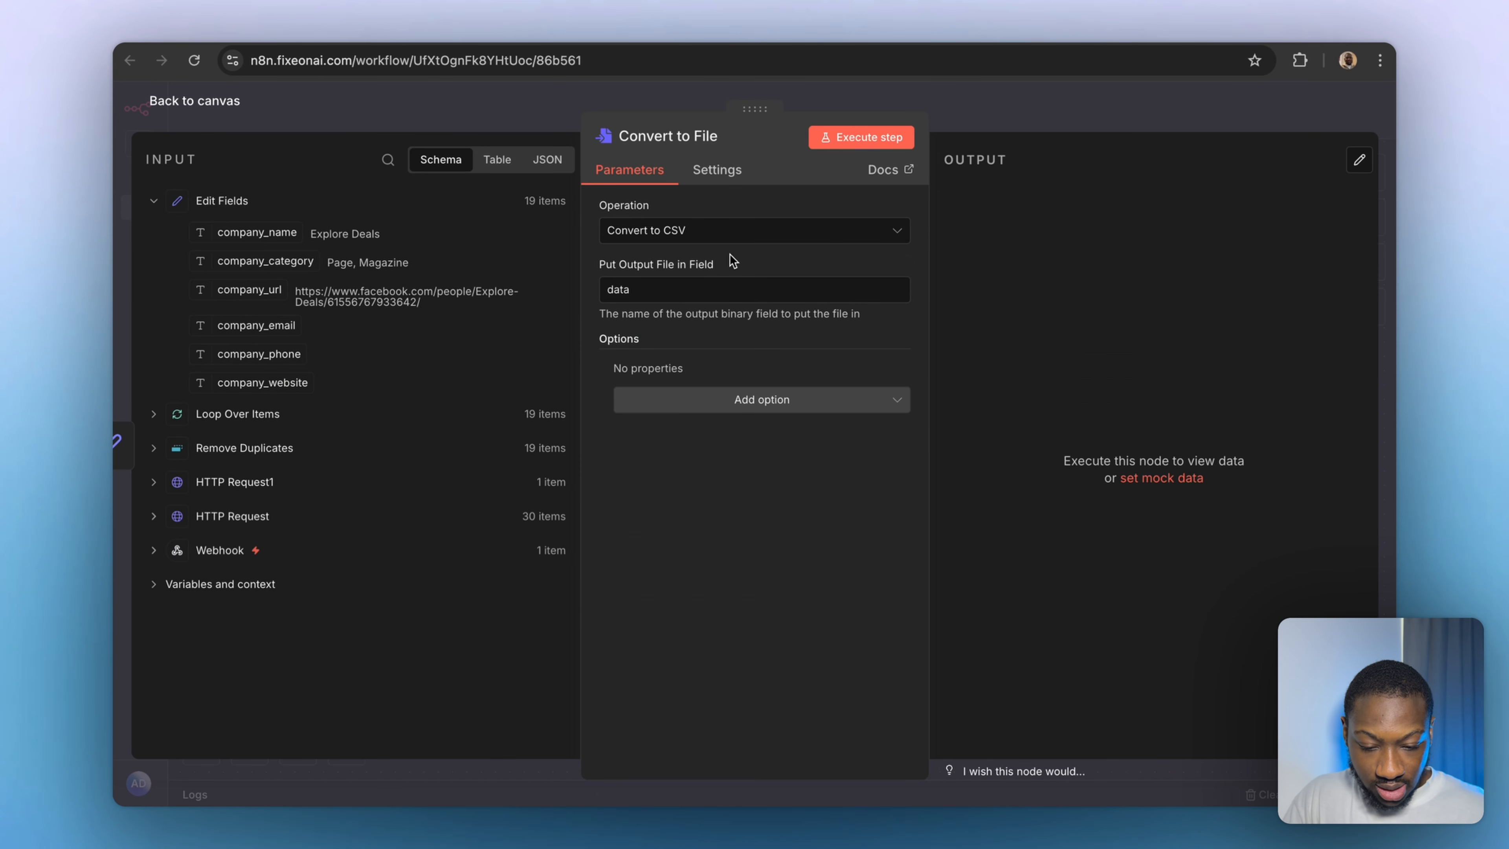
{"action": "left_click", "coordinate": [1072, 126]}
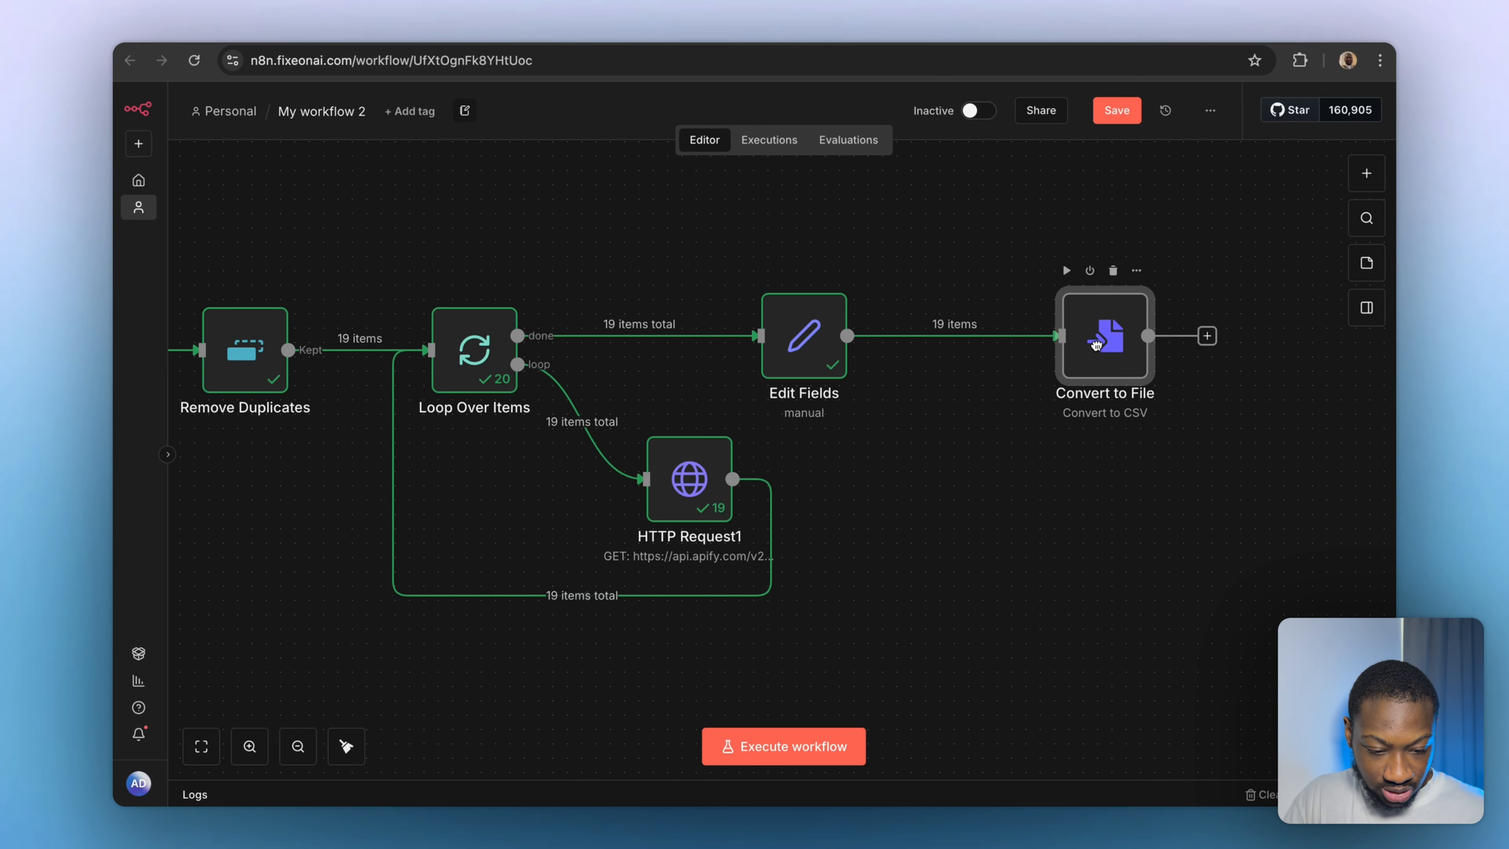
Execute the Convert to File node and check the generated CSV file in its output.
{"action": "left_click", "coordinate": [1066, 271]}
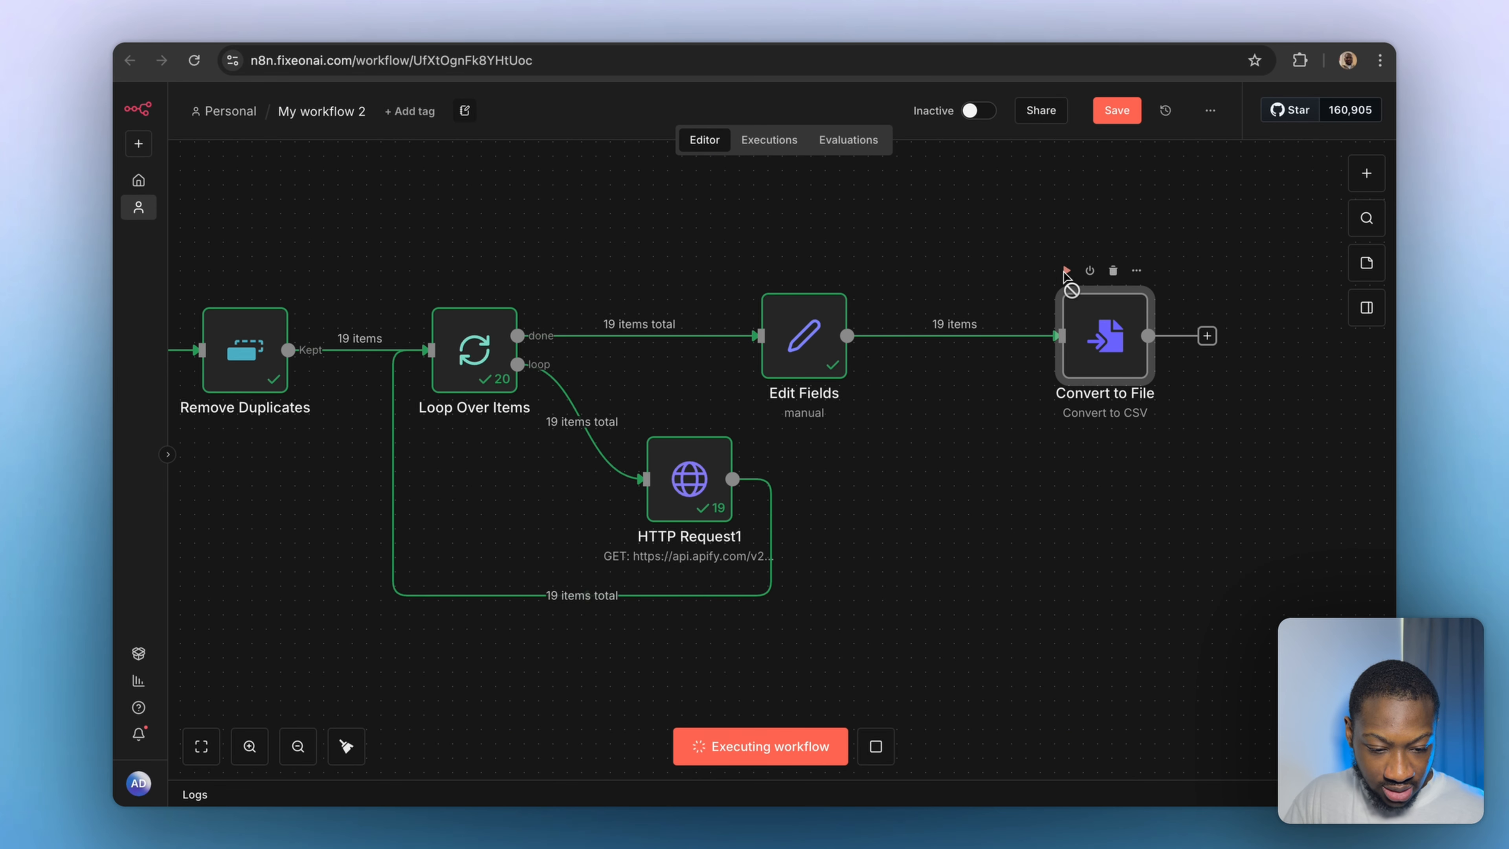
{"action": "double_click", "coordinate": [1087, 353]}
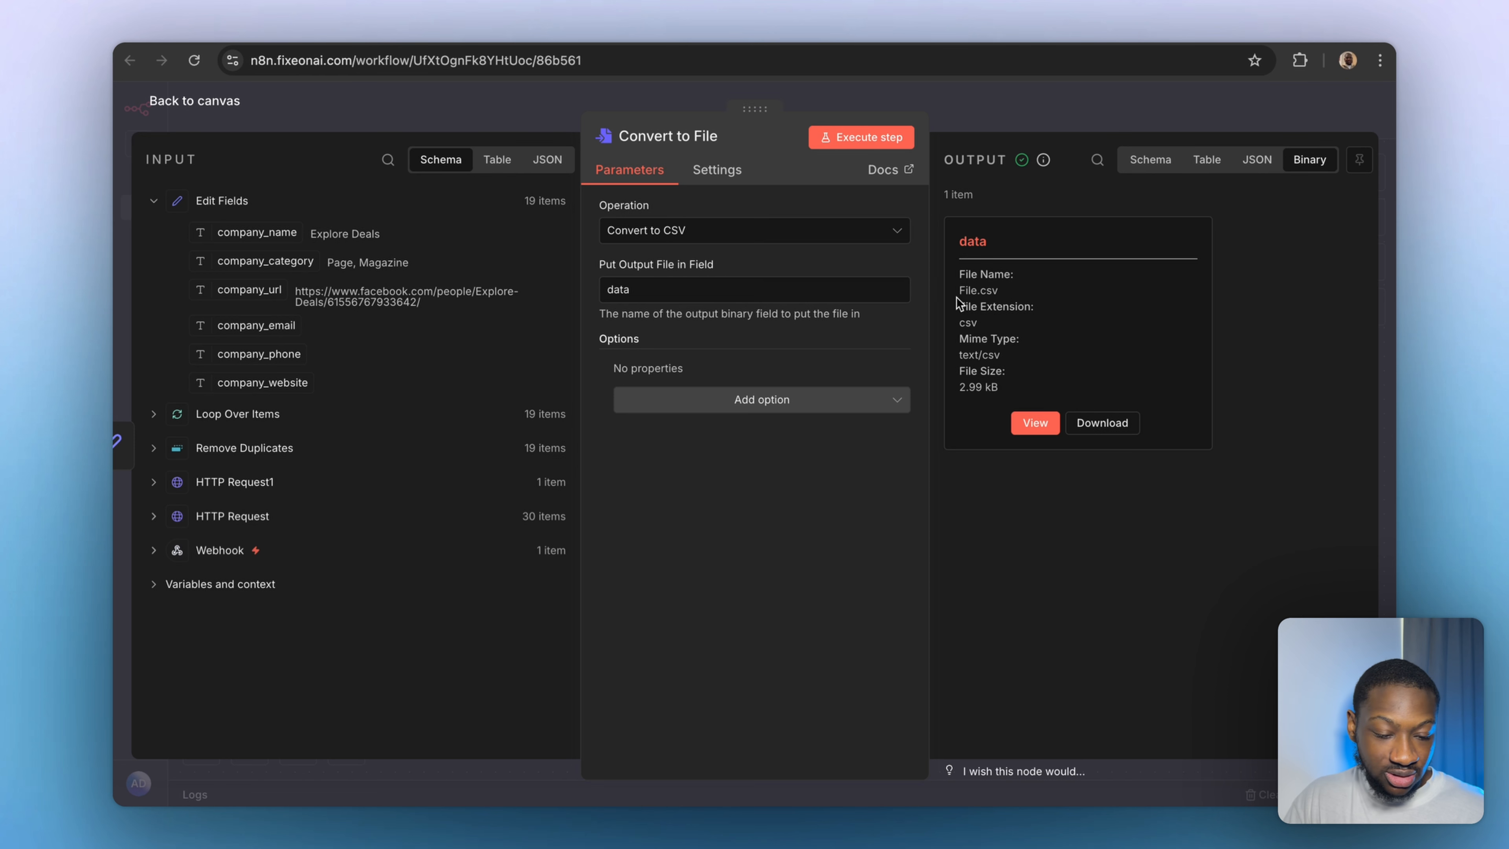
{"action": "key", "text": "Escape"}
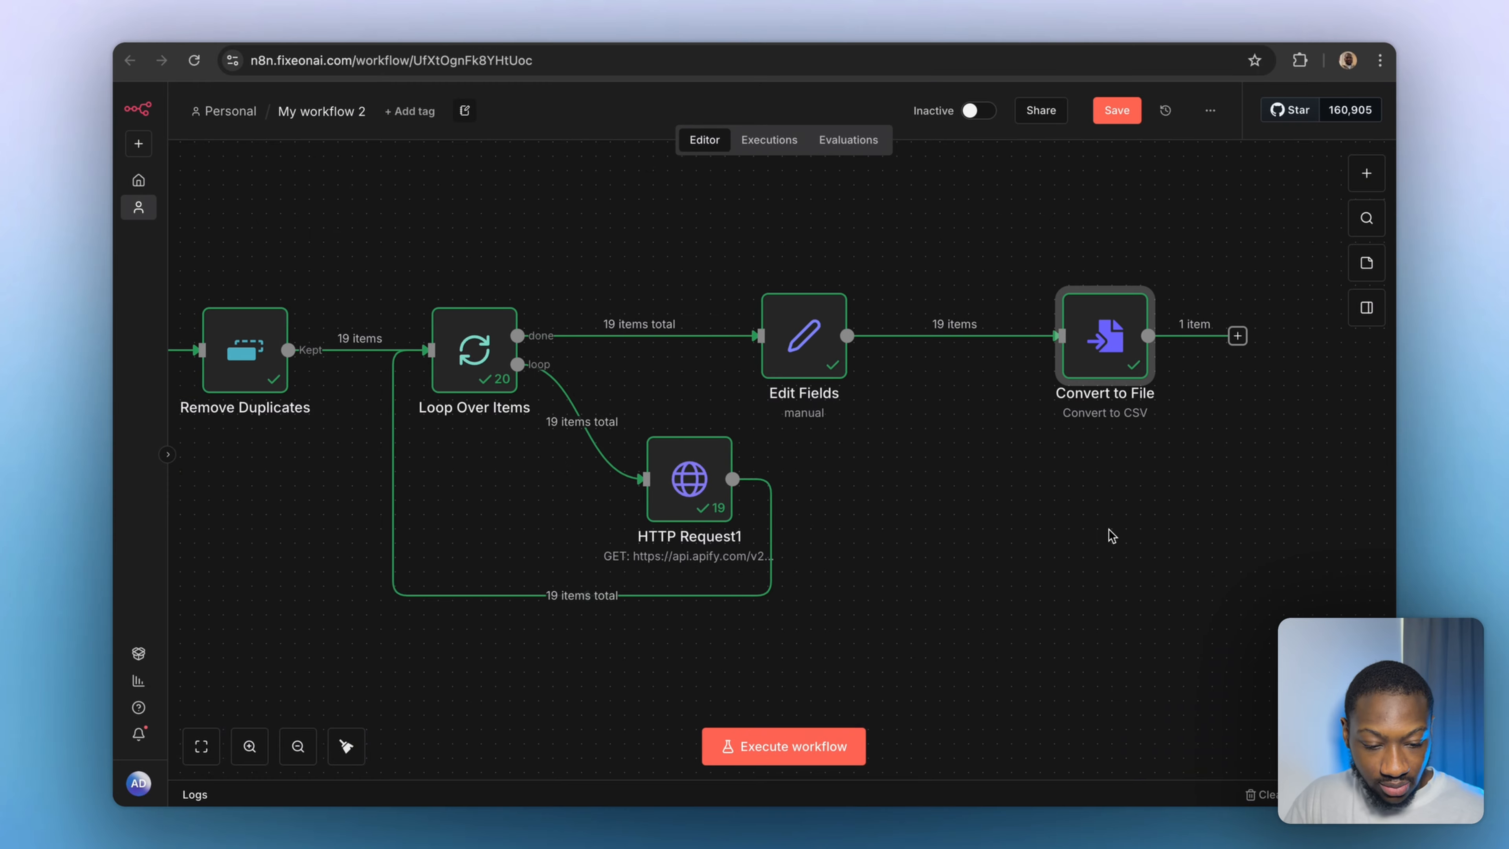
Add a Respond to Webhook node after Convert to File, responding with Binary File, and save the workflow.
{"action": "scroll", "coordinate": [1111, 535], "scroll_direction": "right", "scroll_amount": 5}
{"action": "left_click", "coordinate": [969, 334]}
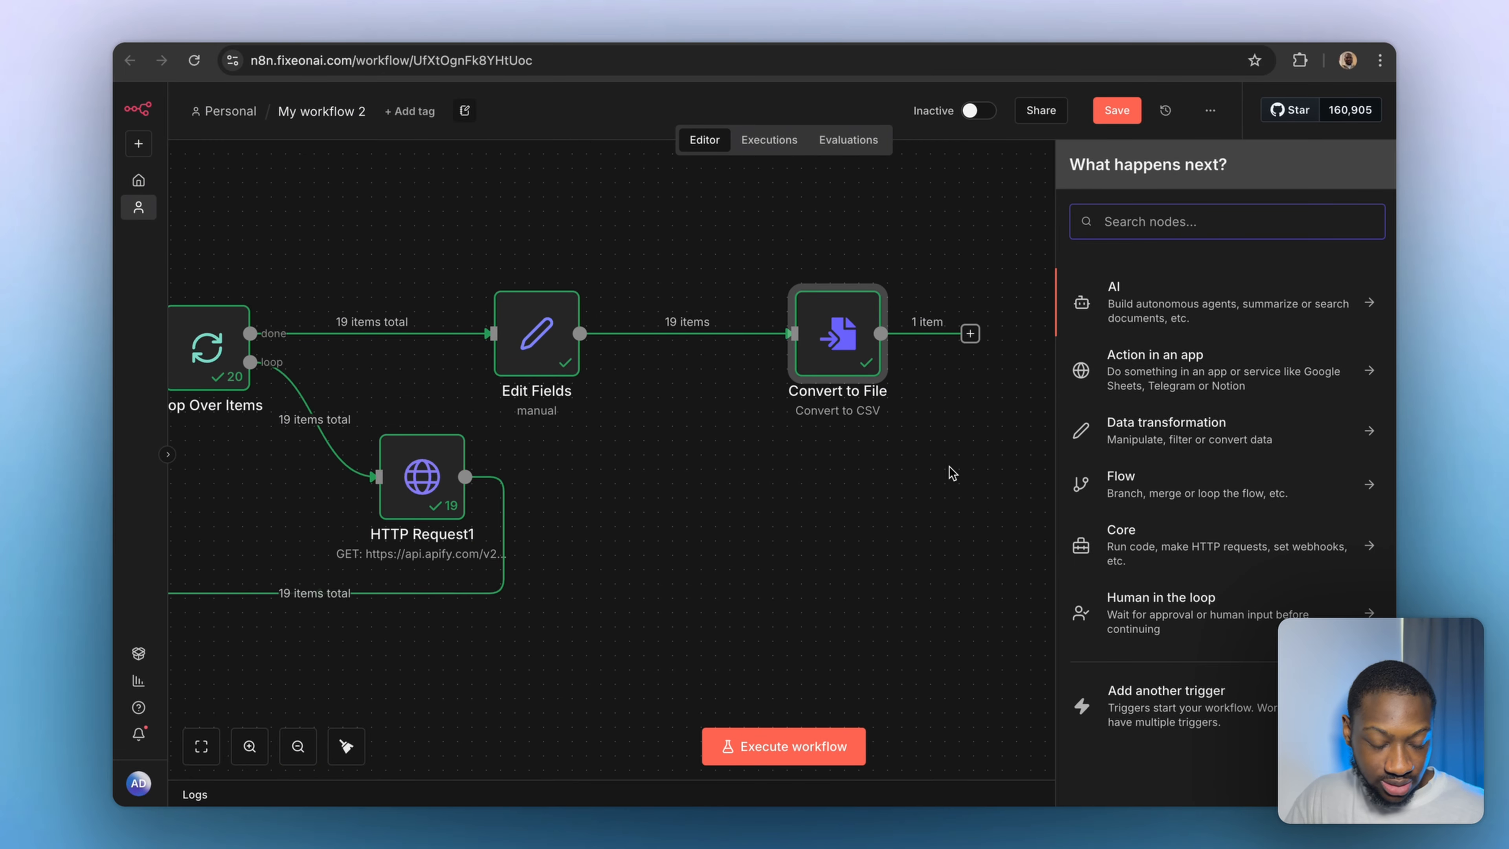
{"action": "type", "text": "respon"}
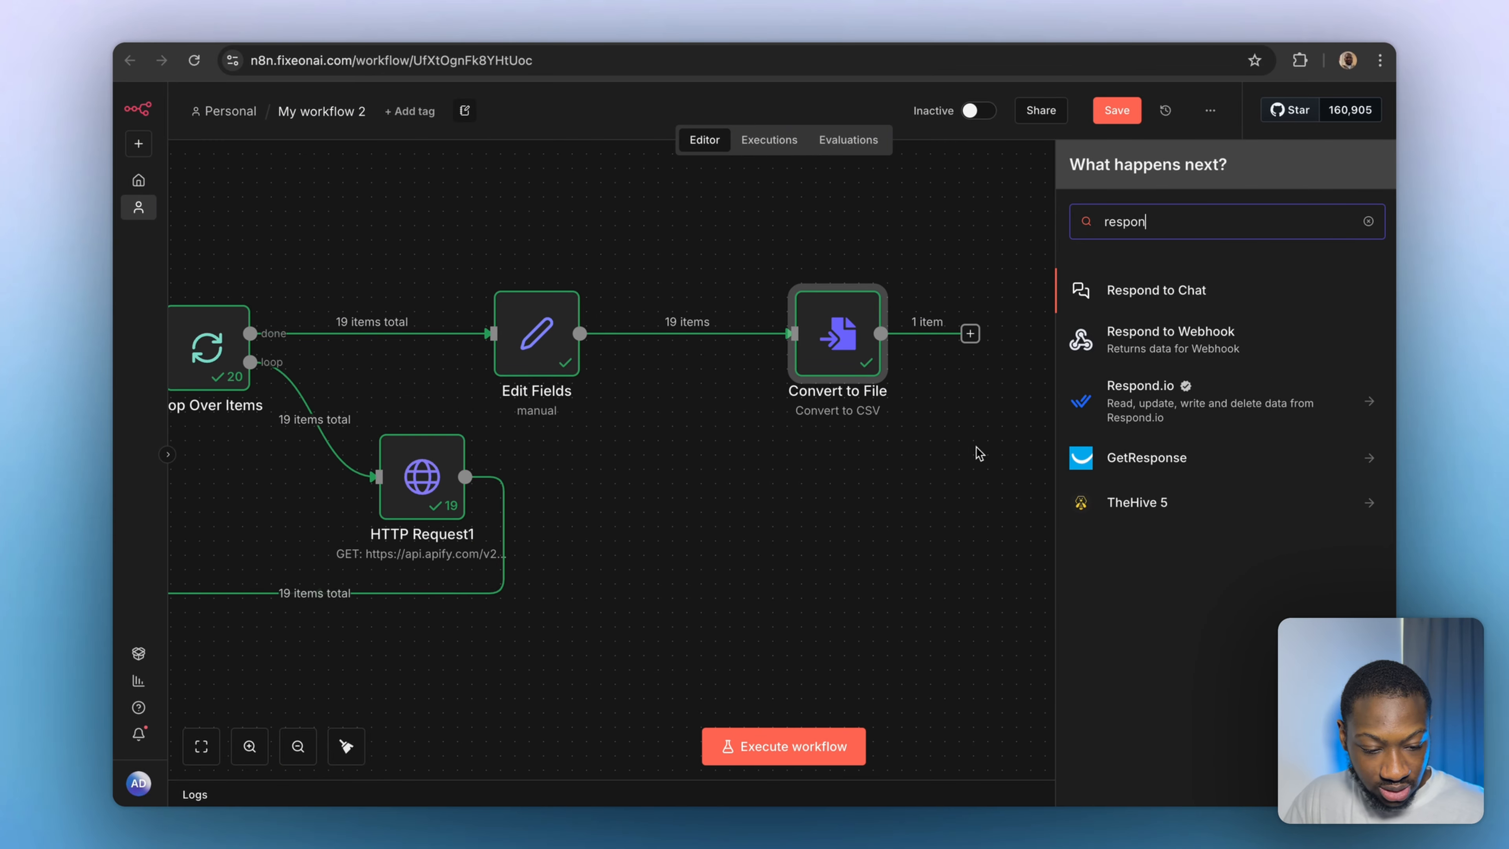
{"action": "left_click", "coordinate": [1095, 345]}
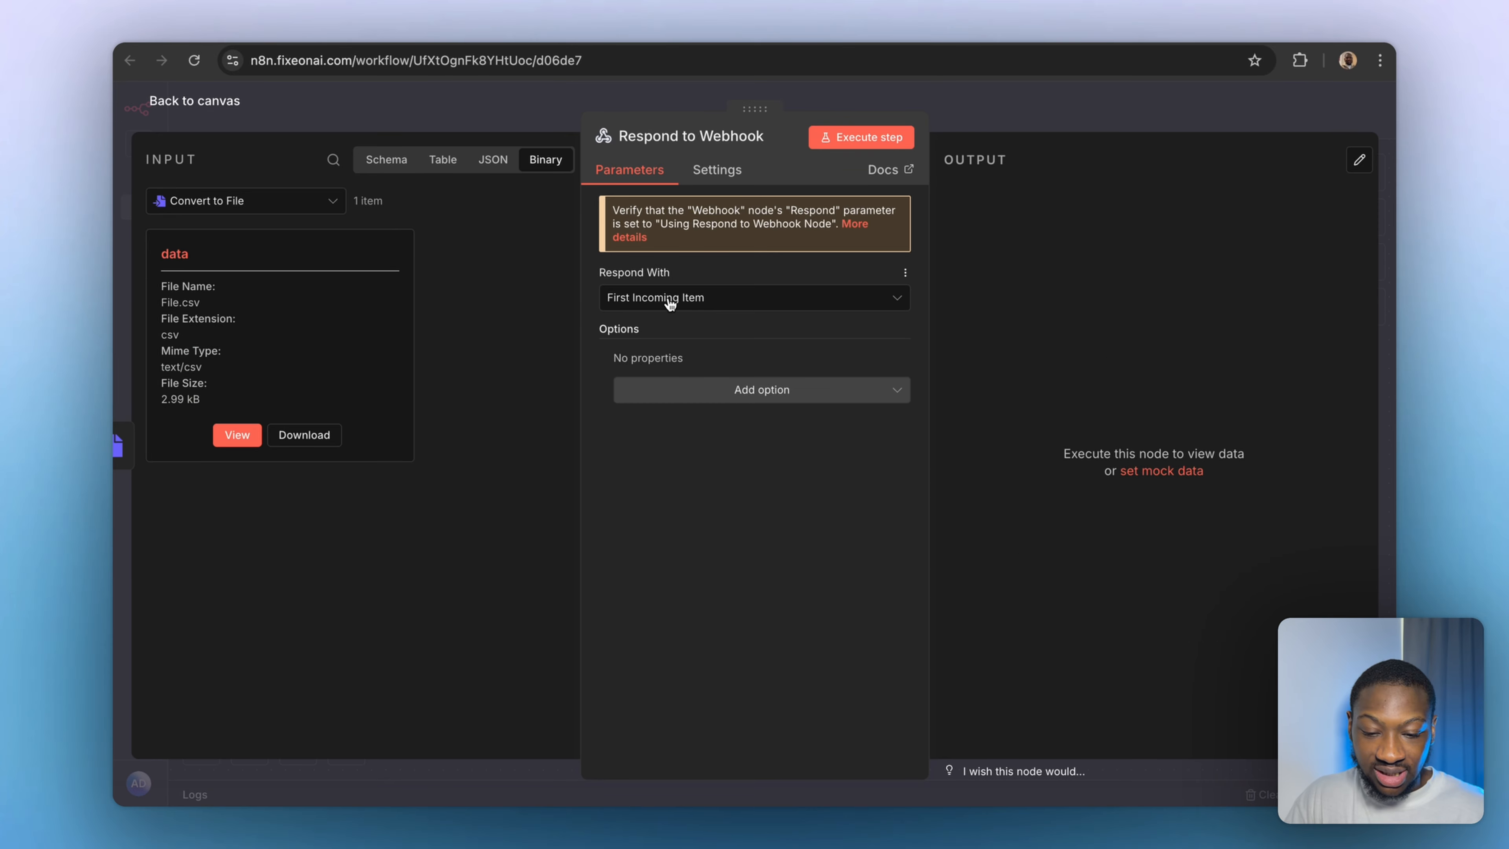
{"action": "left_click", "coordinate": [668, 302]}
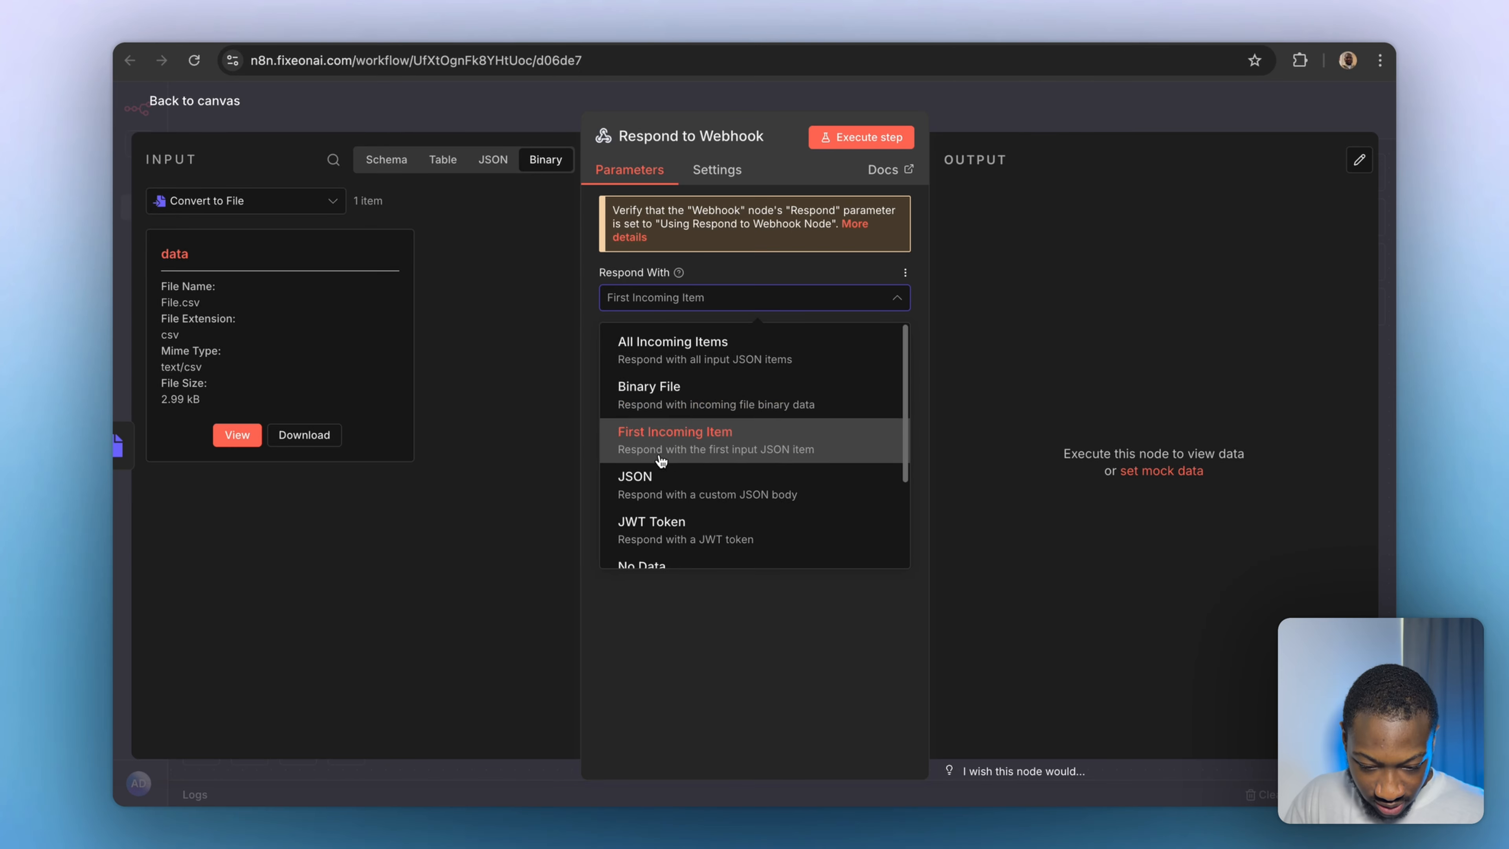
{"action": "left_click", "coordinate": [662, 396]}
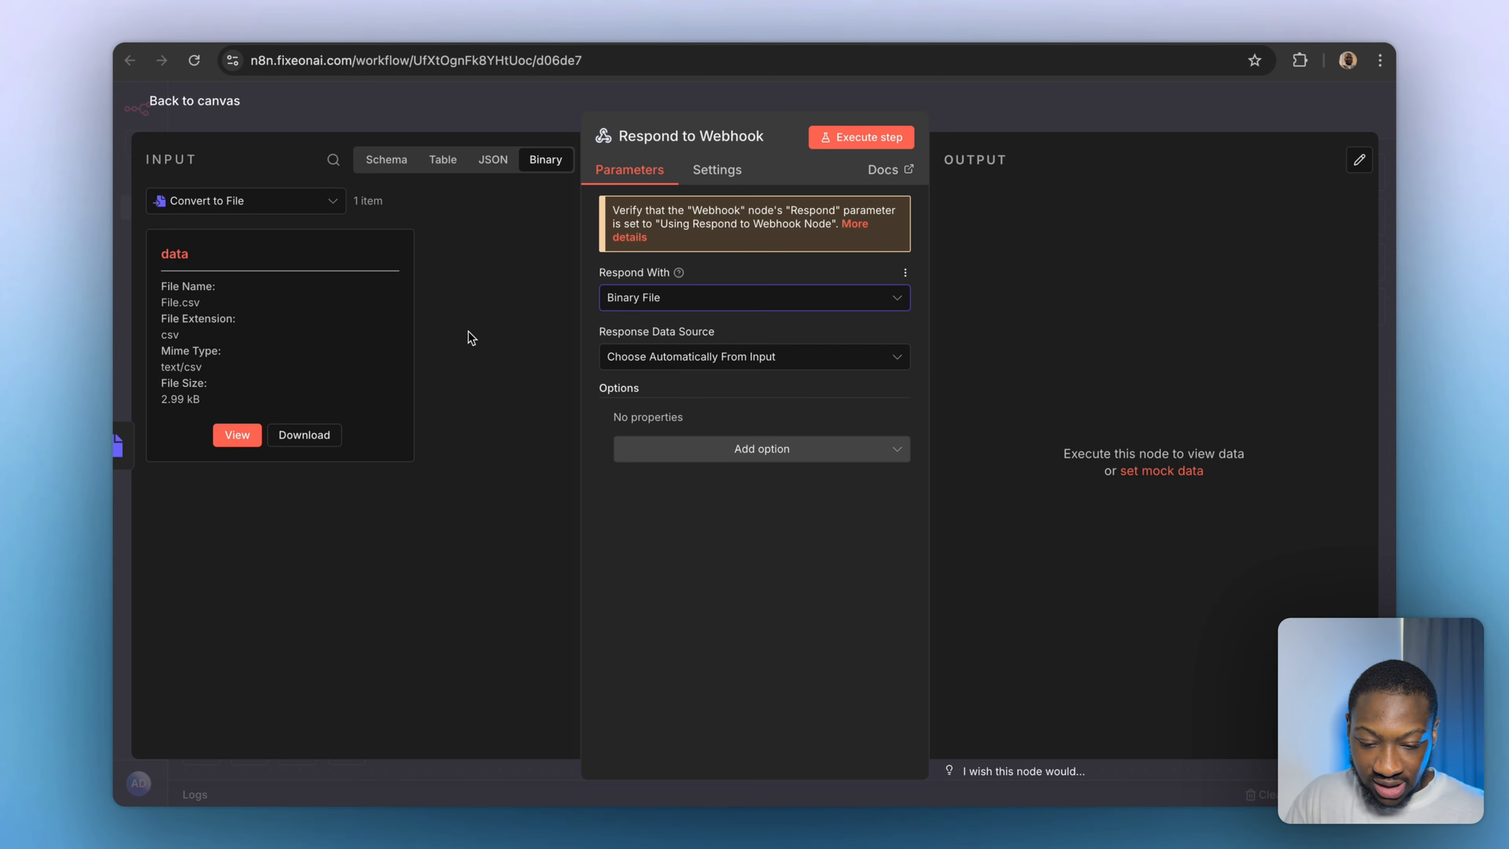
{"action": "left_click", "coordinate": [1031, 122]}
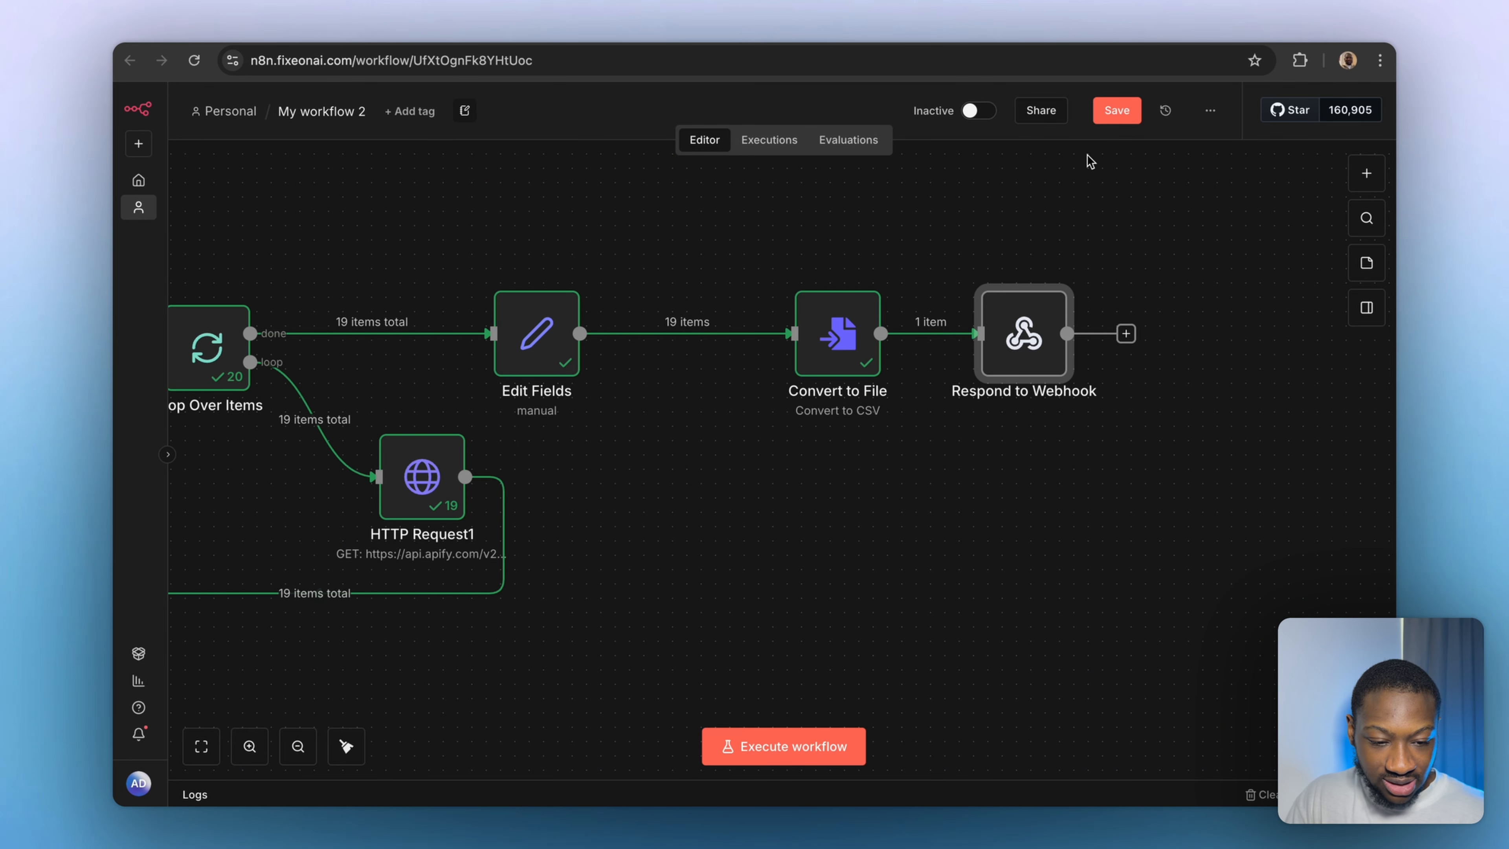
{"action": "left_click", "coordinate": [1112, 110]}
Rename the workflow as Facebook Ads Scraper 2.
{"action": "left_click", "coordinate": [334, 121]}
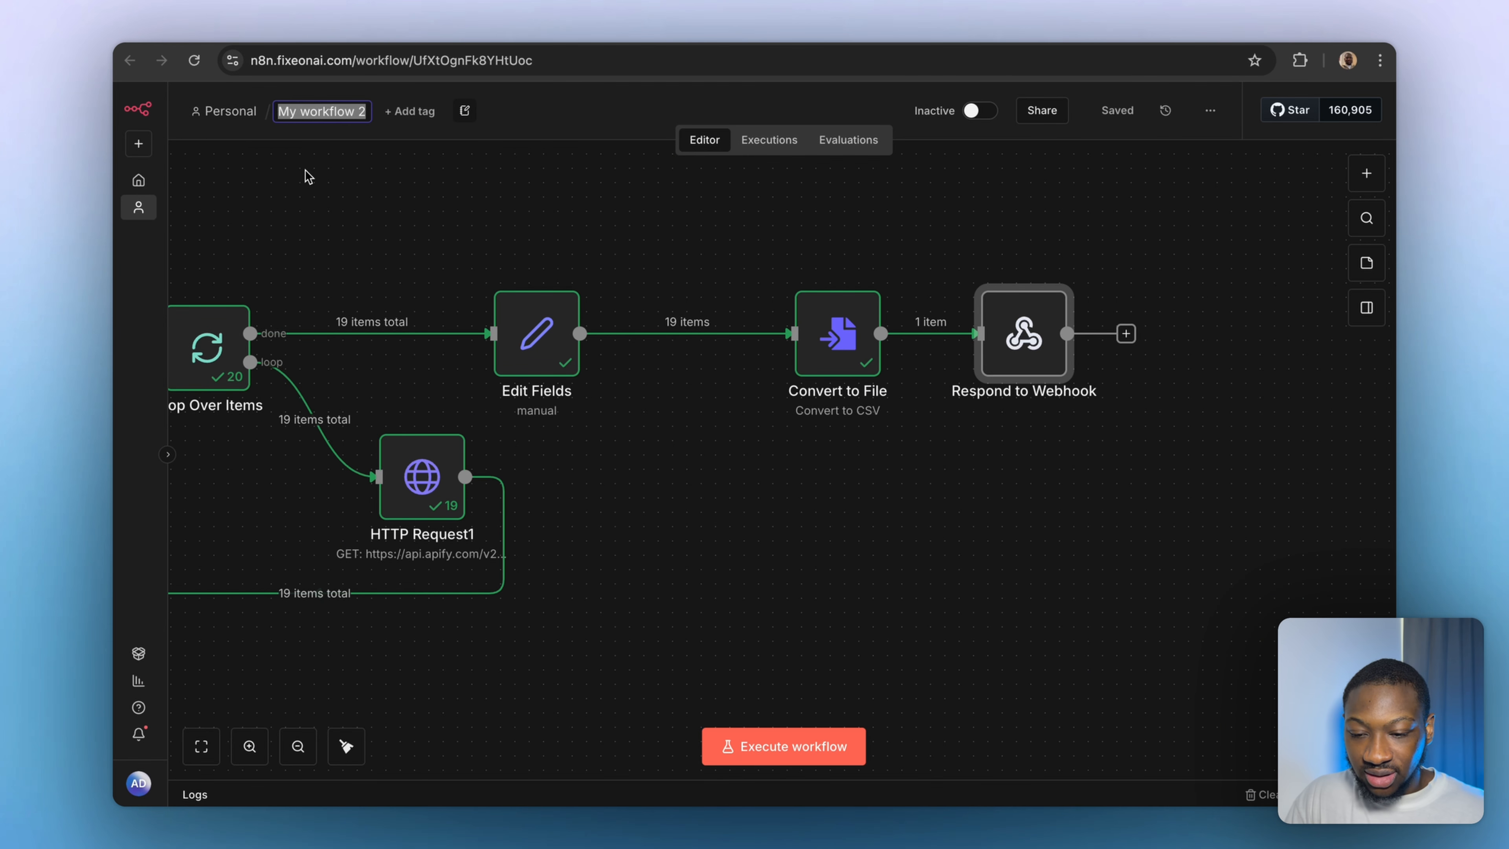
{"action": "key", "text": "BackSpace"}
{"action": "type", "text": "Fa"}
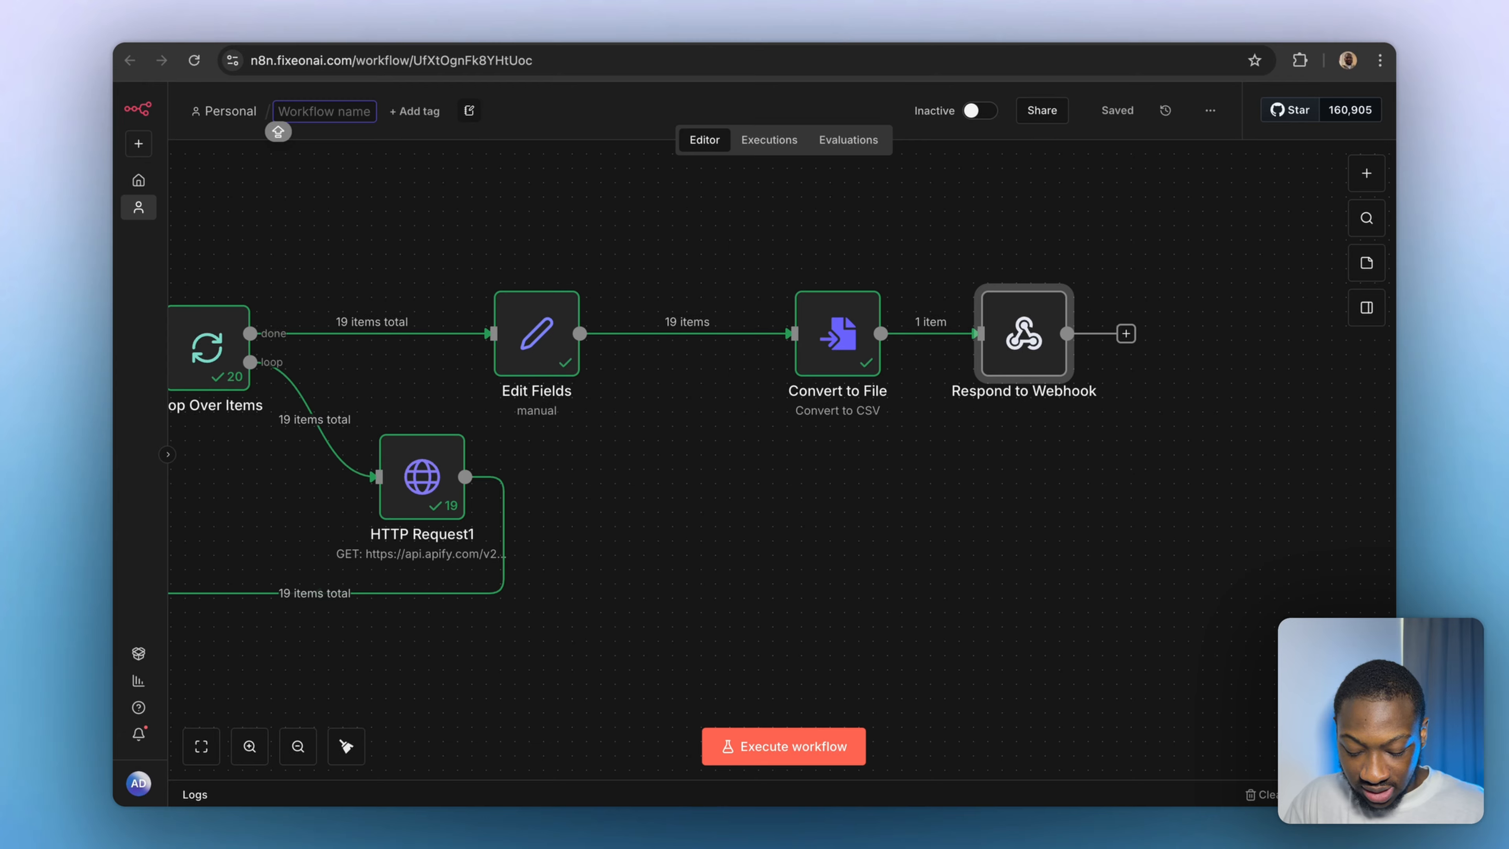
{"action": "type", "text": "cebook "}
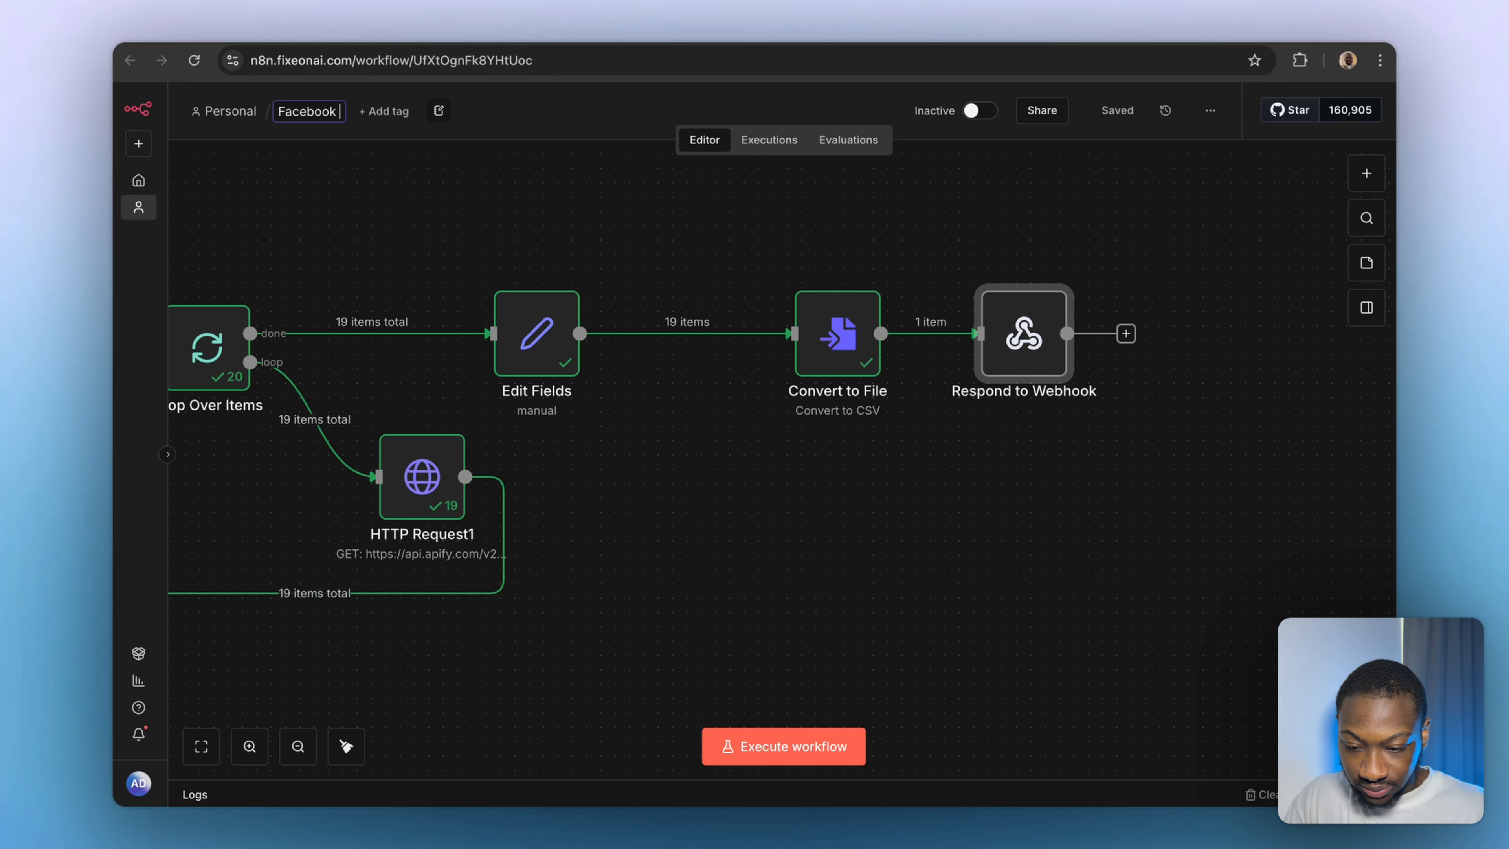
{"action": "type", "text": "Ads Scraper 2"}
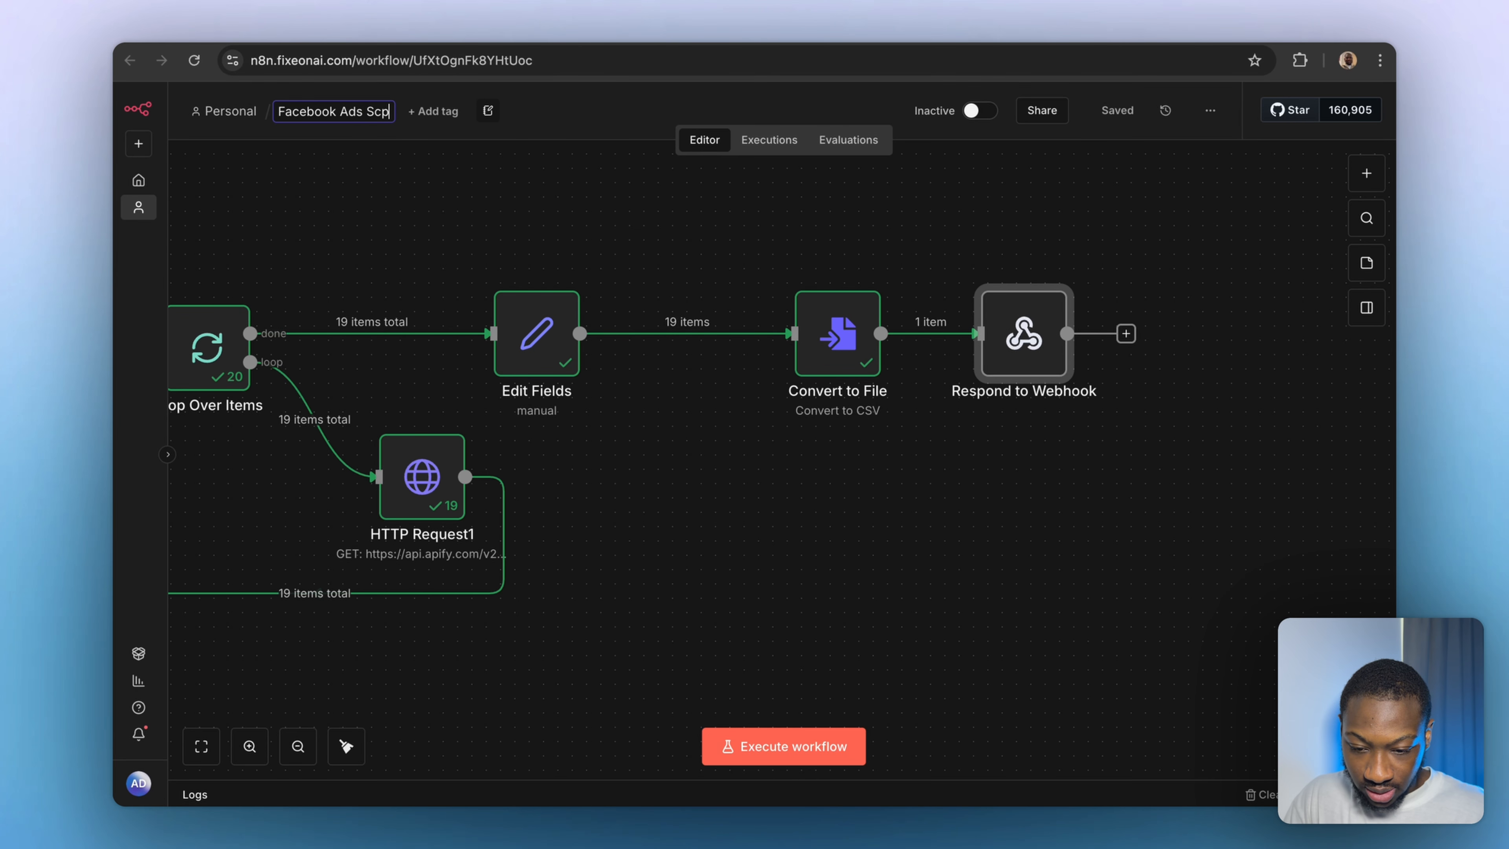
{"action": "left_click", "coordinate": [417, 229]}
Fit the whole workflow in view and review the node chain from Webhook to Respond to Webhook.
{"action": "scroll", "coordinate": [555, 254], "scroll_direction": "left", "scroll_amount": 15}
{"action": "scroll", "coordinate": [556, 254], "scroll_direction": "down", "scroll_amount": 5}
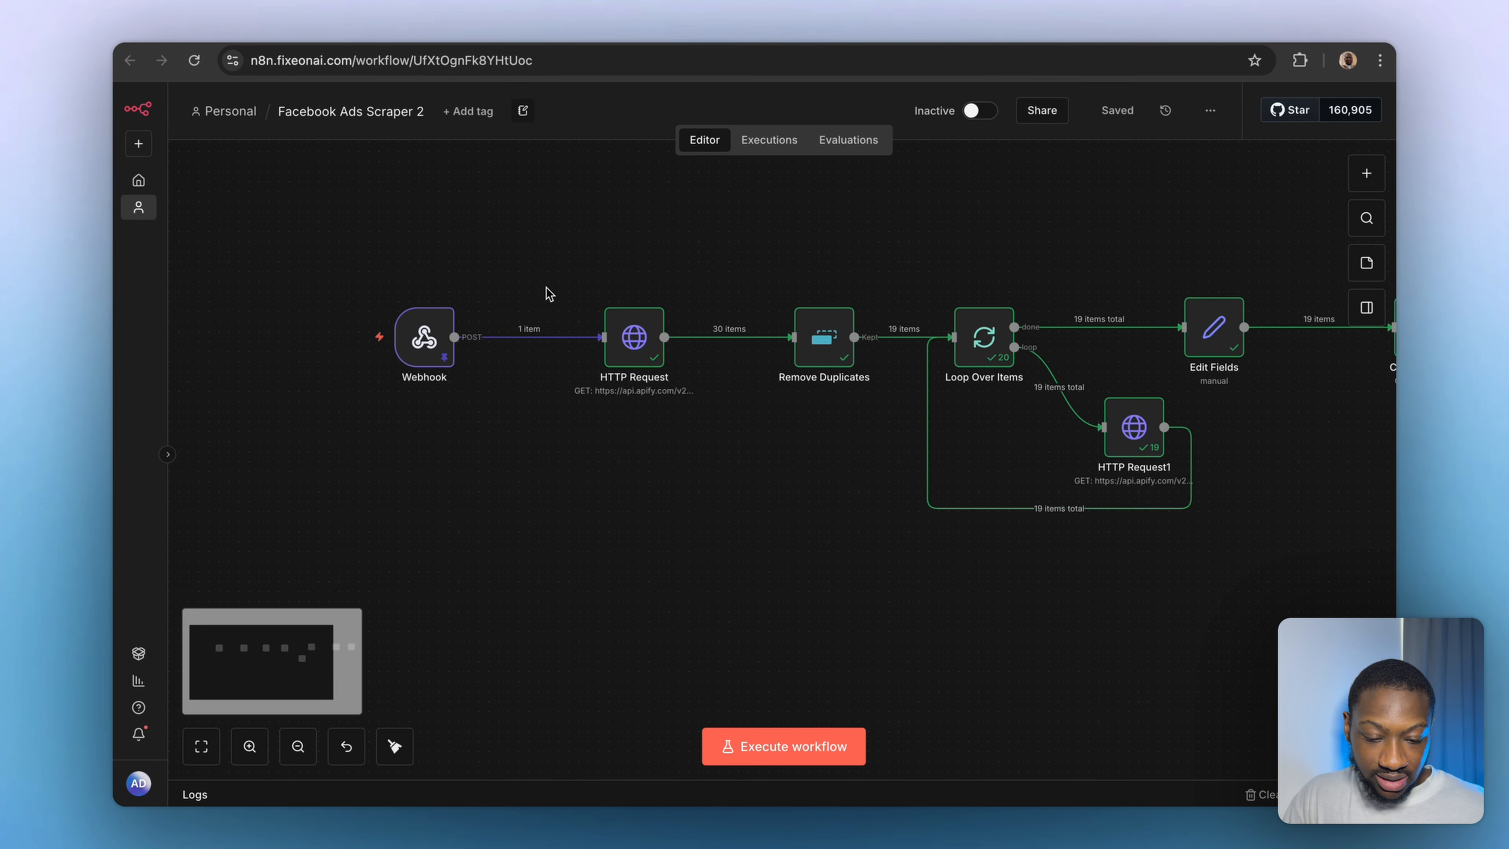
{"action": "left_click", "coordinate": [200, 745]}
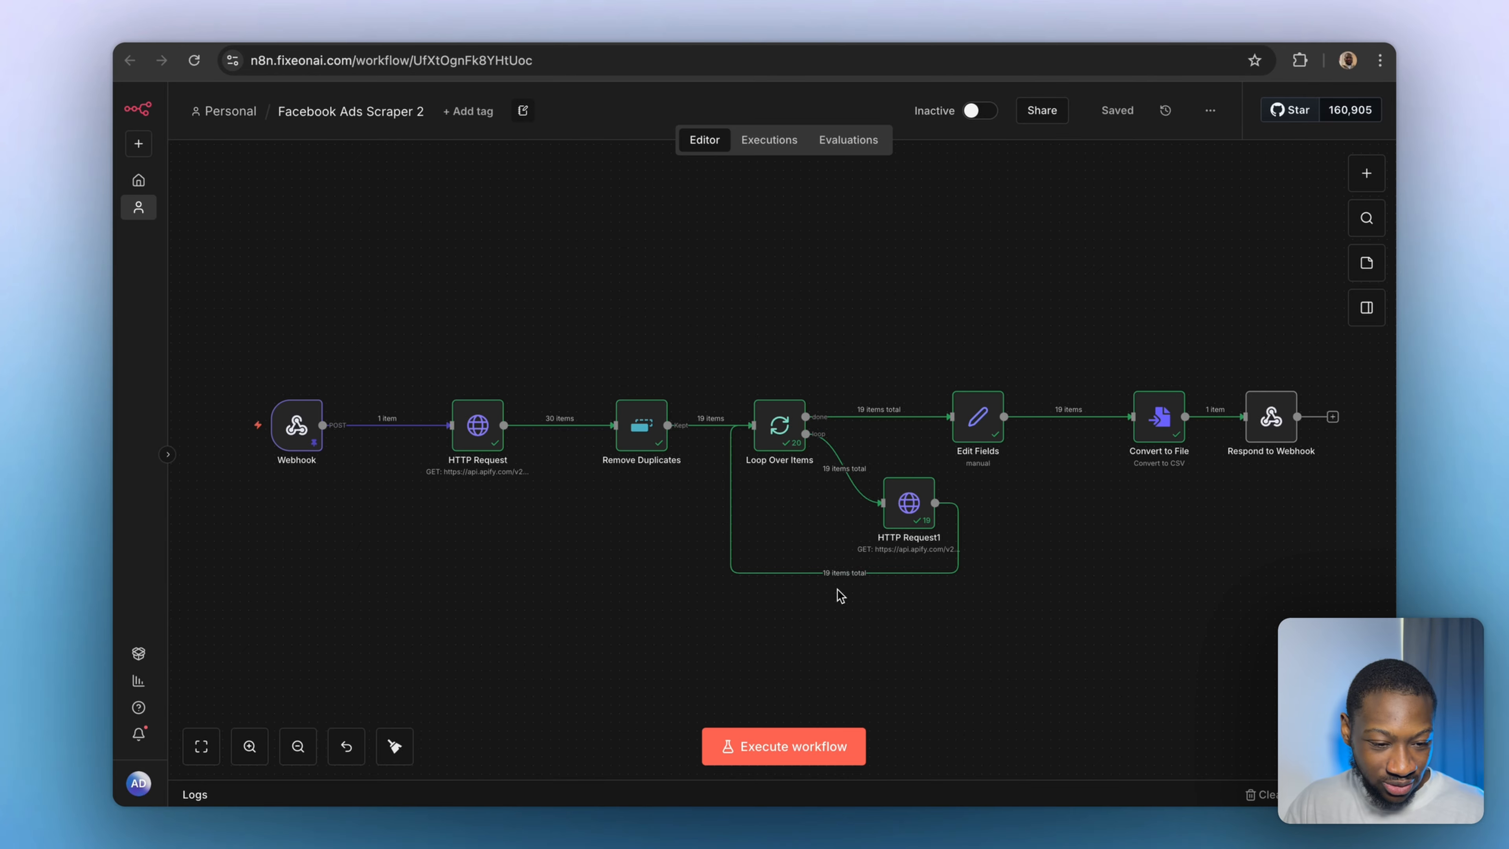
{"action": "mouse_move", "coordinate": [834, 481]}
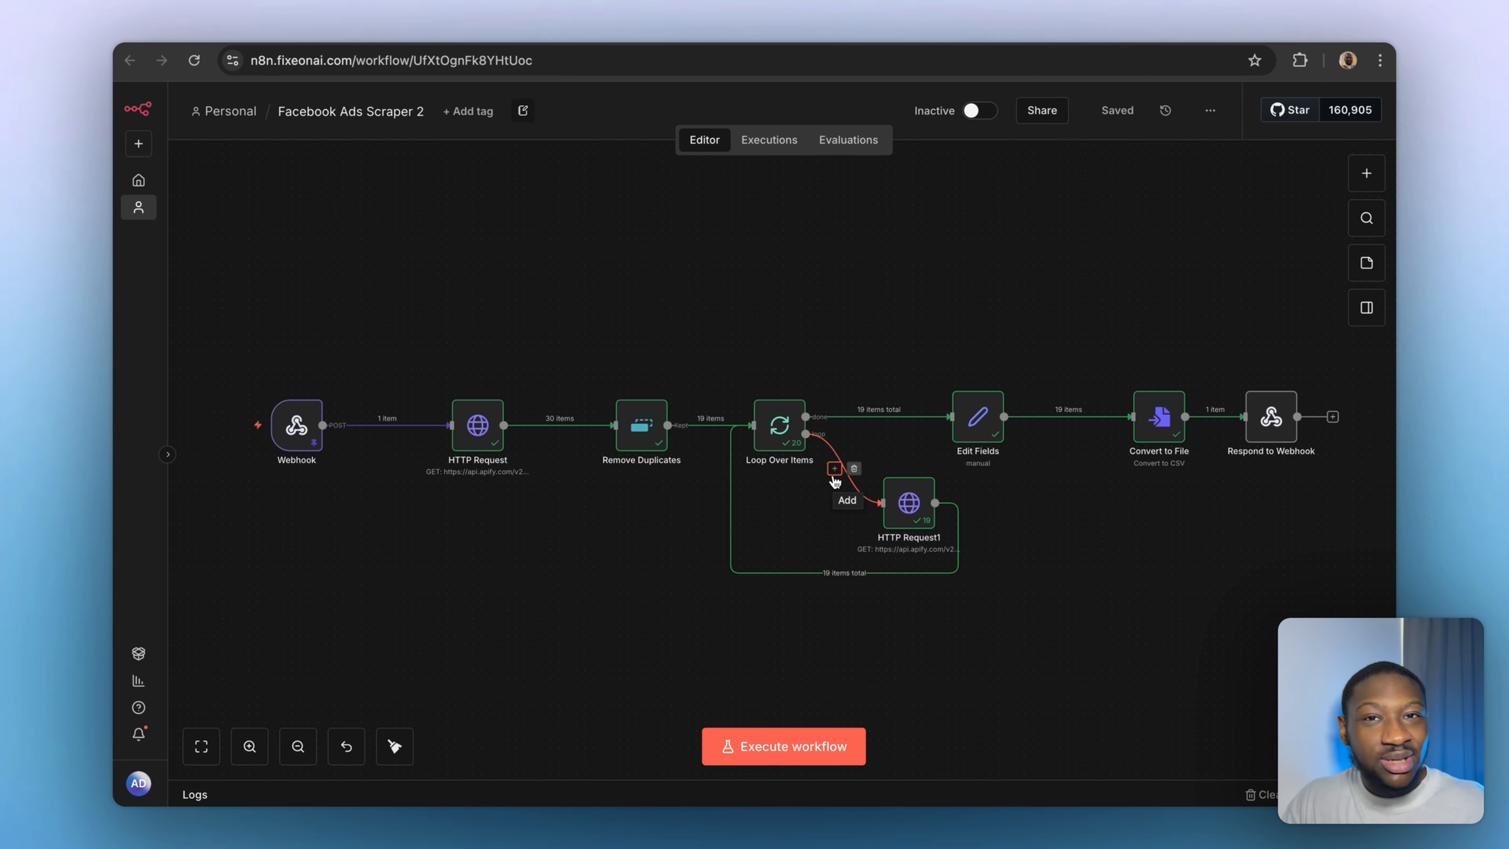
Switch to the Builders Lab classroom on Skool and find the workflow download in The Ultimate Facebook Ads Scraper resource.
{"action": "left_click", "coordinate": [1191, 31]}
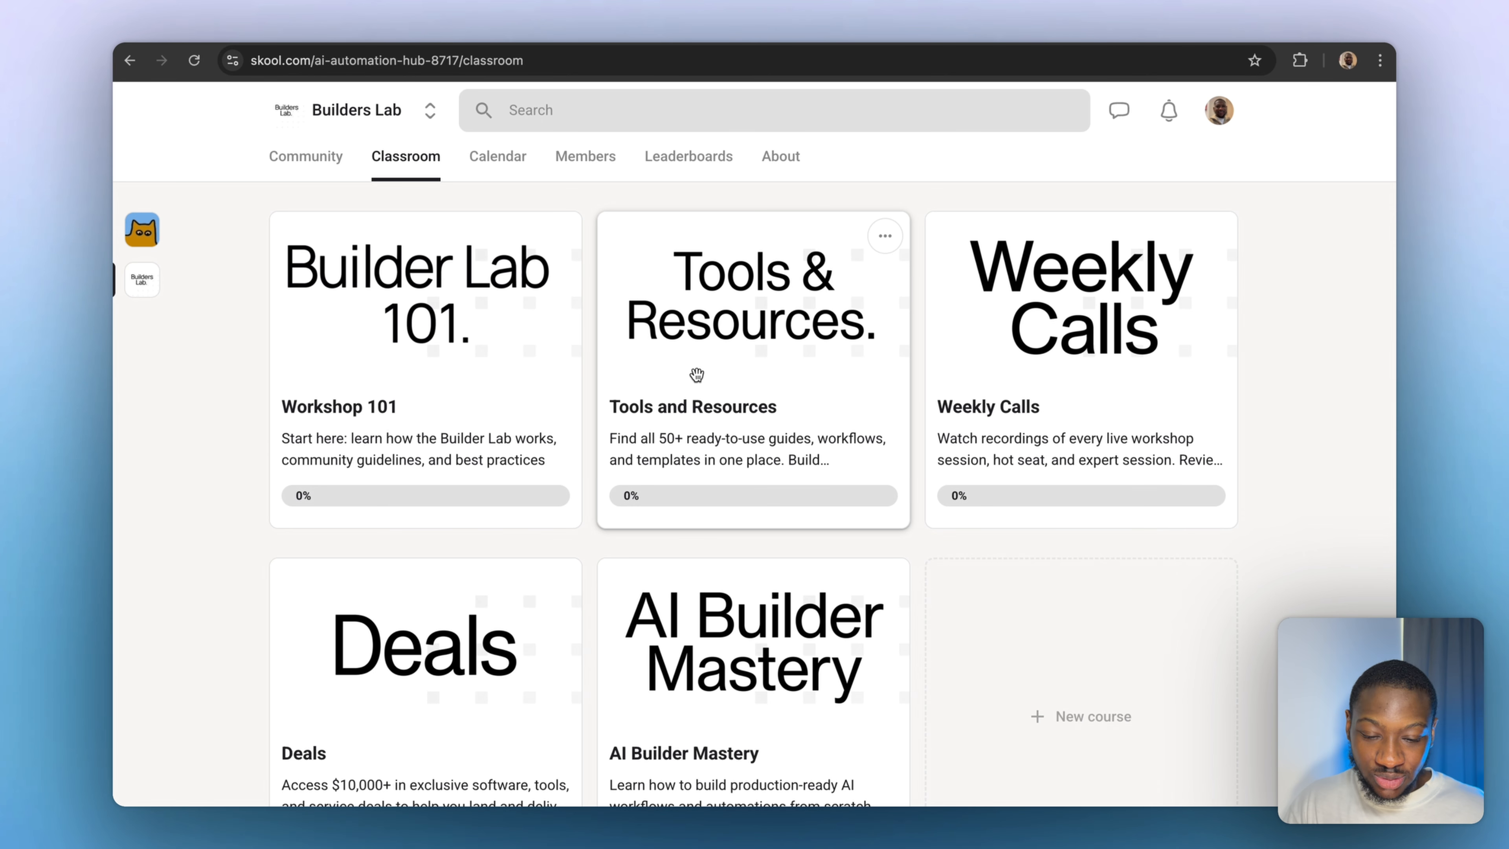
{"action": "left_click", "coordinate": [696, 375]}
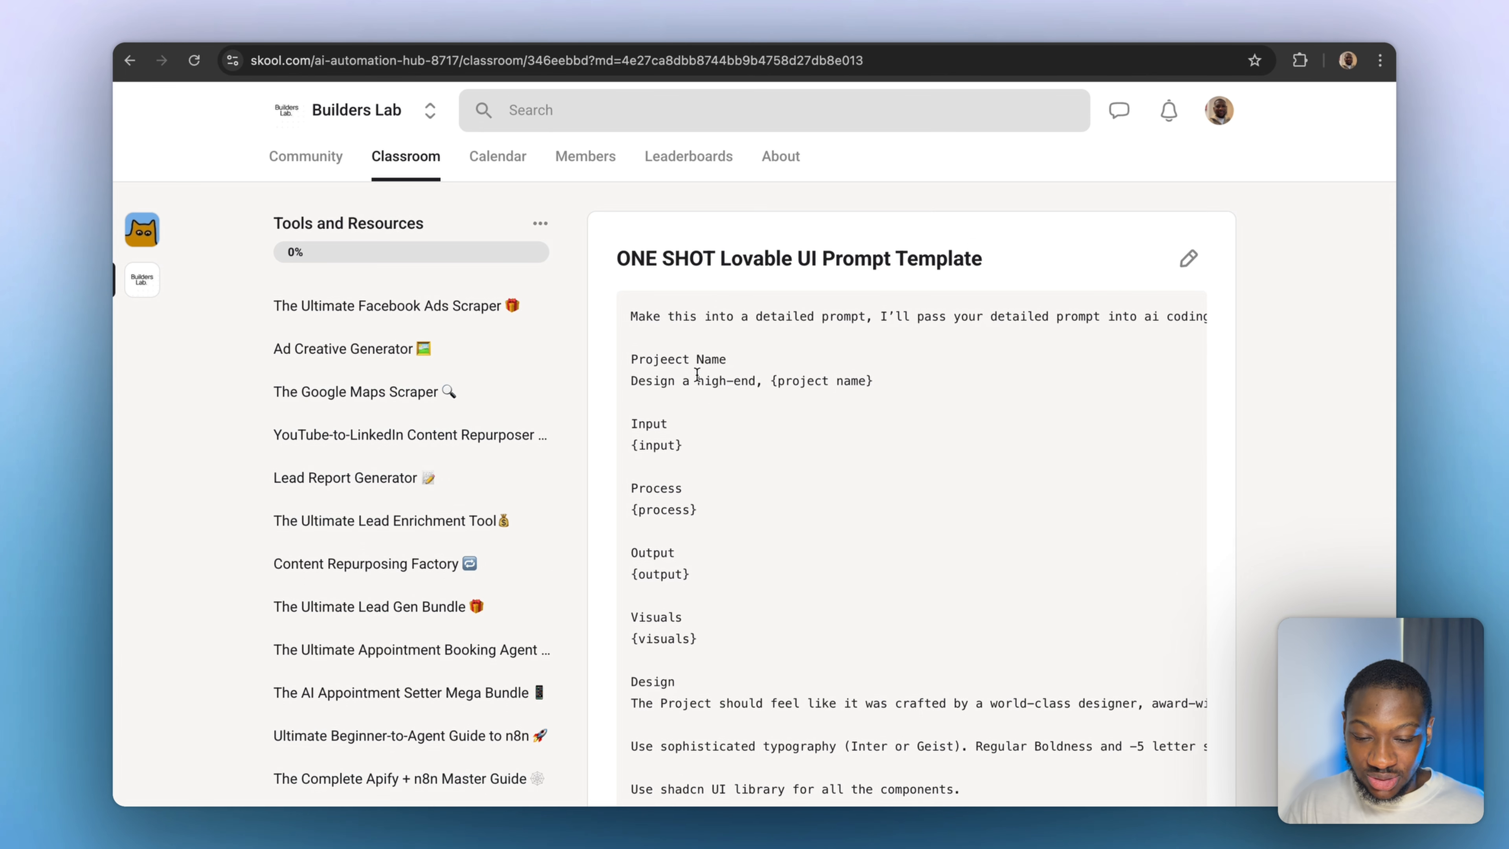
{"action": "left_click", "coordinate": [395, 310]}
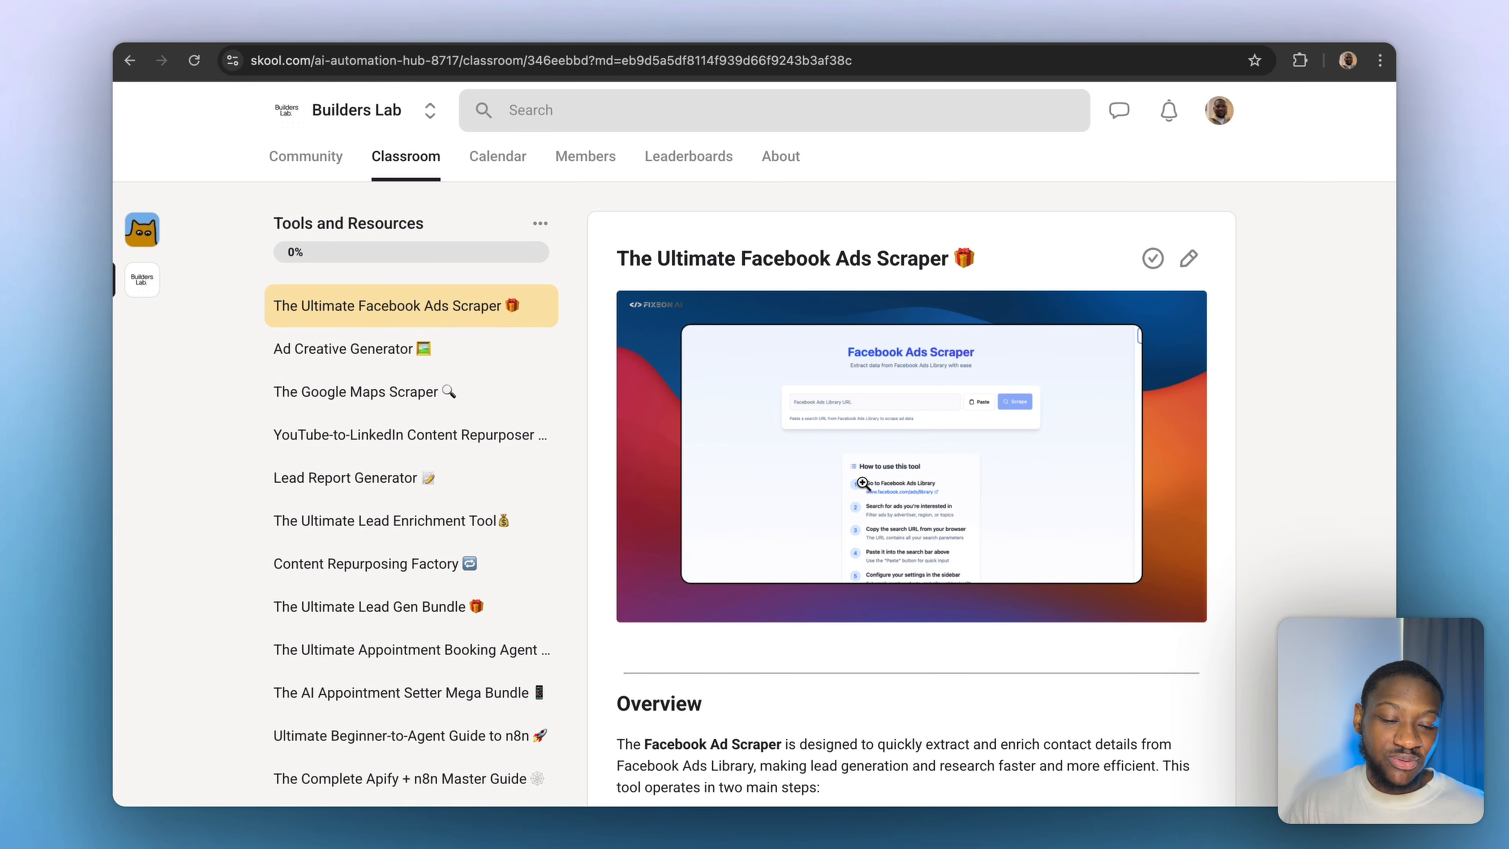
{"action": "scroll", "coordinate": [863, 481], "scroll_direction": "down", "scroll_amount": 10}
{"action": "scroll", "coordinate": [862, 482], "scroll_direction": "down", "scroll_amount": 5}
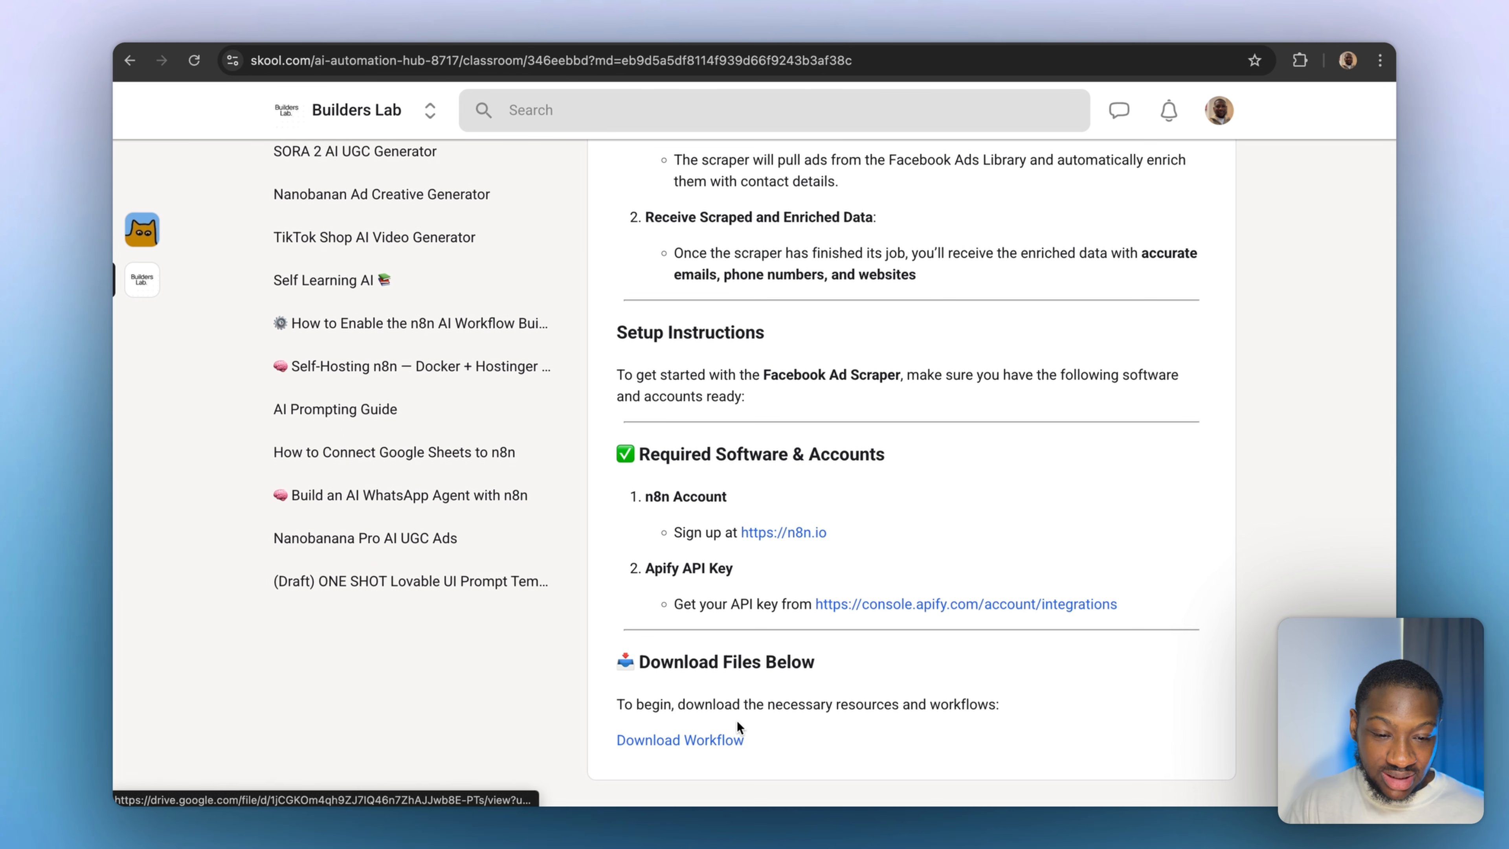
{"action": "left_click", "coordinate": [681, 743]}
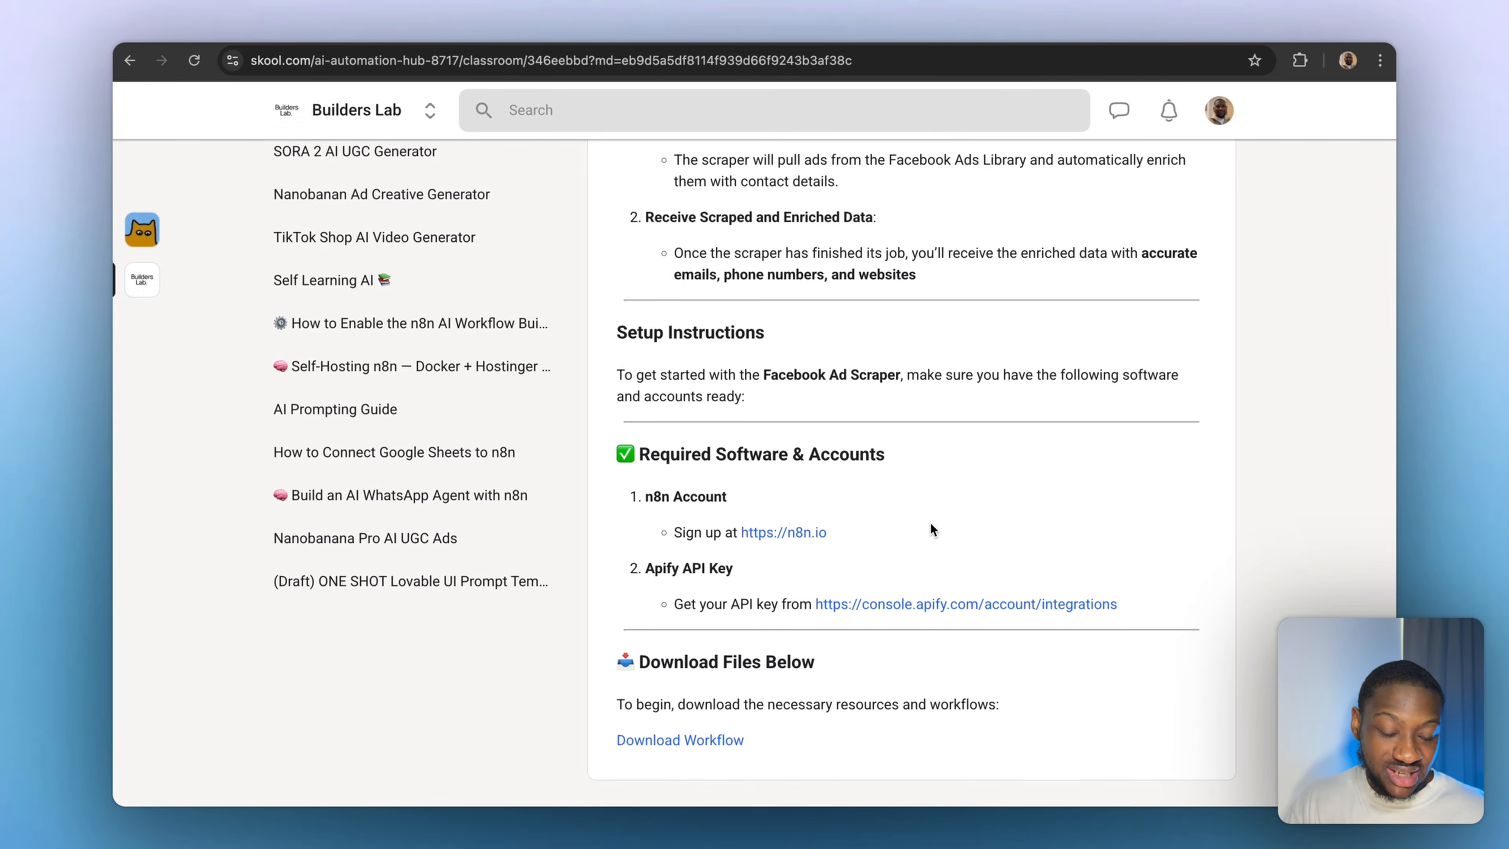
Open the Facebook Ad Scraper website linked in the resource's User Guide and revisit the Ads Library search for home valuation.
{"action": "scroll", "coordinate": [812, 477], "scroll_direction": "up", "scroll_amount": 15}
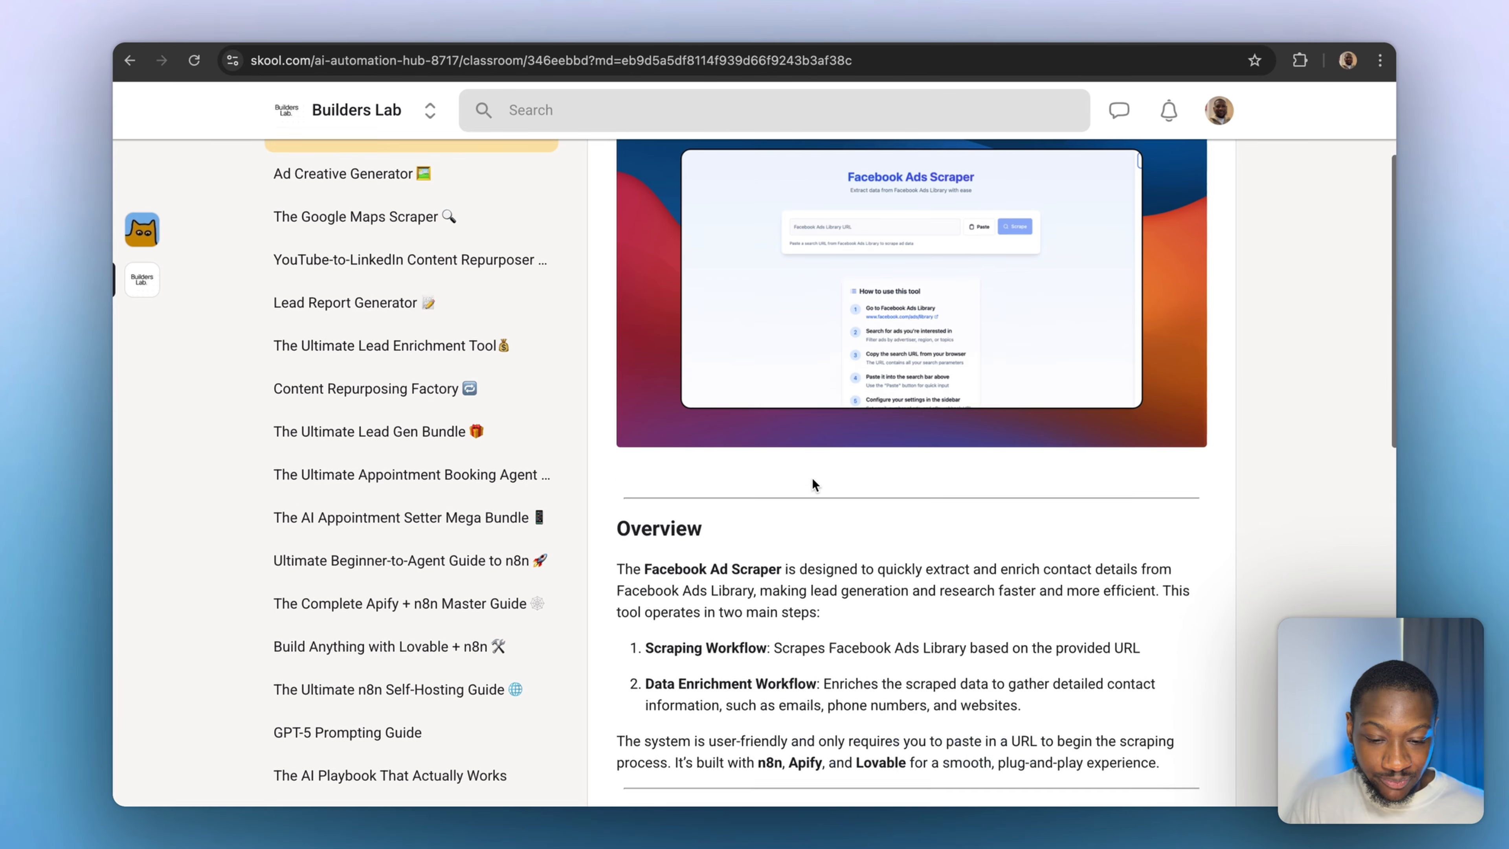
{"action": "scroll", "coordinate": [783, 620], "scroll_direction": "down", "scroll_amount": 3}
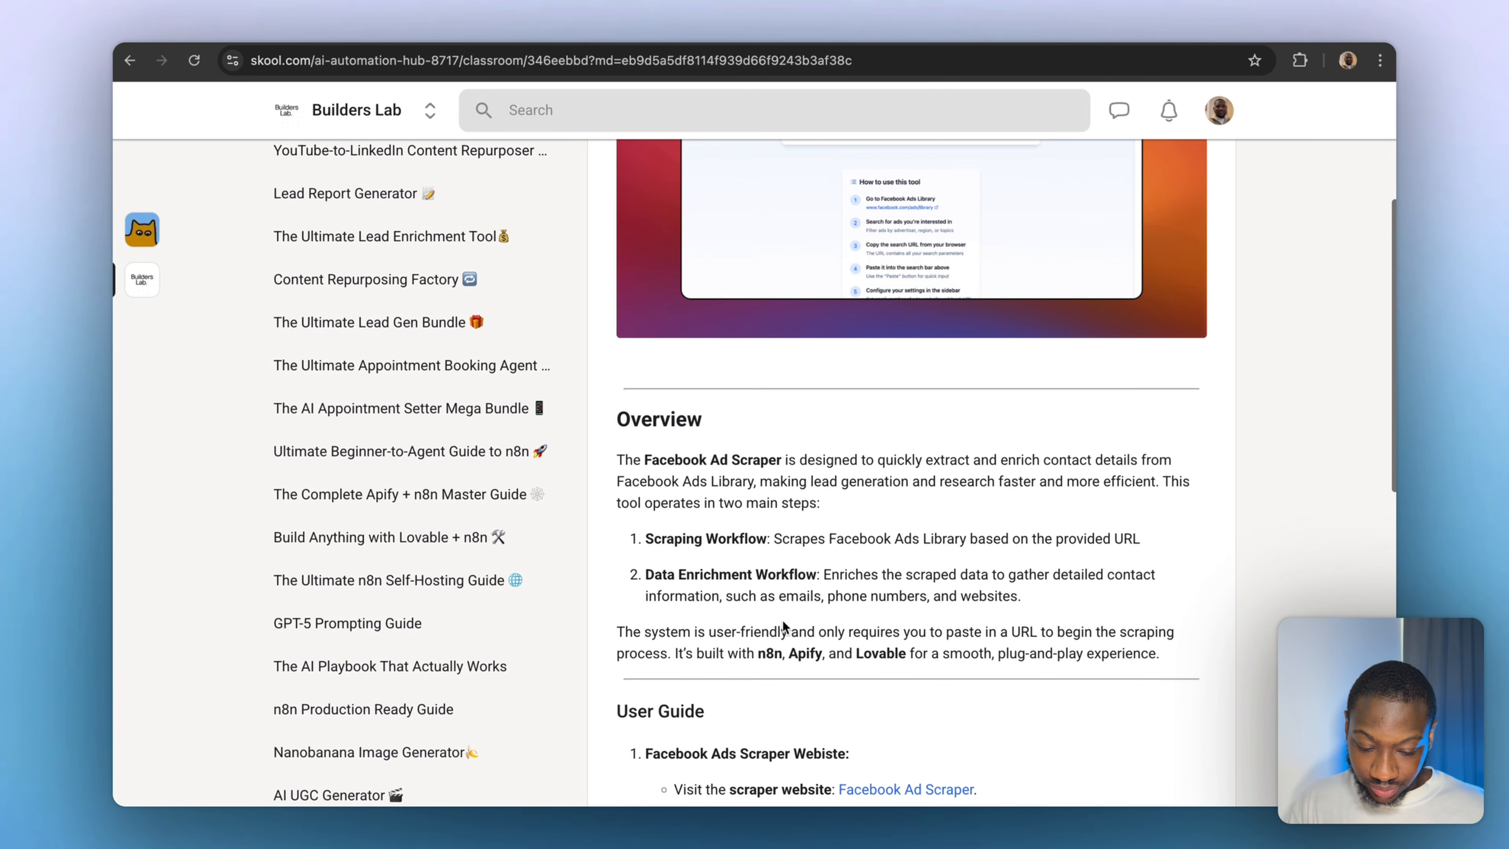
{"action": "left_click", "coordinate": [889, 651]}
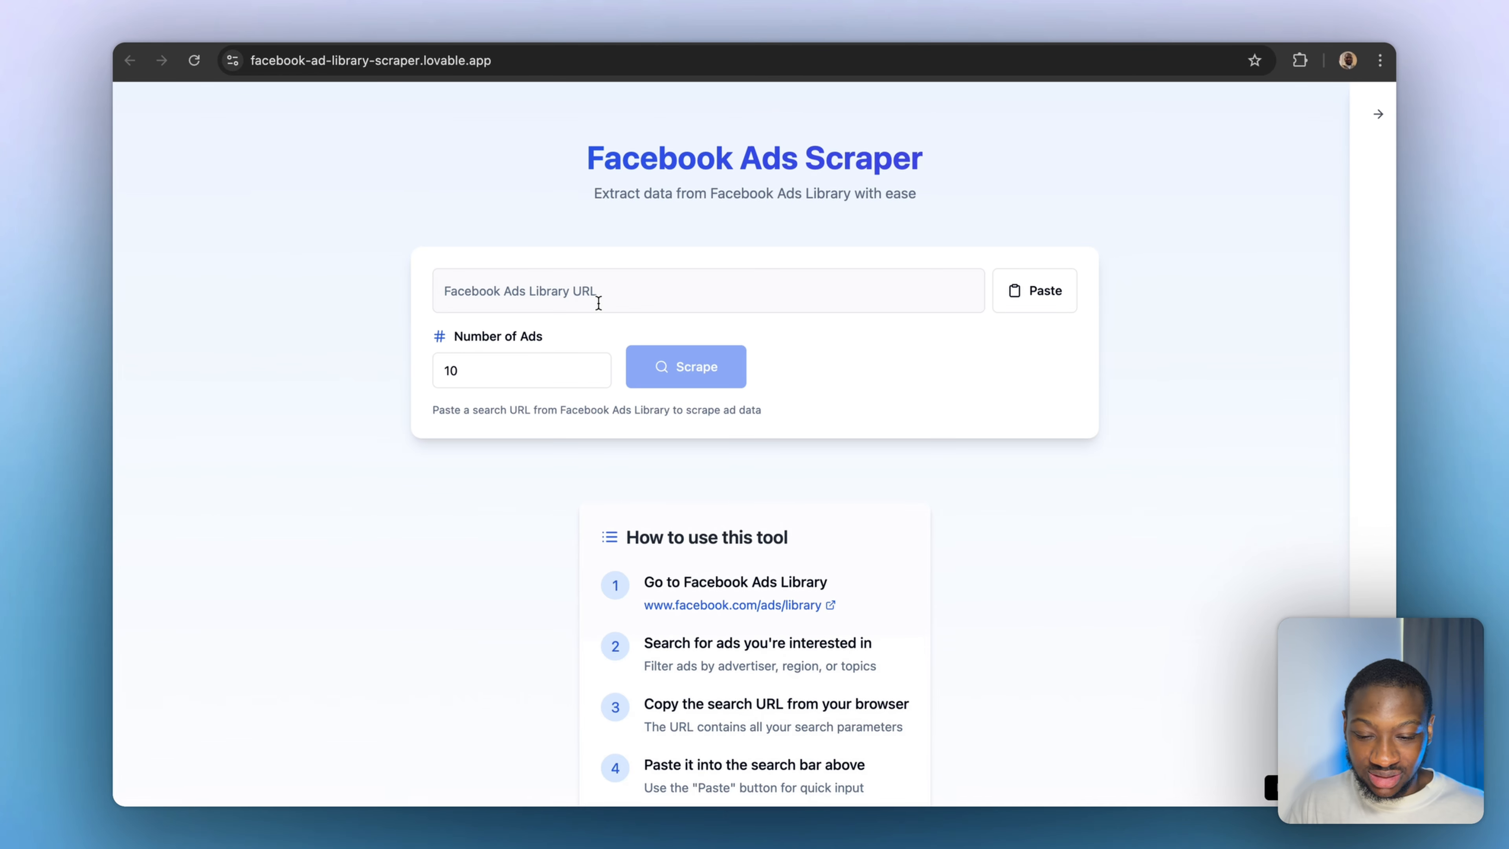
{"action": "key", "text": "ctrl+Tab"}
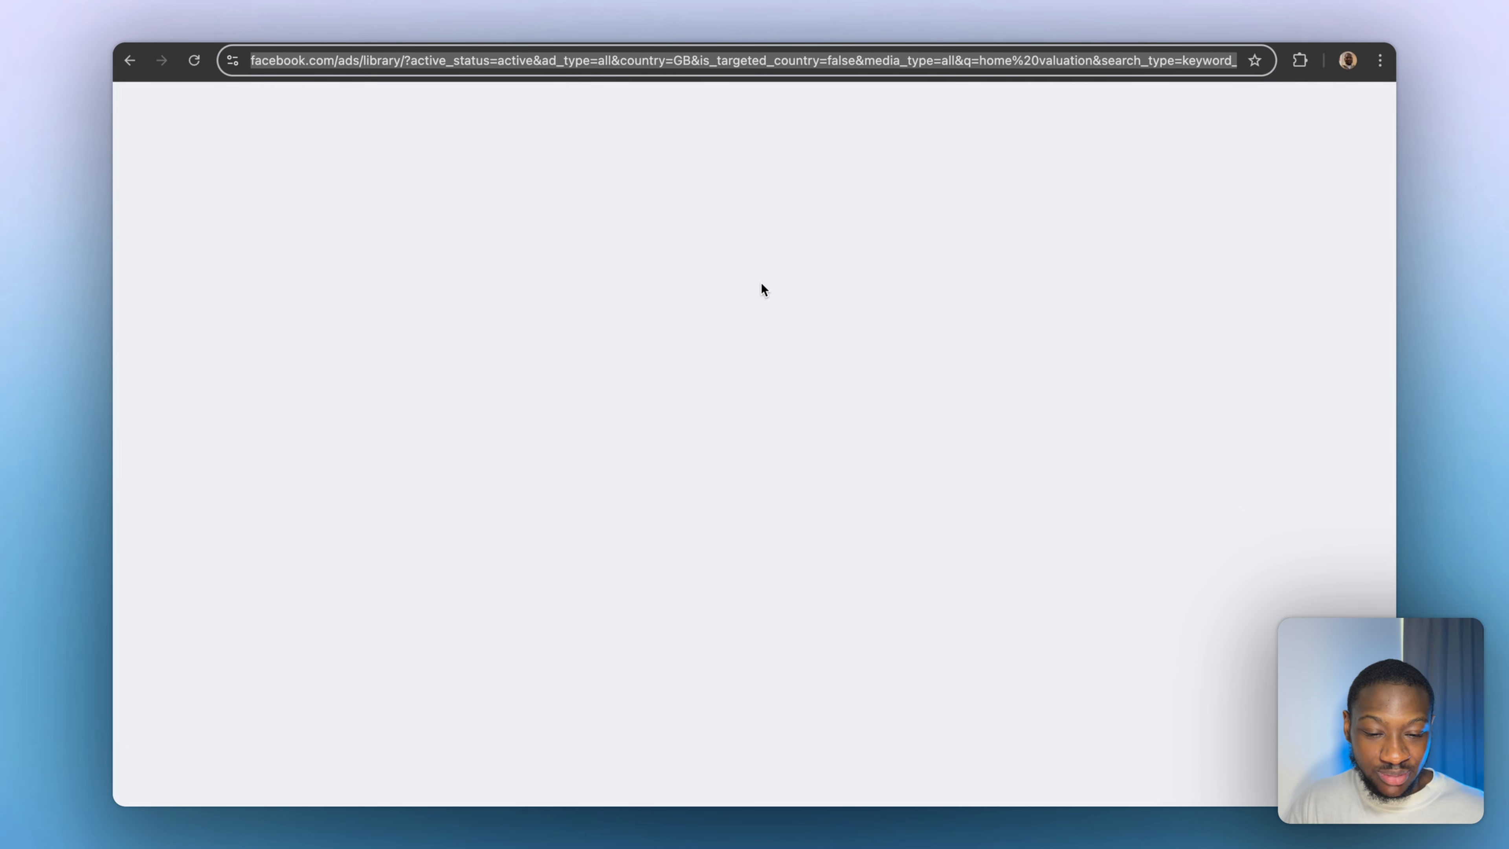
{"action": "key", "text": "ctrl+shift+Tab"}
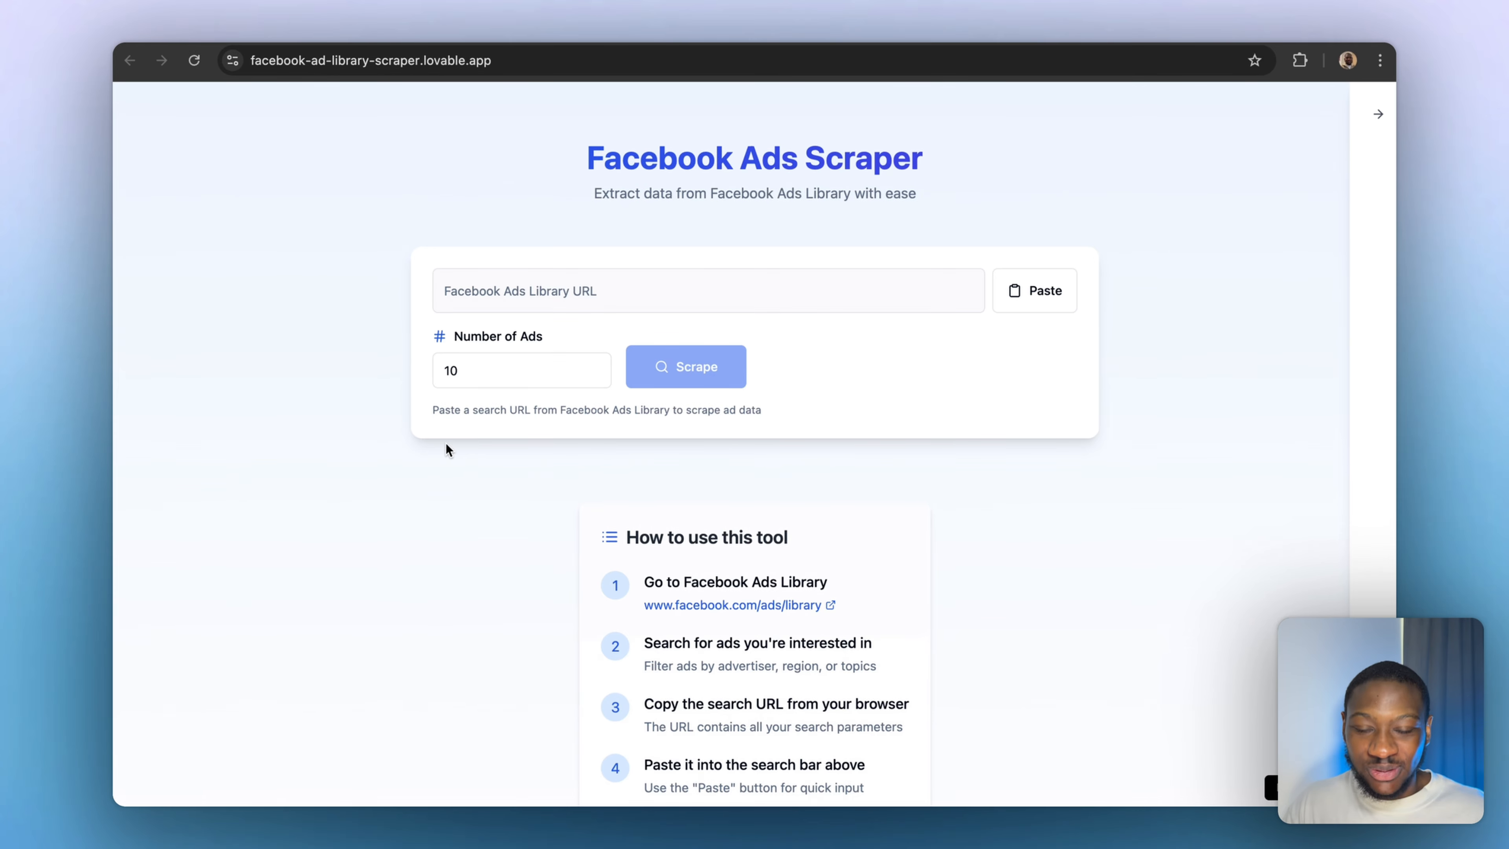
Switch to the n8n workflow, unpin the Webhook node's data, start listening for a test event, and copy the test URL.
{"action": "left_click", "coordinate": [520, 29]}
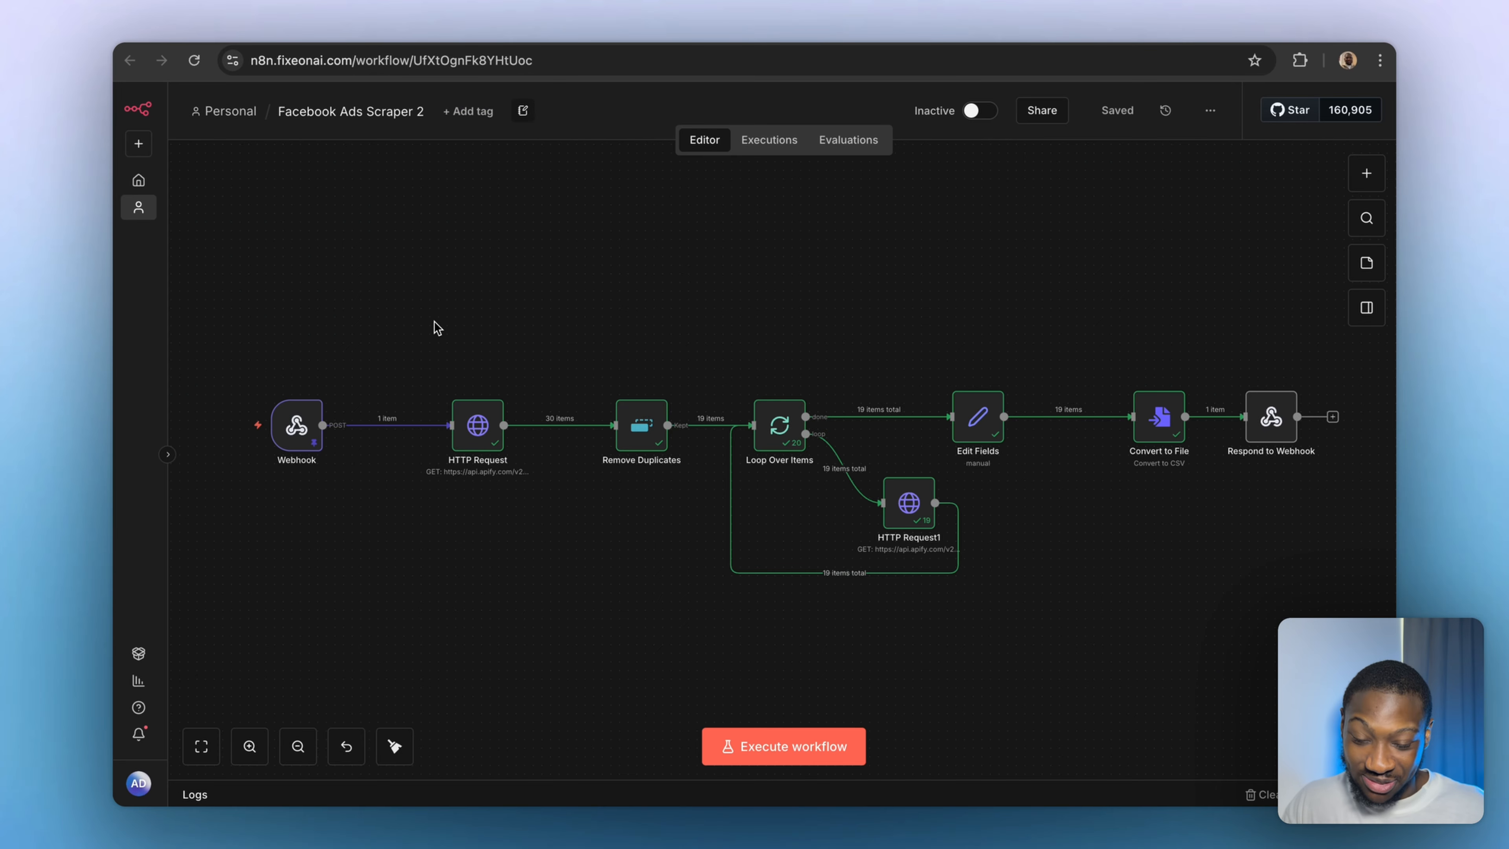
{"action": "double_click", "coordinate": [301, 437]}
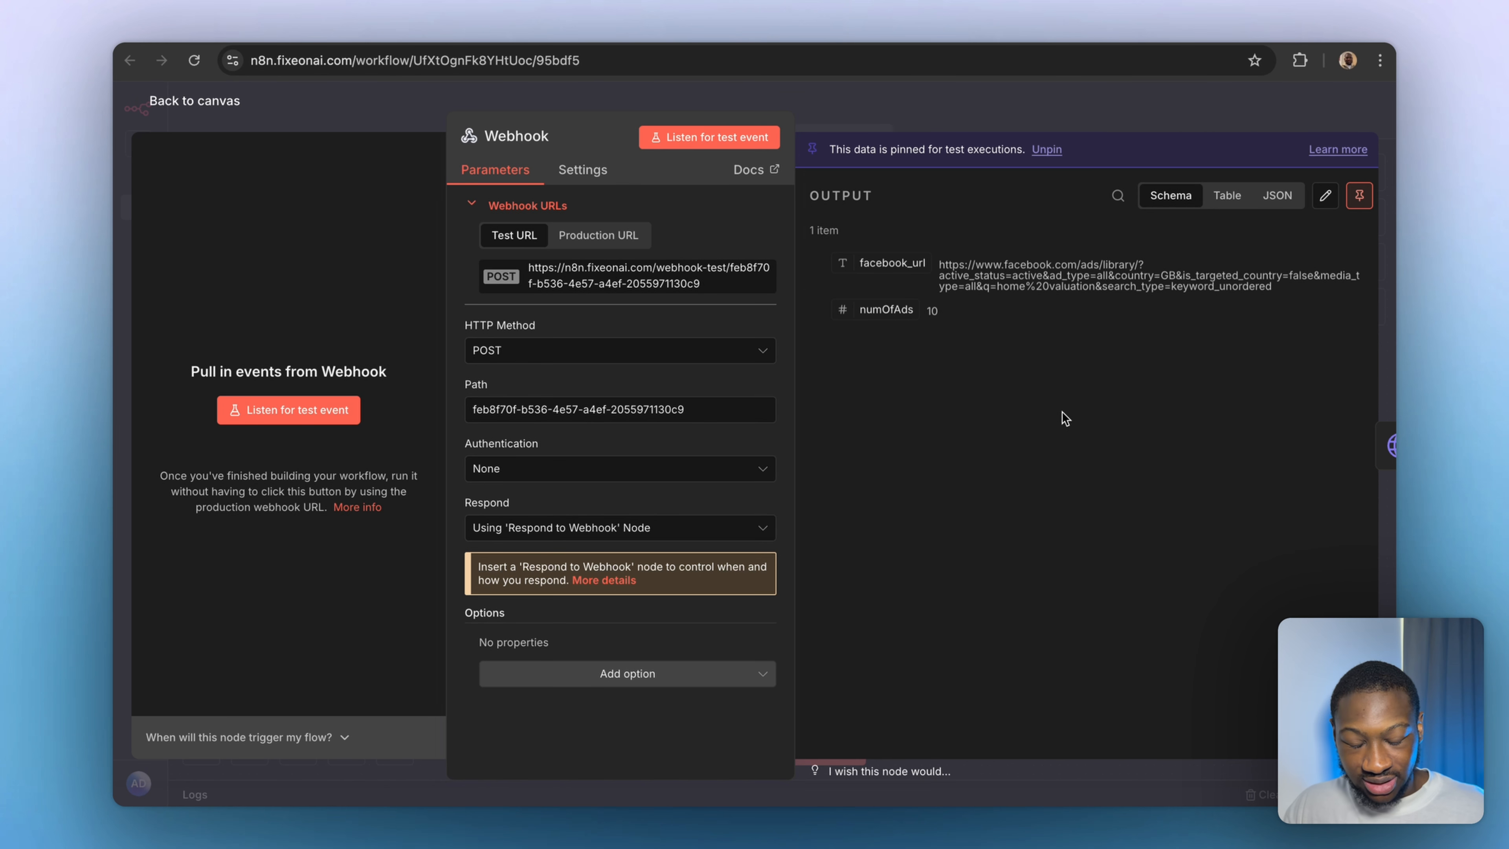
{"action": "left_click", "coordinate": [278, 424]}
{"action": "left_click", "coordinate": [856, 488]}
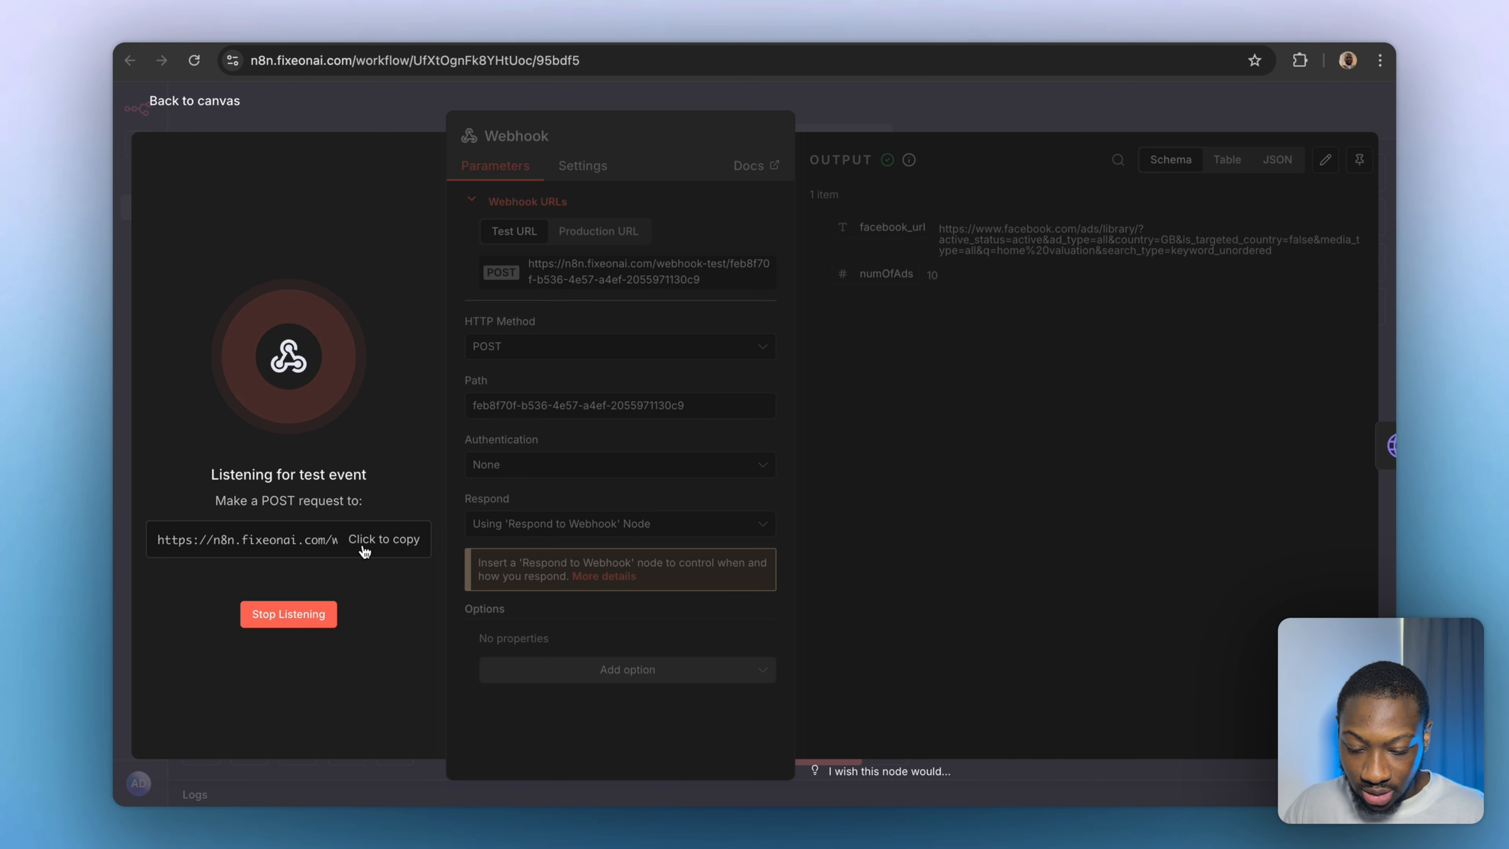
{"action": "left_click", "coordinate": [365, 551]}
Switch to the Facebook Ads Scraper app and set its Webhook URL to the copied n8n test URL.
{"action": "left_click", "coordinate": [1254, 26]}
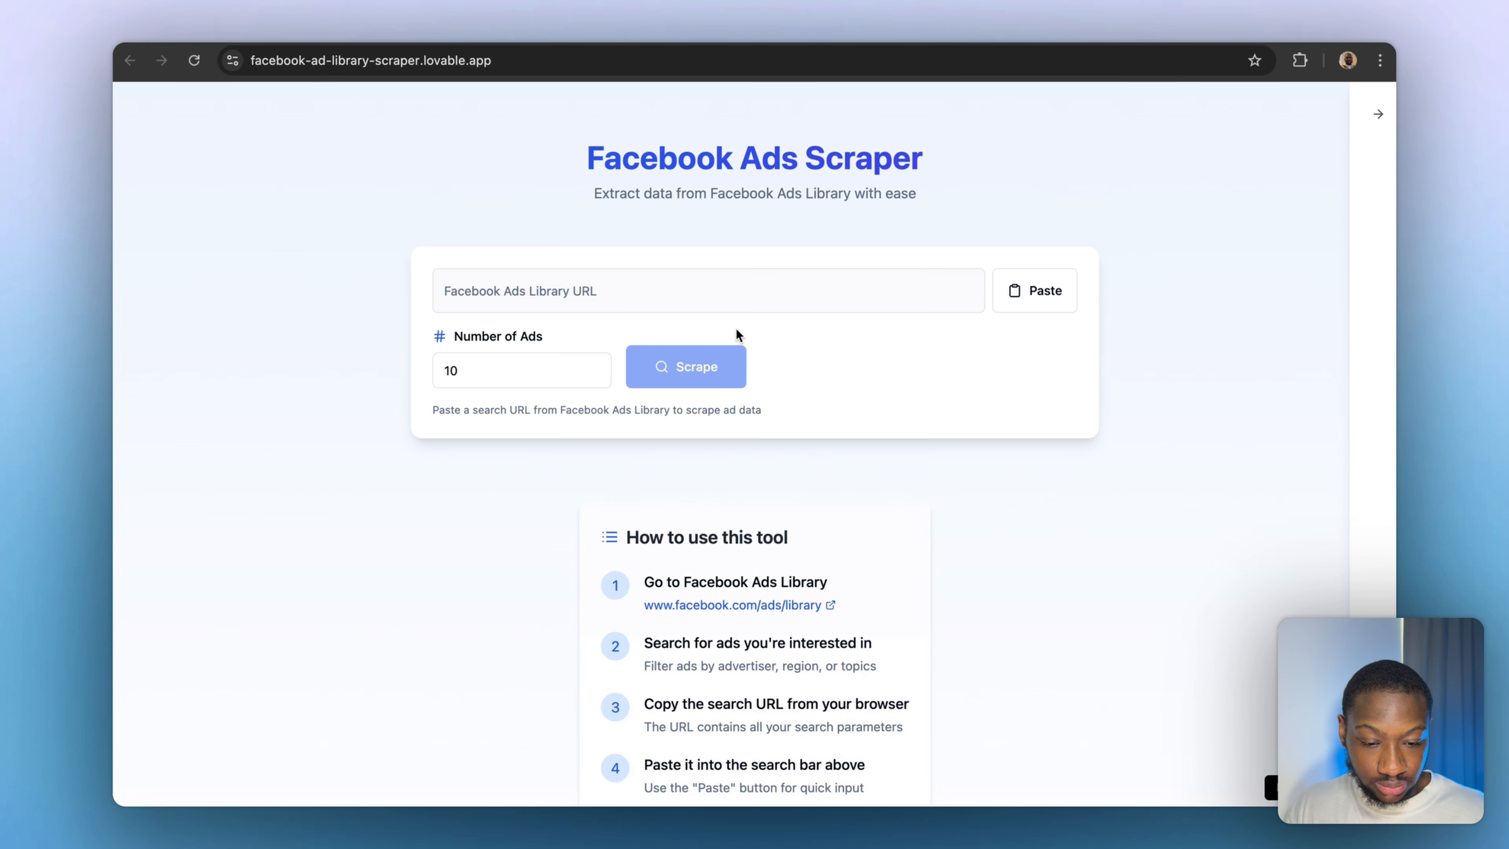
{"action": "left_click", "coordinate": [1377, 113]}
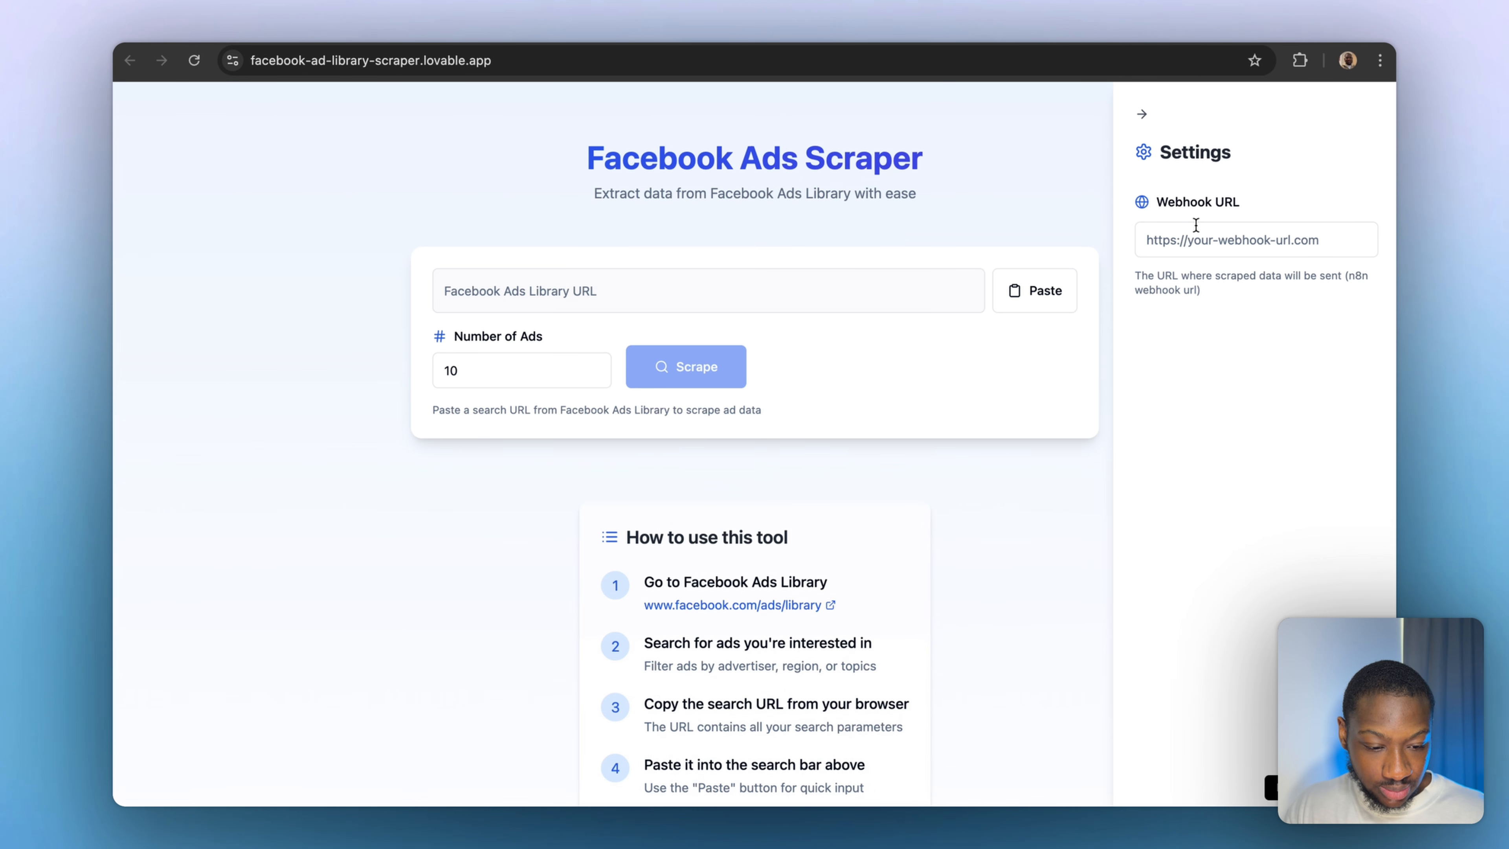
{"action": "left_click", "coordinate": [1191, 236]}
{"action": "key", "text": "super+v"}
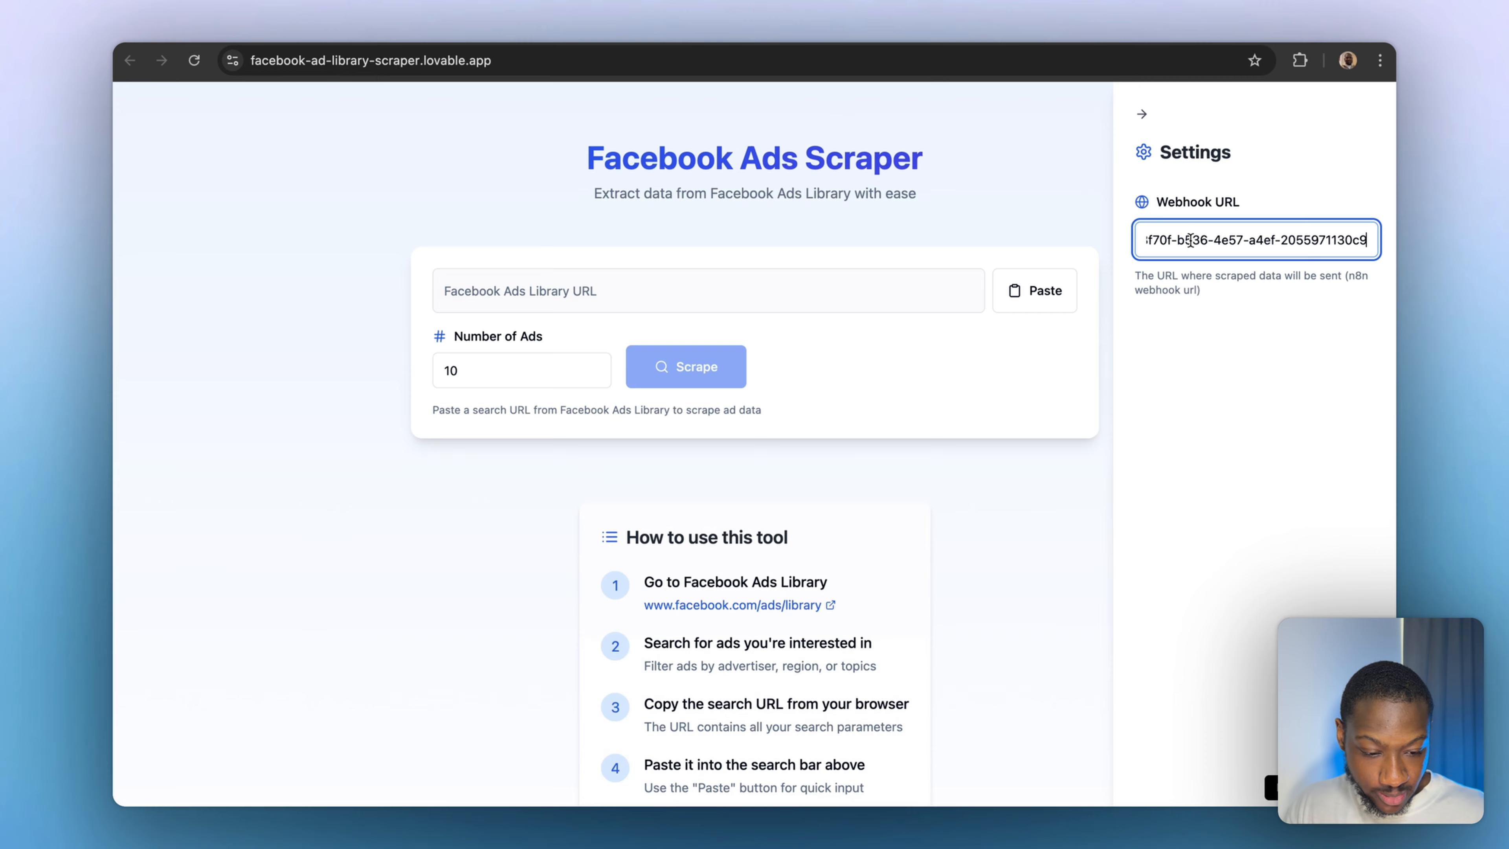
{"action": "left_click", "coordinate": [1140, 113]}
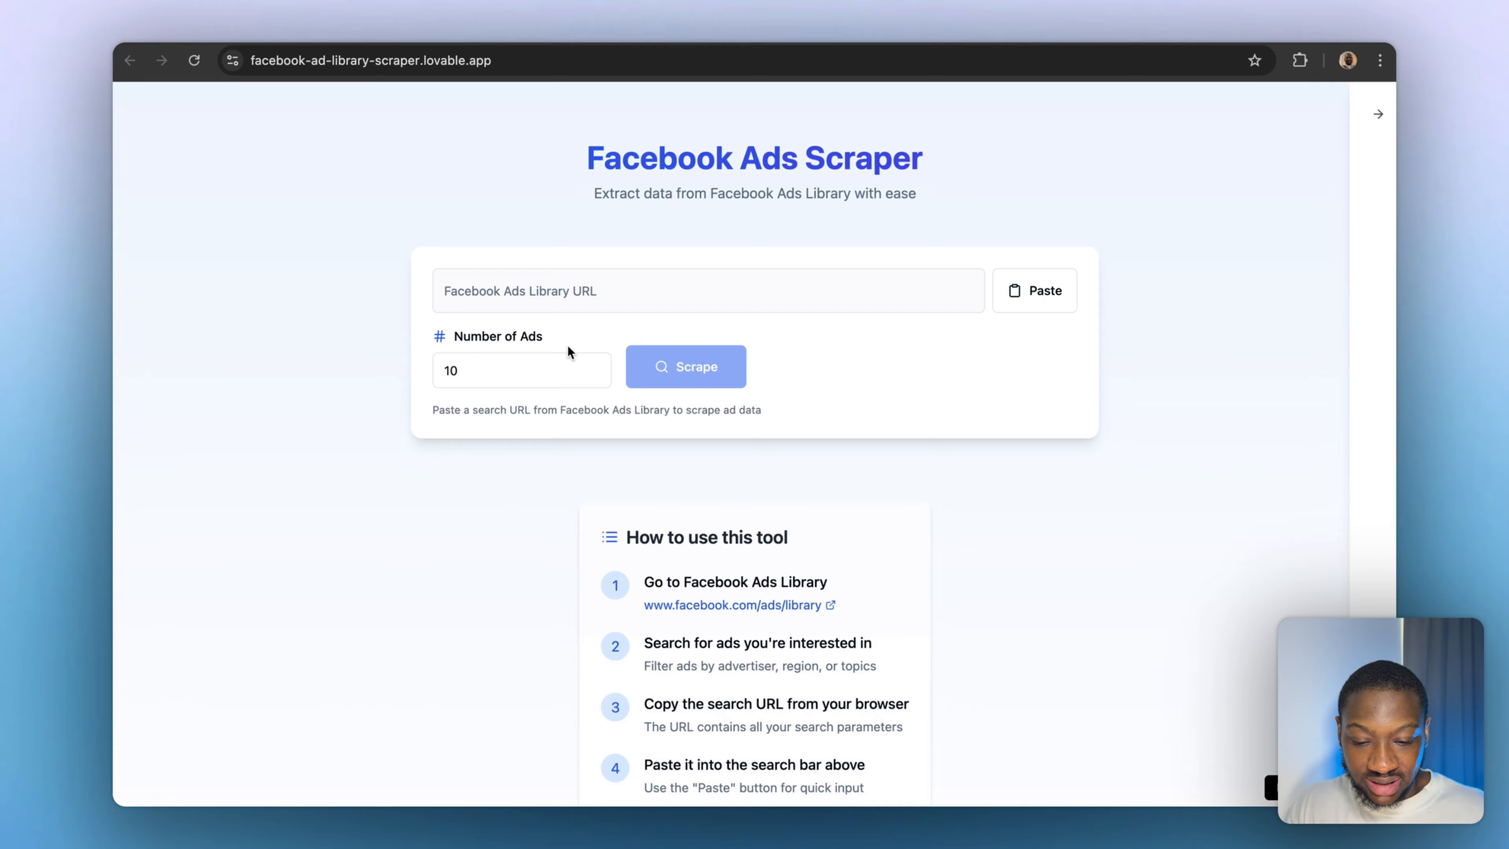
Submit the home valuation Ads Library URL for scraping with 10 ads, and check the request body received by the n8n Webhook node.
{"action": "left_click", "coordinate": [591, 290]}
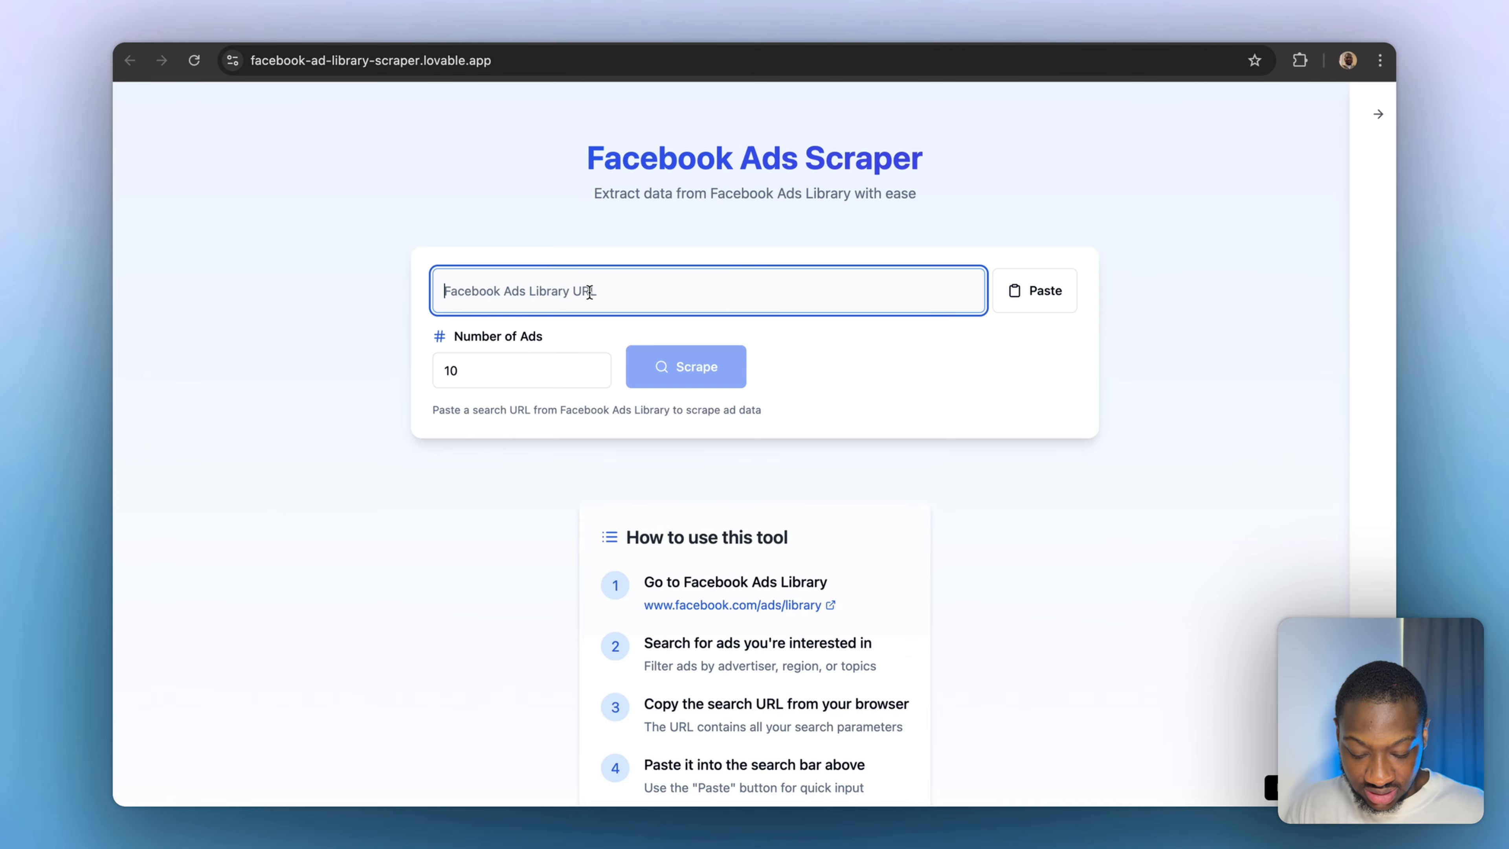
{"action": "key", "text": "super+v"}
{"action": "left_click", "coordinate": [867, 380]}
{"action": "left_click", "coordinate": [692, 371]}
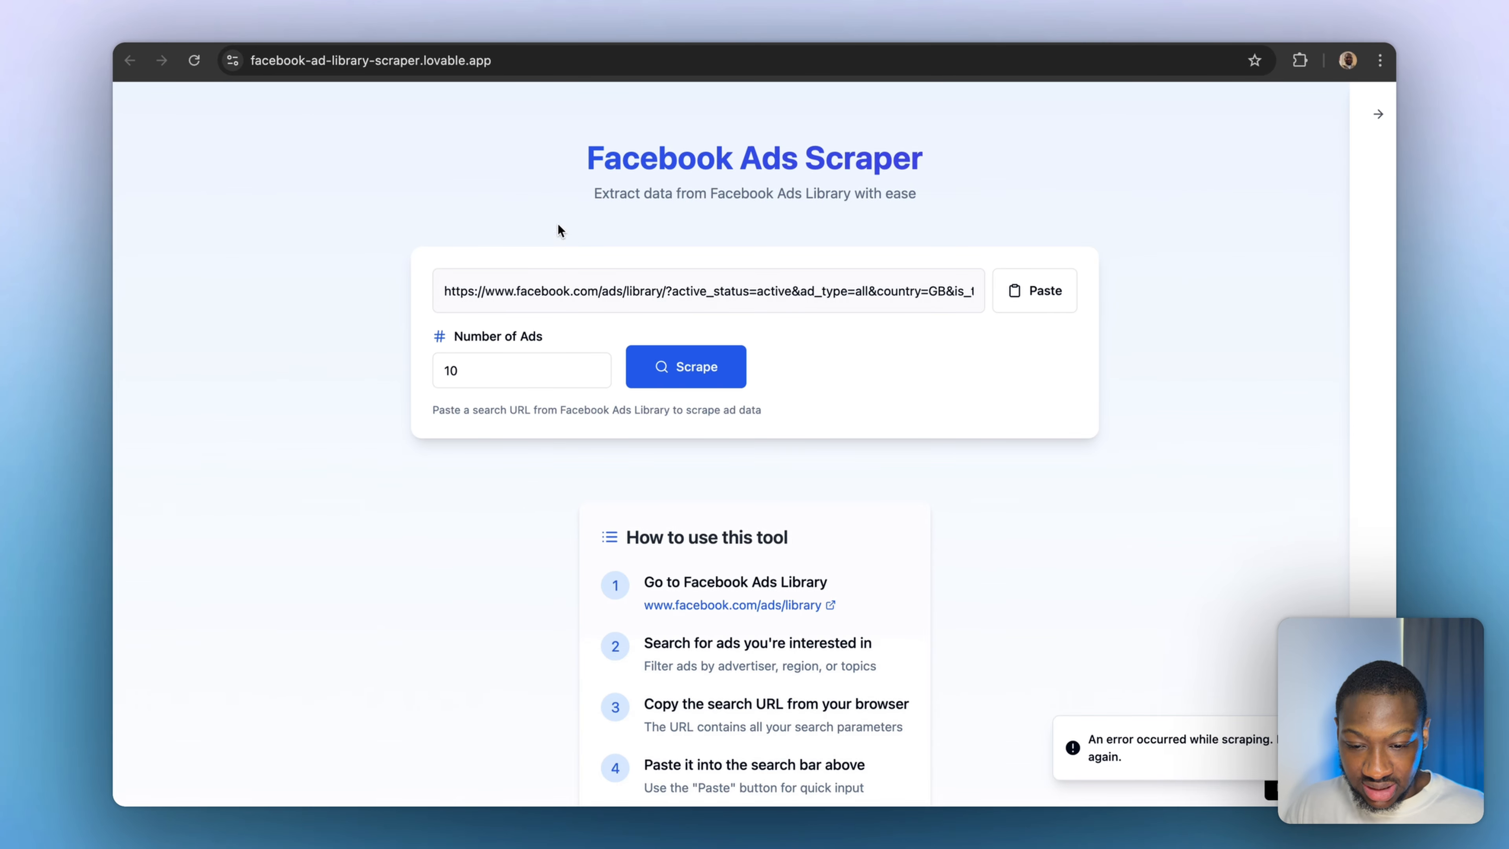
{"action": "left_click", "coordinate": [527, 37]}
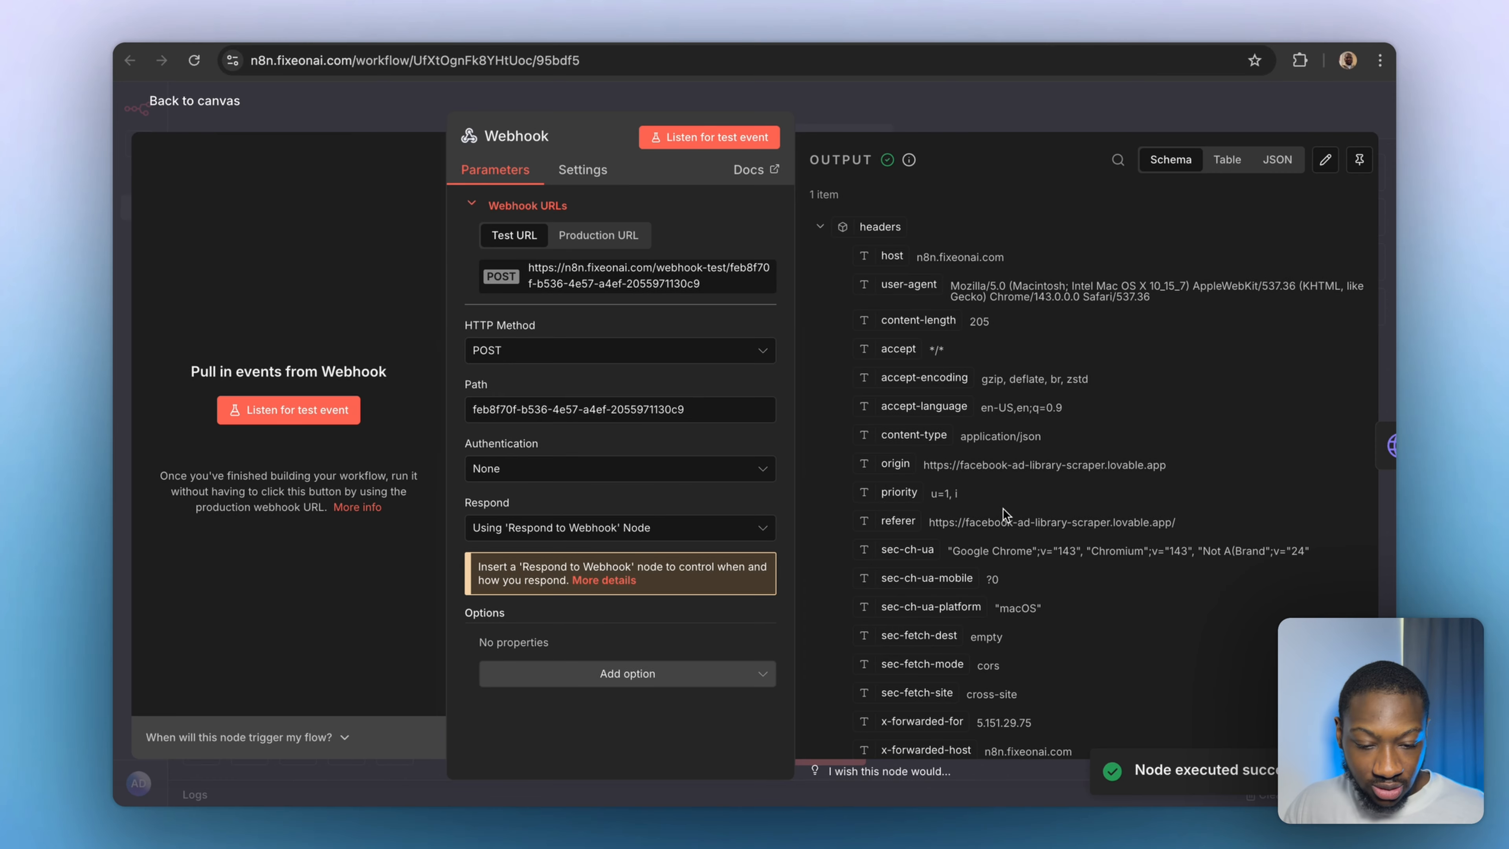
{"action": "scroll", "coordinate": [1010, 516], "scroll_direction": "down", "scroll_amount": 7}
{"action": "scroll", "coordinate": [986, 445], "scroll_direction": "up", "scroll_amount": 7}
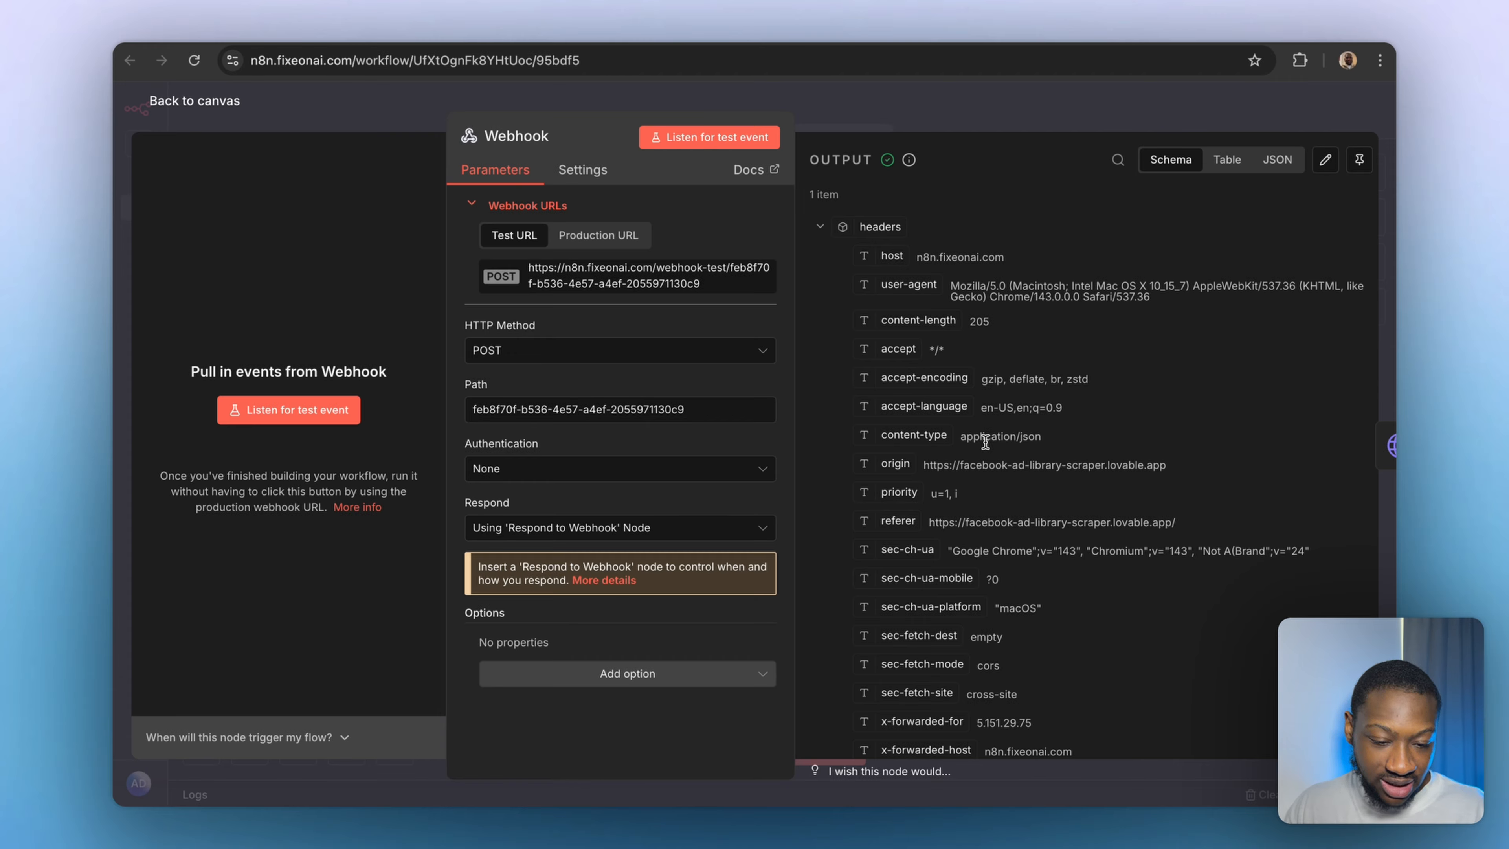
{"action": "scroll", "coordinate": [986, 464], "scroll_direction": "down", "scroll_amount": 7}
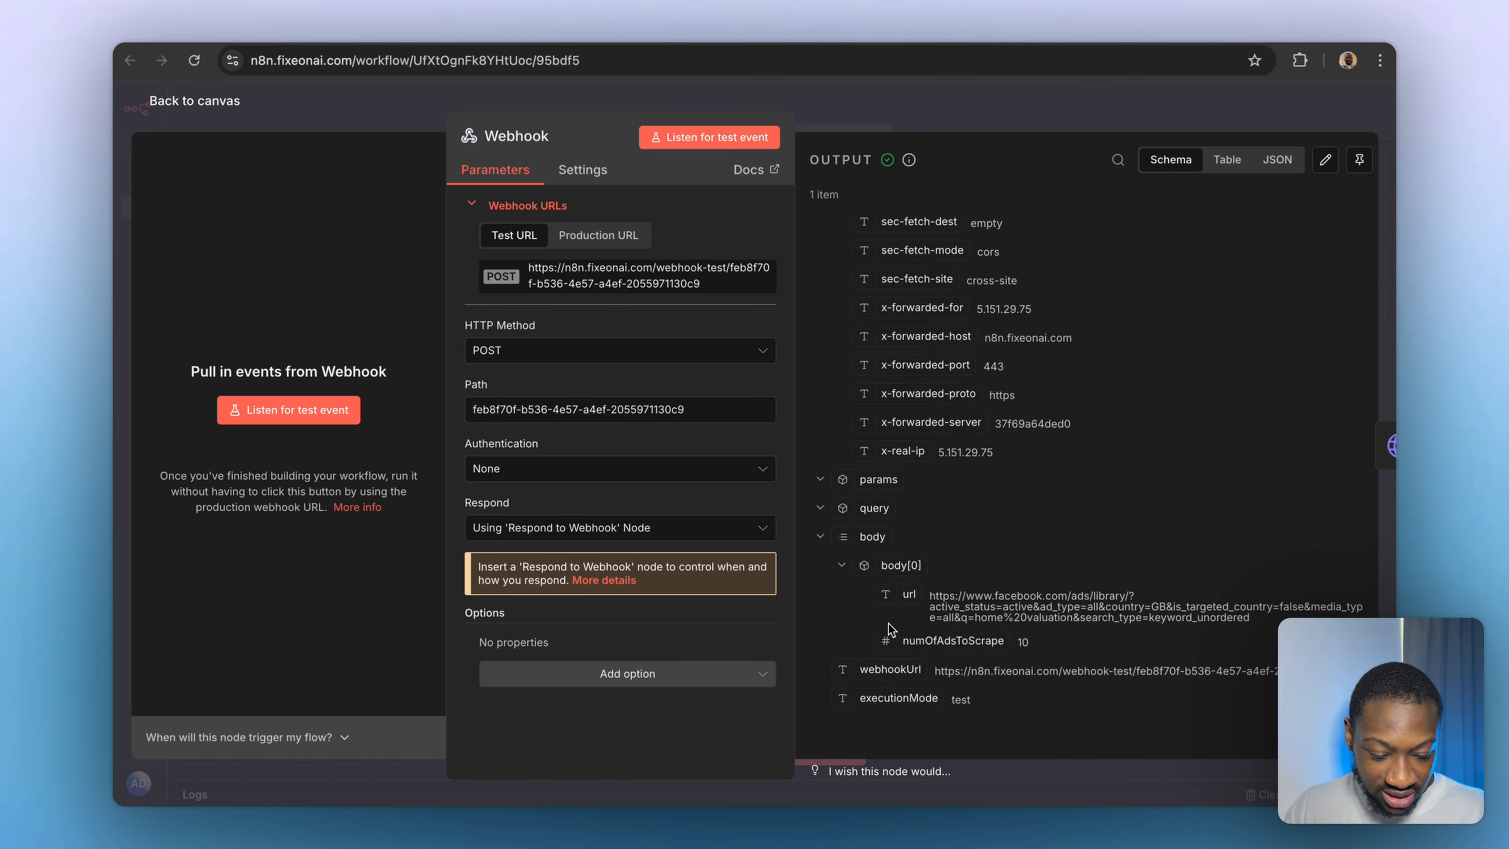
{"action": "left_click", "coordinate": [971, 124]}
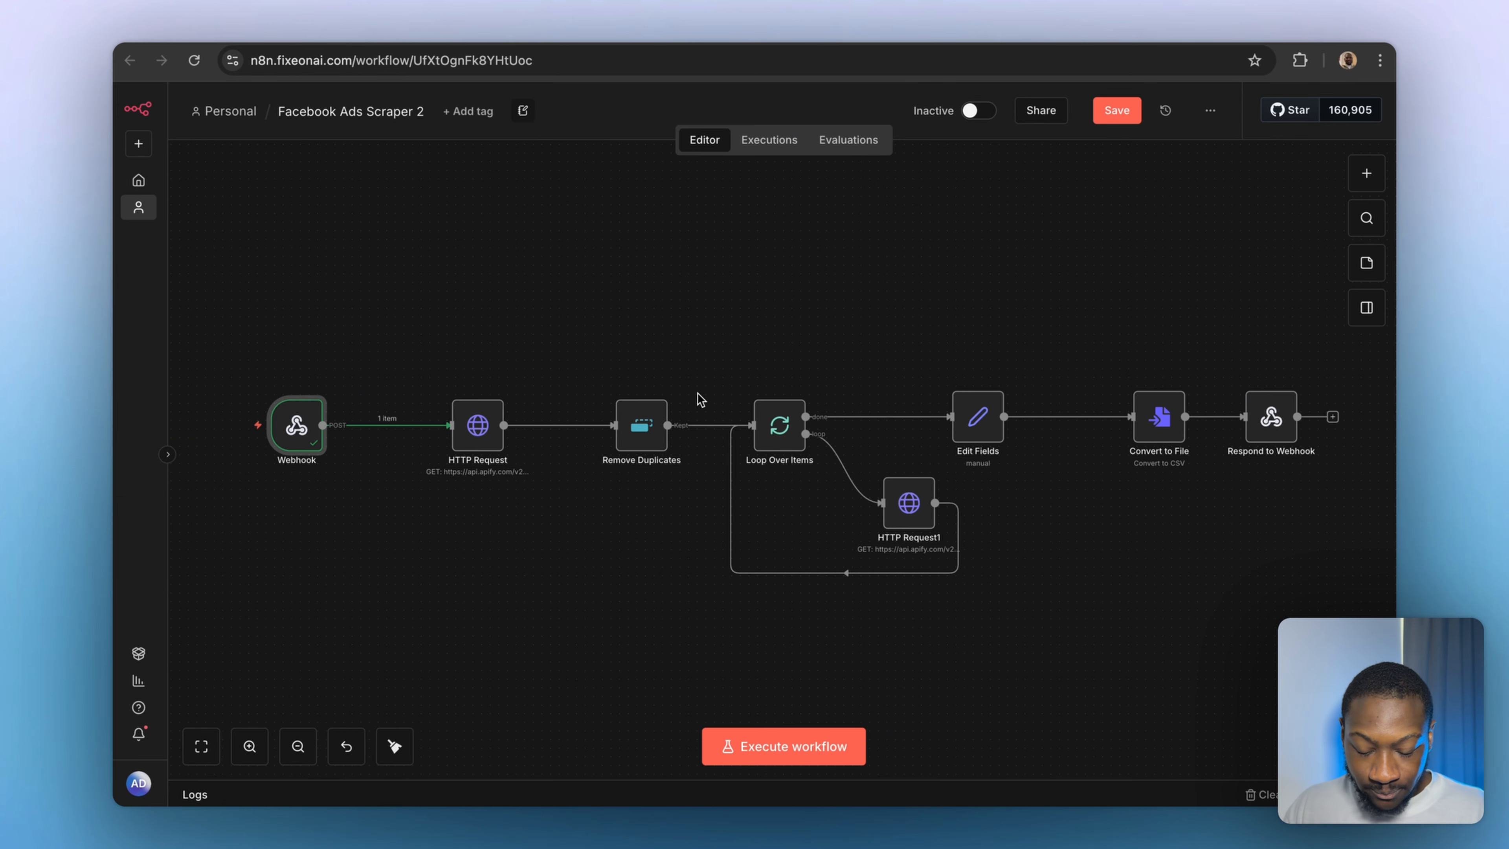
In the HTTP Request node's JSON body, replace the url expression with {{ $json.body[0].url }} from the Webhook data.
{"action": "double_click", "coordinate": [479, 444]}
{"action": "scroll", "coordinate": [798, 593], "scroll_direction": "down", "scroll_amount": 10}
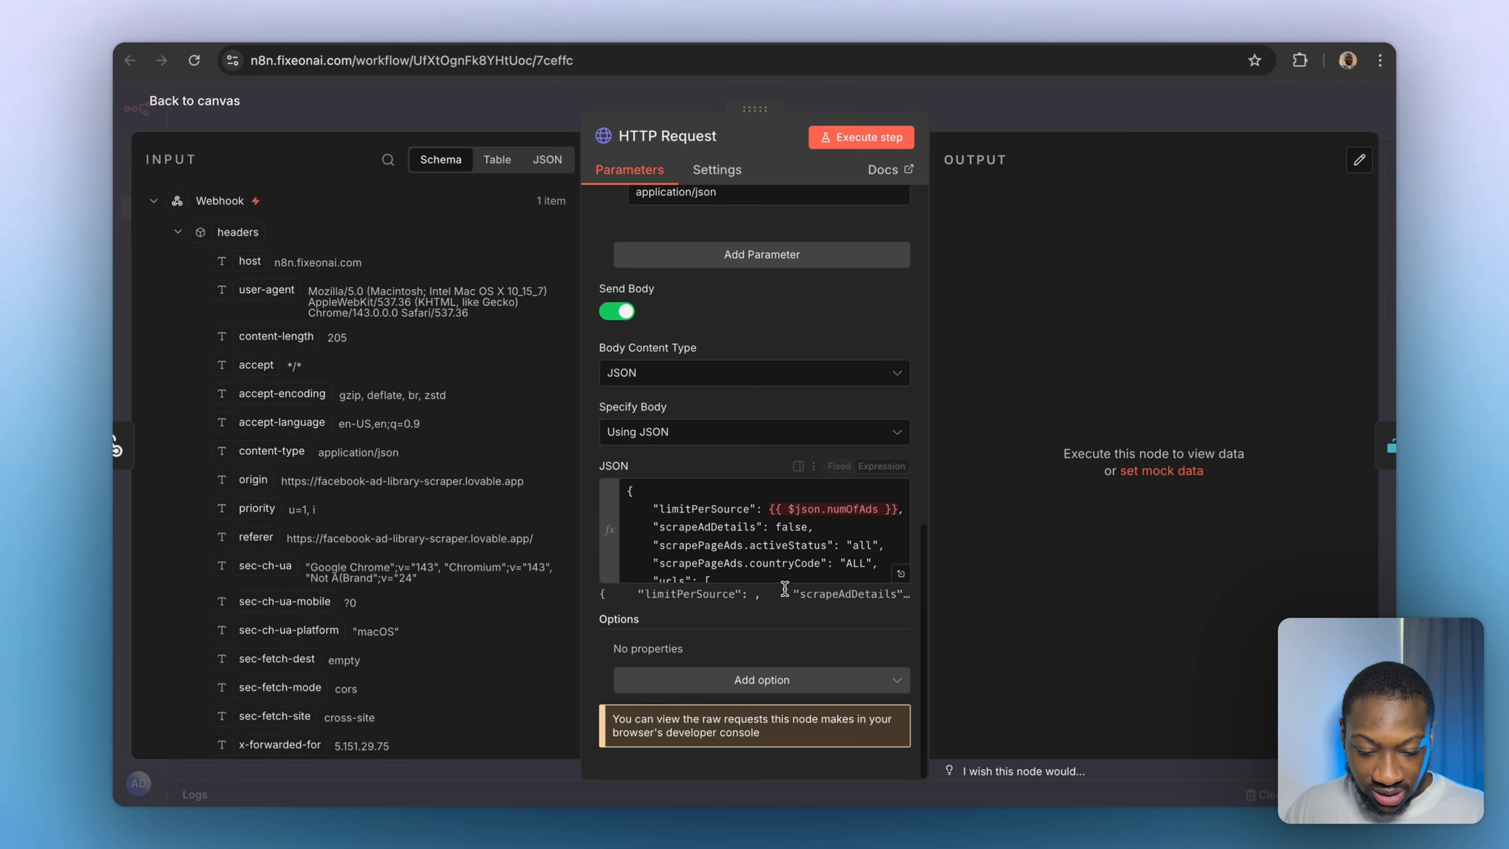
{"action": "left_click", "coordinate": [900, 578]}
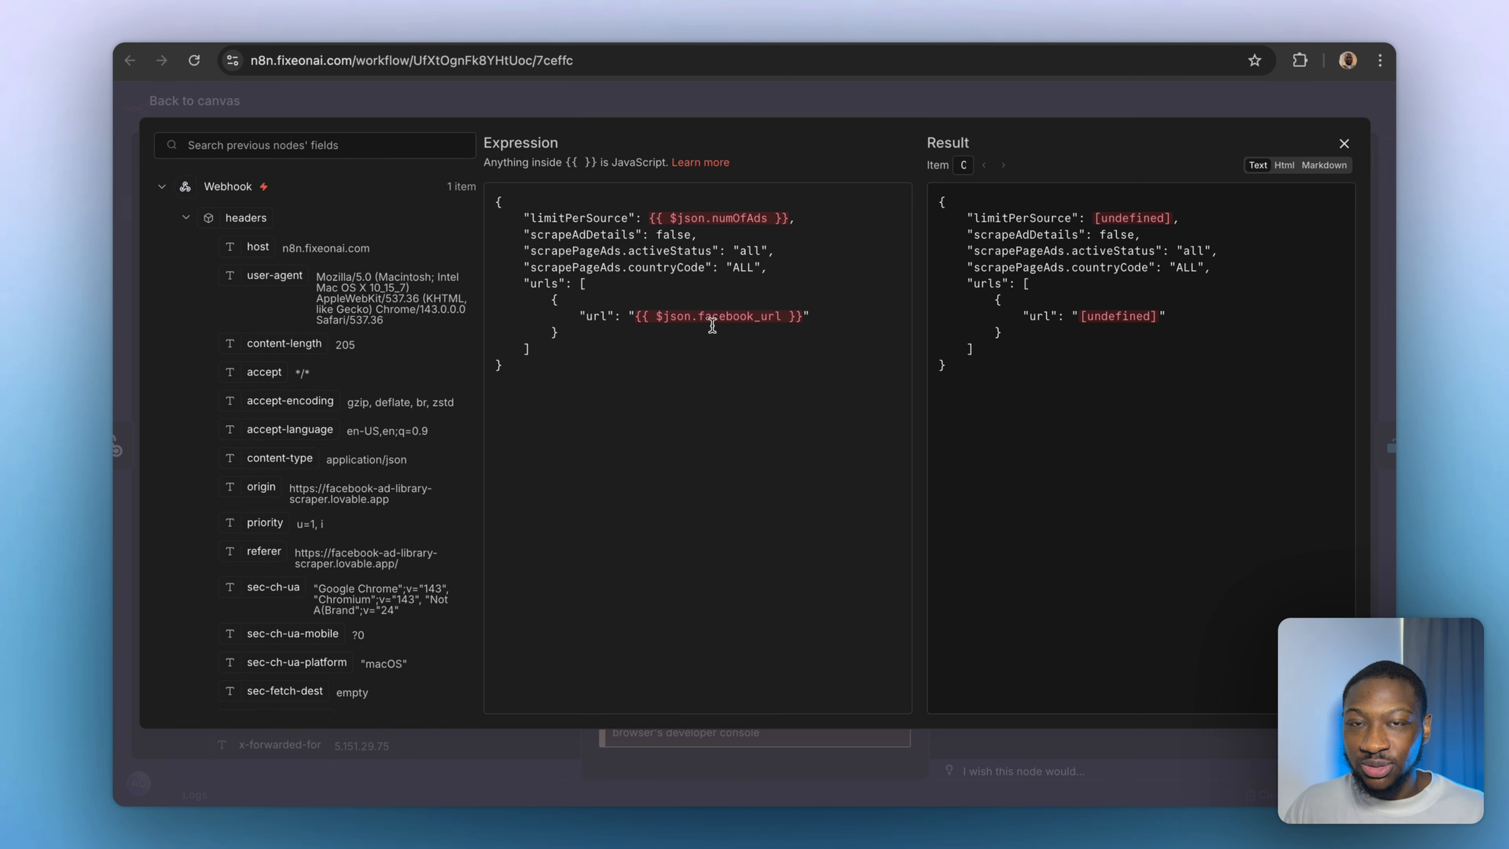
{"action": "scroll", "coordinate": [345, 529], "scroll_direction": "down", "scroll_amount": 10}
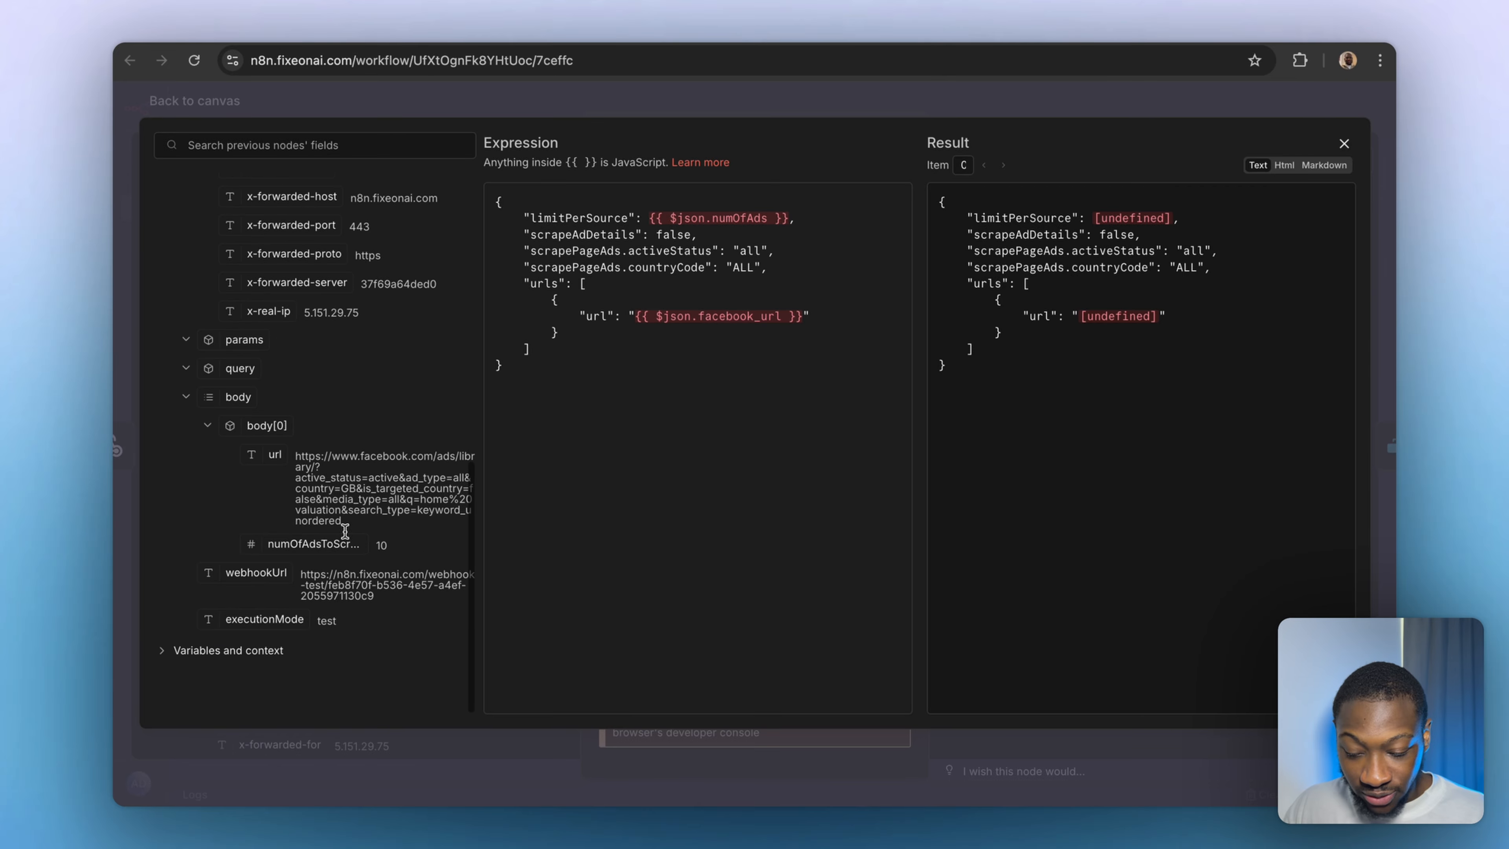
{"action": "left_click", "coordinate": [804, 315]}
{"action": "key", "text": "BackSpace"}
{"action": "key", "text": "BackSpace"}
{"action": "key", "text": "BackSpace"}
{"action": "key", "text": "BackSpace"}
{"action": "key", "text": "BackSpace"}
{"action": "key", "text": "BackSpace"}
{"action": "key", "text": "BackSpace"}
{"action": "key", "text": "BackSpace"}
{"action": "key", "text": "BackSpace"}
{"action": "key", "text": "BackSpace"}
{"action": "key", "text": "BackSpace"}
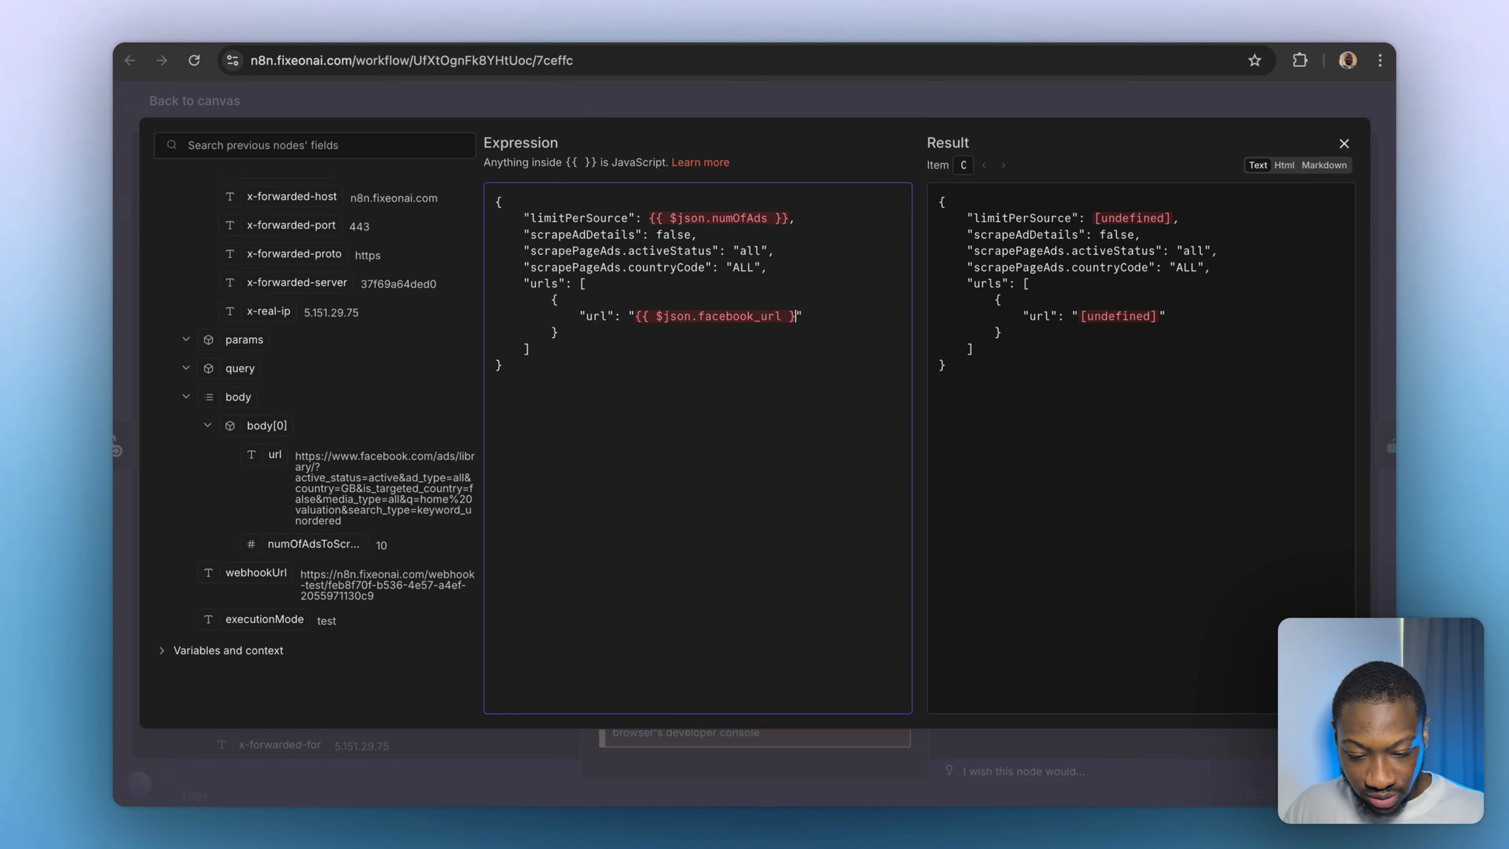
{"action": "key", "text": "BackSpace"}
{"action": "key", "text": "BackSpace"}
{"action": "key", "text": "BackSpace"}
{"action": "key", "text": "BackSpace"}
{"action": "key", "text": "BackSpace"}
{"action": "key", "text": "BackSpace"}
{"action": "key", "text": "BackSpace"}
{"action": "key", "text": "BackSpace"}
{"action": "key", "text": "BackSpace"}
{"action": "key", "text": "BackSpace"}
{"action": "key", "text": "BackSpace"}
{"action": "key", "text": "BackSpace"}
{"action": "key", "text": "BackSpace"}
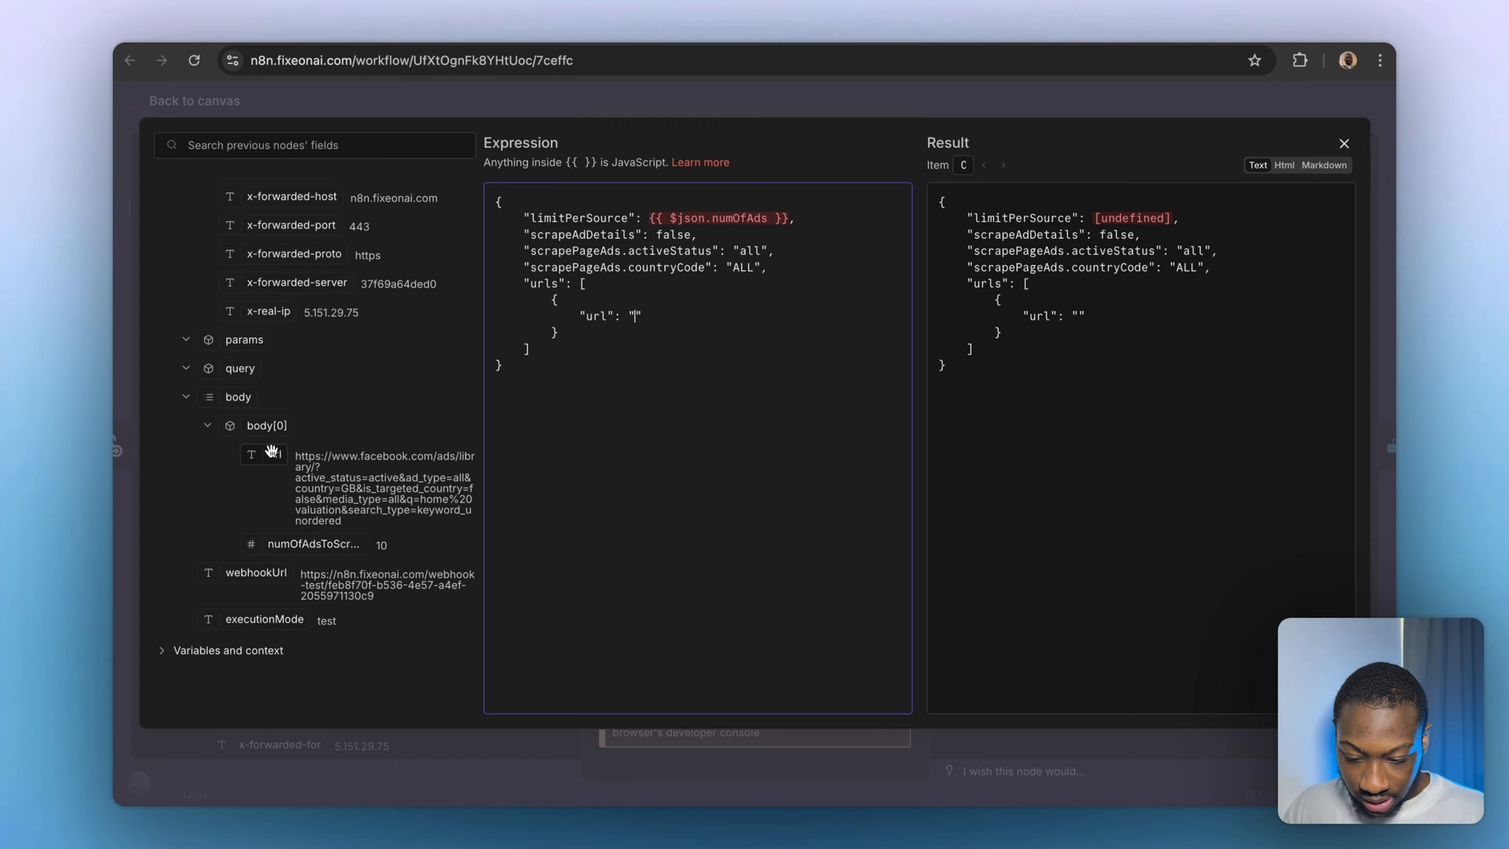
{"action": "left_click_drag", "start_coordinate": [271, 454], "coordinate": [638, 316]}
Map limitPerSource to {{ $json.body[0].numOfAdsToScrape }} in the JSON body and save the workflow.
{"action": "left_click", "coordinate": [787, 219]}
{"action": "key", "text": "BackSpace"}
{"action": "key", "text": "BackSpace"}
{"action": "key", "text": "BackSpace"}
{"action": "key", "text": "BackSpace"}
{"action": "key", "text": "BackSpace"}
{"action": "key", "text": "BackSpace"}
{"action": "key", "text": "BackSpace"}
{"action": "key", "text": "BackSpace"}
{"action": "key", "text": "BackSpace"}
{"action": "key", "text": "BackSpace"}
{"action": "key", "text": "BackSpace"}
{"action": "key", "text": "BackSpace"}
{"action": "key", "text": "BackSpace"}
{"action": "key", "text": "BackSpace"}
{"action": "key", "text": "BackSpace"}
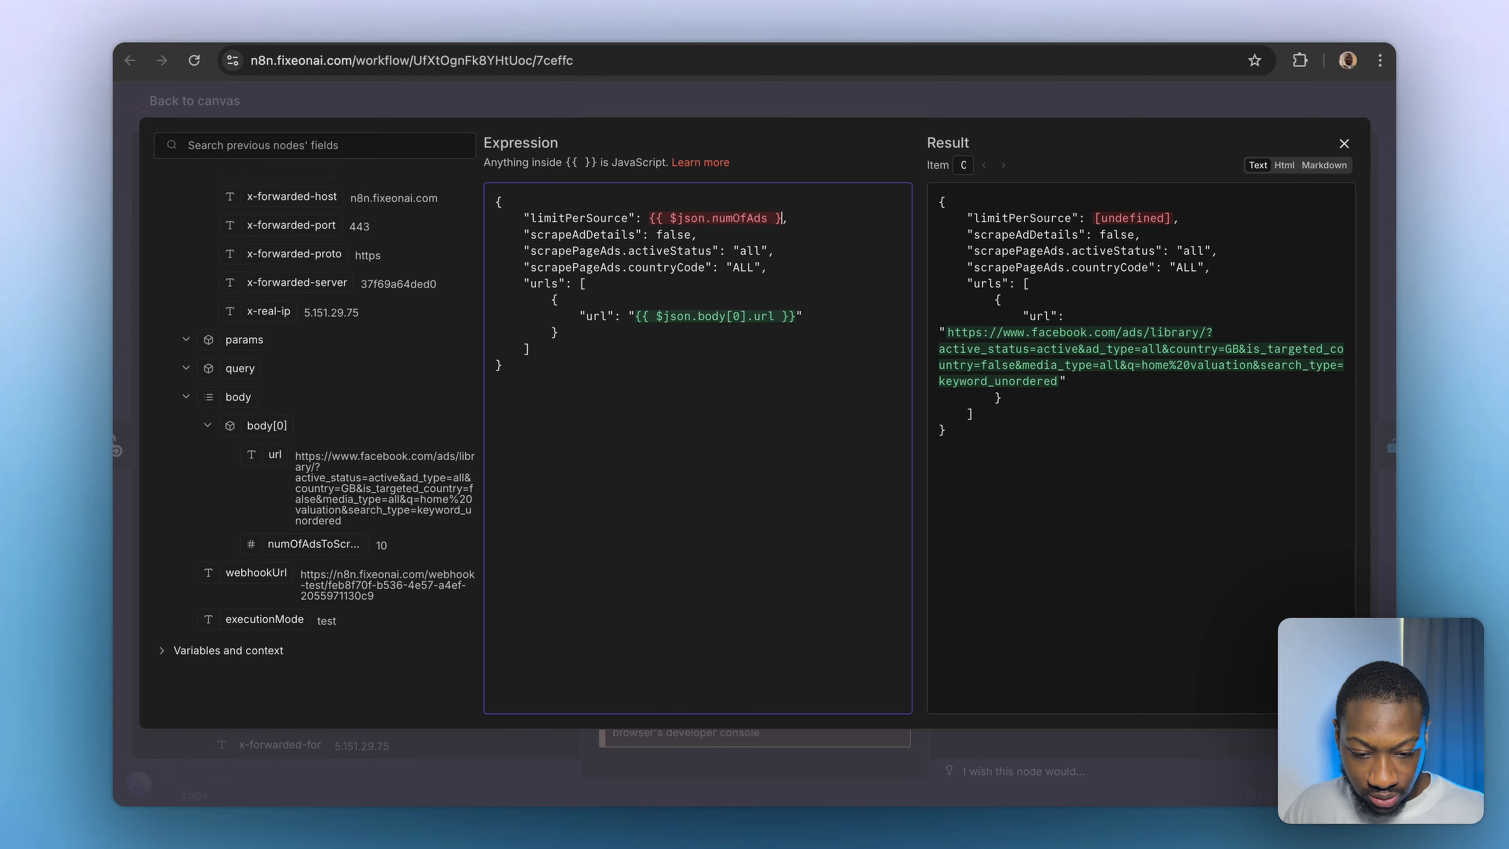
{"action": "key", "text": "BackSpace"}
{"action": "key", "text": "BackSpace"}
{"action": "key", "text": "BackSpace"}
{"action": "key", "text": "BackSpace"}
{"action": "key", "text": "BackSpace"}
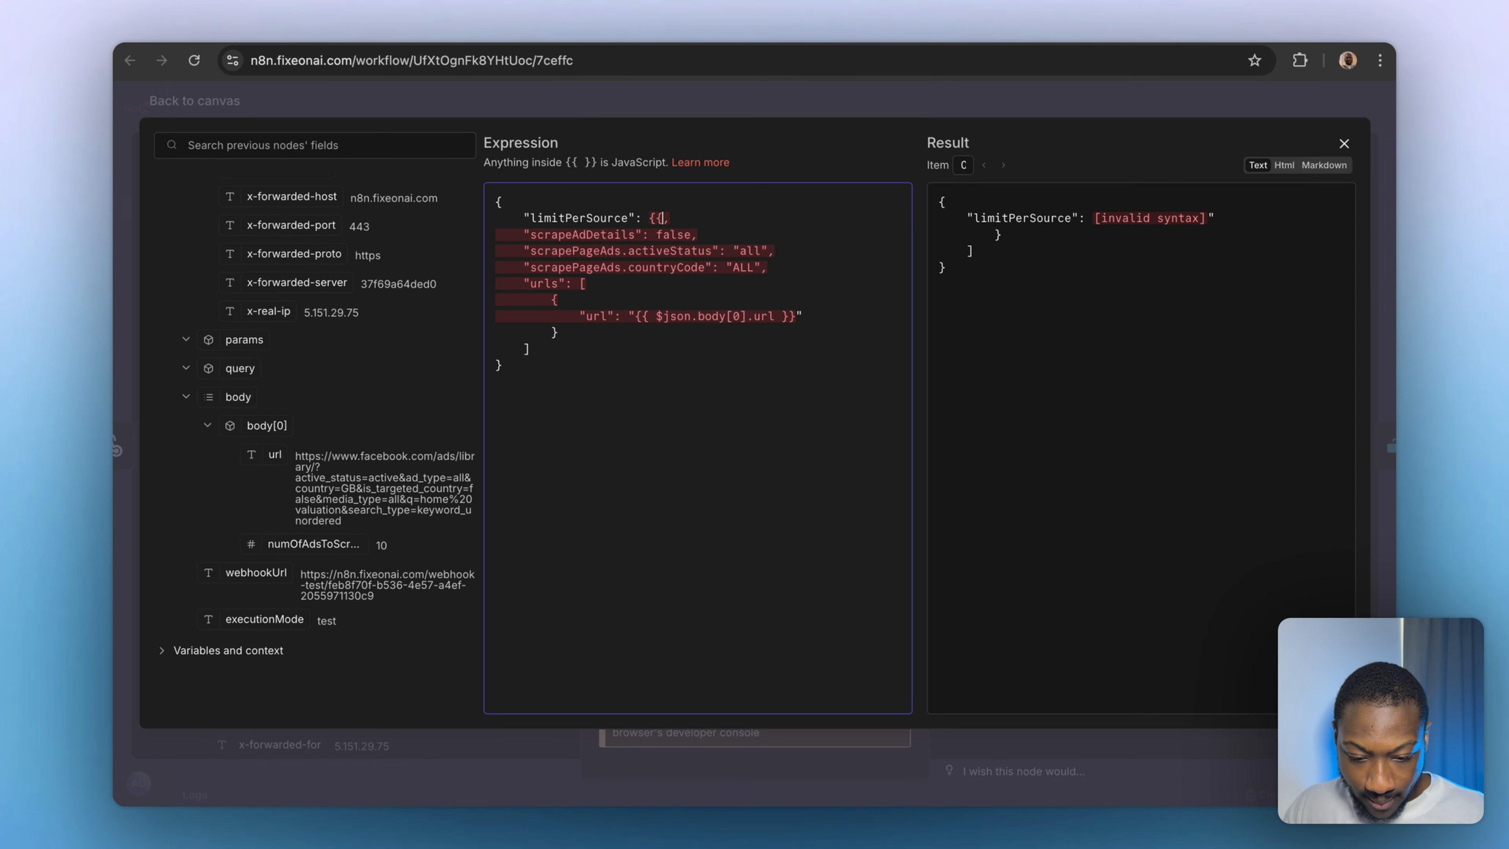
{"action": "left_click_drag", "start_coordinate": [281, 545], "coordinate": [650, 222]}
{"action": "key", "text": "Escape"}
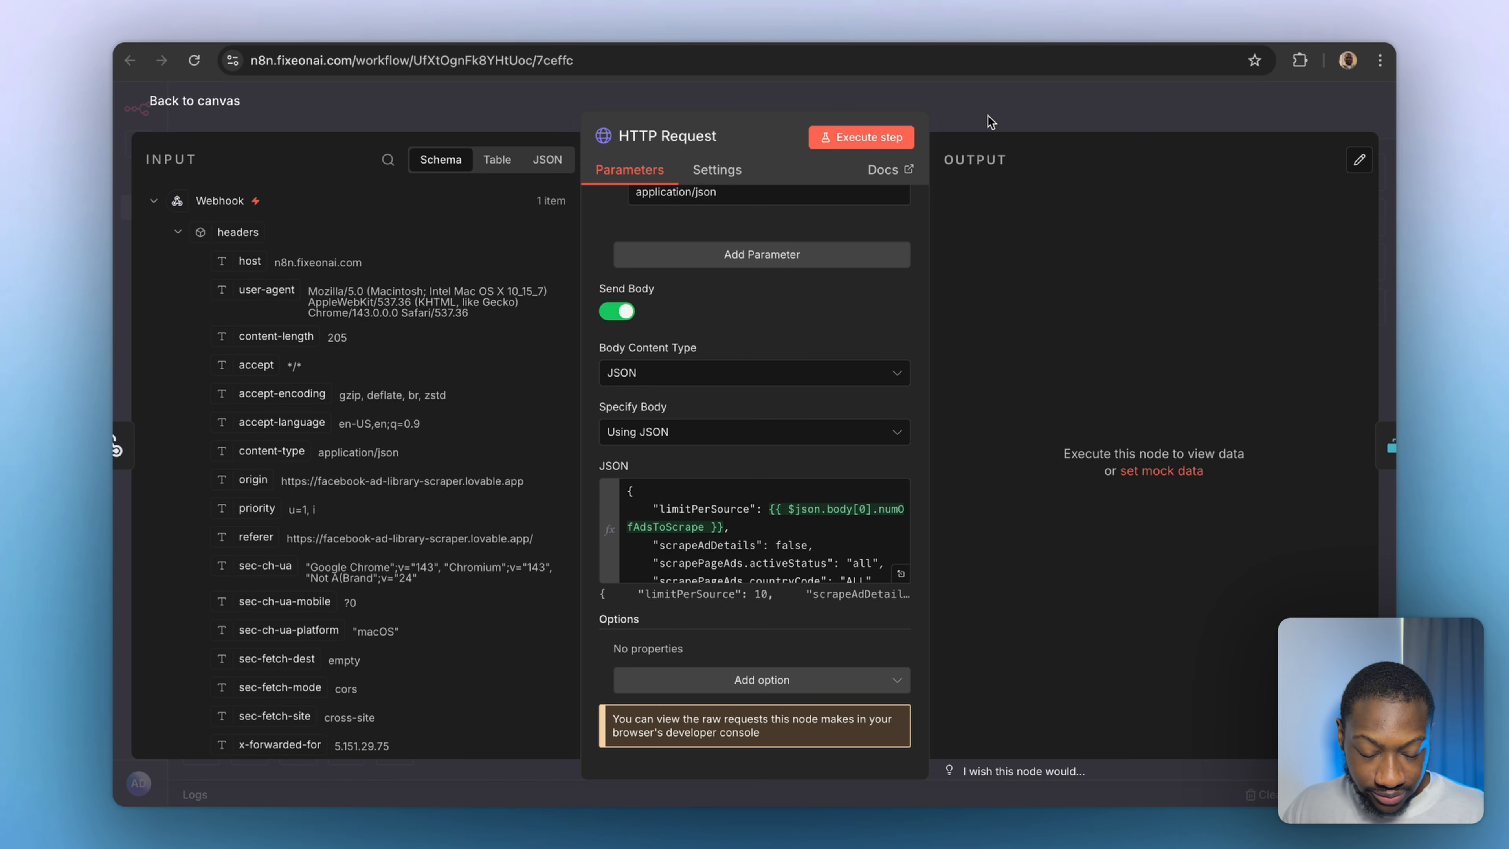
{"action": "left_click", "coordinate": [982, 126]}
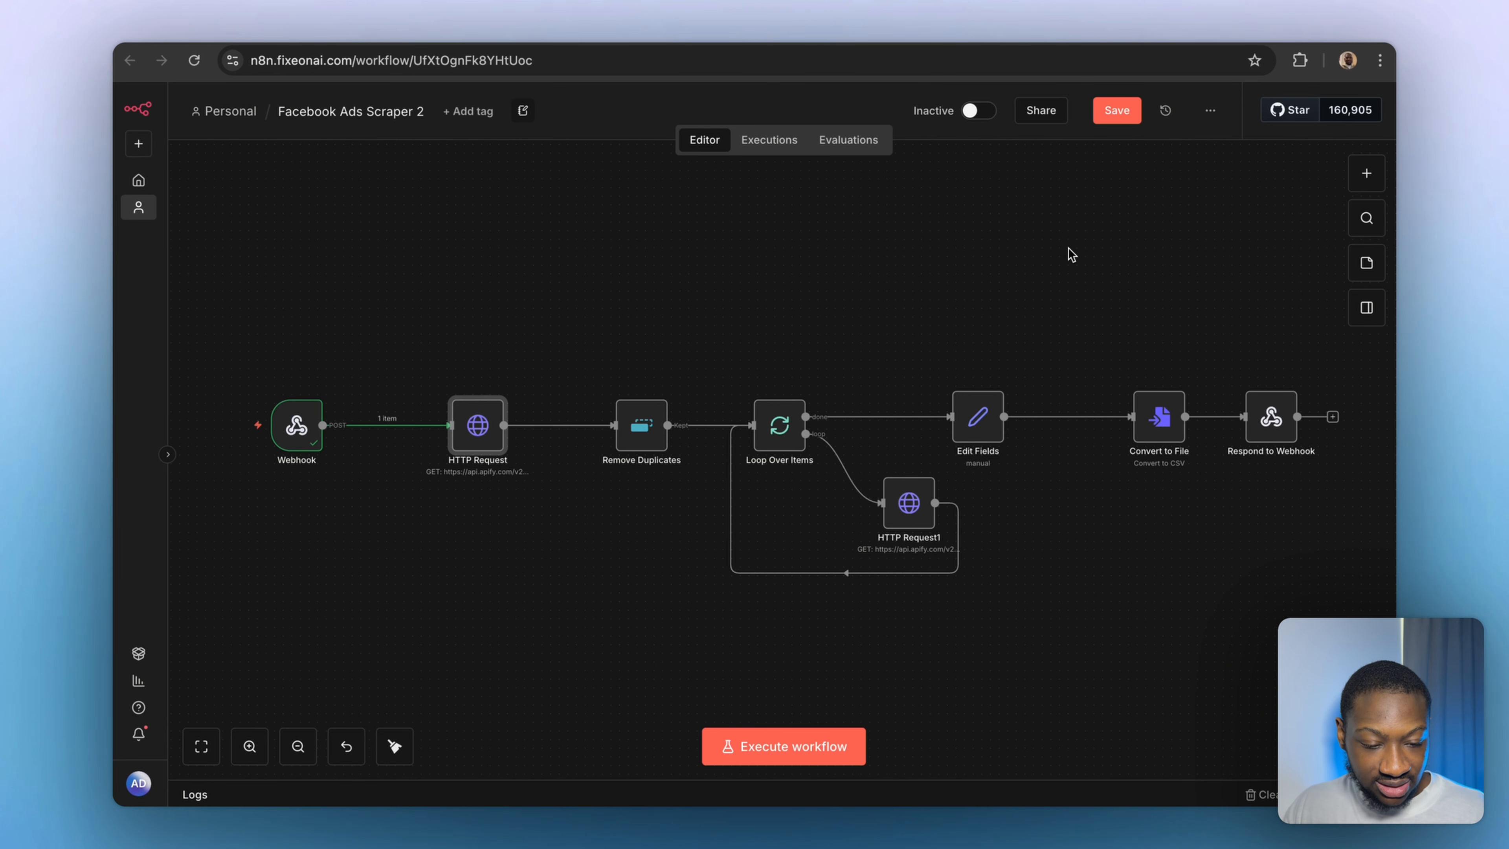
{"action": "left_click", "coordinate": [1114, 116]}
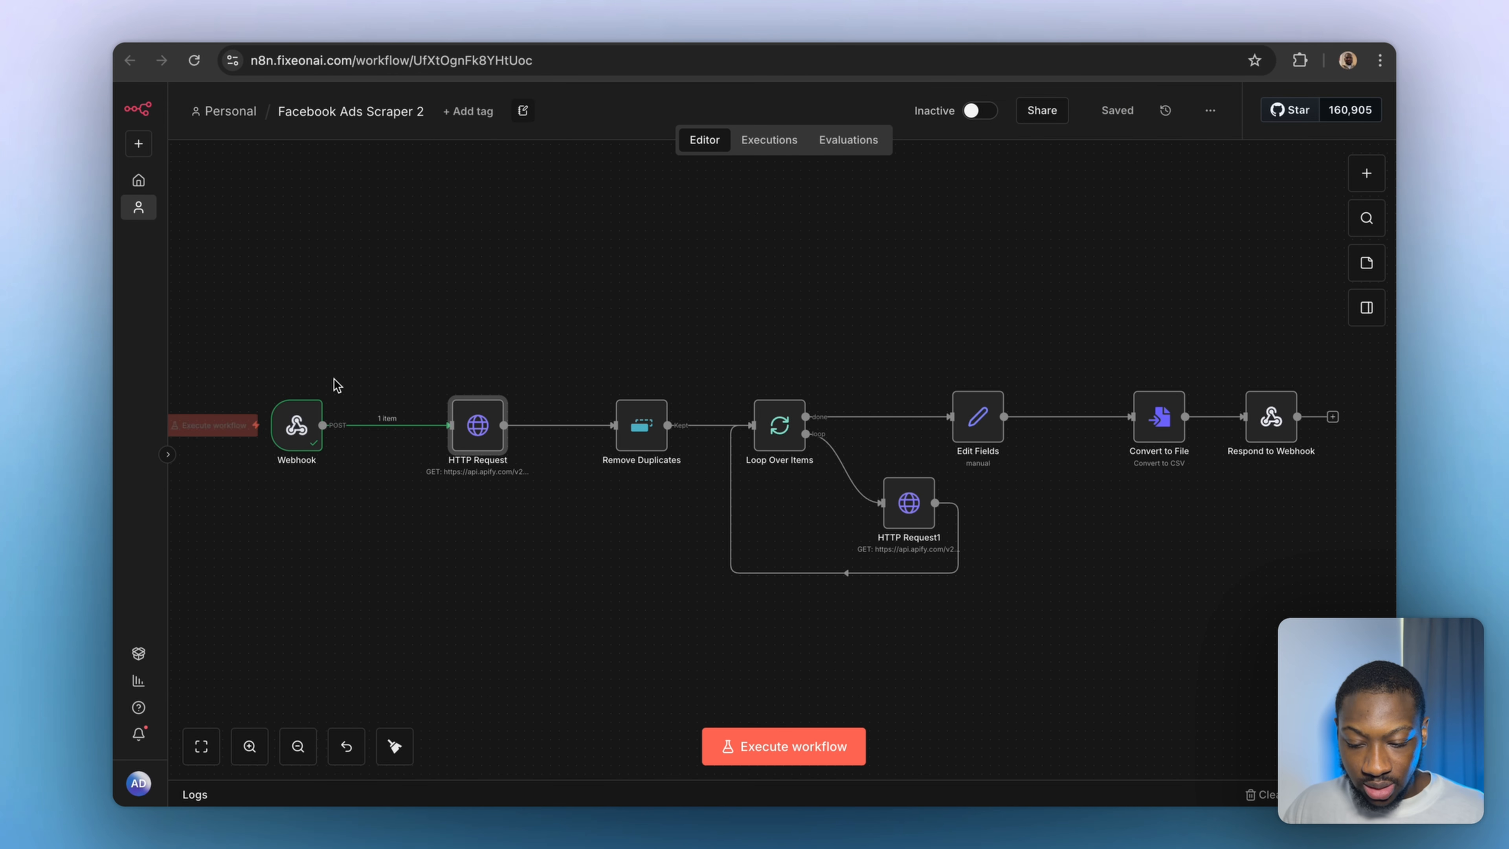
Copy the production URL from the Webhook node's parameters.
{"action": "double_click", "coordinate": [314, 427]}
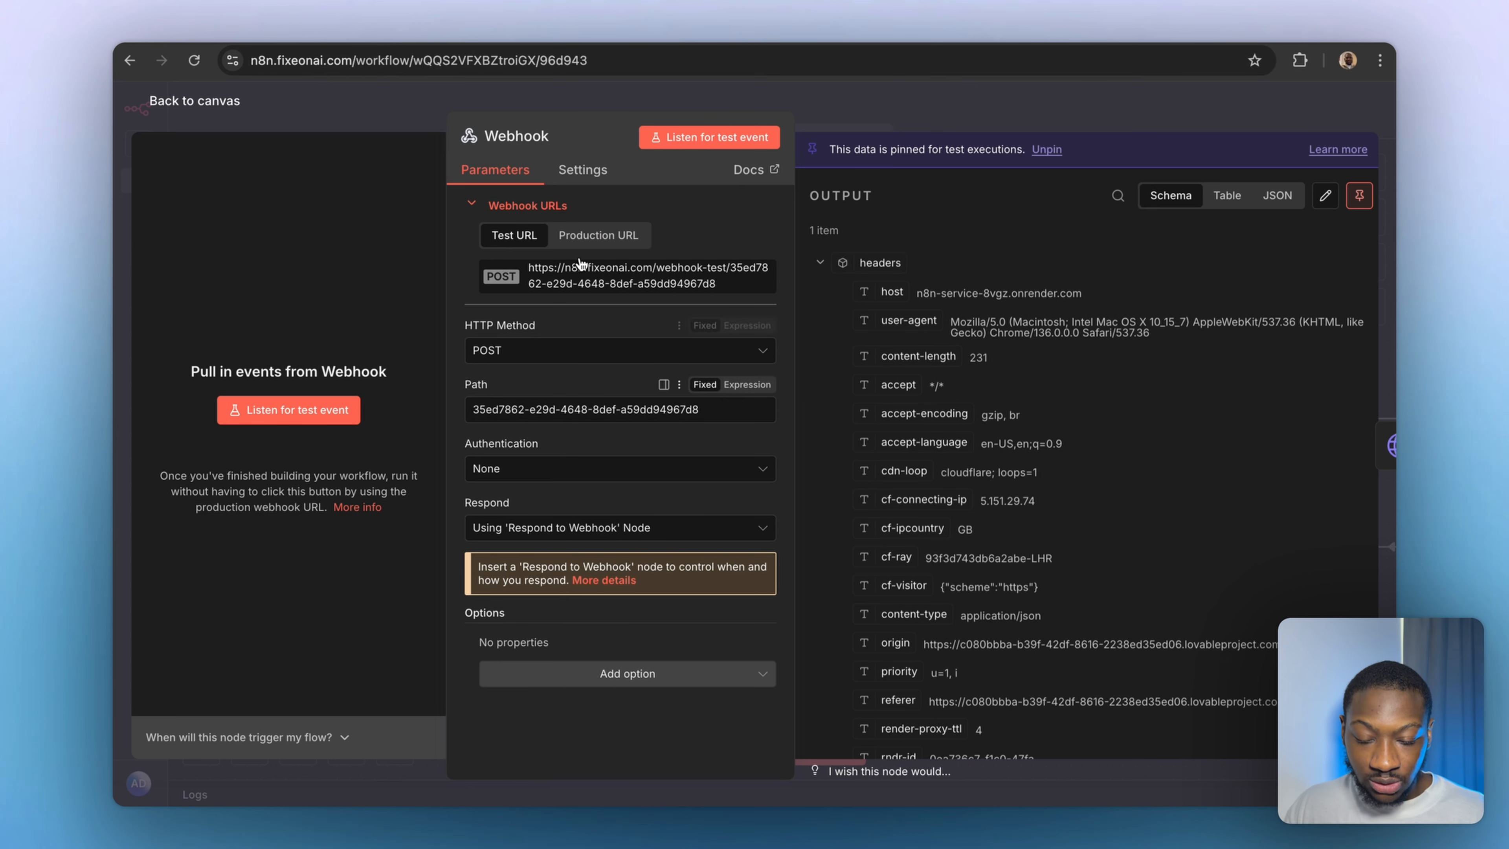
{"action": "left_click", "coordinate": [585, 236]}
{"action": "left_click", "coordinate": [576, 277]}
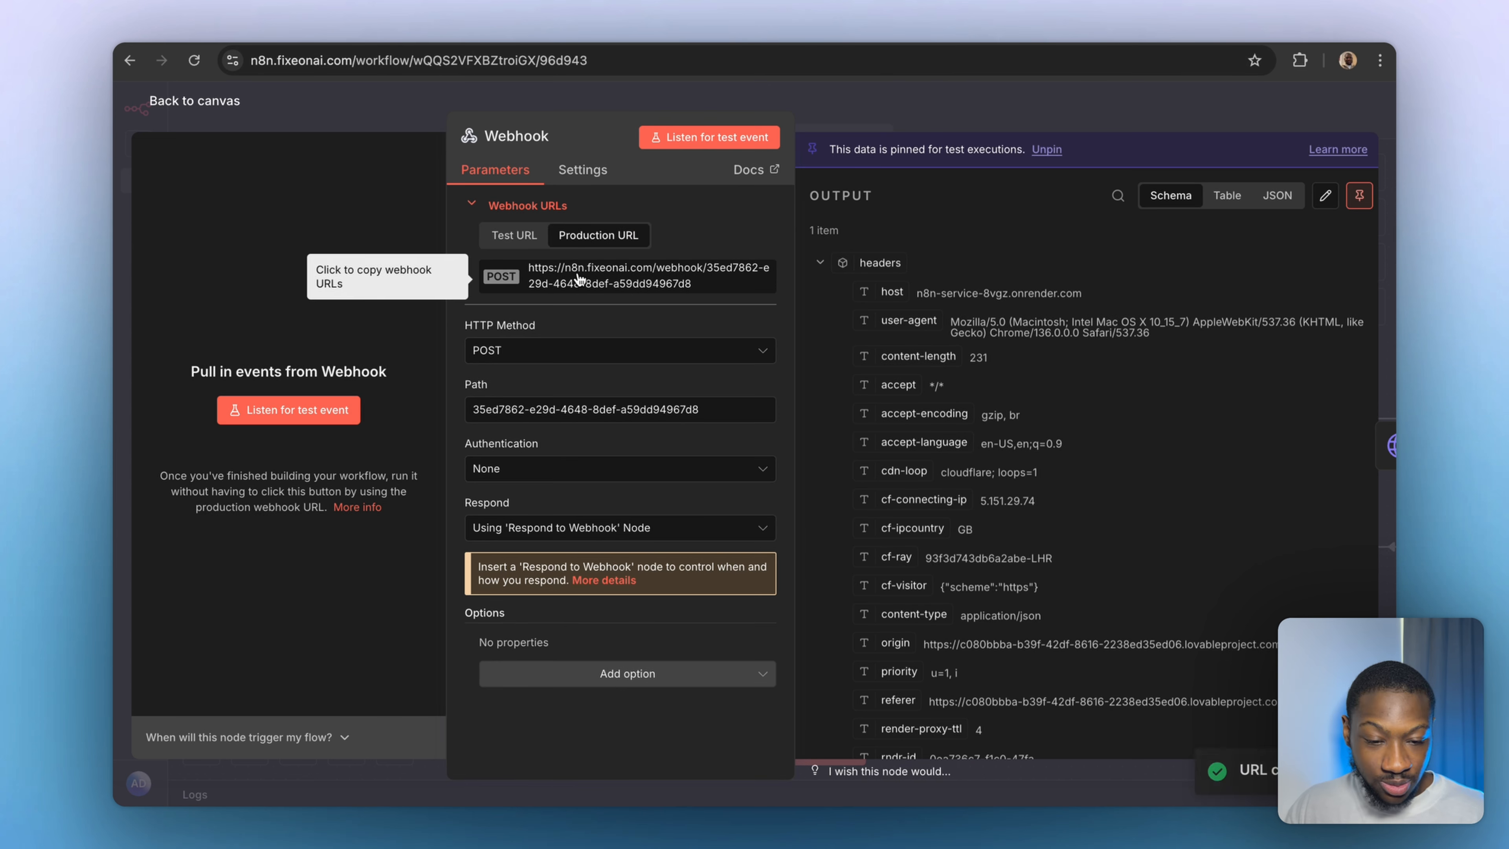
Replace the Webhook URL in the Facebook Ads Scraper app's settings with the copied production URL and close the settings.
{"action": "left_click", "coordinate": [1240, 28]}
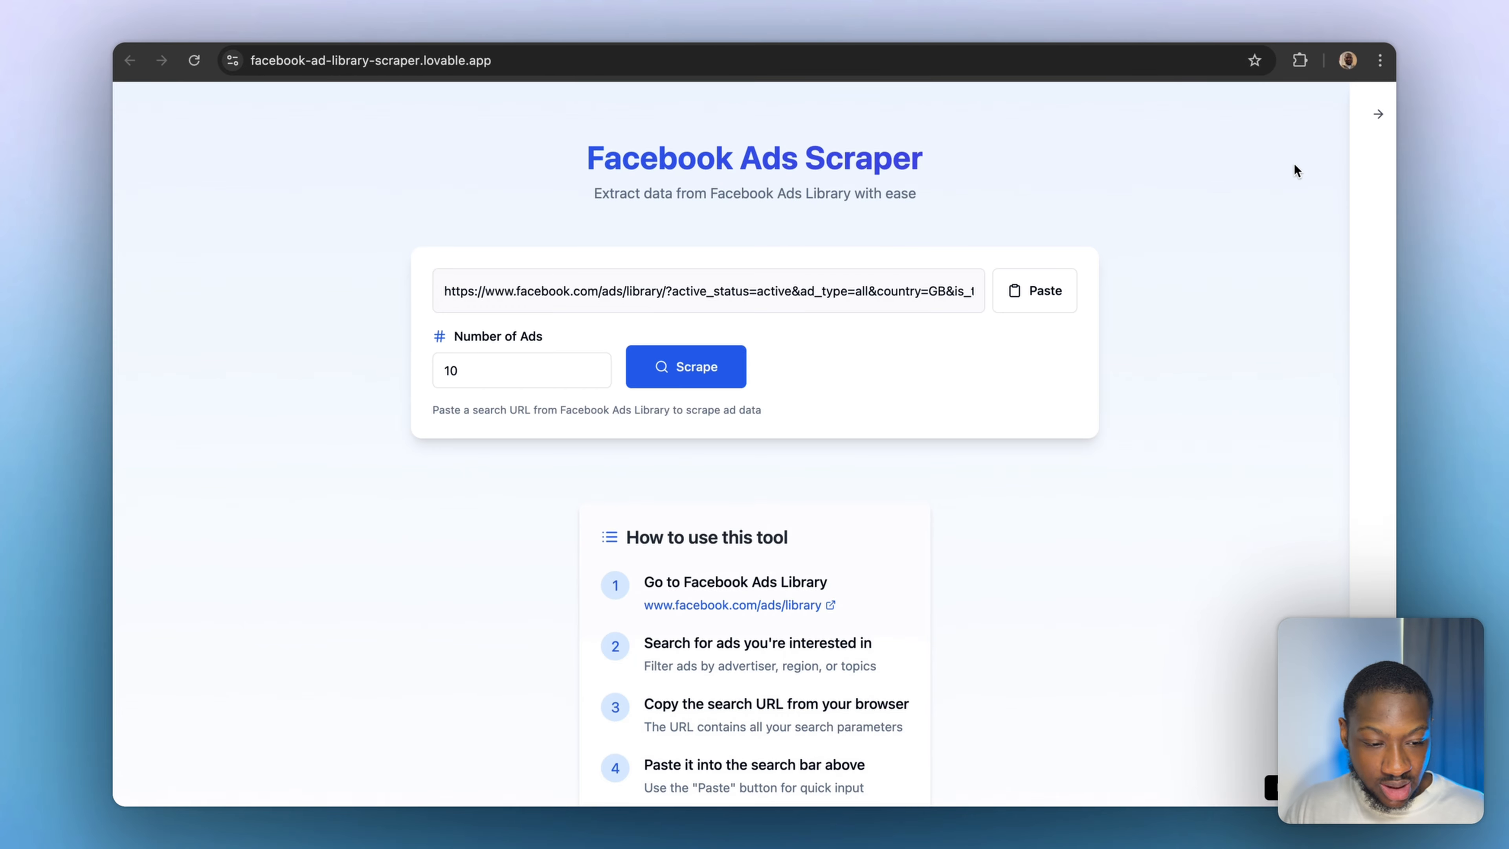
{"action": "left_click", "coordinate": [1377, 114]}
{"action": "left_click", "coordinate": [1203, 226]}
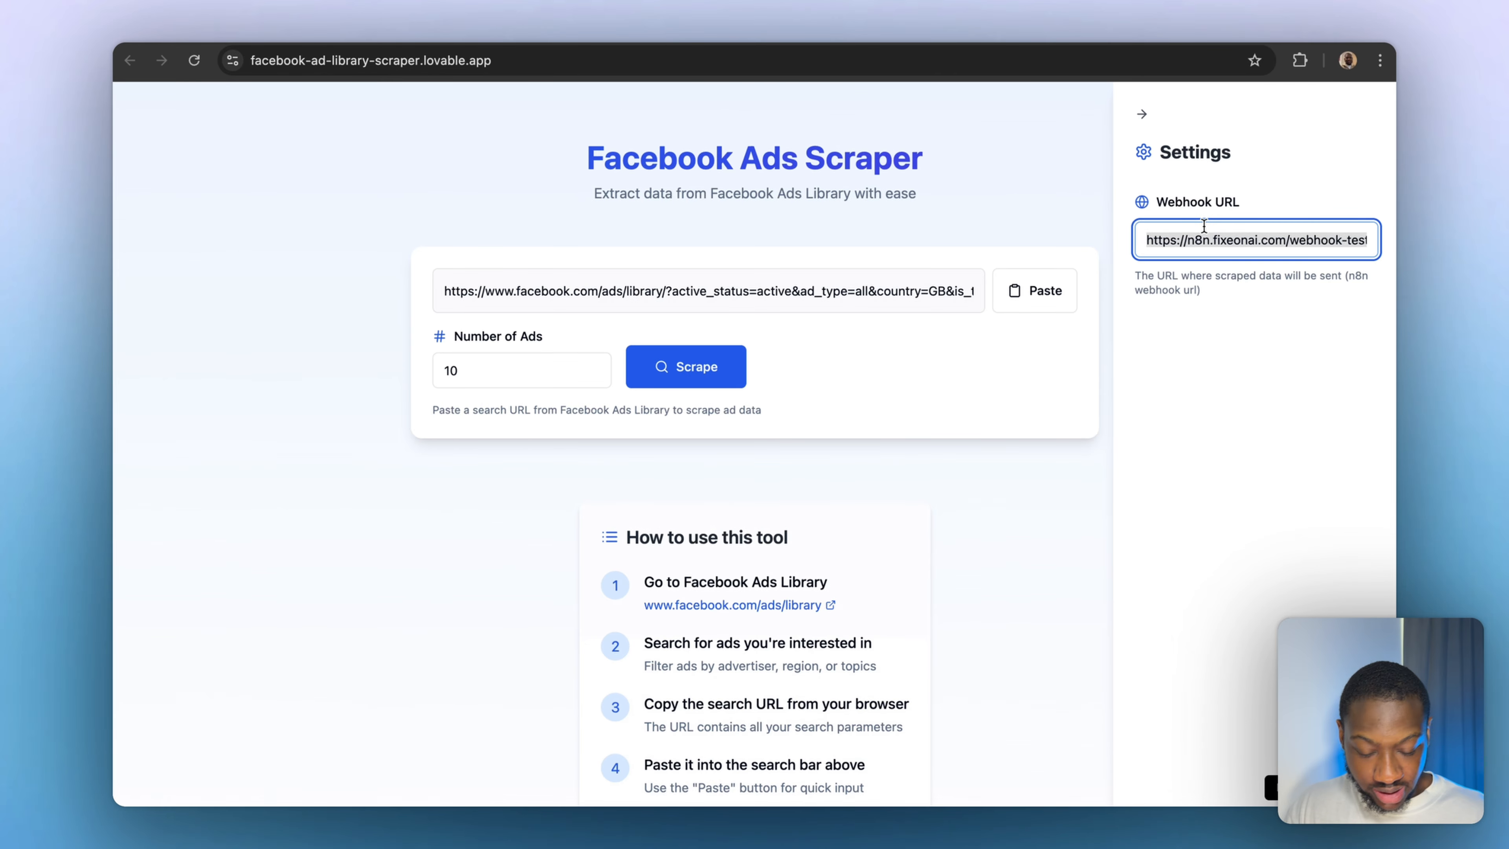
{"action": "key", "text": "super+a"}
{"action": "key", "text": "BackSpace"}
{"action": "key", "text": "super+v"}
{"action": "left_click", "coordinate": [1190, 336]}
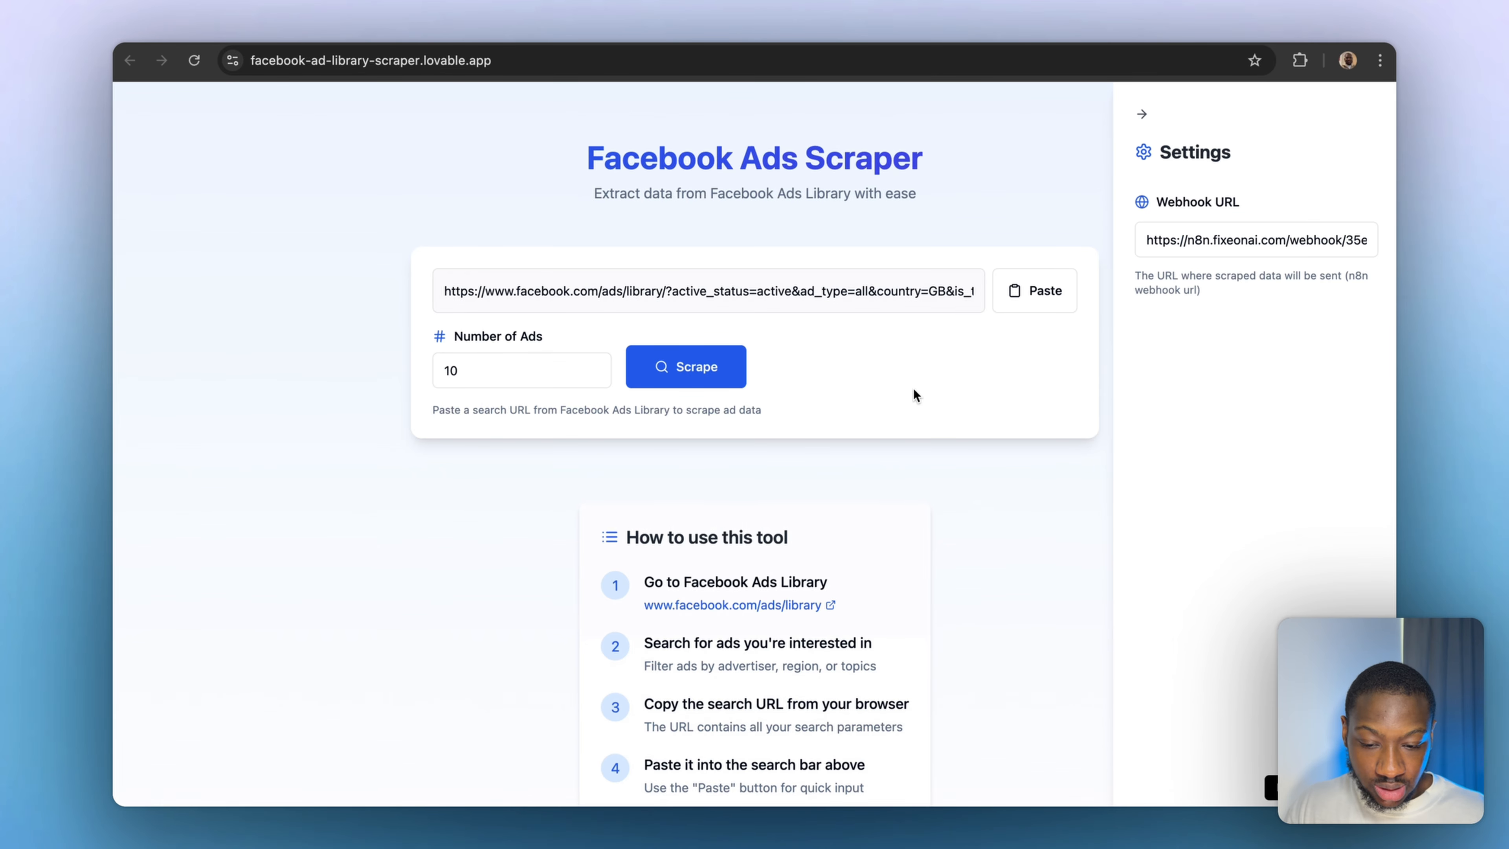
{"action": "left_click", "coordinate": [1141, 114]}
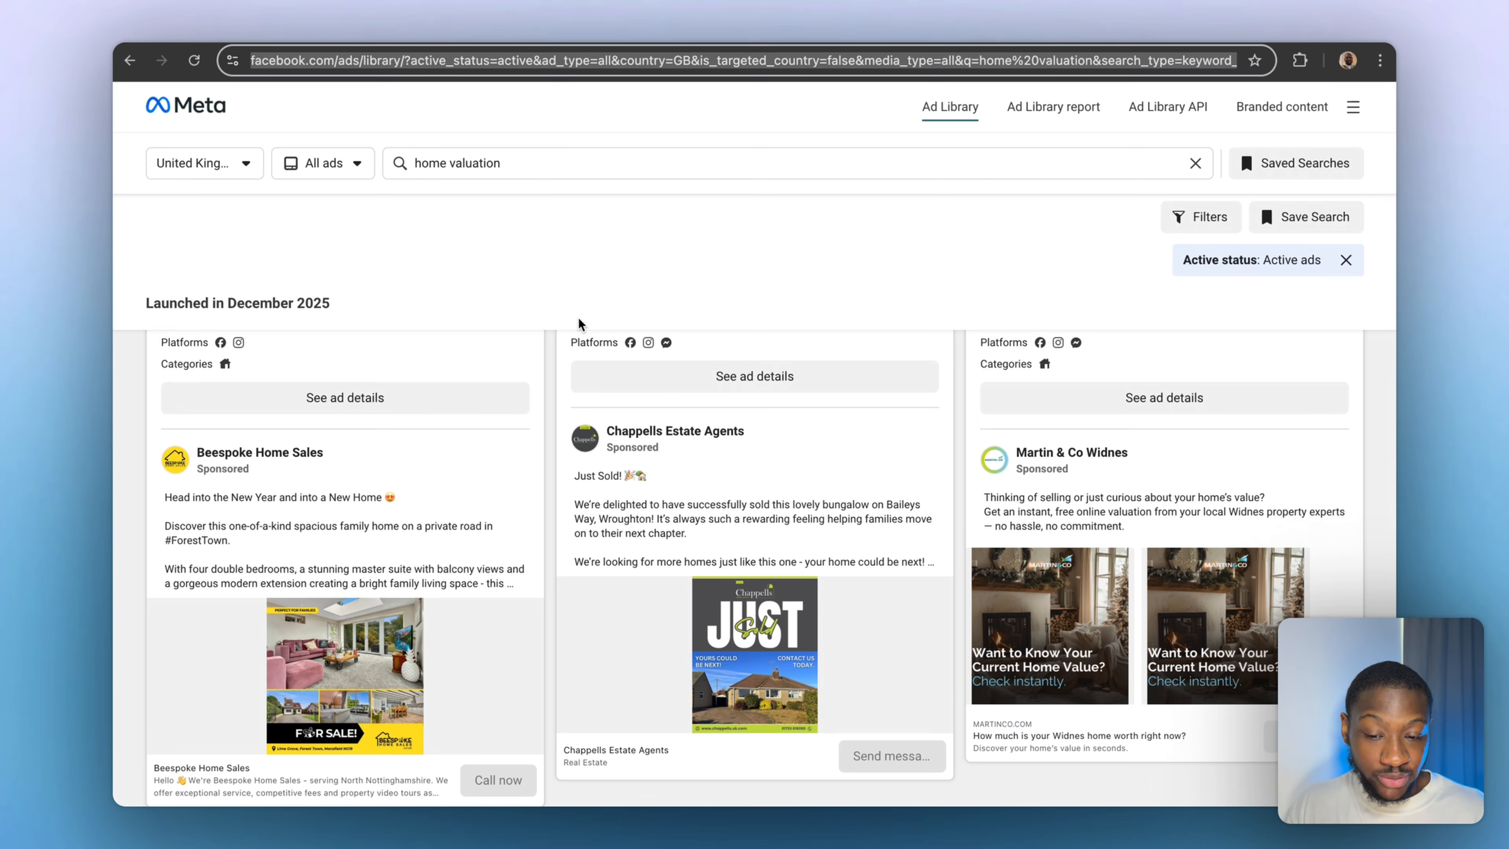
{"action": "left_click", "coordinate": [441, 171]}
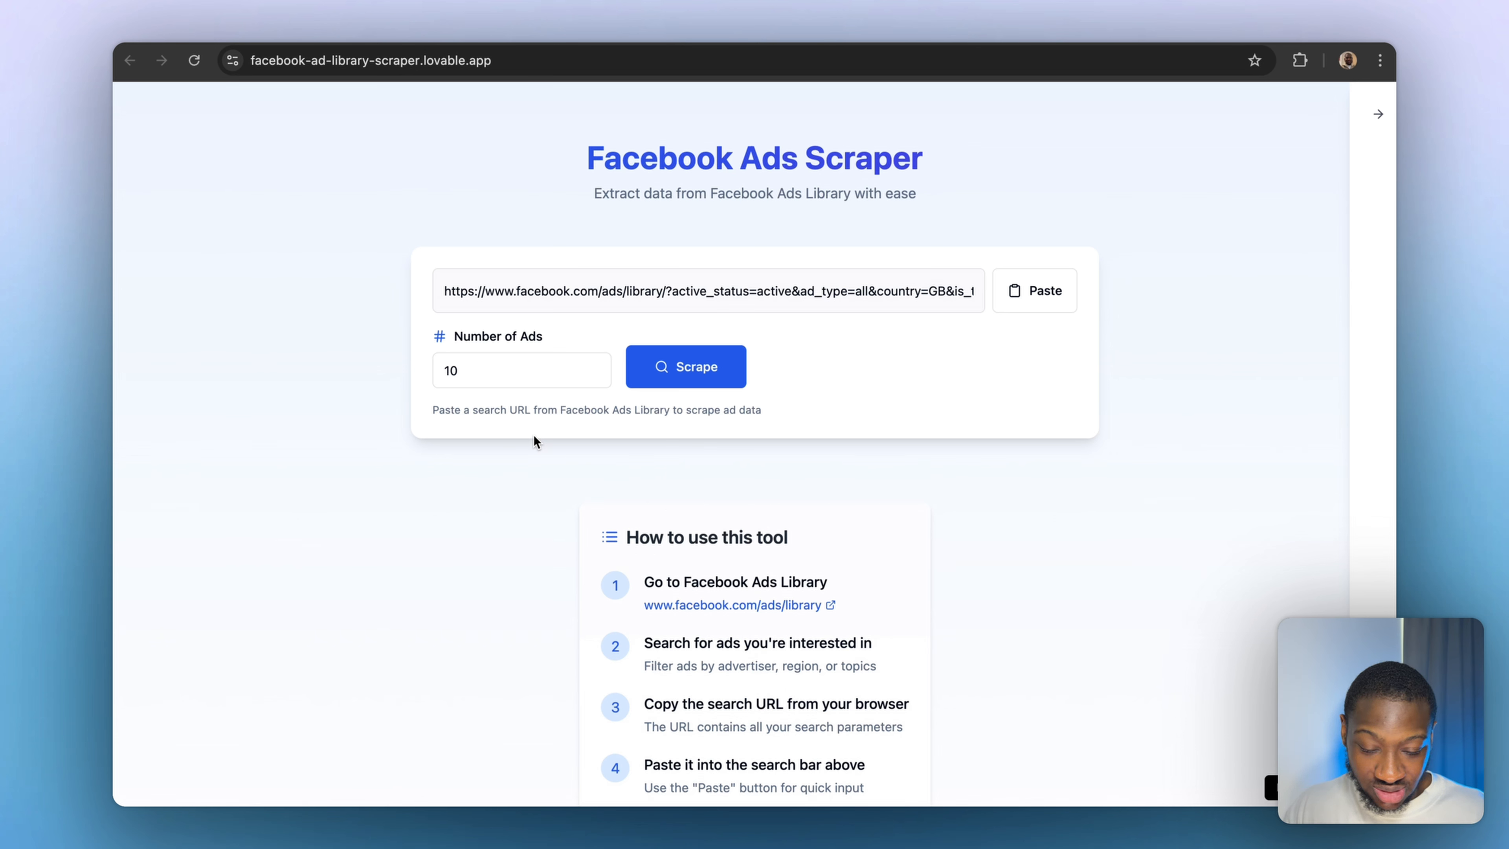
Start the scrape for the entered Ad Library URL and check the current execution of the Facebook Ad Library Scraper Backend in n8n.
{"action": "left_click", "coordinate": [705, 365]}
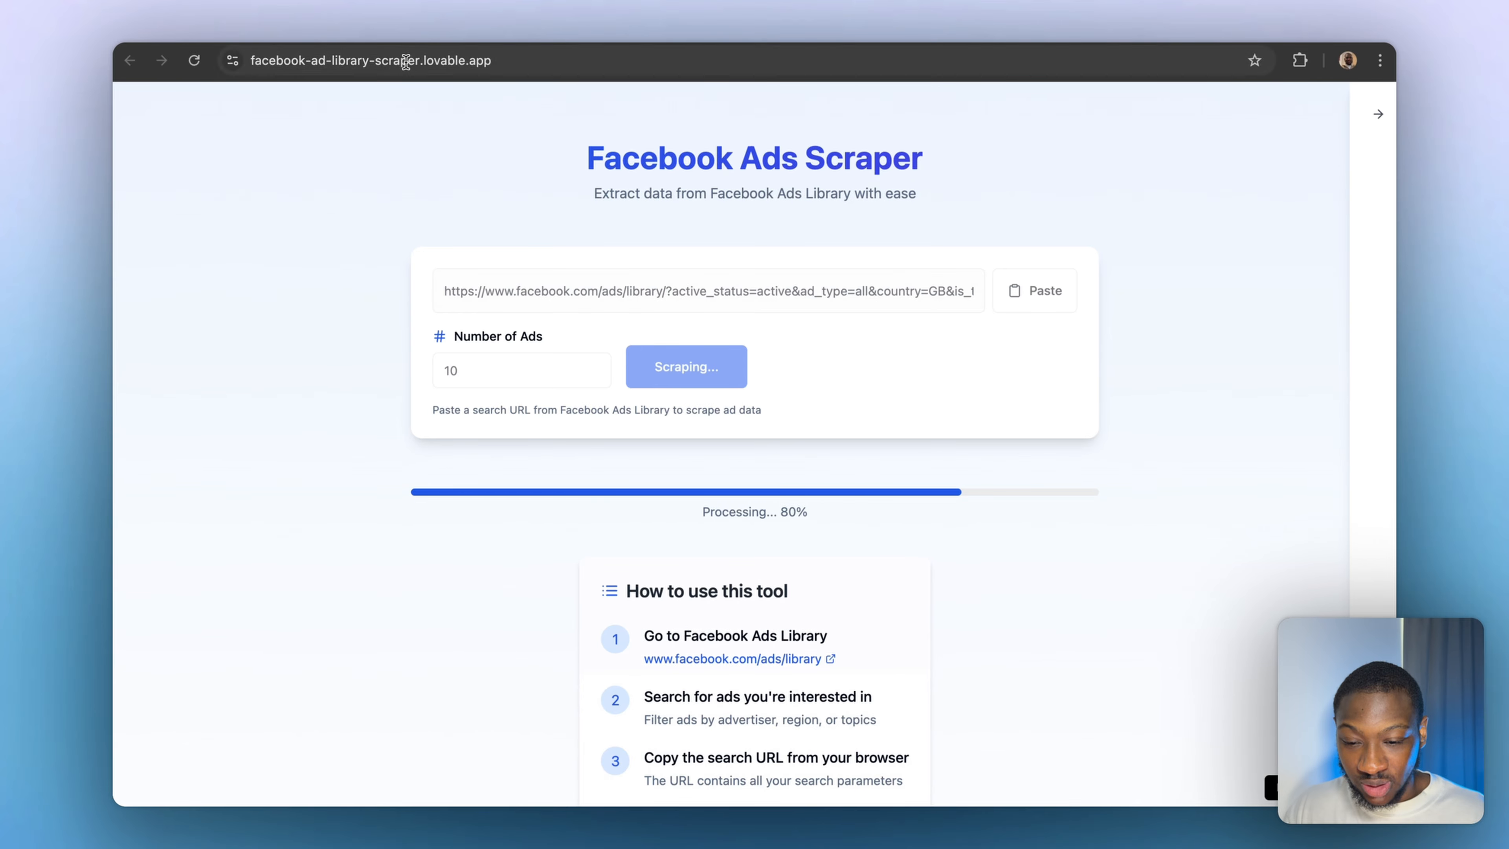
{"action": "left_click", "coordinate": [409, 29]}
{"action": "left_click", "coordinate": [872, 93]}
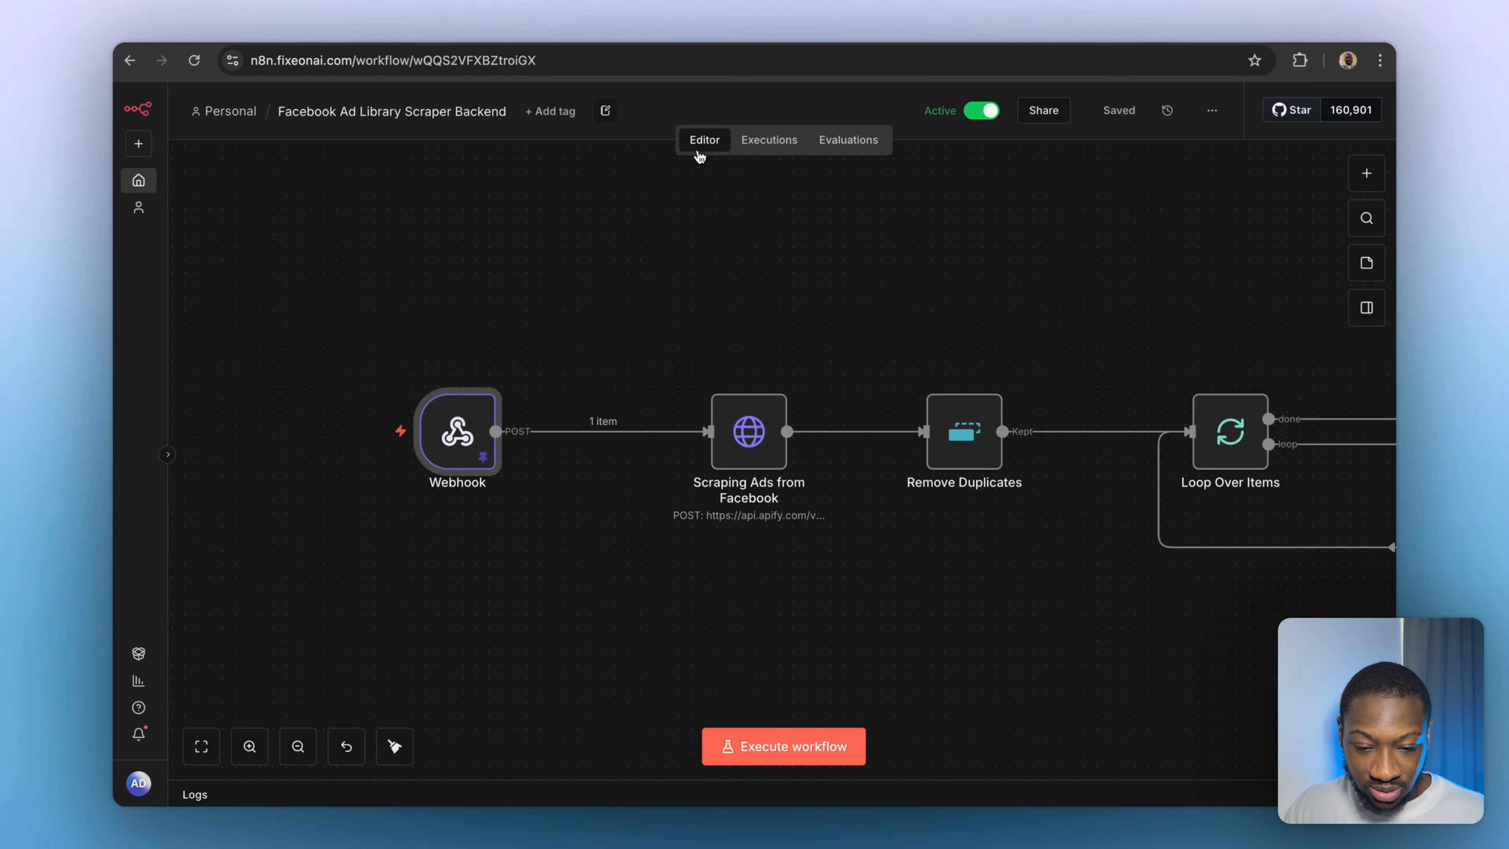
{"action": "left_click", "coordinate": [766, 140]}
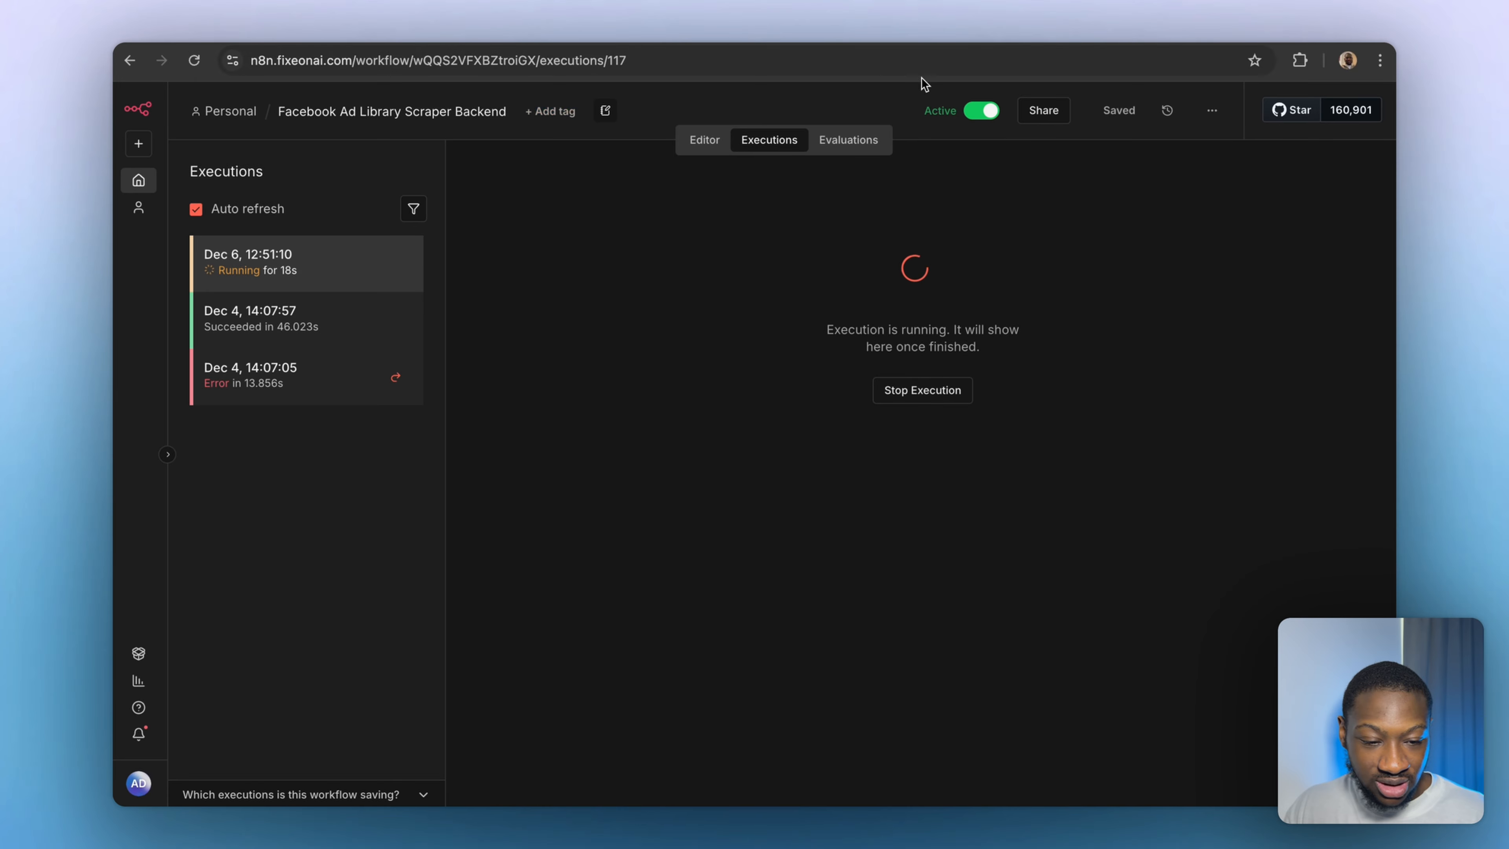
{"action": "left_click", "coordinate": [1209, 36]}
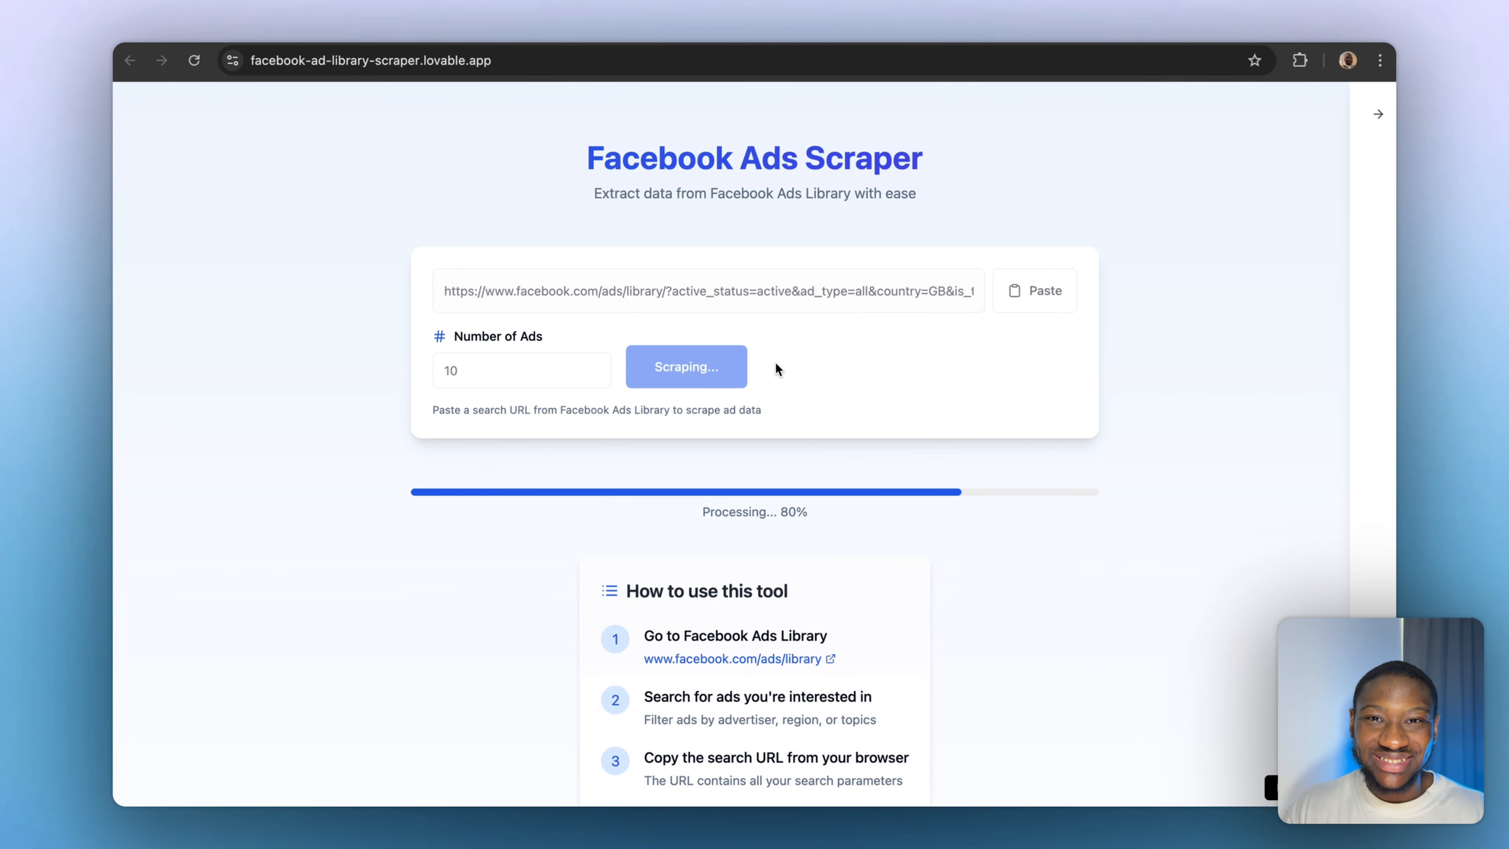
Examine the scraped results table in the Facebook Ads Scraper app, covering all rows and the category, email, phone, website and Facebook URL columns.
{"action": "scroll", "coordinate": [637, 510], "scroll_direction": "down", "scroll_amount": 1}
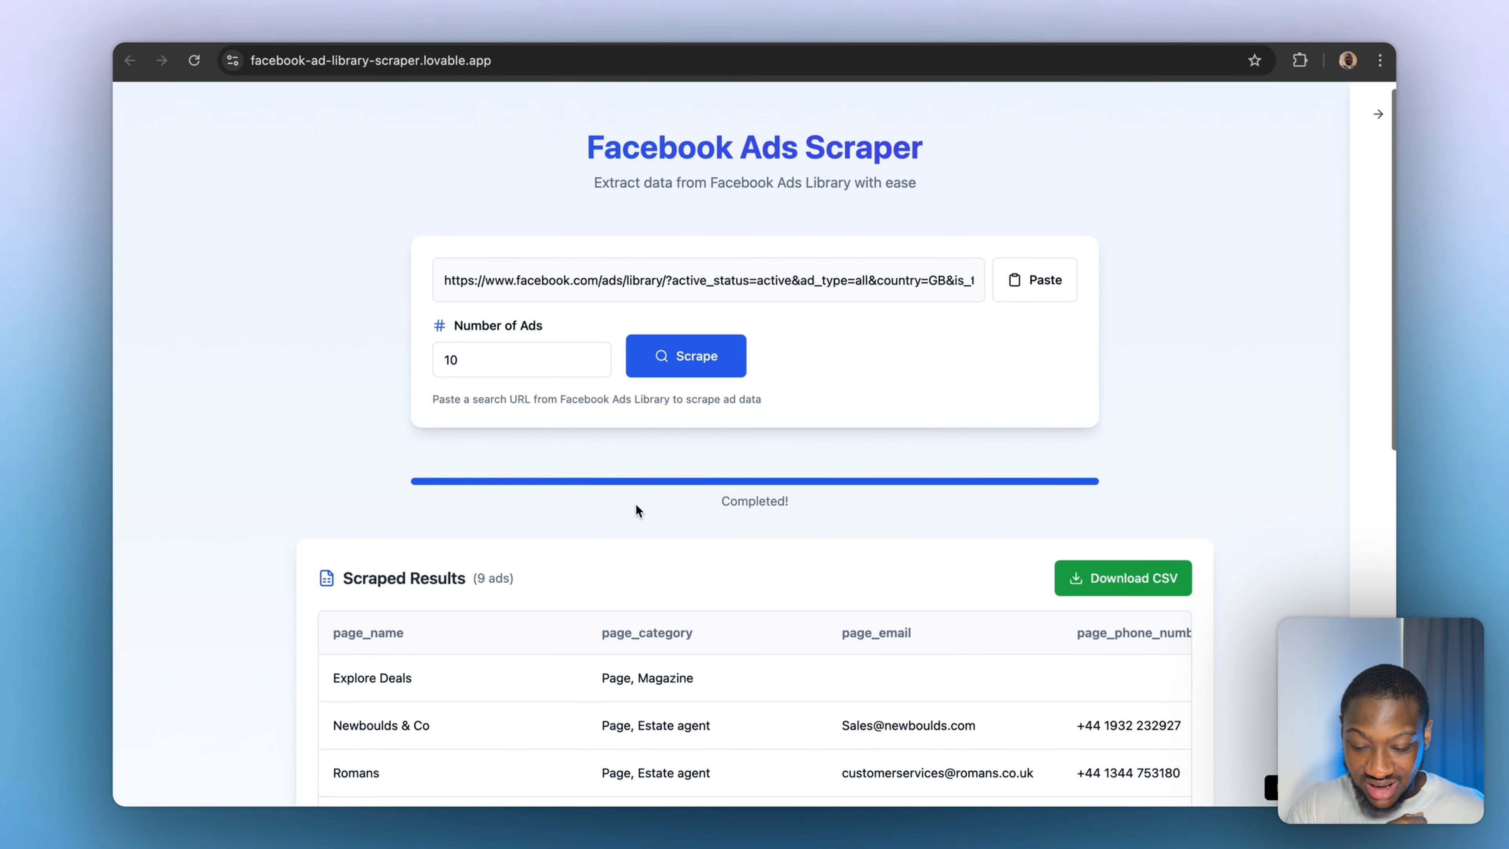
{"action": "scroll", "coordinate": [636, 510], "scroll_direction": "down", "scroll_amount": 5}
{"action": "scroll", "coordinate": [600, 545], "scroll_direction": "down", "scroll_amount": 2}
{"action": "scroll", "coordinate": [600, 545], "scroll_direction": "up", "scroll_amount": 1}
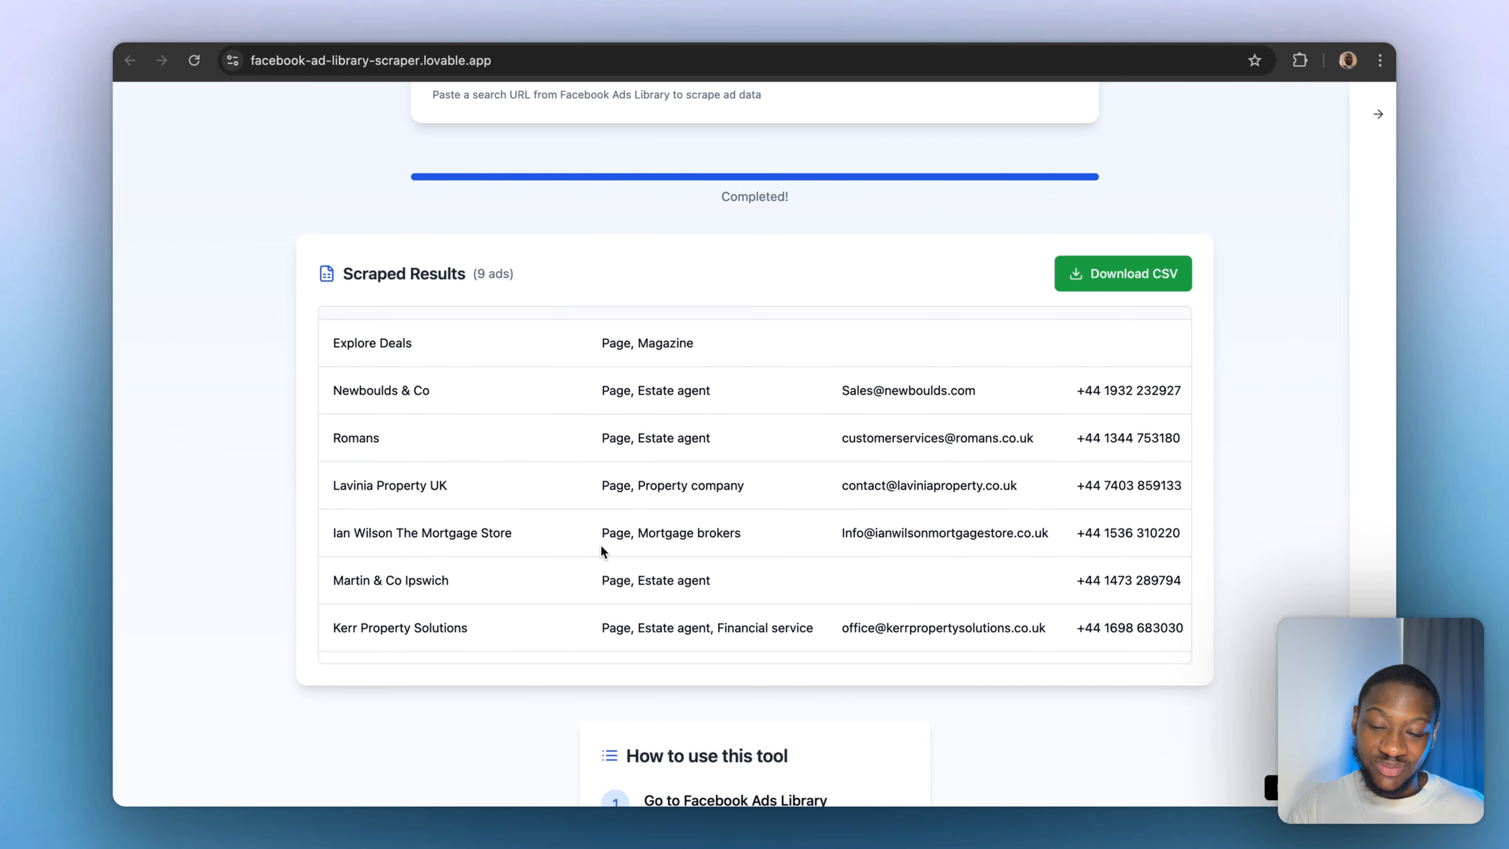
{"action": "scroll", "coordinate": [600, 545], "scroll_direction": "up", "scroll_amount": 1}
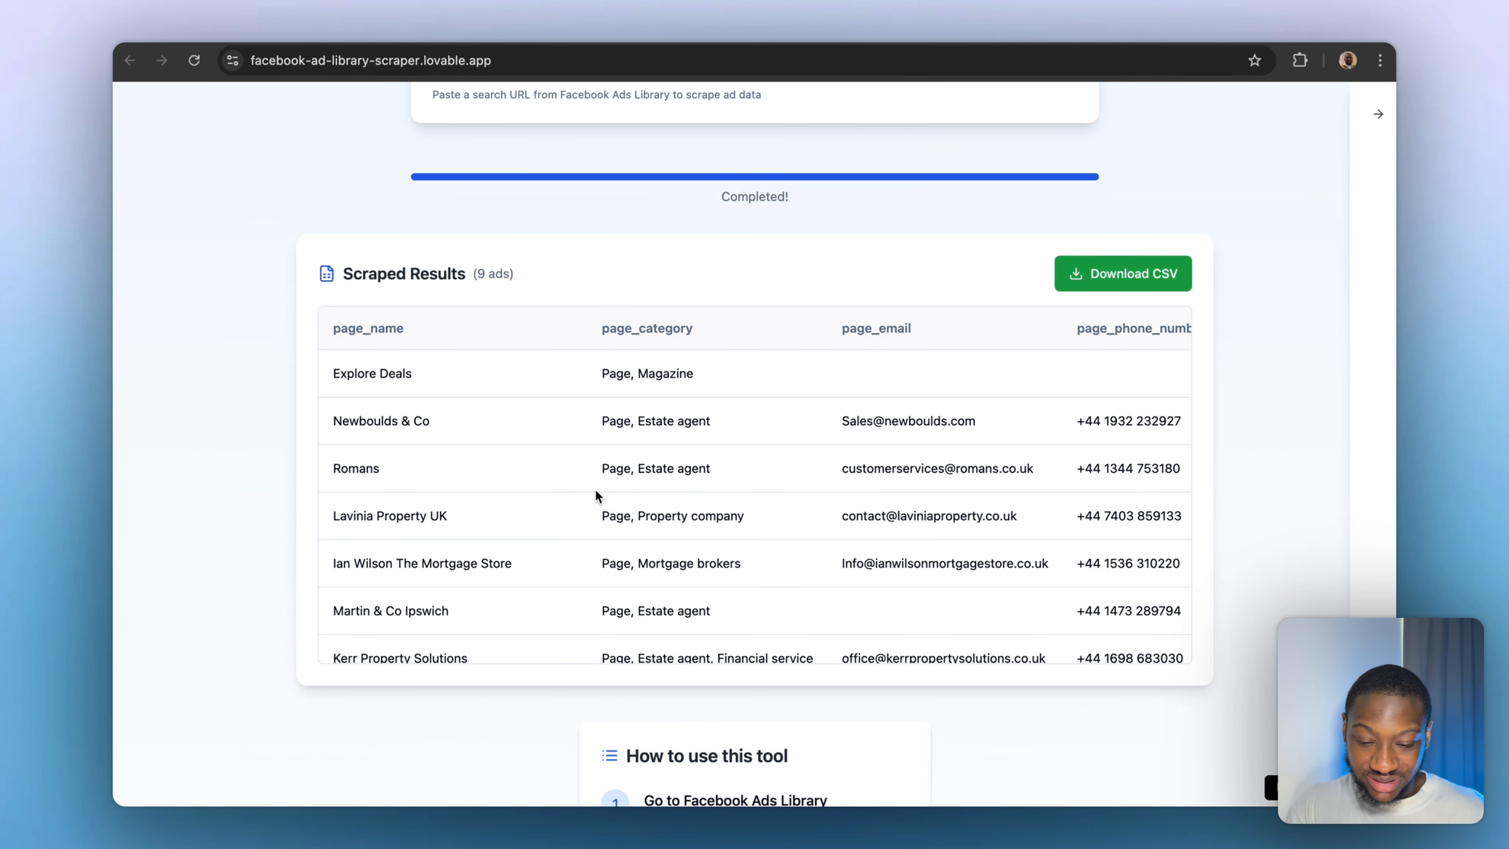
{"action": "scroll", "coordinate": [565, 573], "scroll_direction": "down", "scroll_amount": 3}
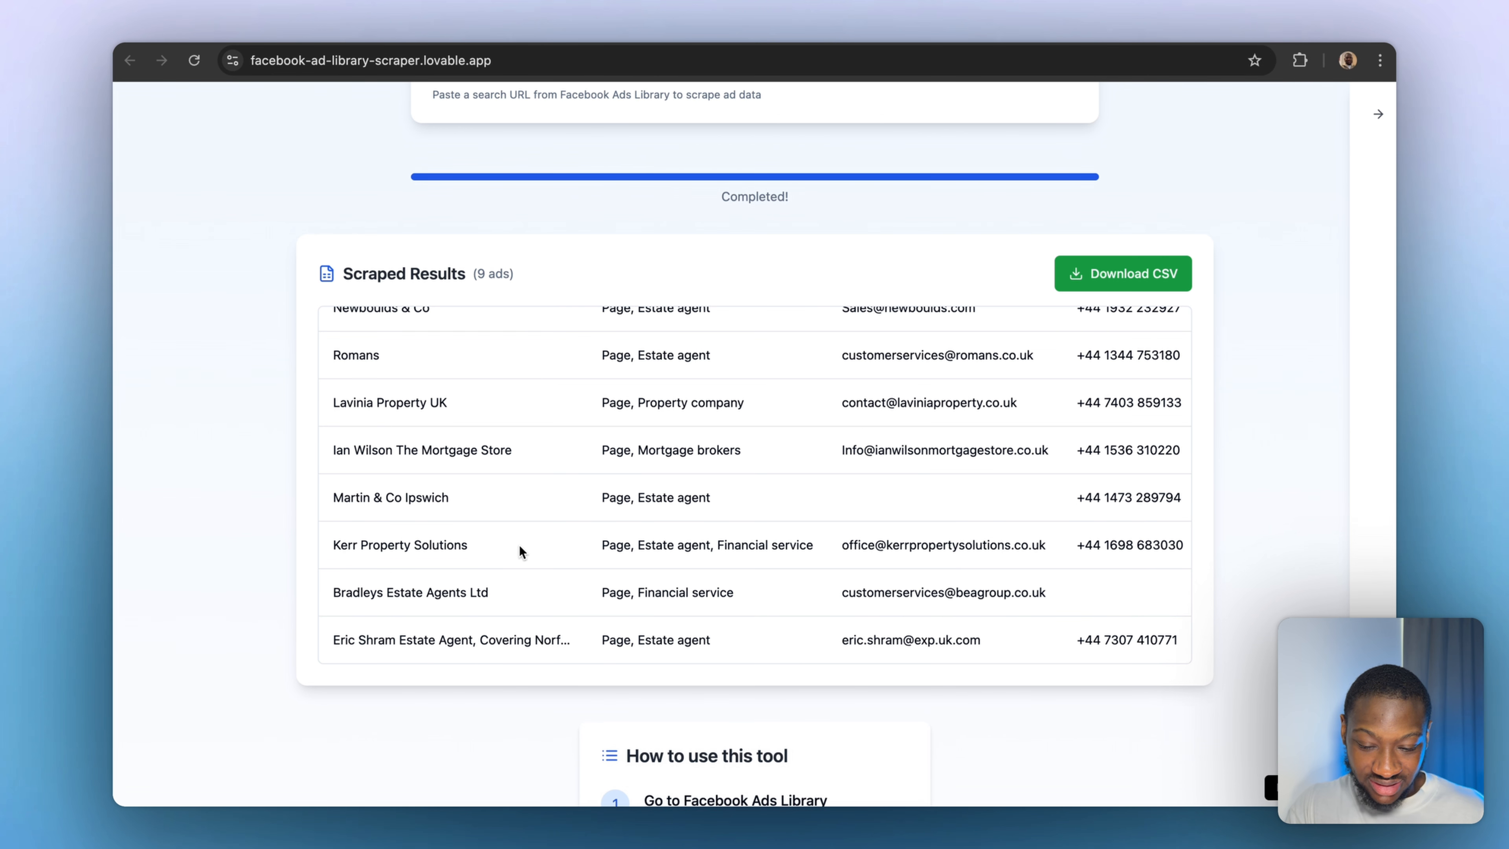
{"action": "scroll", "coordinate": [519, 545], "scroll_direction": "up", "scroll_amount": 3}
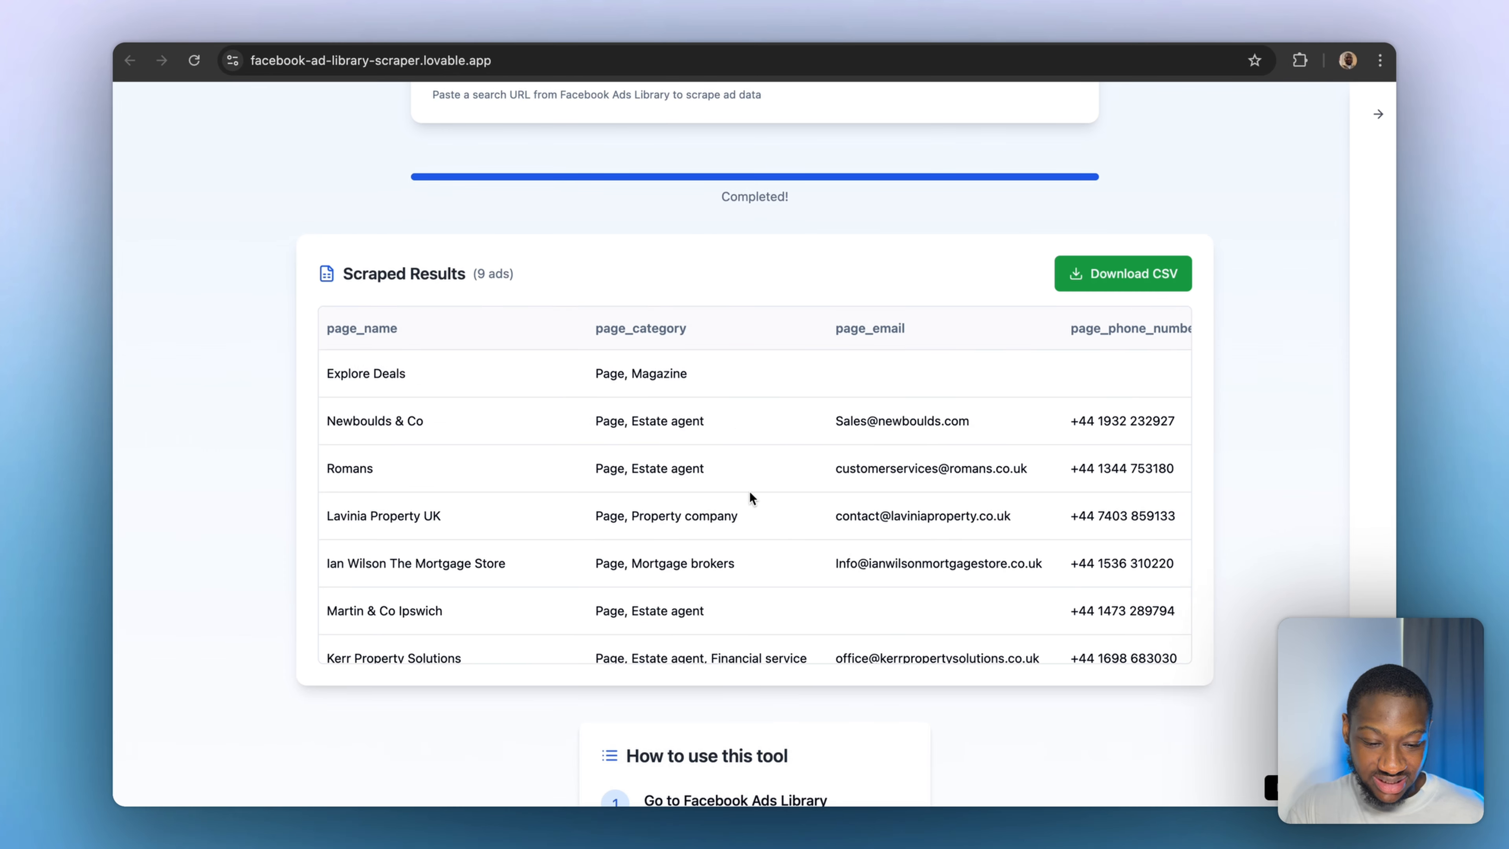
{"action": "scroll", "coordinate": [749, 491], "scroll_direction": "right", "scroll_amount": 10}
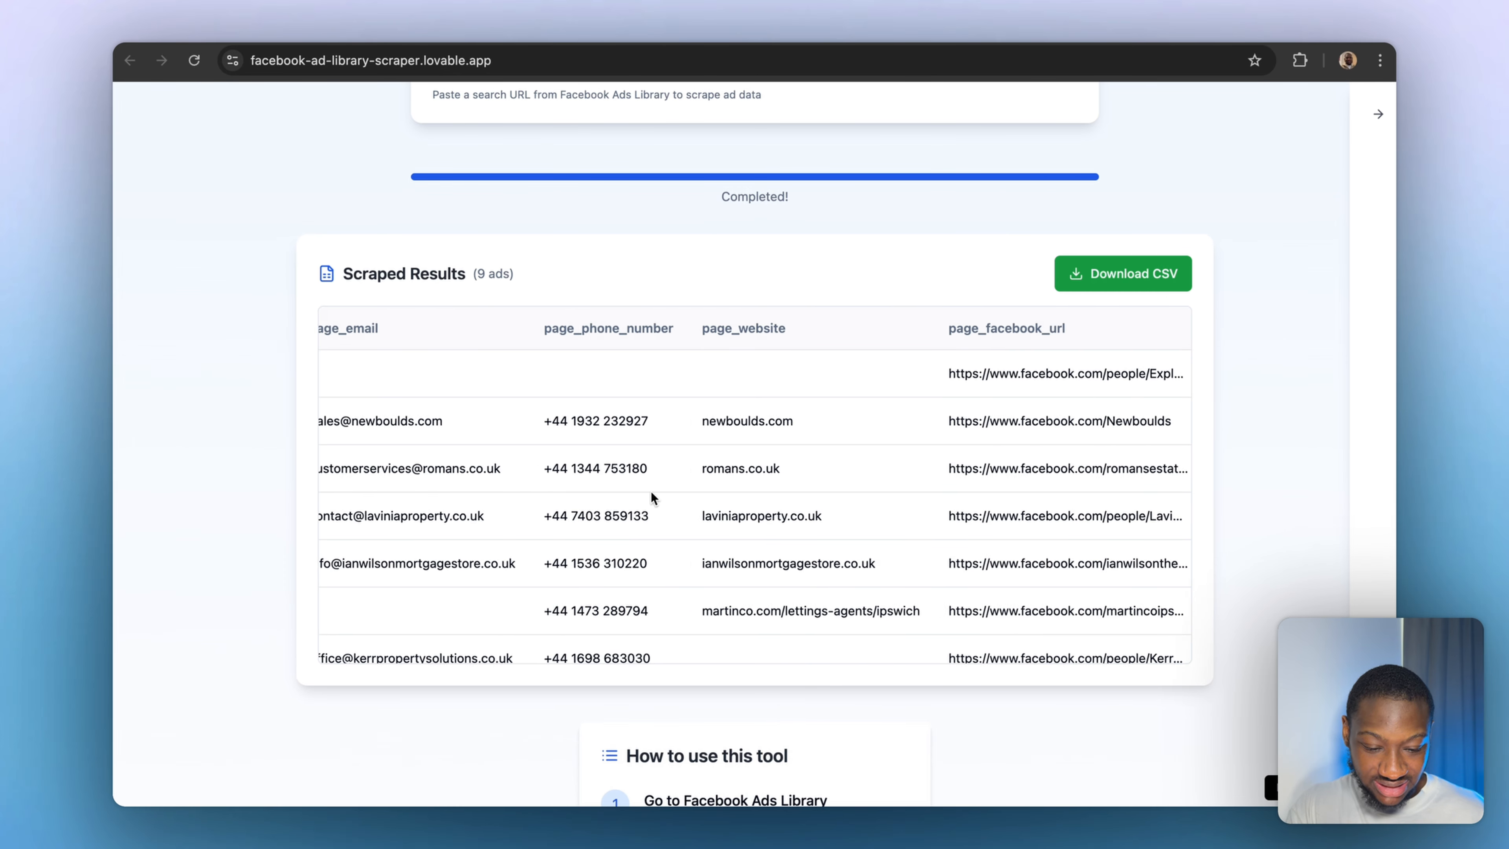
{"action": "scroll", "coordinate": [652, 493], "scroll_direction": "left", "scroll_amount": 10}
{"action": "scroll", "coordinate": [690, 547], "scroll_direction": "right", "scroll_amount": 3}
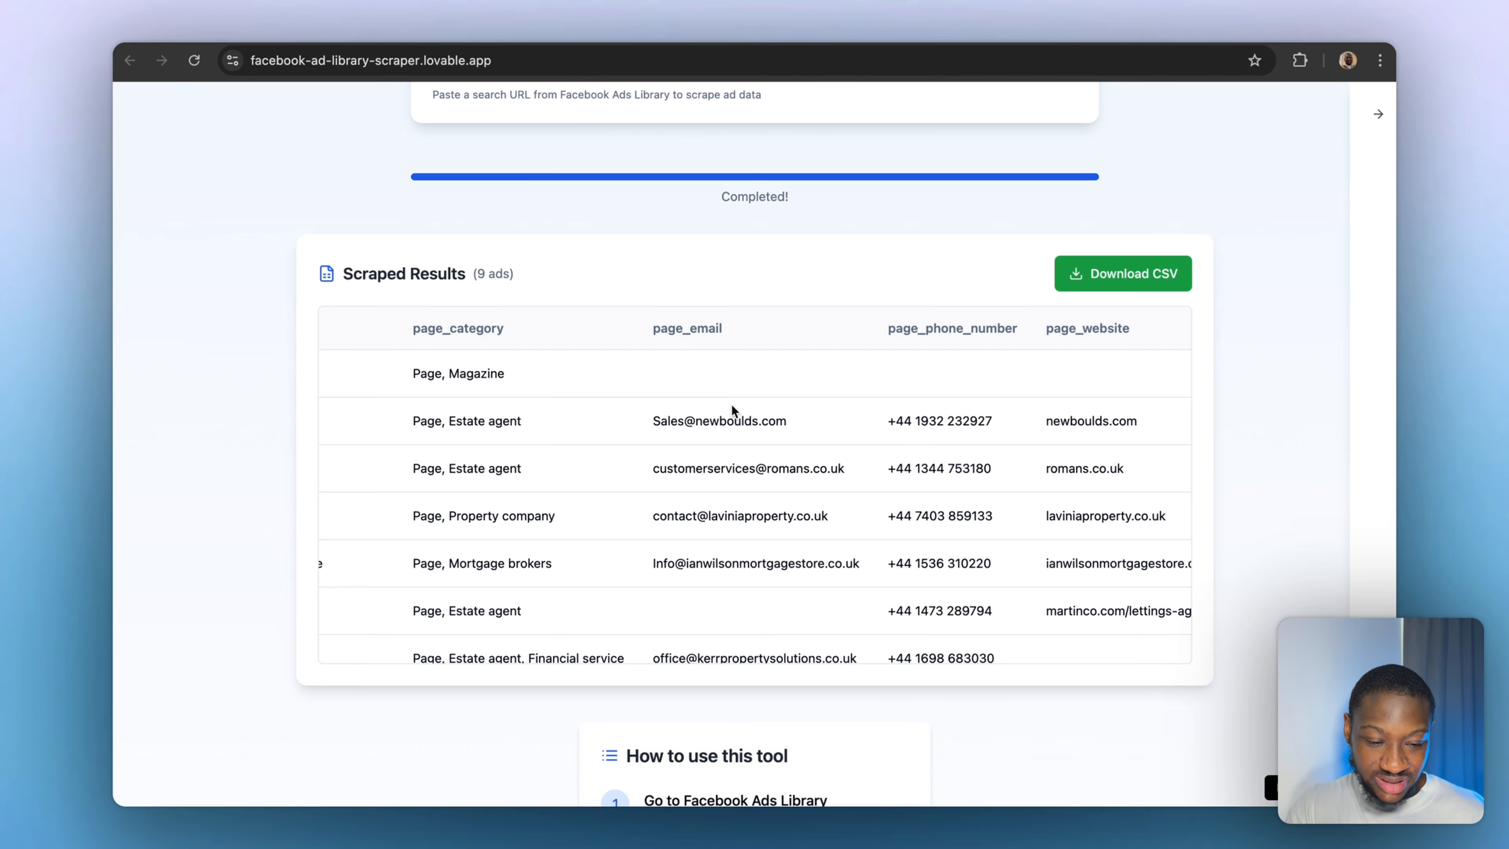
{"action": "scroll", "coordinate": [1055, 635], "scroll_direction": "down", "scroll_amount": 1}
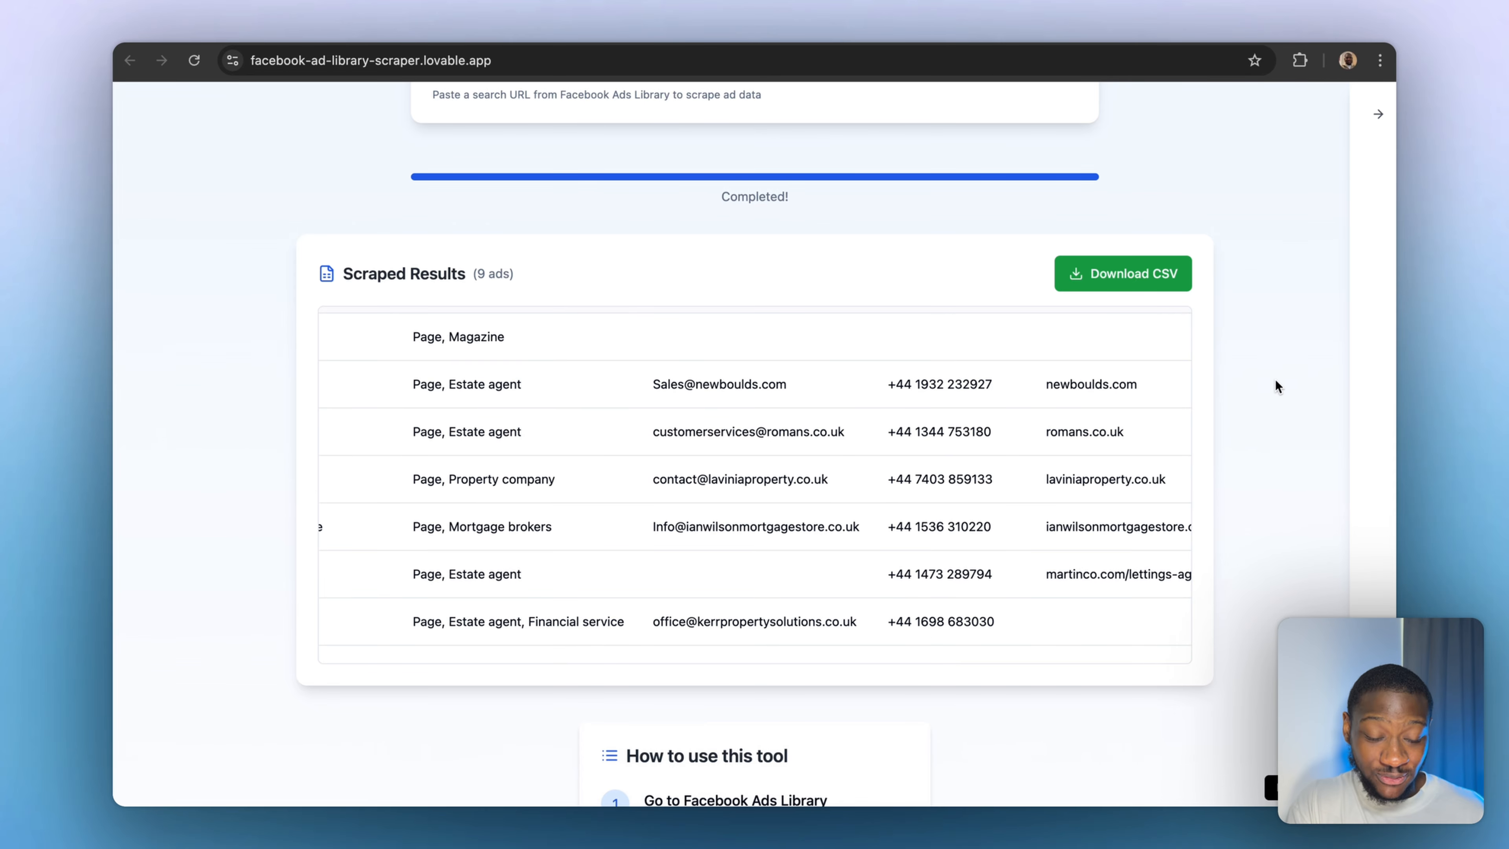
Download the scraped results as a CSV file.
{"action": "left_click", "coordinate": [1091, 286]}
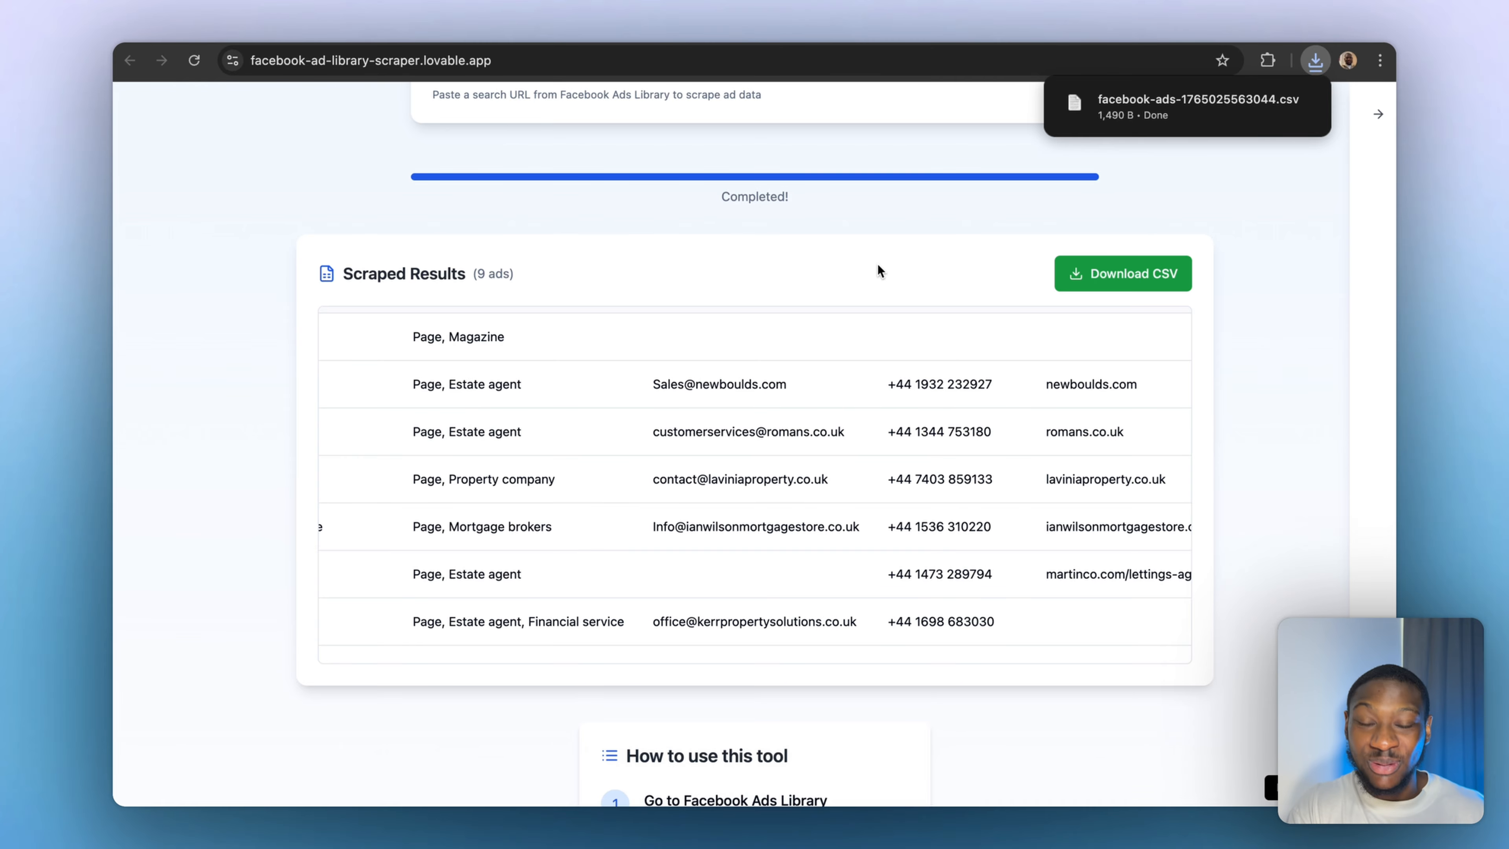
{"action": "scroll", "coordinate": [878, 266], "scroll_direction": "up", "scroll_amount": 1}
{"action": "scroll", "coordinate": [878, 265], "scroll_direction": "up", "scroll_amount": 5}
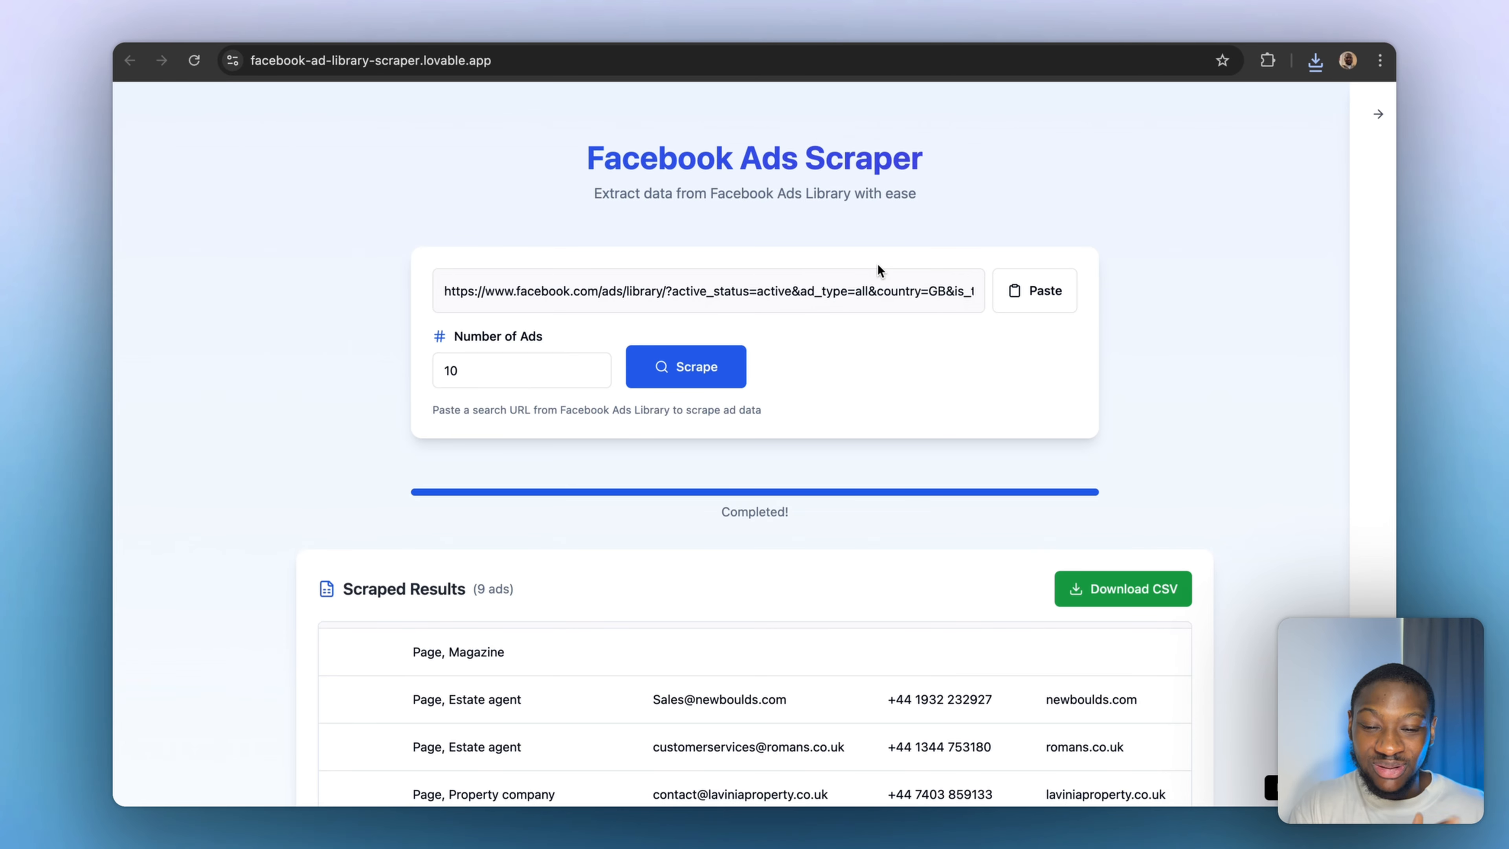
{"action": "left_click", "coordinate": [612, 59]}
{"action": "key", "text": "super+v"}
{"action": "key", "text": "Return"}
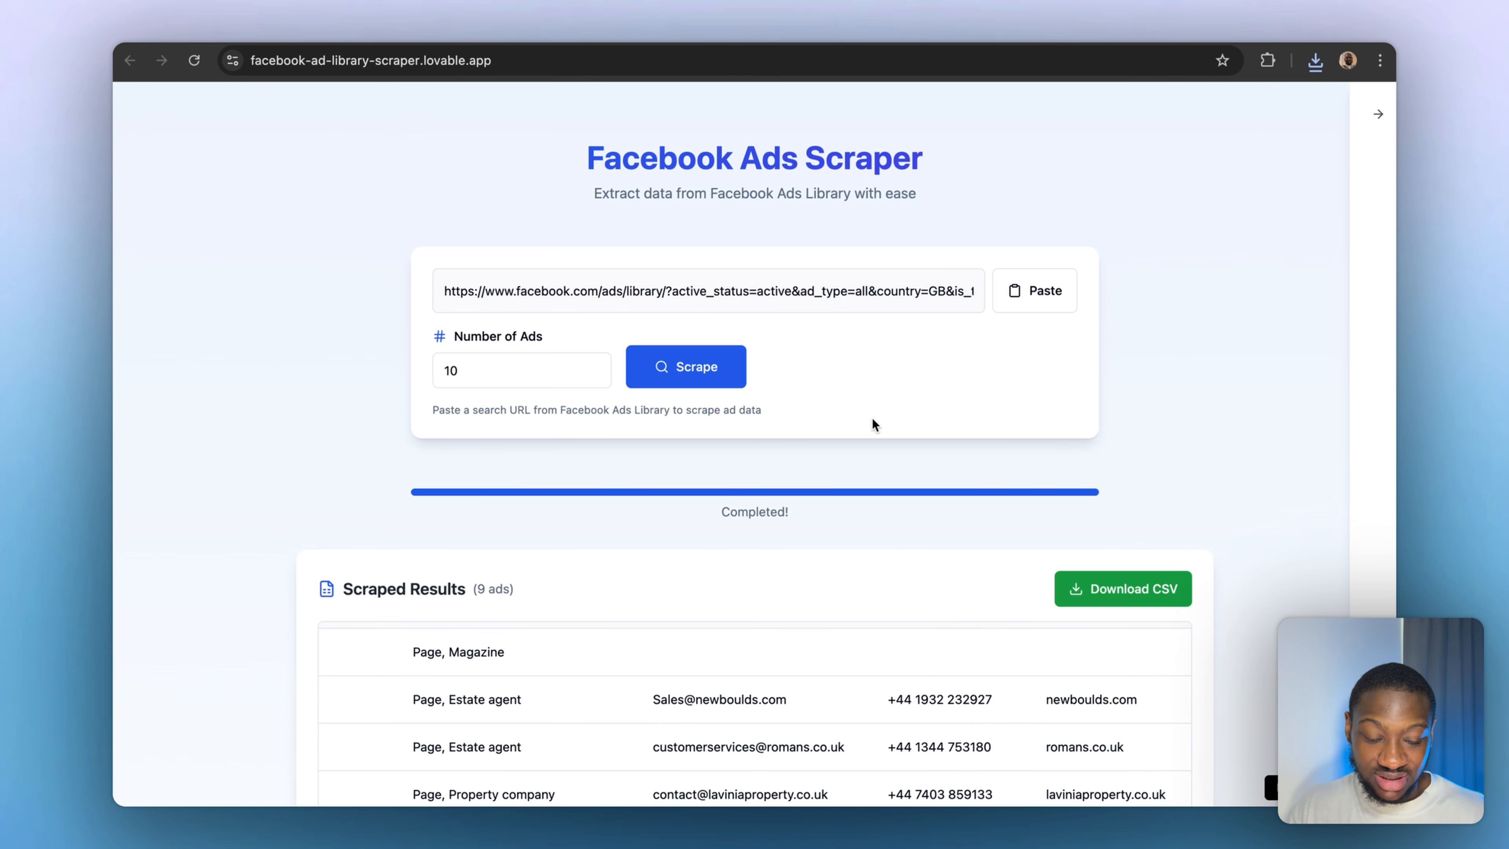
{"action": "scroll", "coordinate": [816, 571], "scroll_direction": "down", "scroll_amount": 3}
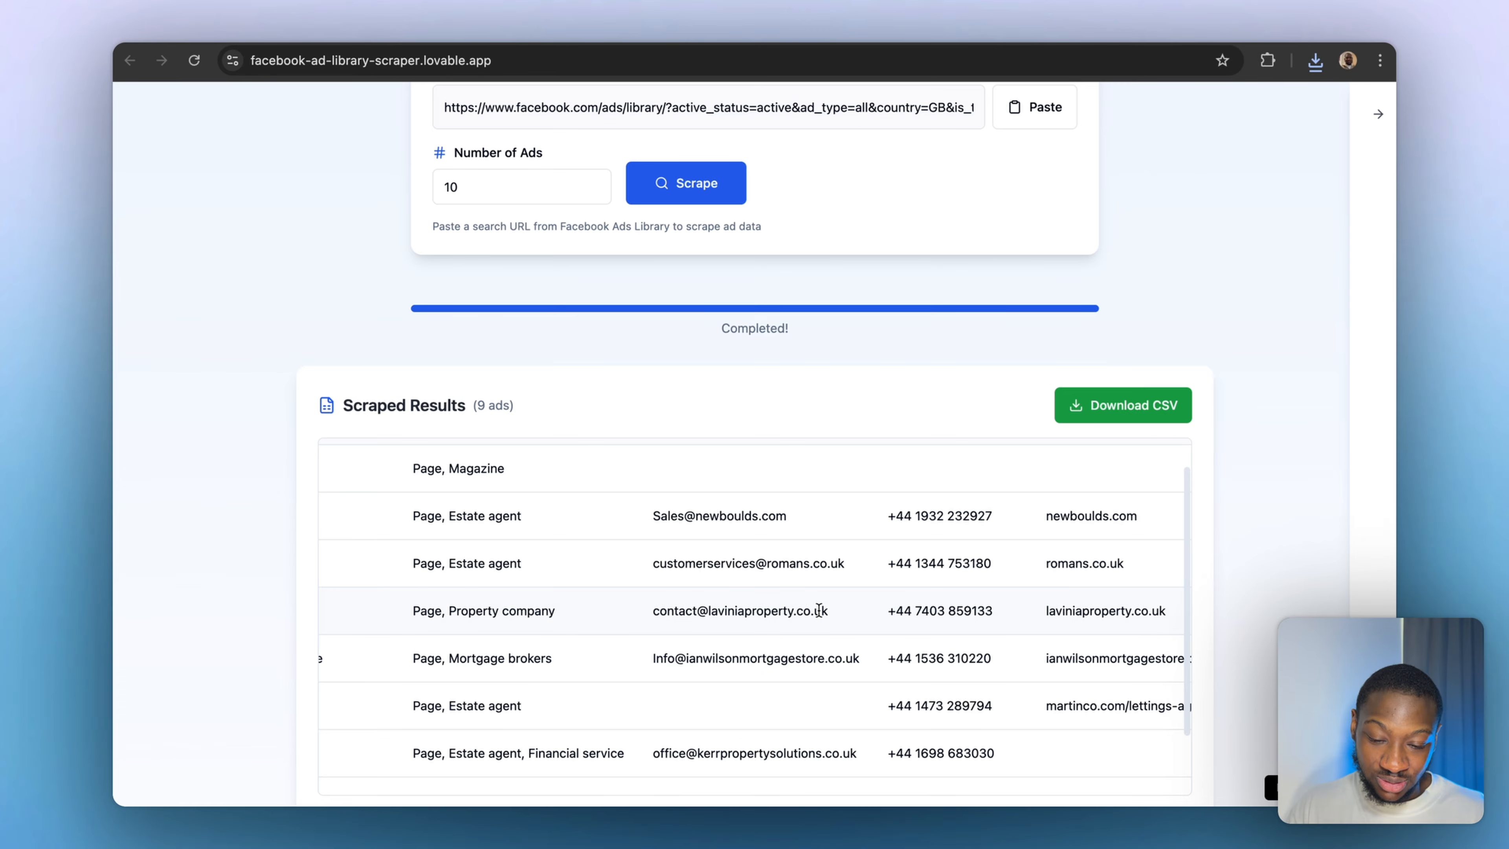
{"action": "scroll", "coordinate": [742, 415], "scroll_direction": "up", "scroll_amount": 3}
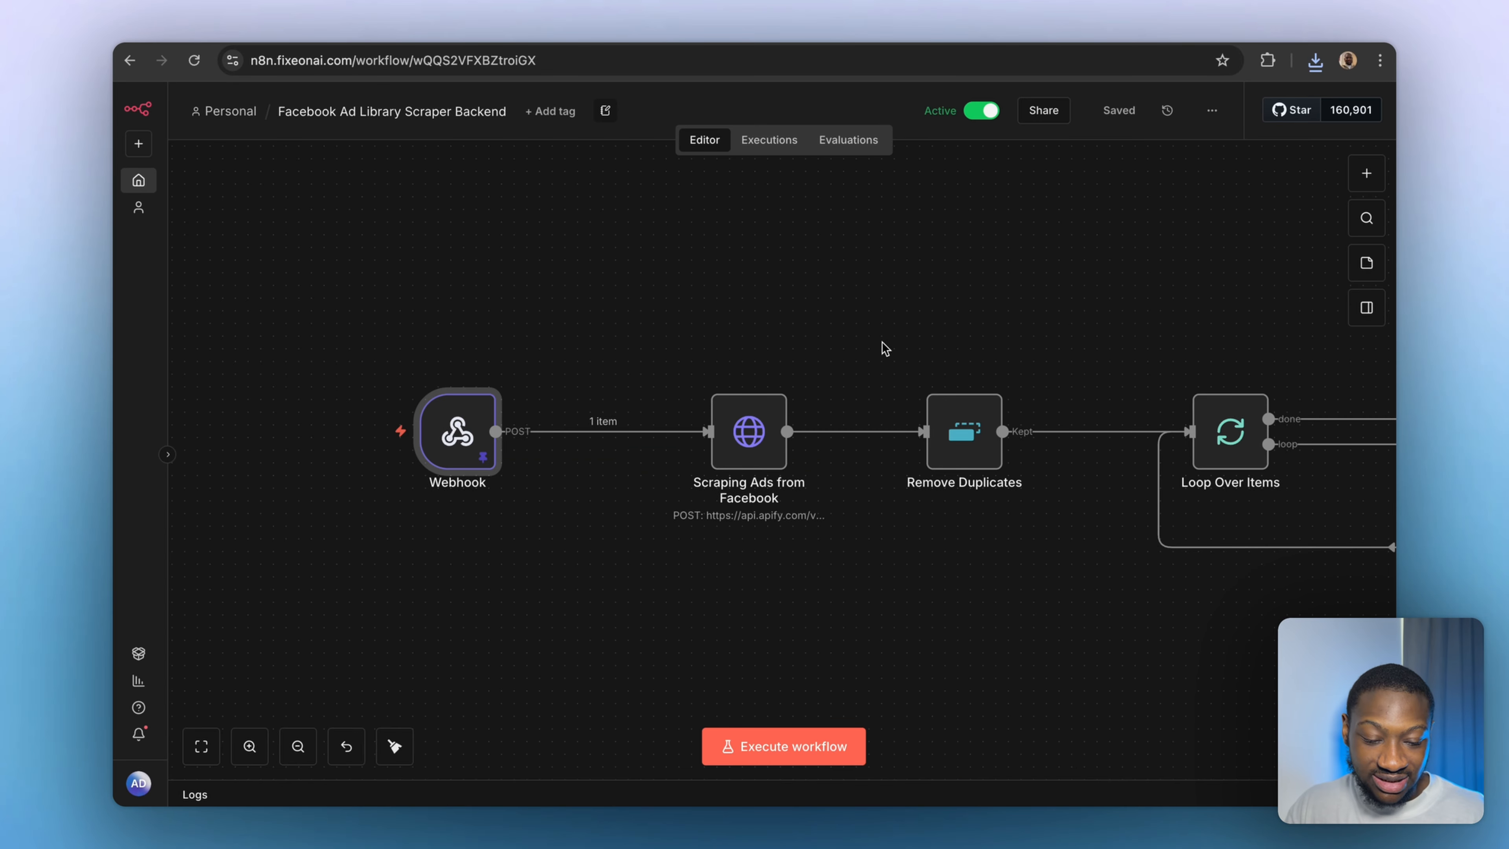
View the whole Facebook Ad Library Scraper Backend workflow in n8n and return to the Facebook Ads Scraper app.
{"action": "scroll", "coordinate": [850, 358], "scroll_direction": "down", "scroll_amount": 3}
{"action": "left_click", "coordinate": [202, 746]}
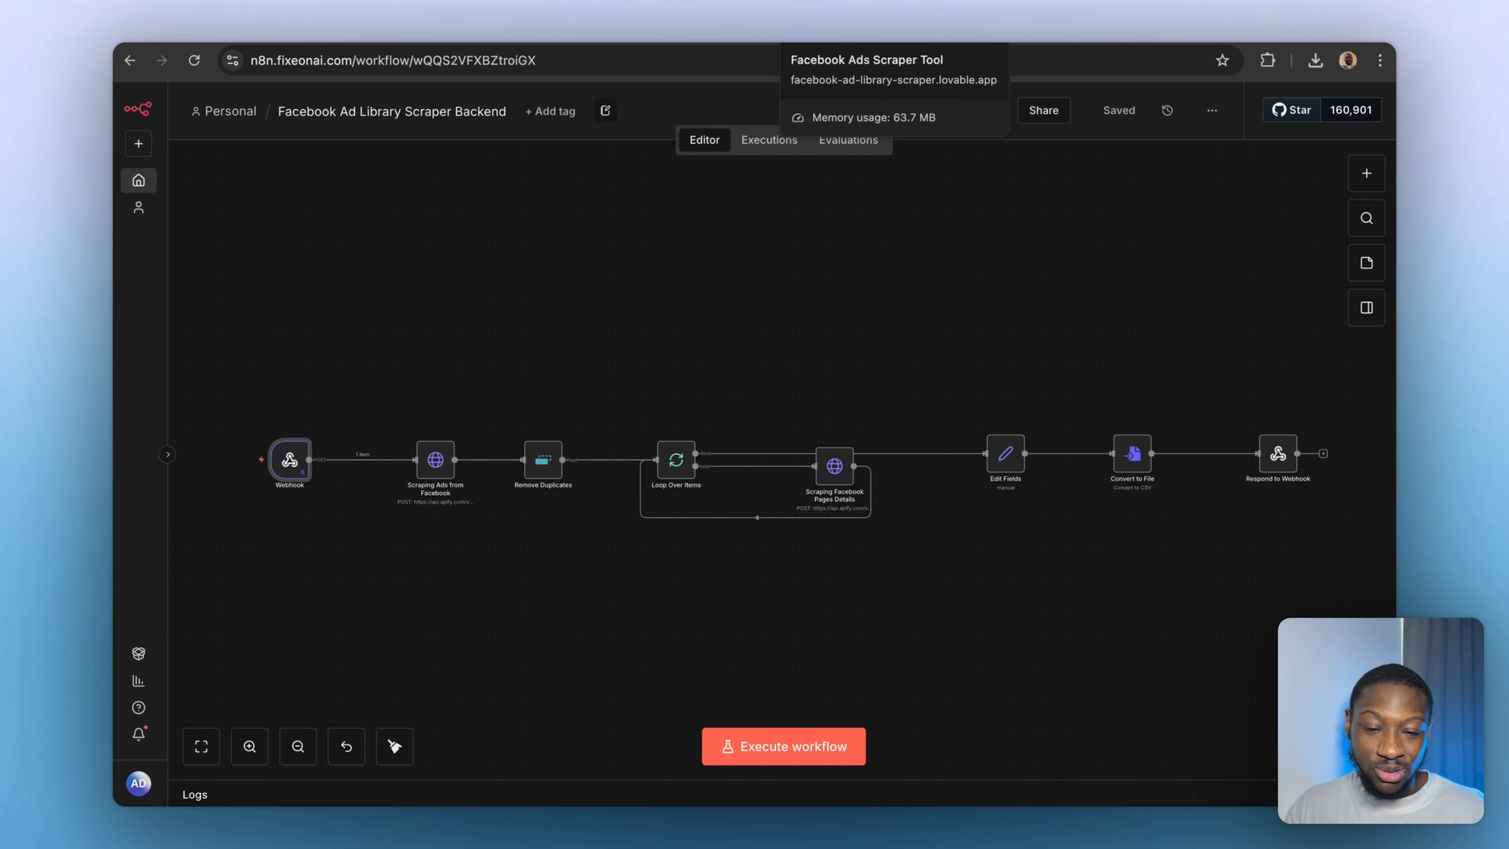
{"action": "left_click", "coordinate": [832, 29]}
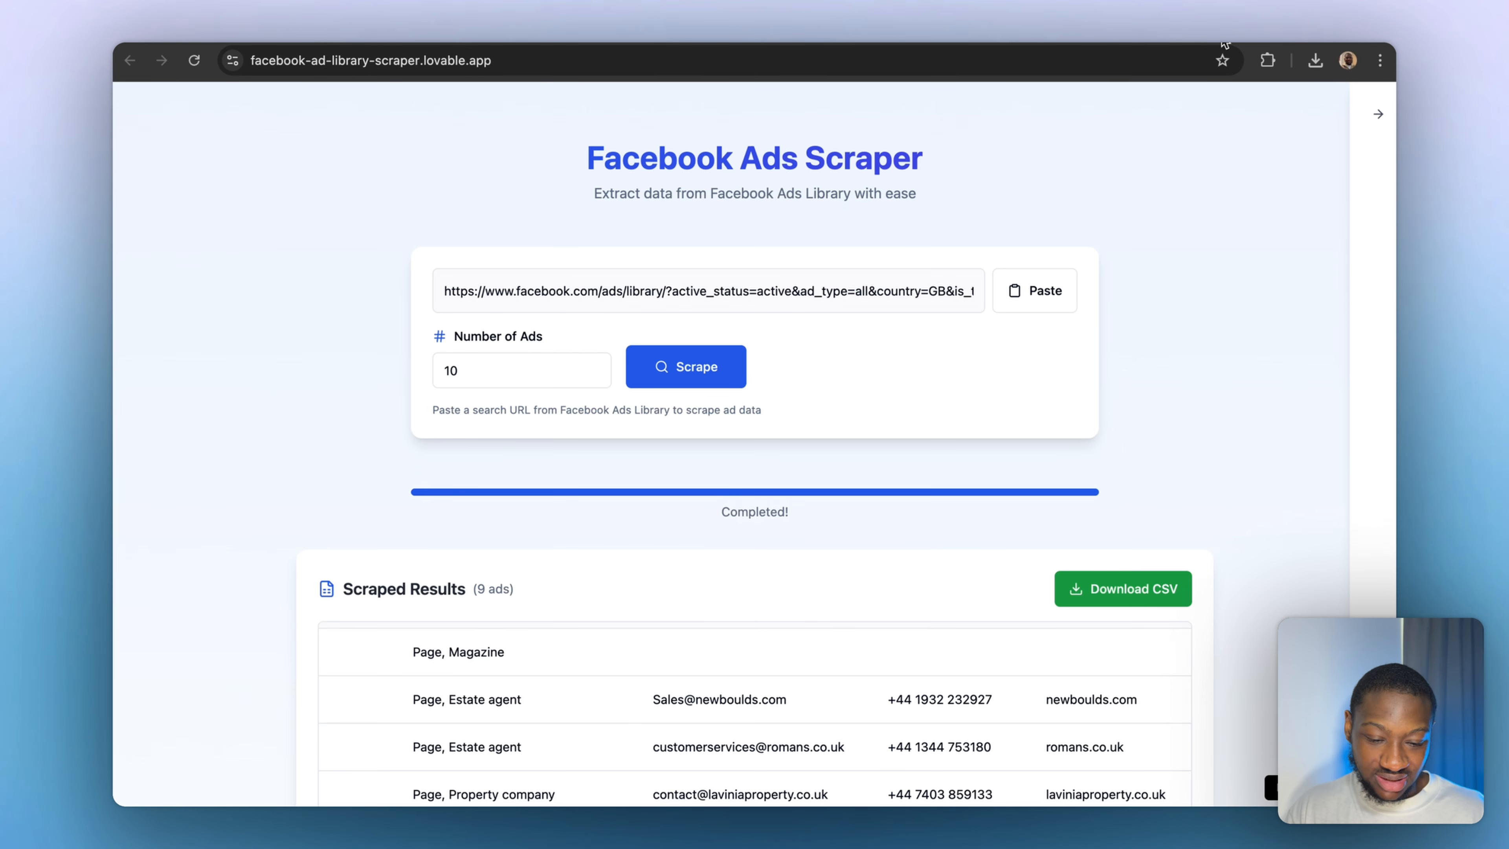